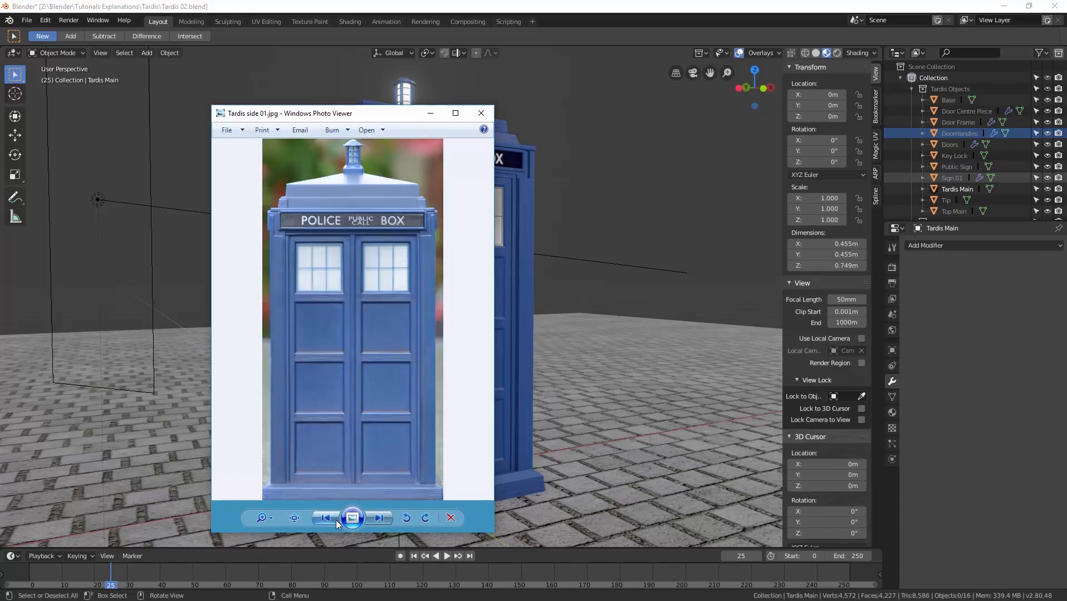
Step: Look through the Tardis reference photos, close the photo viewer and examine the finished Tardis model from different angles
{"action": "left_click", "coordinate": [334, 519]}
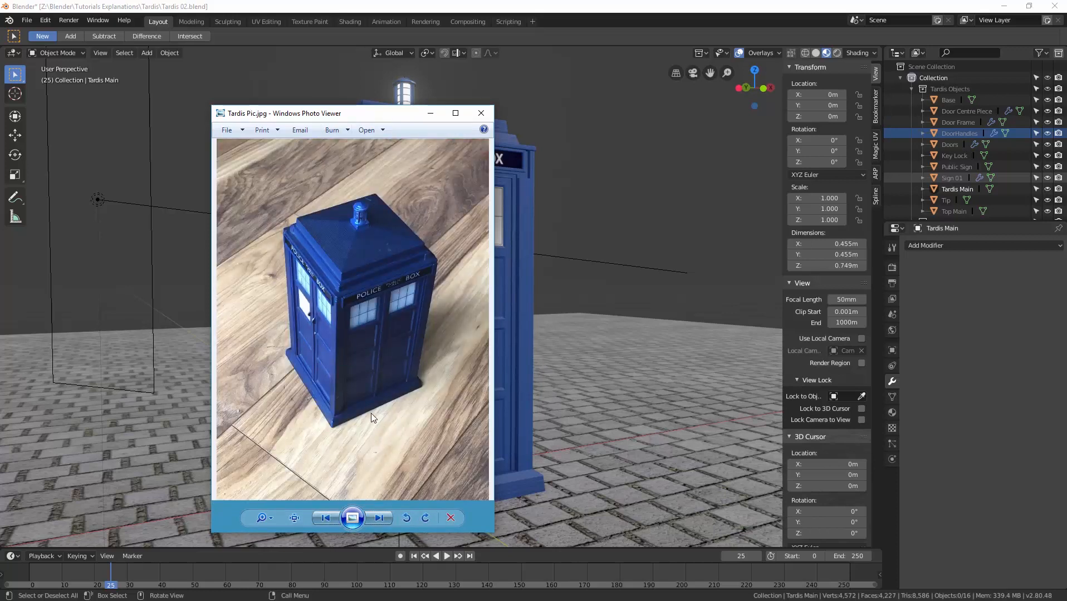
{"action": "left_click", "coordinate": [378, 520]}
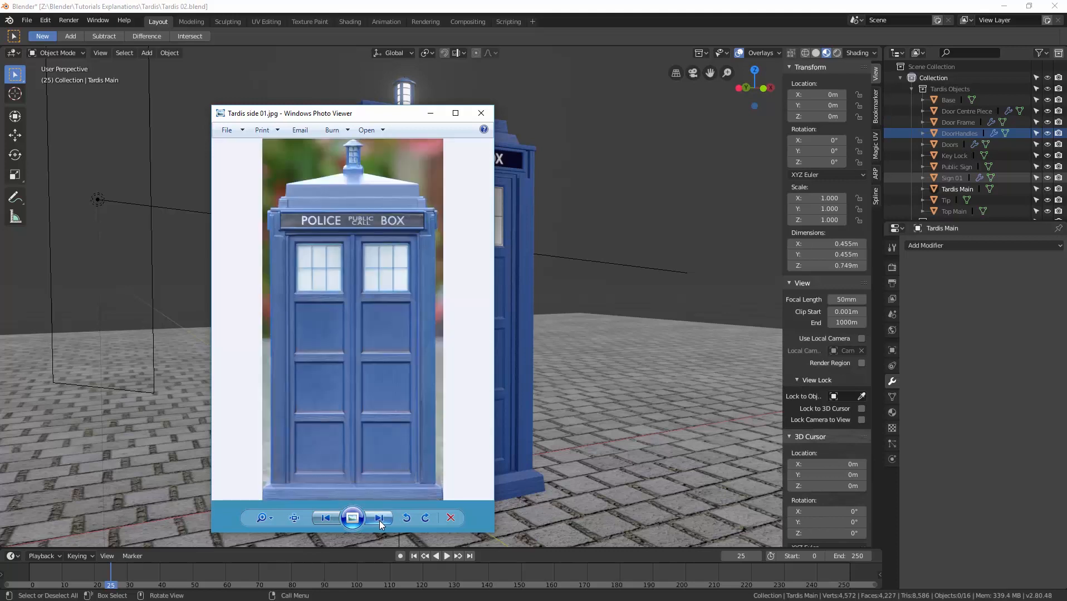
{"action": "left_click", "coordinate": [379, 519]}
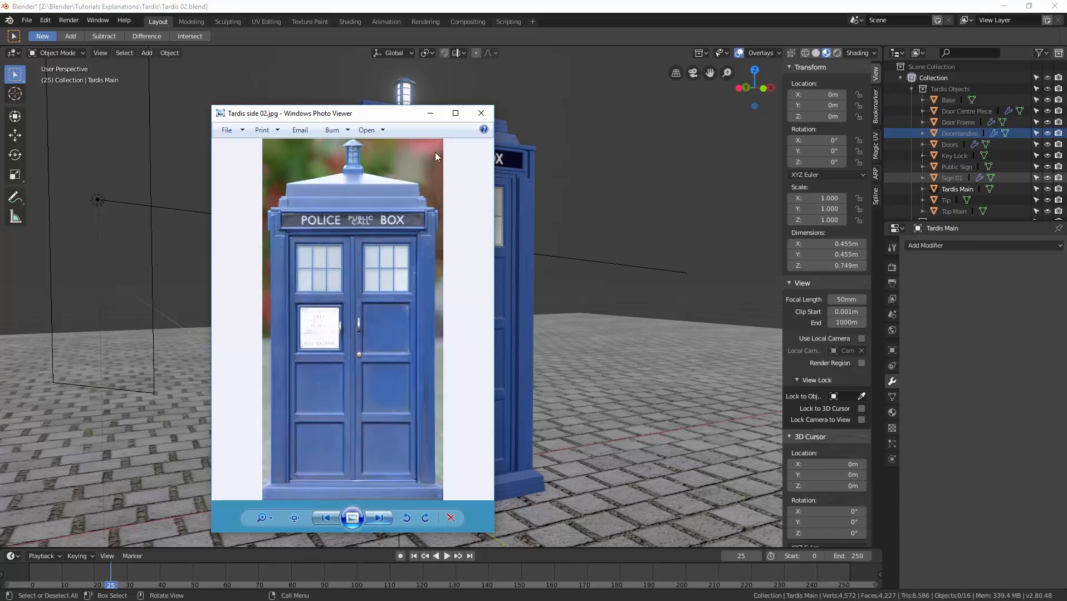
{"action": "left_click", "coordinate": [481, 115]}
{"action": "mouse_move", "coordinate": [411, 281]}
{"action": "middle_mouse_down"}
{"action": "mouse_move", "coordinate": [403, 289]}
{"action": "mouse_move", "coordinate": [417, 311]}
{"action": "mouse_move", "coordinate": [408, 313]}
{"action": "mouse_move", "coordinate": [423, 305]}
{"action": "middle_mouse_up"}
{"action": "scroll", "coordinate": [415, 289], "scroll_direction": "down", "scroll_amount": 1}
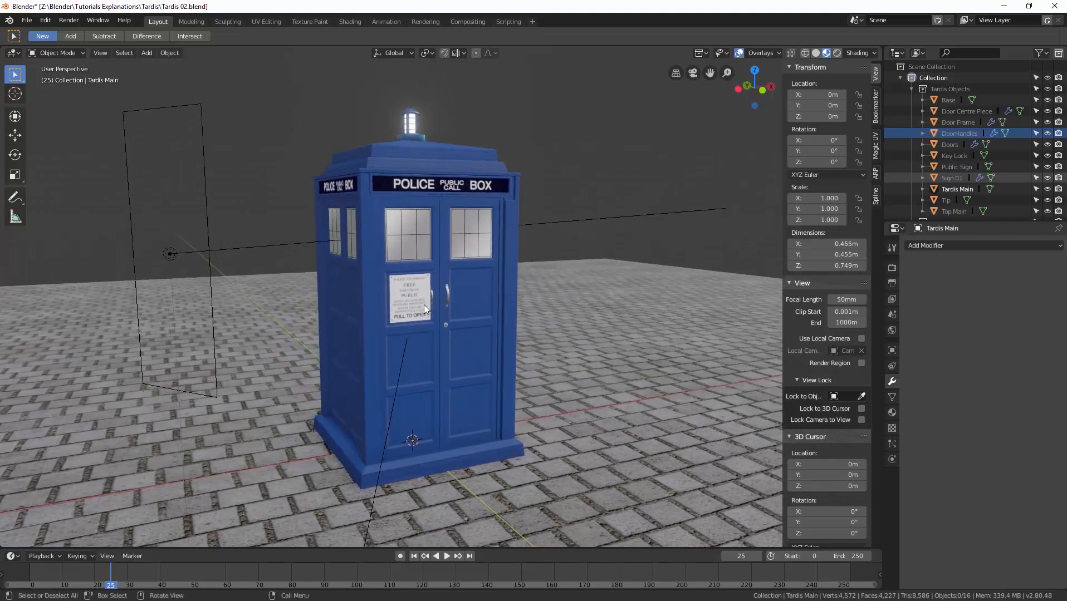
{"action": "key", "text": "z"}
{"action": "left_click", "coordinate": [426, 238]}
{"action": "middle_click_drag", "start_coordinate": [422, 246], "coordinate": [430, 279]}
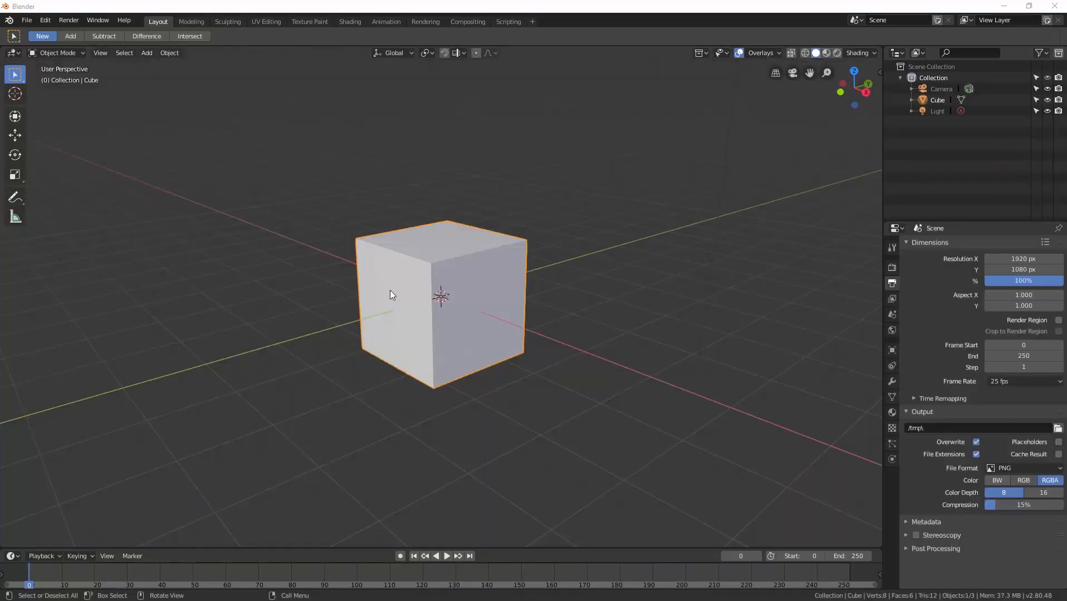
Step: Delete the default cube and import Tardis side 01.jpg from the Tardis Textures folder as an image plane
{"action": "key", "text": "Delete"}
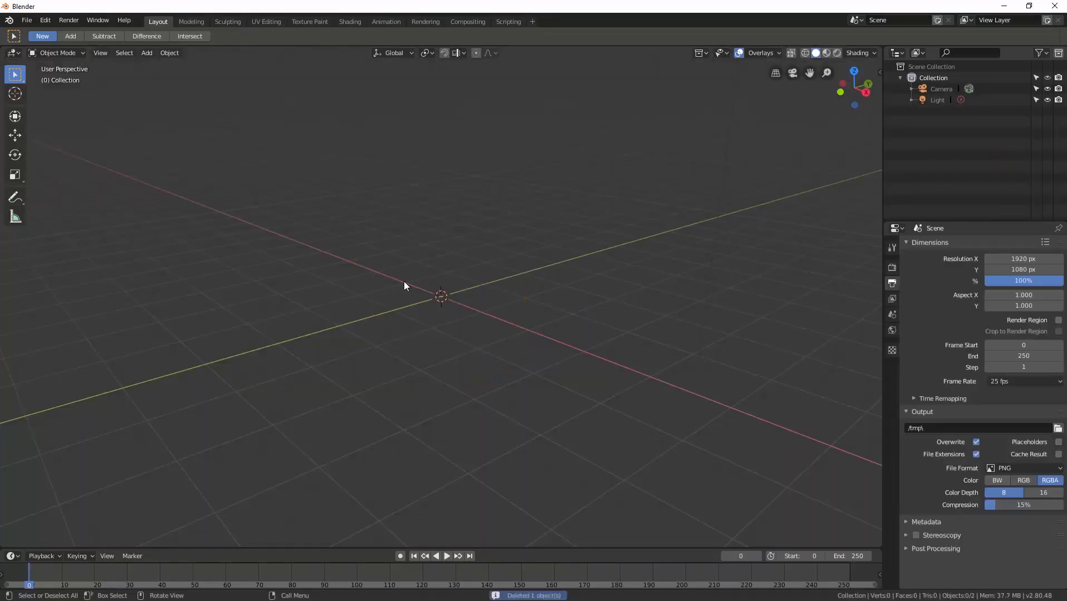
{"action": "middle_click_drag", "start_coordinate": [403, 282], "coordinate": [367, 282]}
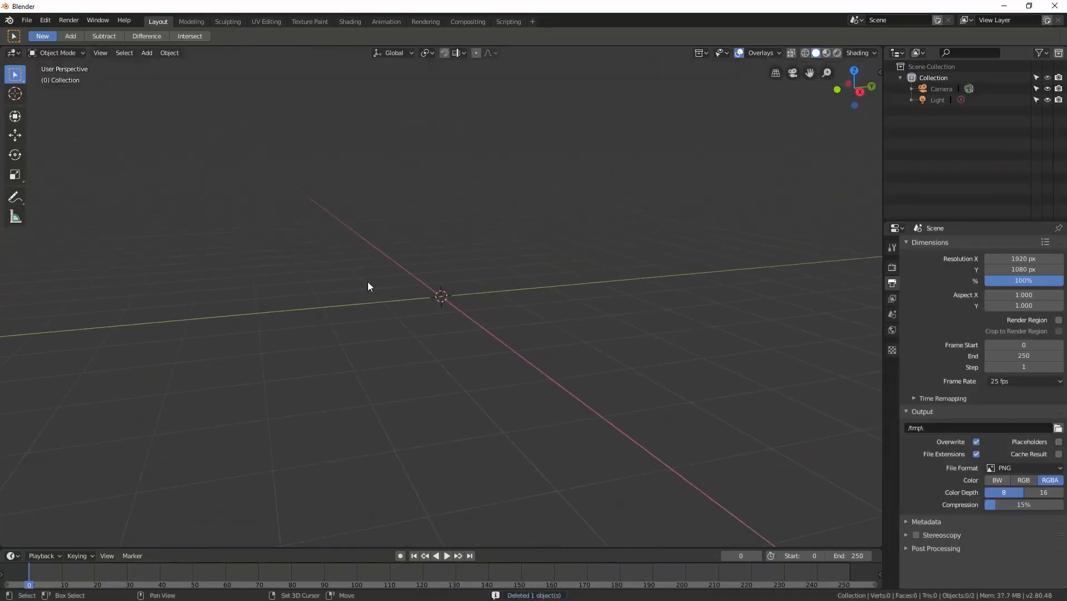
{"action": "key", "text": "shift+a"}
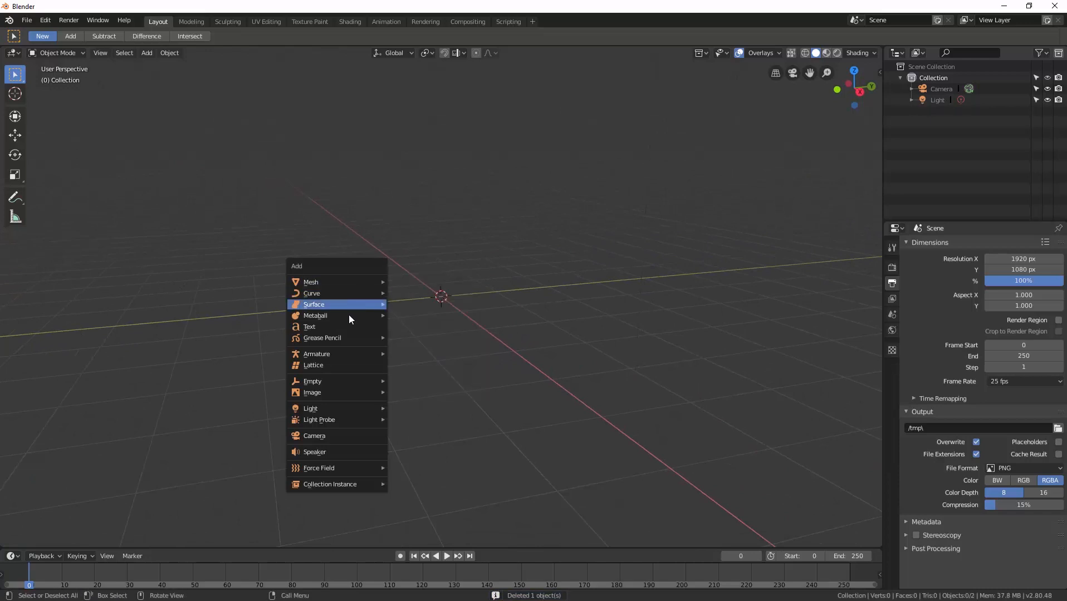
{"action": "mouse_move", "coordinate": [334, 395]}
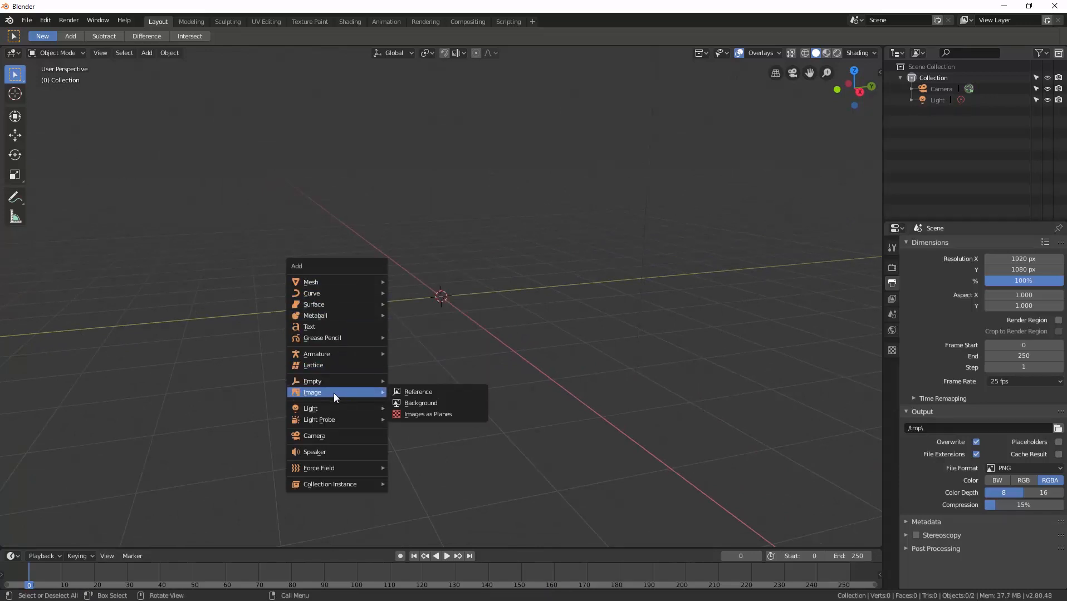
{"action": "left_click", "coordinate": [411, 415]}
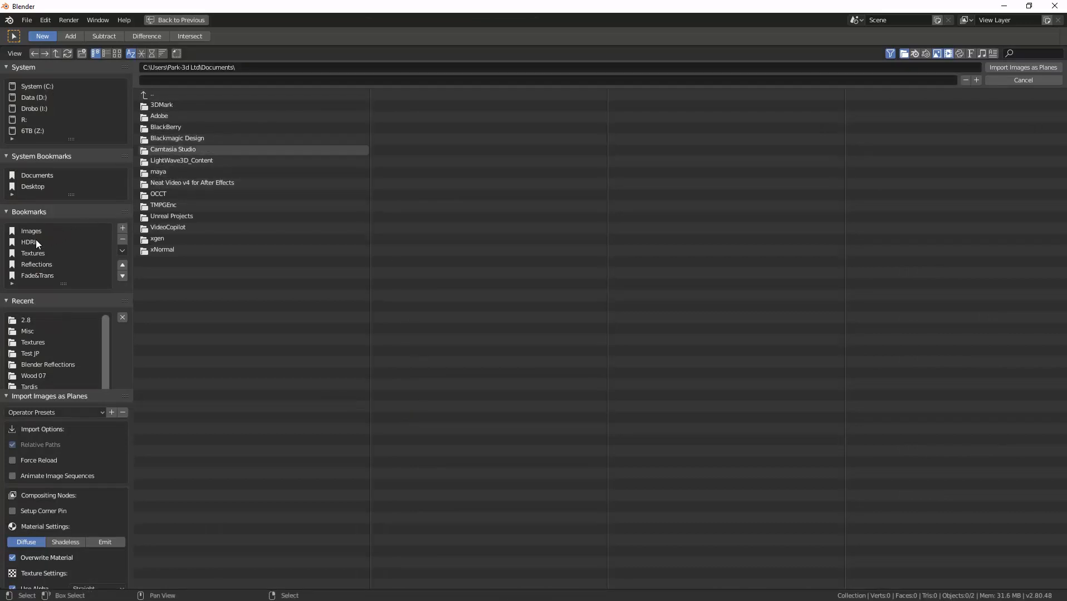
{"action": "left_click", "coordinate": [35, 344]}
{"action": "left_click", "coordinate": [171, 129]}
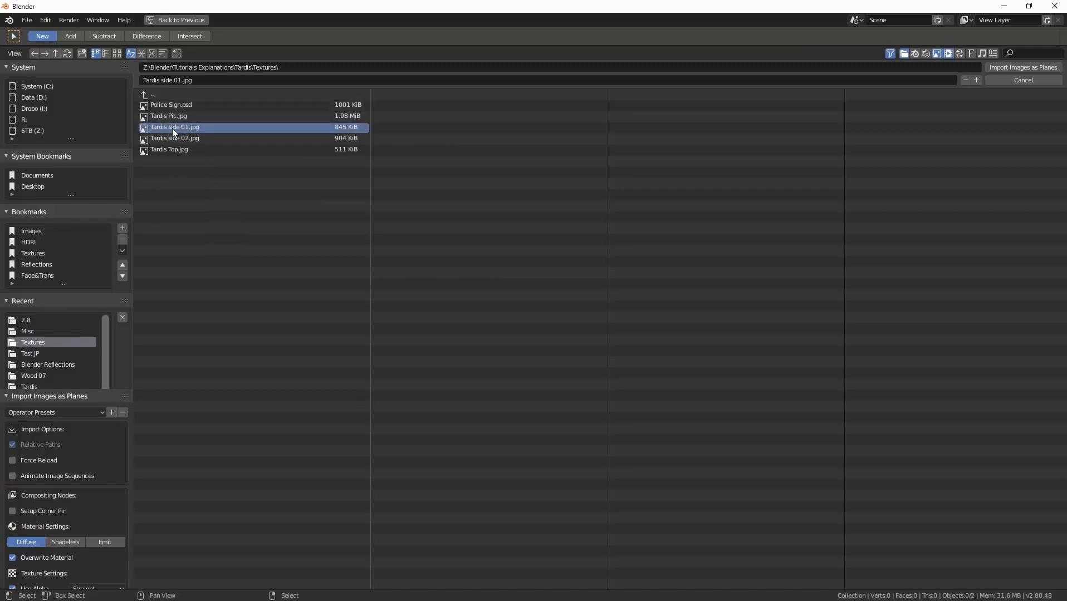
{"action": "left_click", "coordinate": [1034, 67]}
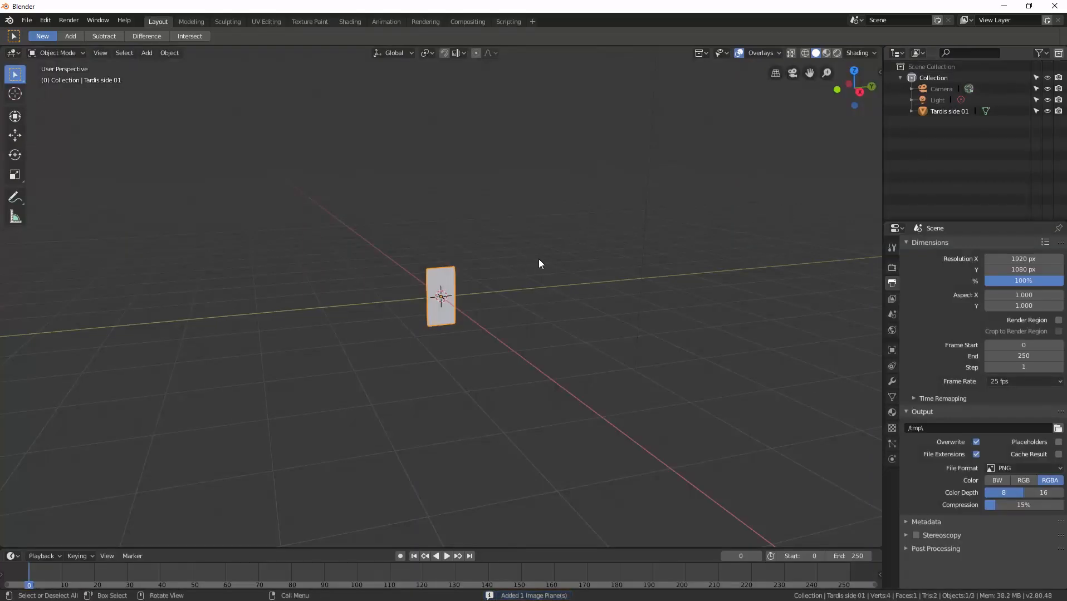
Step: Switch the viewport shading to LookDev so the Tardis photo is displayed on the plane
{"action": "scroll", "coordinate": [538, 261], "scroll_direction": "up", "scroll_amount": 3}
{"action": "key", "text": "z"}
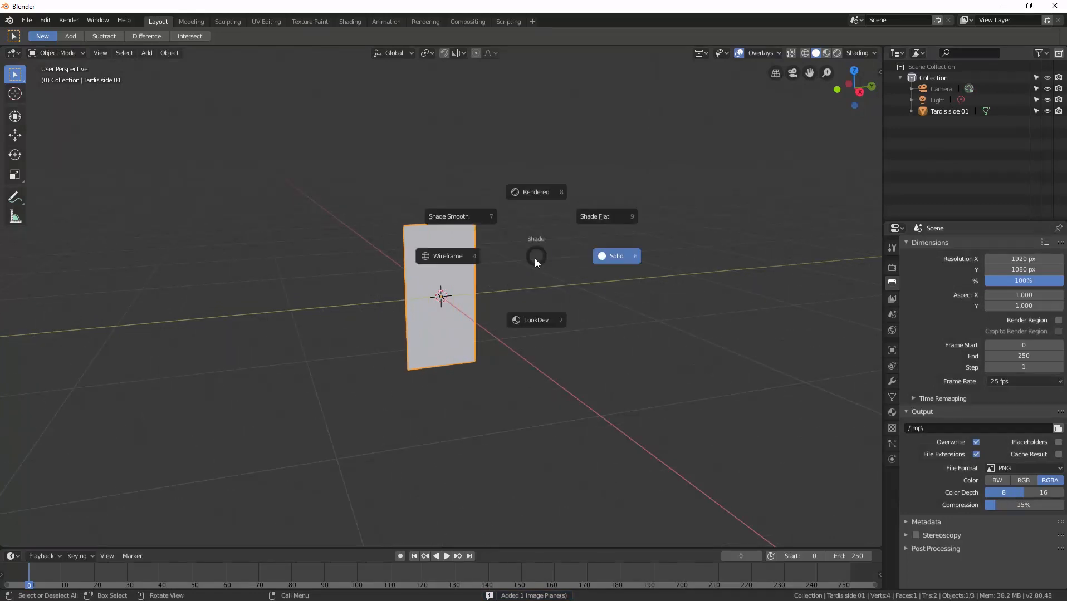
{"action": "left_click", "coordinate": [534, 321]}
{"action": "middle_click_drag", "start_coordinate": [558, 315], "coordinate": [513, 315]}
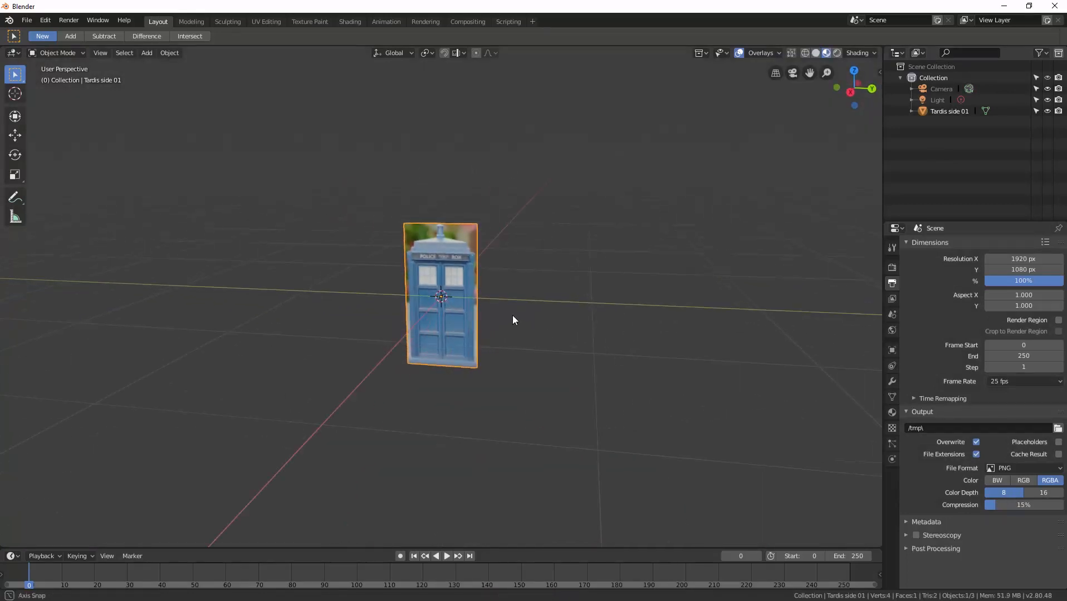
{"action": "scroll", "coordinate": [512, 320], "scroll_direction": "up", "scroll_amount": 3}
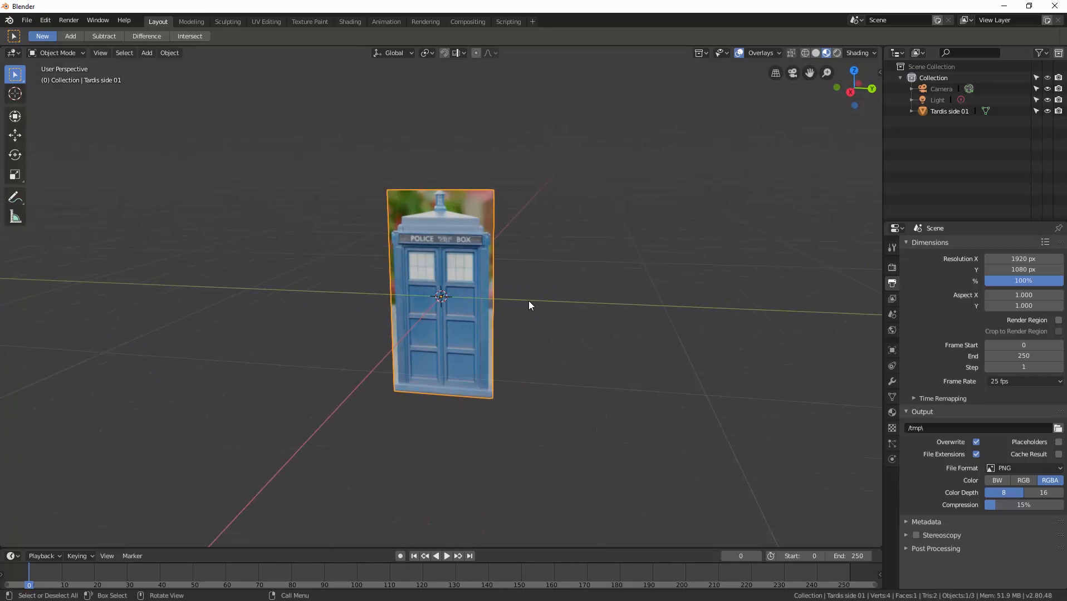
Step: Check the image plane in front view and set its Z rotation to 0° so that it faces the front
{"action": "key", "text": "KP_1"}
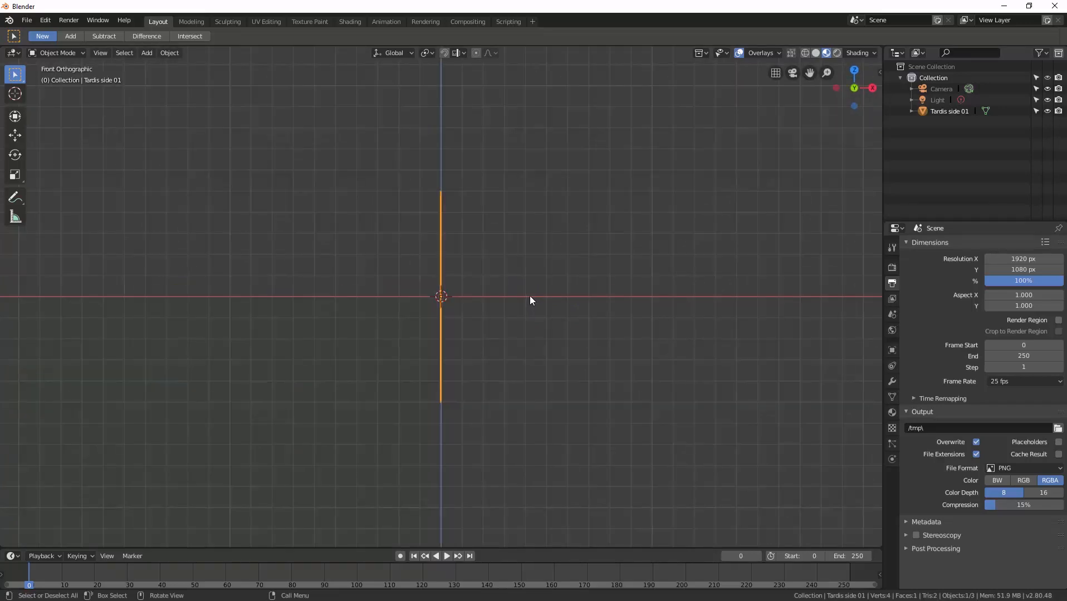
{"action": "middle_click_drag", "start_coordinate": [533, 294], "coordinate": [547, 250]}
{"action": "scroll", "coordinate": [453, 312], "scroll_direction": "down", "scroll_amount": 2}
{"action": "scroll", "coordinate": [571, 271], "scroll_direction": "up", "scroll_amount": 2}
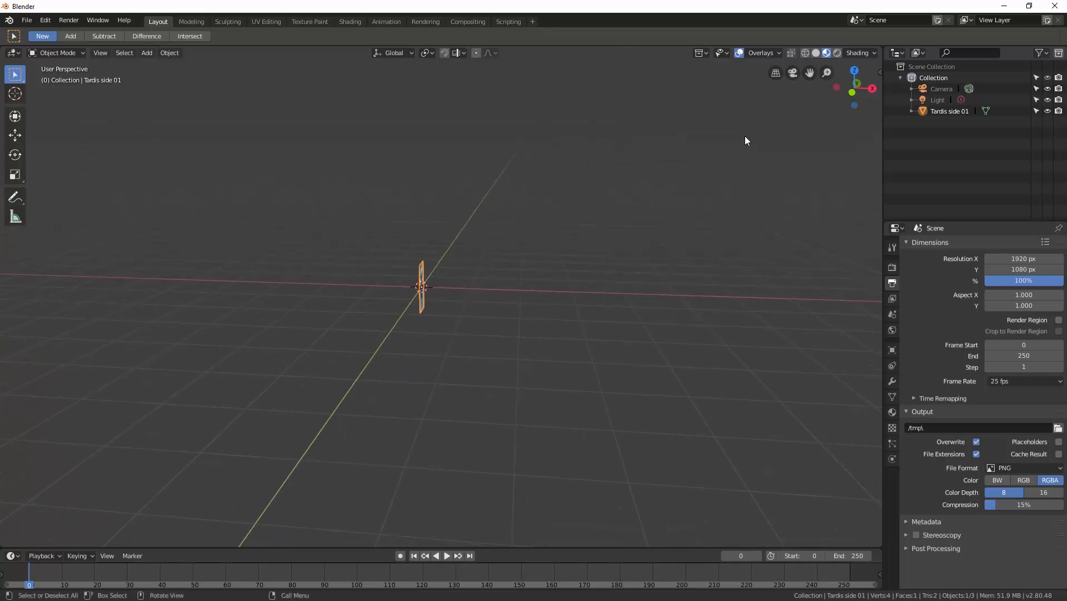
{"action": "key", "text": "n"}
{"action": "double_click", "coordinate": [828, 162]}
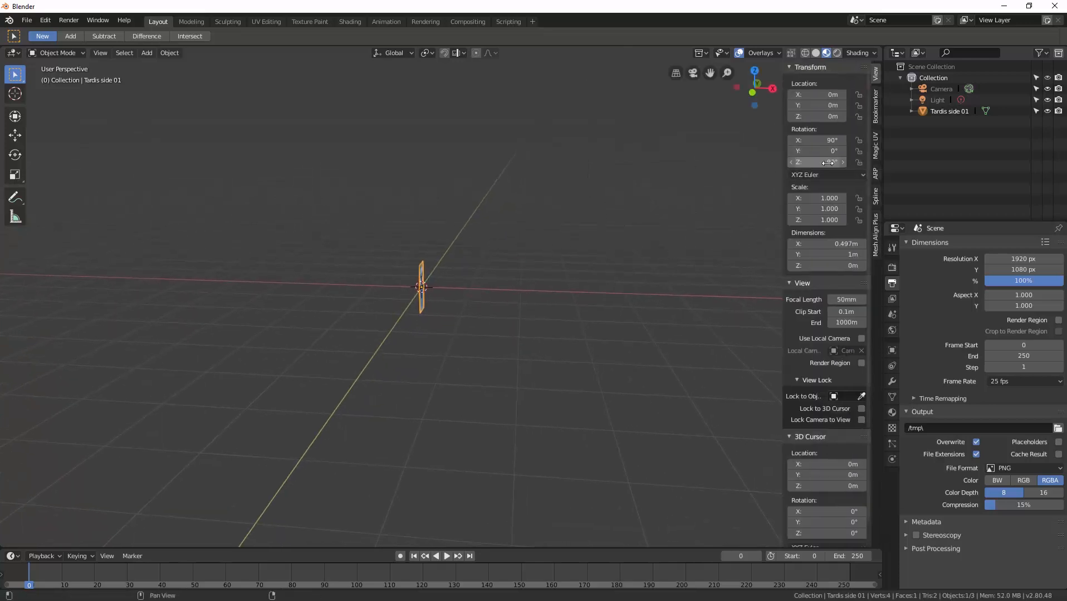
{"action": "type", "text": "90d"}
{"action": "key", "text": "Return"}
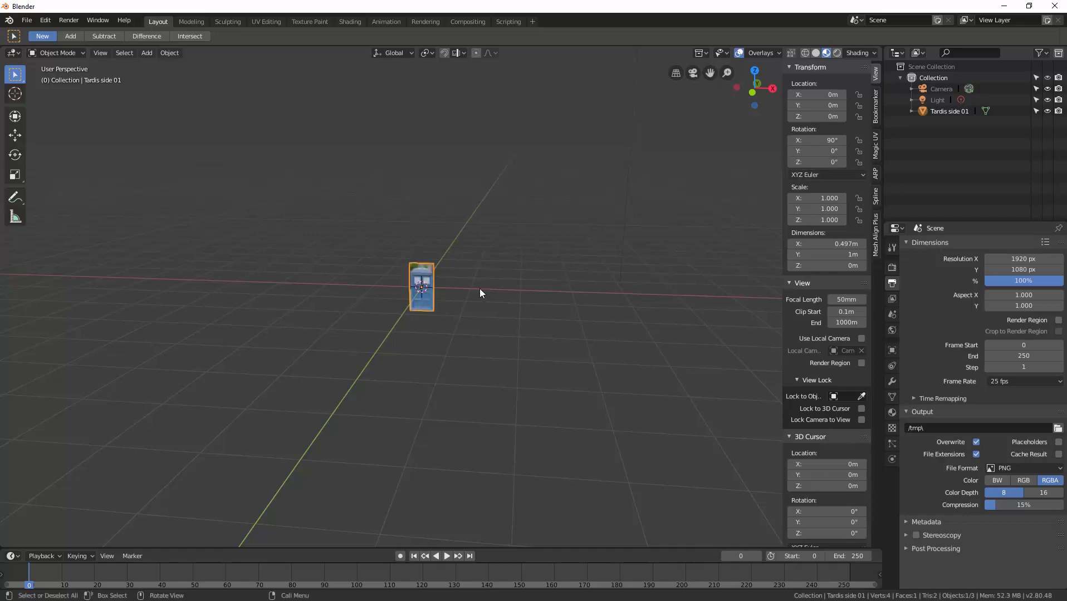
{"action": "middle_click_drag", "start_coordinate": [479, 289], "coordinate": [476, 295]}
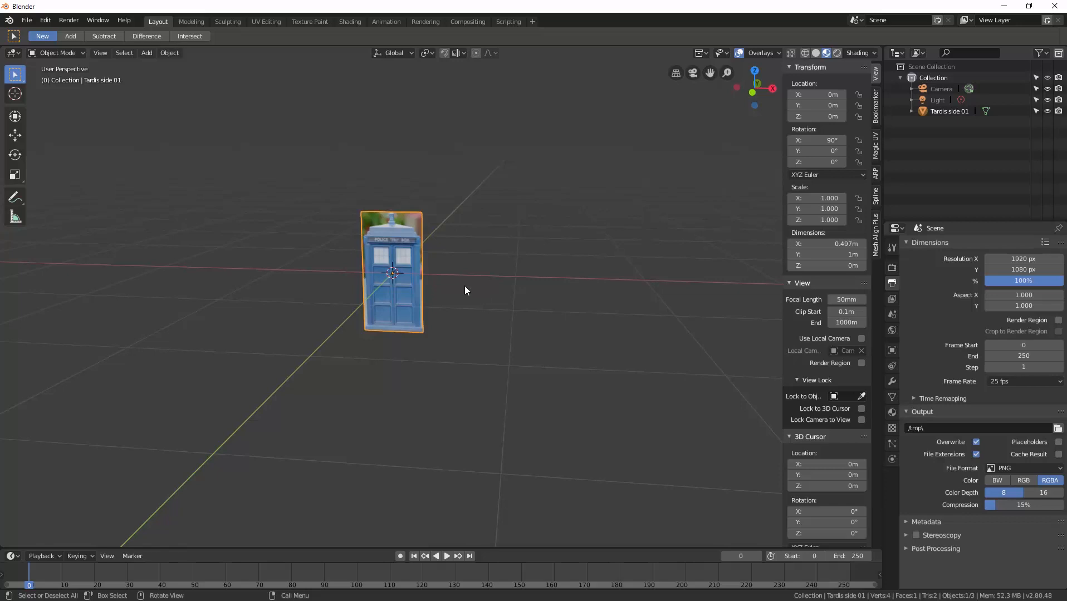
Step: In front orthographic view, move the image plane up to Z 0.5 m so its base sits on the ground line
{"action": "key", "text": "KP_1"}
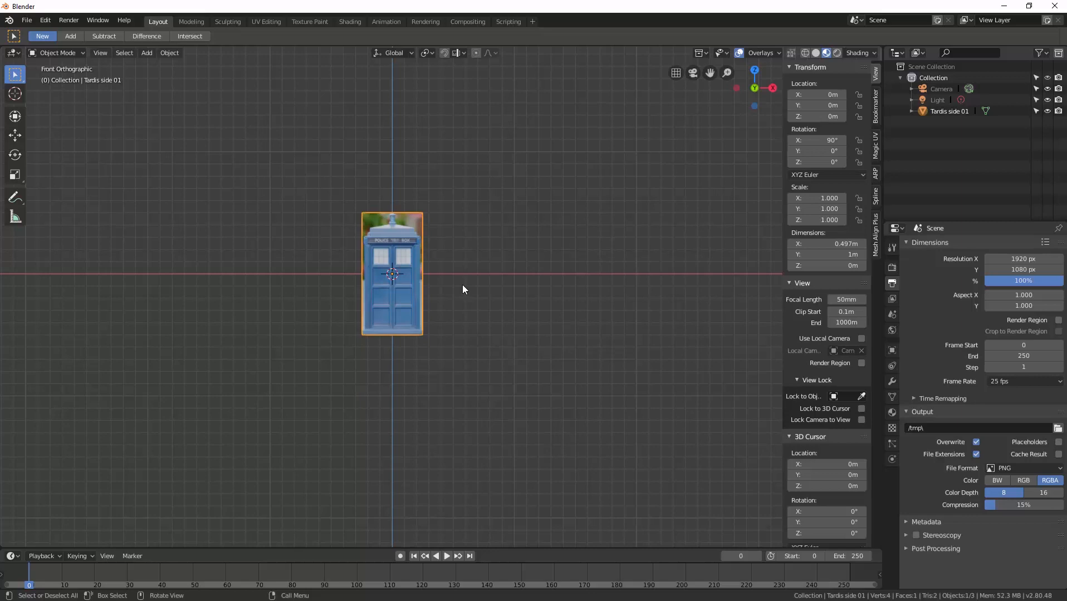
{"action": "key", "text": "g"}
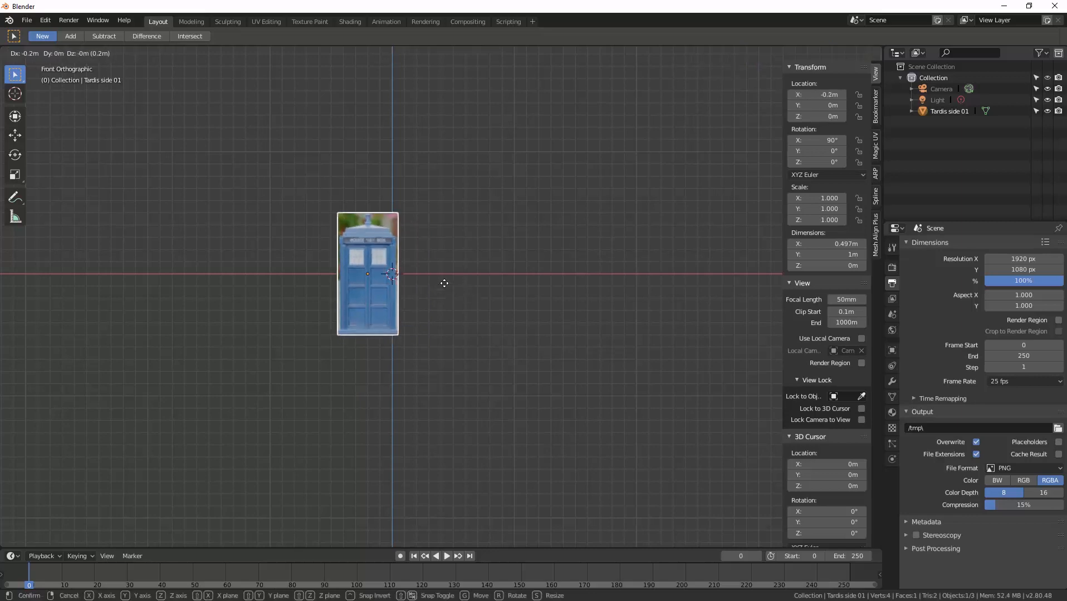
{"action": "left_click", "coordinate": [462, 224]}
{"action": "middle_click_drag", "start_coordinate": [480, 262], "coordinate": [499, 325]}
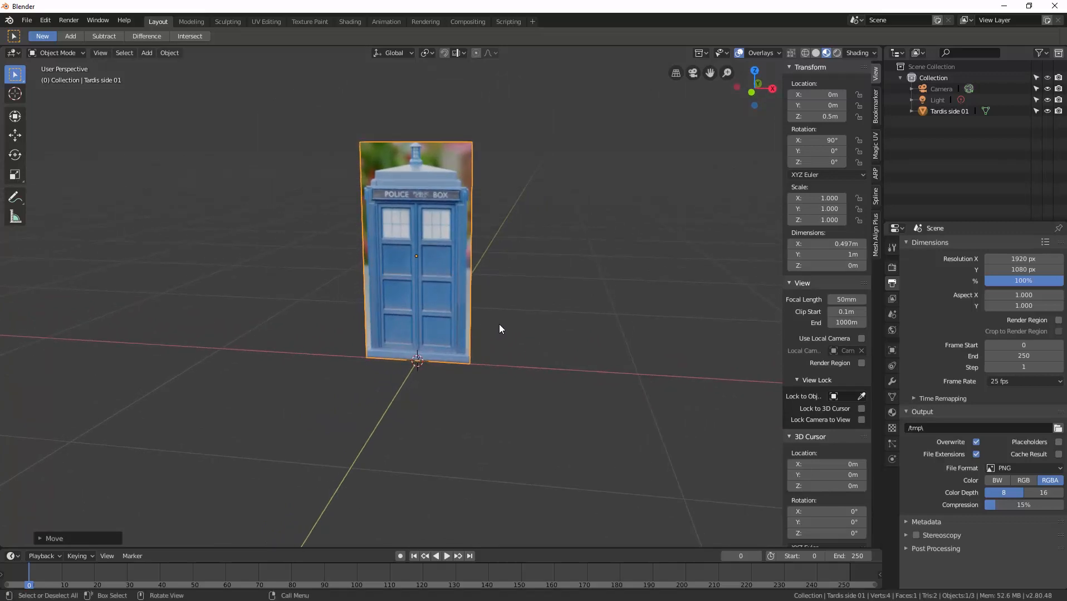
{"action": "middle_click_drag", "start_coordinate": [459, 229], "coordinate": [478, 303]}
{"action": "scroll", "coordinate": [477, 247], "scroll_direction": "up", "scroll_amount": 2}
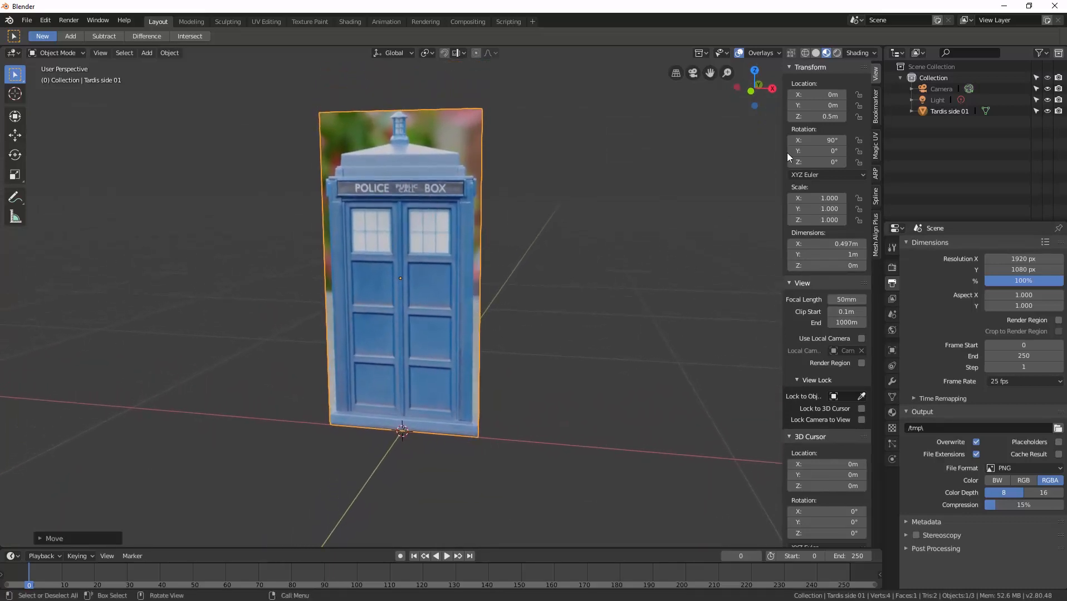
Step: Create a new collection inside Collection and name it Tardis Objects
{"action": "left_click", "coordinate": [942, 79]}
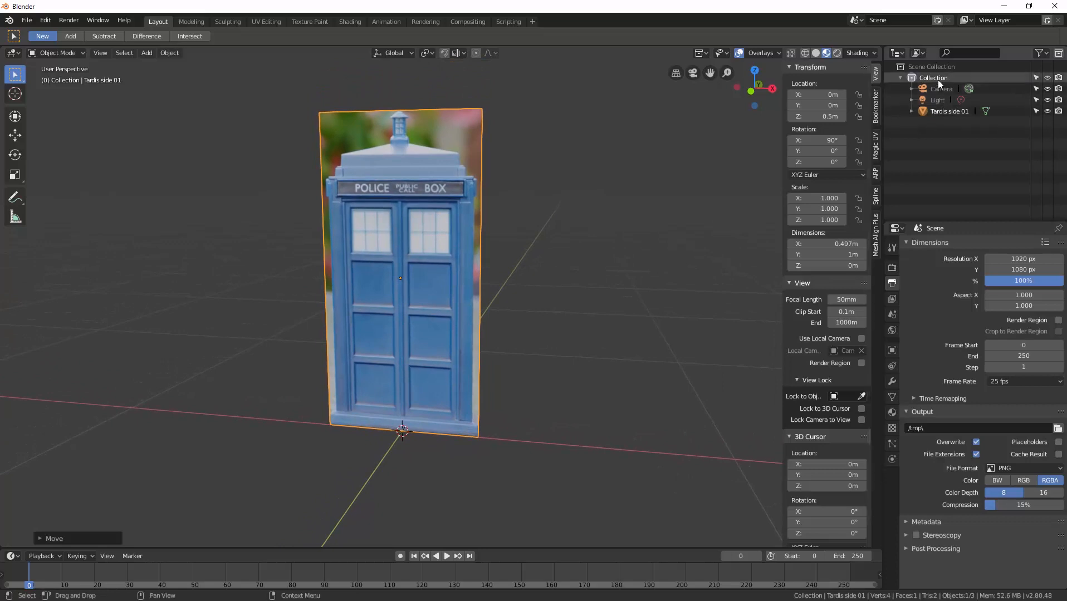
{"action": "left_click", "coordinate": [1058, 53]}
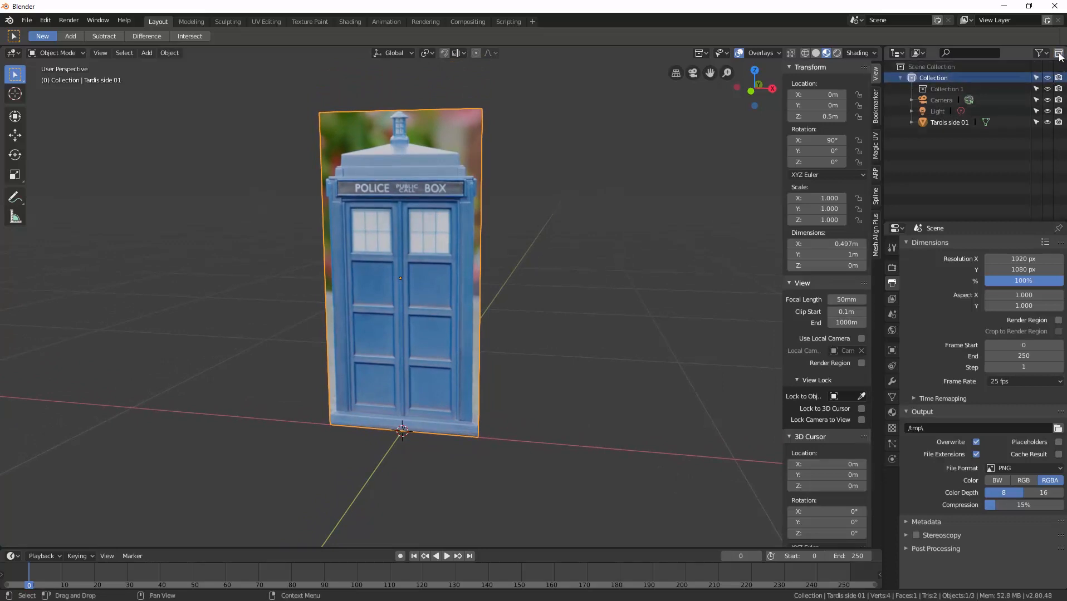
{"action": "double_click", "coordinate": [946, 89]}
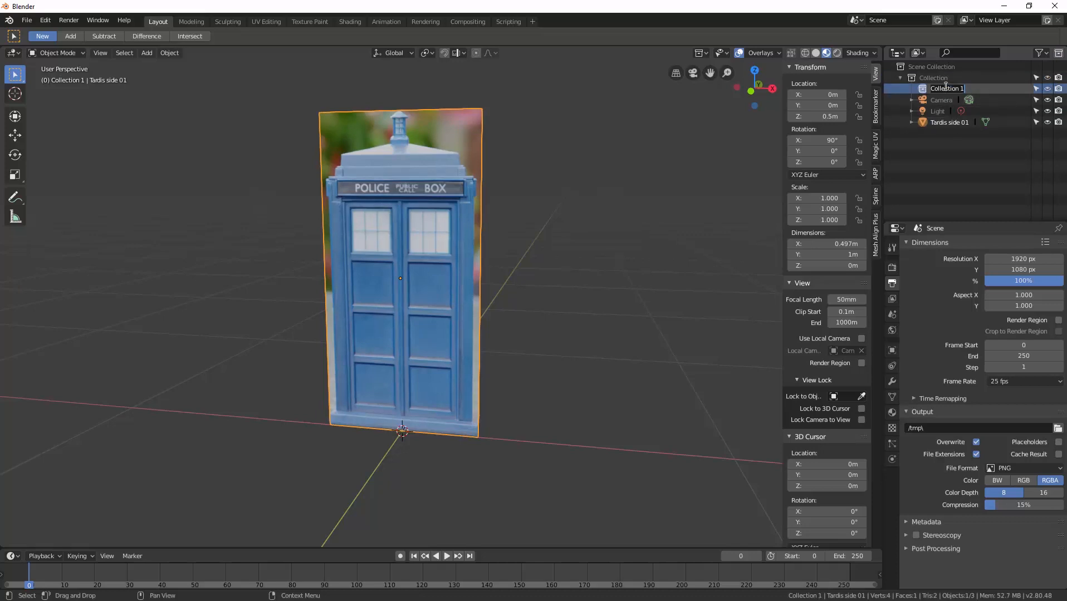
{"action": "type", "text": "Tardis Objects"}
{"action": "key", "text": "Return"}
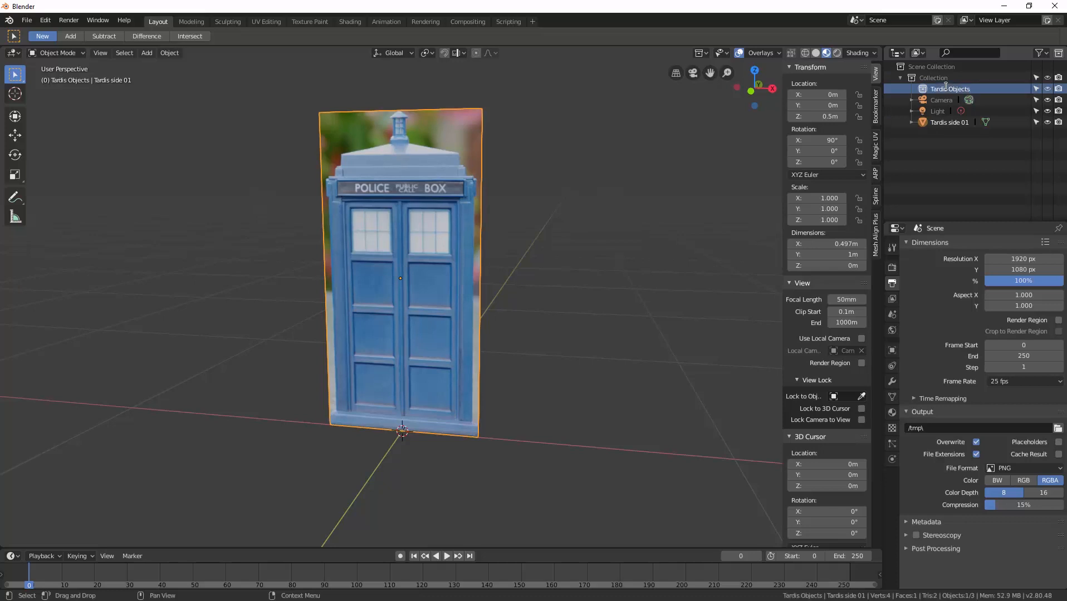
Step: Add a second sub-collection named Lights, and sort the light into Lights and the image plane into Tardis Objects
{"action": "left_click", "coordinate": [936, 78]}
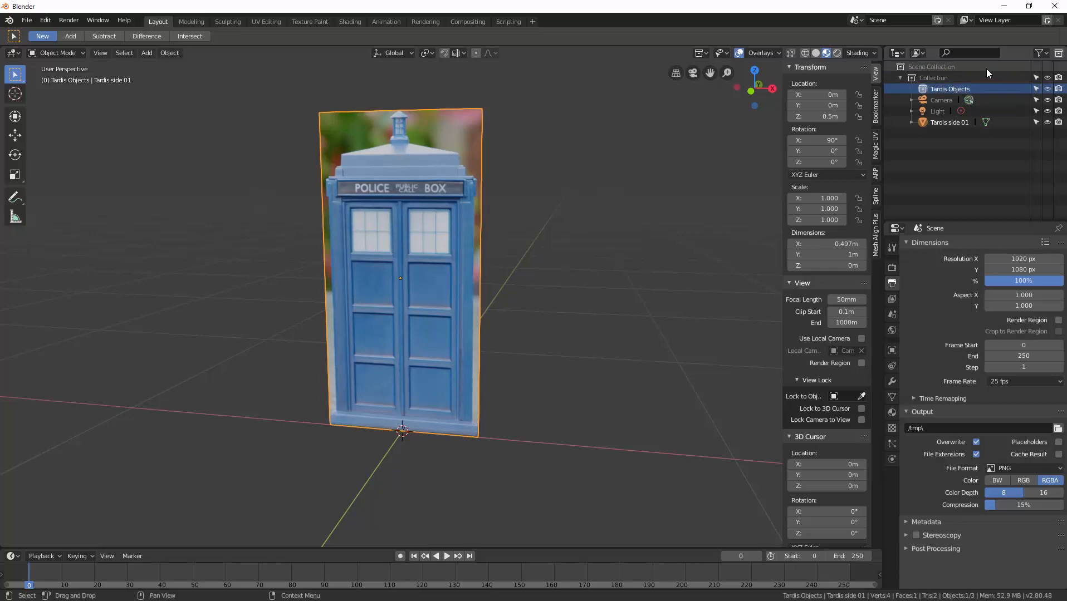
{"action": "left_click", "coordinate": [1058, 52]}
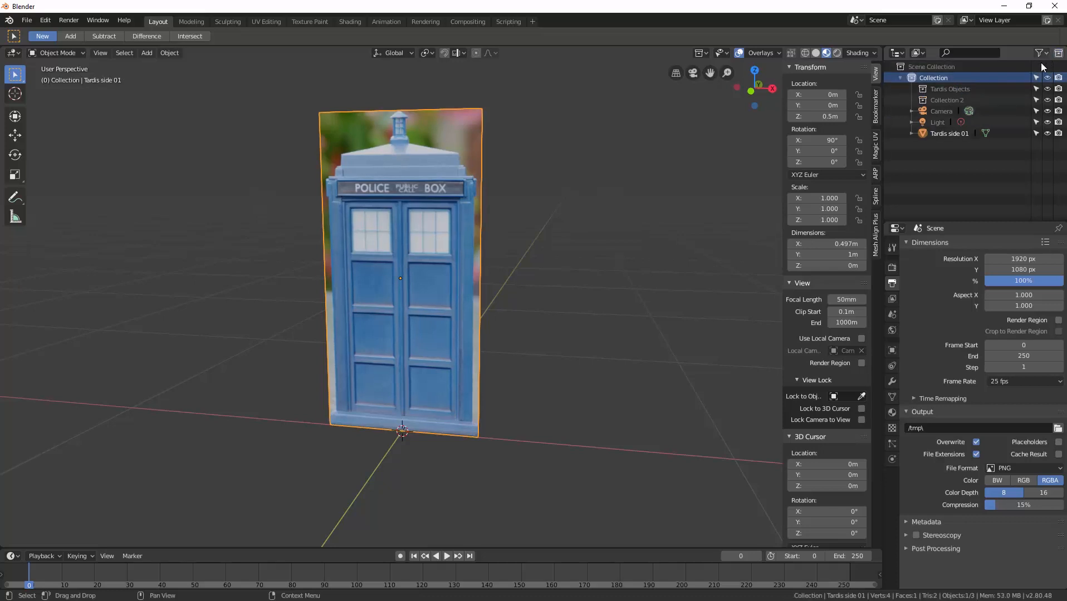
{"action": "double_click", "coordinate": [940, 100]}
{"action": "type", "text": "Lights"}
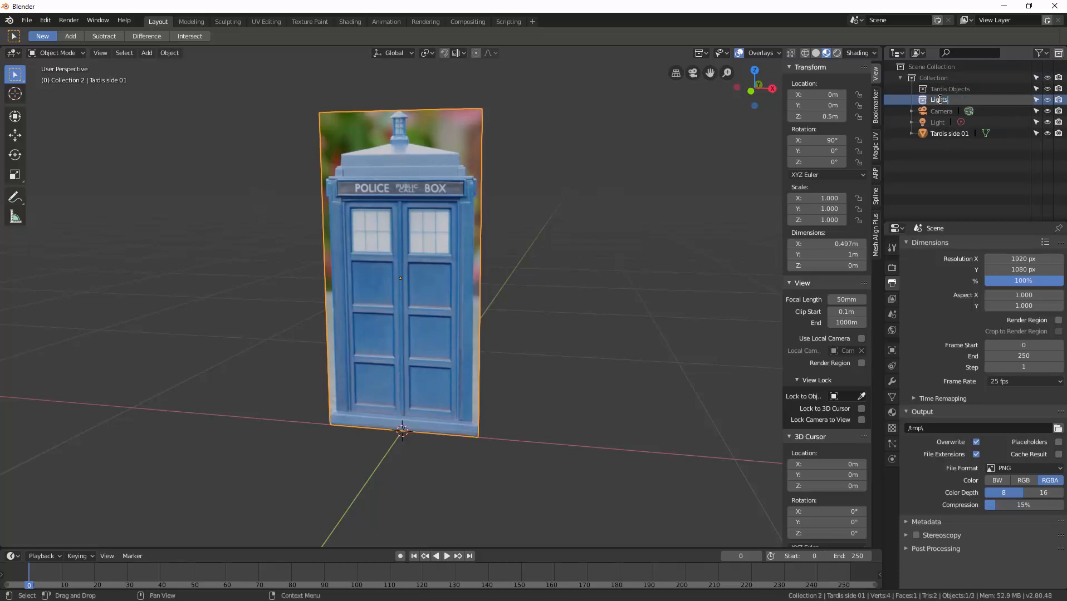
{"action": "key", "text": "Return"}
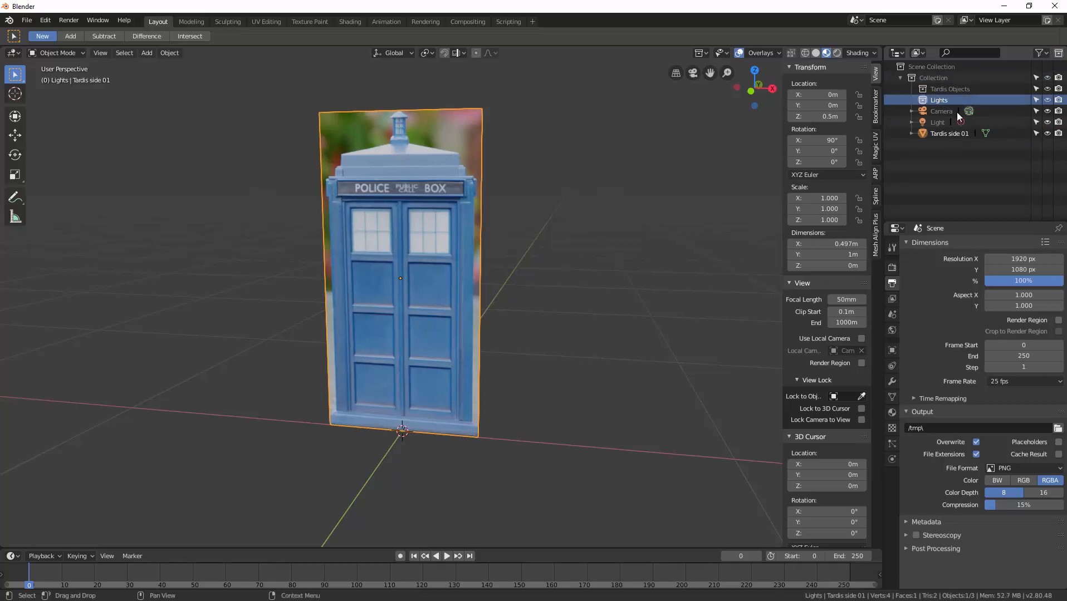
{"action": "left_click_drag", "start_coordinate": [944, 113], "coordinate": [948, 95]}
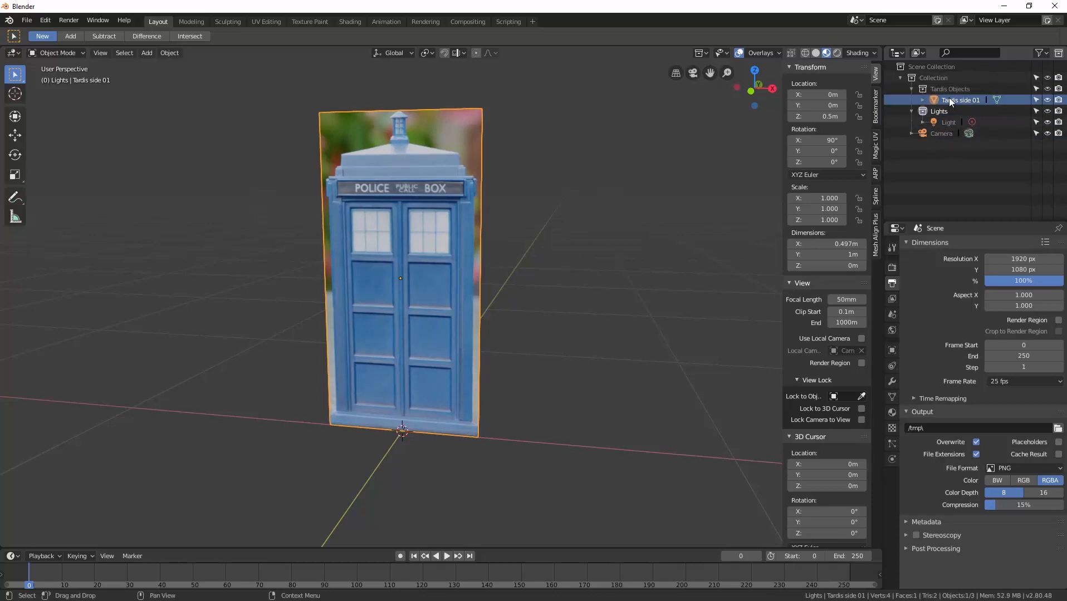
Step: Rename the Tardis side 01 image plane as Tardis Main
{"action": "double_click", "coordinate": [966, 101]}
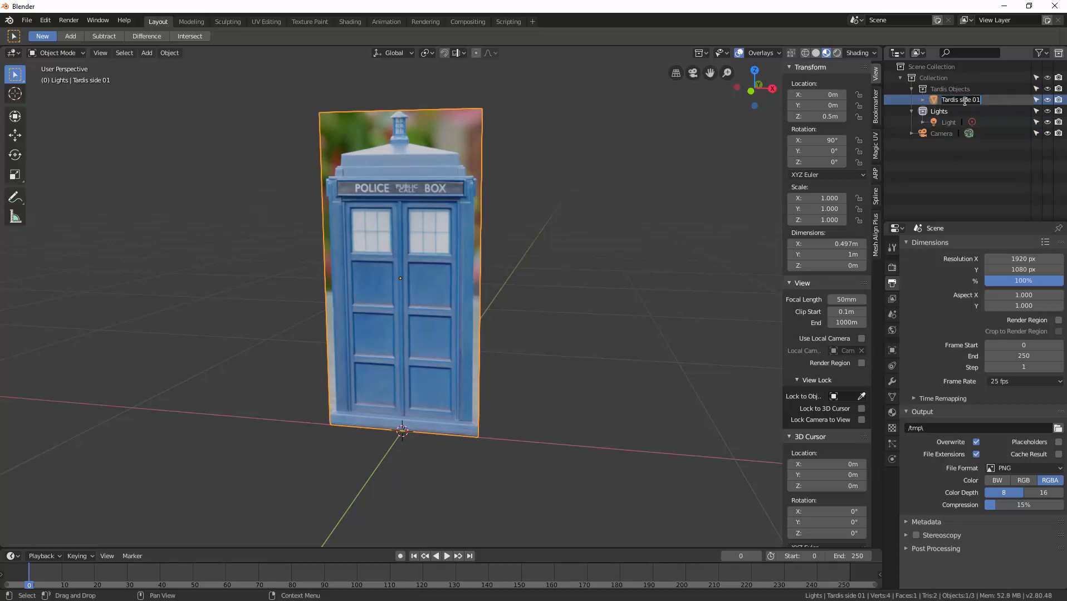
{"action": "key", "text": "BackSpace"}
{"action": "key", "text": "BackSpace"}
{"action": "key", "text": "BackSpace"}
{"action": "key", "text": "BackSpace"}
{"action": "key", "text": "BackSpace"}
{"action": "key", "text": "BackSpace"}
{"action": "key", "text": "BackSpace"}
{"action": "key", "text": "BackSpace"}
{"action": "type", "text": "Main"}
{"action": "key", "text": "Return"}
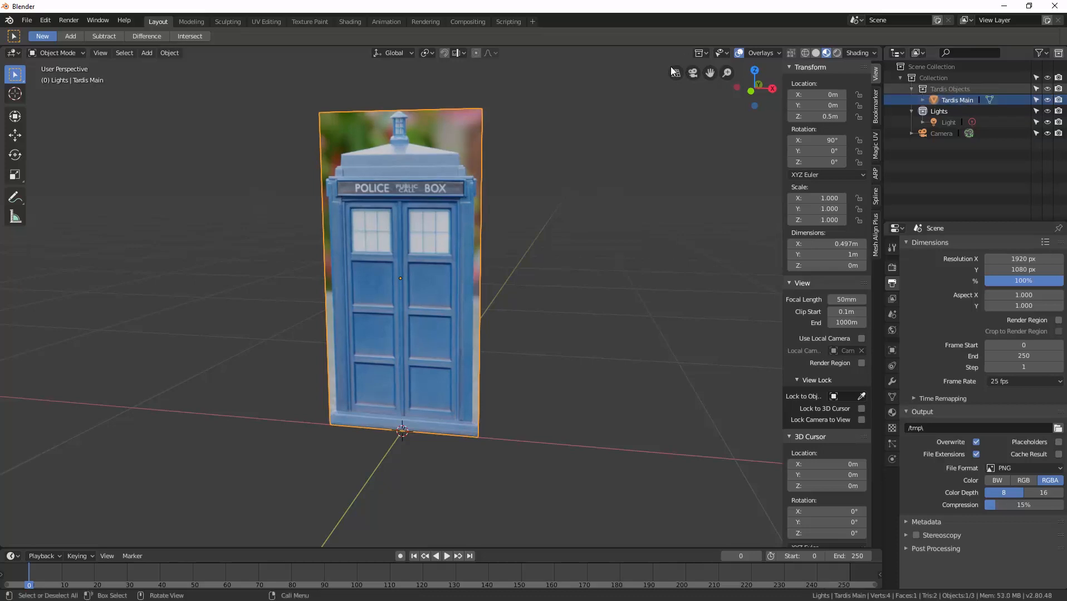
Step: Examine the Tardis Pic.jpg reference photo in Windows Photo Viewer, then return to the model
{"action": "scroll", "coordinate": [534, 131], "scroll_direction": "up", "scroll_amount": 1}
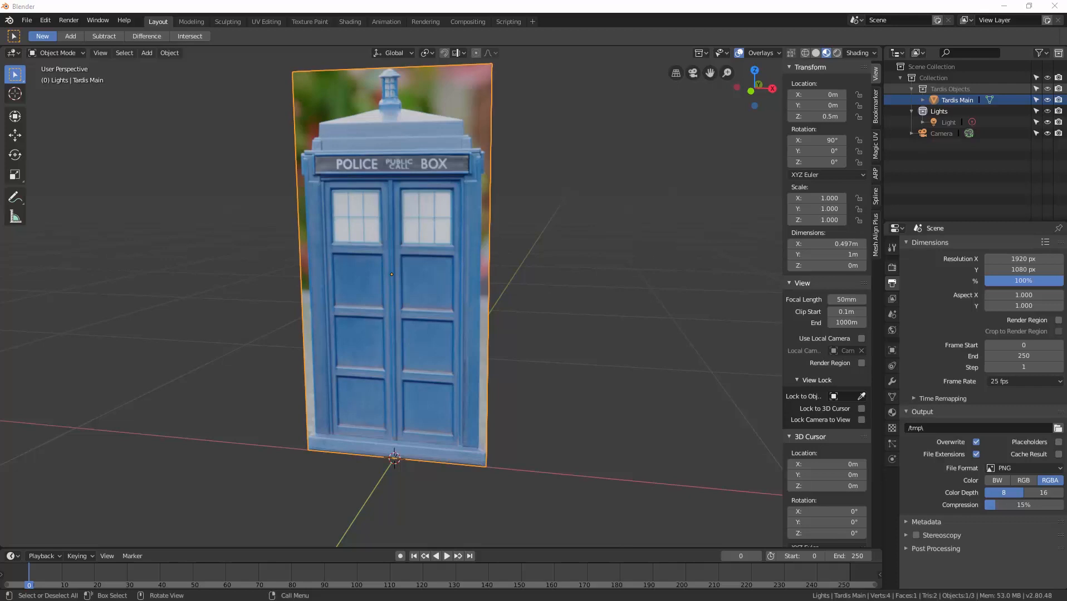
{"action": "left_click_drag", "start_coordinate": [7, 96], "coordinate": [237, 73]}
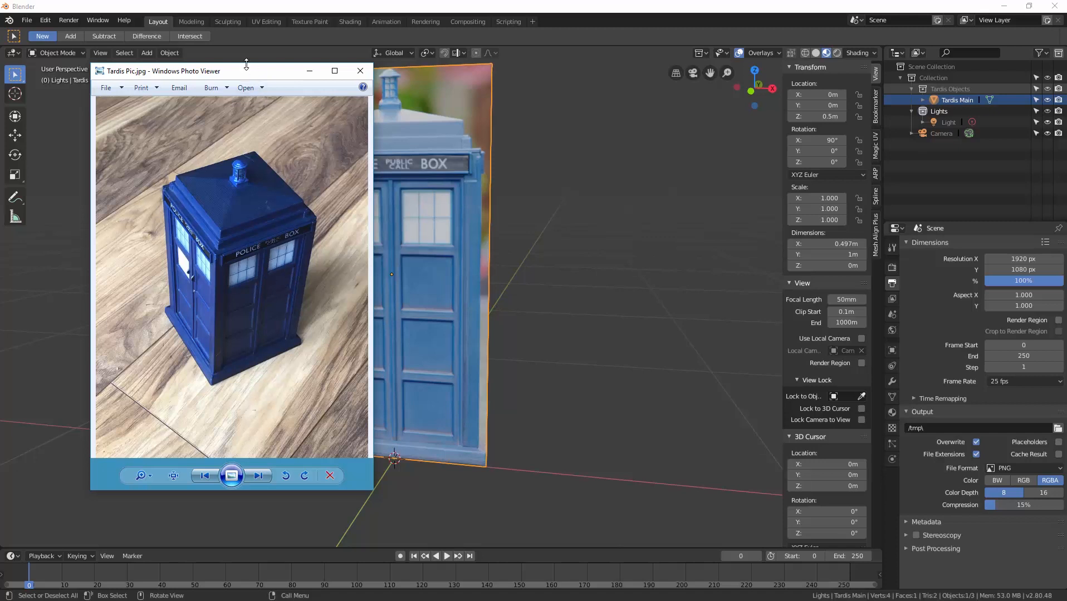
{"action": "left_click_drag", "start_coordinate": [245, 72], "coordinate": [0, 84]}
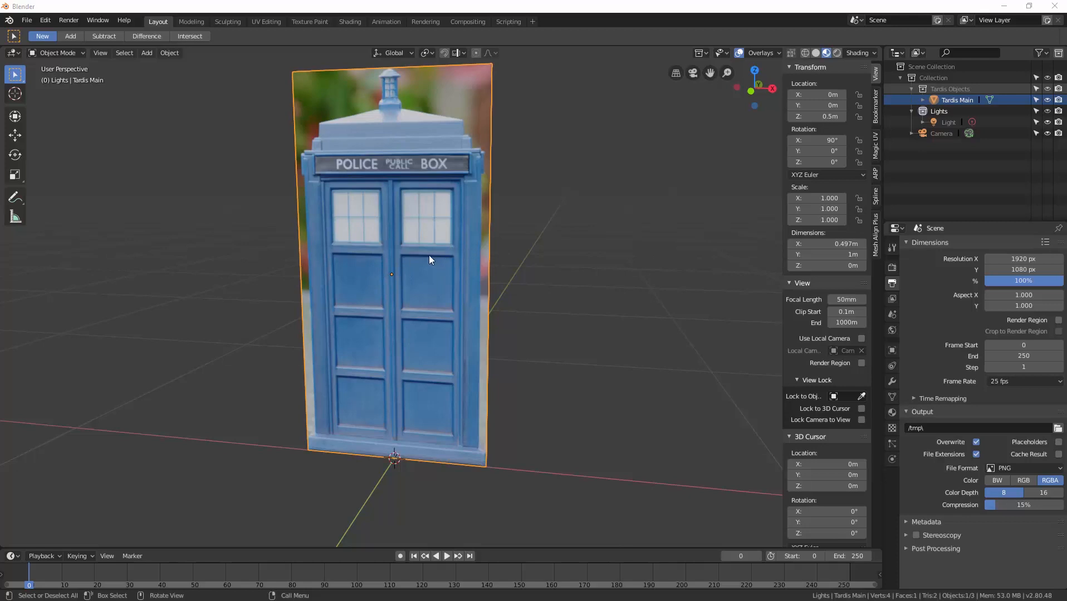
Step: In Edit Mode, add one vertical loop cut exactly down the centre of the Tardis Main plane
{"action": "key", "text": "ctrl+Tab"}
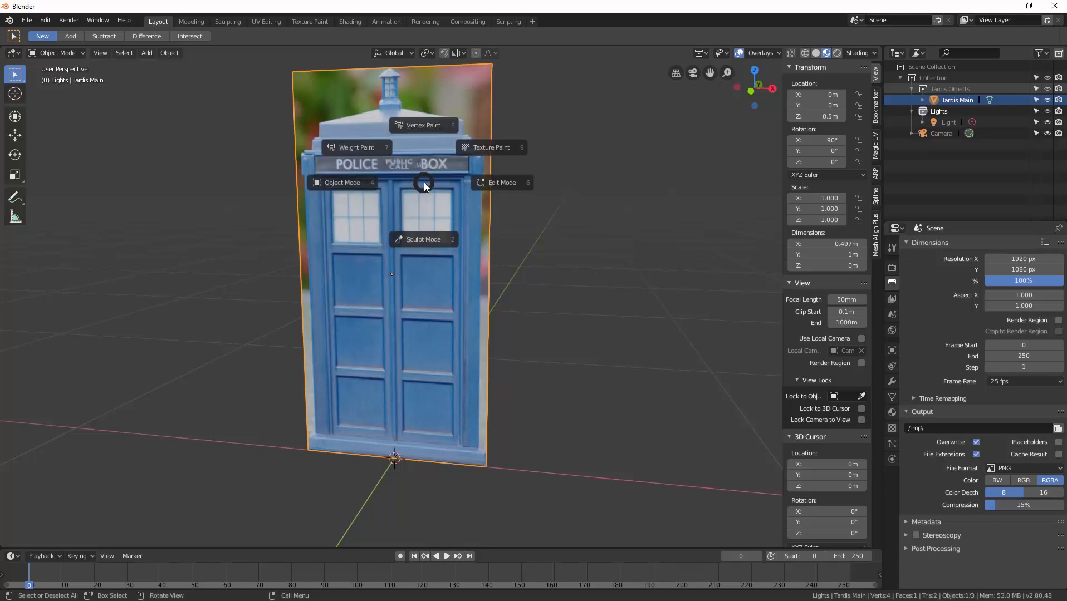
{"action": "left_click", "coordinate": [495, 185]}
{"action": "key", "text": "ctrl+r"}
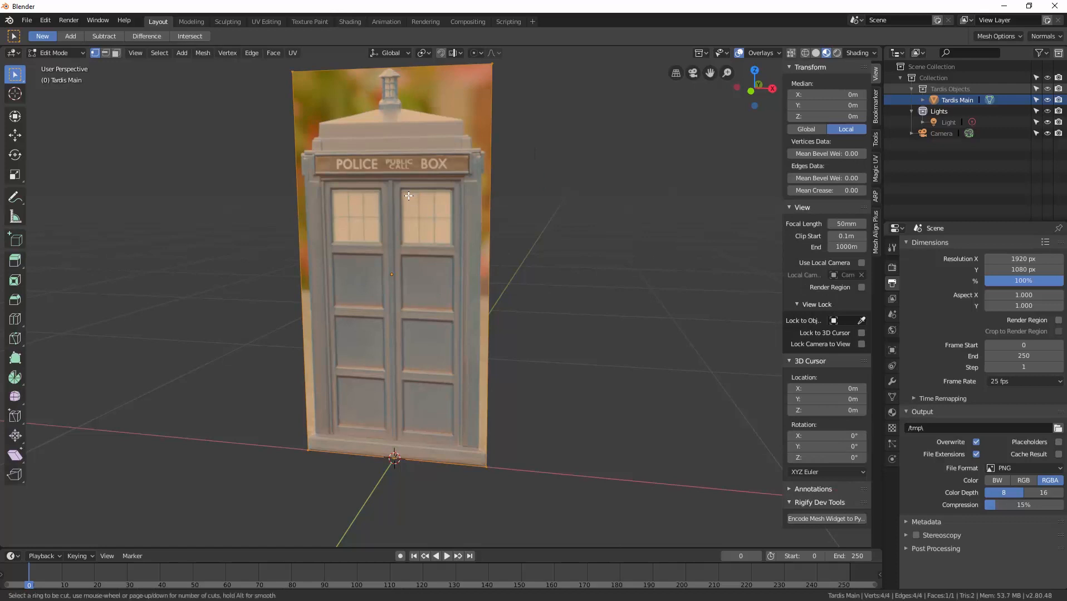
{"action": "left_click", "coordinate": [384, 71]}
{"action": "right_click", "coordinate": [383, 72]}
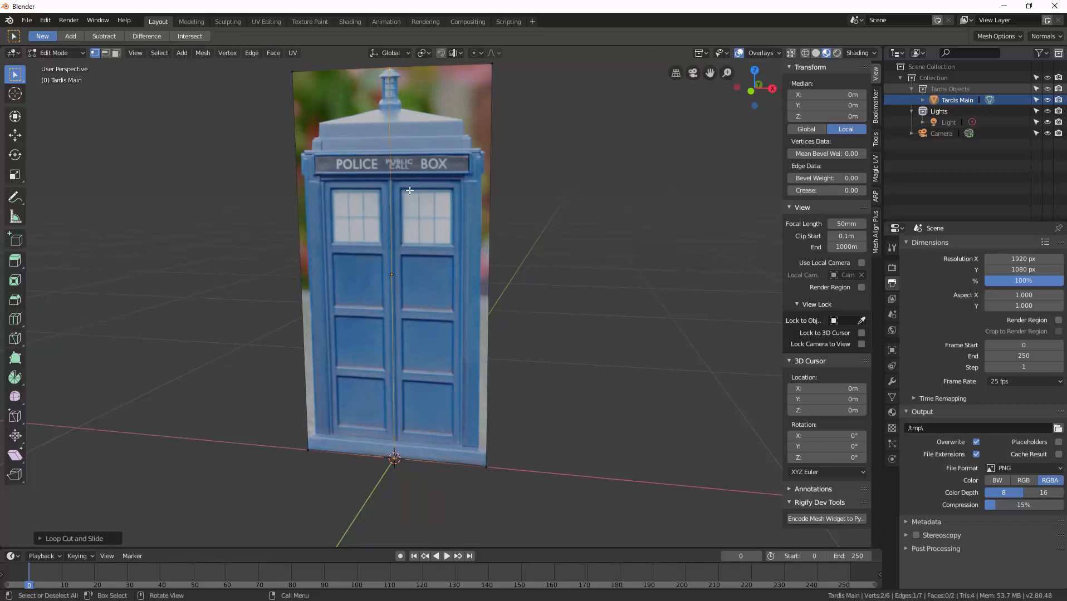
Step: Delete the left half face of the Tardis Main plane in face select mode
{"action": "key", "text": "3"}
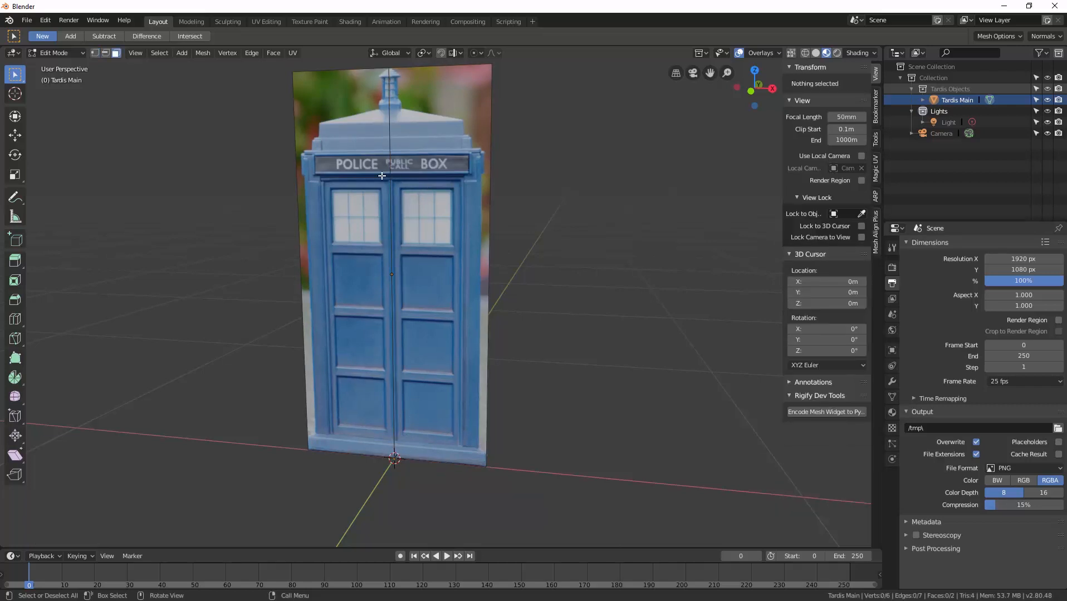
{"action": "left_click", "coordinate": [353, 192]}
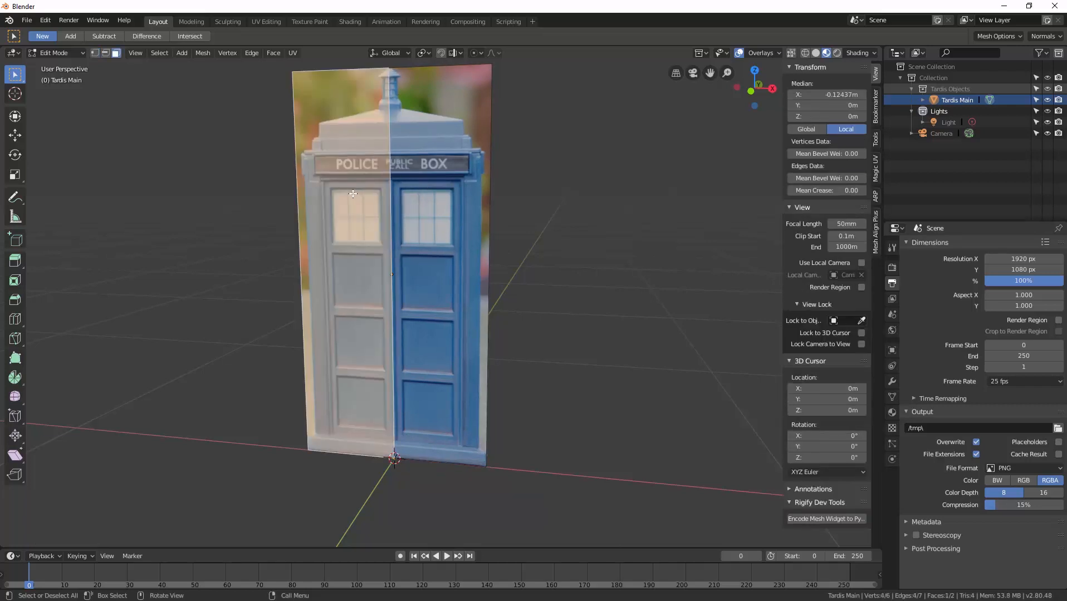
{"action": "key", "text": "x"}
{"action": "left_click", "coordinate": [353, 193]}
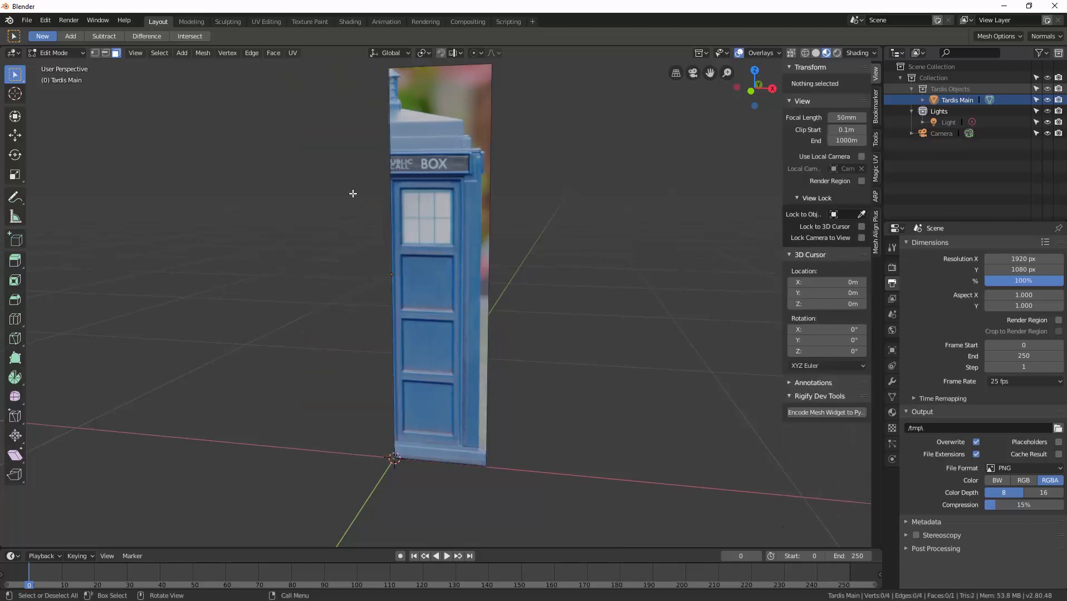
Step: Copy the X coordinate of the remaining half plane's outer bottom corner vertex
{"action": "middle_click_drag", "start_coordinate": [438, 210], "coordinate": [403, 245]}
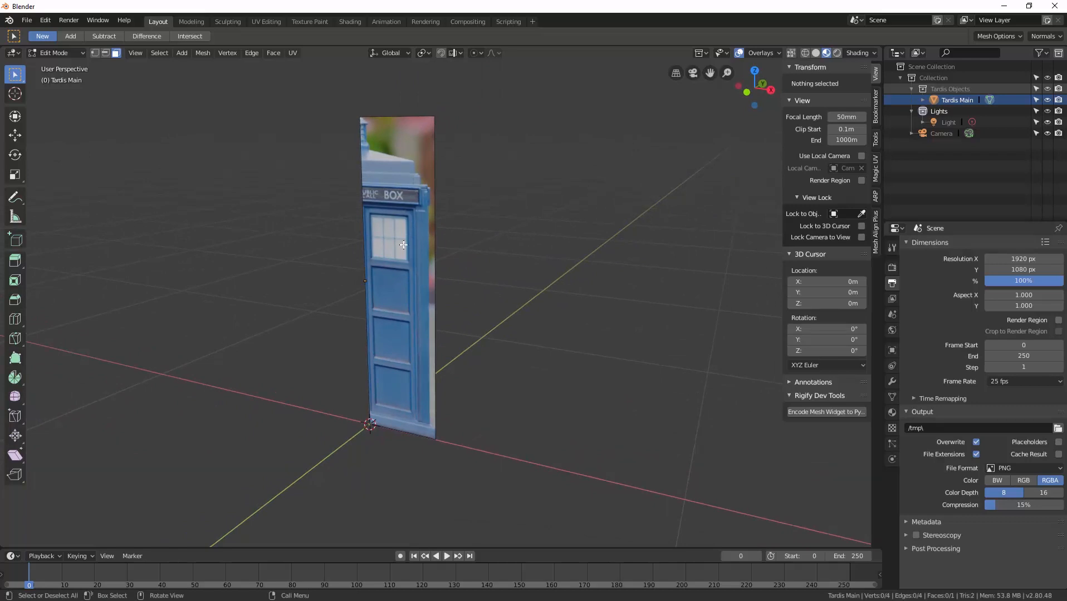
{"action": "middle_click_drag", "start_coordinate": [405, 407], "coordinate": [427, 373]}
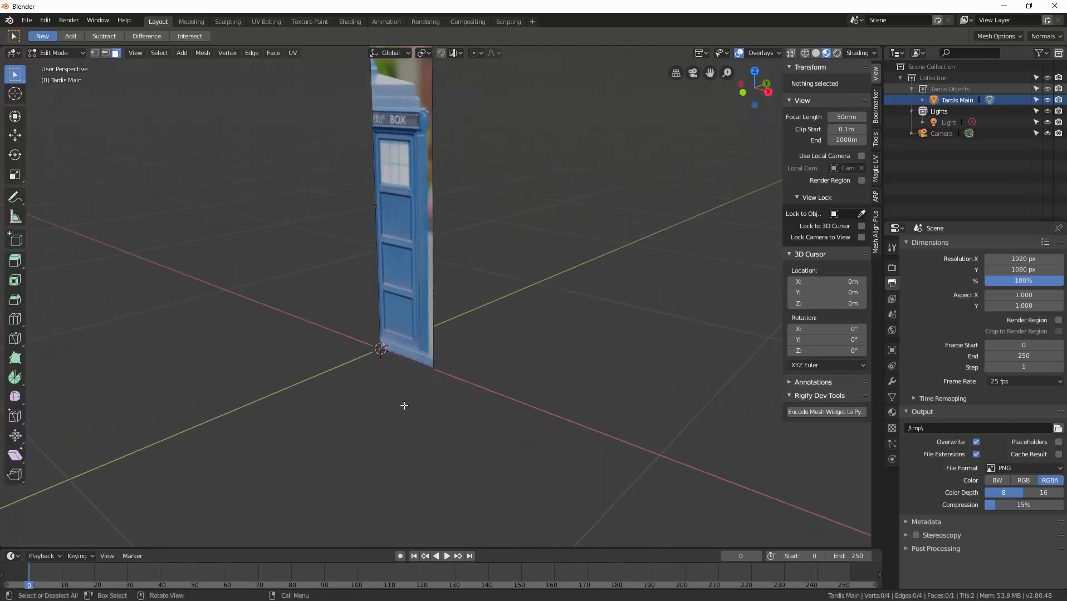
{"action": "middle_click_drag", "start_coordinate": [405, 331], "coordinate": [407, 370]}
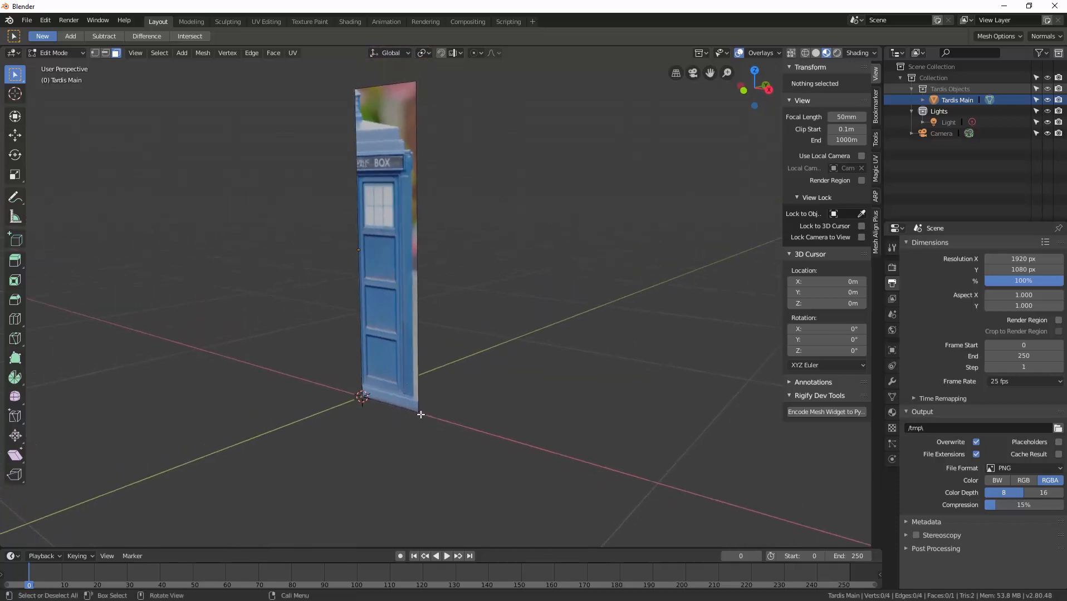
{"action": "key", "text": "1"}
{"action": "left_click", "coordinate": [419, 413]}
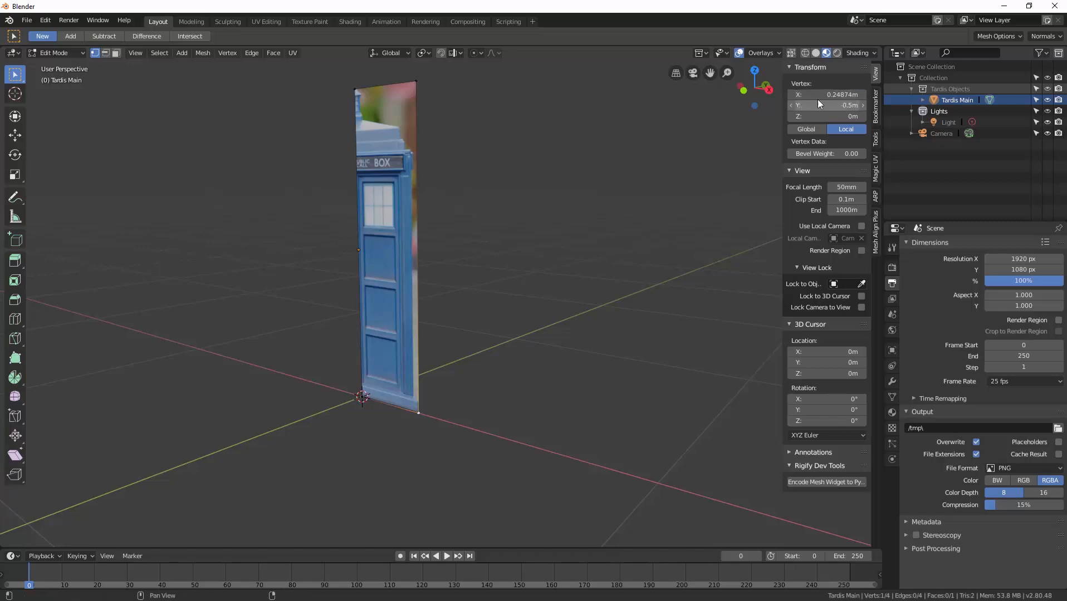
{"action": "left_click", "coordinate": [837, 94]}
{"action": "key", "text": "ctrl+c"}
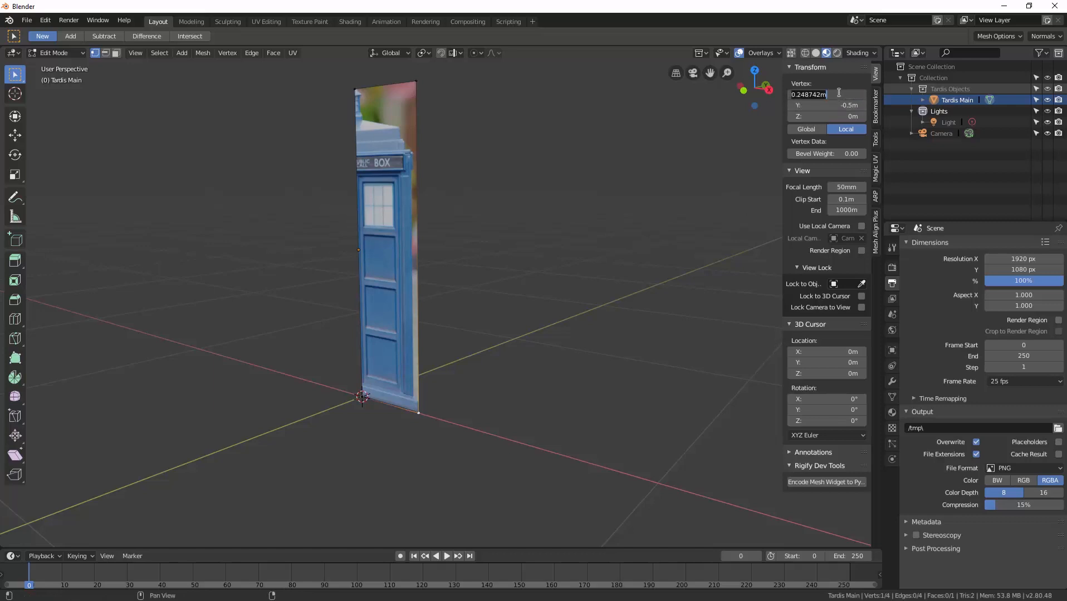
{"action": "left_click", "coordinate": [498, 161]}
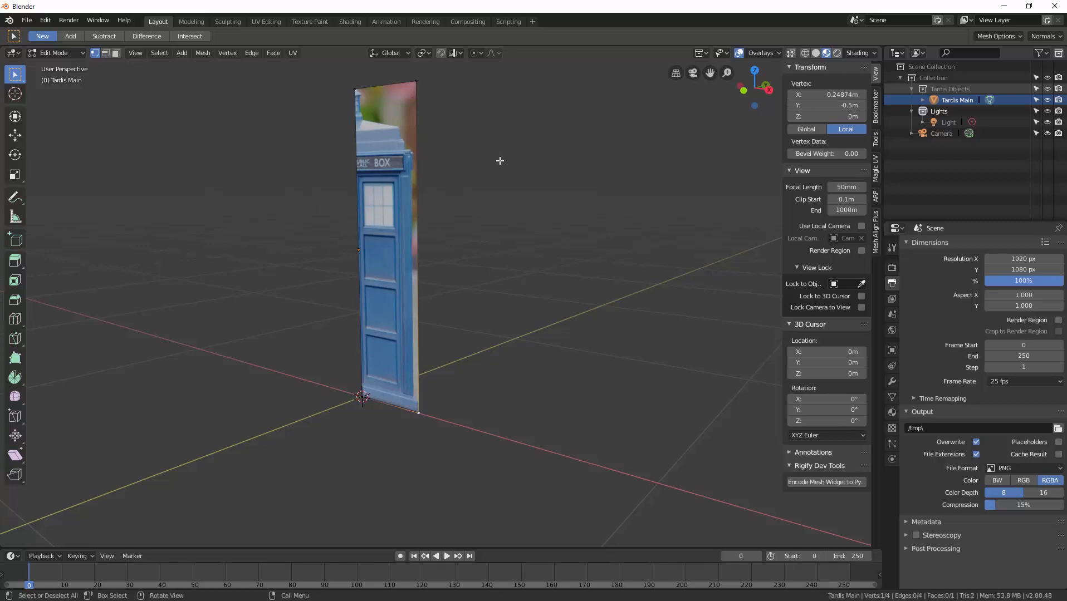
Step: Move the whole half face -0.248742 m along global Y, using the copied half-width as a negative offset
{"action": "key", "text": "3"}
{"action": "key", "text": "a"}
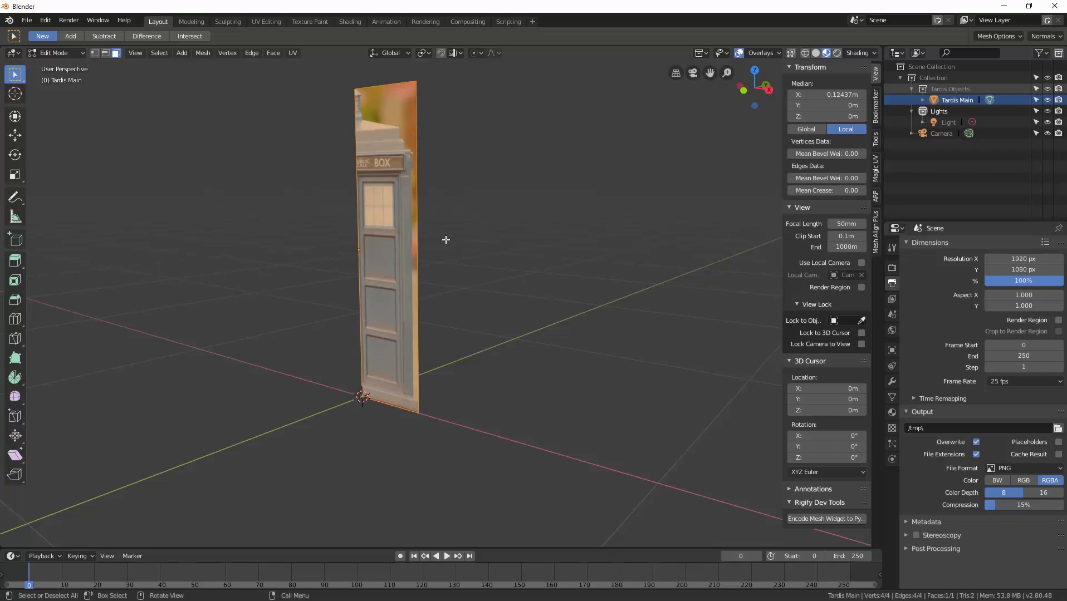
{"action": "key", "text": "g"}
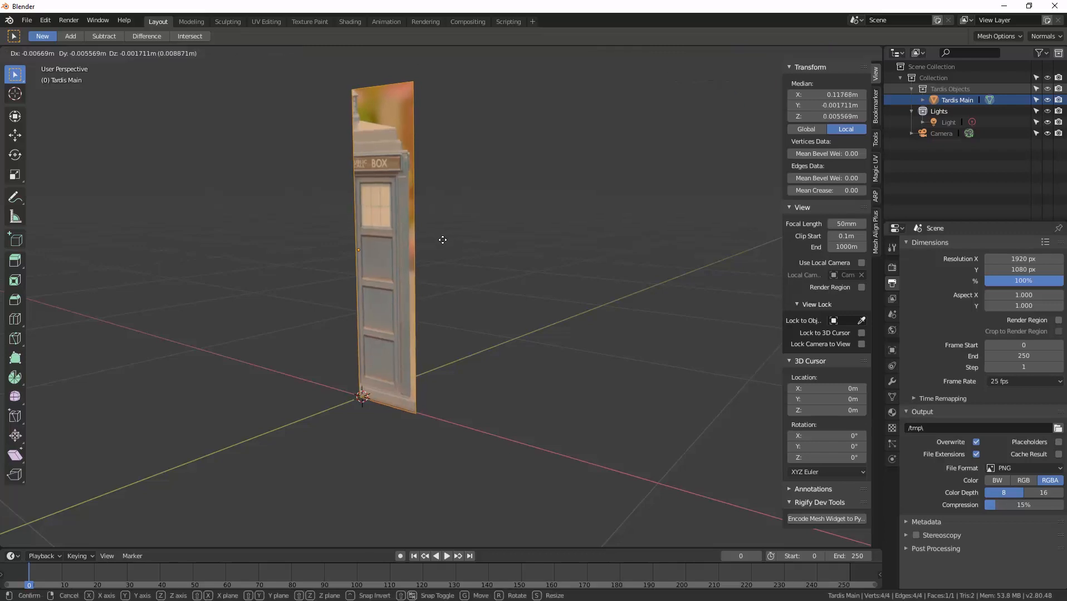
{"action": "left_click", "coordinate": [409, 249]}
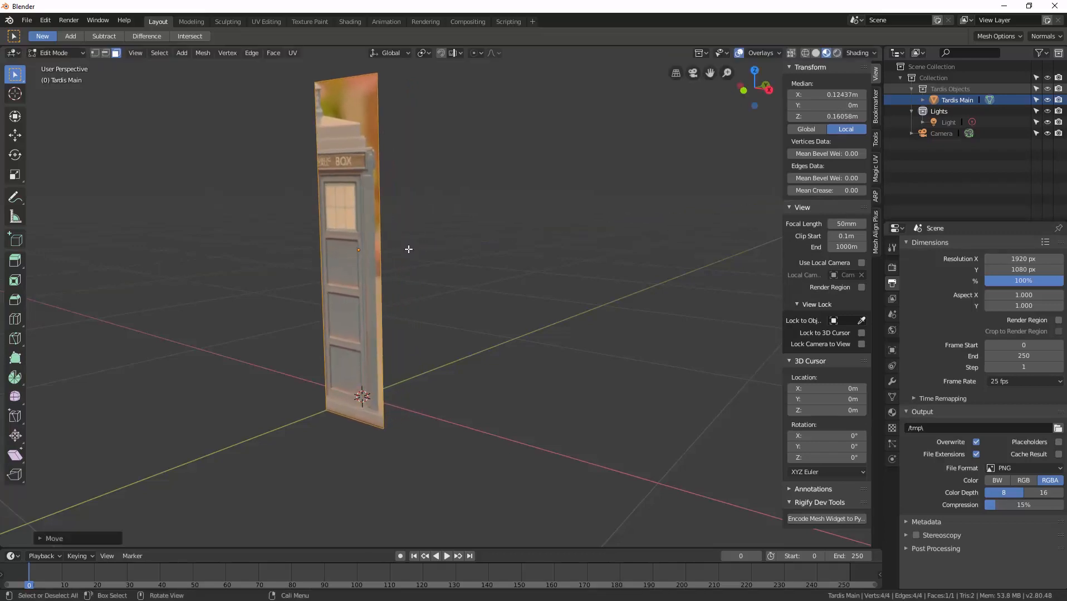
{"action": "left_click", "coordinate": [38, 539]}
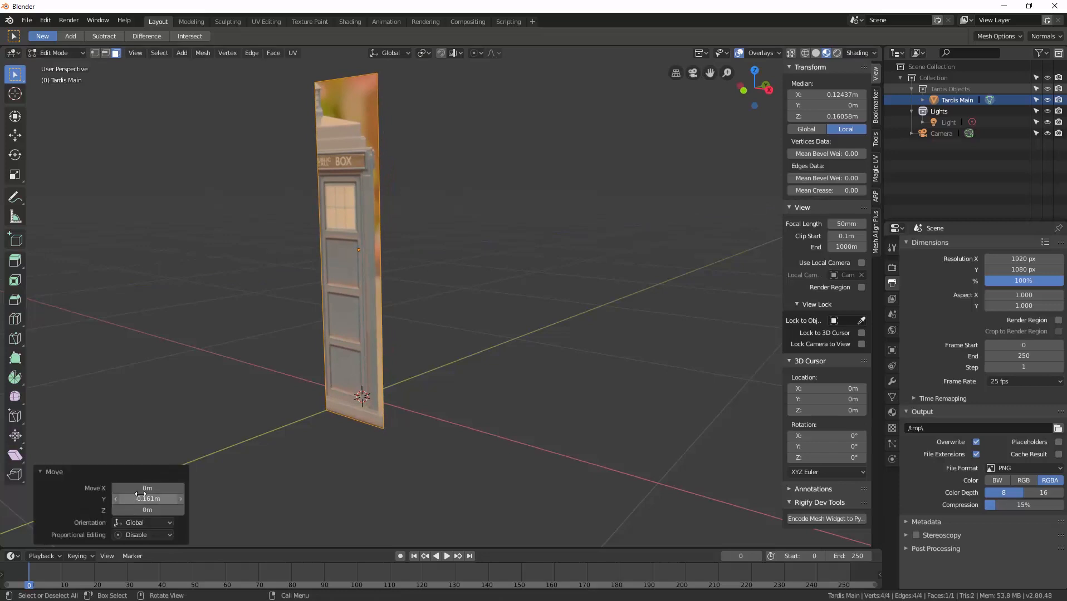
{"action": "left_click", "coordinate": [157, 500]}
{"action": "key", "text": "ctrl+v"}
{"action": "type", "text": "-"}
{"action": "key", "text": "Return"}
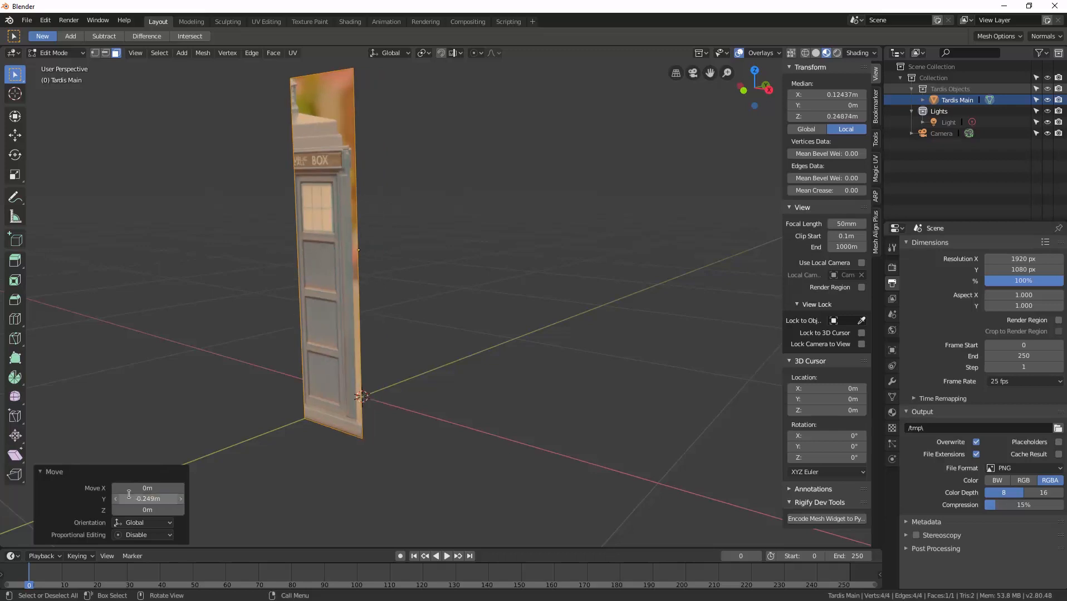
{"action": "left_click", "coordinate": [155, 428]}
Step: Return to Object Mode and add a Plain Axes empty at the world origin in the main Collection
{"action": "middle_click_drag", "start_coordinate": [326, 394], "coordinate": [365, 424]}
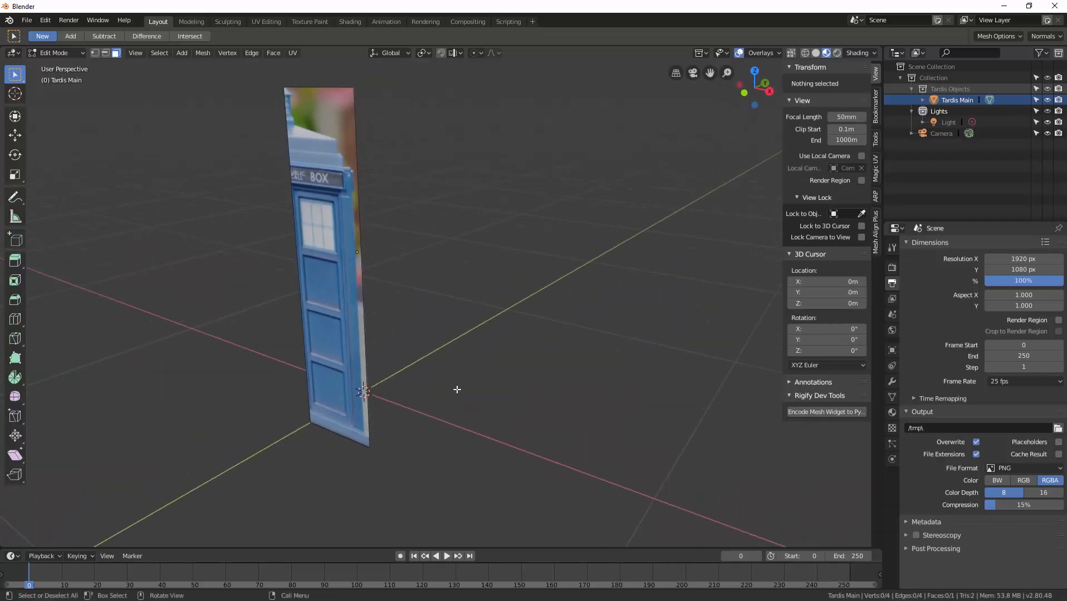
{"action": "middle_click_drag", "start_coordinate": [441, 364], "coordinate": [465, 363]}
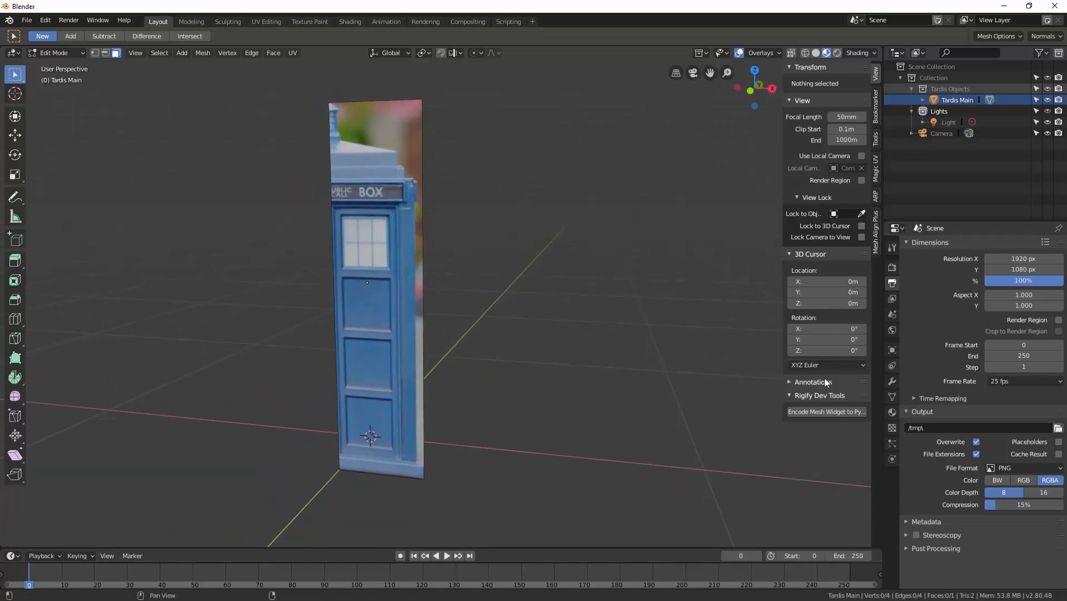
{"action": "middle_click_drag", "start_coordinate": [716, 352], "coordinate": [657, 356]}
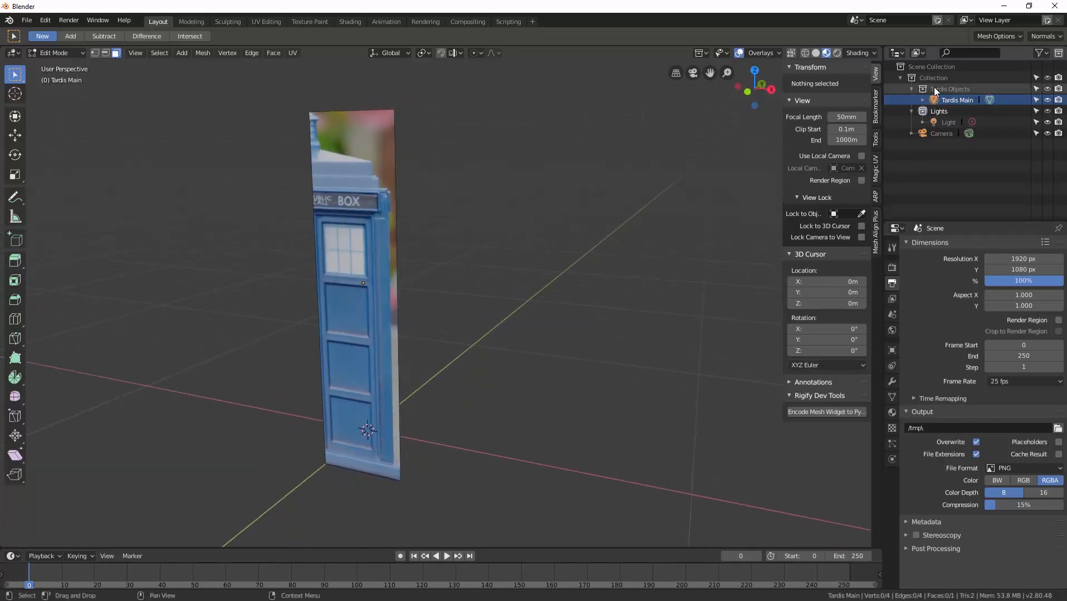
{"action": "left_click", "coordinate": [932, 79]}
{"action": "key", "text": "shift+a"}
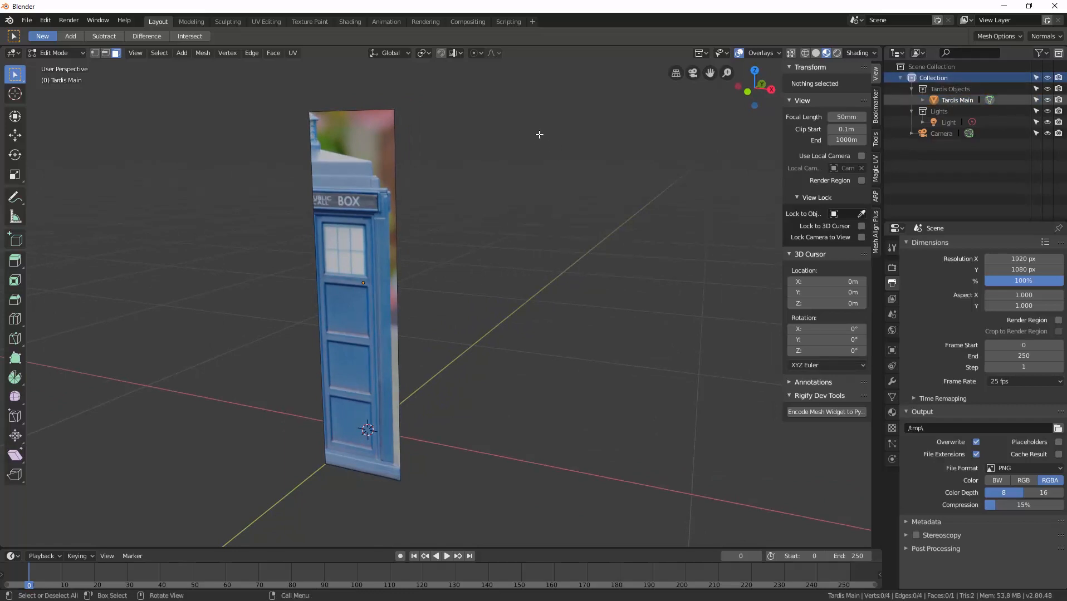
{"action": "key", "text": "ctrl+Tab"}
{"action": "left_click", "coordinate": [466, 143]}
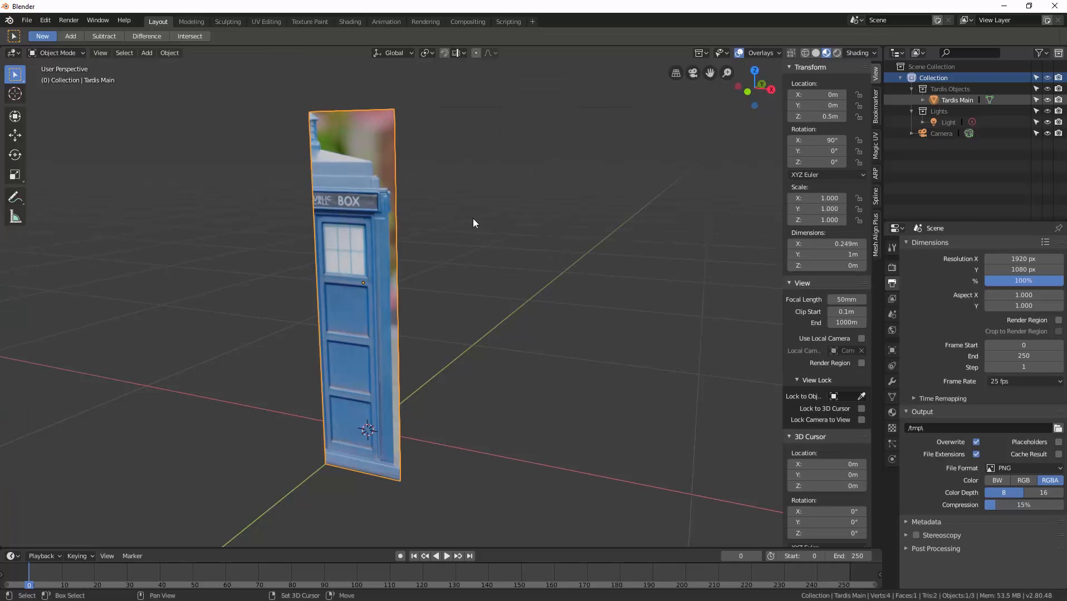
{"action": "key", "text": "shift+a"}
{"action": "mouse_move", "coordinate": [461, 205]}
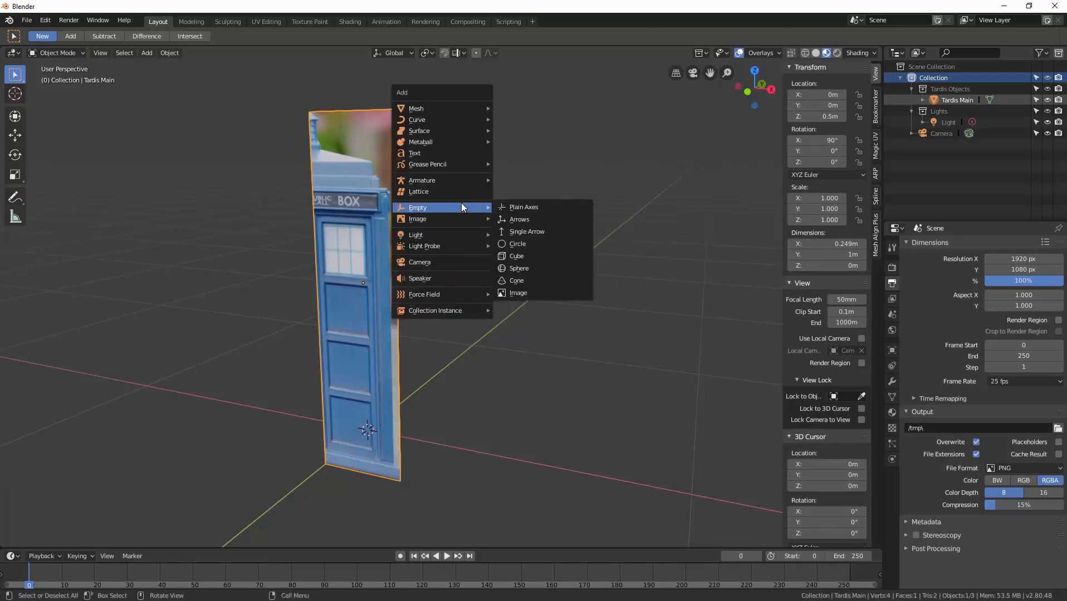
{"action": "left_click", "coordinate": [521, 207]}
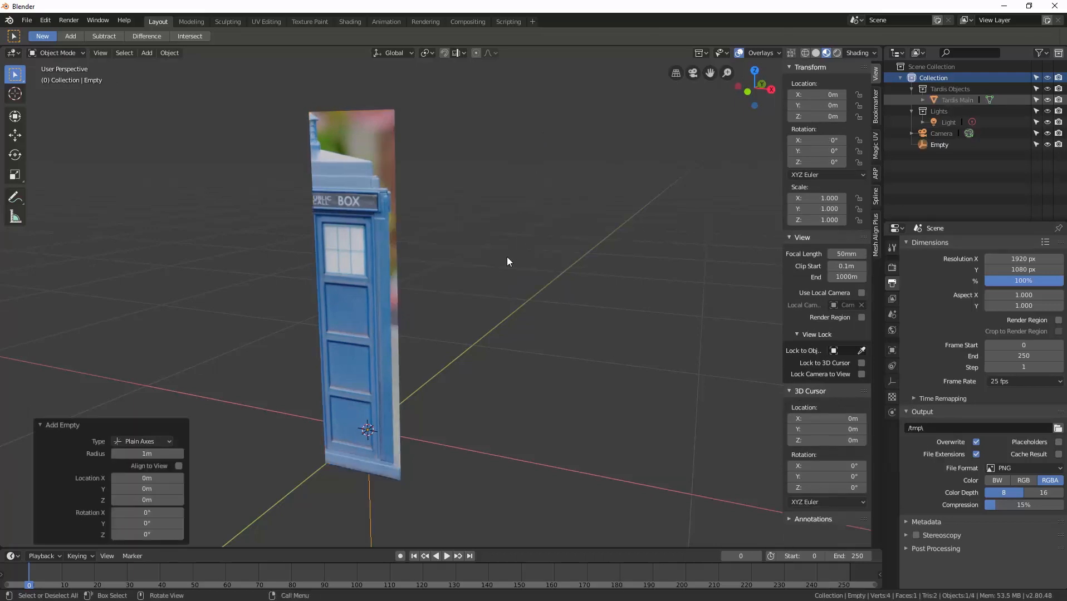
Step: Set the empty's Z rotation to 90°
{"action": "middle_click_drag", "start_coordinate": [500, 292], "coordinate": [471, 307]}
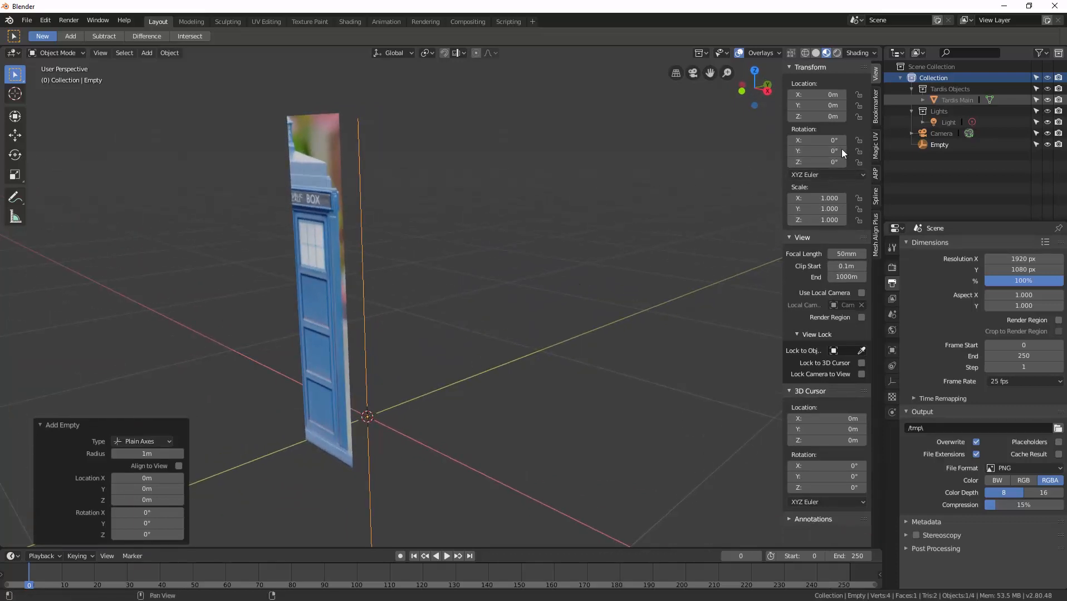
{"action": "left_click", "coordinate": [831, 162]}
{"action": "type", "text": "90"}
{"action": "key", "text": "Return"}
Step: Add a Mirror modifier on the X axis to the Tardis Main plane
{"action": "middle_click_drag", "start_coordinate": [547, 187], "coordinate": [551, 188]}
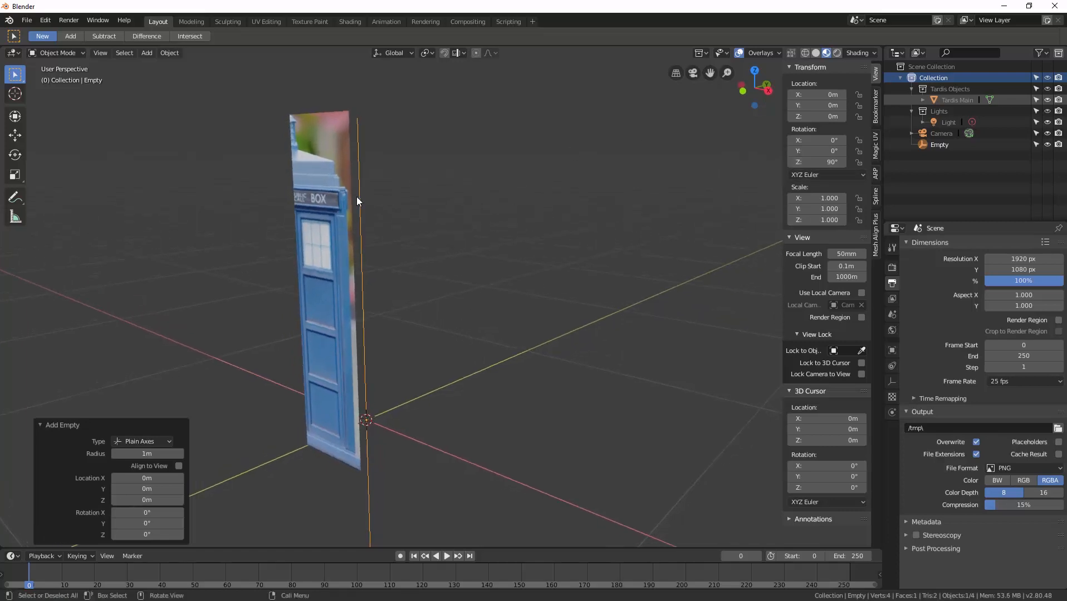
{"action": "left_click", "coordinate": [314, 176]}
{"action": "left_click", "coordinate": [892, 382]}
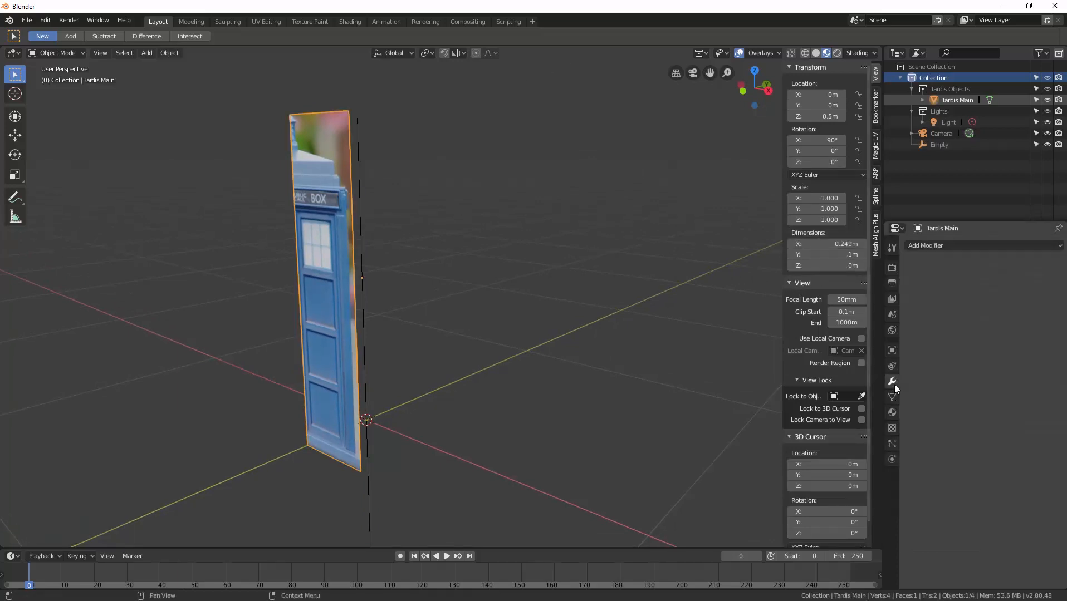
{"action": "left_click", "coordinate": [943, 245]}
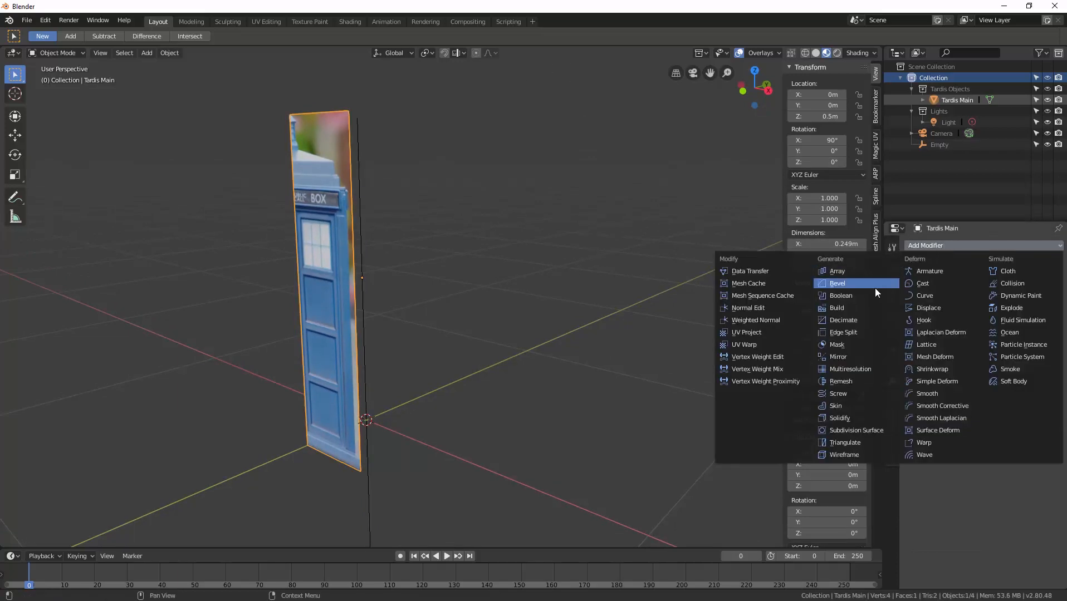
{"action": "left_click", "coordinate": [861, 356]}
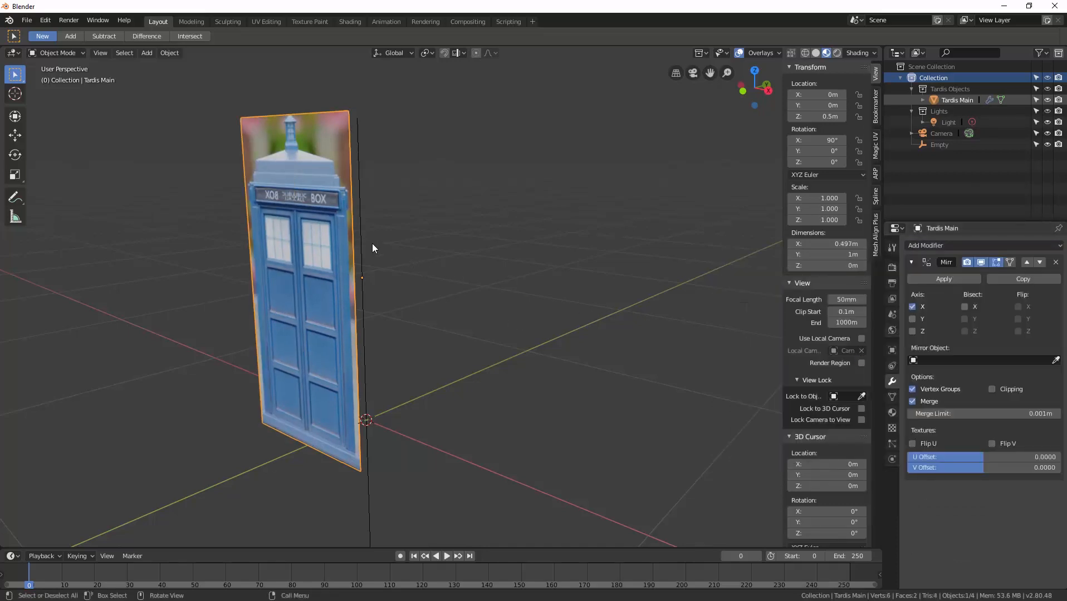
Step: Apply all transforms to the Tardis Main plane
{"action": "middle_click_drag", "start_coordinate": [409, 251], "coordinate": [410, 253]}
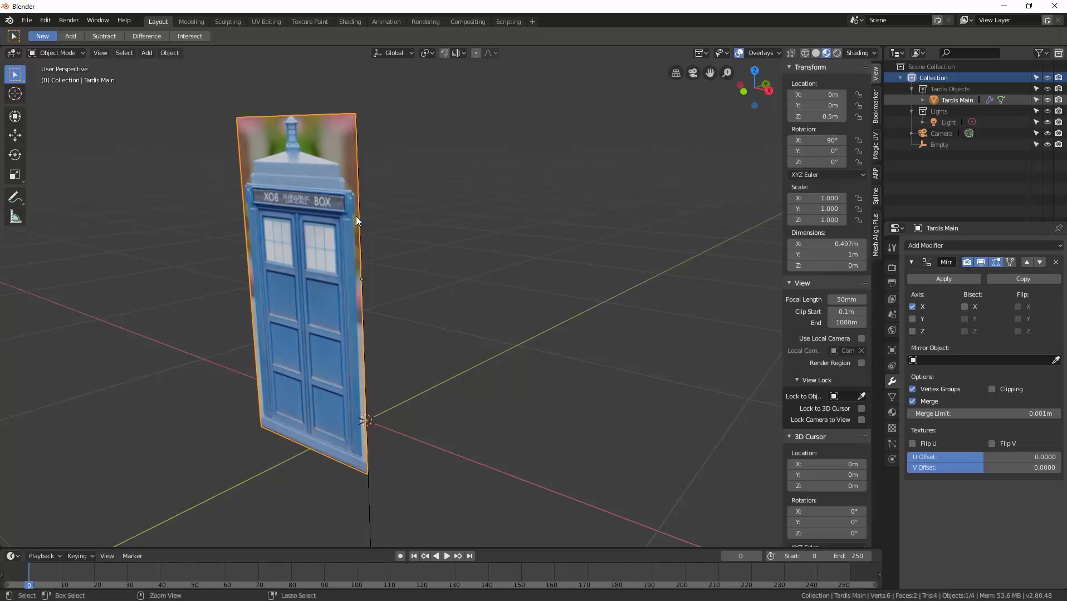
{"action": "key", "text": "ctrl+a"}
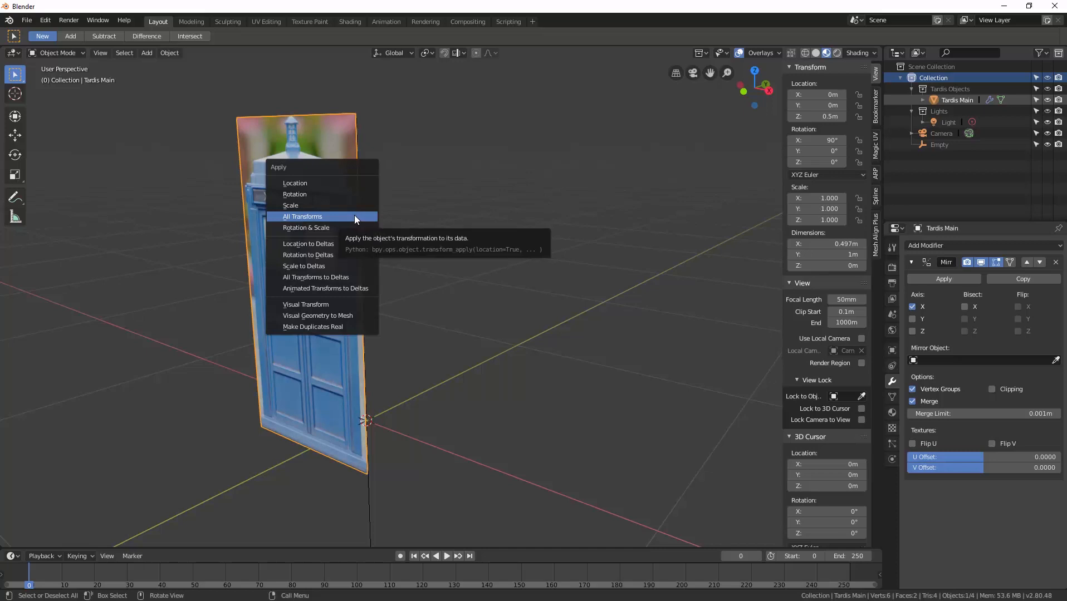
{"action": "left_click", "coordinate": [354, 216]}
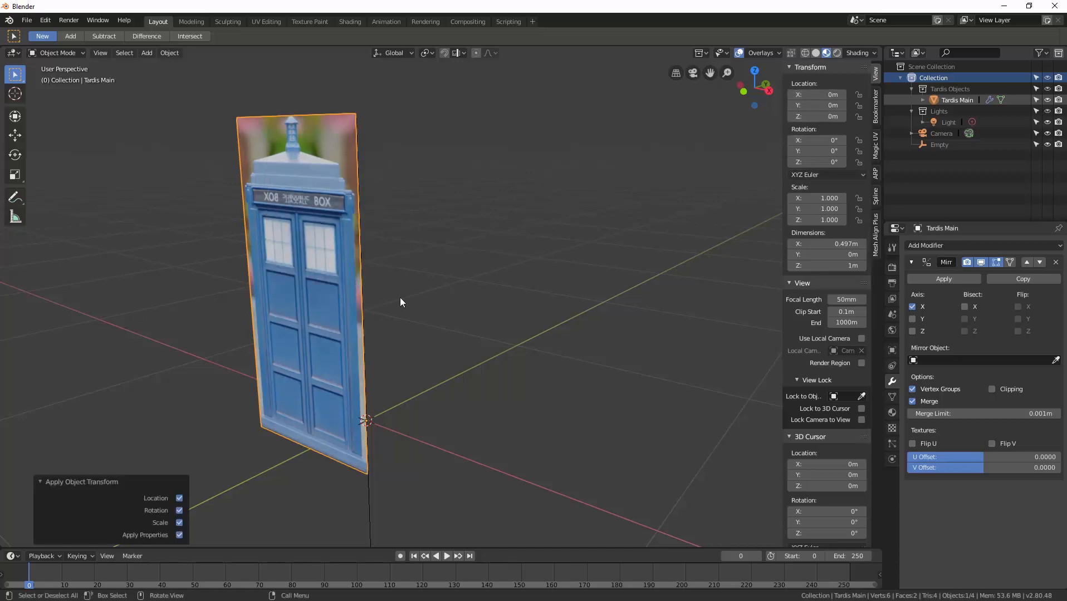
Step: Add an Array modifier to the Tardis Main plane and collapse its Mirror modifier
{"action": "middle_click_drag", "start_coordinate": [412, 401], "coordinate": [381, 425]}
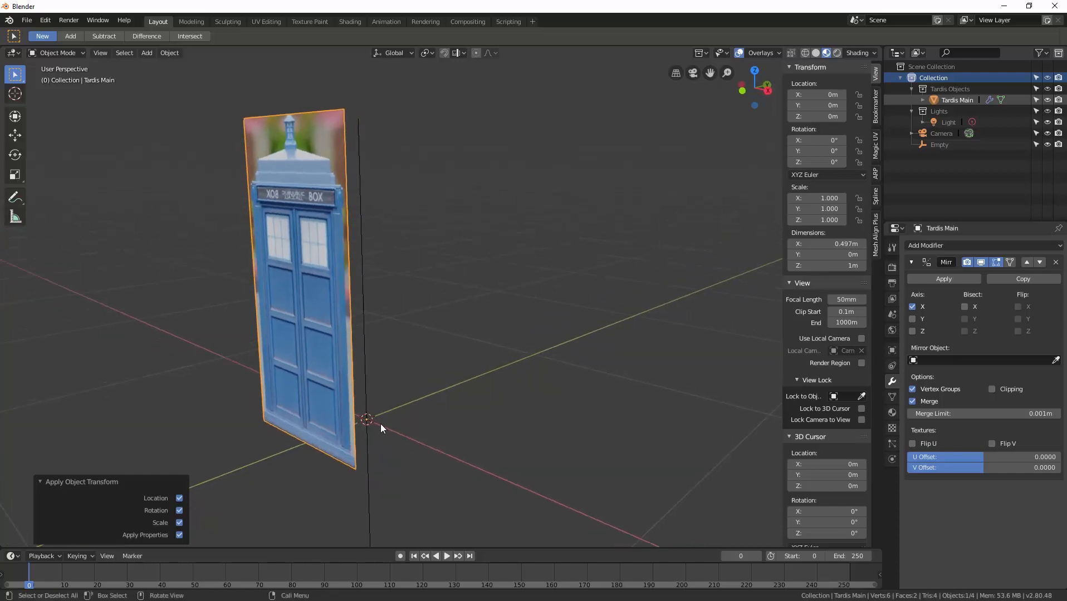
{"action": "middle_click_drag", "start_coordinate": [412, 364], "coordinate": [419, 356]}
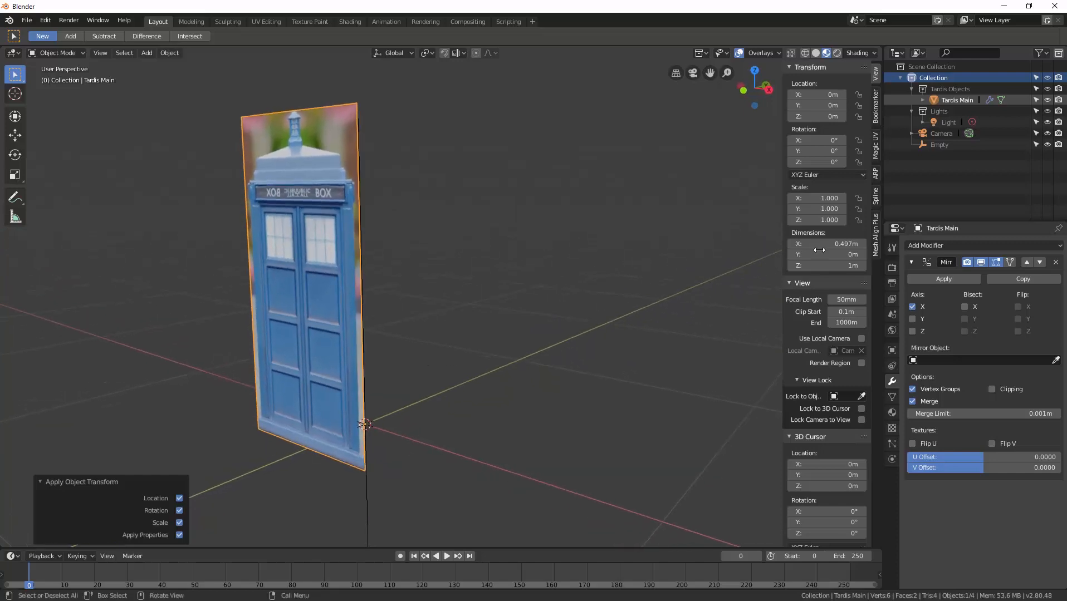
{"action": "left_click", "coordinate": [941, 247]}
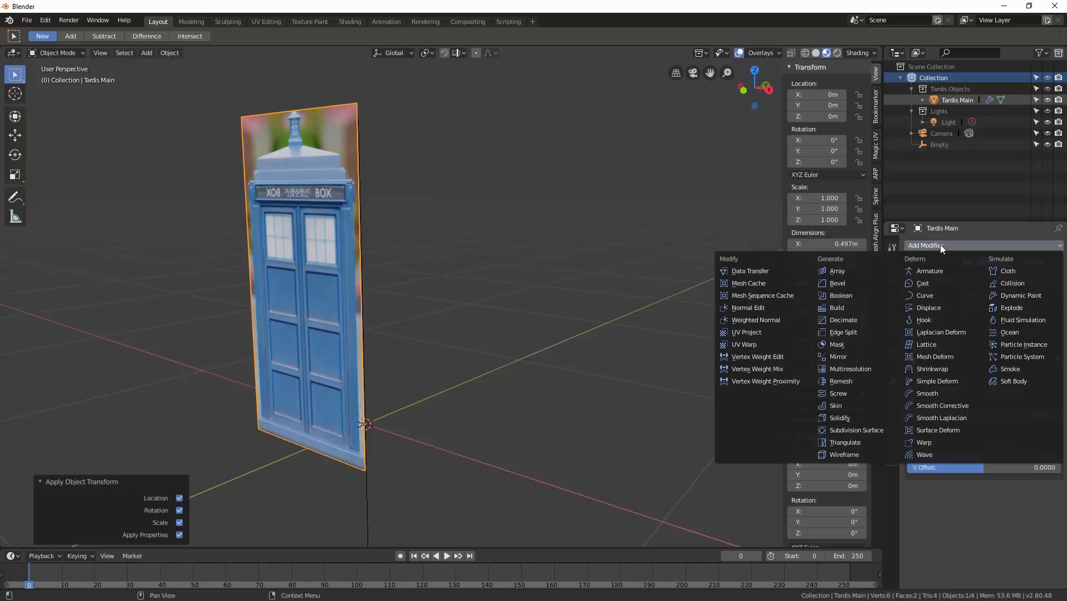
{"action": "left_click", "coordinate": [854, 271]}
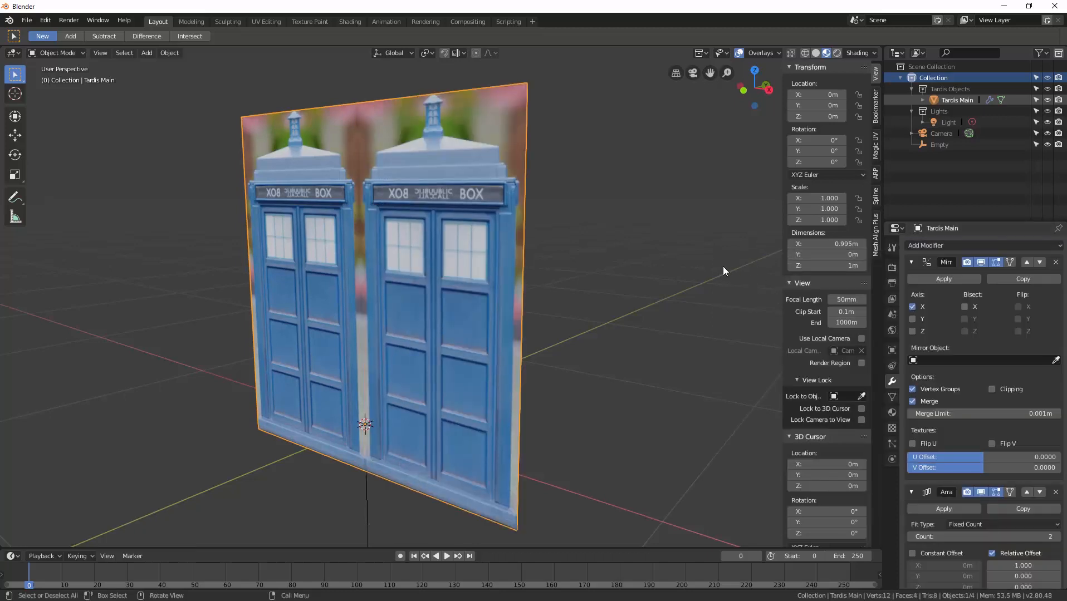
{"action": "scroll", "coordinate": [723, 266], "scroll_direction": "down", "scroll_amount": 2}
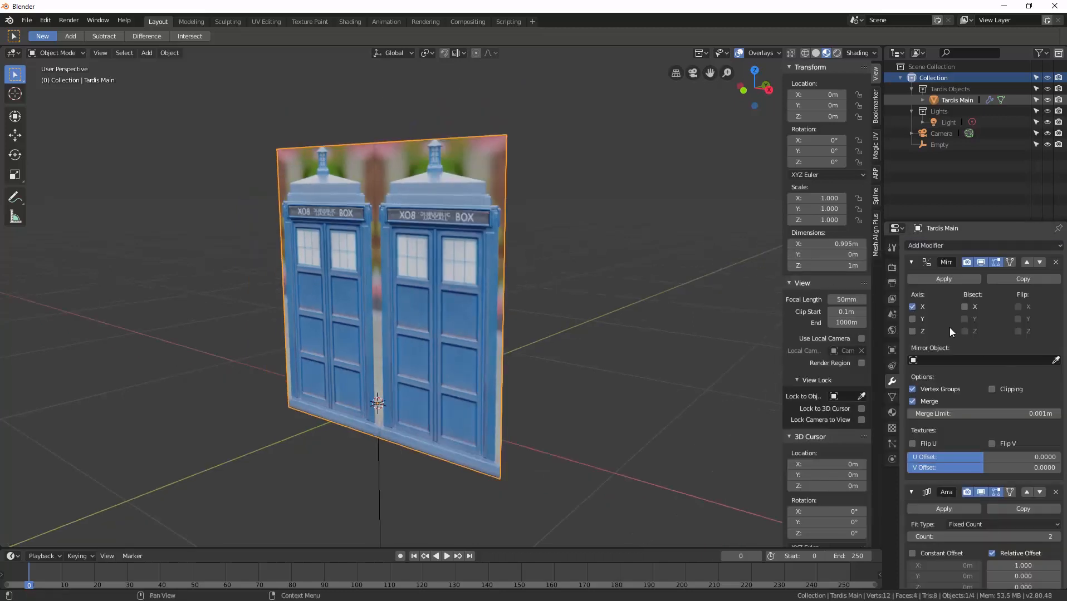
{"action": "left_click", "coordinate": [912, 263]}
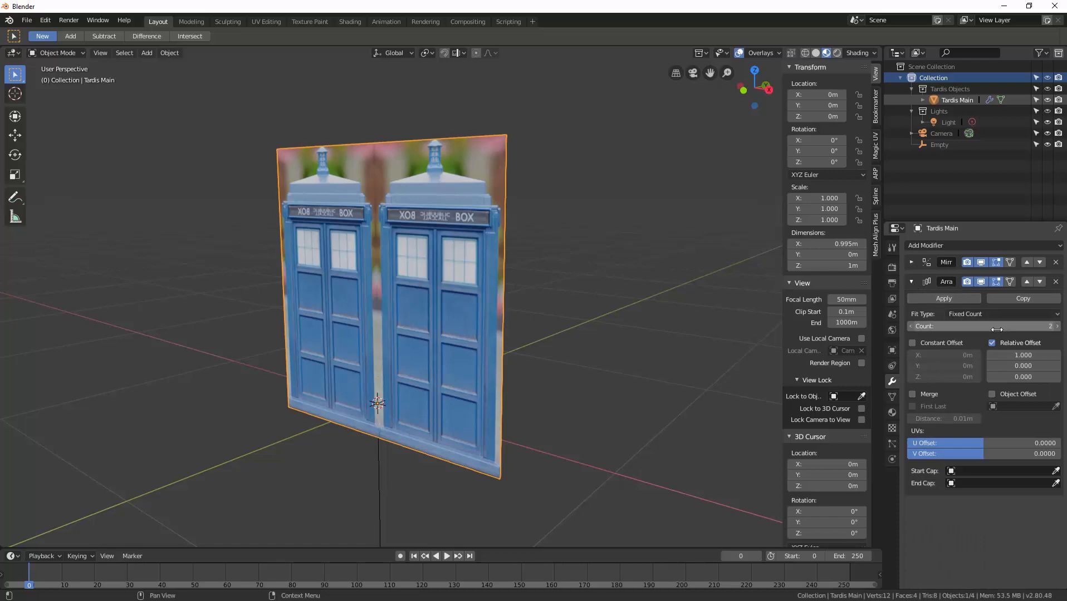
Step: Switch the array from Relative Offset to Object Offset, using the Empty as the offset object
{"action": "left_click", "coordinate": [994, 343]}
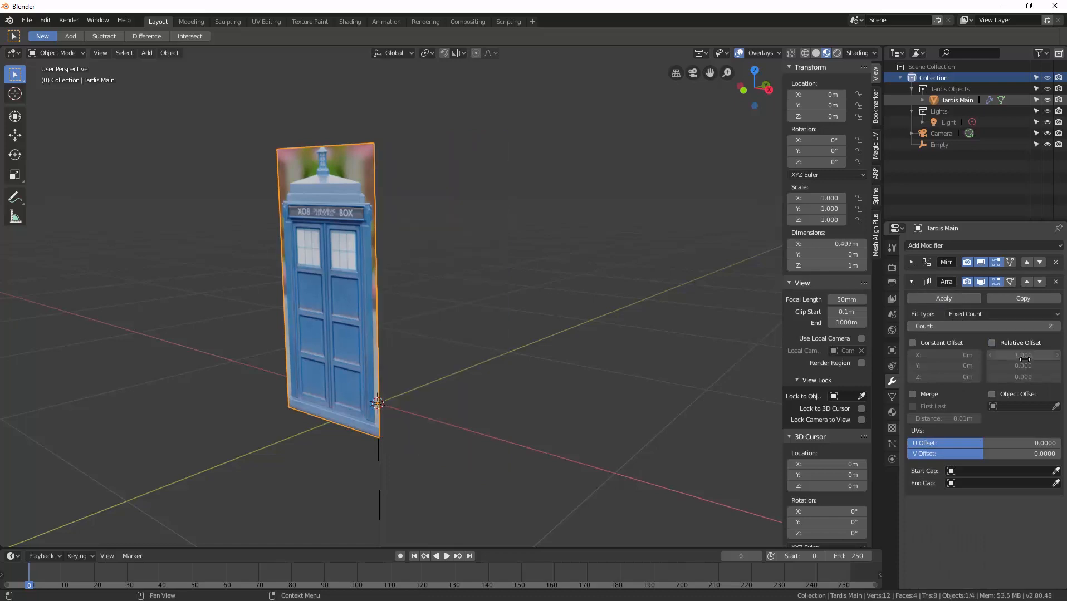
{"action": "left_click", "coordinate": [993, 393]}
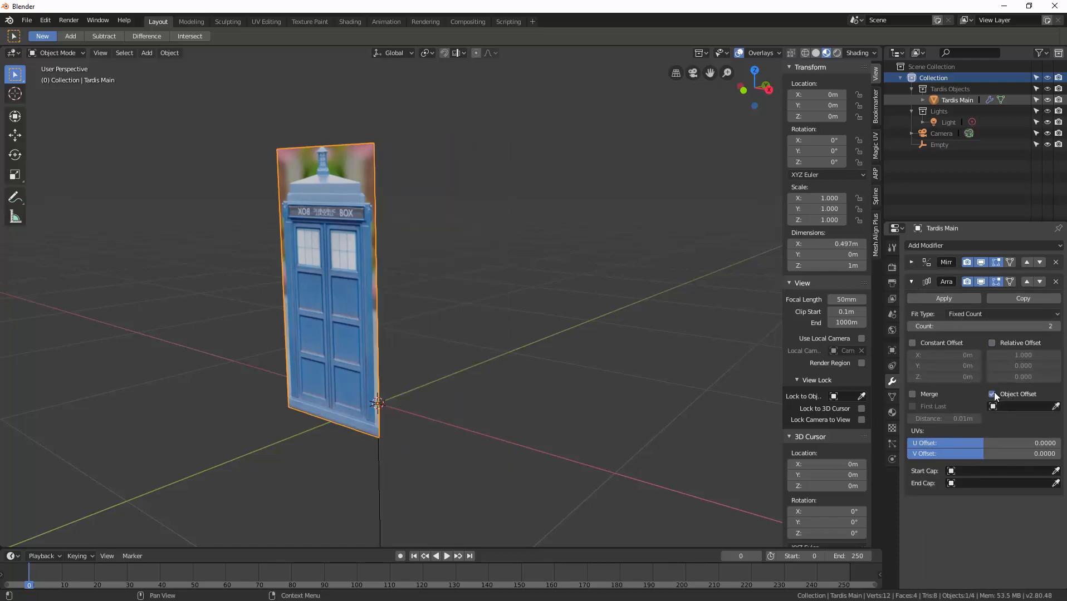
{"action": "left_click", "coordinate": [1024, 405]}
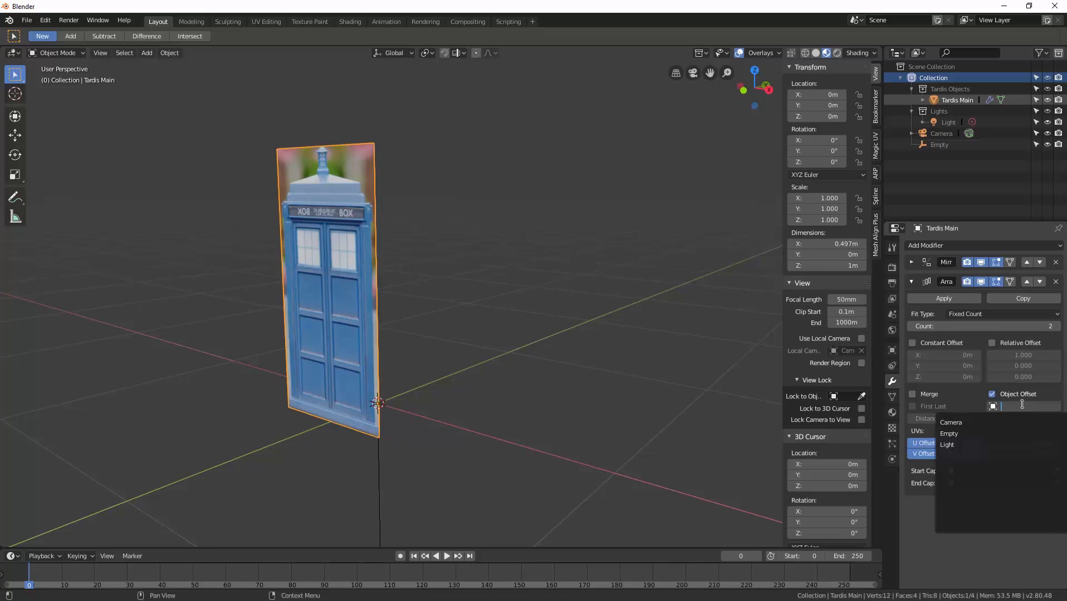
{"action": "left_click", "coordinate": [971, 435]}
{"action": "middle_click_drag", "start_coordinate": [639, 351], "coordinate": [633, 376]}
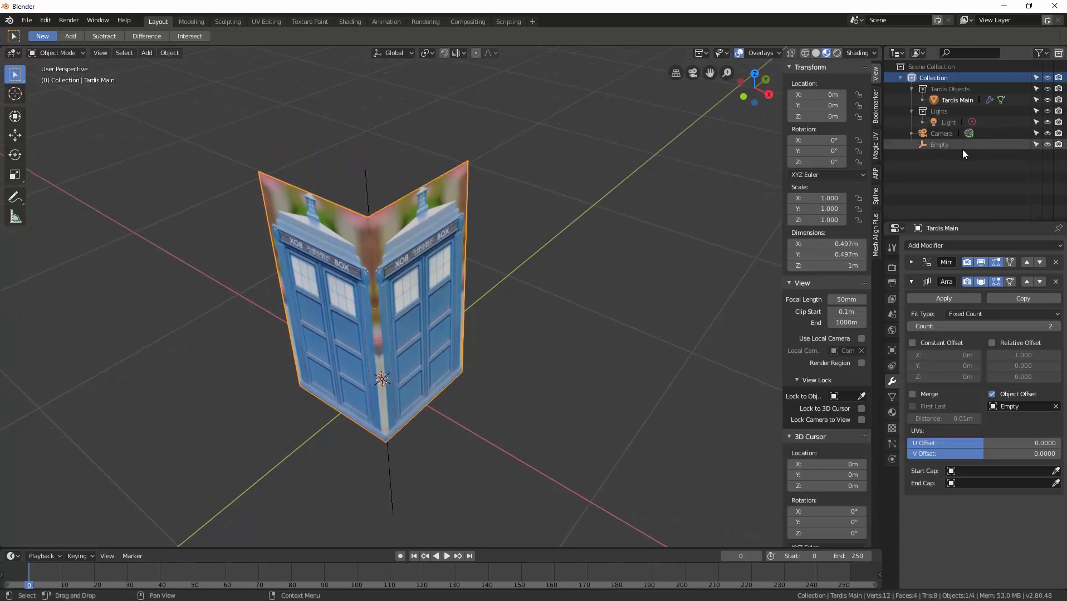
Step: Set the Array modifier's count to 4 so the plane forms all four sides of the box
{"action": "left_click", "coordinate": [1051, 326]}
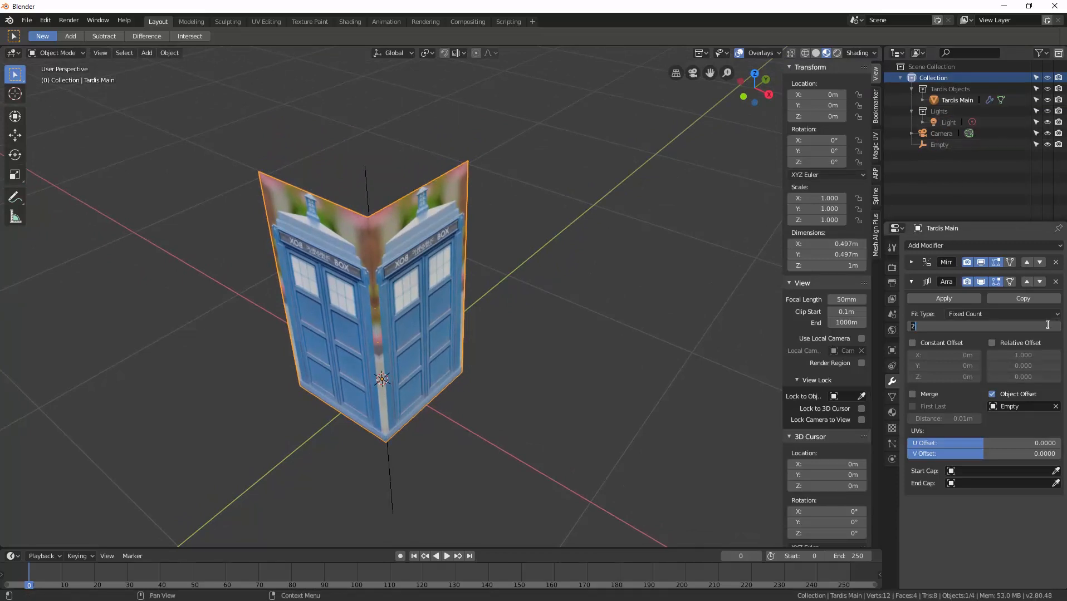
{"action": "type", "text": "4"}
{"action": "key", "text": "Return"}
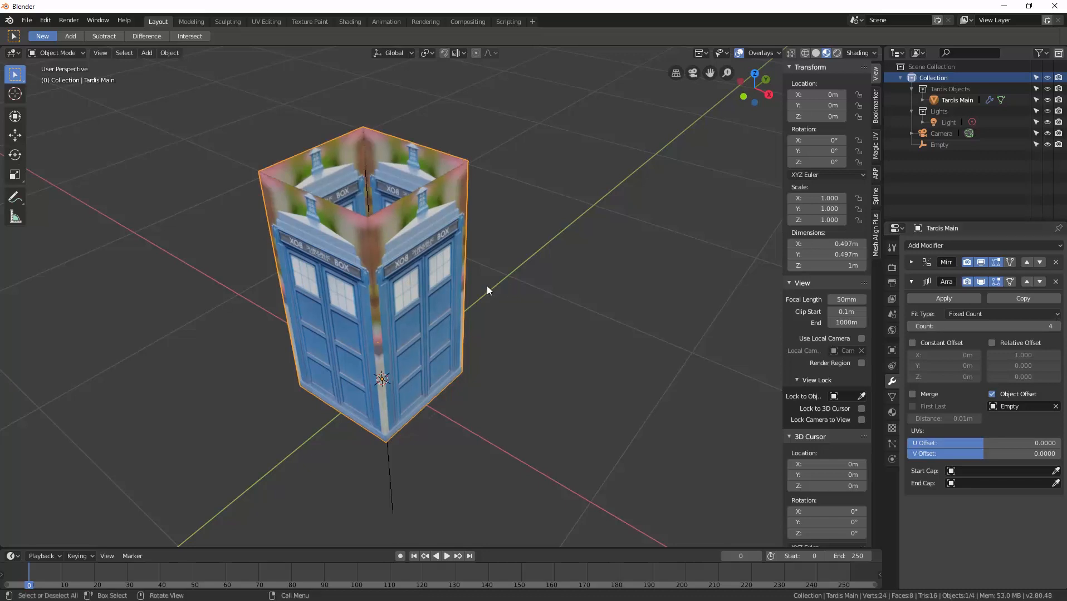
{"action": "mouse_move", "coordinate": [488, 287]}
{"action": "middle_mouse_down"}
{"action": "mouse_move", "coordinate": [533, 241]}
{"action": "mouse_move", "coordinate": [610, 248]}
{"action": "mouse_move", "coordinate": [543, 278]}
{"action": "mouse_move", "coordinate": [496, 270]}
{"action": "middle_mouse_up"}
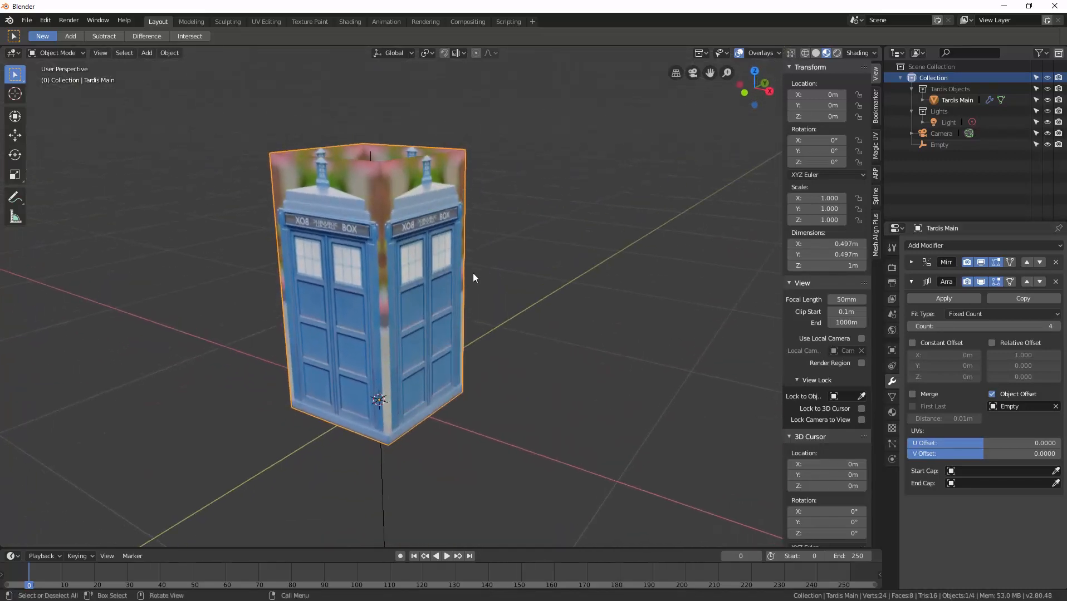
{"action": "scroll", "coordinate": [479, 296], "scroll_direction": "up", "scroll_amount": 2}
{"action": "middle_click_drag", "start_coordinate": [476, 292], "coordinate": [445, 346]}
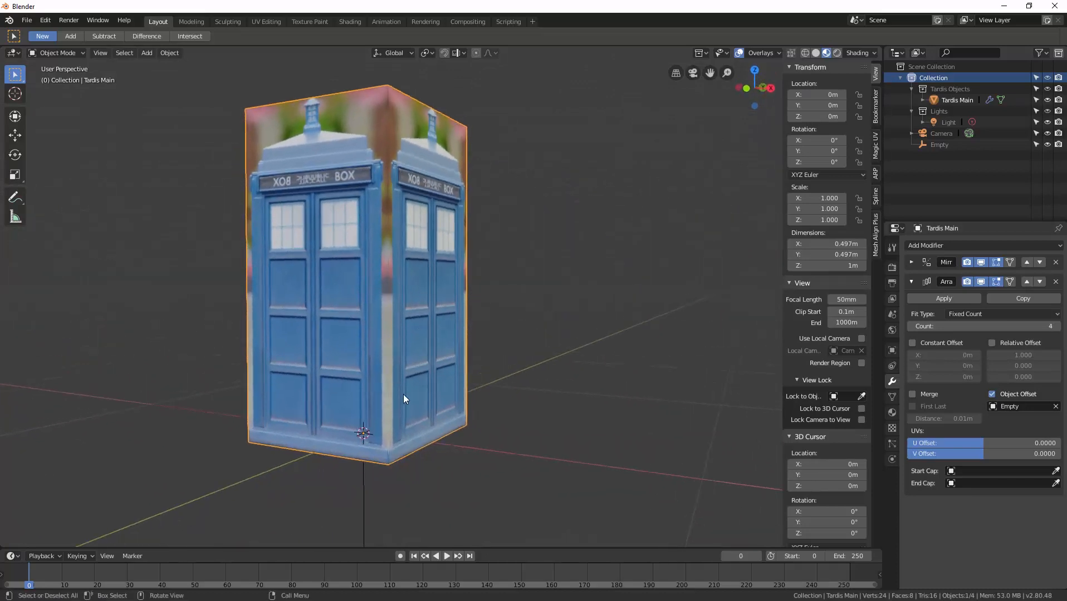
{"action": "middle_click_drag", "start_coordinate": [403, 394], "coordinate": [392, 458]}
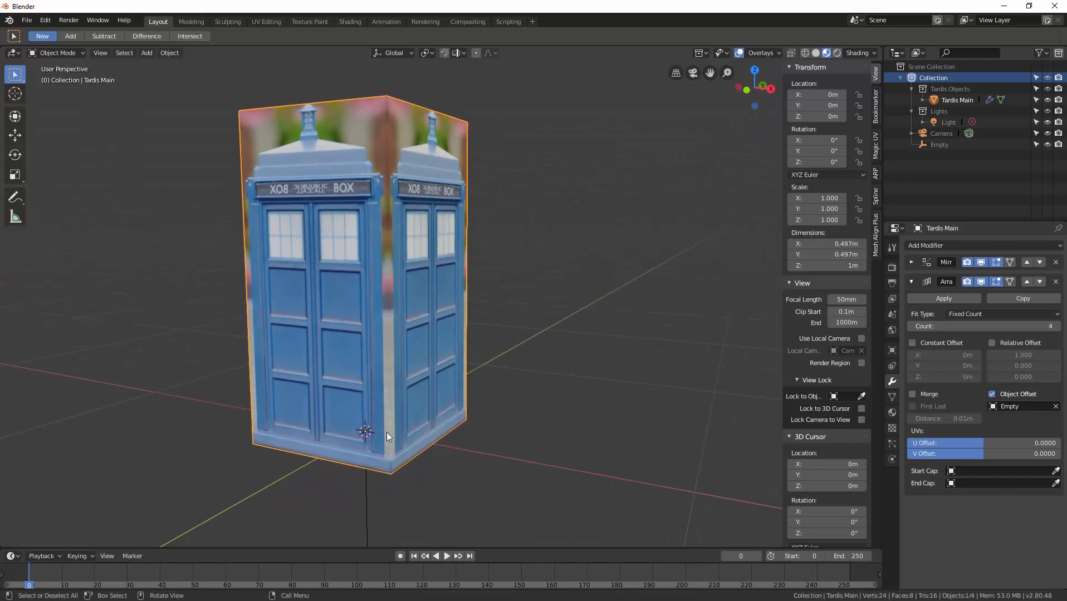
Step: Enter Edit Mode and add a horizontal loop cut along the upper edge of the box's base, at about Z 0.05 m
{"action": "key", "text": "ctrl+Tab"}
{"action": "left_click", "coordinate": [480, 405]}
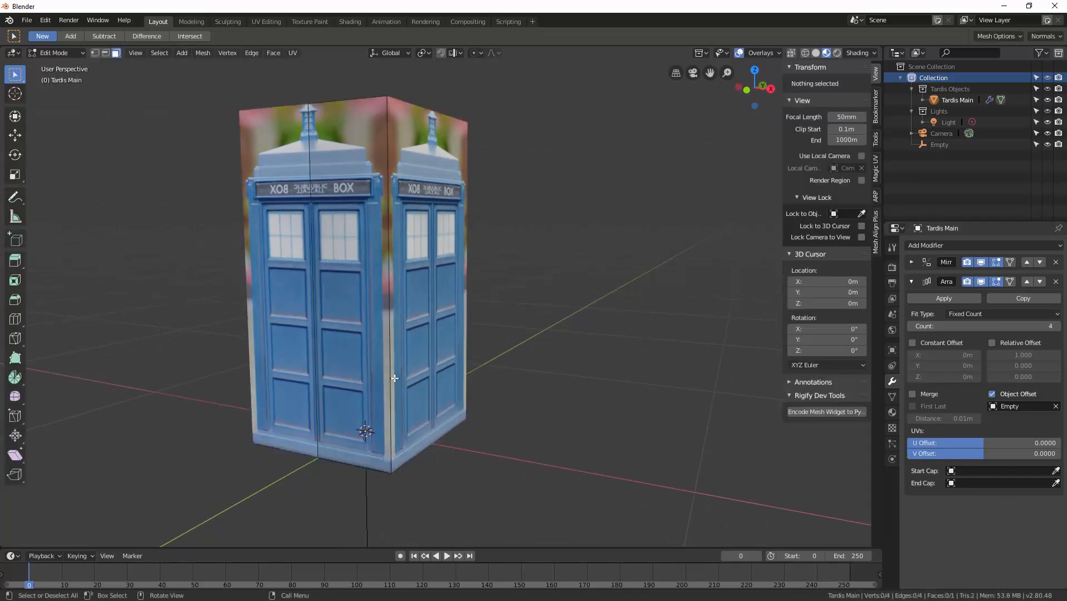
{"action": "middle_click_drag", "start_coordinate": [395, 379], "coordinate": [426, 381], "text": "shift"}
{"action": "scroll", "coordinate": [448, 344], "scroll_direction": "up", "scroll_amount": 2}
{"action": "middle_click_drag", "start_coordinate": [415, 430], "coordinate": [427, 389], "text": "shift"}
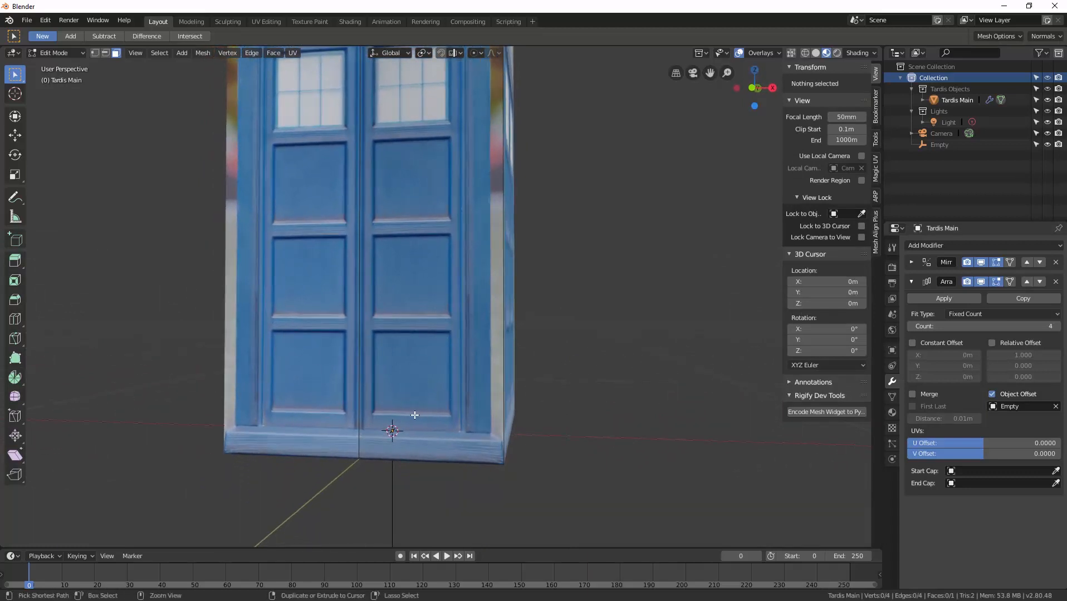
{"action": "key", "text": "ctrl+r"}
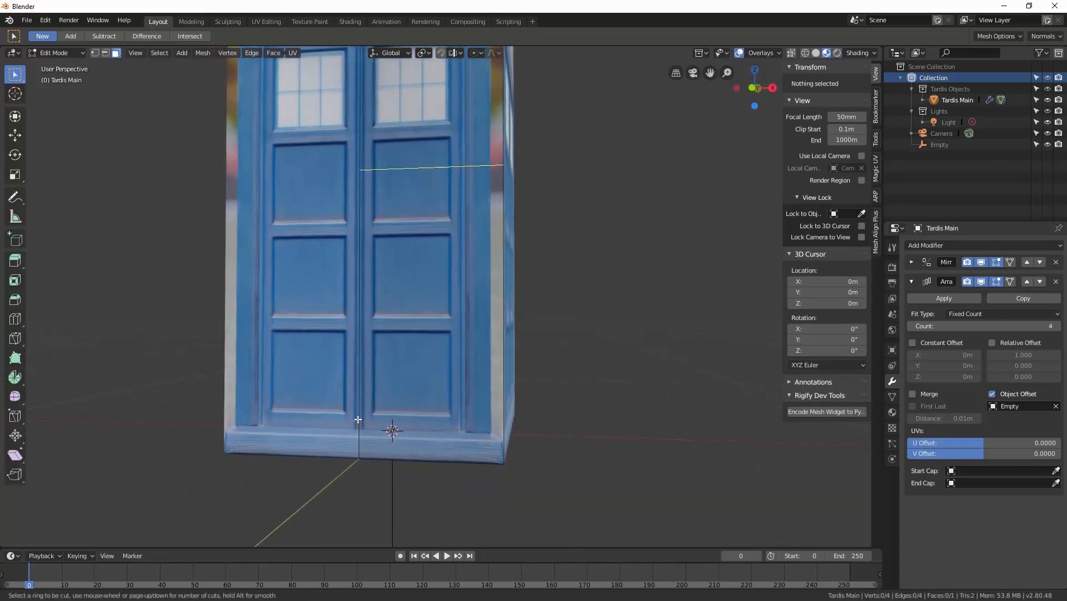
{"action": "left_click", "coordinate": [358, 419]}
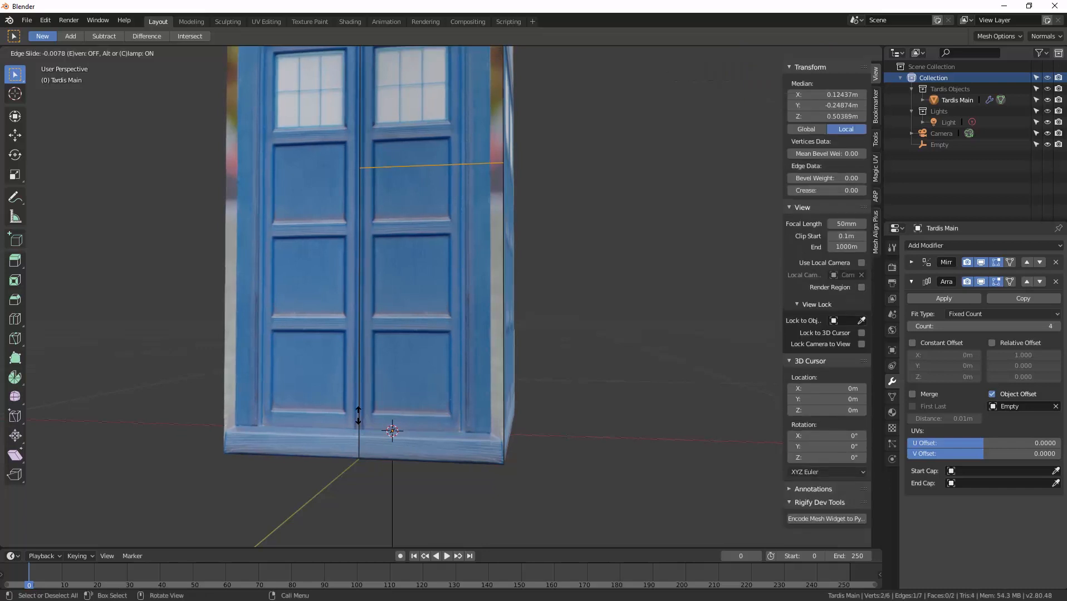
{"action": "left_click", "coordinate": [320, 175]}
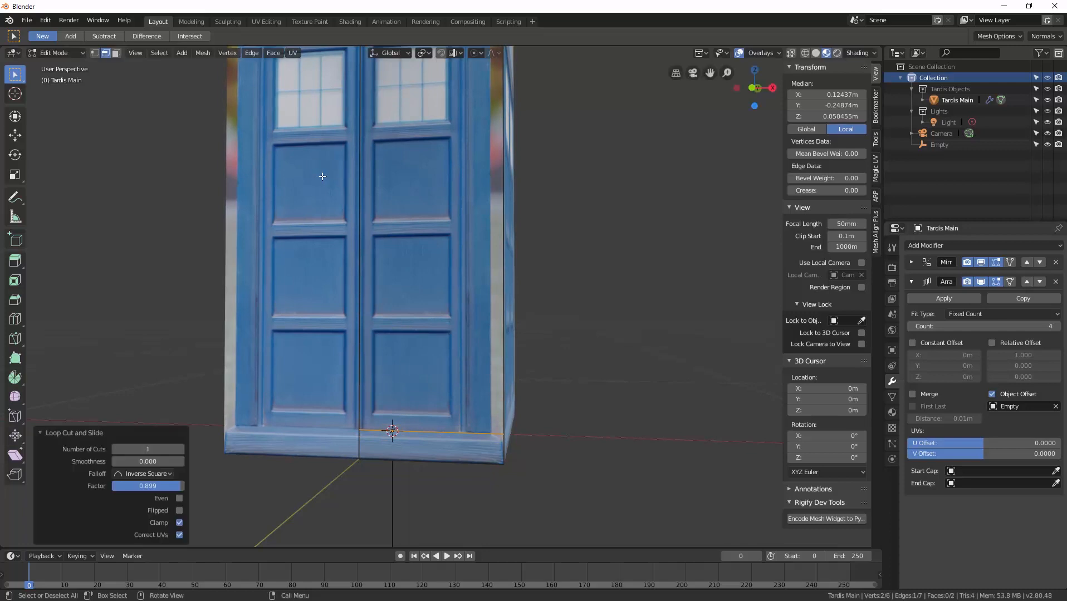
Step: Add a second horizontal loop cut within the base strip, along its front lip at about Z 0.037 m
{"action": "scroll", "coordinate": [373, 265], "scroll_direction": "up", "scroll_amount": 3}
{"action": "key", "text": "ctrl+r"}
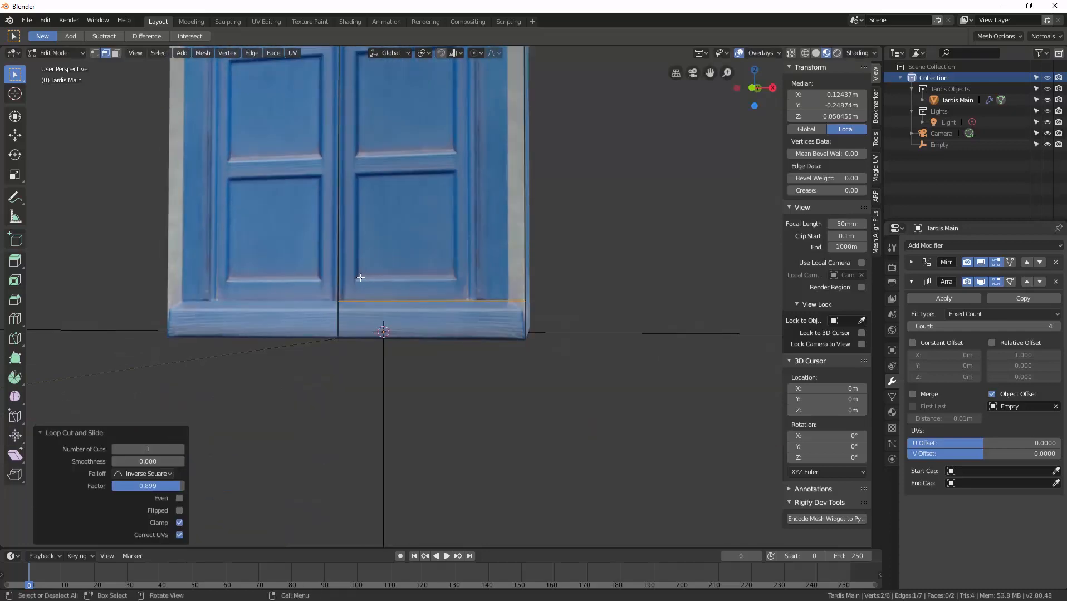
{"action": "left_click", "coordinate": [334, 316]}
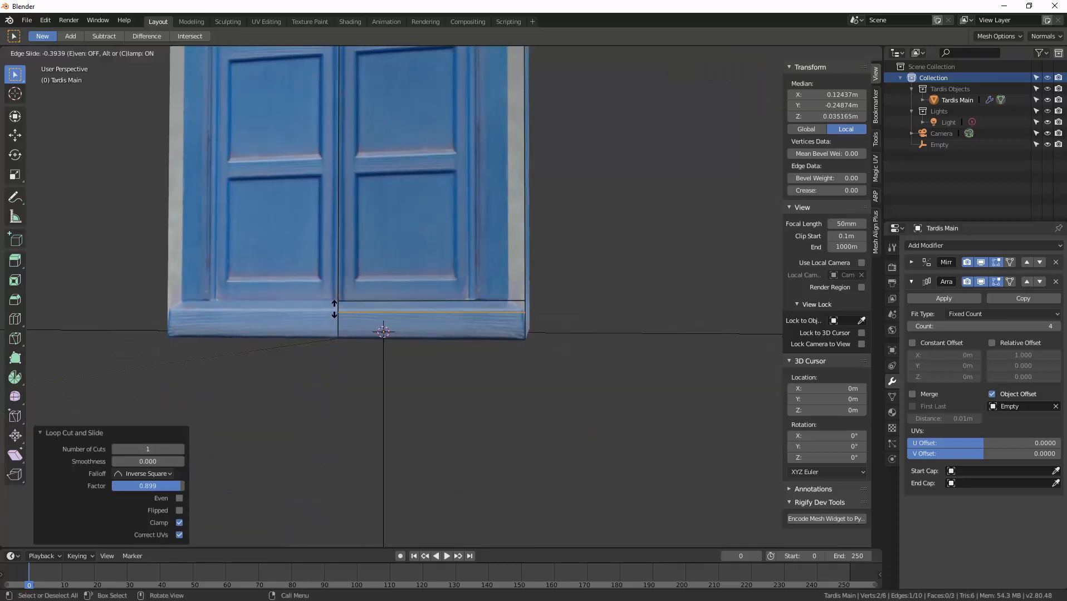
{"action": "left_click", "coordinate": [337, 307]}
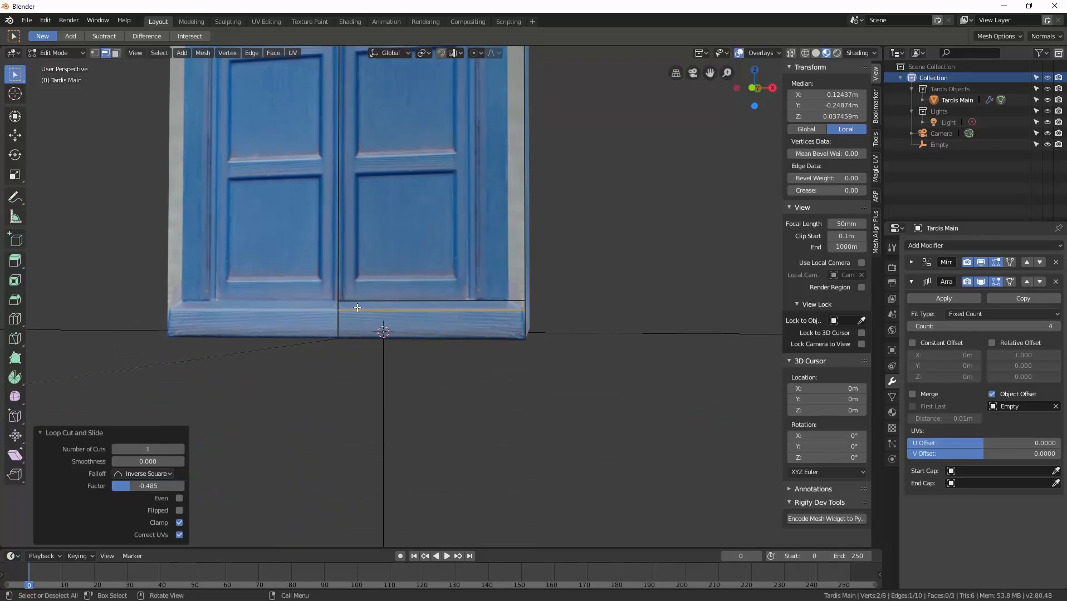
Step: Select the two base strip faces and separate them from the Tardis Main mesh into their own object
{"action": "key", "text": "ctrl+3"}
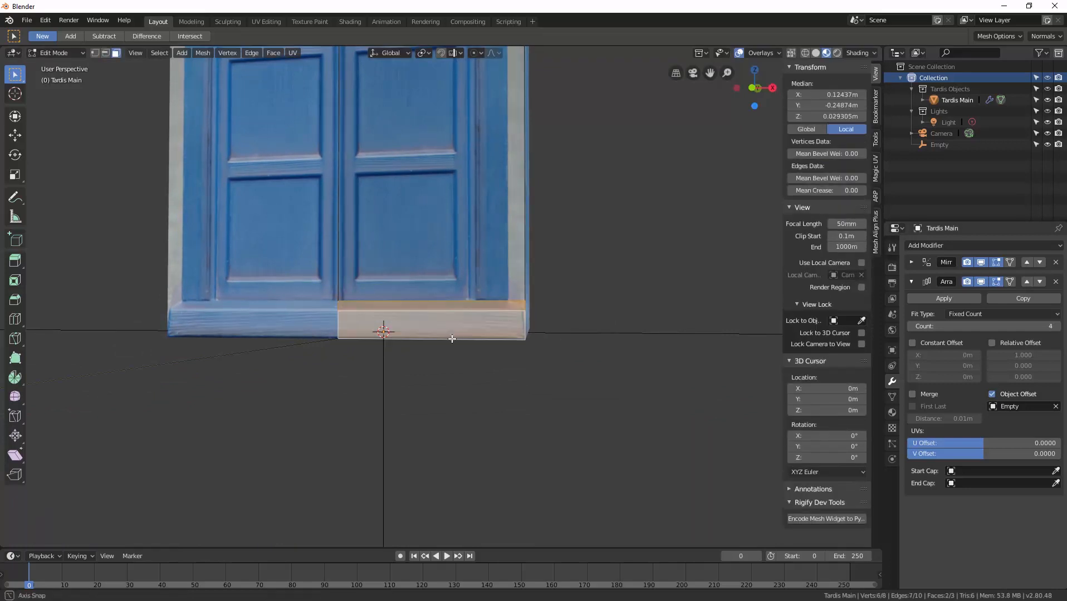
{"action": "middle_click_drag", "start_coordinate": [452, 338], "coordinate": [439, 347]}
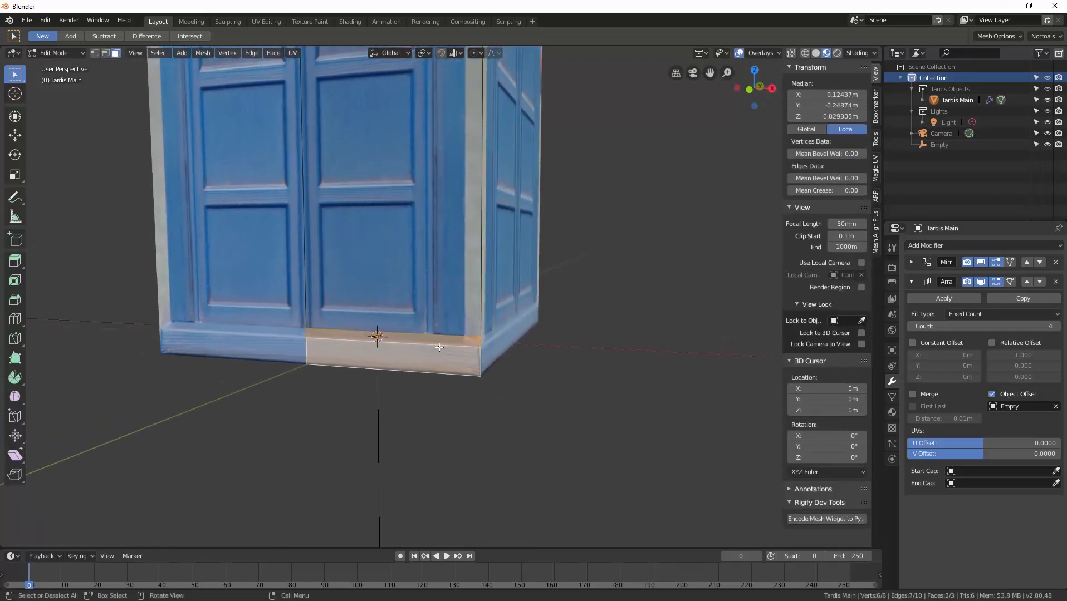
{"action": "key", "text": "p"}
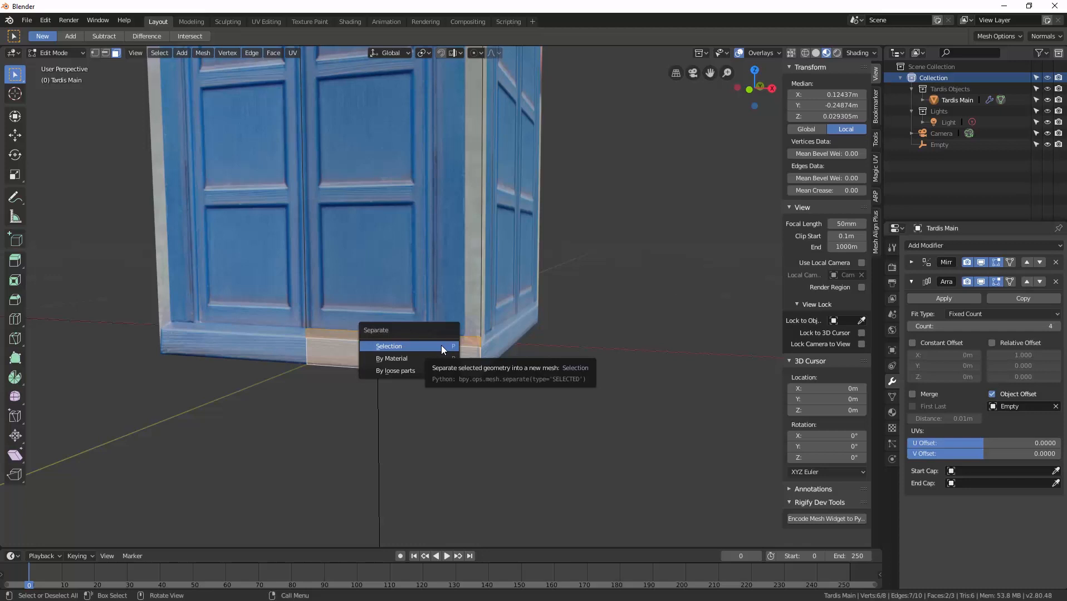
{"action": "left_click", "coordinate": [441, 345]}
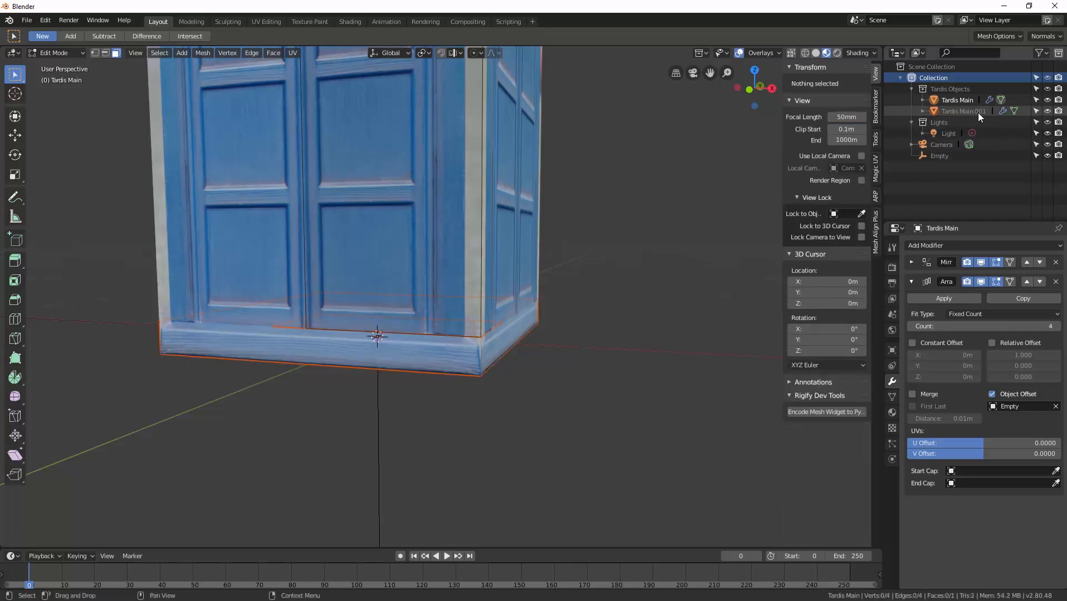
Step: Return to Object Mode and make the separated base strip, Tardis Main.001, the active object
{"action": "left_click", "coordinate": [961, 112]}
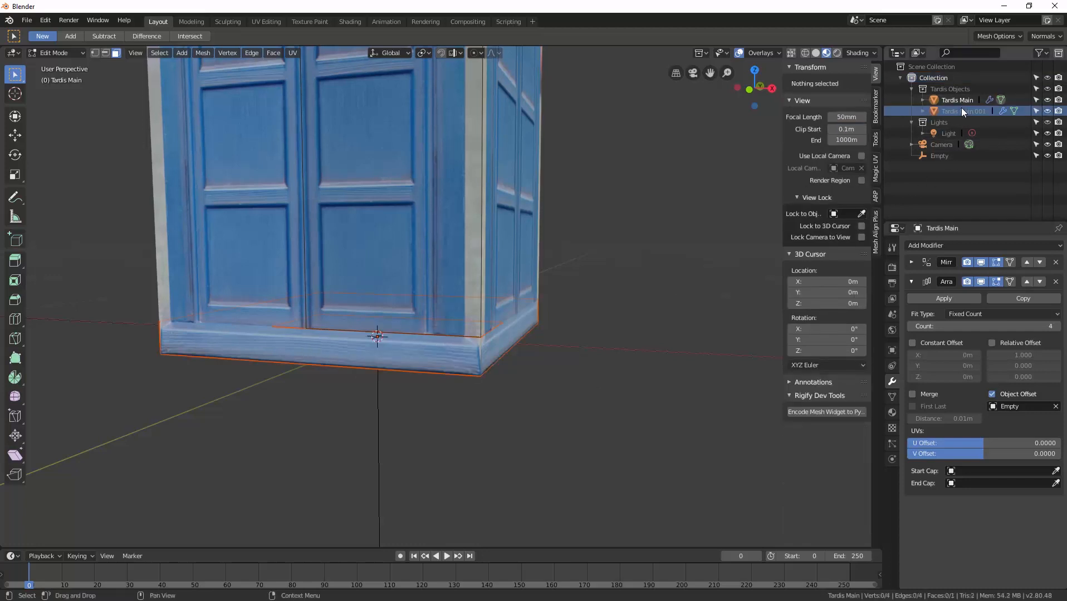
{"action": "left_click", "coordinate": [962, 104]}
{"action": "left_click", "coordinate": [963, 110]}
{"action": "key", "text": "ctrl+Tab"}
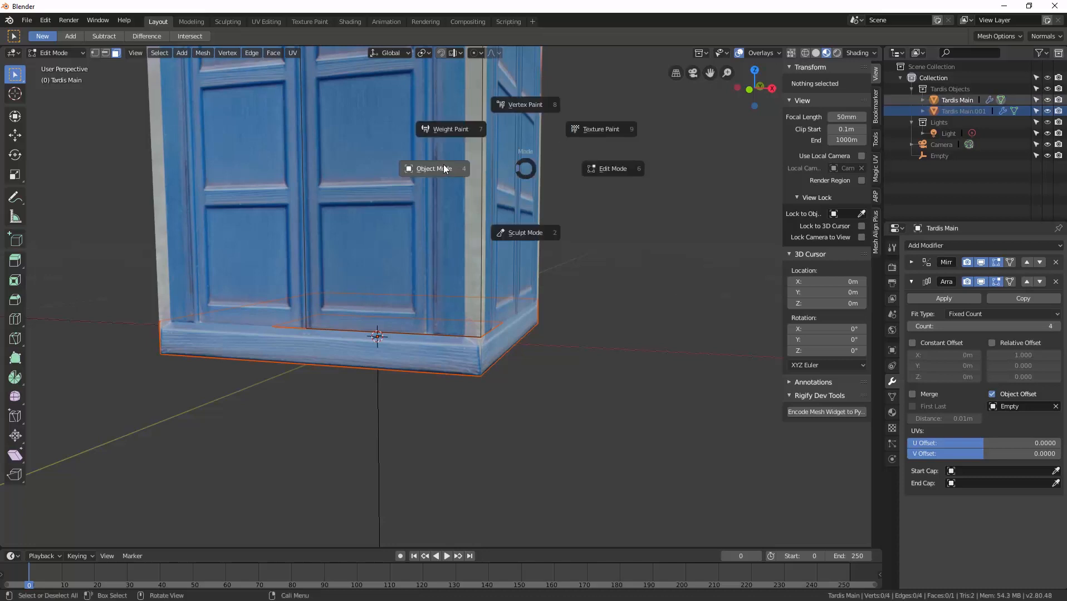
{"action": "left_click", "coordinate": [462, 164]}
{"action": "left_click", "coordinate": [973, 112]}
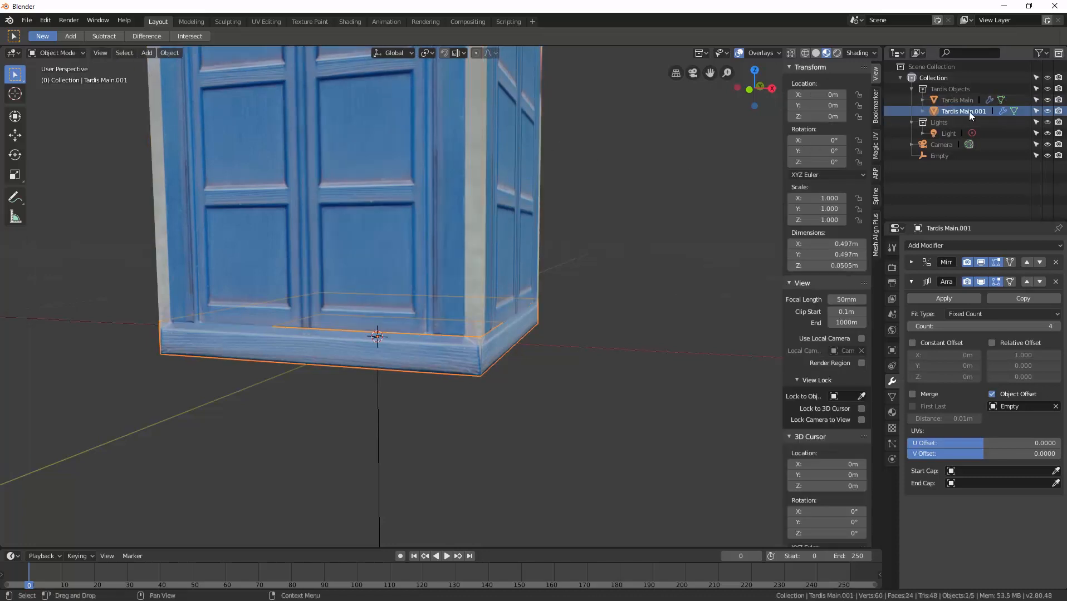
Step: Toggle the separated strip's visibility to check it, and rename the object Base
{"action": "left_click", "coordinate": [1048, 111]}
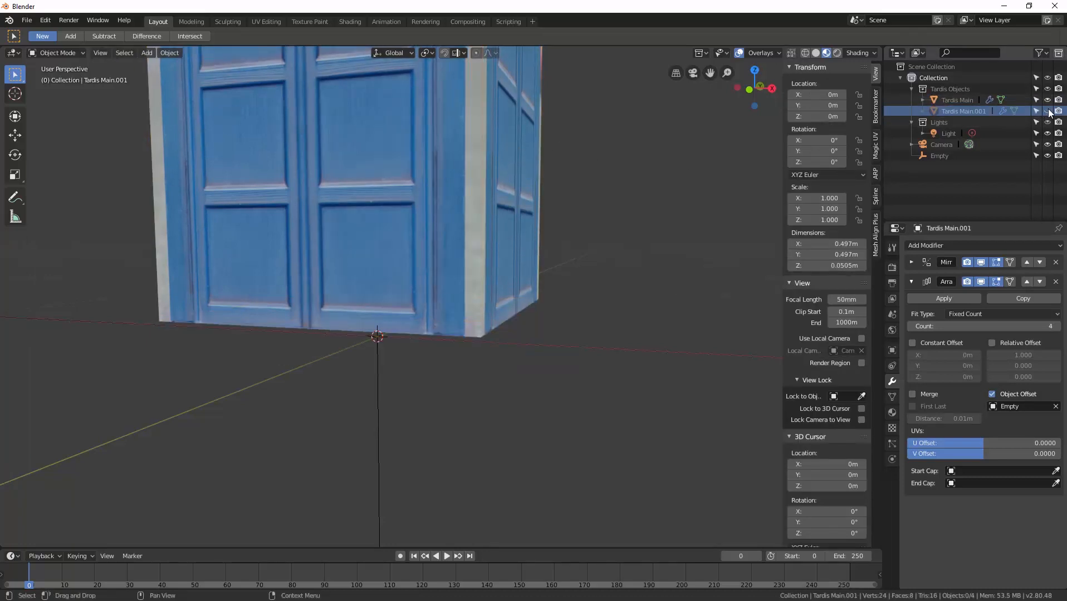
{"action": "left_click", "coordinate": [1048, 111]}
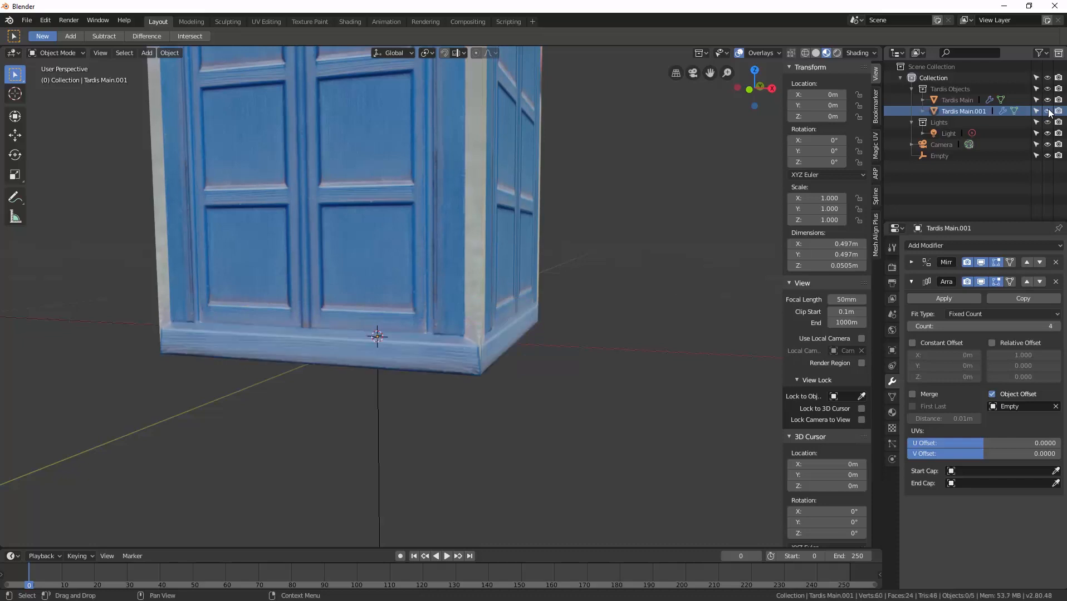
{"action": "double_click", "coordinate": [961, 111]}
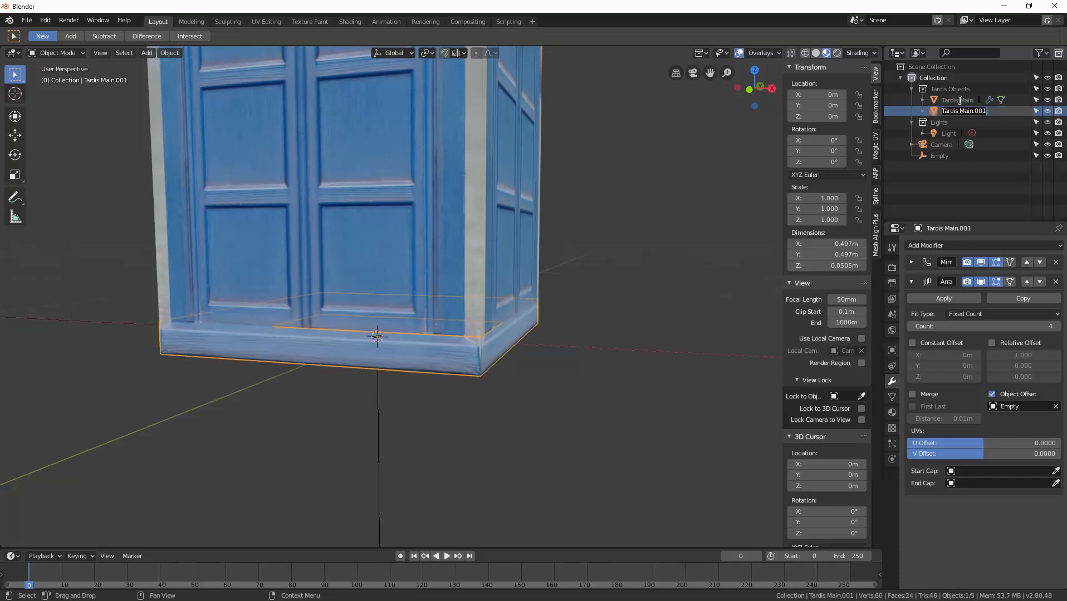
{"action": "type", "text": "Base"}
{"action": "key", "text": "Return"}
Step: Hide the Base object in the viewport and select the Tardis Main object
{"action": "left_click", "coordinate": [1048, 100]}
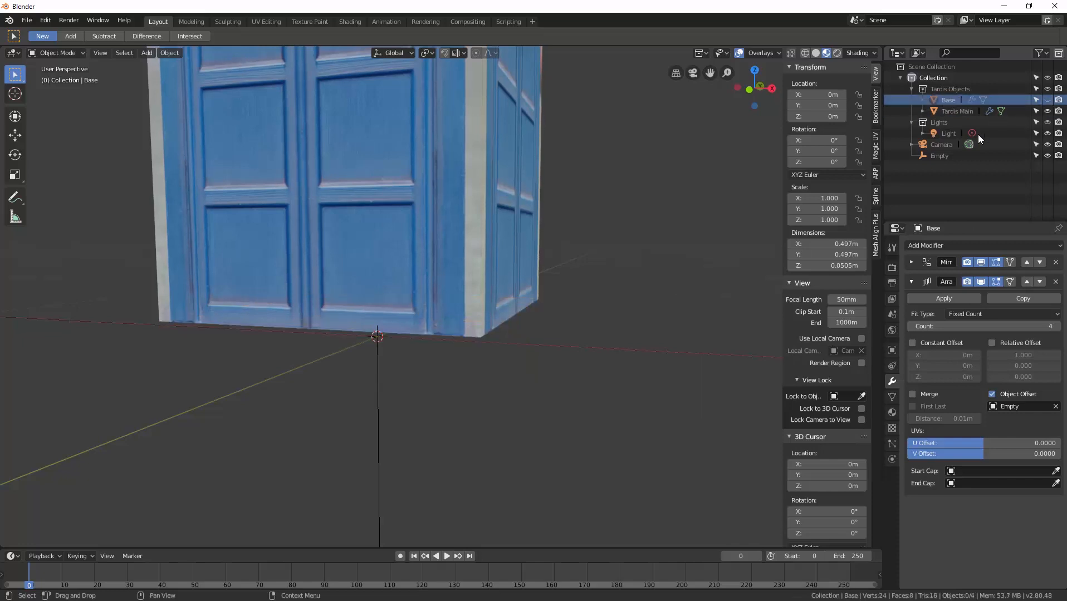
{"action": "scroll", "coordinate": [462, 185], "scroll_direction": "down", "scroll_amount": 1}
{"action": "middle_click_drag", "start_coordinate": [464, 187], "coordinate": [458, 315], "text": "shift"}
{"action": "left_click", "coordinate": [456, 267]}
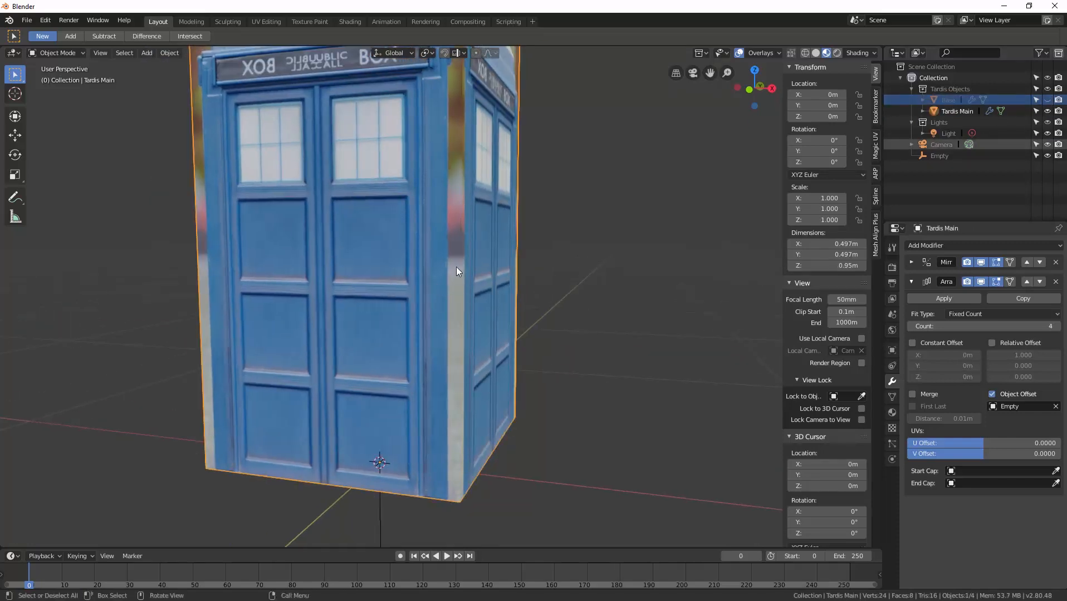
Step: Enter Edit Mode on Tardis Main and add a vertical loop cut along the box's outer blue edge, with slide factor about -0.829
{"action": "key", "text": "ctrl+Tab"}
{"action": "left_click", "coordinate": [516, 269]}
{"action": "scroll", "coordinate": [450, 298], "scroll_direction": "up", "scroll_amount": 4}
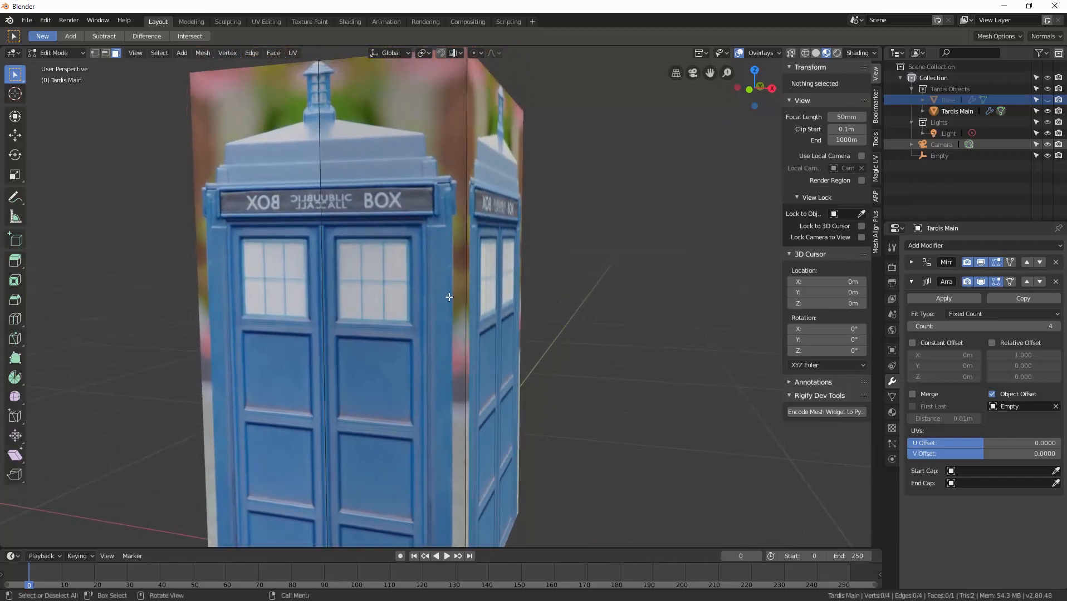
{"action": "middle_click_drag", "start_coordinate": [450, 297], "coordinate": [459, 305]}
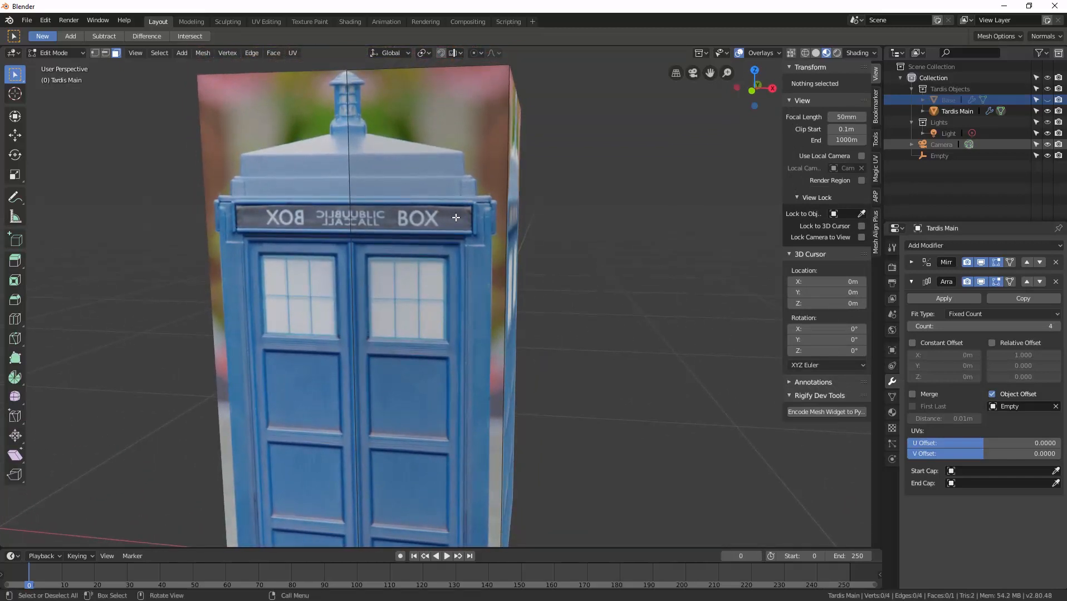
{"action": "mouse_move", "coordinate": [455, 227]}
{"action": "middle_mouse_down"}
{"action": "mouse_move", "coordinate": [466, 249]}
{"action": "mouse_move", "coordinate": [446, 255]}
{"action": "mouse_move", "coordinate": [459, 226]}
{"action": "middle_mouse_up"}
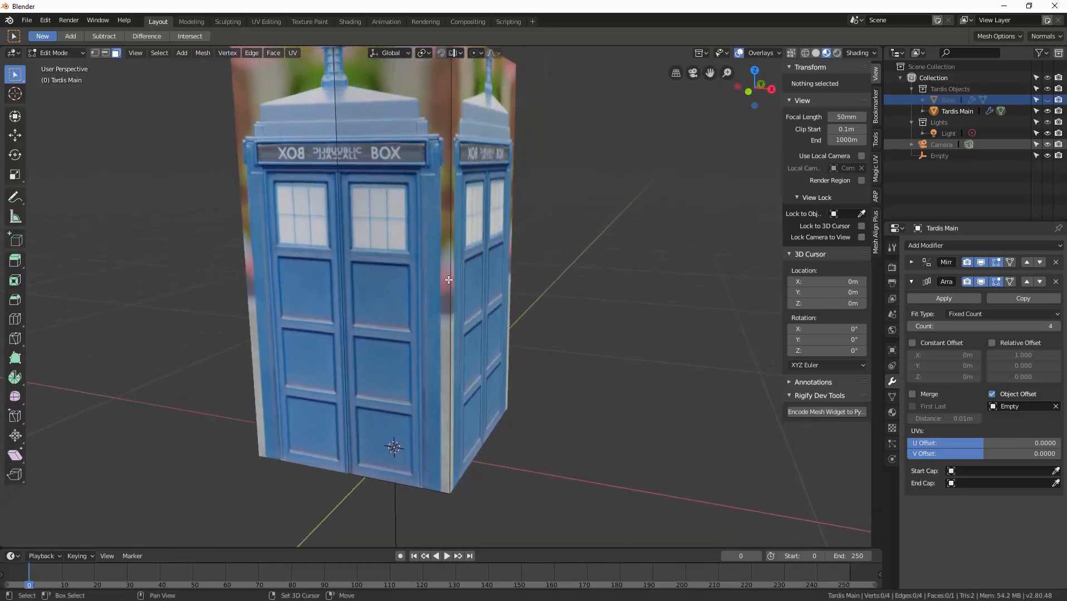
{"action": "middle_click_drag", "start_coordinate": [452, 149], "coordinate": [407, 158]}
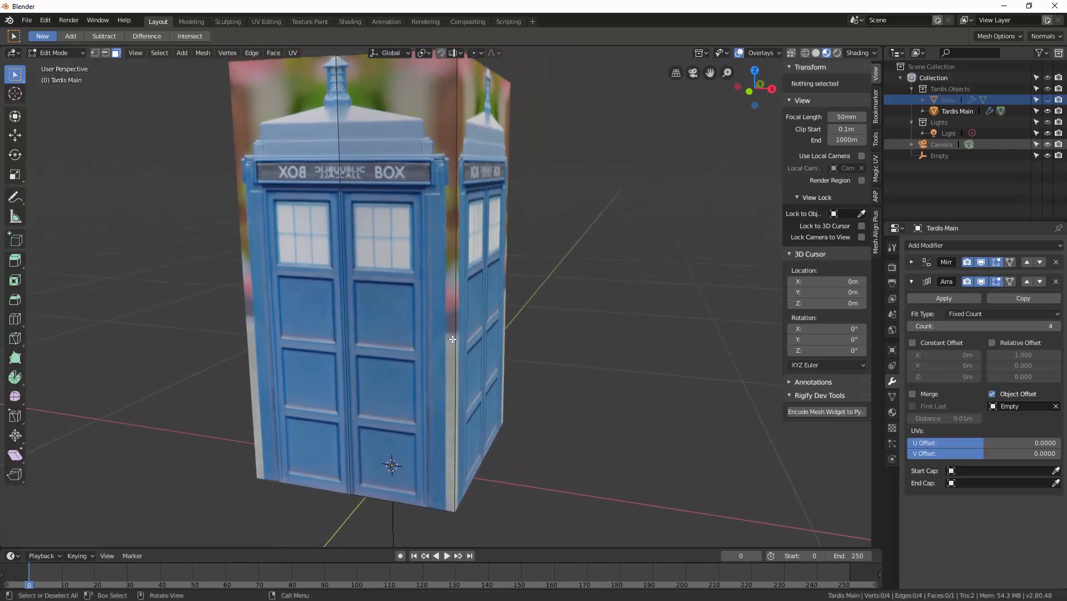
{"action": "middle_click_drag", "start_coordinate": [453, 341], "coordinate": [446, 312]}
{"action": "key", "text": "ctrl+r"}
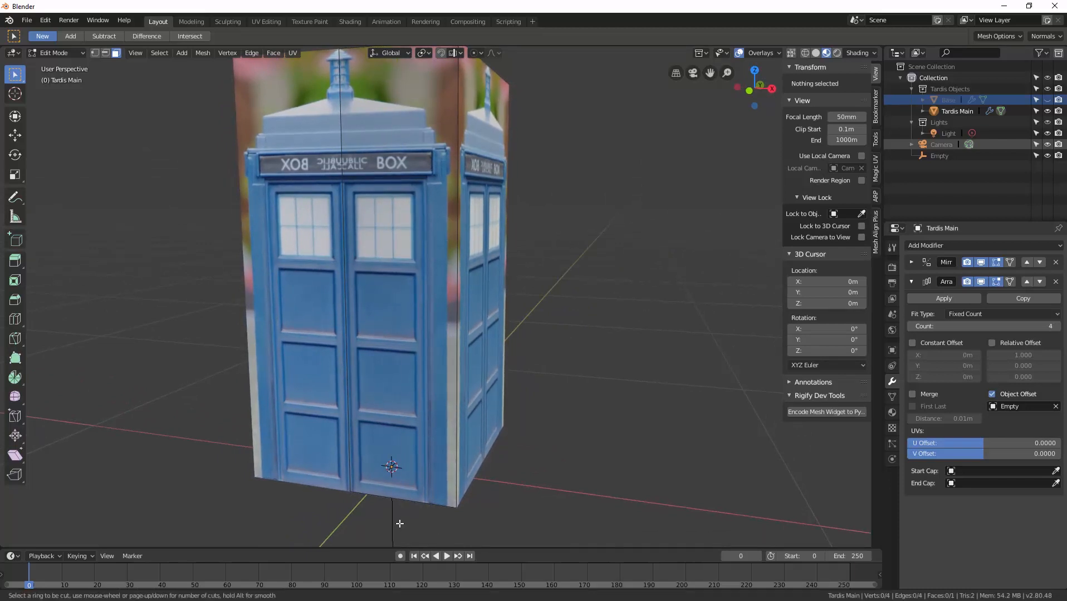
{"action": "left_click", "coordinate": [399, 474]}
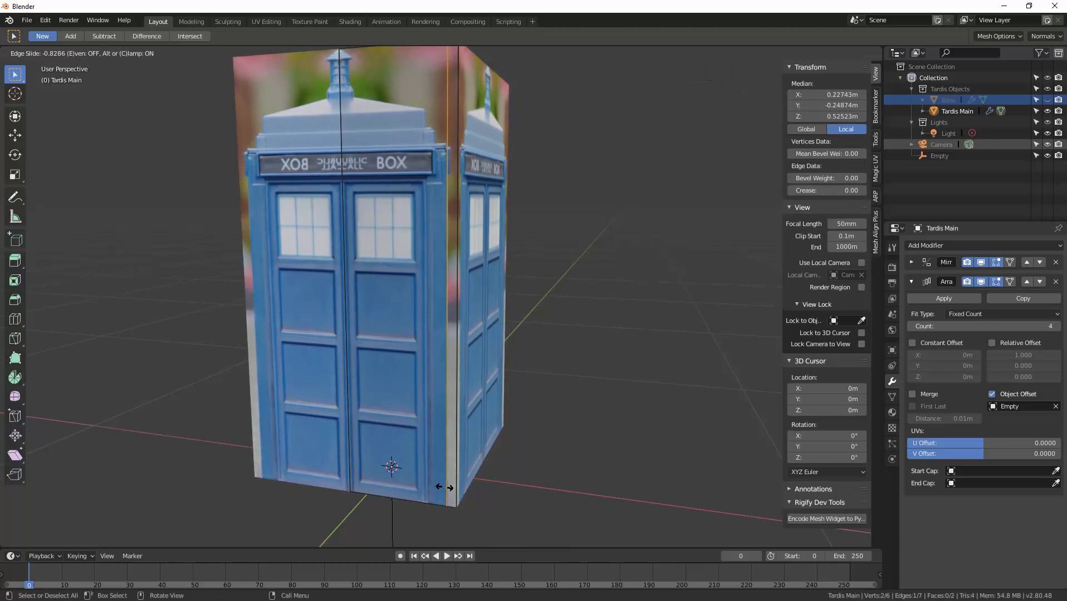
{"action": "left_click", "coordinate": [444, 487]}
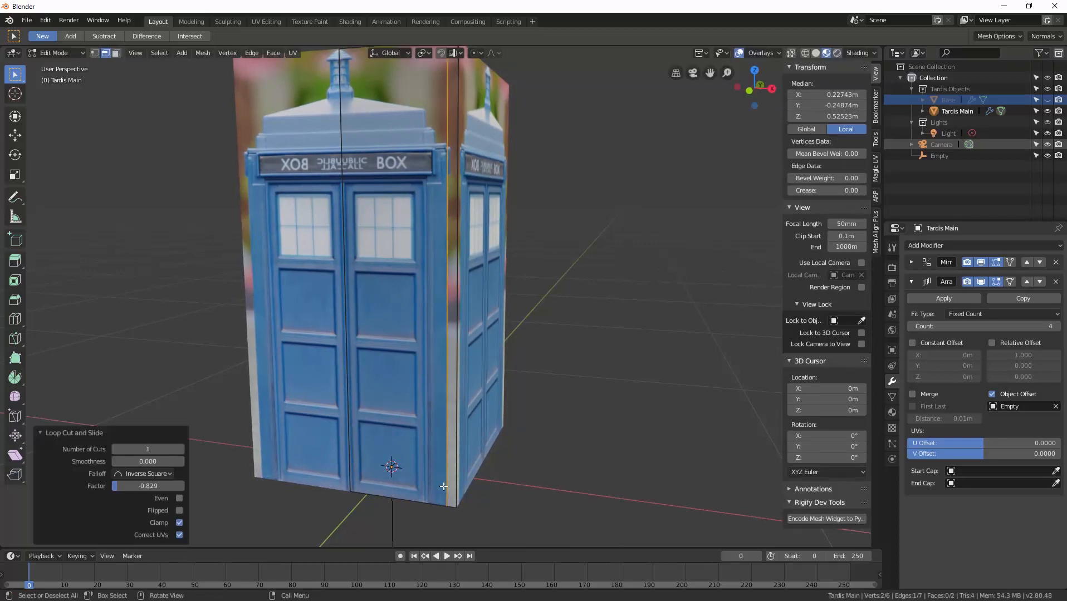
{"action": "left_click", "coordinate": [574, 458]}
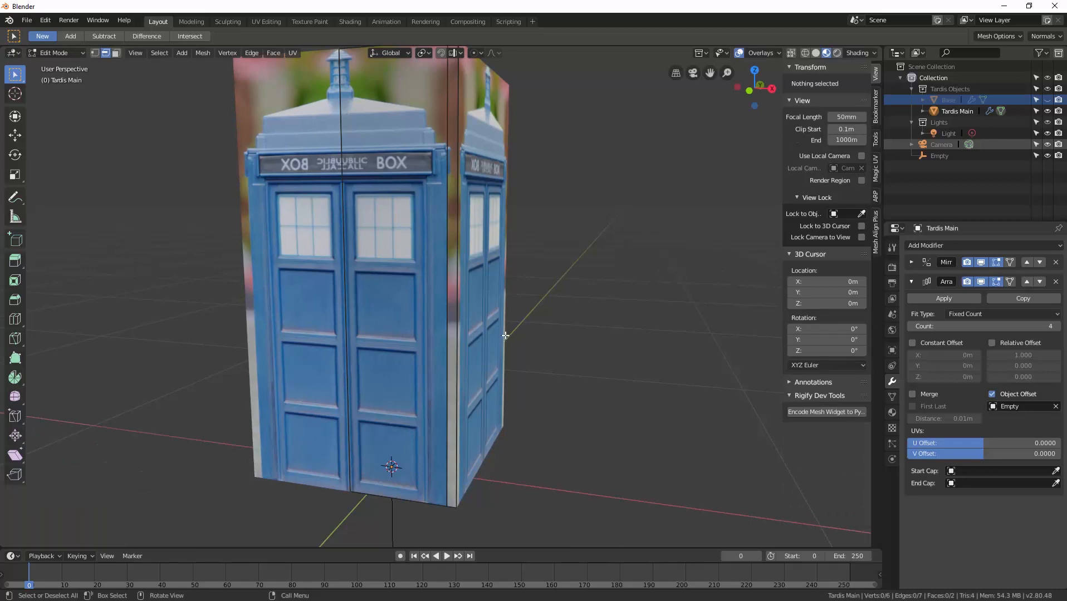
Step: Delete the narrow background strip face between the new vertical cut and the box's corner
{"action": "left_click", "coordinate": [453, 282]}
{"action": "middle_click_drag", "start_coordinate": [453, 282], "coordinate": [445, 310]}
{"action": "key", "text": "x"}
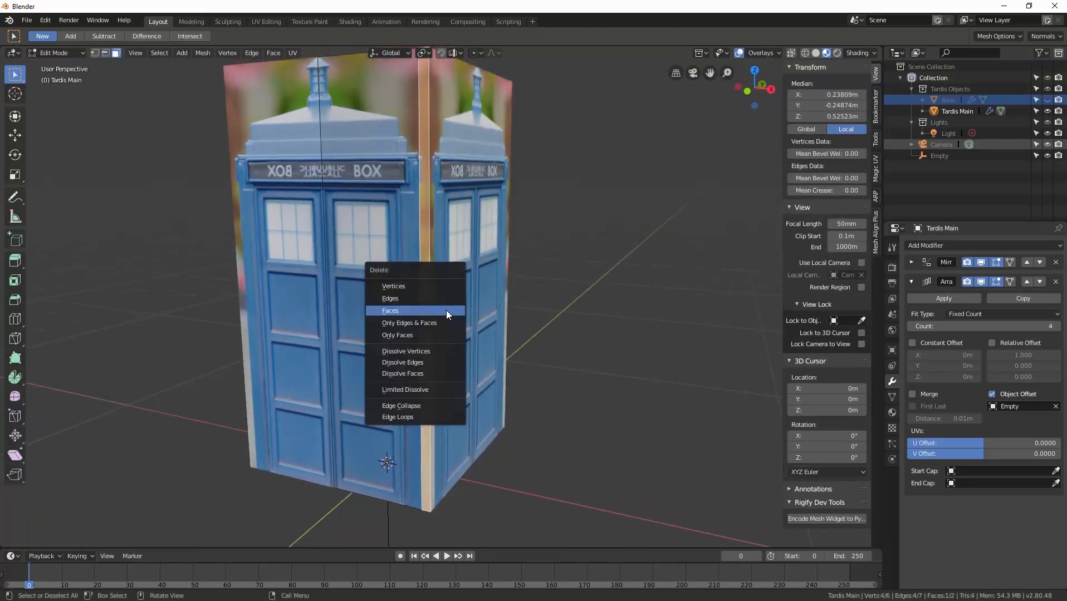
{"action": "left_click", "coordinate": [445, 310]}
{"action": "middle_click_drag", "start_coordinate": [445, 310], "coordinate": [409, 367]}
{"action": "left_click", "coordinate": [388, 376]}
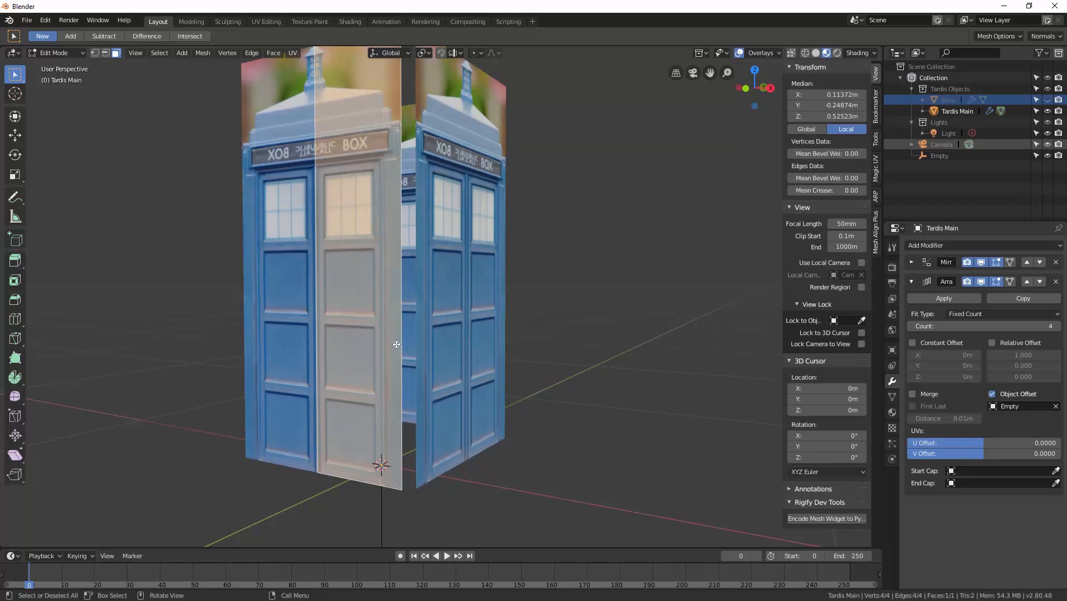
{"action": "key", "text": "g"}
{"action": "key", "text": "y"}
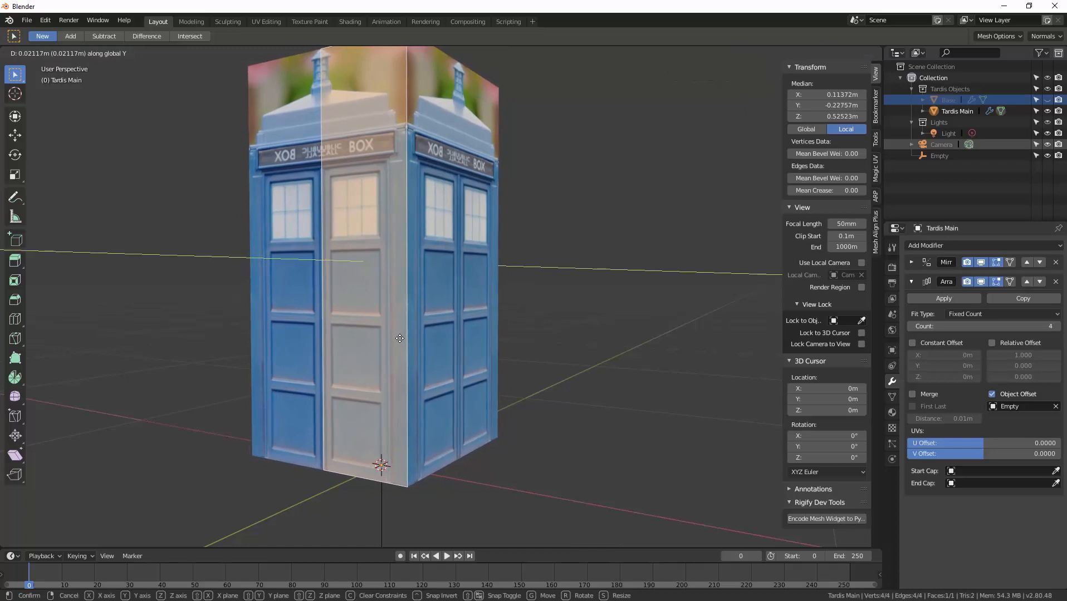
{"action": "left_click", "coordinate": [400, 338]}
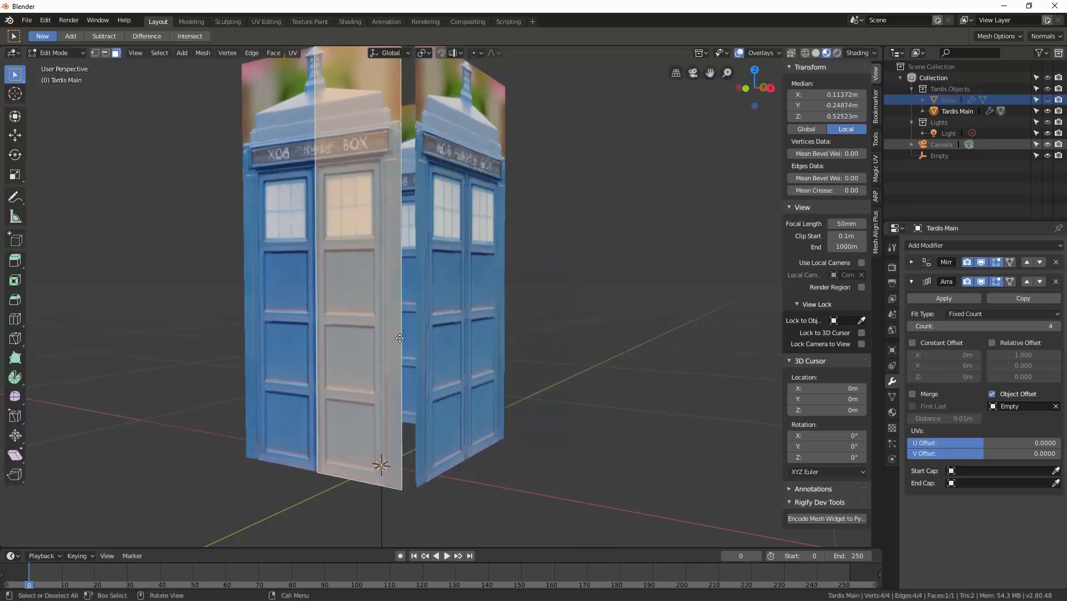
Step: Select the lower outer corner vertex of the front panel and read its X and Y coordinates
{"action": "middle_click_drag", "start_coordinate": [400, 338], "coordinate": [411, 359]}
{"action": "scroll", "coordinate": [411, 359], "scroll_direction": "up", "scroll_amount": 2}
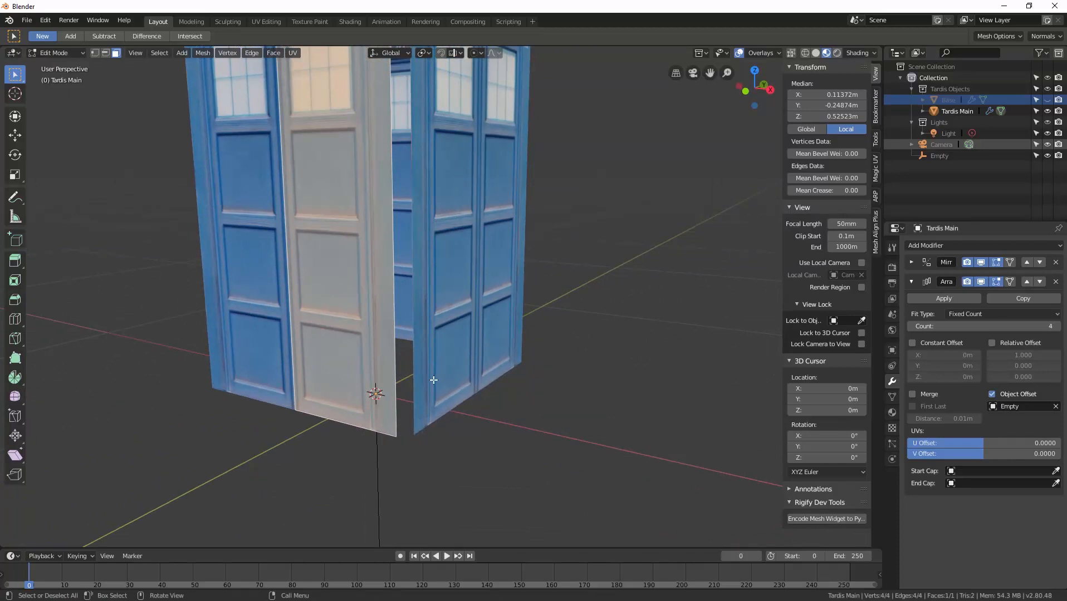
{"action": "key", "text": "1"}
{"action": "left_click", "coordinate": [395, 439]}
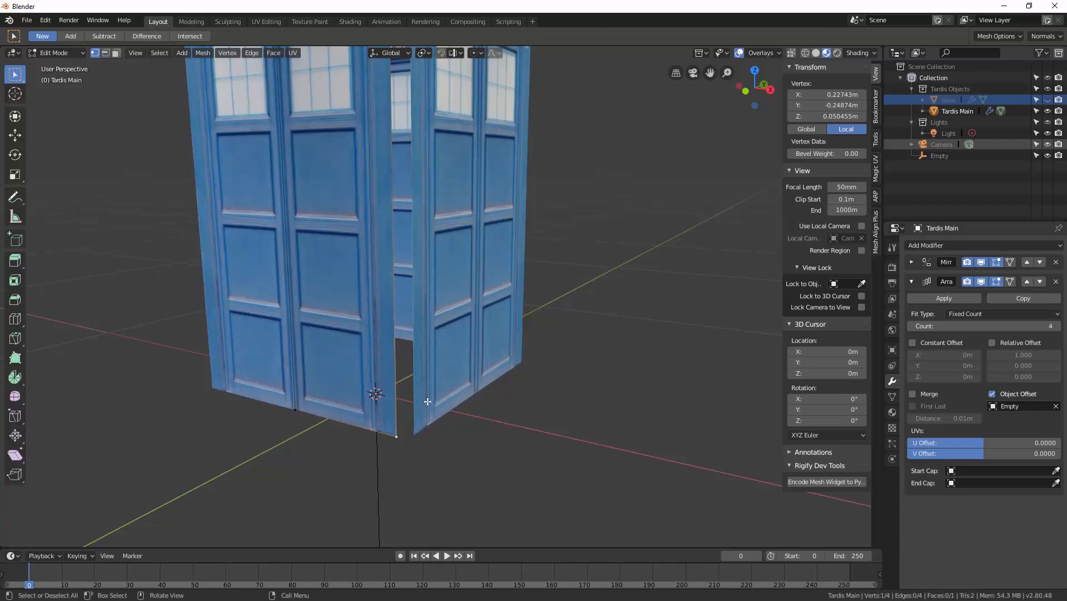
{"action": "middle_click_drag", "start_coordinate": [446, 404], "coordinate": [448, 411]}
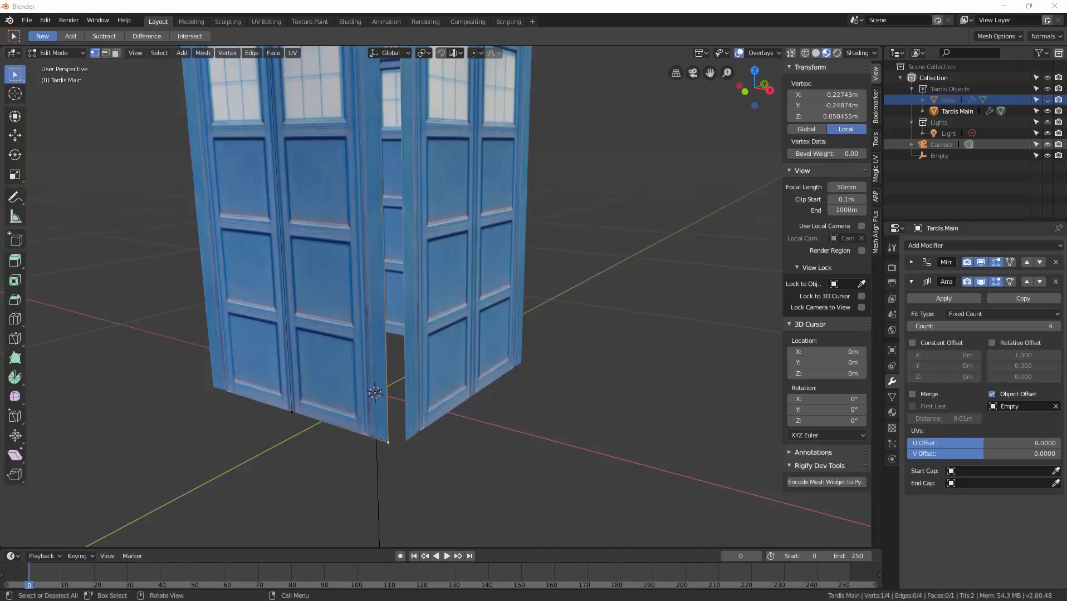
Step: Switch to Calculator, subtract 0.22743 from 0.24874, and clear the calculator out of the way
{"action": "left_click_drag", "start_coordinate": [42, 195], "coordinate": [100, 213]}
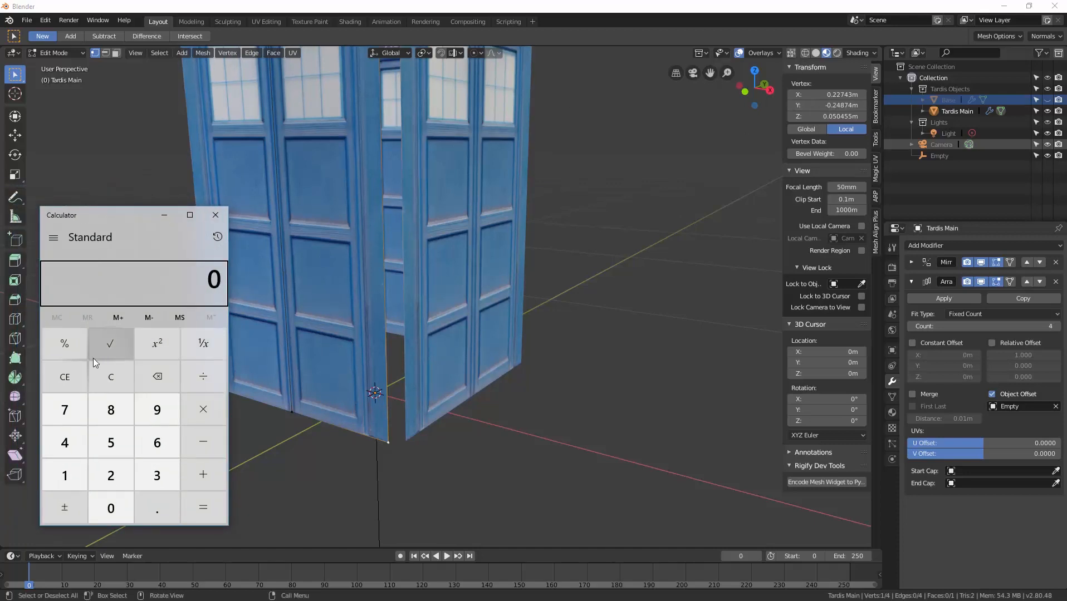
{"action": "type", "text": ".24874"}
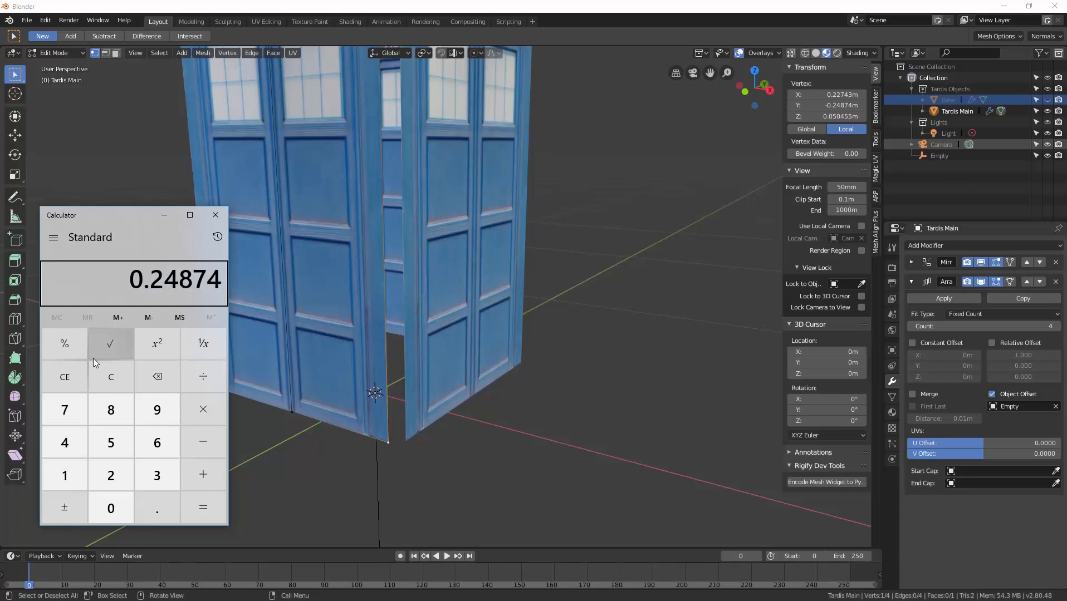
{"action": "key", "text": "minus"}
{"action": "type", "text": ".227"}
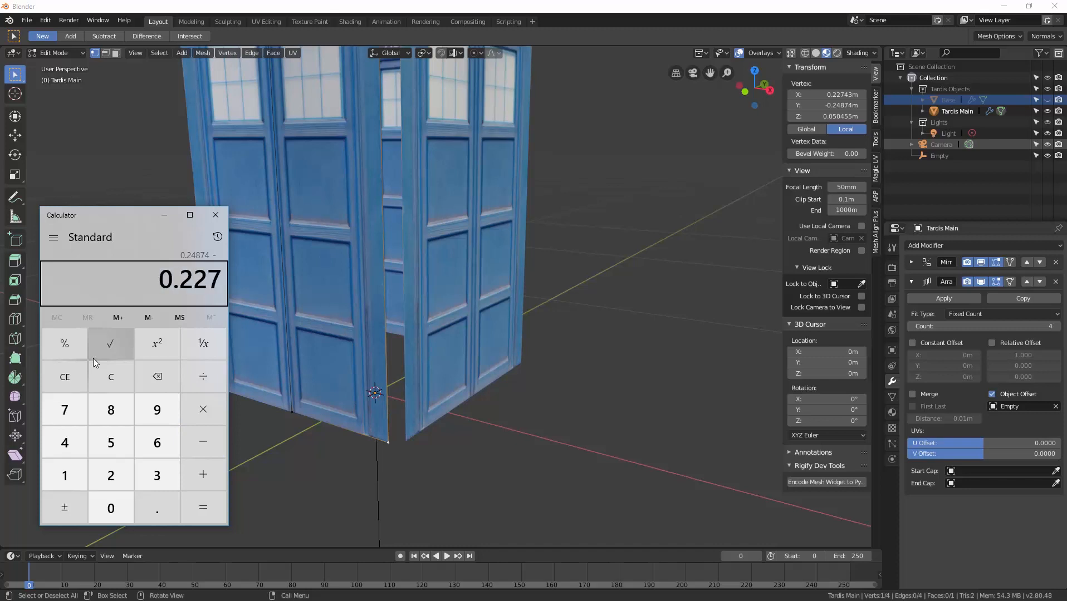
{"action": "type", "text": "43"}
{"action": "key", "text": "Return"}
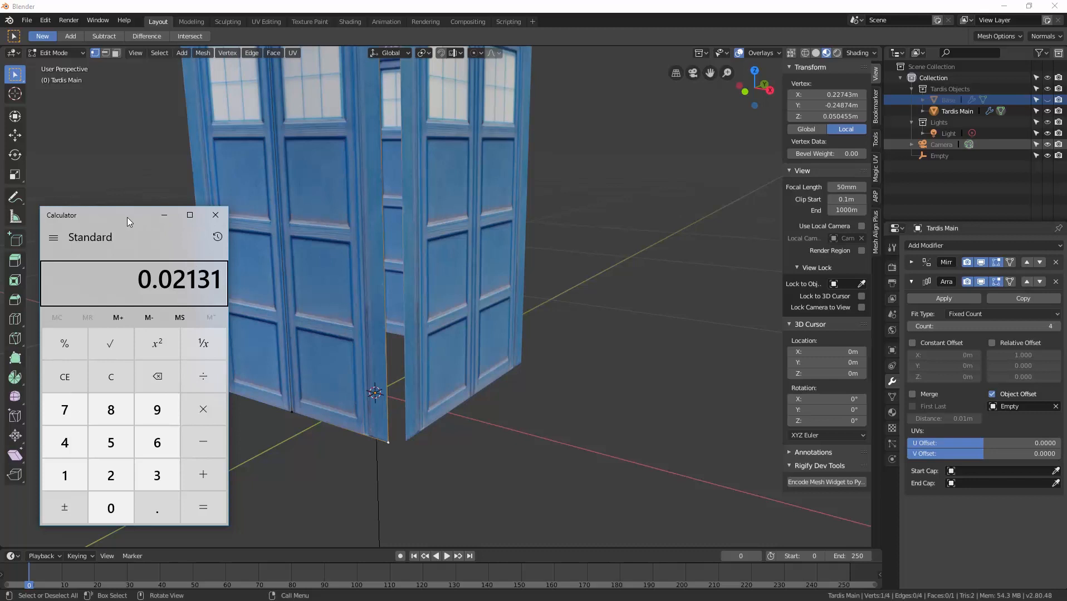
{"action": "left_click_drag", "start_coordinate": [127, 218], "coordinate": [0, 218]}
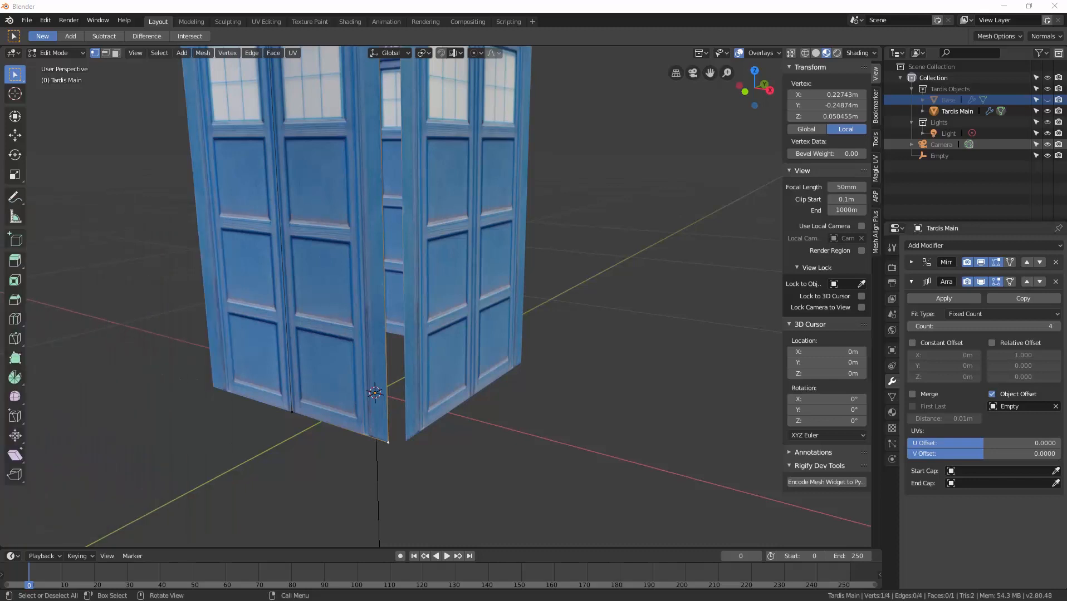
Step: Move the front panel face 0.02131 m along the global Y axis to close the corner gap, and deselect it
{"action": "left_click", "coordinate": [342, 352]}
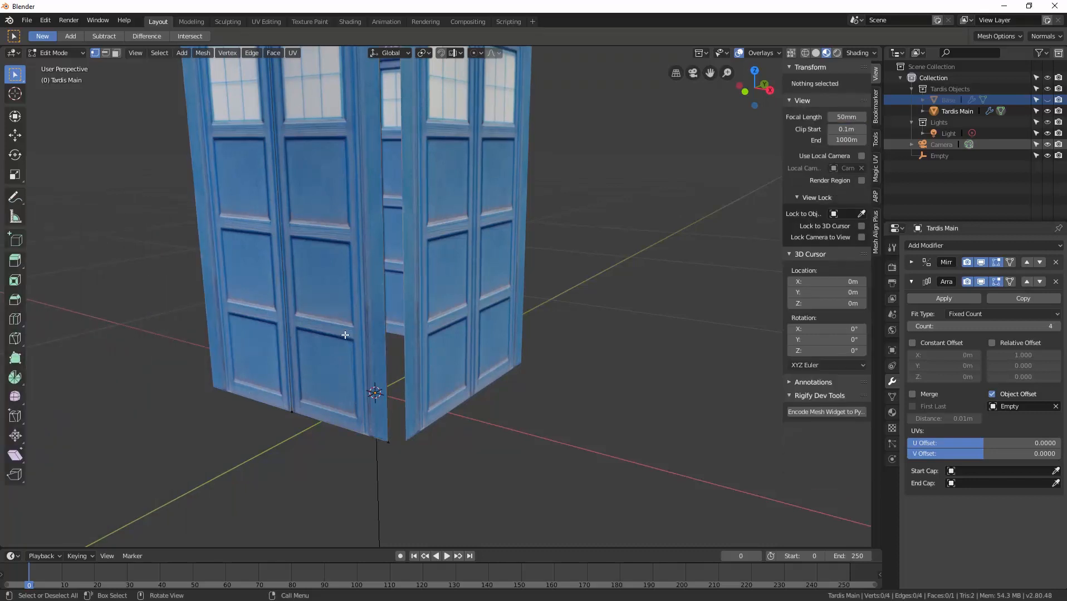
{"action": "key", "text": "3"}
{"action": "left_click", "coordinate": [346, 333]}
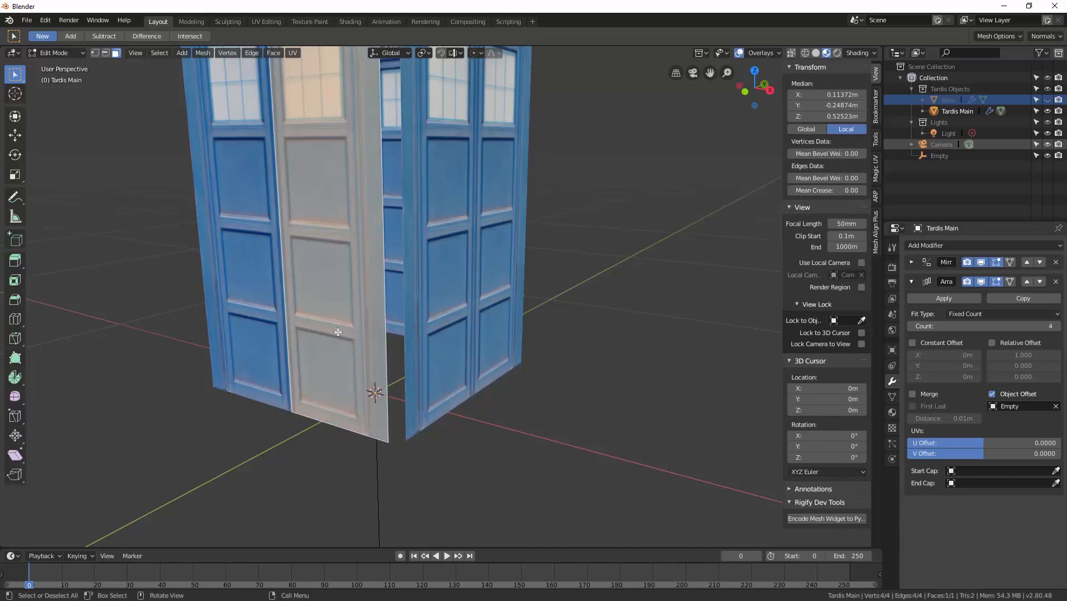
{"action": "key", "text": "g"}
{"action": "key", "text": "y"}
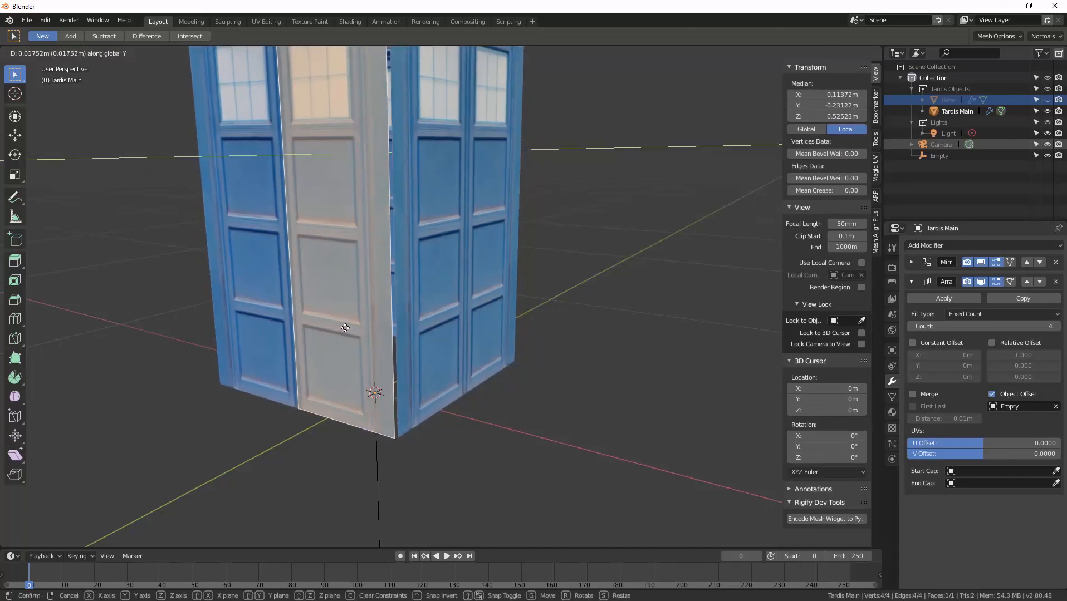
{"action": "left_click", "coordinate": [346, 328]}
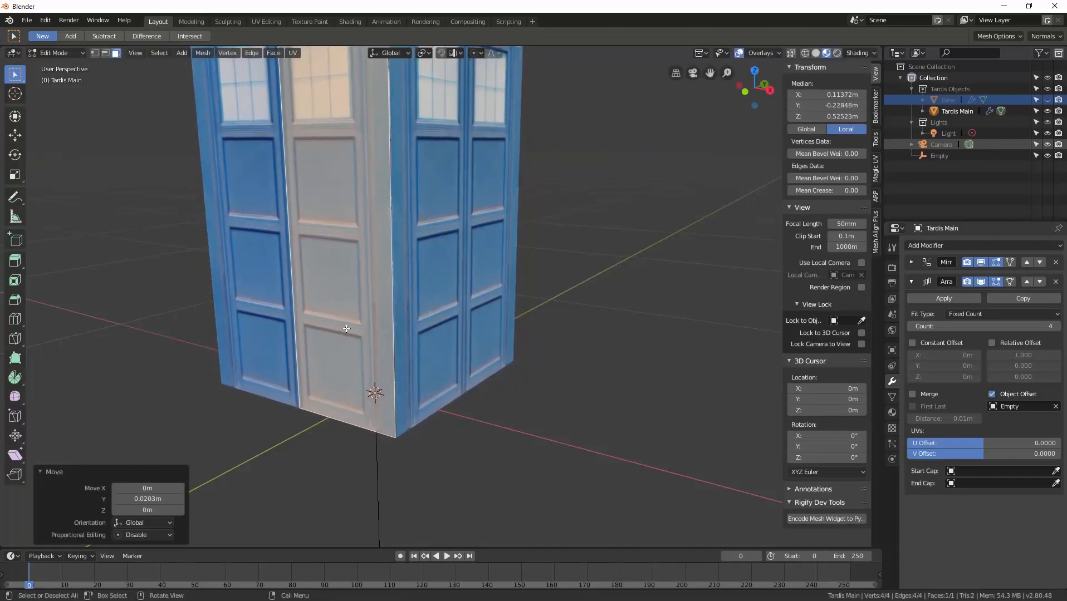
{"action": "left_click", "coordinate": [155, 499]}
{"action": "key", "text": "BackSpace"}
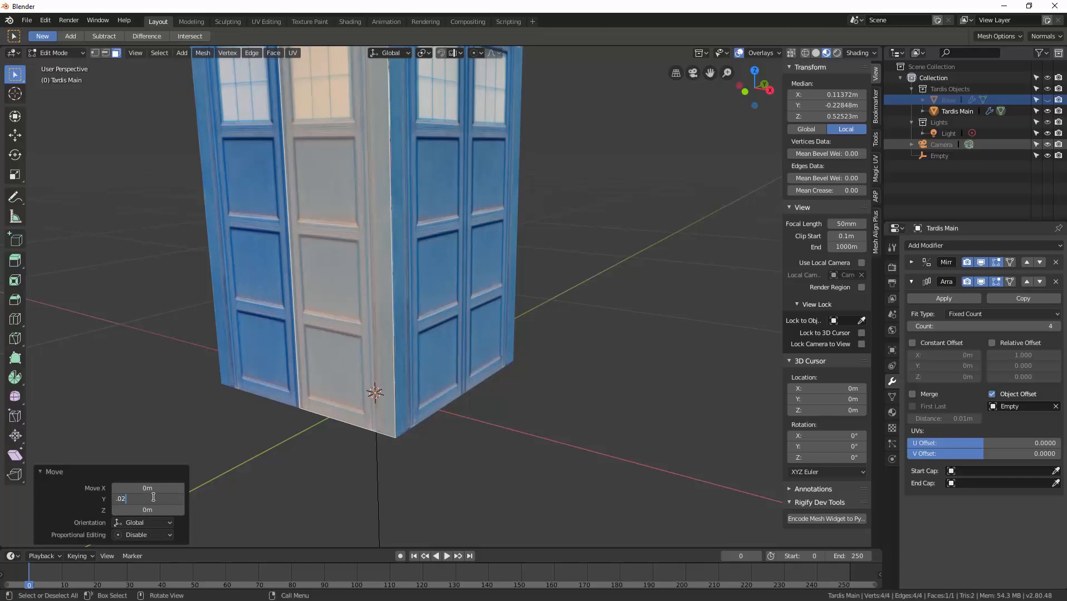
{"action": "key", "text": "Return"}
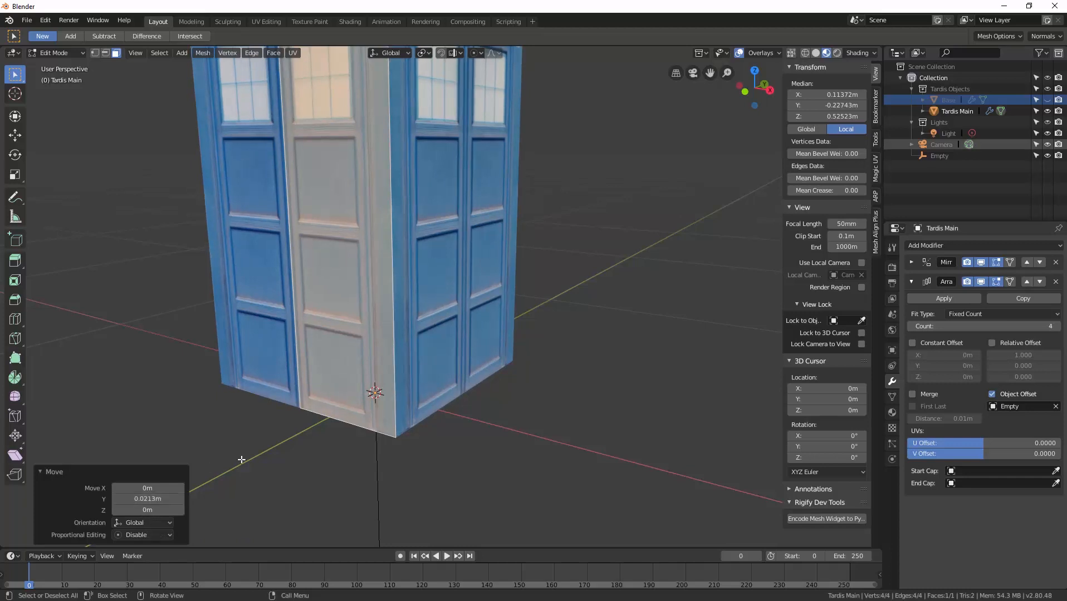
{"action": "left_click", "coordinate": [322, 424]}
Step: Add a horizontal loop cut along the ledge just above the police box sign, with slide factor about -0.577
{"action": "middle_click_drag", "start_coordinate": [321, 423], "coordinate": [403, 392]}
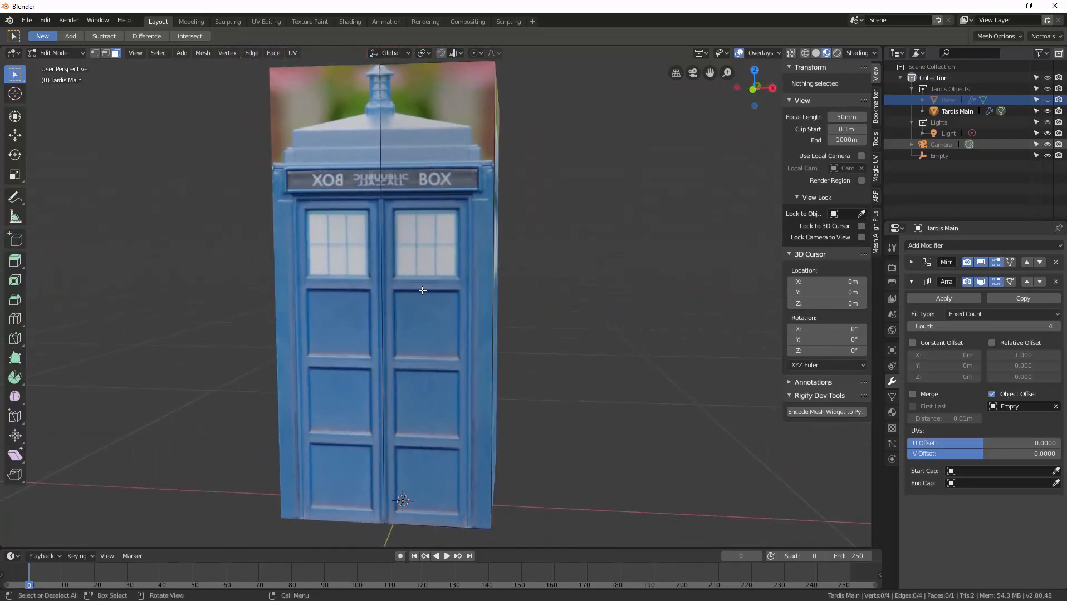
{"action": "middle_click_drag", "start_coordinate": [342, 285], "coordinate": [374, 343]}
{"action": "scroll", "coordinate": [334, 292], "scroll_direction": "up", "scroll_amount": 2}
{"action": "scroll", "coordinate": [344, 329], "scroll_direction": "up", "scroll_amount": 3}
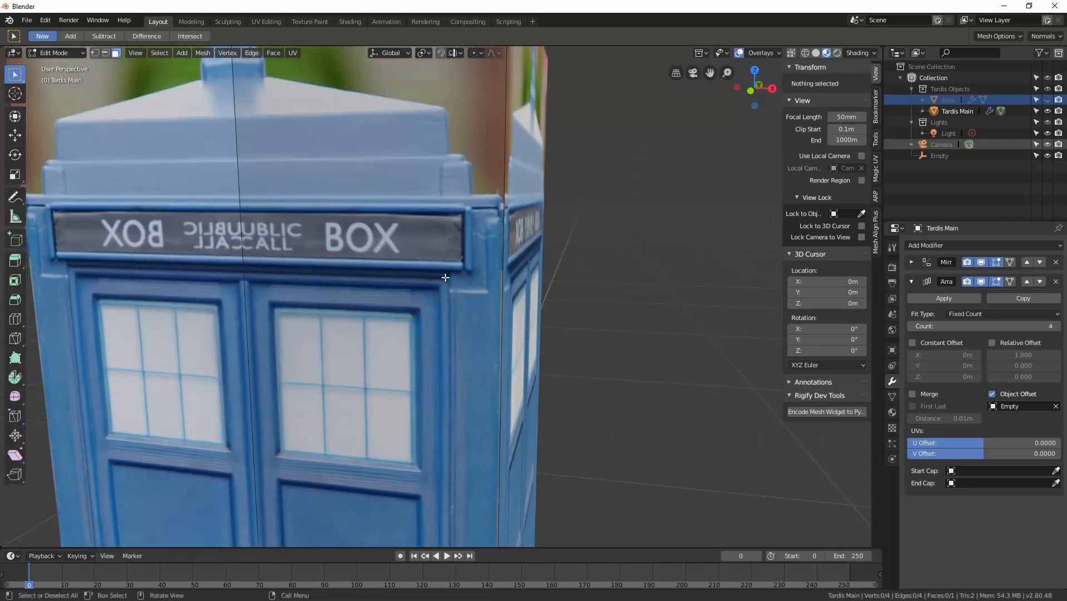
{"action": "middle_click_drag", "start_coordinate": [445, 277], "coordinate": [426, 273]}
{"action": "key", "text": "ctrl+r"}
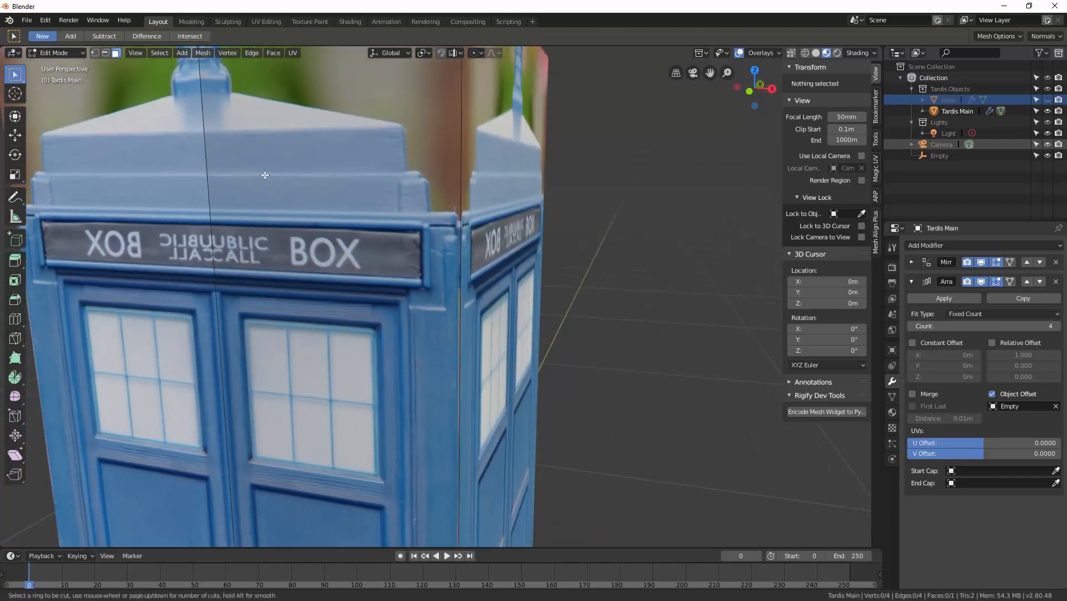
{"action": "left_click", "coordinate": [204, 224]}
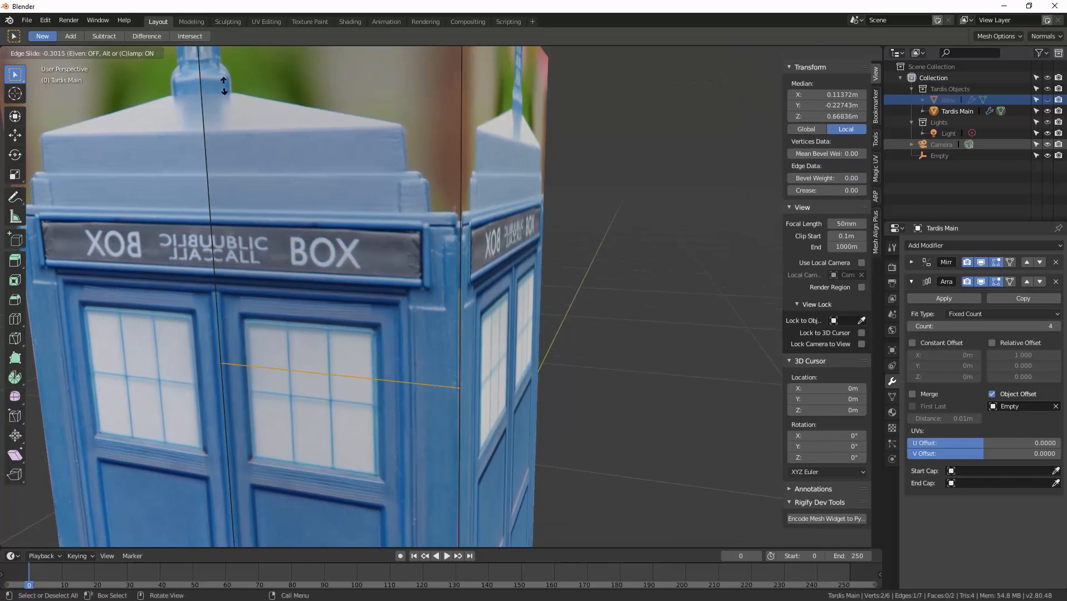
{"action": "left_click", "coordinate": [250, 454]}
Step: Select the roof face above the horizontal cut and separate the selection from Tardis Main into its own object
{"action": "scroll", "coordinate": [618, 444], "scroll_direction": "down", "scroll_amount": 4}
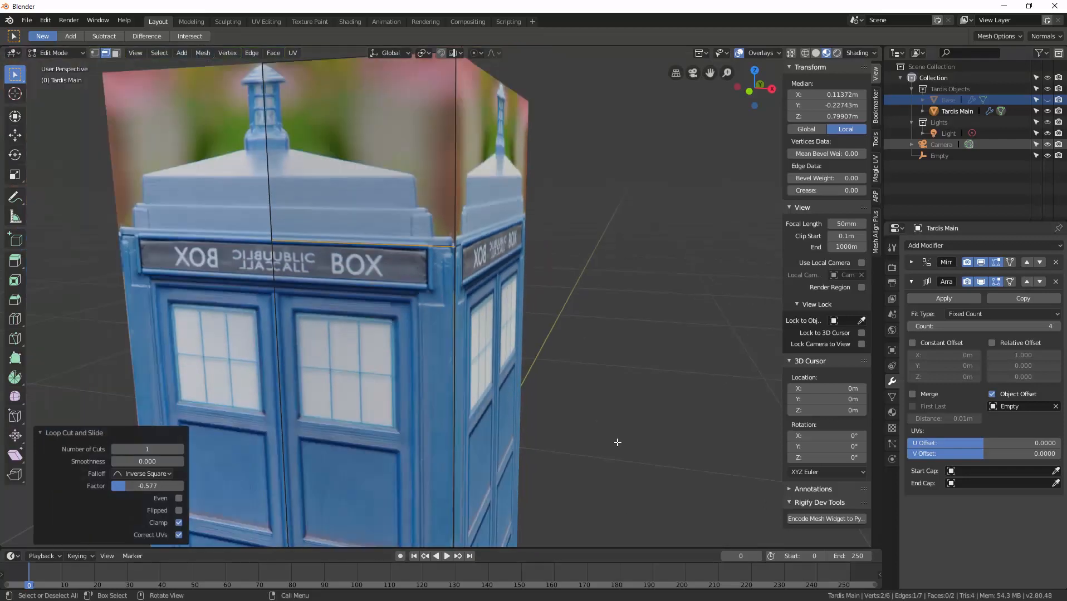
{"action": "key", "text": "3"}
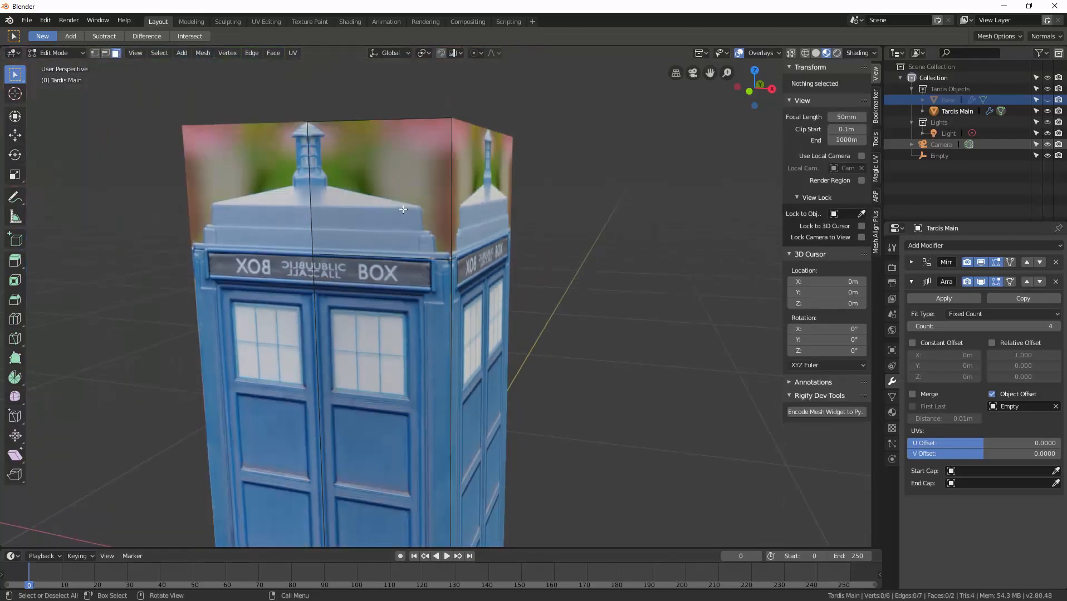
{"action": "left_click", "coordinate": [420, 223]}
{"action": "middle_click_drag", "start_coordinate": [392, 243], "coordinate": [399, 239]}
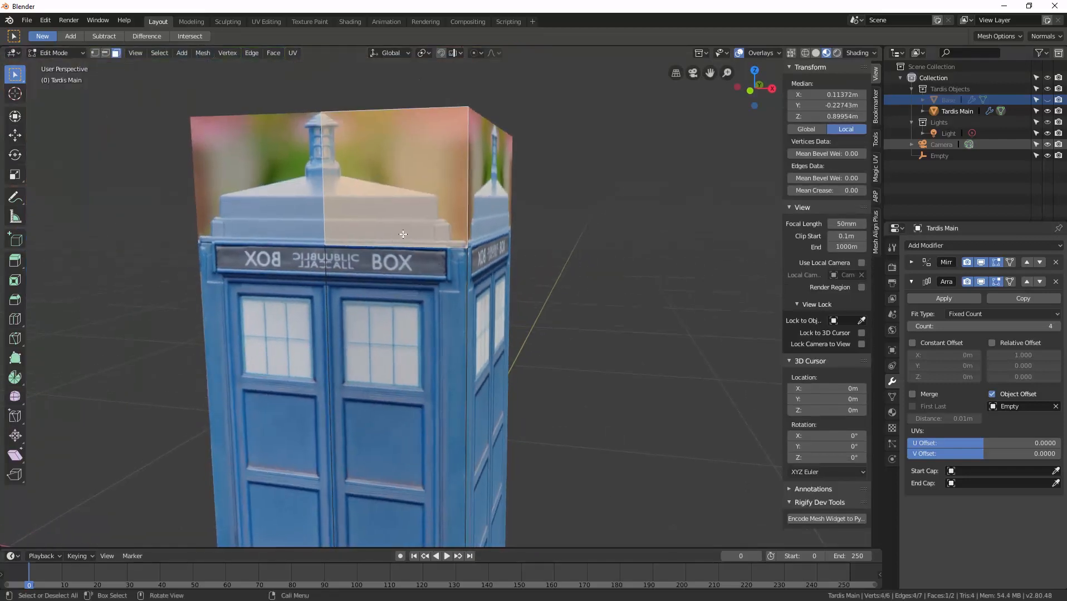
{"action": "key", "text": "p"}
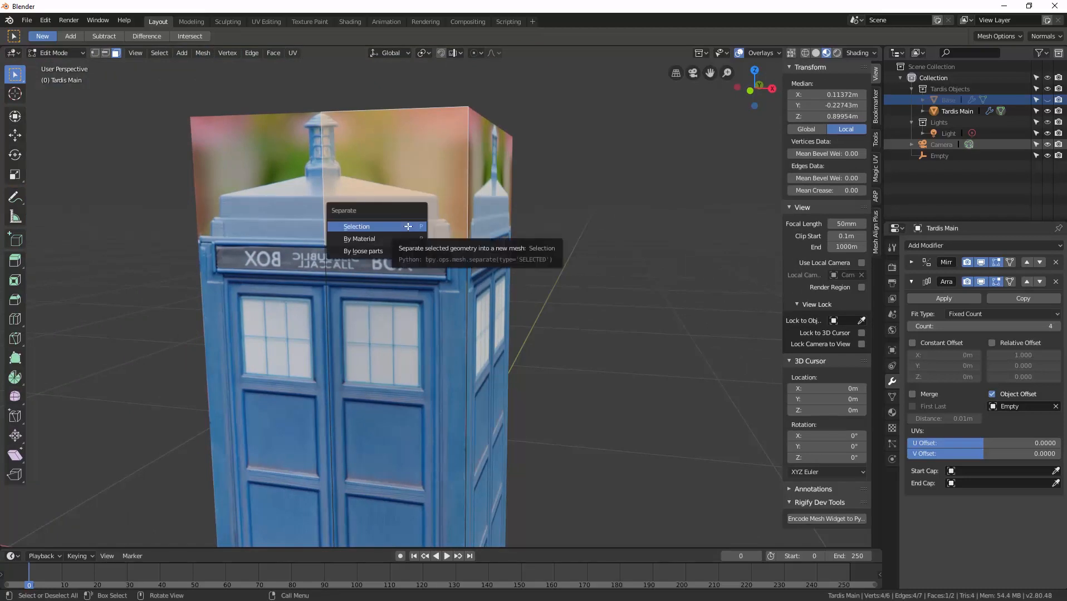
{"action": "left_click", "coordinate": [409, 226]}
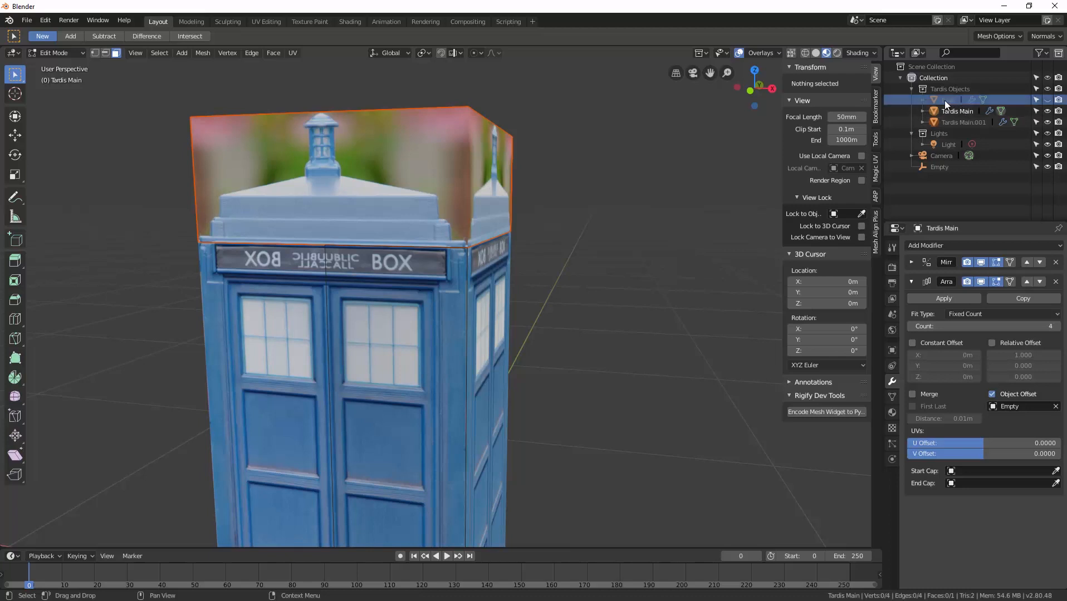
Step: Return to Object Mode, rename the separated roof object Top, and hide it in the viewport
{"action": "left_click", "coordinate": [952, 122]}
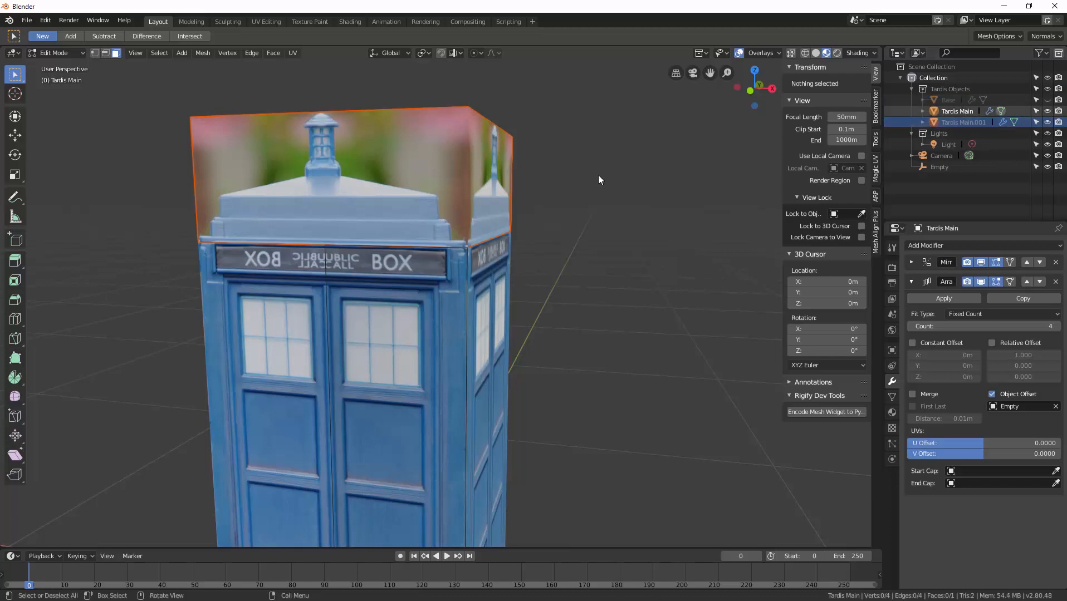
{"action": "key", "text": "ctrl+Tab"}
{"action": "left_click", "coordinate": [524, 172]}
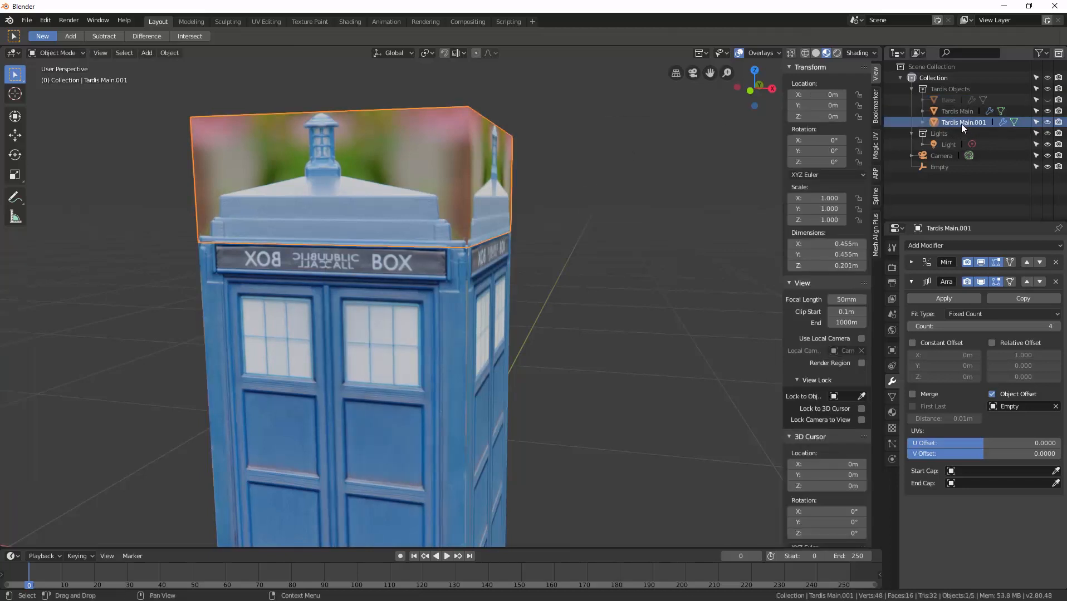
{"action": "double_click", "coordinate": [961, 123]}
{"action": "type", "text": "Top"}
{"action": "key", "text": "Return"}
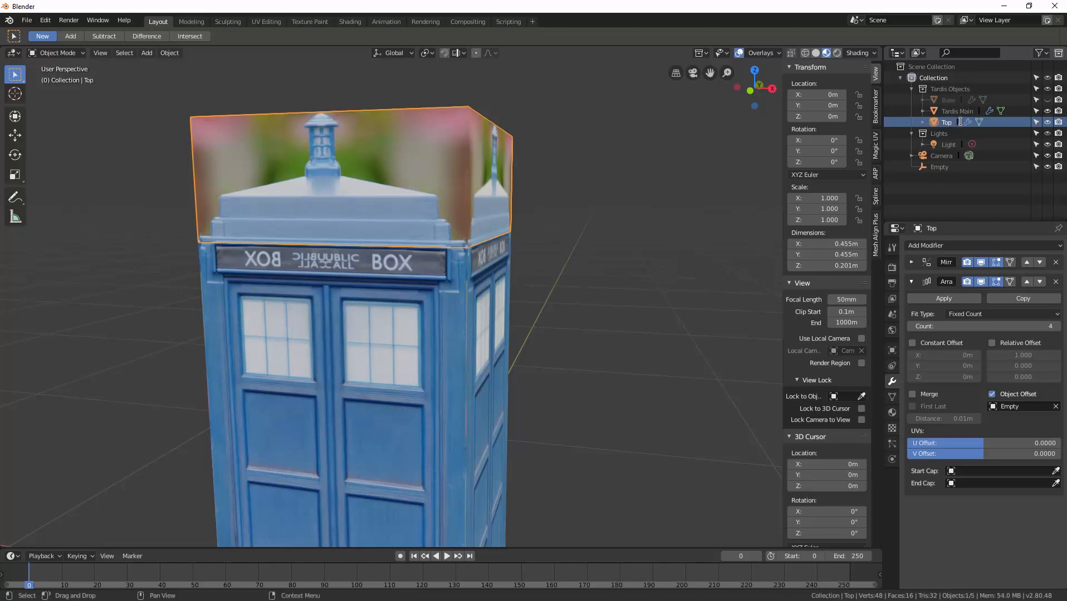
{"action": "left_click", "coordinate": [1047, 122]}
Step: Select the Tardis Main body and enter Edit Mode on it
{"action": "scroll", "coordinate": [527, 286], "scroll_direction": "up", "scroll_amount": 8}
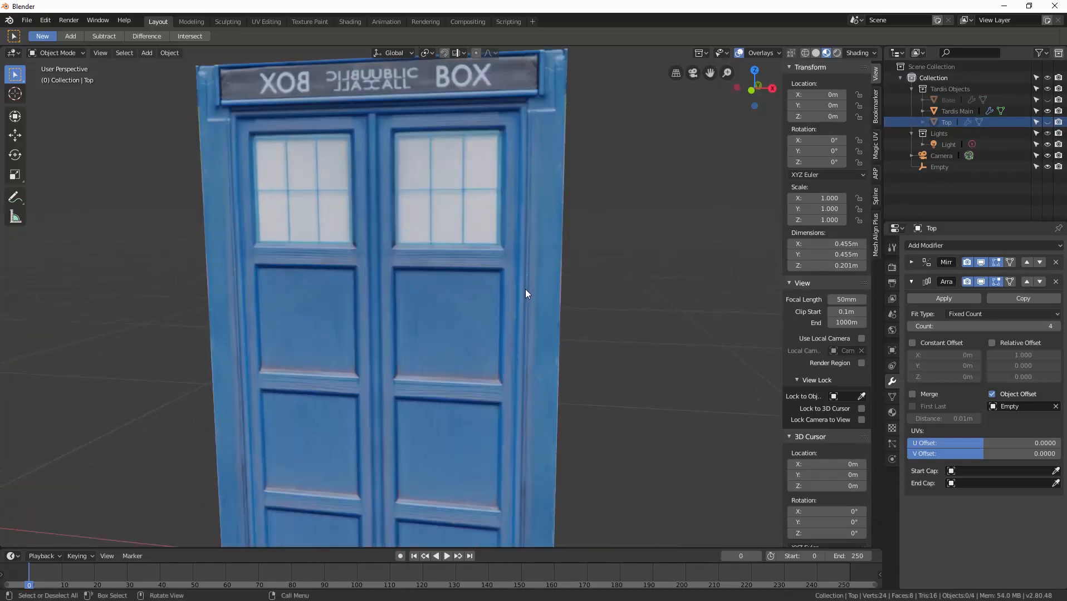
{"action": "middle_click_drag", "start_coordinate": [507, 331], "coordinate": [508, 327], "text": "shift"}
{"action": "key", "text": "ctrl+Tab"}
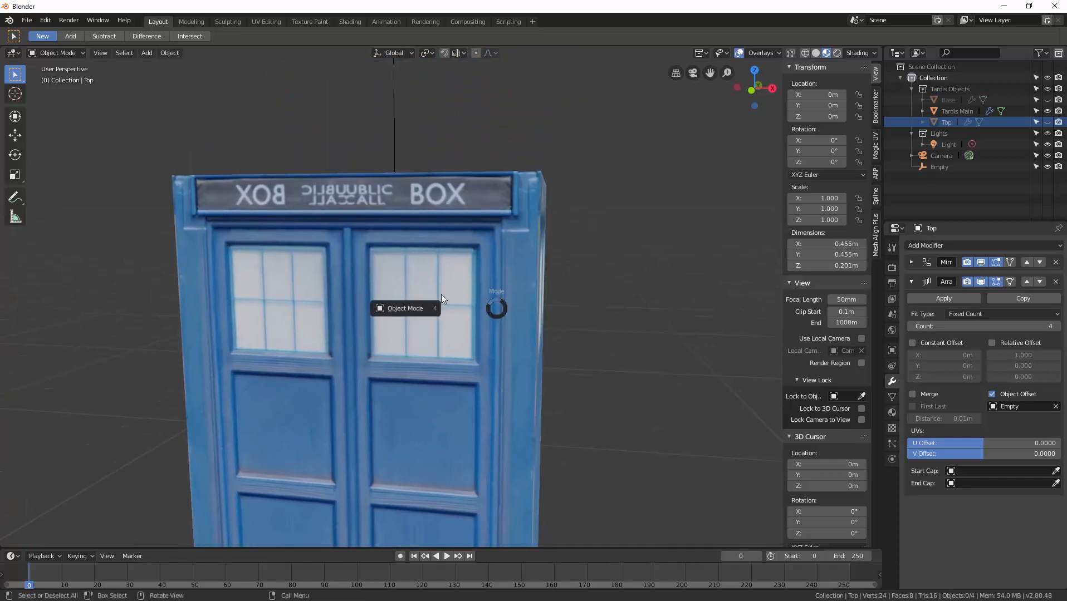
{"action": "left_click", "coordinate": [509, 229]}
{"action": "key", "text": "ctrl+Tab"}
{"action": "left_click", "coordinate": [562, 247]}
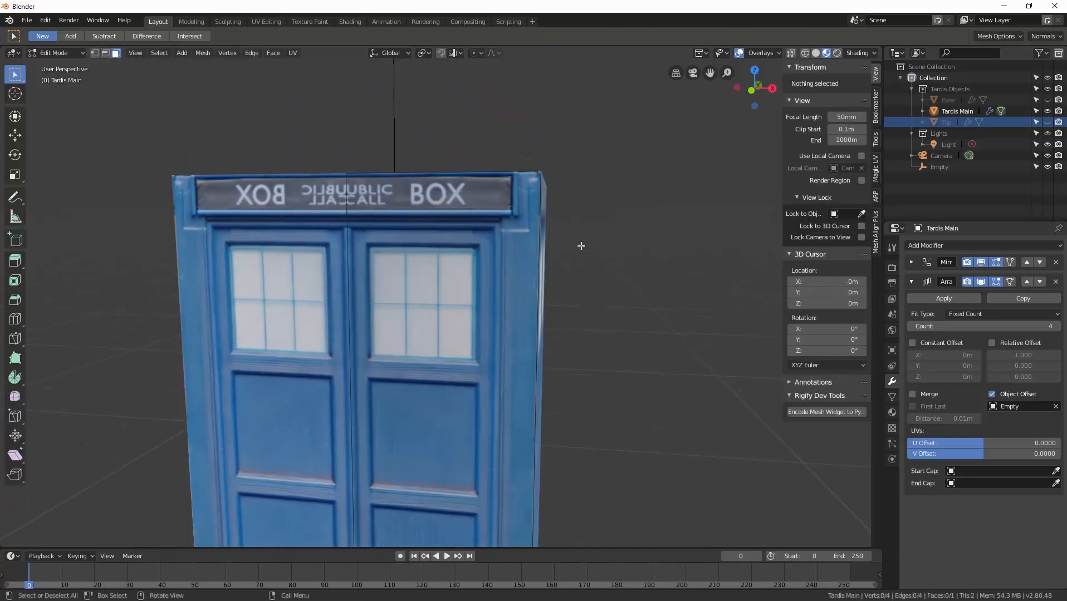
{"action": "scroll", "coordinate": [461, 227], "scroll_direction": "up", "scroll_amount": 3}
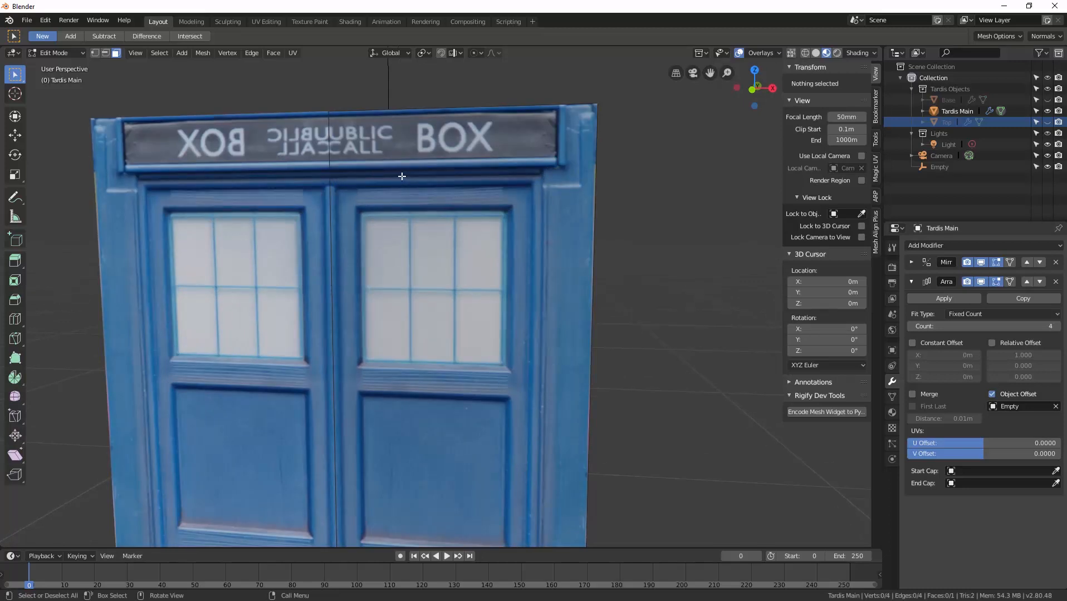
{"action": "key", "text": "ctrl+r"}
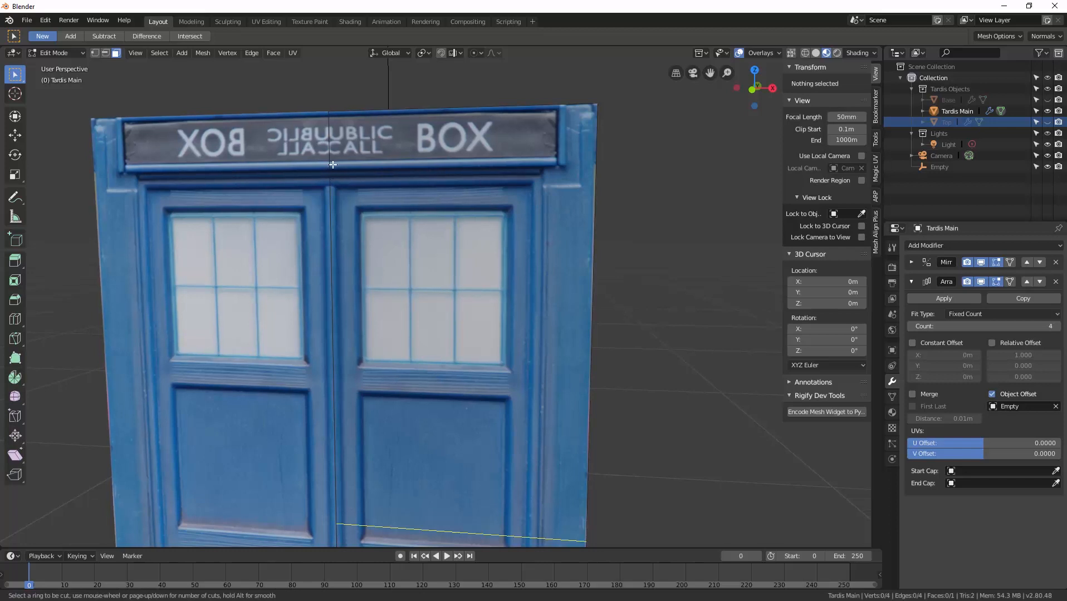
{"action": "left_click", "coordinate": [333, 165]}
{"action": "right_click", "coordinate": [367, 234]}
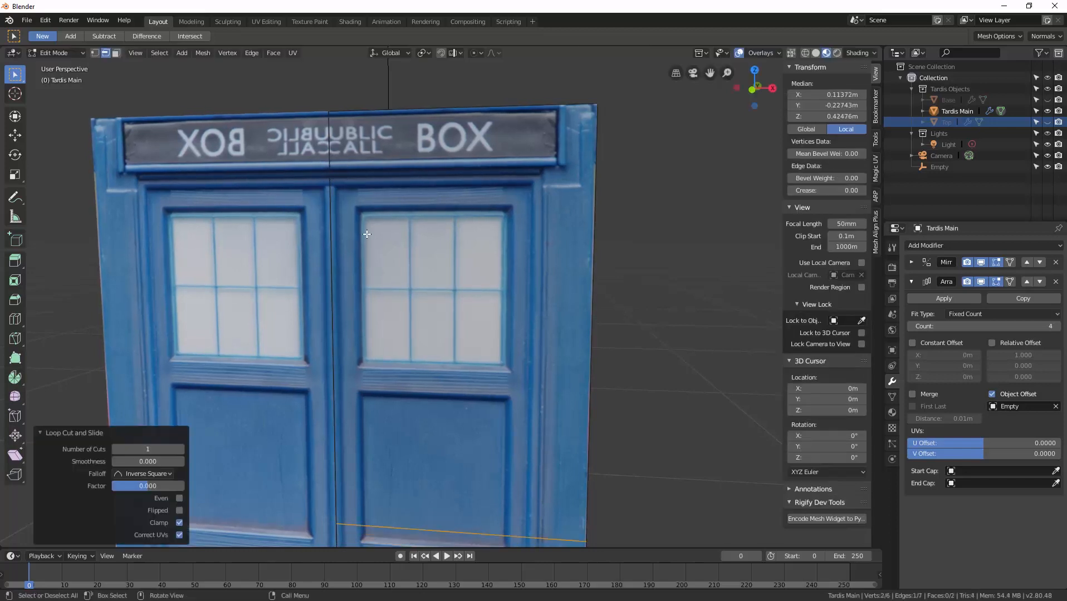
{"action": "scroll", "coordinate": [391, 267], "scroll_direction": "down", "scroll_amount": 2}
{"action": "middle_click_drag", "start_coordinate": [421, 354], "coordinate": [399, 301], "text": "shift"}
{"action": "key", "text": "ctrl+z"}
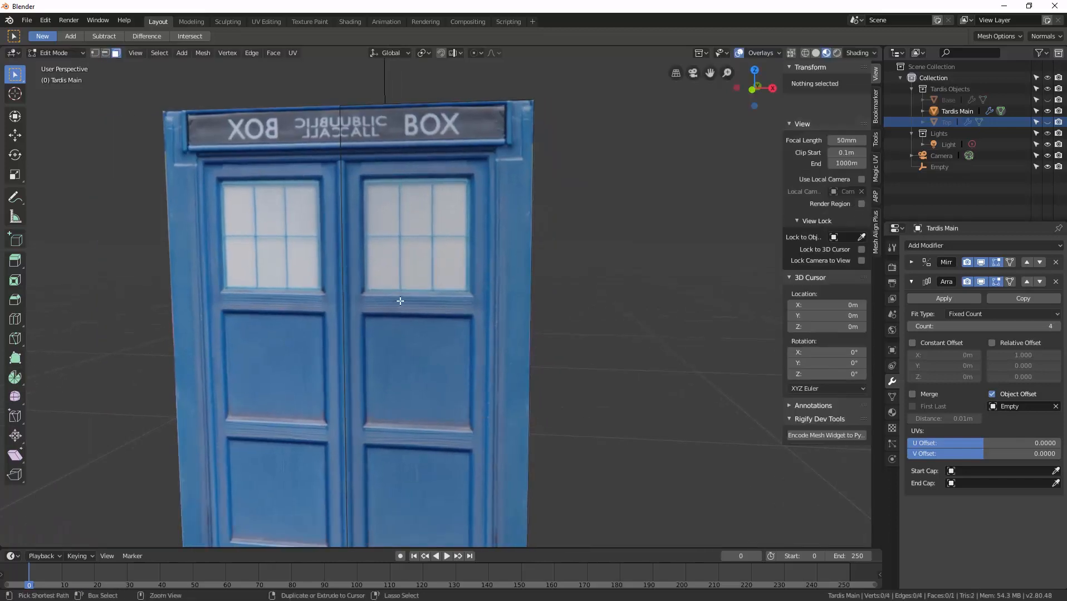
Step: Add a horizontal loop cut just below the sign, factor -0.851, and a vertical one along the door frame's outer edge, factor -0.623
{"action": "key", "text": "ctrl+r"}
{"action": "left_click", "coordinate": [352, 329]}
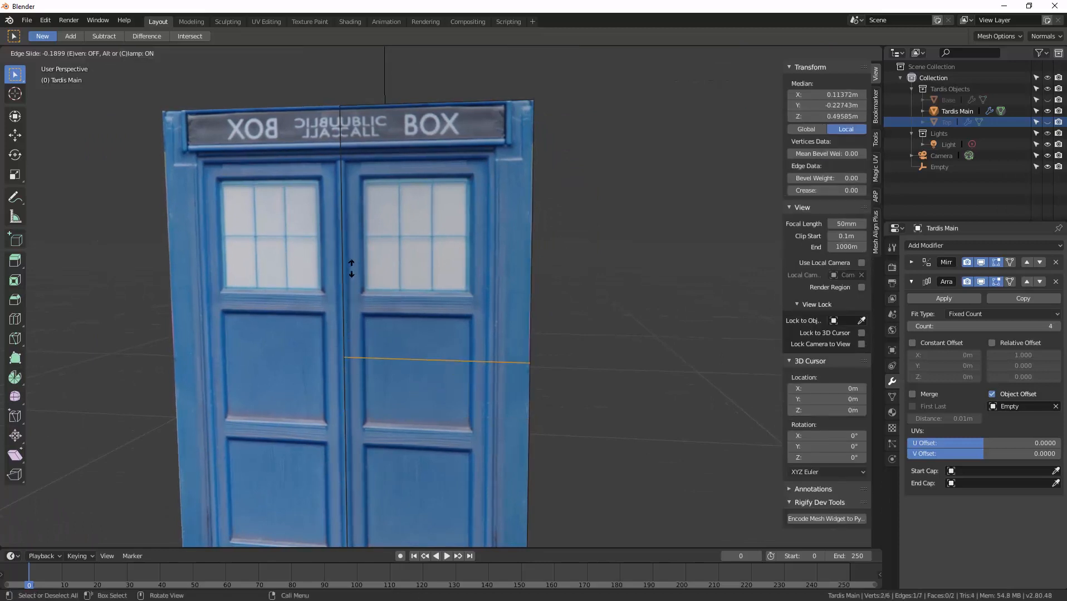
{"action": "left_click", "coordinate": [359, 84]}
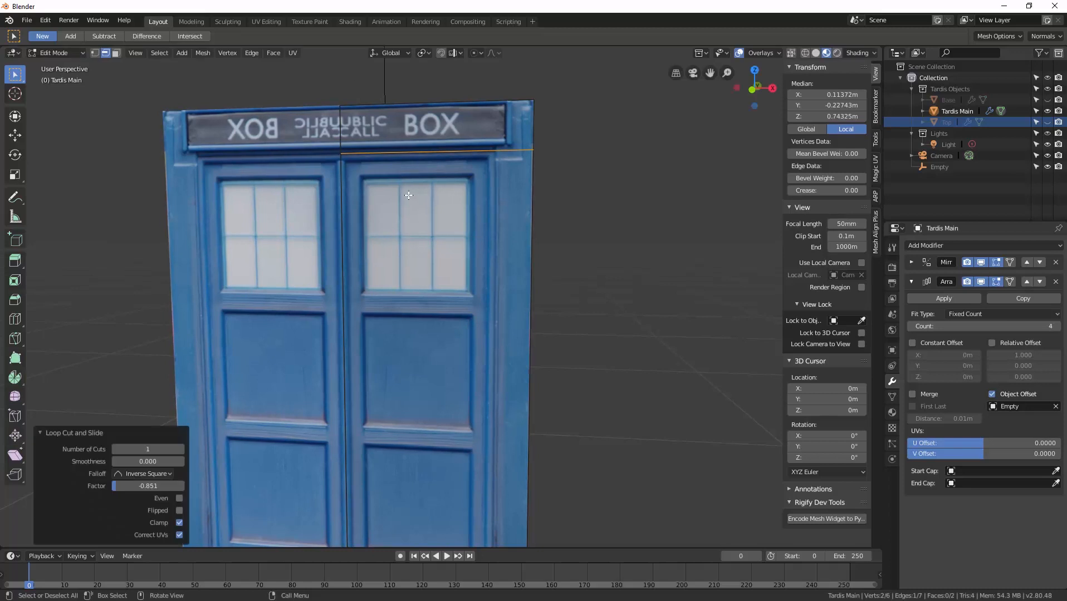
{"action": "left_click", "coordinate": [495, 153]}
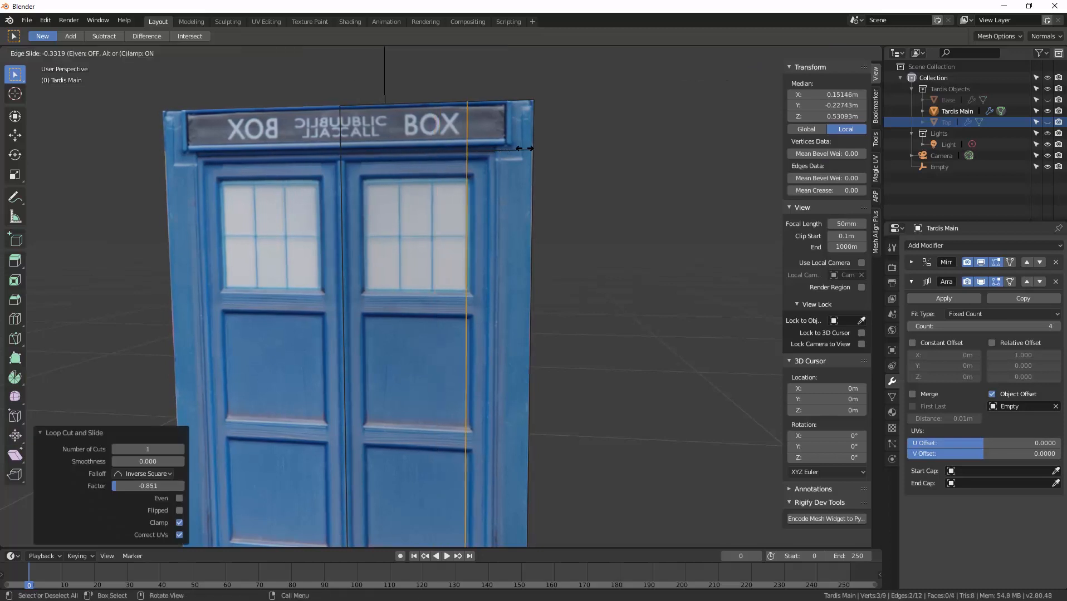
{"action": "left_click", "coordinate": [552, 147]}
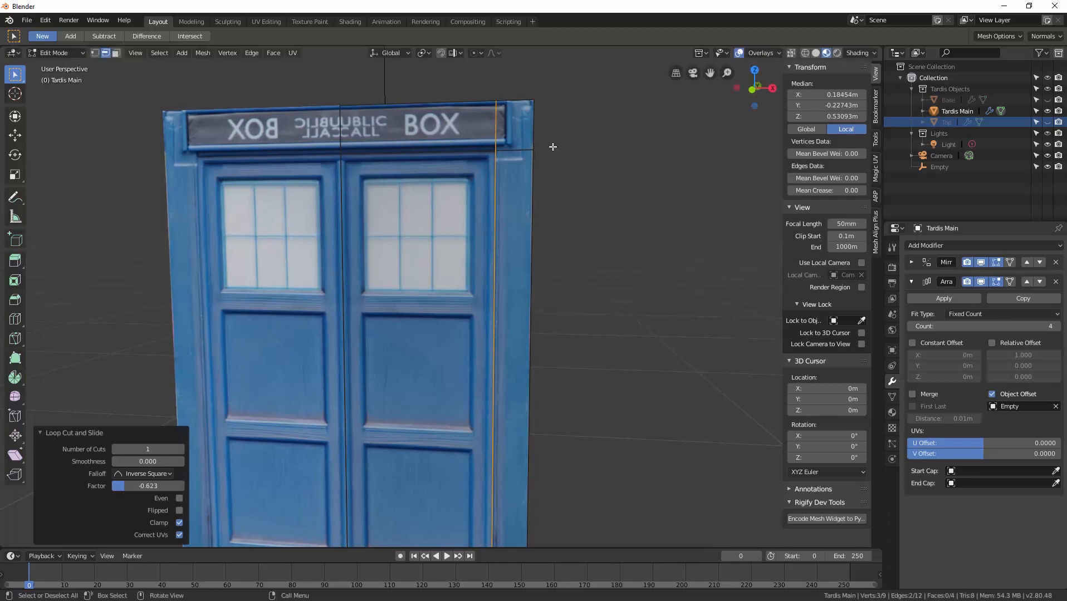
Step: Add a vertical loop cut along the door frame's inner edge, factor -0.900, and a horizontal one along the door's top edge, factor about -0.977
{"action": "scroll", "coordinate": [507, 173], "scroll_direction": "up", "scroll_amount": 2}
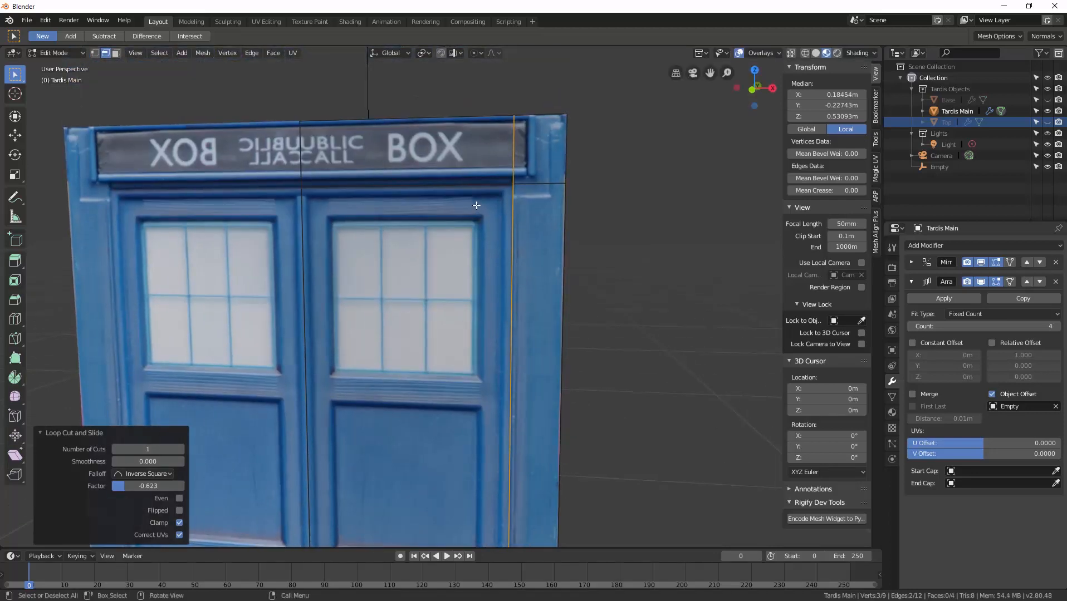
{"action": "key", "text": "ctrl+r"}
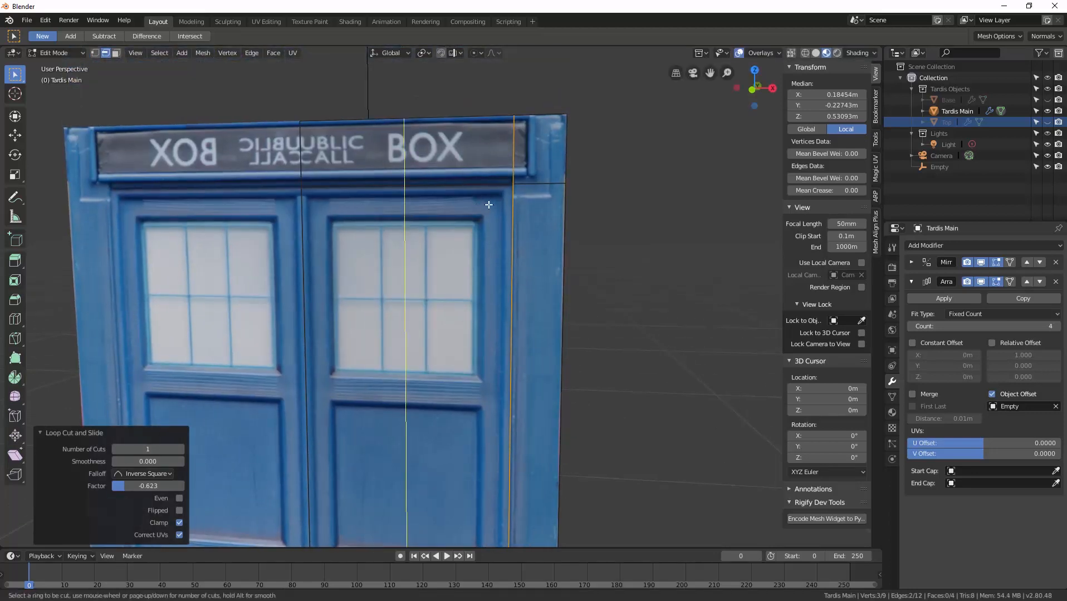
{"action": "left_click", "coordinate": [491, 172]}
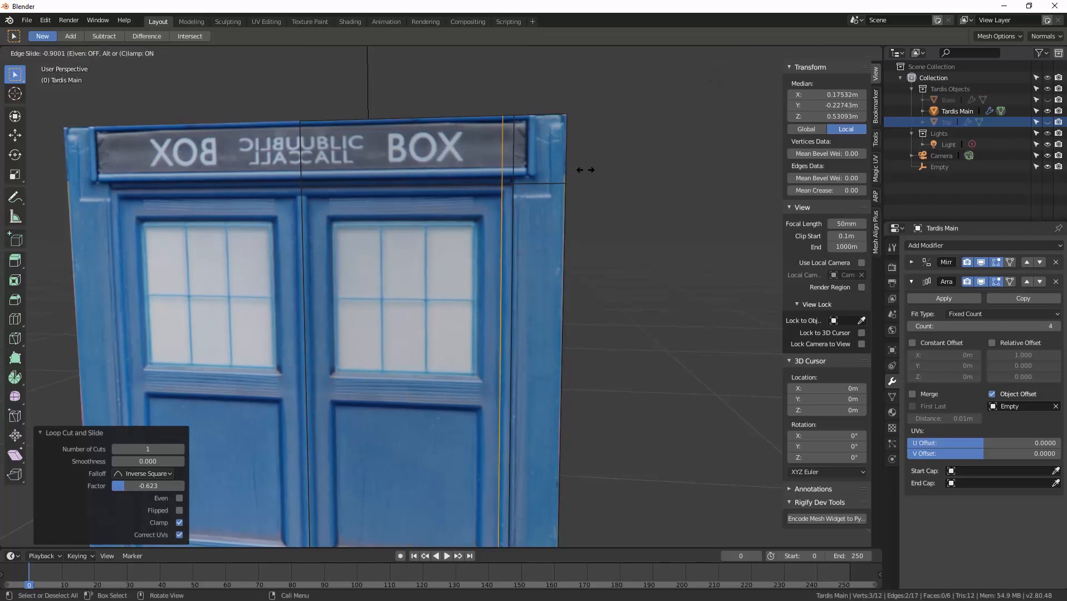
{"action": "left_click", "coordinate": [584, 170]}
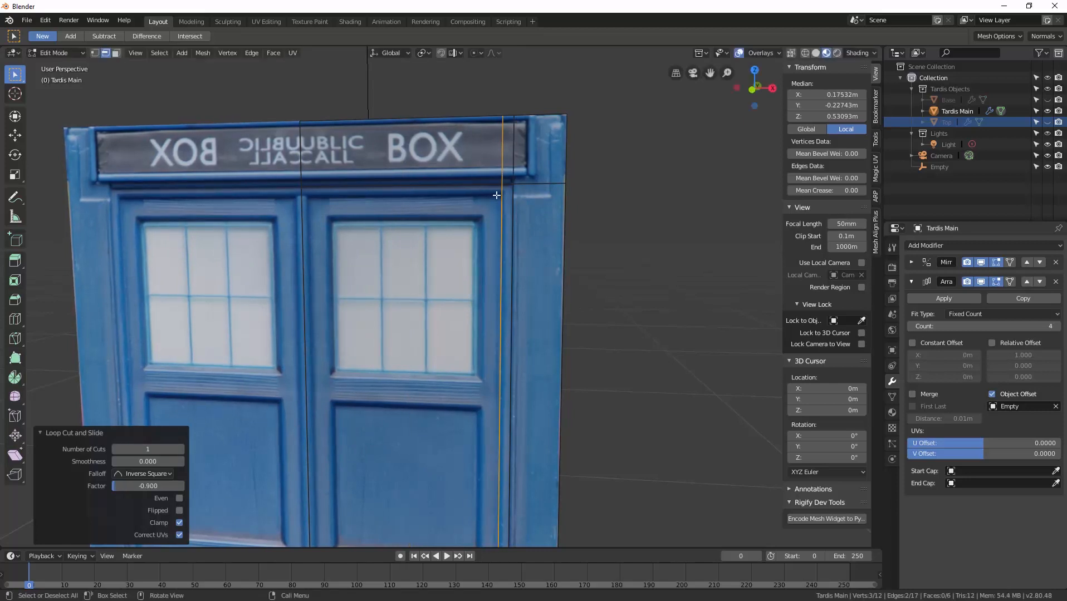
{"action": "key", "text": "ctrl+r"}
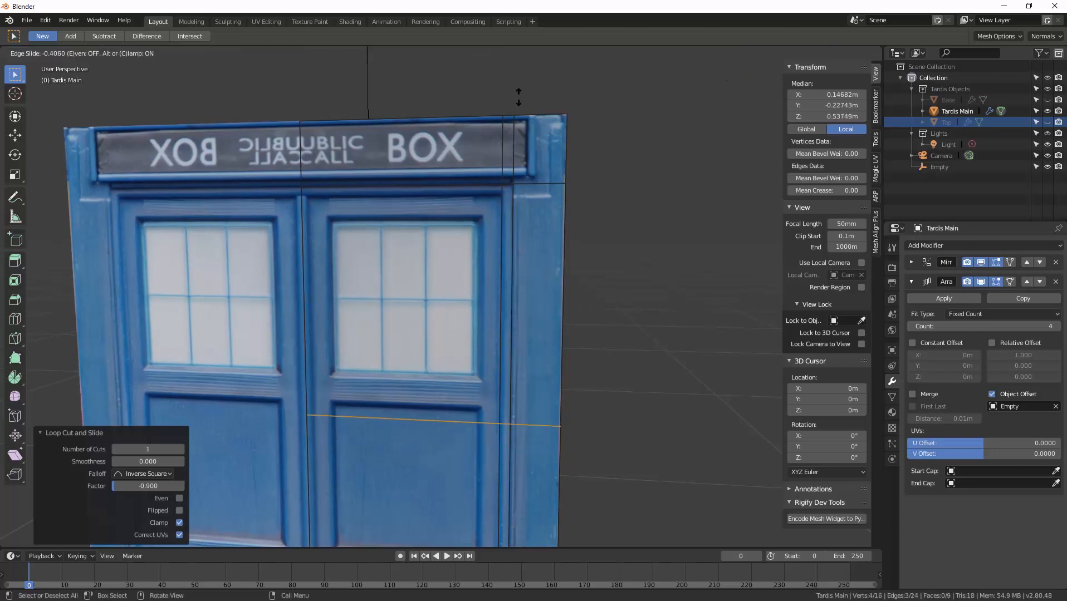
{"action": "left_click", "coordinate": [549, 381]}
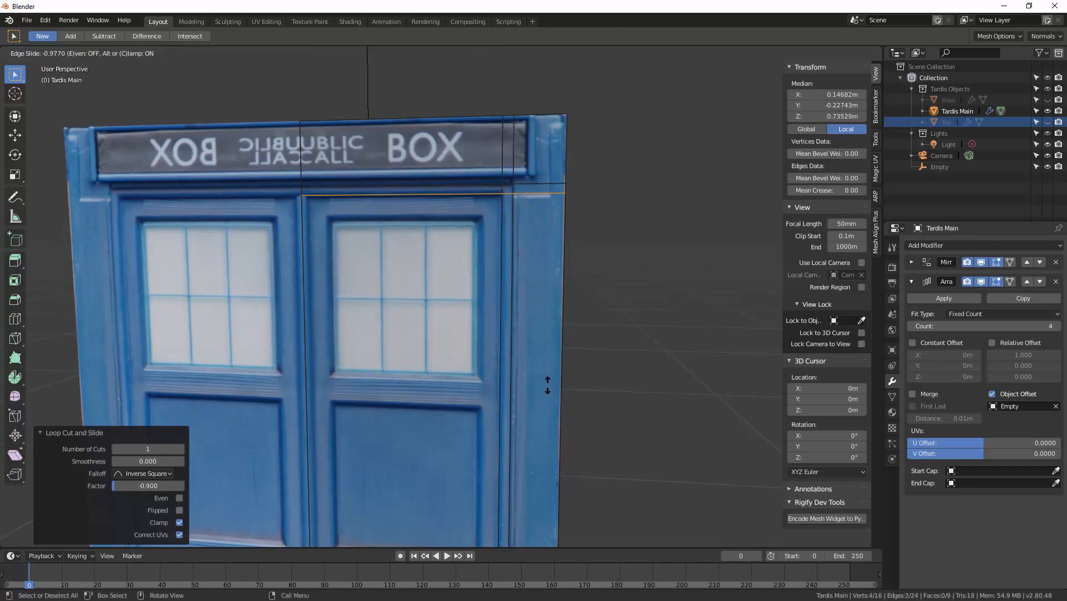
{"action": "left_click", "coordinate": [547, 387]}
Step: Select the narrow faces above and beside the door, including the corner, and separate the selection into its own object
{"action": "key", "text": "3"}
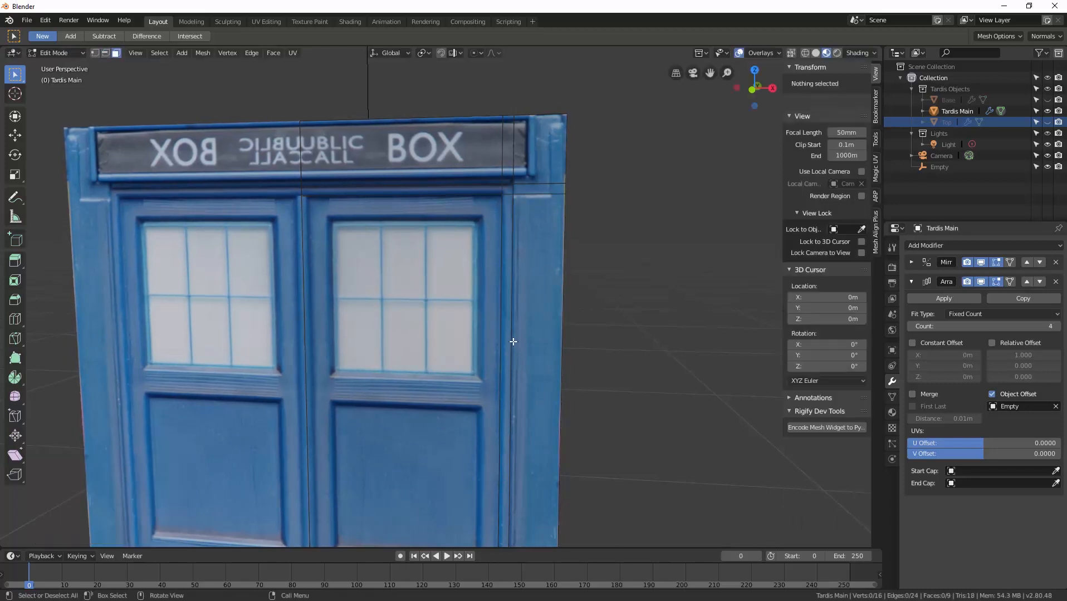
{"action": "left_click", "coordinate": [508, 191]}
{"action": "left_click", "coordinate": [509, 206], "text": "shift"}
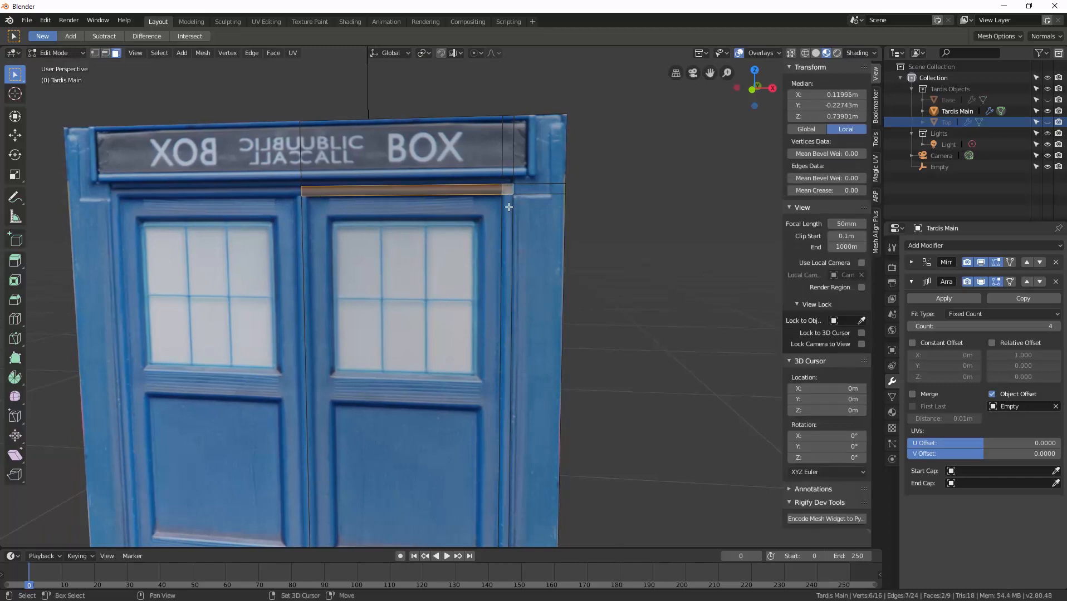
{"action": "scroll", "coordinate": [508, 223], "scroll_direction": "down", "scroll_amount": 4}
{"action": "middle_click_drag", "start_coordinate": [507, 284], "coordinate": [490, 240], "text": "shift"}
{"action": "scroll", "coordinate": [509, 321], "scroll_direction": "up", "scroll_amount": 3}
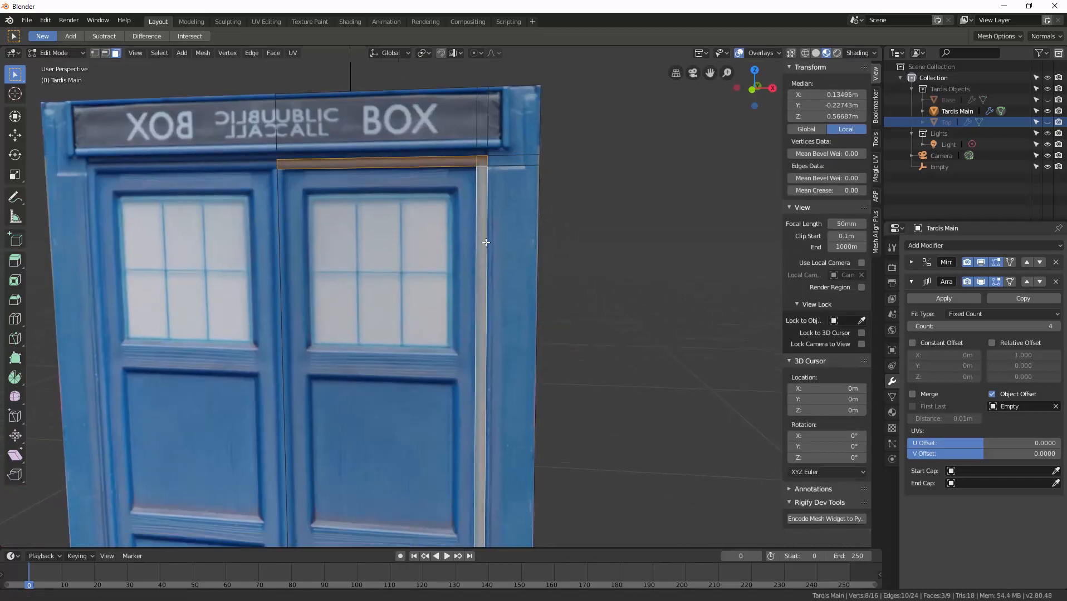
{"action": "key", "text": "p"}
{"action": "left_click", "coordinate": [490, 240]}
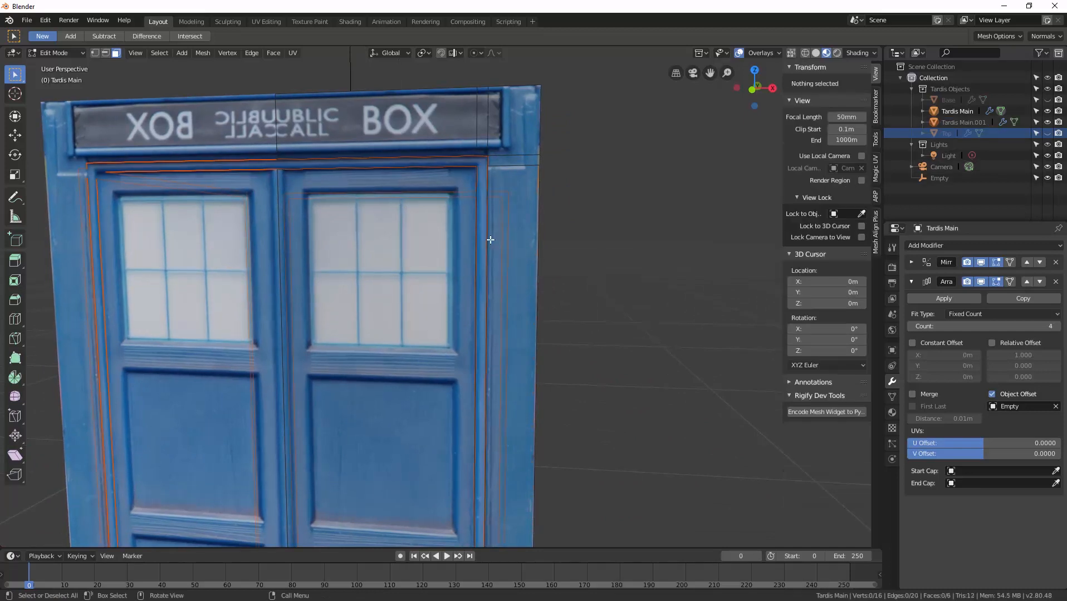
Step: Return to Object Mode, rename the separated frame object Door Frame, and hide it in the viewport
{"action": "key", "text": "ctrl+Tab"}
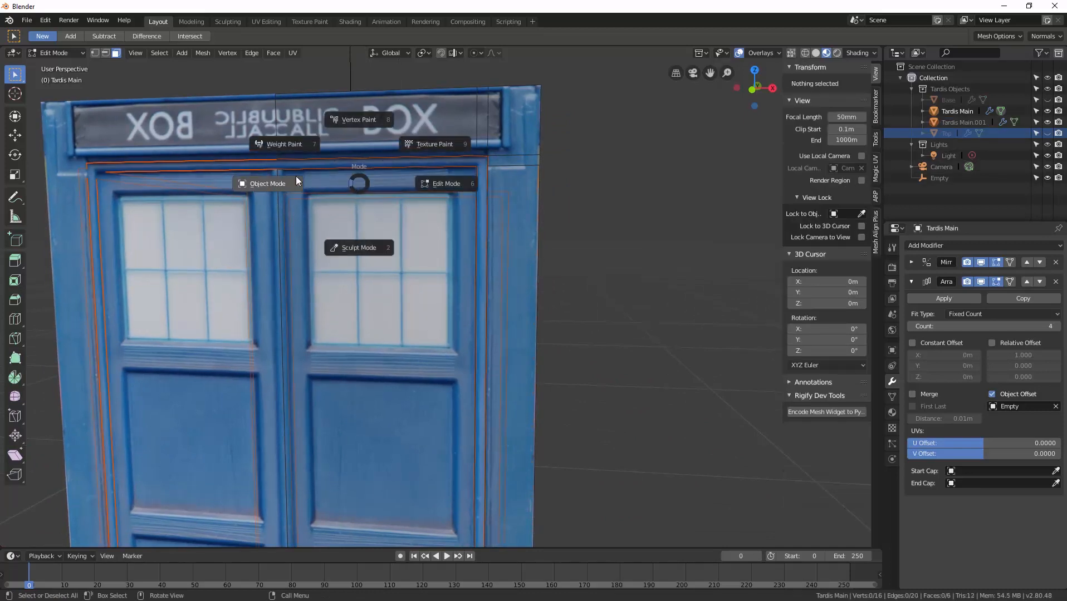
{"action": "left_click", "coordinate": [312, 186]}
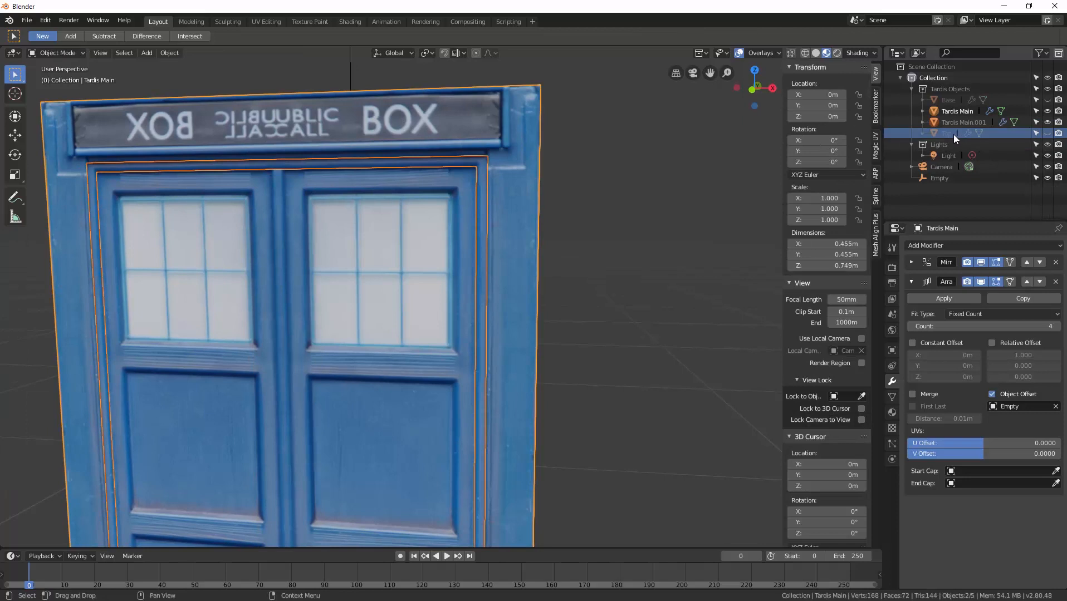
{"action": "left_click", "coordinate": [960, 122]}
{"action": "double_click", "coordinate": [969, 122]}
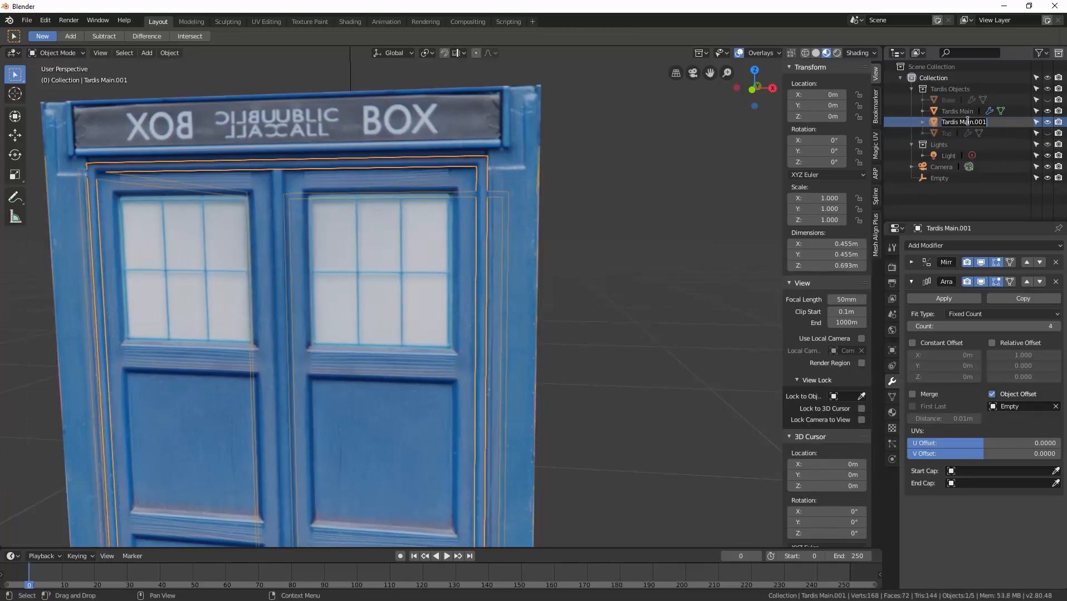
{"action": "type", "text": "Door Frame"}
{"action": "key", "text": "Return"}
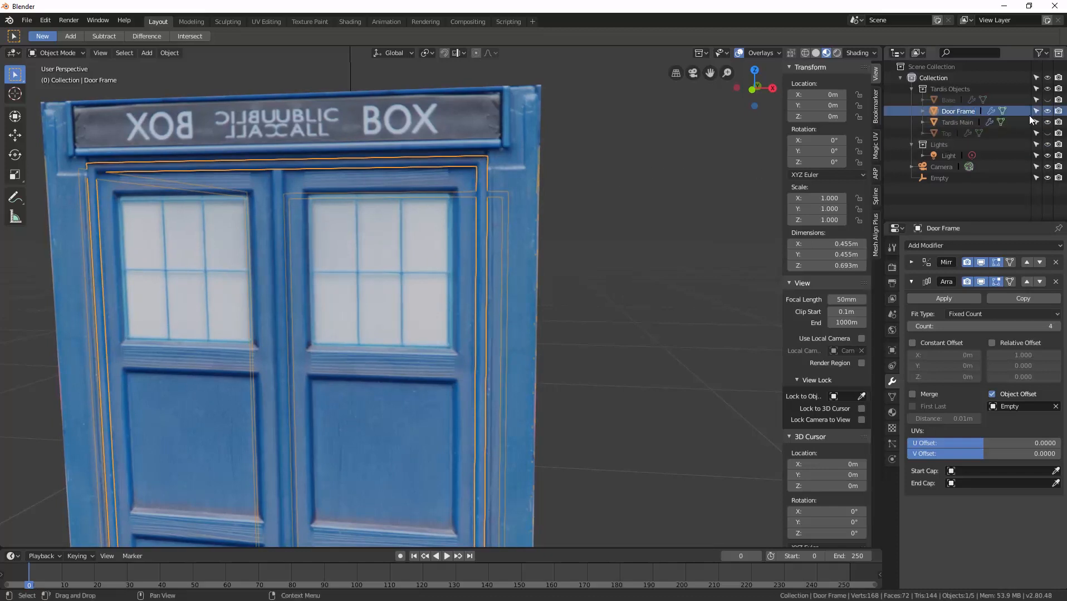
{"action": "left_click", "coordinate": [1047, 111]}
Step: Select the remaining Tardis Main body and enter Edit Mode on it
{"action": "middle_click_drag", "start_coordinate": [557, 207], "coordinate": [592, 137], "text": "shift"}
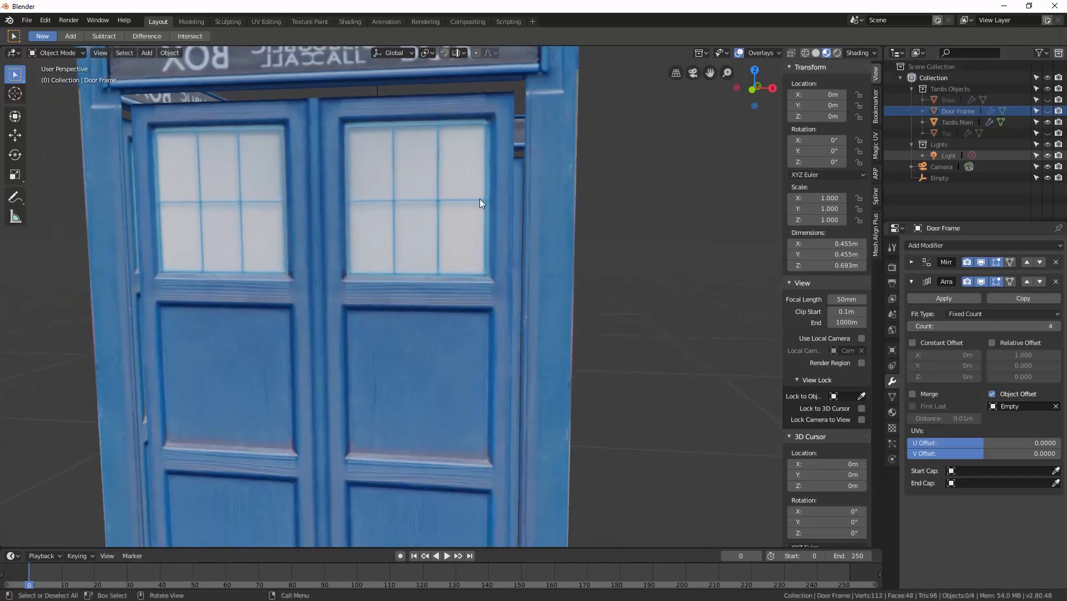
{"action": "key", "text": "ctrl+Tab"}
{"action": "left_click", "coordinate": [452, 196]}
{"action": "key", "text": "ctrl+Tab"}
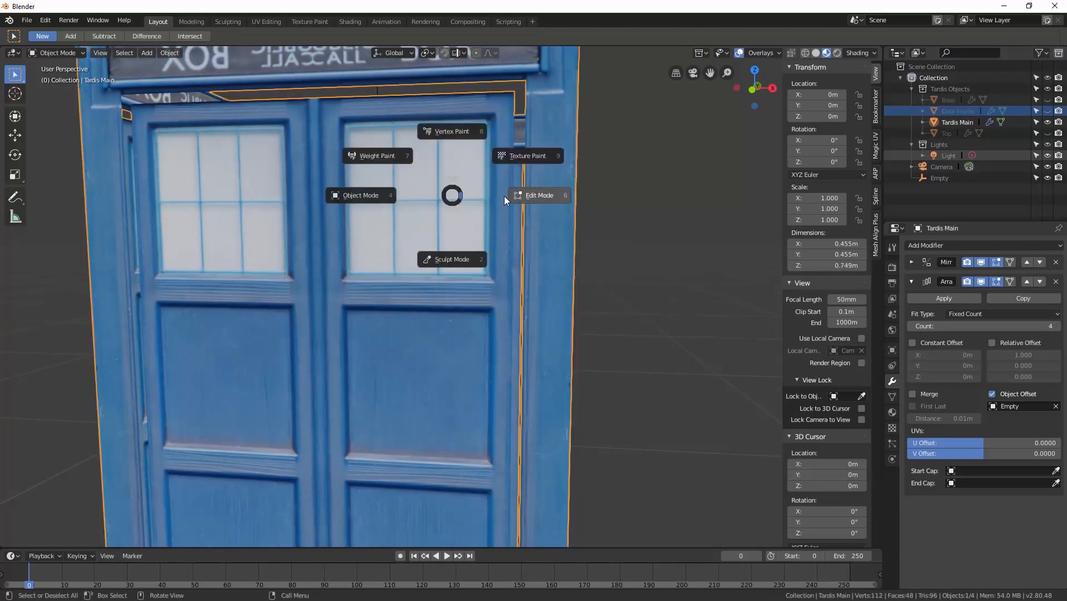
{"action": "left_click", "coordinate": [504, 197]}
{"action": "middle_click_drag", "start_coordinate": [420, 166], "coordinate": [420, 177]}
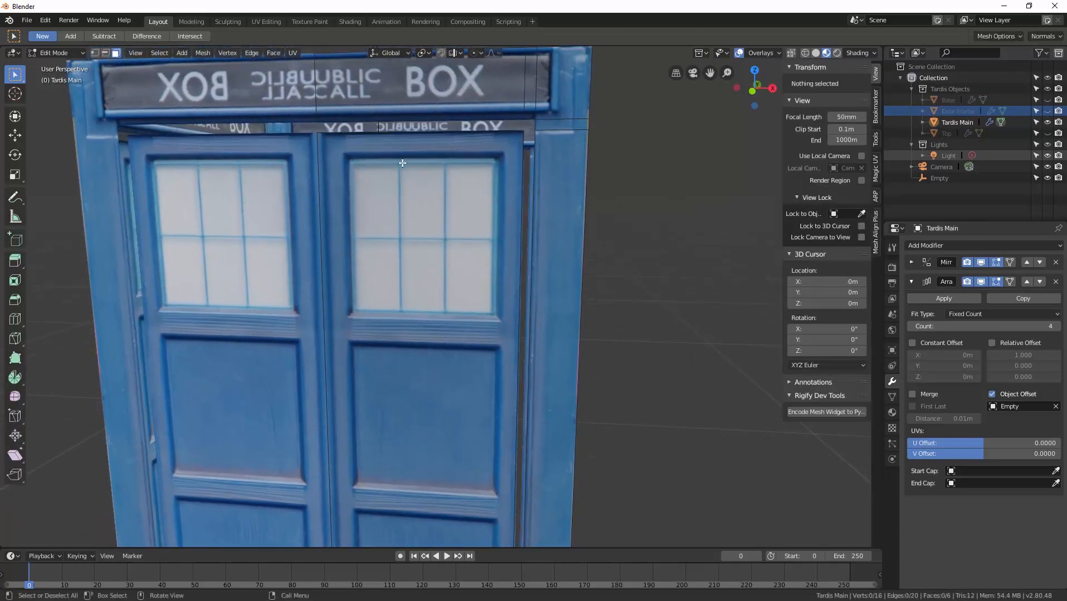
Step: Select the tall door face, separate it from Tardis Main into its own object, and return to Object Mode
{"action": "left_click", "coordinate": [448, 194]}
{"action": "scroll", "coordinate": [474, 205], "scroll_direction": "down", "scroll_amount": 2}
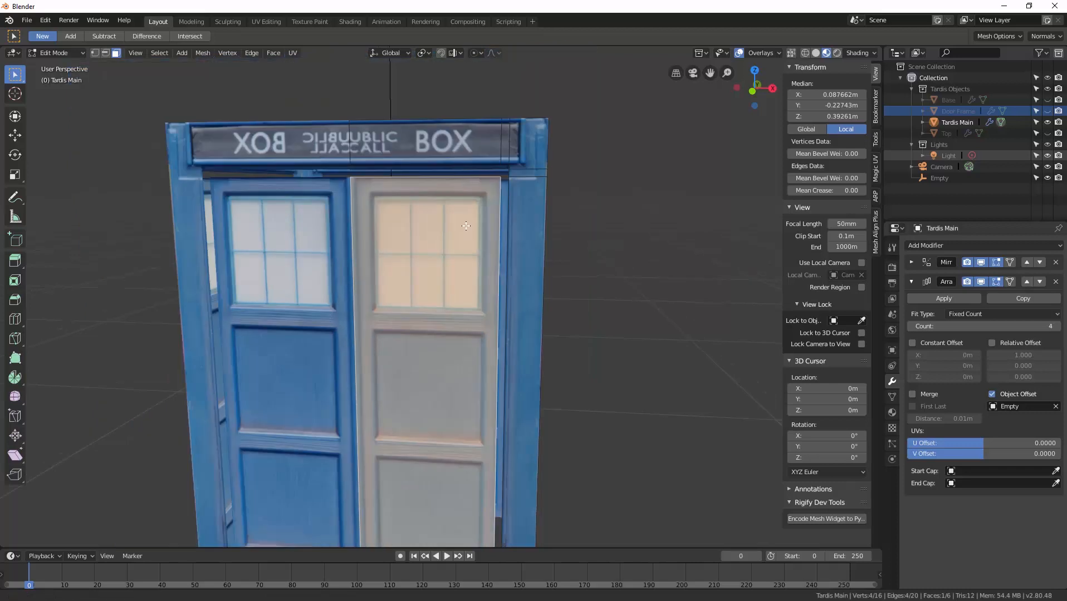
{"action": "middle_click_drag", "start_coordinate": [463, 284], "coordinate": [458, 160], "text": "shift"}
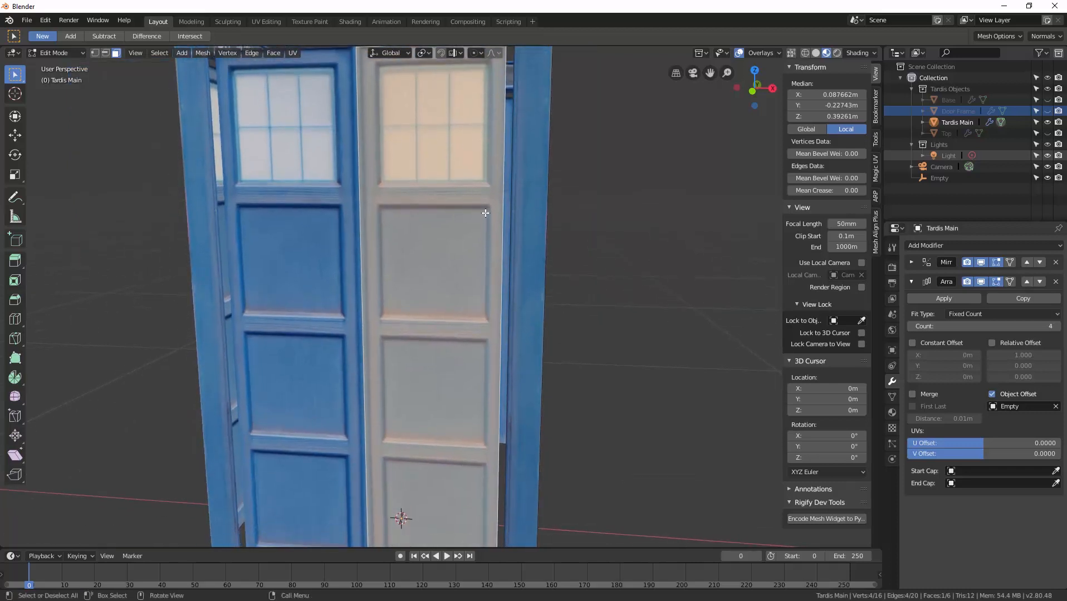
{"action": "key", "text": "p"}
{"action": "left_click", "coordinate": [486, 213]}
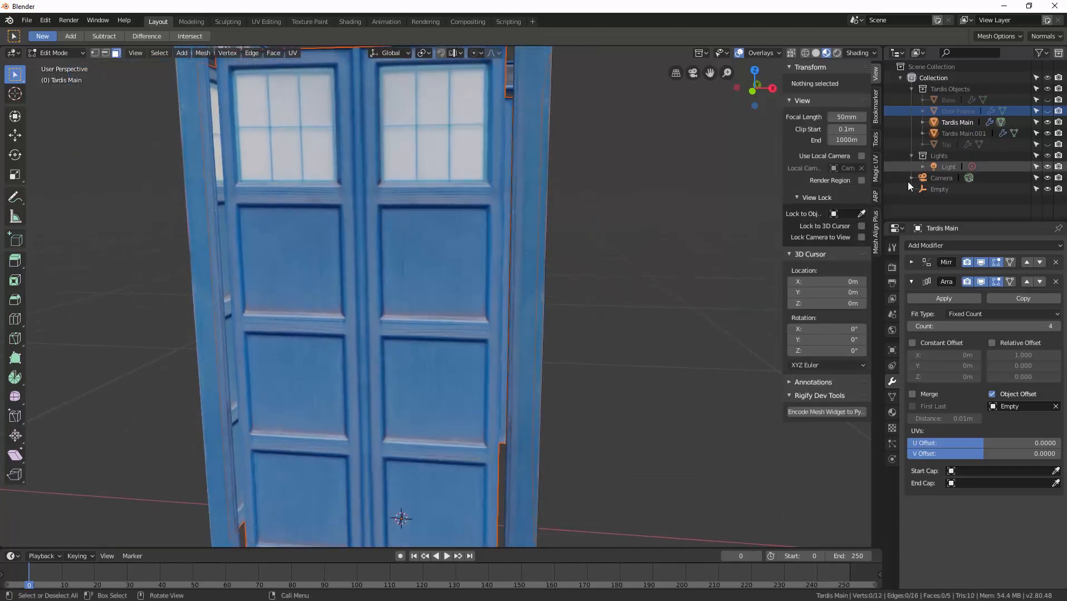
{"action": "key", "text": "ctrl+Tab"}
{"action": "left_click", "coordinate": [533, 244]}
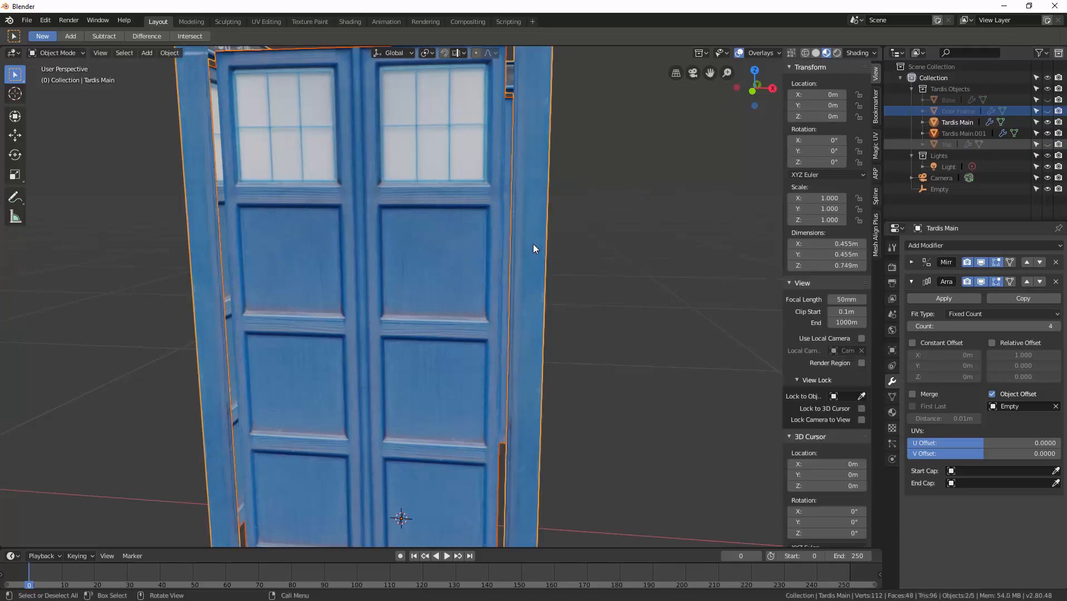
Step: Rename the separated object Tardis Main.001 as Doors and hide it in the viewport
{"action": "double_click", "coordinate": [956, 133]}
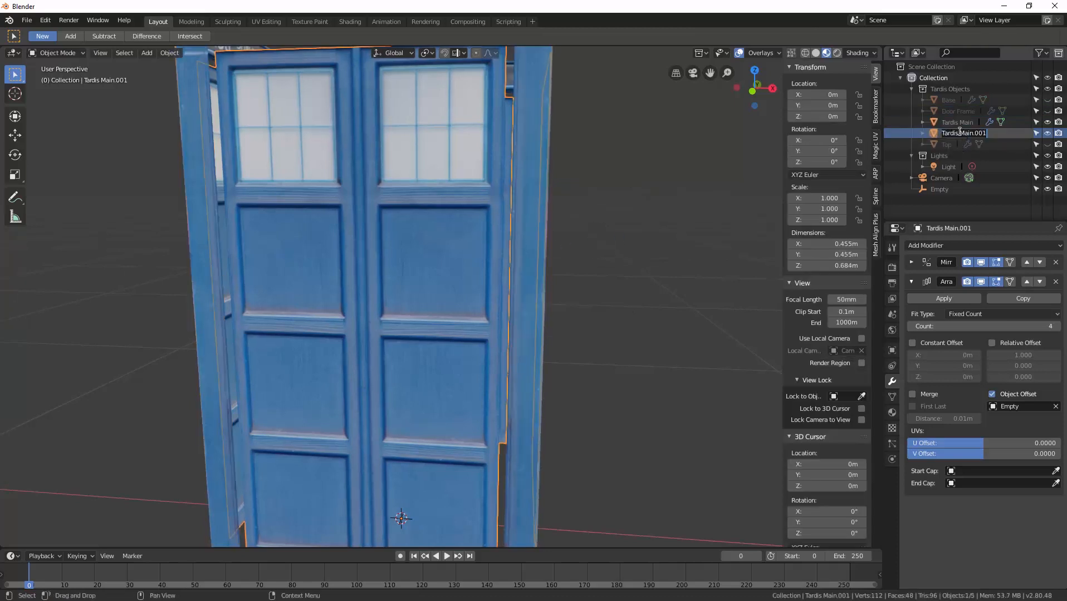
{"action": "type", "text": "Doors"}
{"action": "key", "text": "Return"}
{"action": "middle_click_drag", "start_coordinate": [626, 201], "coordinate": [621, 238], "text": "shift"}
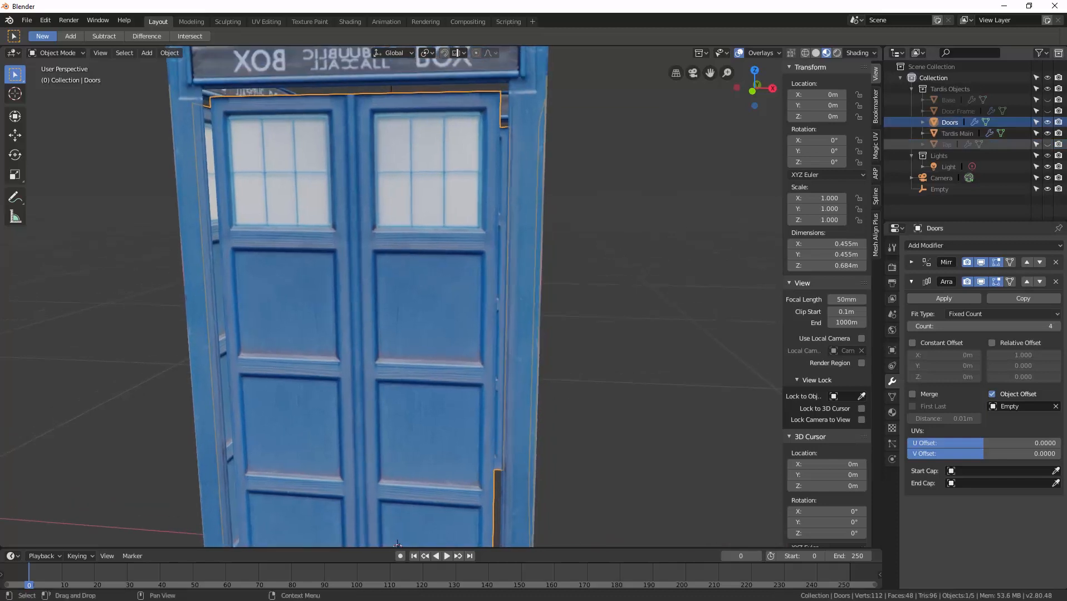
{"action": "left_click", "coordinate": [1048, 122]}
Step: Enter Edit Mode on Tardis Main and dissolve the extra vertical edge across the sign panel near the corner post
{"action": "middle_click_drag", "start_coordinate": [523, 222], "coordinate": [486, 306]}
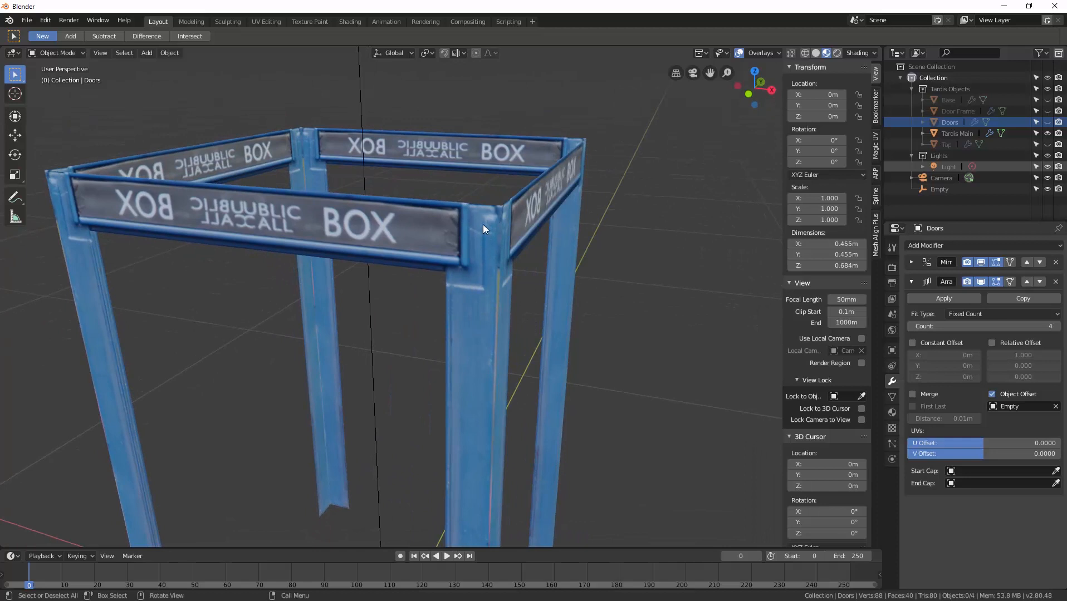
{"action": "middle_click_drag", "start_coordinate": [483, 225], "coordinate": [481, 269]}
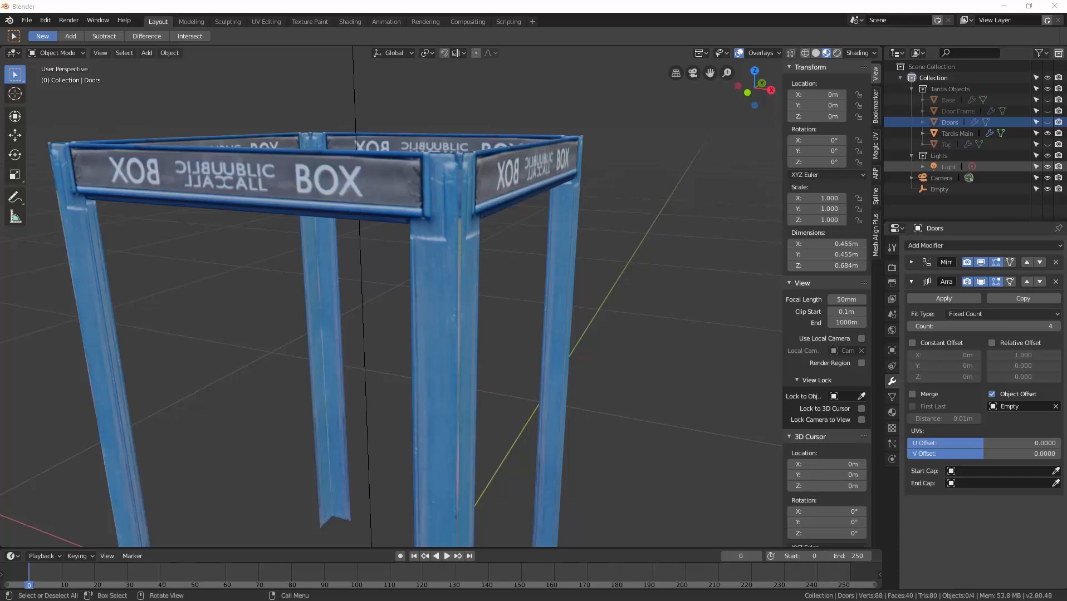
{"action": "middle_click_drag", "start_coordinate": [505, 239], "coordinate": [472, 230]}
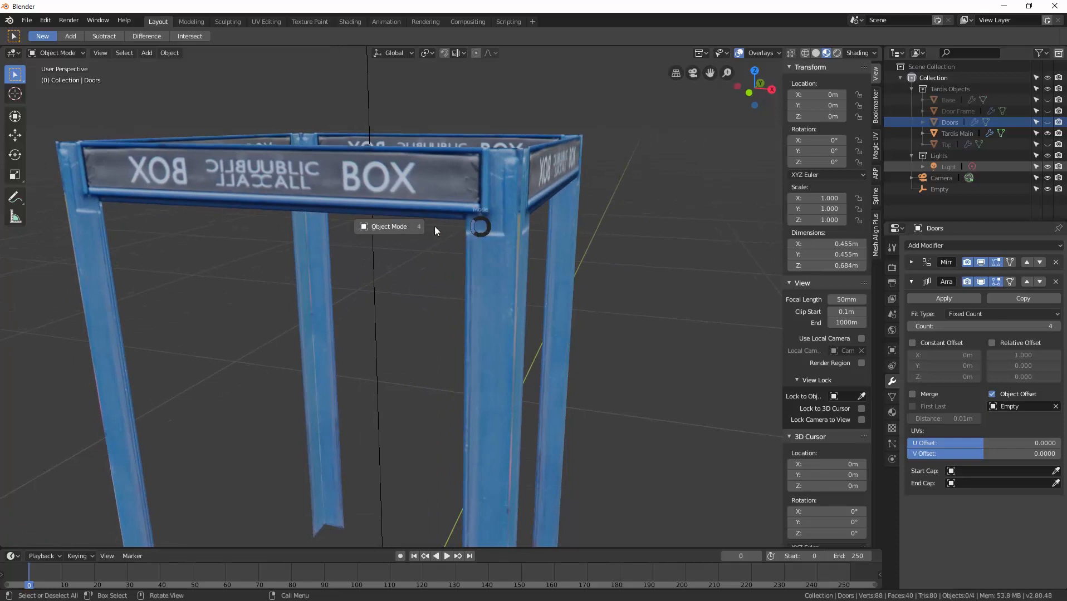
{"action": "left_click", "coordinate": [469, 196]}
{"action": "key", "text": "ctrl+Tab"}
{"action": "left_click", "coordinate": [567, 204]}
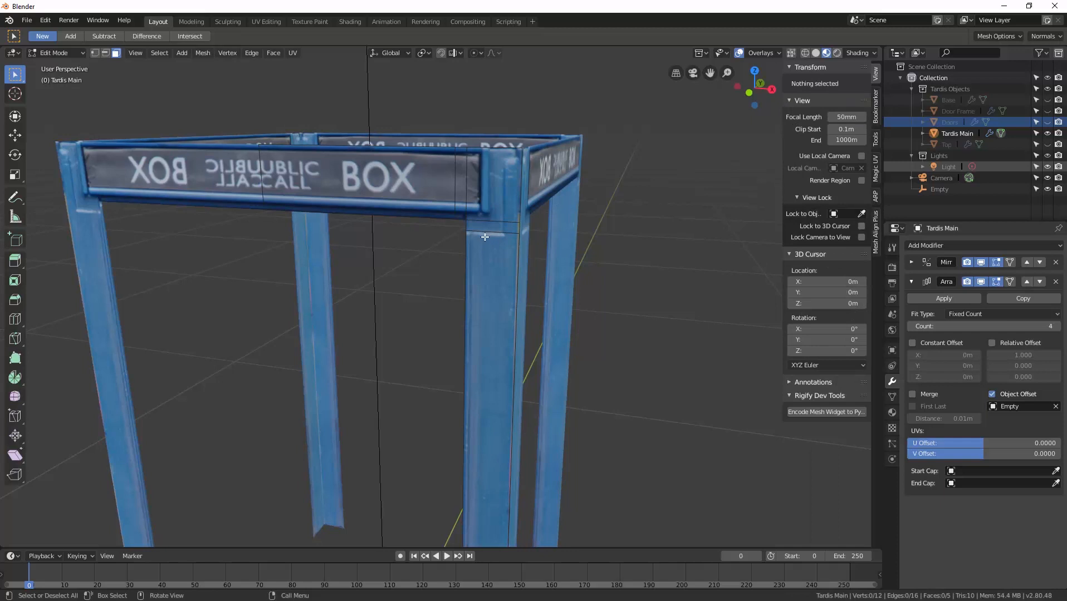
{"action": "key", "text": "2"}
{"action": "left_click", "coordinate": [455, 192]}
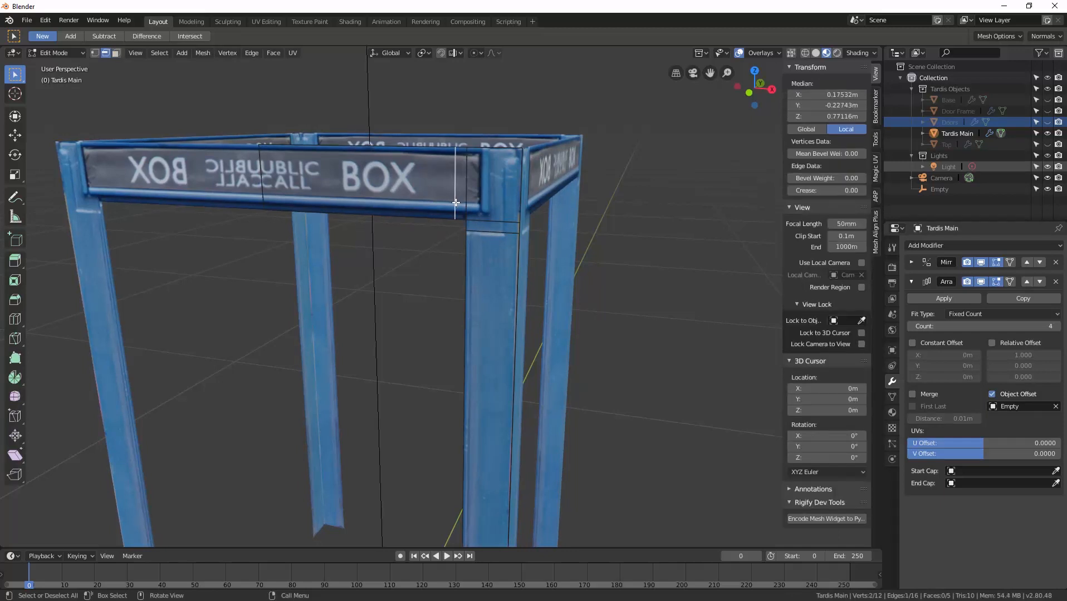
{"action": "key", "text": "x"}
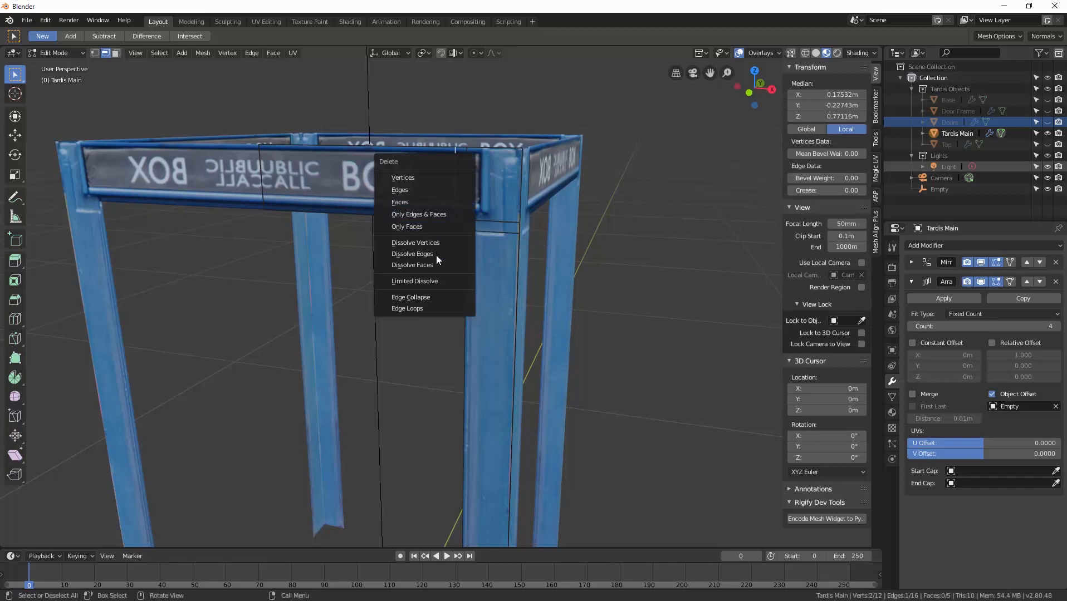
{"action": "left_click", "coordinate": [436, 253]}
Step: Try to dissolve the upper cross edge on the corner post and add a centred vertical loop cut, undoing both
{"action": "middle_click_drag", "start_coordinate": [436, 252], "coordinate": [485, 258]}
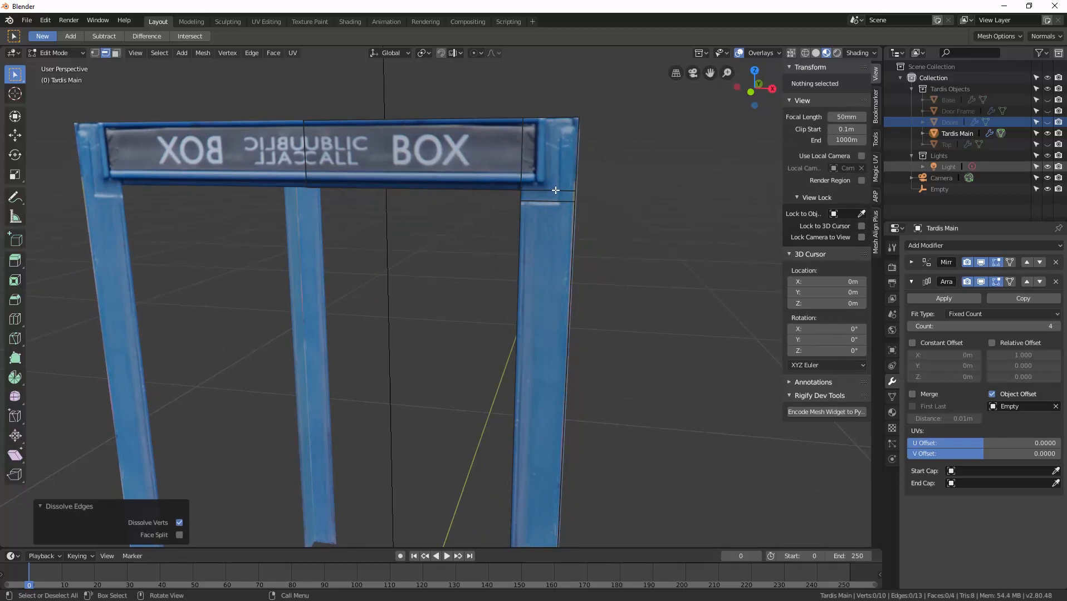
{"action": "left_click", "coordinate": [556, 190]}
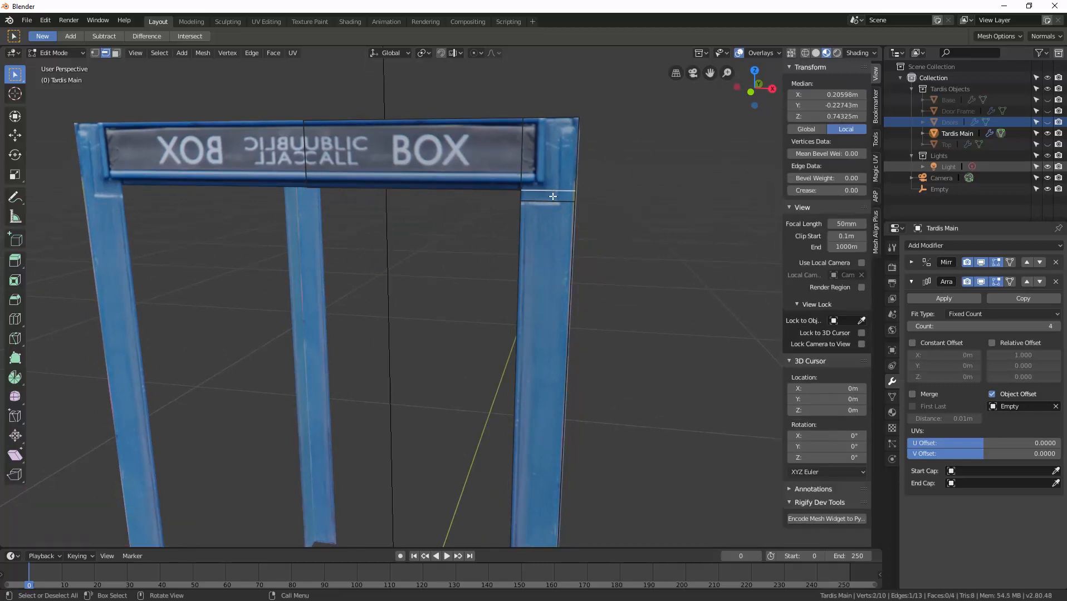
{"action": "key", "text": "x"}
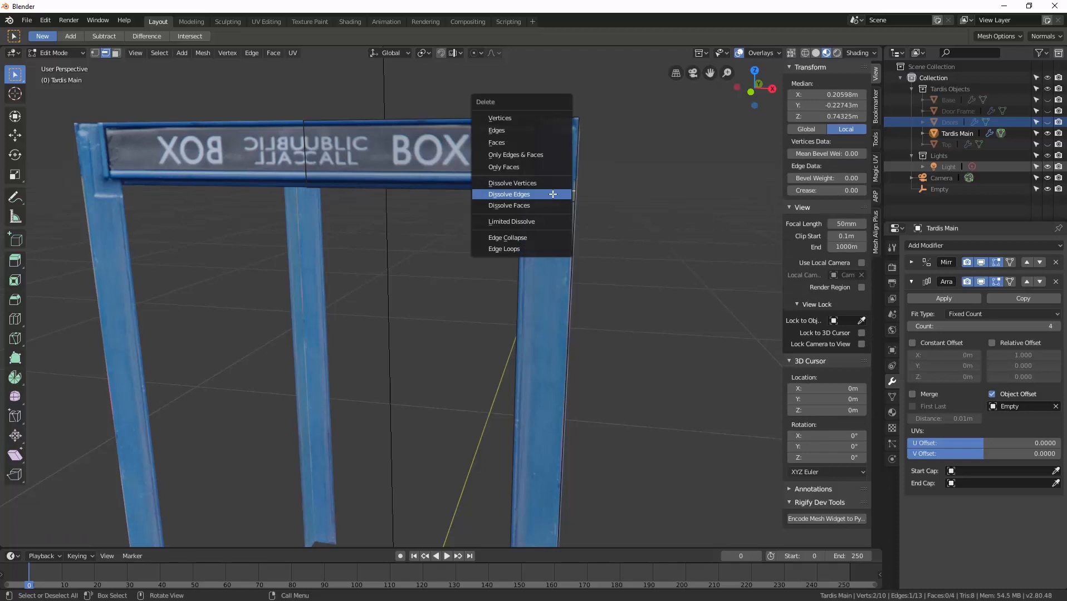
{"action": "left_click", "coordinate": [553, 194]}
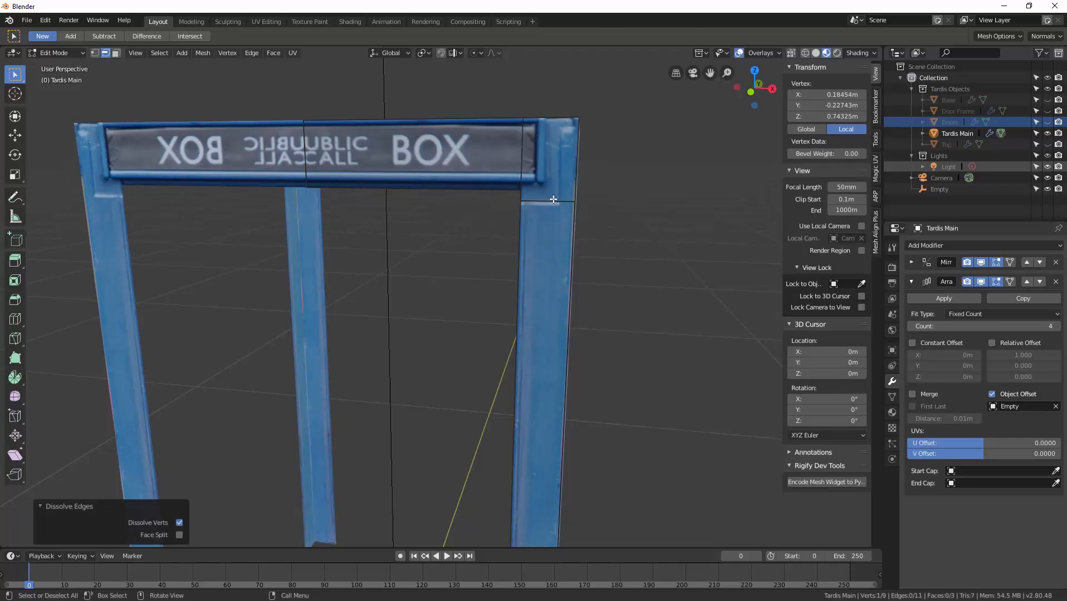
{"action": "key", "text": "ctrl+r"}
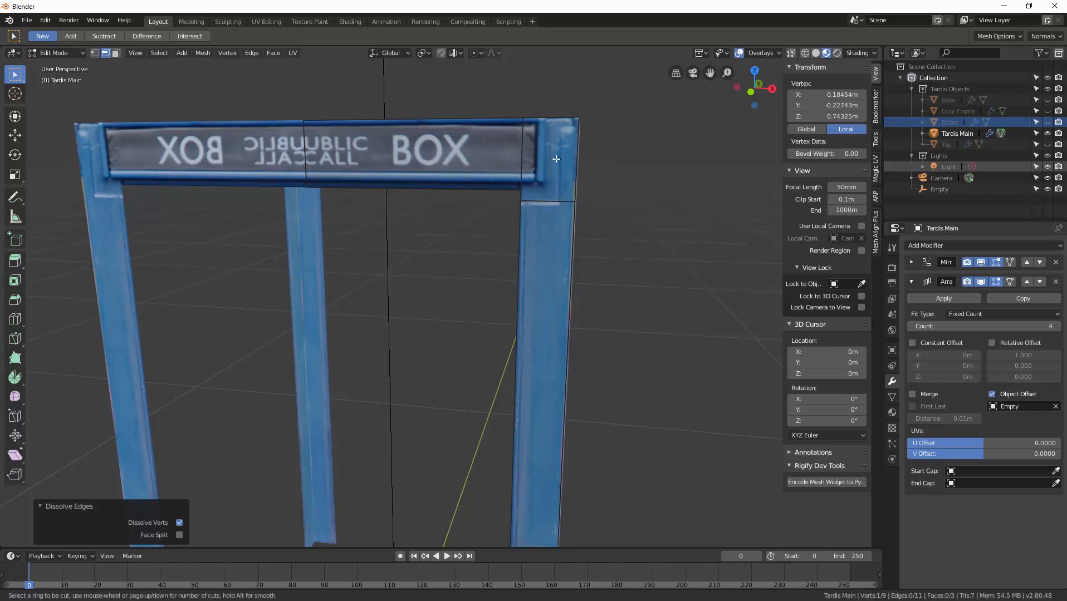
{"action": "left_click", "coordinate": [547, 197]}
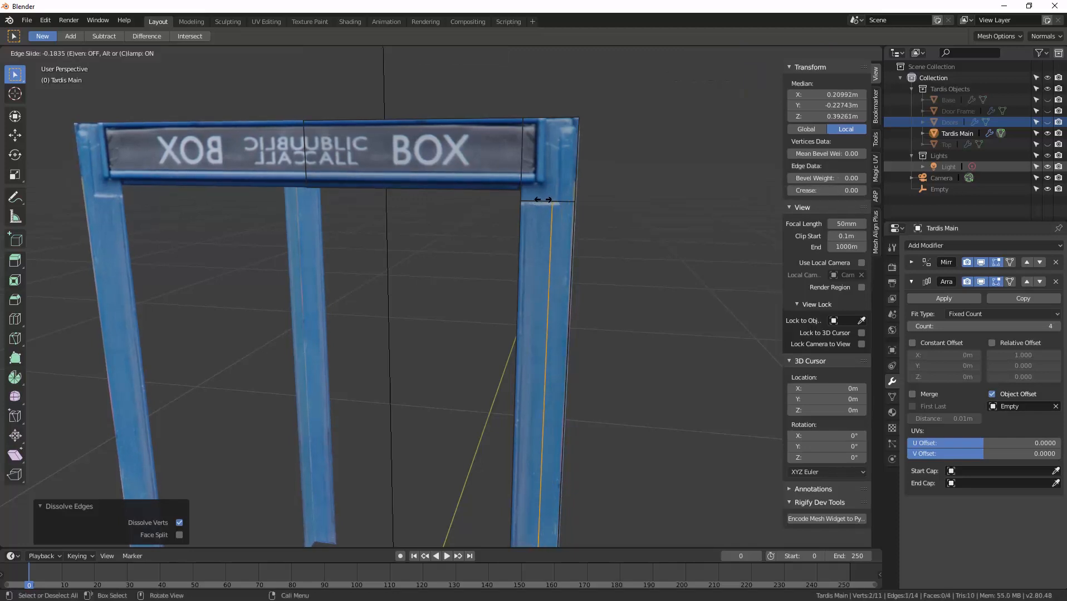
{"action": "right_click", "coordinate": [557, 203]}
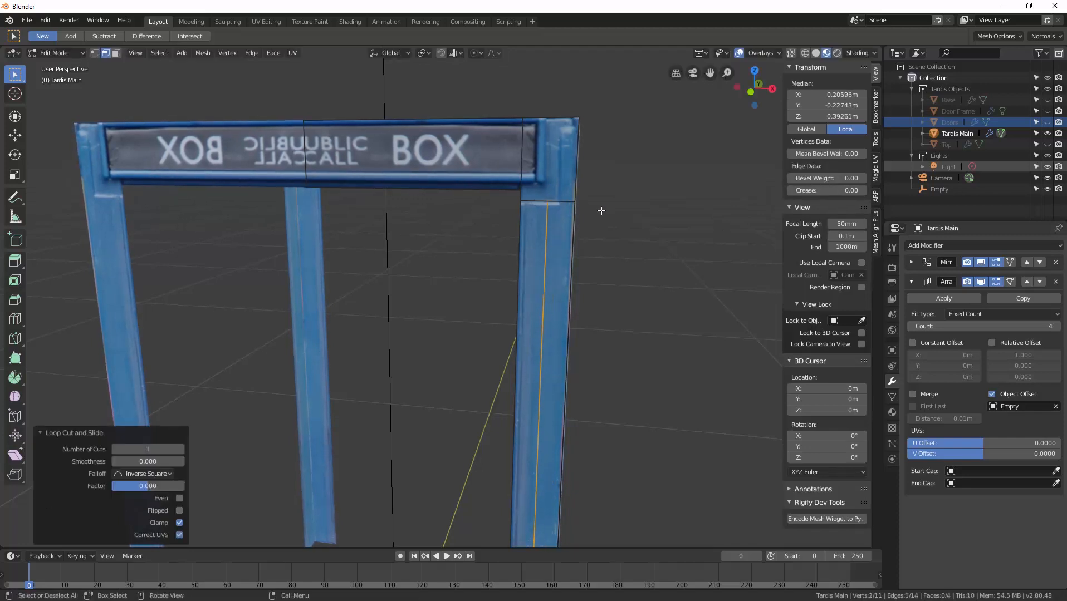
{"action": "key", "text": "ctrl+z"}
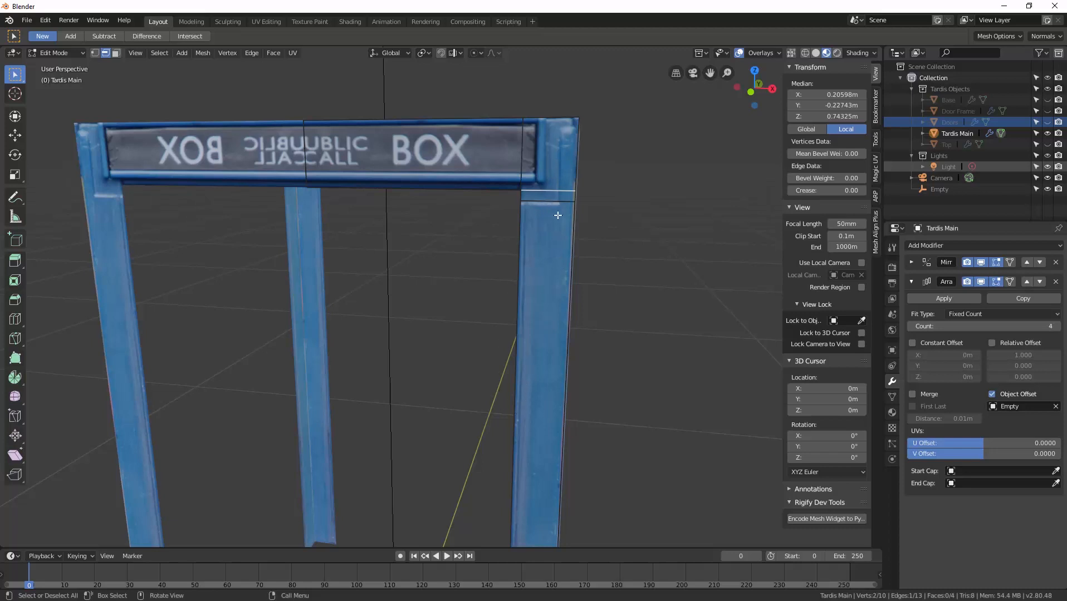
Step: Add a vertical loop cut down the corner post at factor -0.387 and a horizontal one near the sign's upper edge at factor -0.741
{"action": "key", "text": "ctrl+r"}
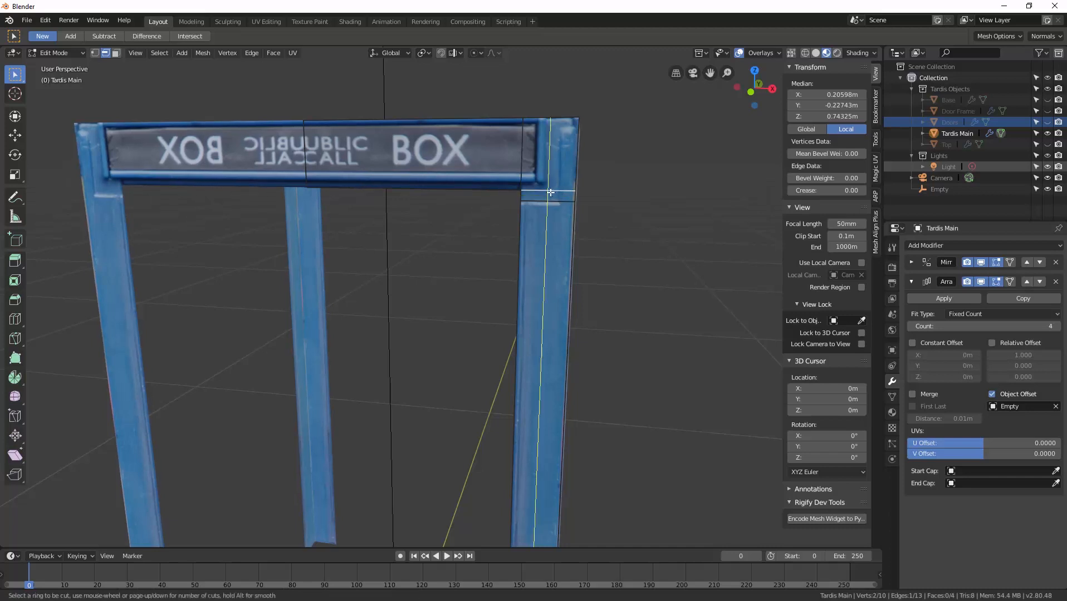
{"action": "left_click", "coordinate": [550, 192]}
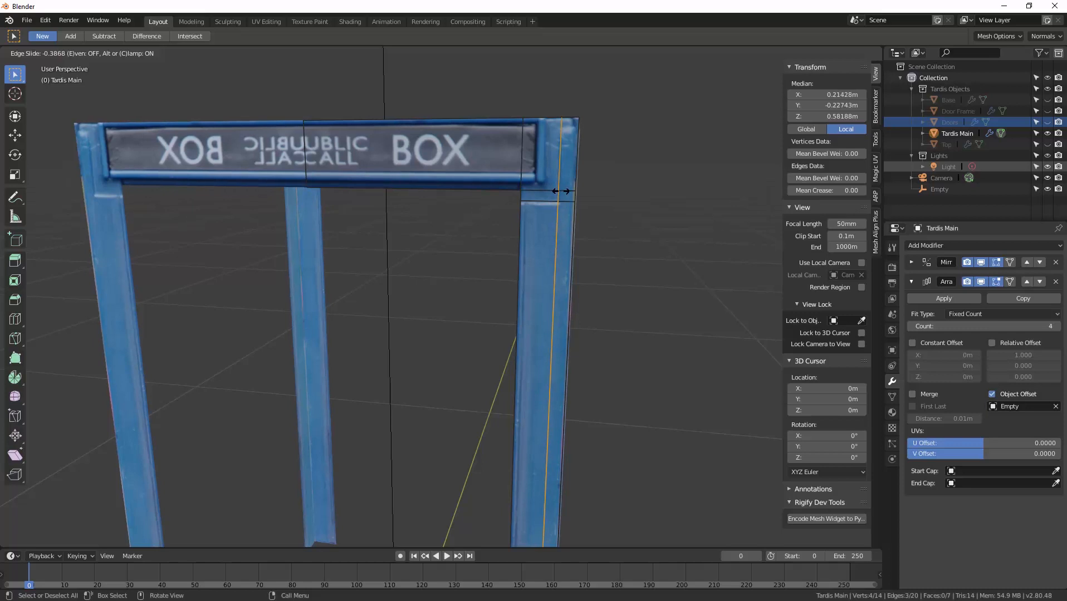
{"action": "left_click", "coordinate": [561, 192]}
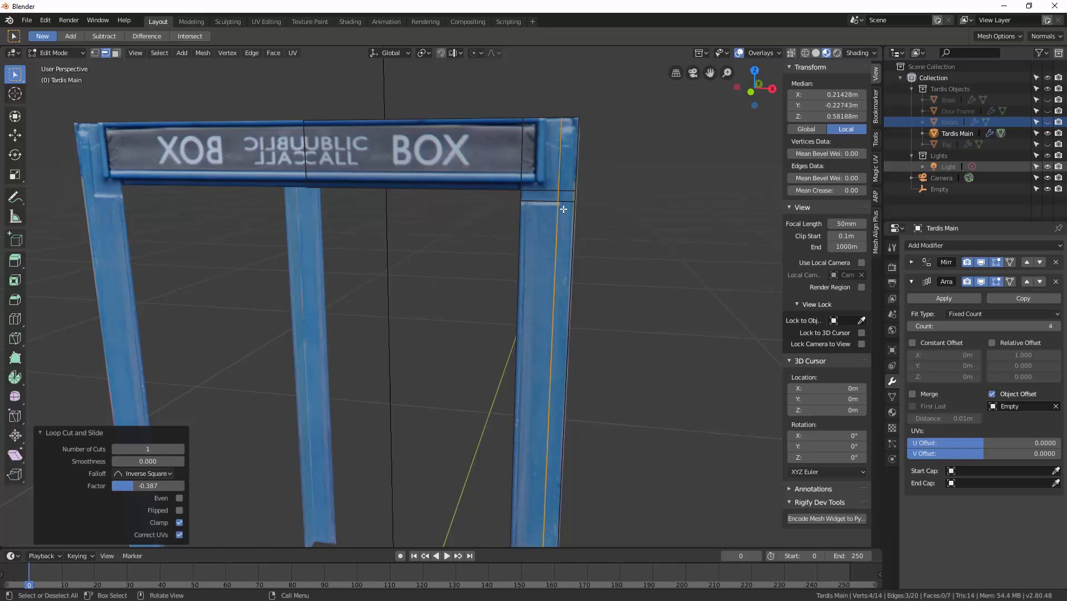
{"action": "key", "text": "ctrl+r"}
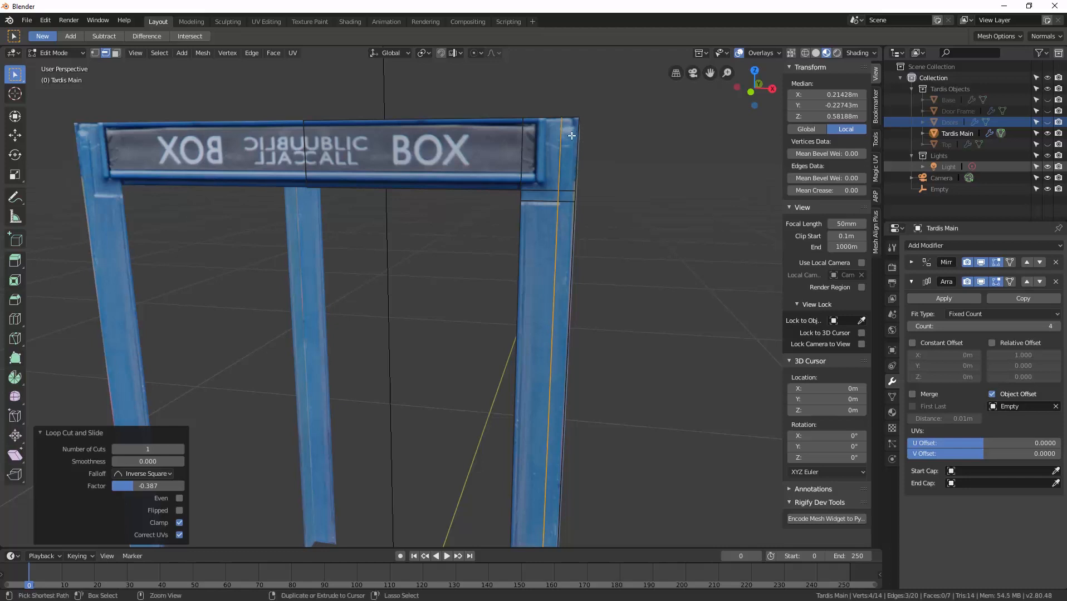
{"action": "left_click", "coordinate": [571, 123]}
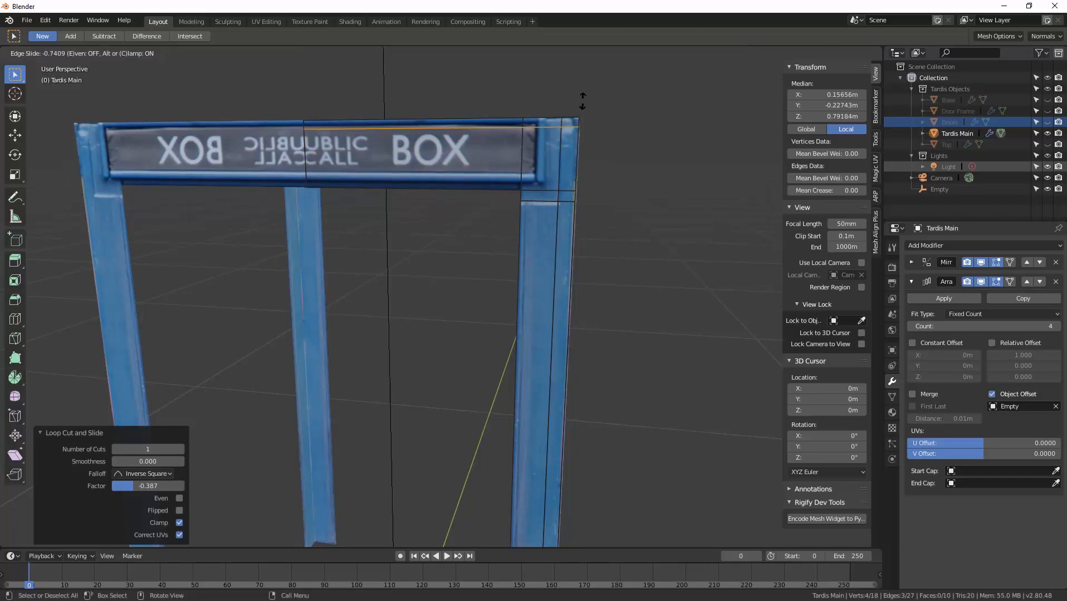
{"action": "left_click", "coordinate": [582, 100]}
Step: Select the sign panel face, its upper strip and the adjoining post-top faces, and extrude them inward by about 0.009 m
{"action": "middle_click_drag", "start_coordinate": [588, 162], "coordinate": [590, 167]}
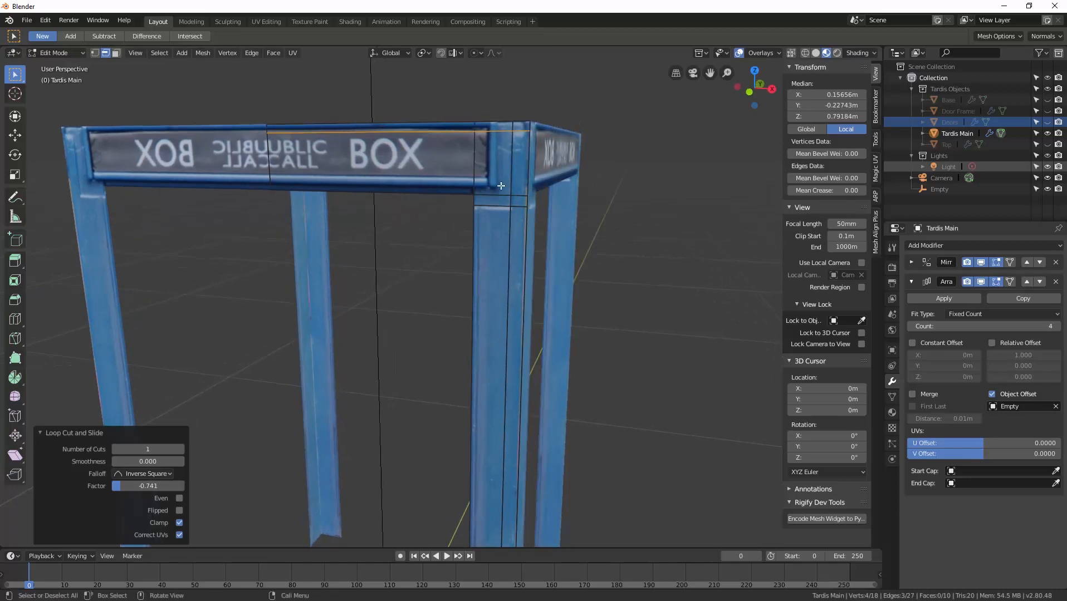
{"action": "key", "text": "3"}
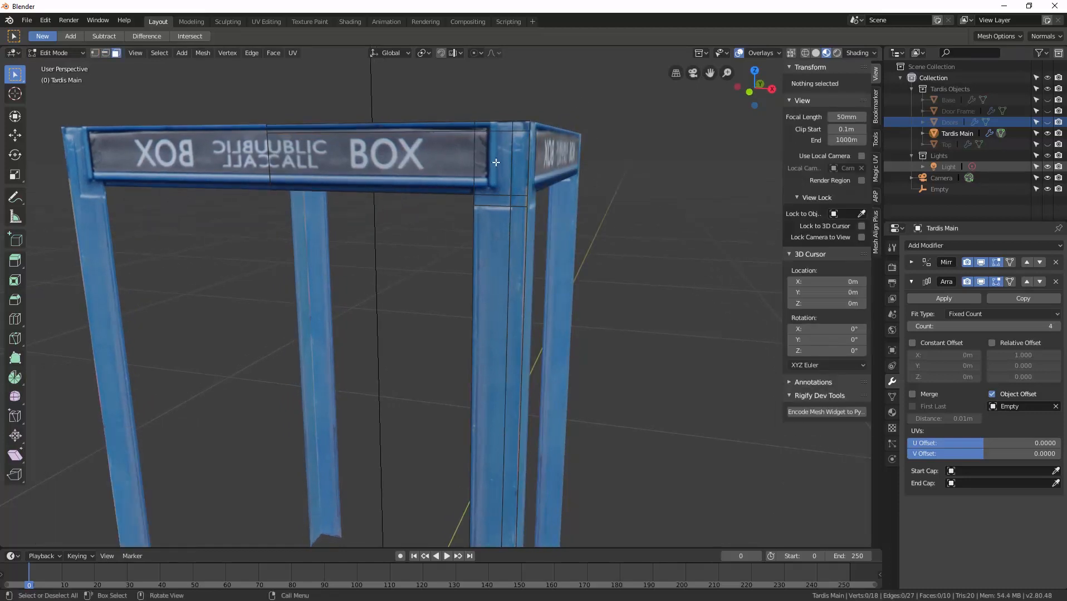
{"action": "left_click", "coordinate": [493, 127]}
{"action": "left_click", "coordinate": [454, 129], "text": "shift"}
{"action": "left_click", "coordinate": [491, 193], "text": "shift"}
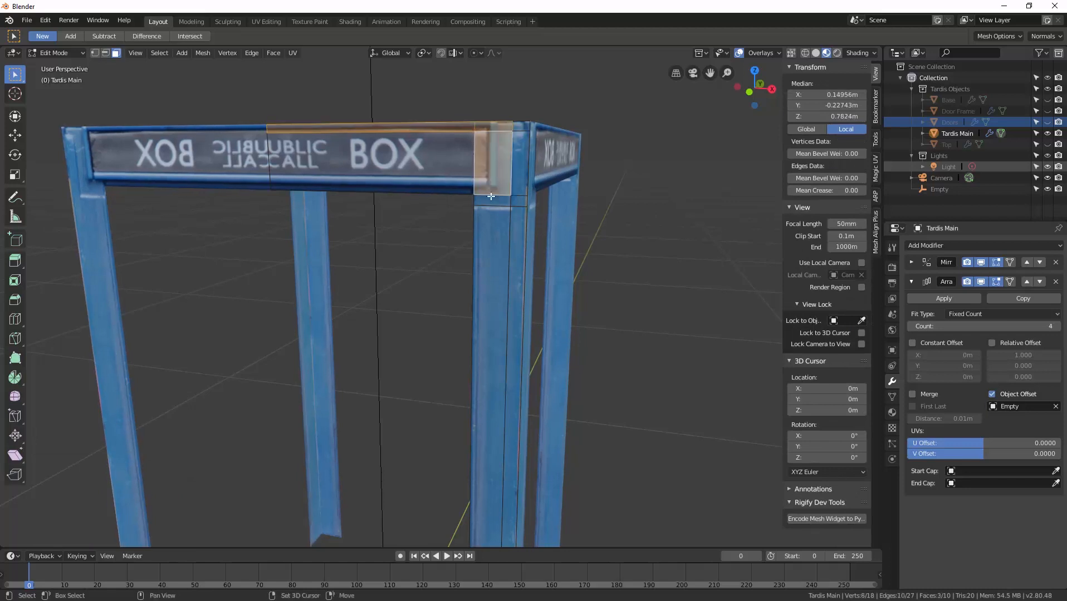
{"action": "left_click", "coordinate": [485, 200], "text": "shift"}
{"action": "left_click", "coordinate": [455, 189], "text": "shift"}
{"action": "middle_click_drag", "start_coordinate": [456, 190], "coordinate": [494, 200]}
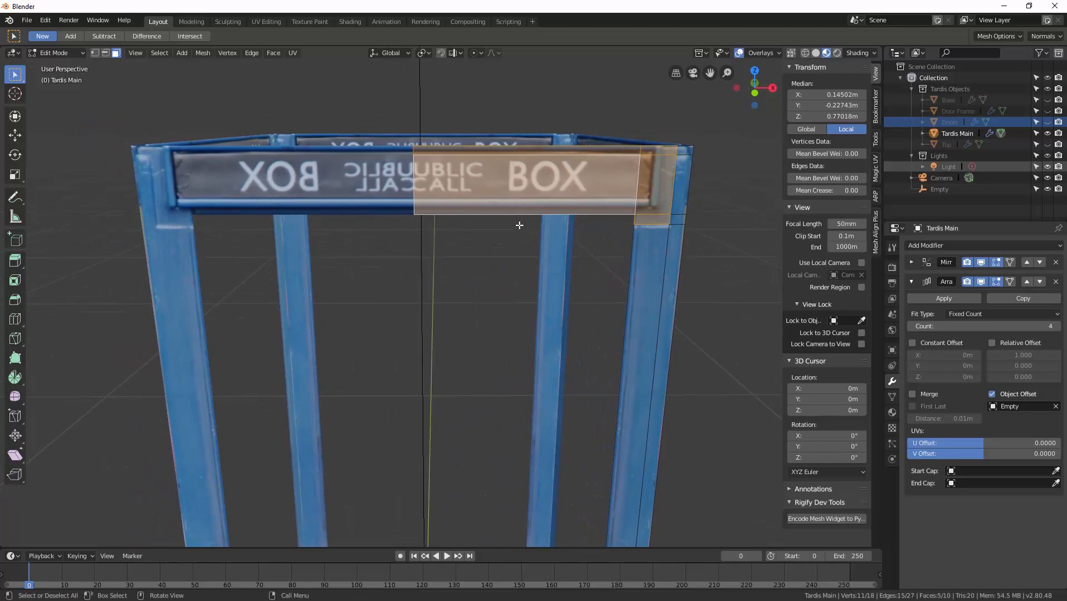
{"action": "key", "text": "e"}
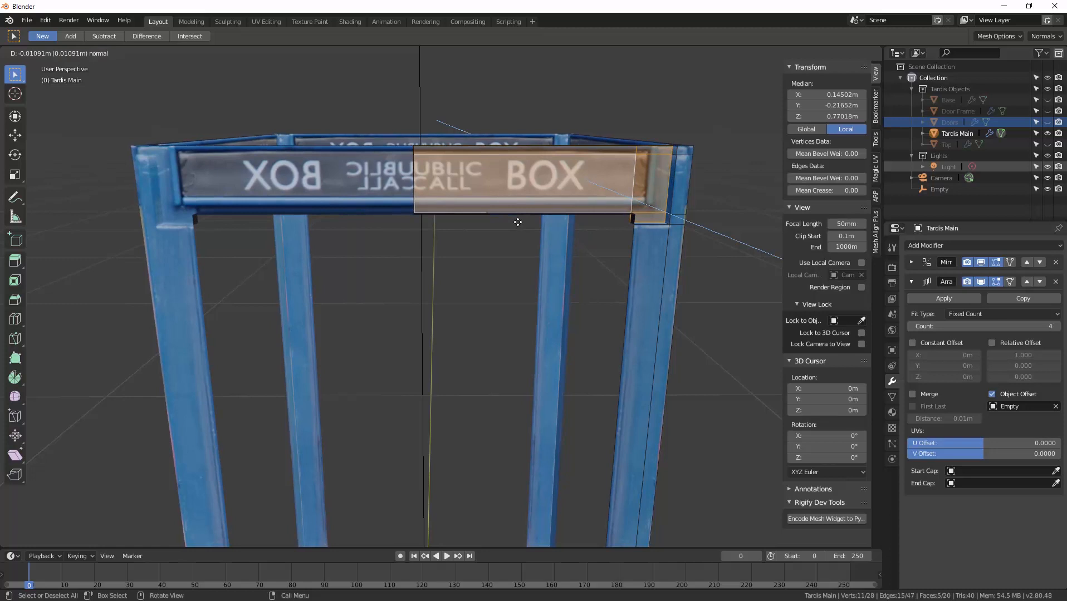
{"action": "left_click", "coordinate": [518, 224]}
Step: Delete the extrusion's unneeded side faces along the sign's underside, its centre end, its upper rim and the post's inner side
{"action": "middle_click_drag", "start_coordinate": [526, 232], "coordinate": [433, 255]}
{"action": "scroll", "coordinate": [424, 252], "scroll_direction": "up", "scroll_amount": 1}
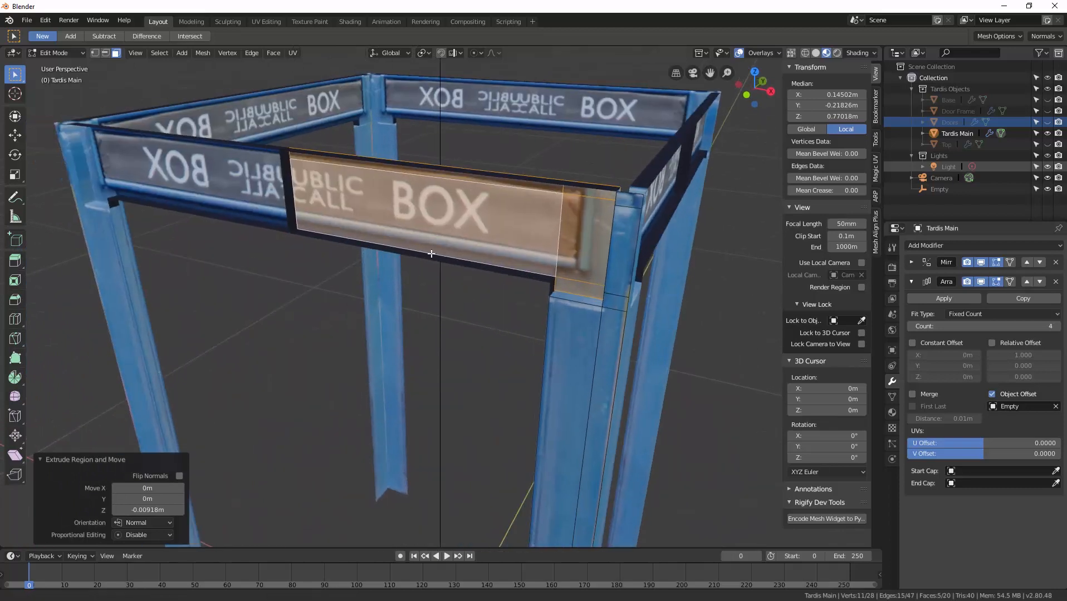
{"action": "key", "text": "a"}
{"action": "key", "text": "a"}
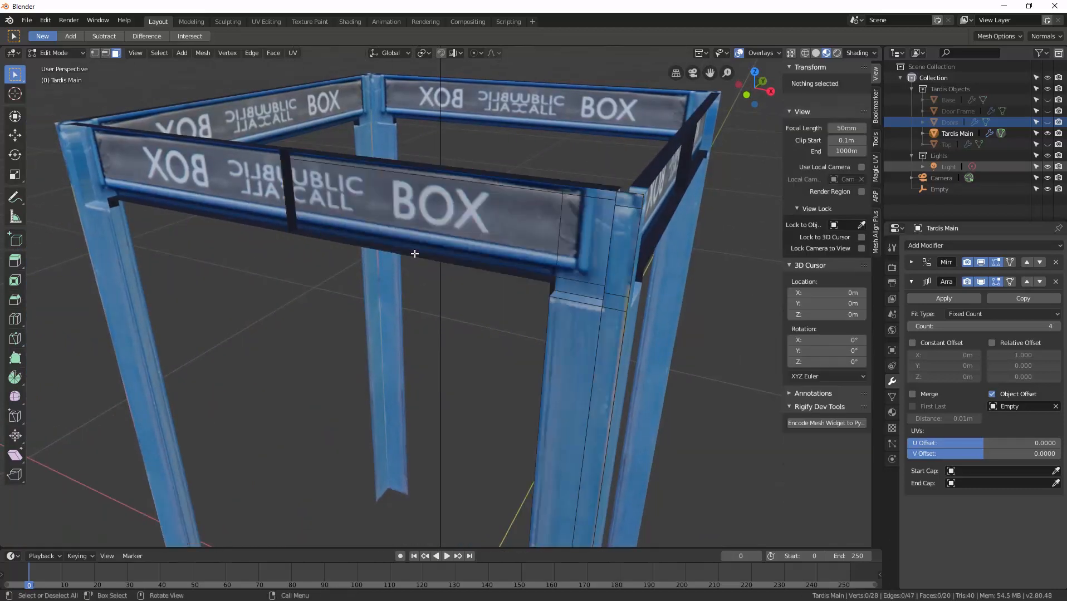
{"action": "left_click", "coordinate": [413, 254]}
{"action": "left_click", "coordinate": [288, 207], "text": "shift"}
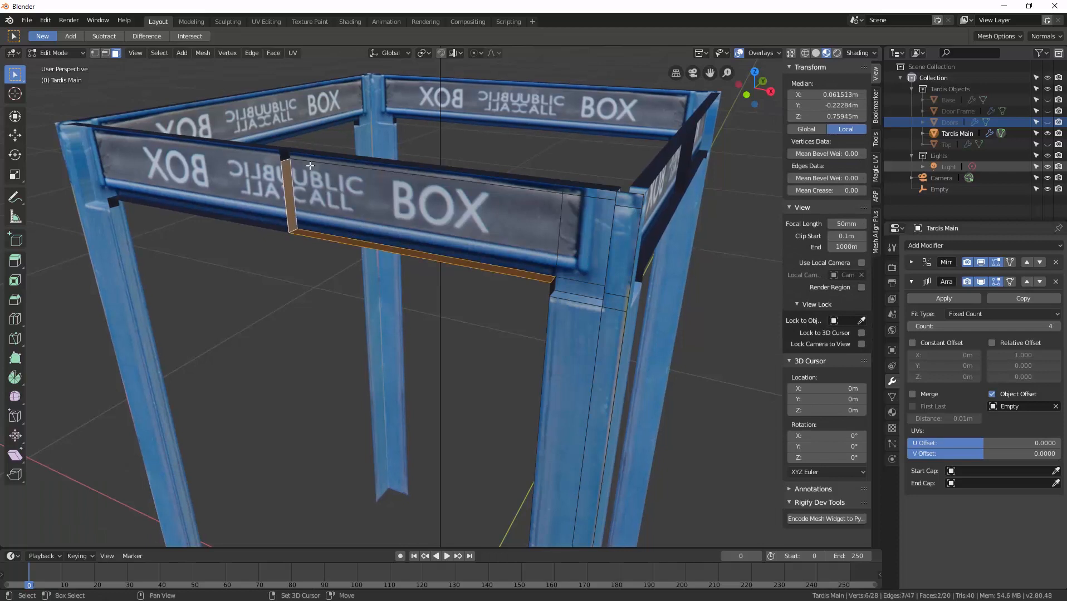
{"action": "left_click", "coordinate": [284, 157], "text": "shift"}
{"action": "left_click", "coordinate": [301, 154], "text": "shift"}
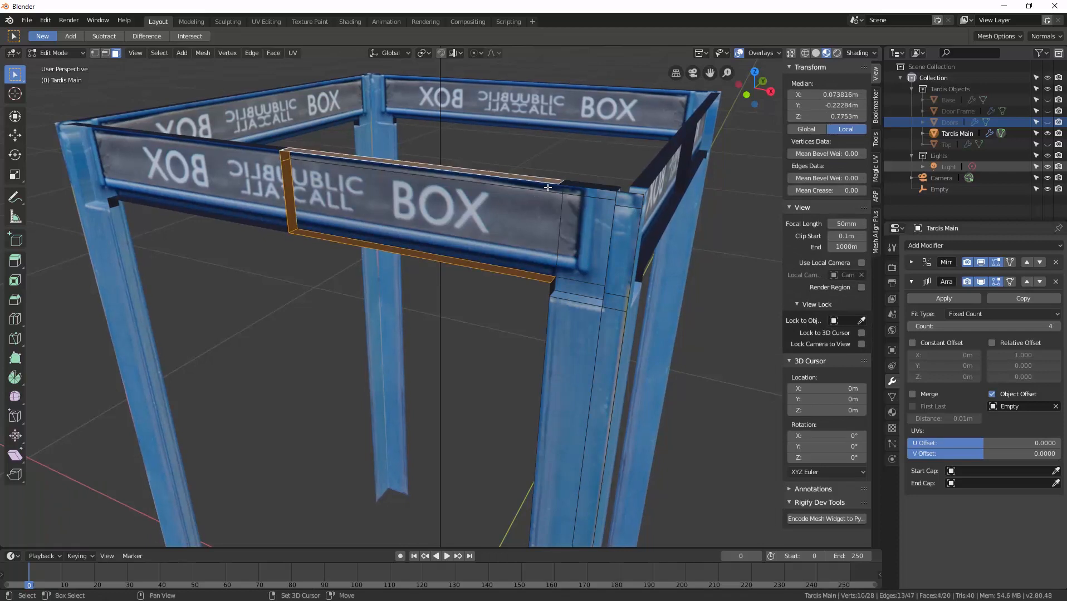
{"action": "left_click", "coordinate": [585, 185], "text": "shift"}
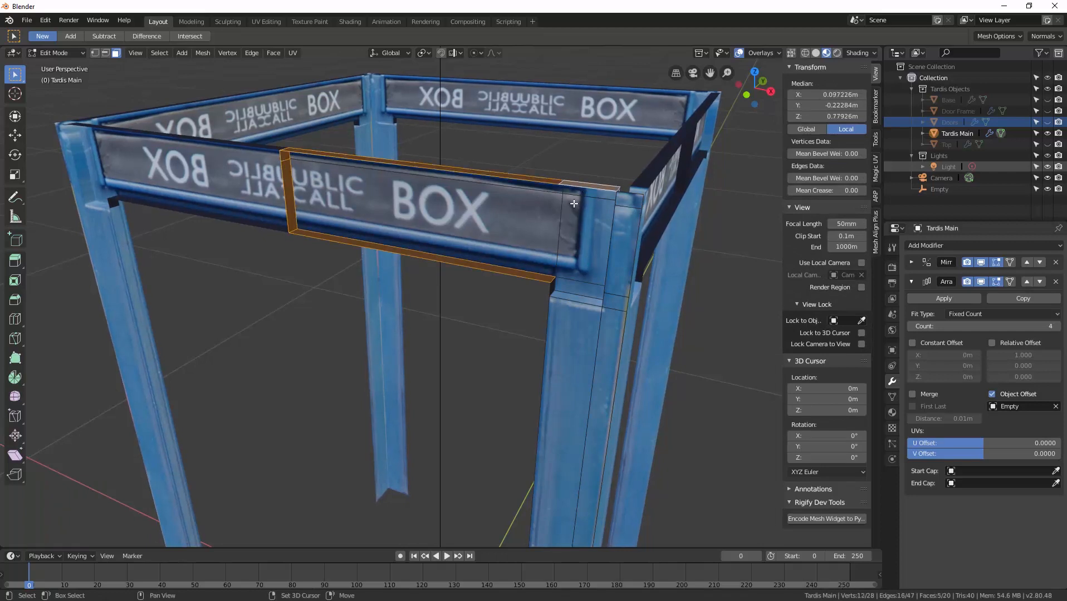
{"action": "left_click", "coordinate": [549, 287], "text": "shift"}
{"action": "middle_click_drag", "start_coordinate": [550, 287], "coordinate": [610, 245]}
{"action": "key", "text": "x"}
{"action": "left_click", "coordinate": [440, 217]}
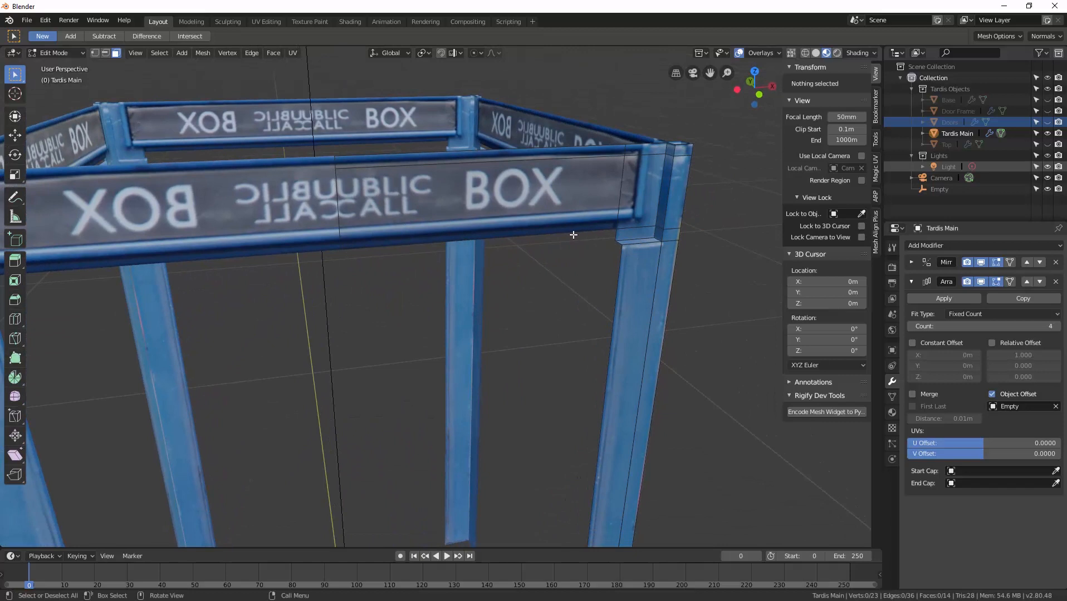
Step: Select the sign's underside edge and the two inner vertical edges of the adjoining post, and extrude them inward 0.0235 m along Y
{"action": "key", "text": "2"}
{"action": "left_click", "coordinate": [613, 233]}
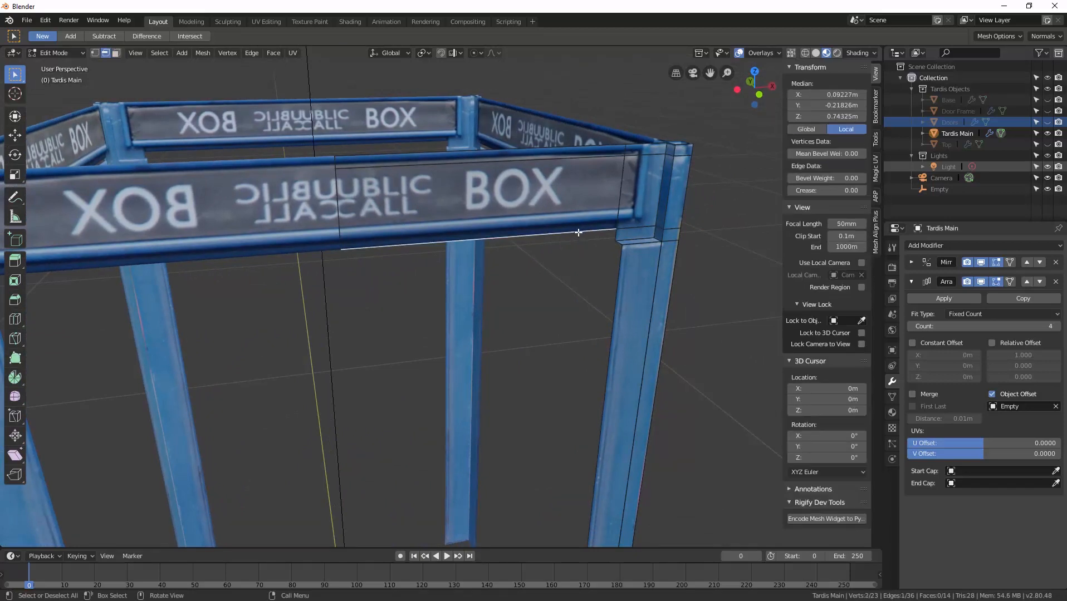
{"action": "left_click", "coordinate": [616, 235], "text": "shift"}
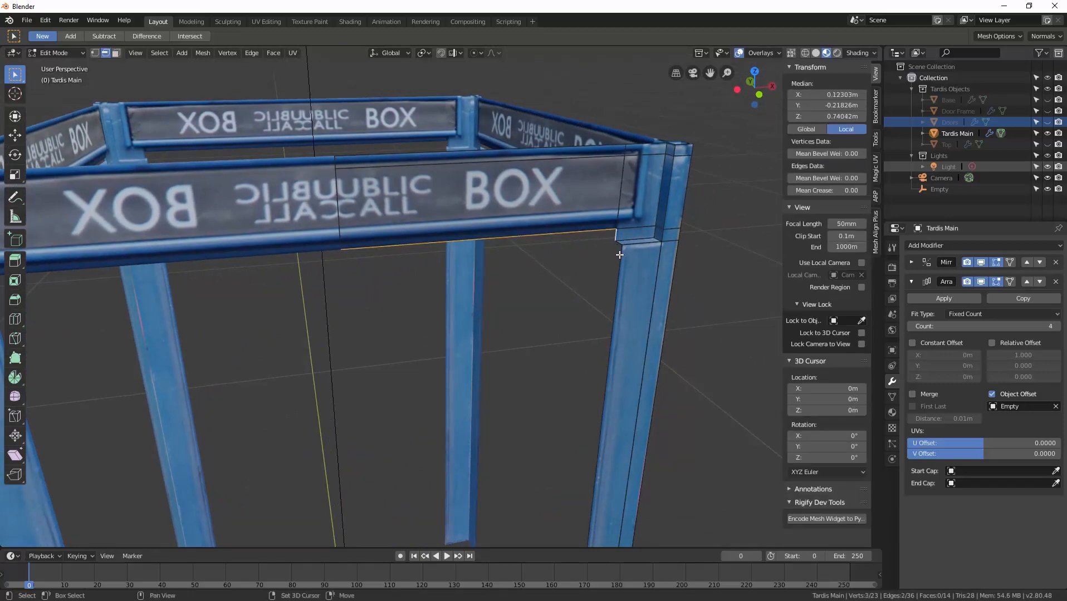
{"action": "left_click", "coordinate": [620, 254], "text": "shift"}
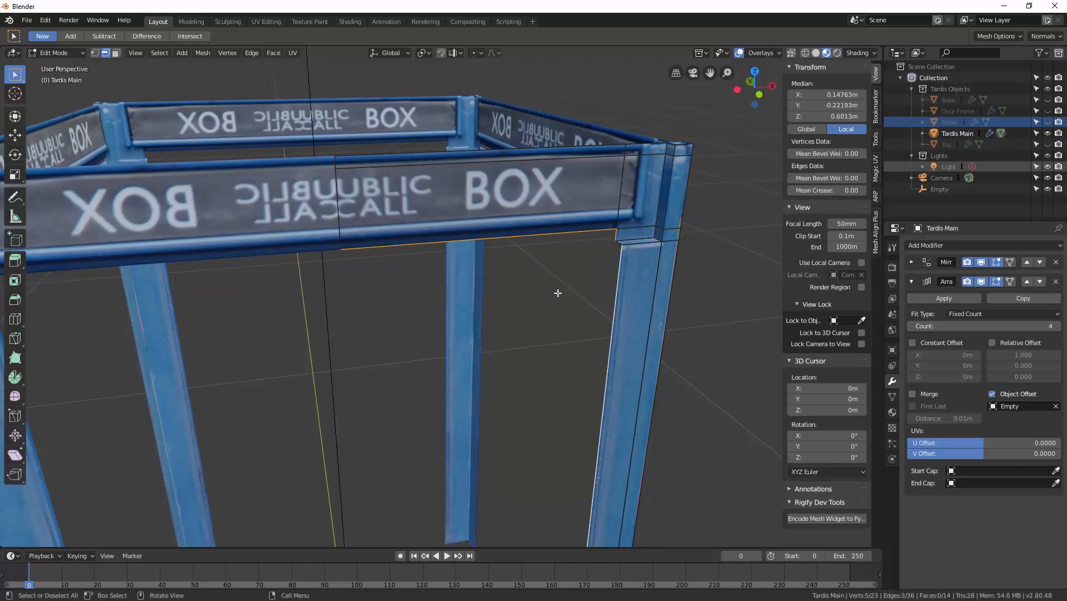
{"action": "key", "text": "e"}
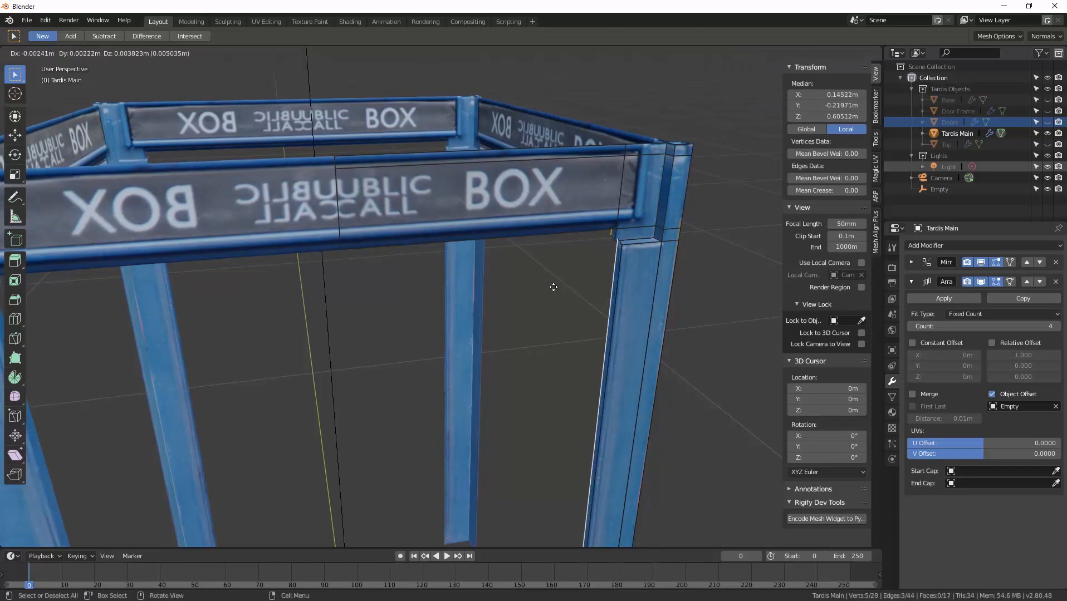
{"action": "key", "text": "y"}
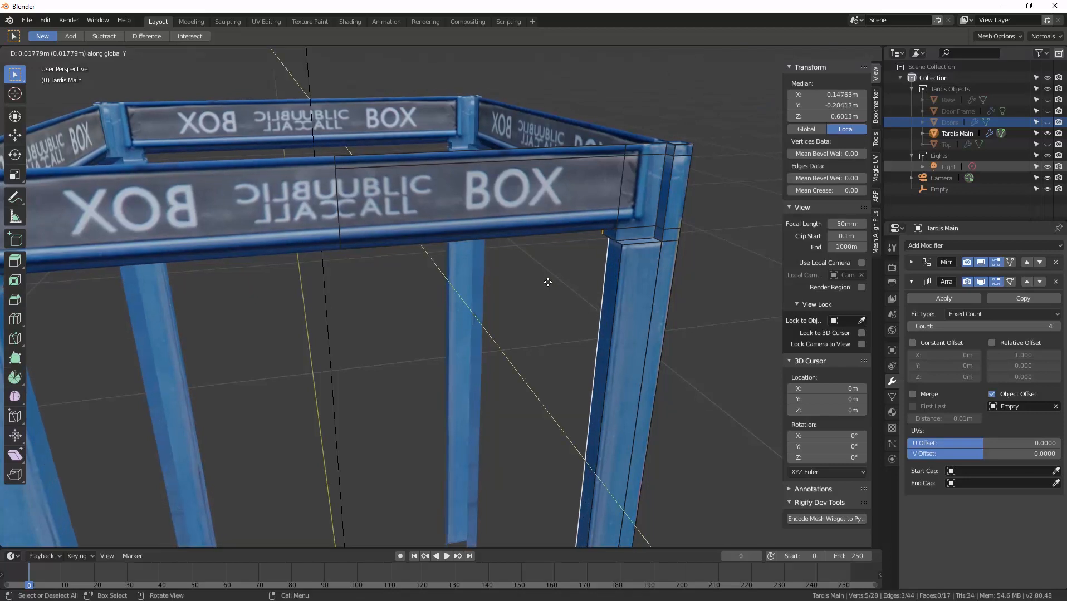
{"action": "left_click", "coordinate": [545, 280]}
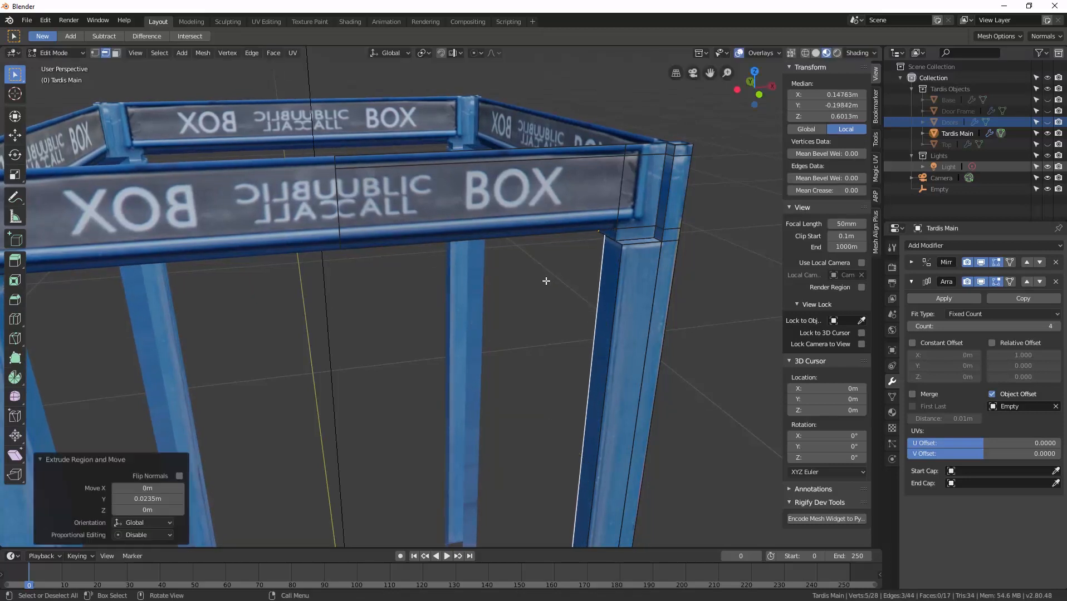
Step: Flatten the extruded inner edges into one plane by scaling them to 0 along Y
{"action": "middle_click_drag", "start_coordinate": [573, 286], "coordinate": [558, 335]}
{"action": "middle_click_drag", "start_coordinate": [543, 352], "coordinate": [522, 251]}
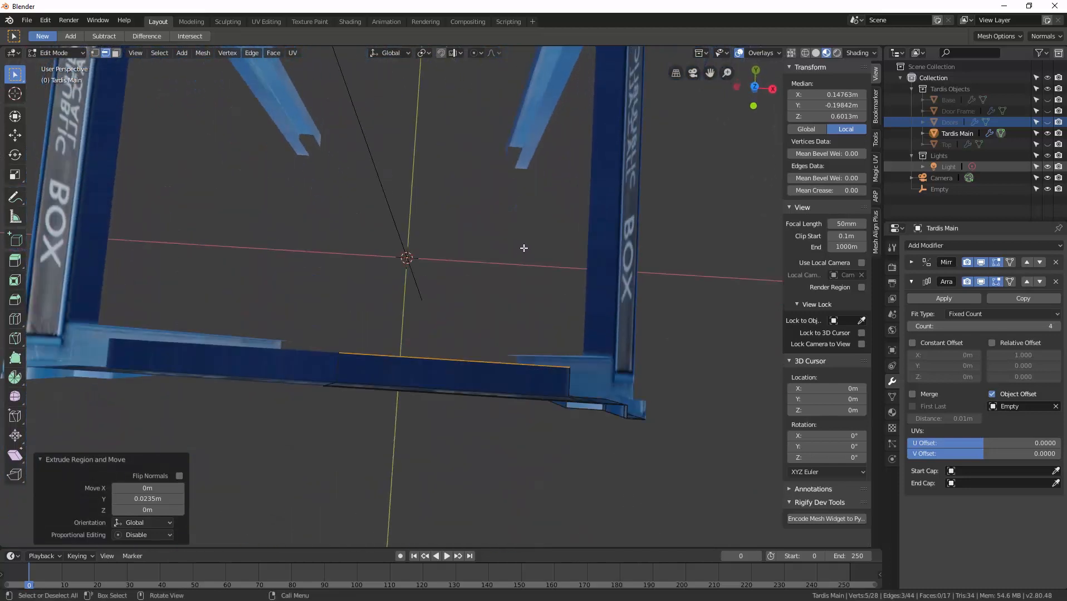
{"action": "key", "text": "KP_7"}
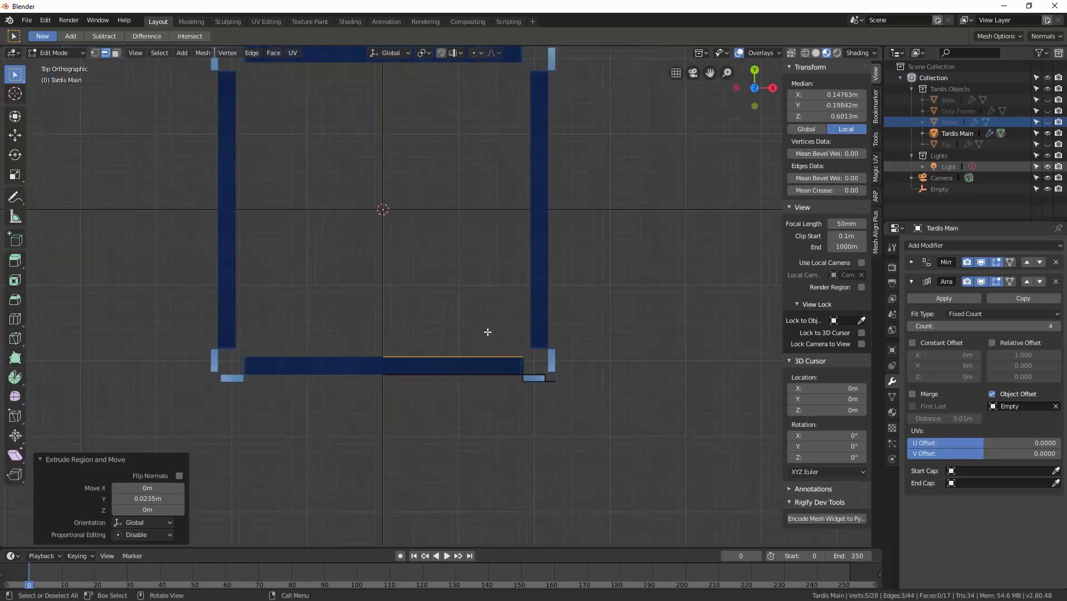
{"action": "key", "text": "s"}
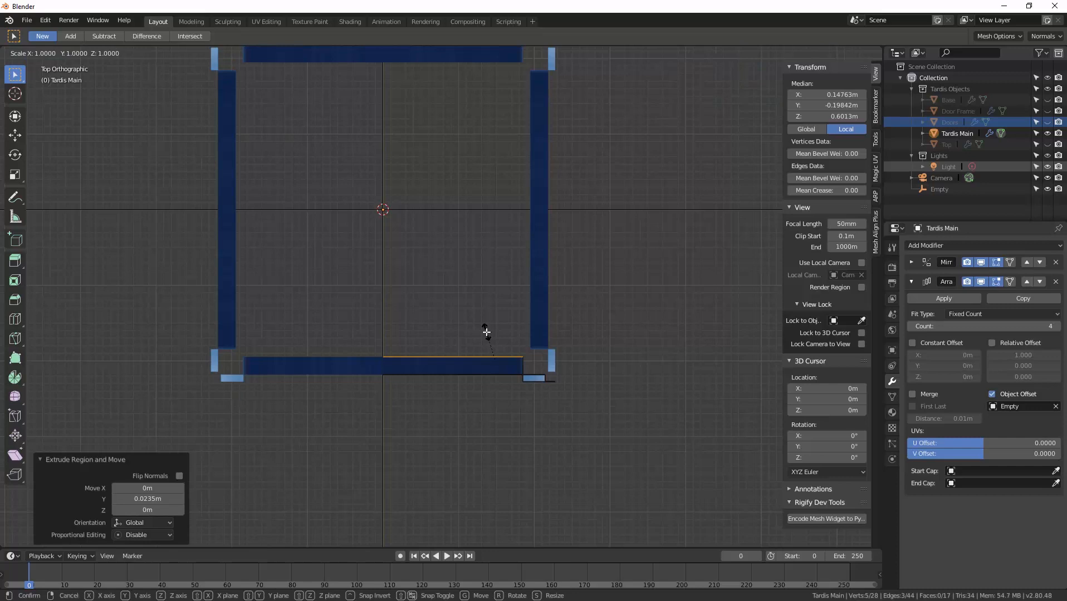
{"action": "type", "text": "y"}
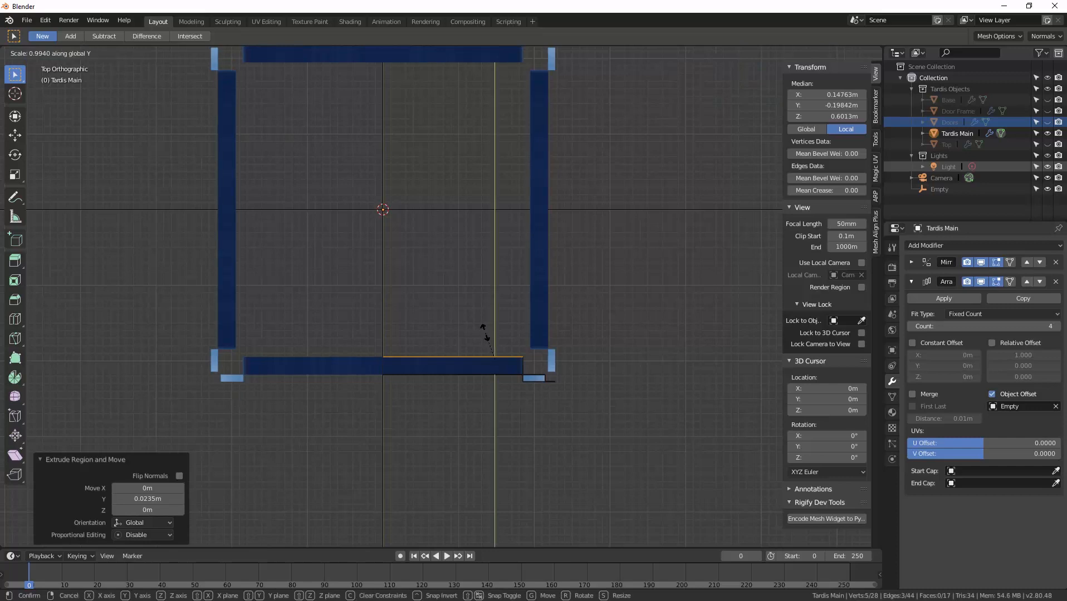
{"action": "type", "text": "0"}
{"action": "key", "text": "Return"}
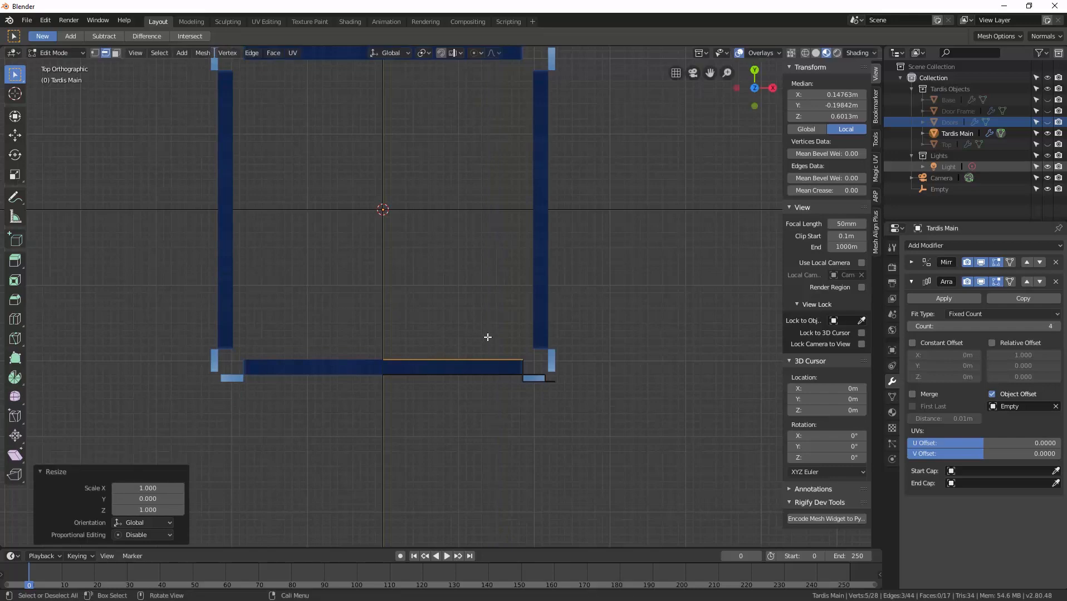
Step: Move the inner vertex at the post's upper ledge down along Z by about 0.004 m
{"action": "mouse_move", "coordinate": [486, 335]}
{"action": "middle_mouse_down"}
{"action": "mouse_move", "coordinate": [529, 247]}
{"action": "mouse_move", "coordinate": [527, 224]}
{"action": "mouse_move", "coordinate": [489, 334]}
{"action": "middle_mouse_up"}
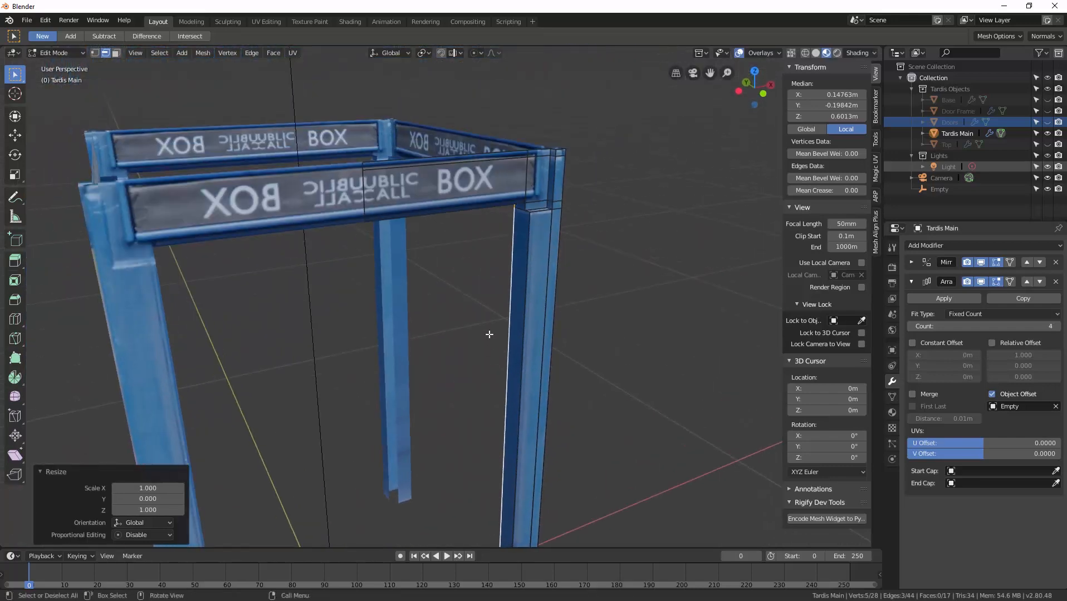
{"action": "scroll", "coordinate": [498, 302], "scroll_direction": "up", "scroll_amount": 3}
{"action": "middle_click_drag", "start_coordinate": [500, 293], "coordinate": [488, 369], "text": "shift"}
{"action": "scroll", "coordinate": [496, 328], "scroll_direction": "up", "scroll_amount": 2}
{"action": "scroll", "coordinate": [496, 361], "scroll_direction": "up", "scroll_amount": 2}
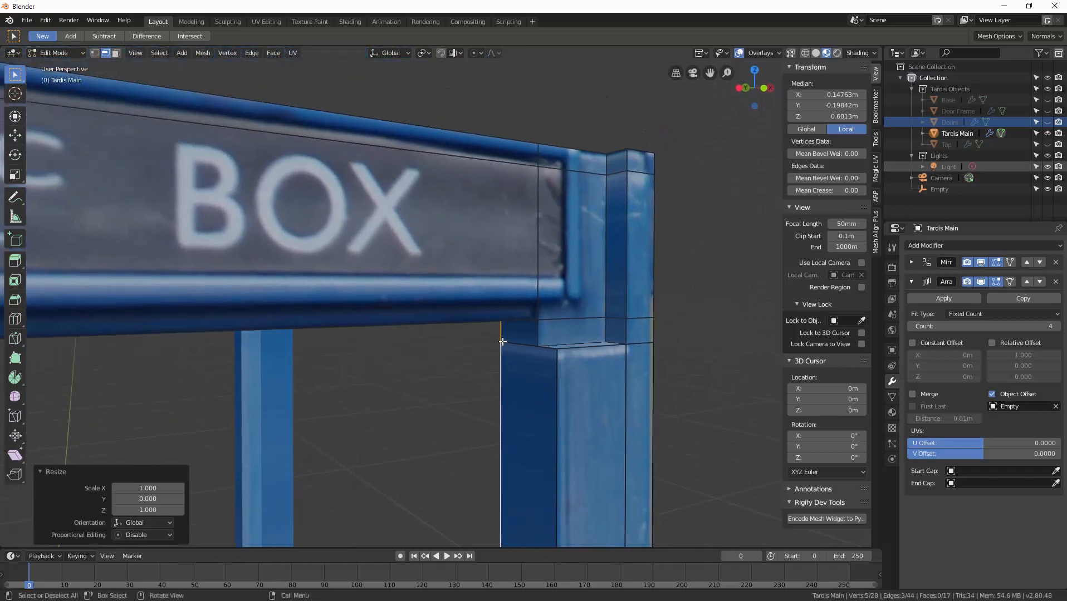
{"action": "key", "text": "1"}
{"action": "left_click", "coordinate": [500, 345]}
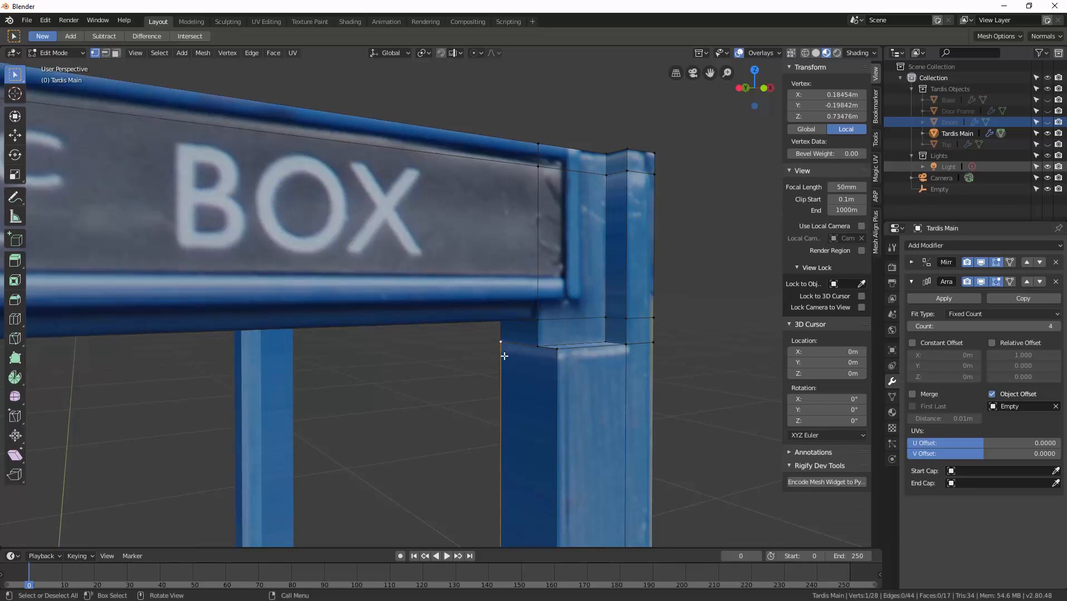
{"action": "key", "text": "g"}
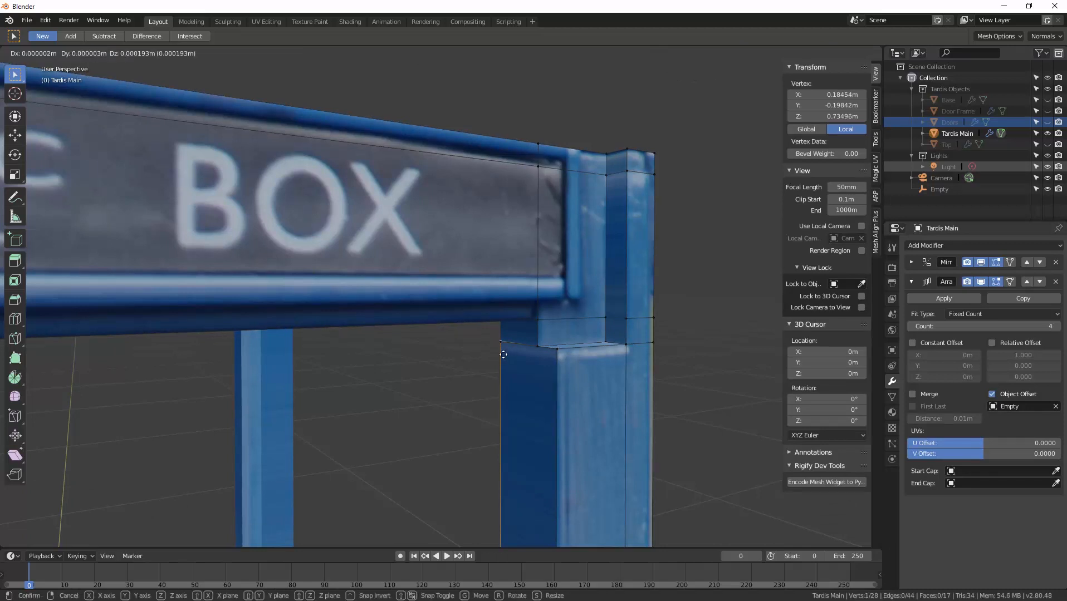
{"action": "key", "text": "z"}
{"action": "left_click", "coordinate": [501, 356]}
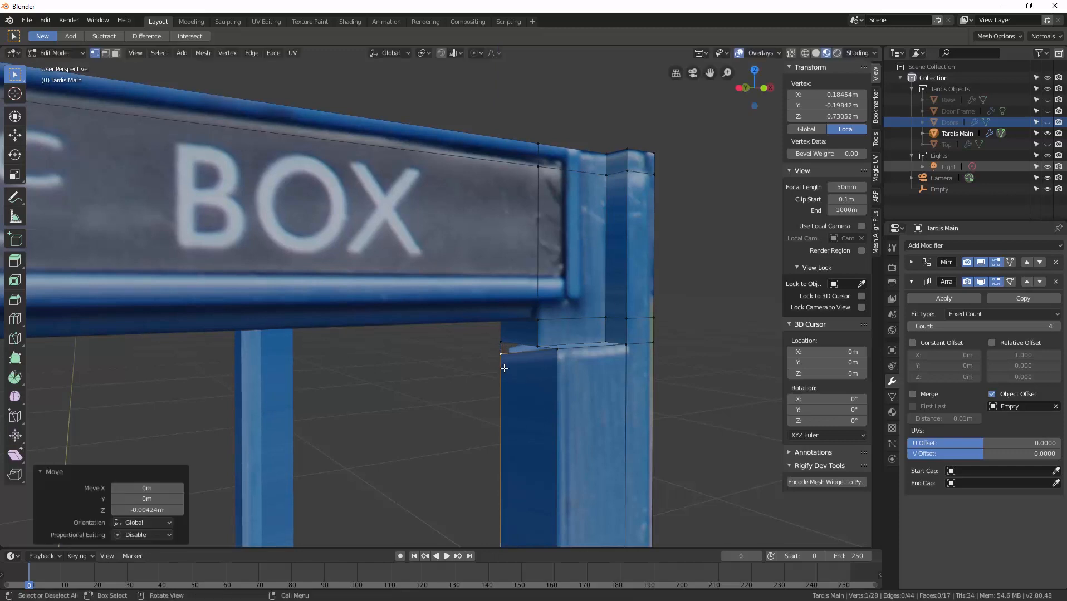
Step: Fill the gap between the post's upper and lower inner side faces with a face from its four corner vertices
{"action": "middle_click_drag", "start_coordinate": [502, 356], "coordinate": [526, 374]}
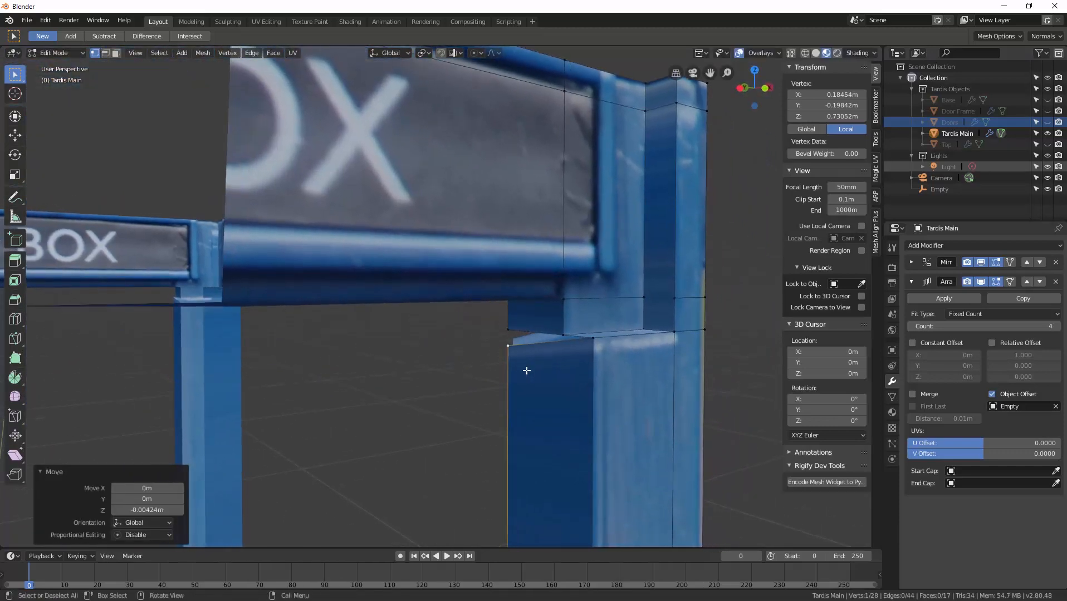
{"action": "left_click", "coordinate": [511, 331], "text": "shift"}
{"action": "left_click", "coordinate": [562, 335], "text": "shift"}
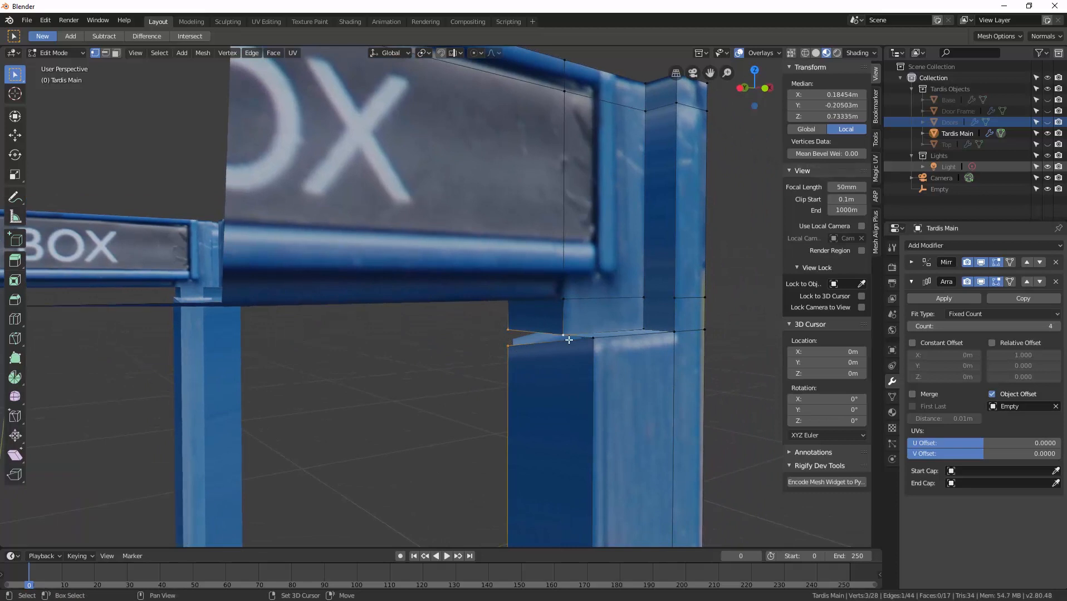
{"action": "left_click", "coordinate": [592, 338], "text": "shift"}
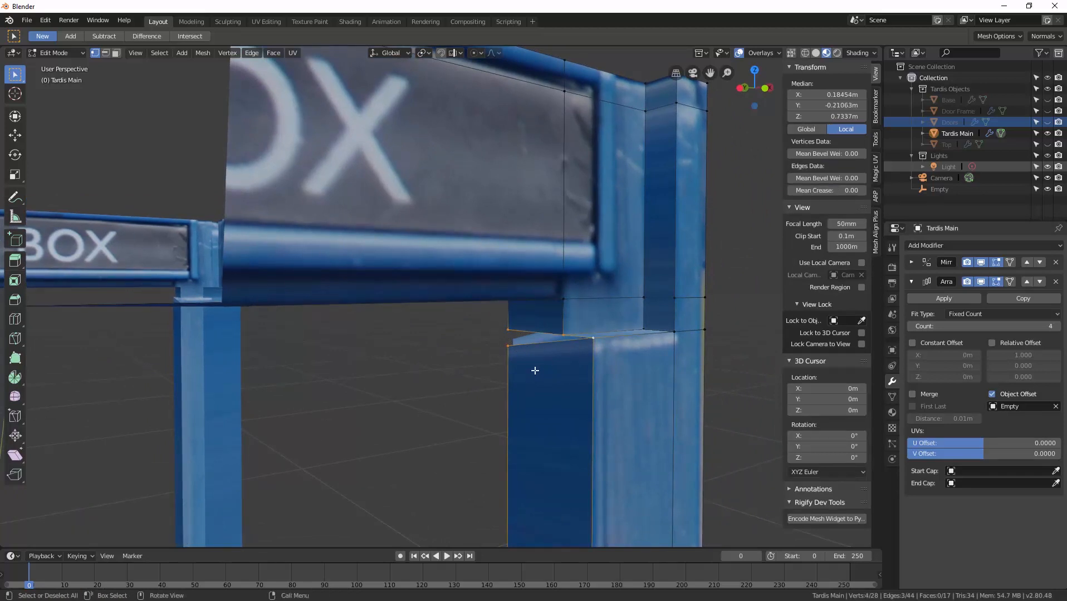
{"action": "key", "text": "f"}
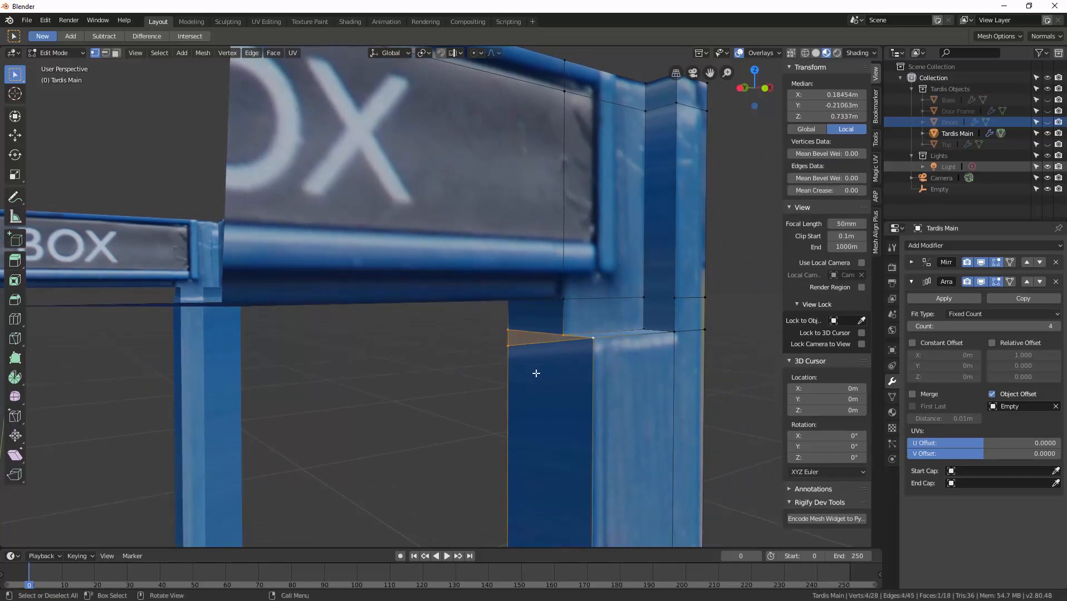
Step: Dissolve the two cross edges bordering the filler face on the post's inner side
{"action": "key", "text": "2"}
{"action": "left_click", "coordinate": [536, 333]}
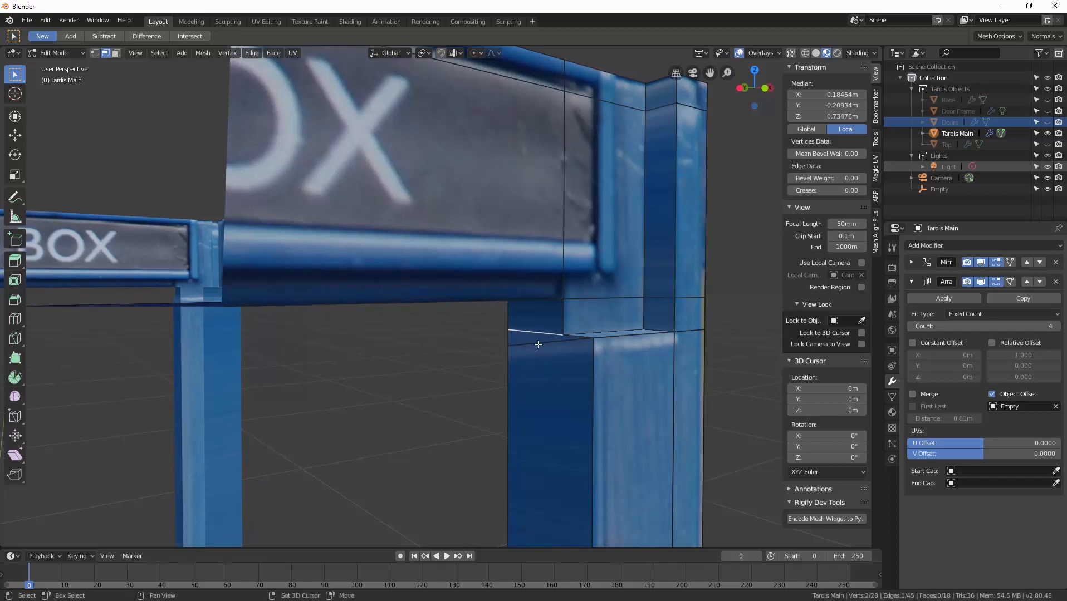
{"action": "left_click", "coordinate": [538, 344], "text": "shift"}
{"action": "key", "text": "x"}
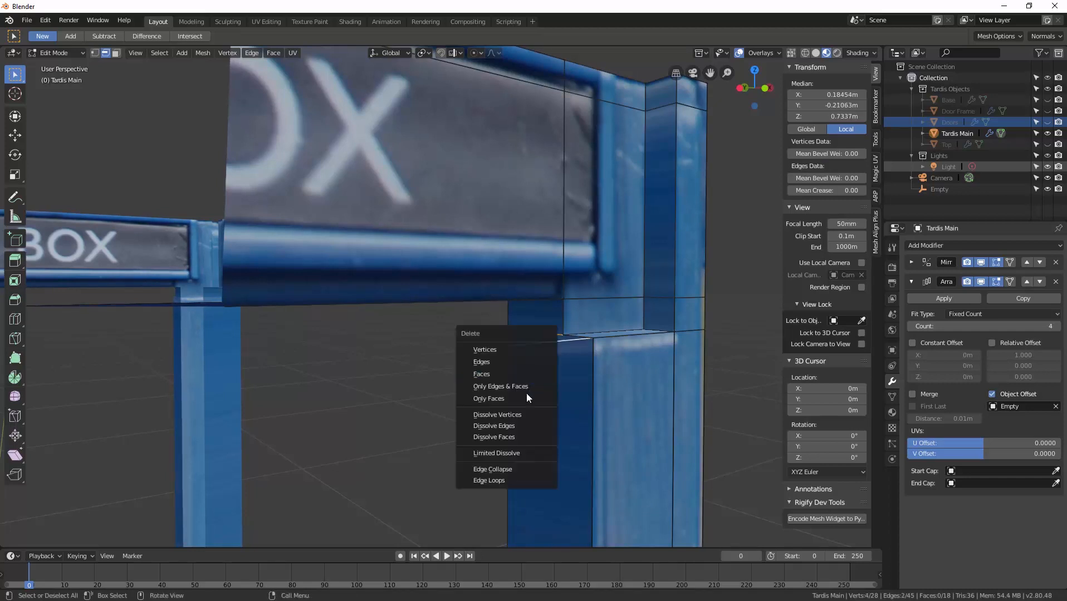
{"action": "left_click", "coordinate": [515, 425]}
Step: Examine the thickened posts and sign band from several sides, from the upper corners to the feet
{"action": "middle_click_drag", "start_coordinate": [567, 386], "coordinate": [484, 255]}
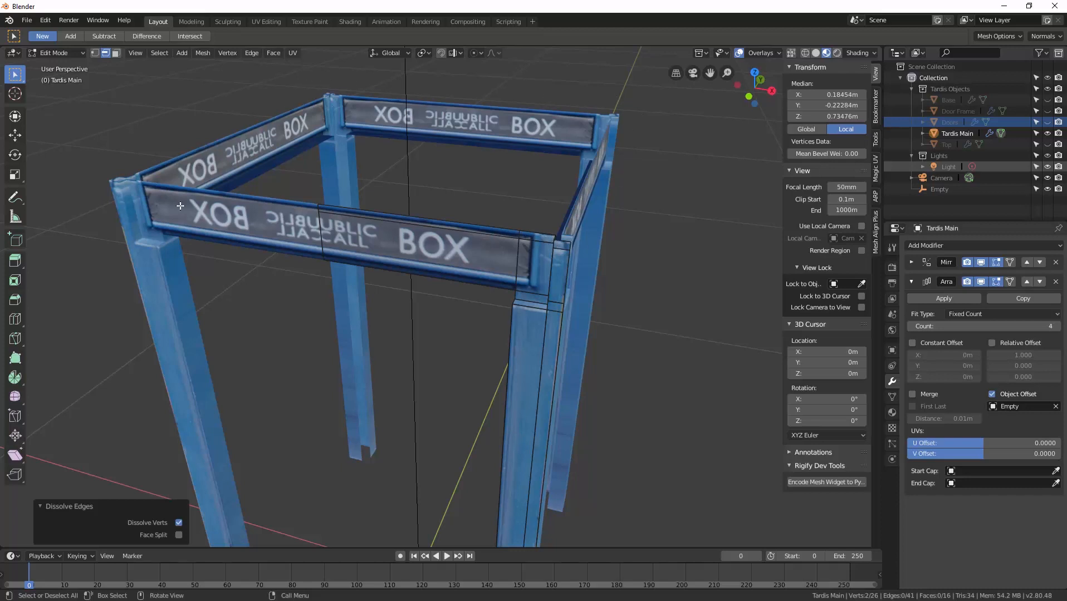
{"action": "mouse_move", "coordinate": [572, 262]}
{"action": "middle_mouse_down"}
{"action": "mouse_move", "coordinate": [561, 251]}
{"action": "mouse_move", "coordinate": [559, 262]}
{"action": "middle_mouse_up"}
{"action": "middle_click_drag", "start_coordinate": [520, 361], "coordinate": [595, 243]}
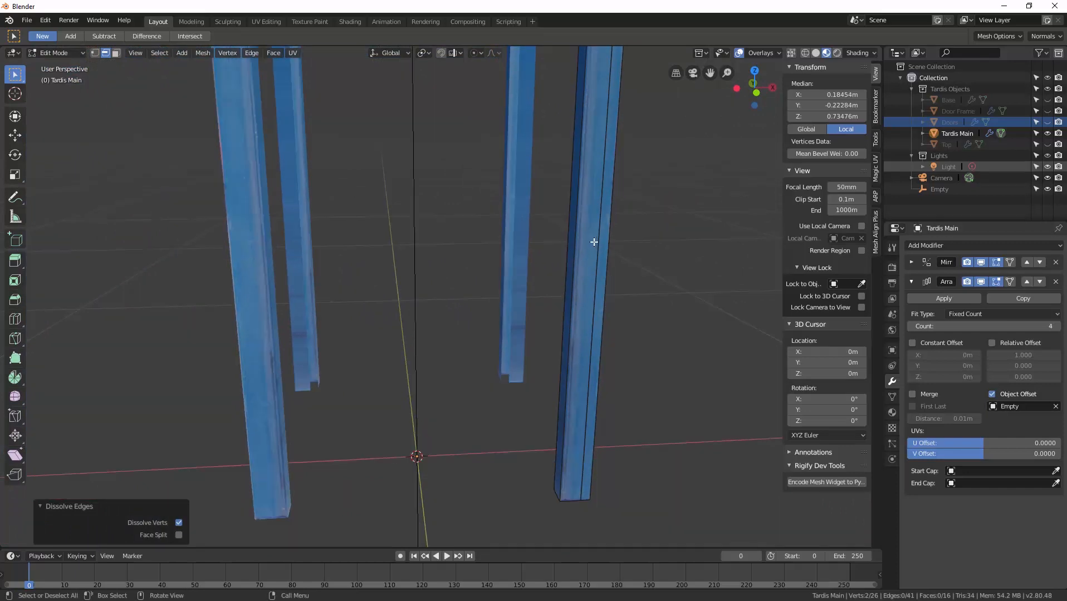
{"action": "middle_click_drag", "start_coordinate": [562, 250], "coordinate": [595, 339]}
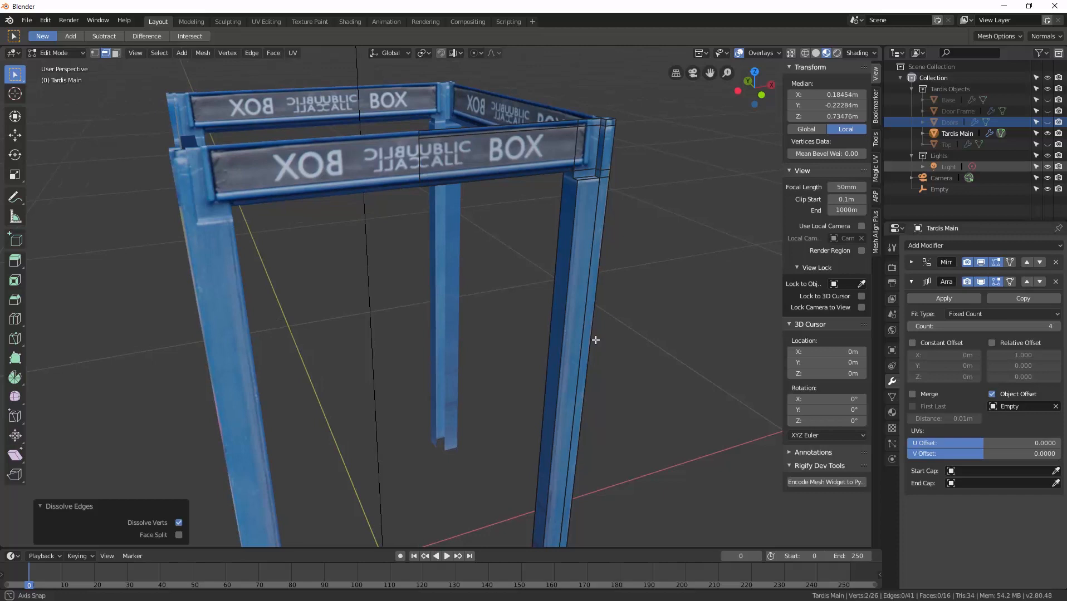
{"action": "middle_click_drag", "start_coordinate": [596, 340], "coordinate": [605, 311]}
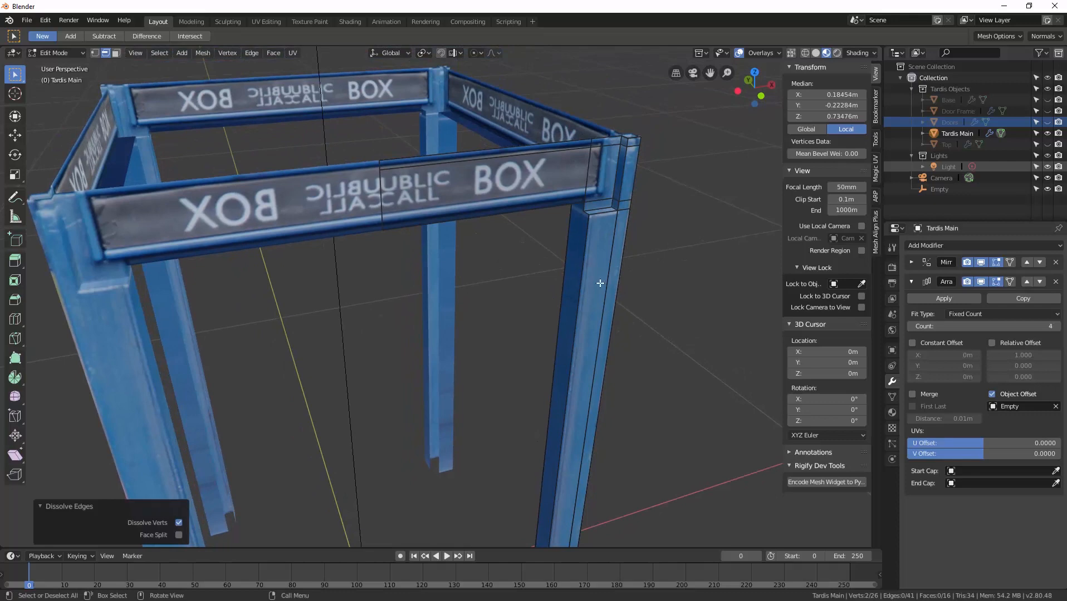
{"action": "middle_click_drag", "start_coordinate": [594, 265], "coordinate": [571, 243]}
{"action": "scroll", "coordinate": [571, 243], "scroll_direction": "down", "scroll_amount": 4}
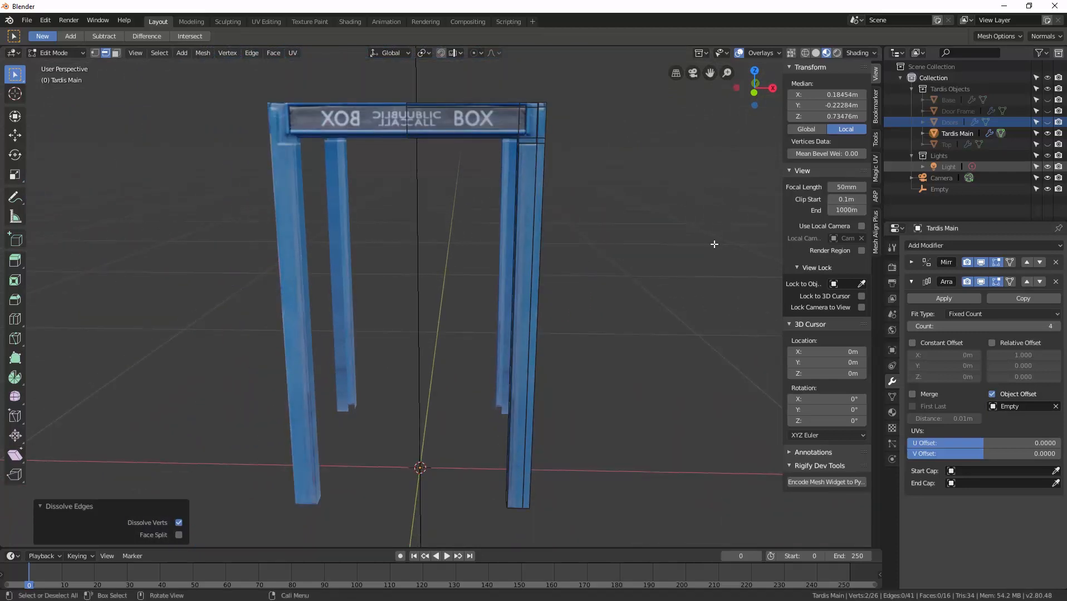
{"action": "middle_click_drag", "start_coordinate": [712, 240], "coordinate": [651, 255]}
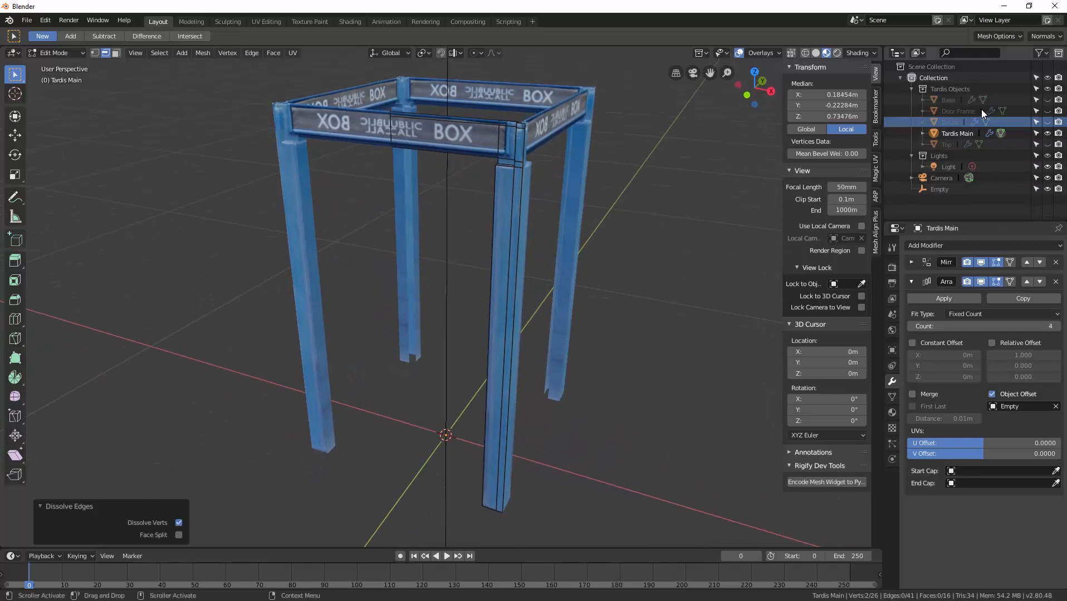
Step: Unhide the Door Frame object, select it instead of Tardis Main and open its mesh for editing
{"action": "left_click", "coordinate": [1048, 111]}
{"action": "middle_click_drag", "start_coordinate": [768, 201], "coordinate": [524, 169]}
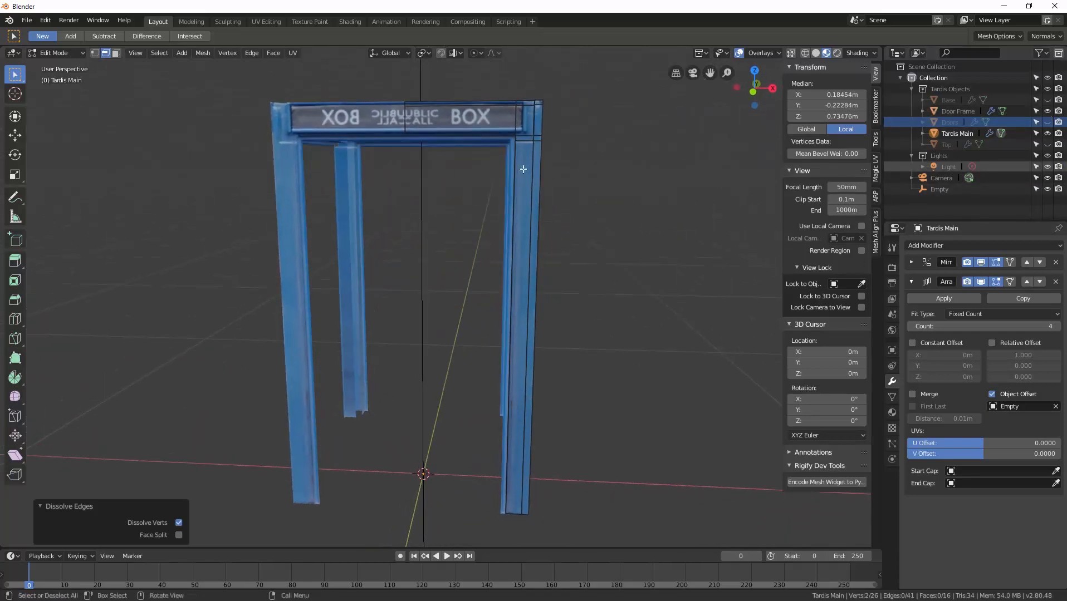
{"action": "key", "text": "ctrl+Tab"}
{"action": "left_click", "coordinate": [446, 172]}
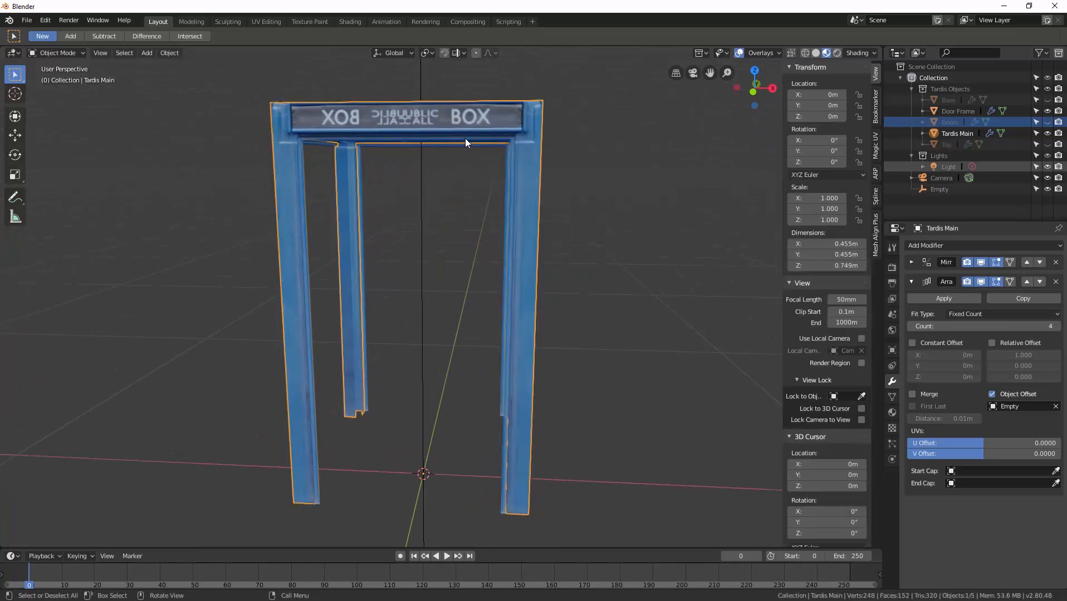
{"action": "left_click", "coordinate": [949, 110]}
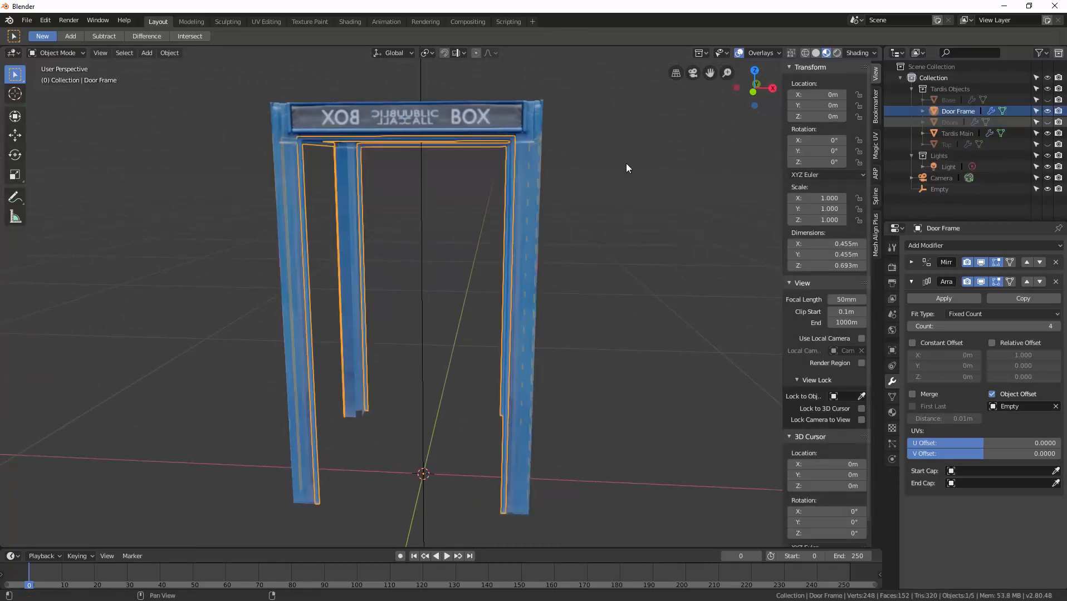
{"action": "key", "text": "KP_Decimal"}
{"action": "key", "text": "ctrl+Tab"}
{"action": "left_click", "coordinate": [561, 201]}
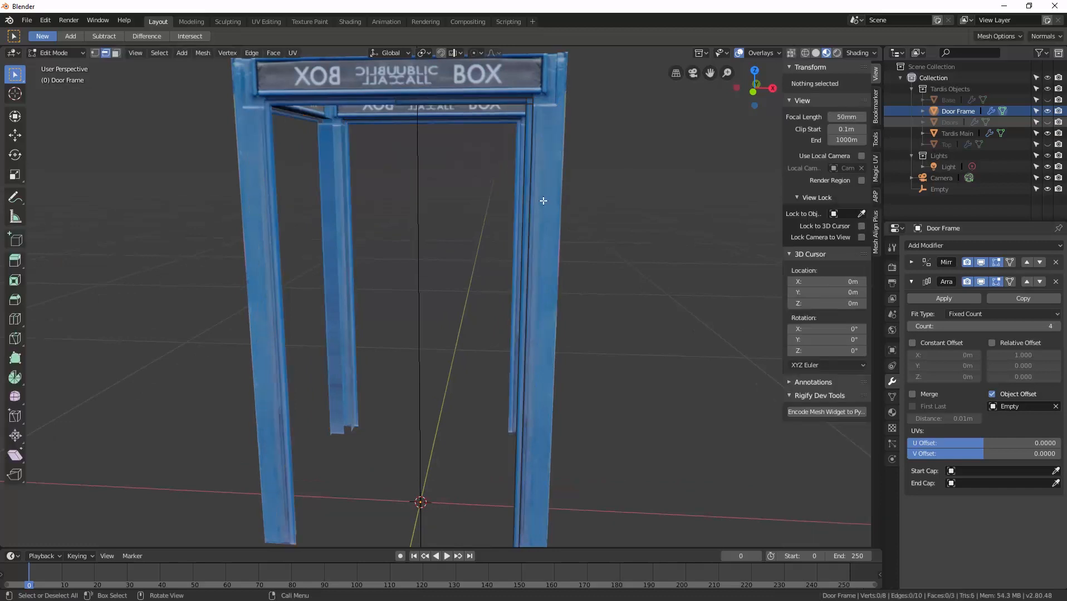
Step: Select the whole Door Frame mesh and move it inward along the Y axis by about 0.0142 m
{"action": "middle_click_drag", "start_coordinate": [543, 200], "coordinate": [529, 279], "text": "shift"}
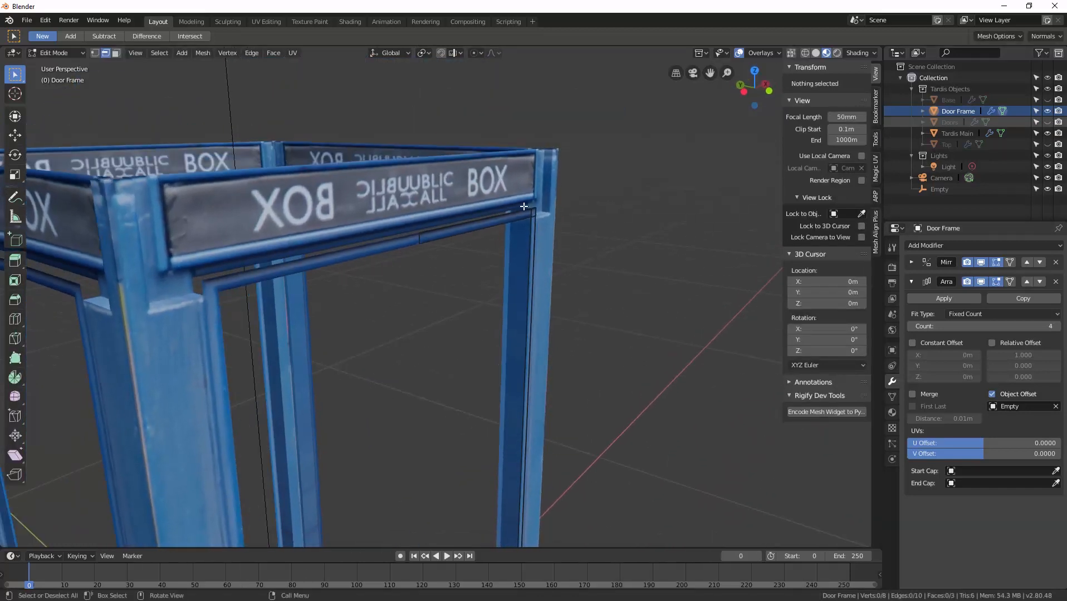
{"action": "key", "text": "a"}
{"action": "middle_click_drag", "start_coordinate": [524, 210], "coordinate": [511, 247], "text": "shift"}
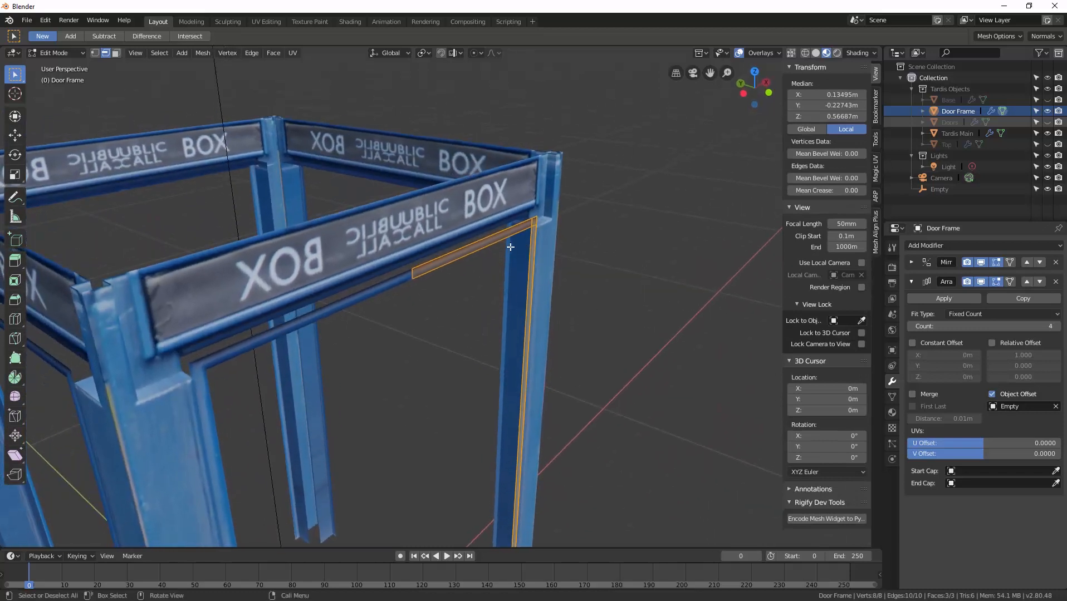
{"action": "key", "text": "g"}
{"action": "key", "text": "y"}
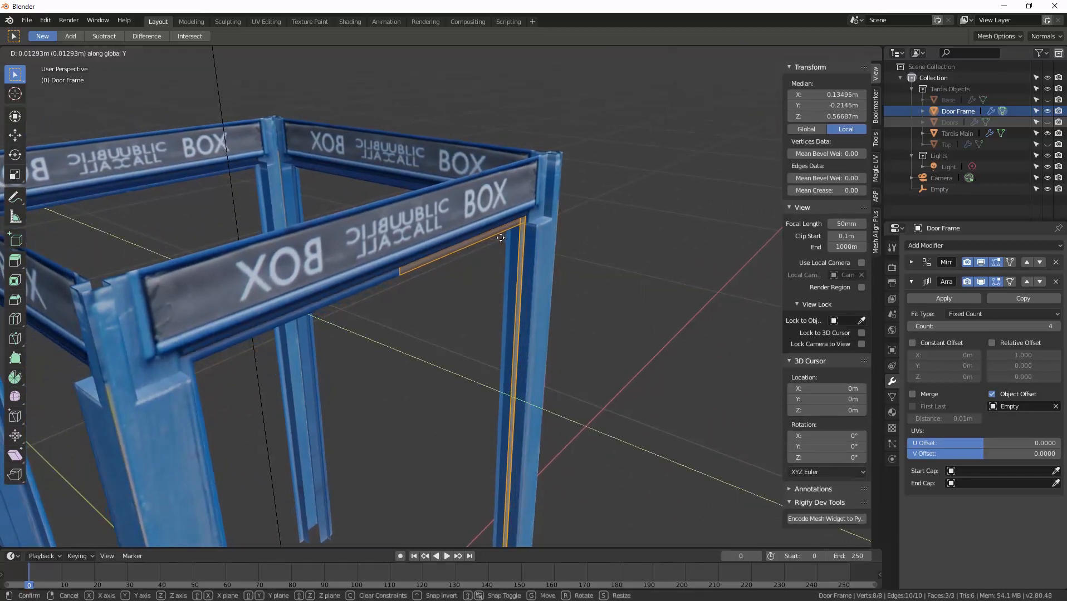
{"action": "left_click", "coordinate": [501, 239]}
{"action": "mouse_move", "coordinate": [502, 239]}
{"action": "middle_mouse_down"}
{"action": "mouse_move", "coordinate": [524, 207]}
{"action": "mouse_move", "coordinate": [501, 250]}
{"action": "middle_mouse_up"}
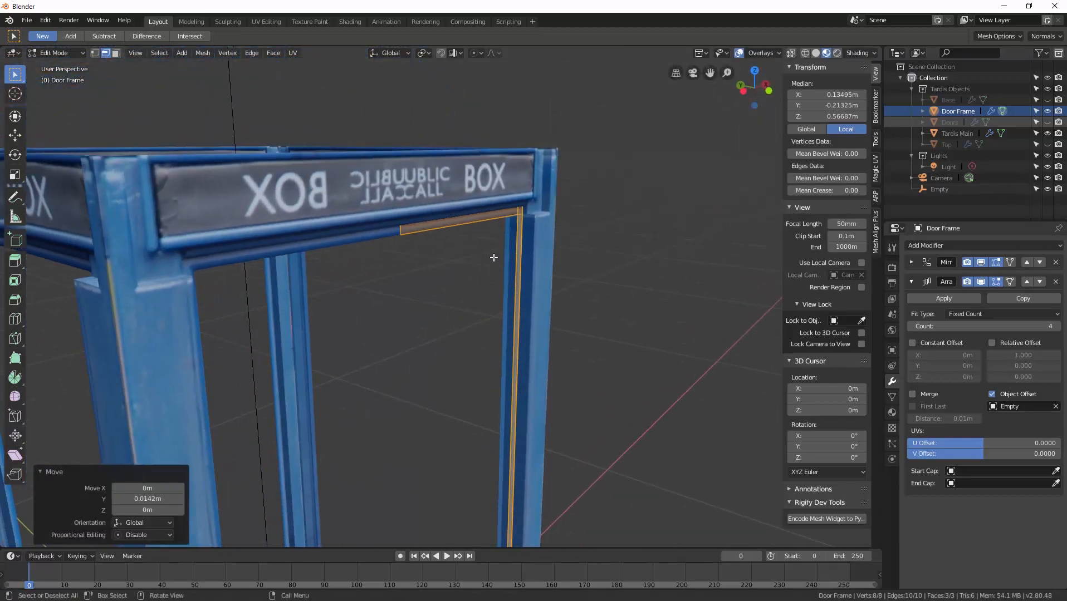
Step: Extrude the selected door frame faces inward by about 0.0133 m
{"action": "key", "text": "e"}
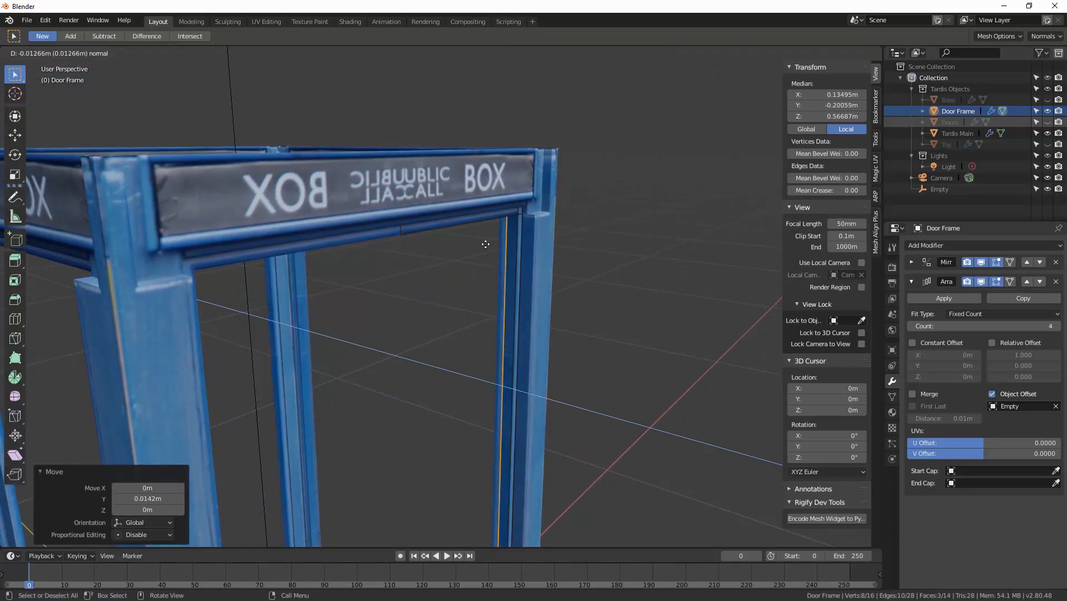
{"action": "left_click", "coordinate": [485, 244]}
{"action": "mouse_move", "coordinate": [486, 243]}
{"action": "middle_mouse_down"}
{"action": "mouse_move", "coordinate": [498, 240]}
{"action": "mouse_move", "coordinate": [489, 239]}
{"action": "middle_mouse_up"}
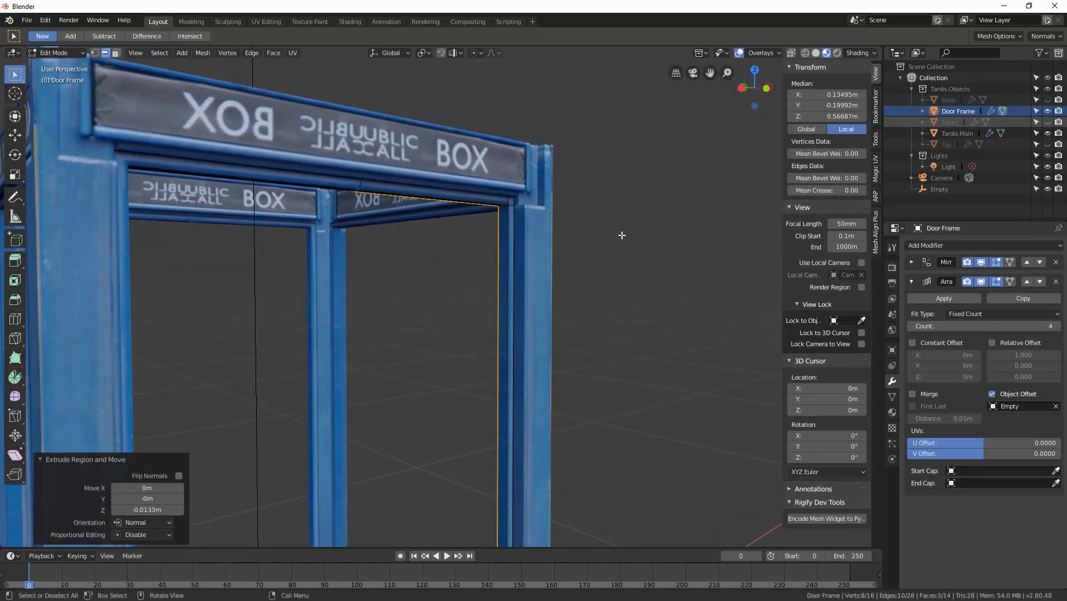
{"action": "middle_click_drag", "start_coordinate": [622, 235], "coordinate": [559, 240]}
{"action": "mouse_move", "coordinate": [393, 214]}
{"action": "middle_mouse_down"}
{"action": "mouse_move", "coordinate": [408, 220]}
{"action": "mouse_move", "coordinate": [398, 240]}
{"action": "mouse_move", "coordinate": [414, 247]}
{"action": "mouse_move", "coordinate": [398, 269]}
{"action": "mouse_move", "coordinate": [417, 269]}
{"action": "middle_mouse_up"}
Step: Delete the extruded door frame's end face at the mirror centre using wireframe display, and return to LookDev shading
{"action": "key", "text": "z"}
{"action": "left_click", "coordinate": [336, 233]}
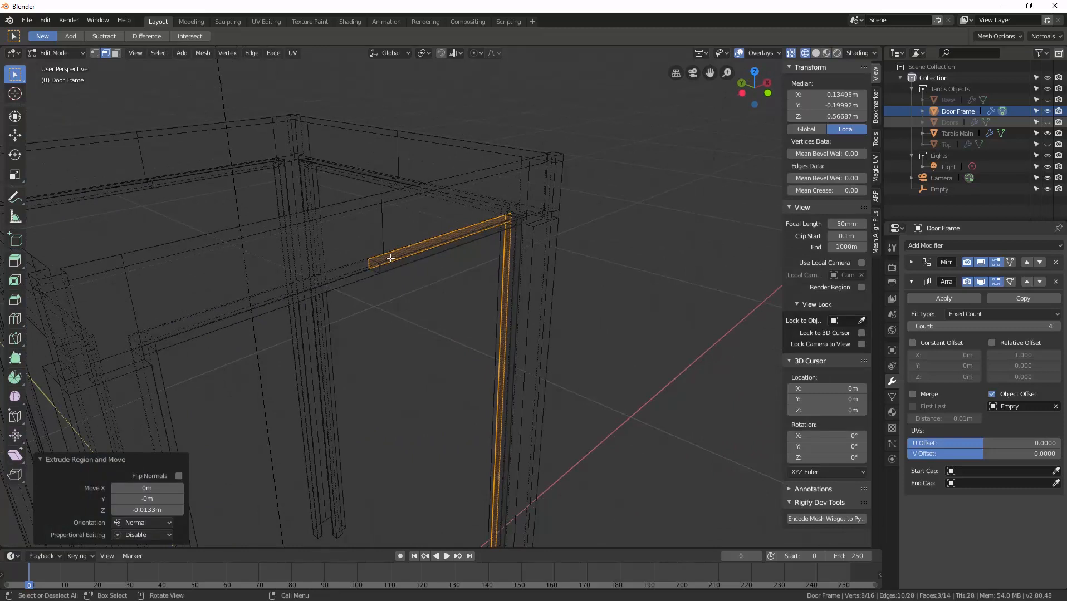
{"action": "key", "text": "alt+a"}
{"action": "key", "text": "3"}
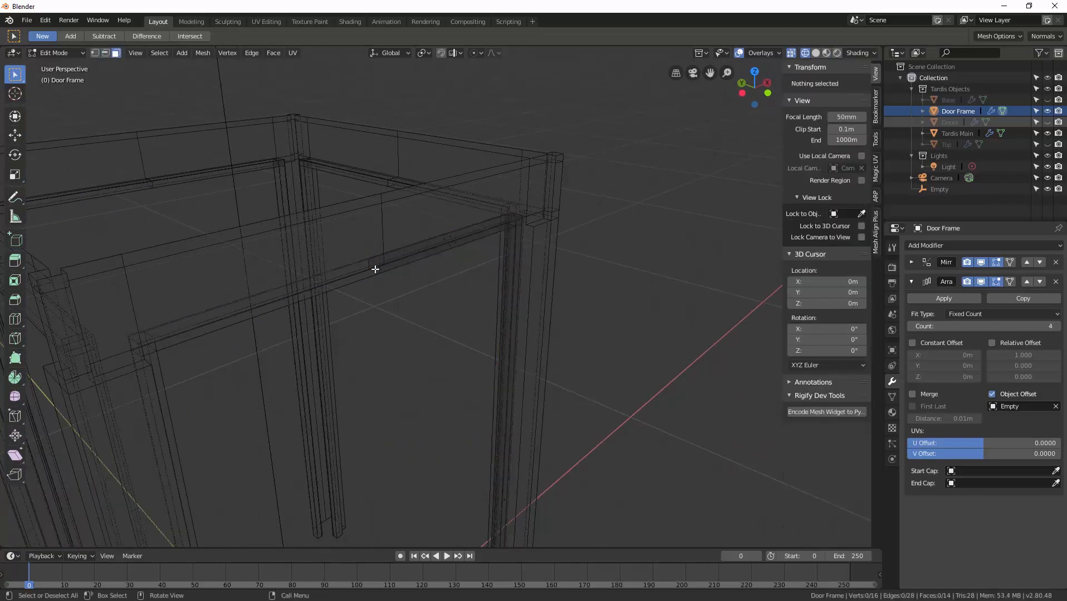
{"action": "left_click", "coordinate": [372, 266]}
{"action": "middle_click_drag", "start_coordinate": [372, 266], "coordinate": [466, 276]}
{"action": "key", "text": "x"}
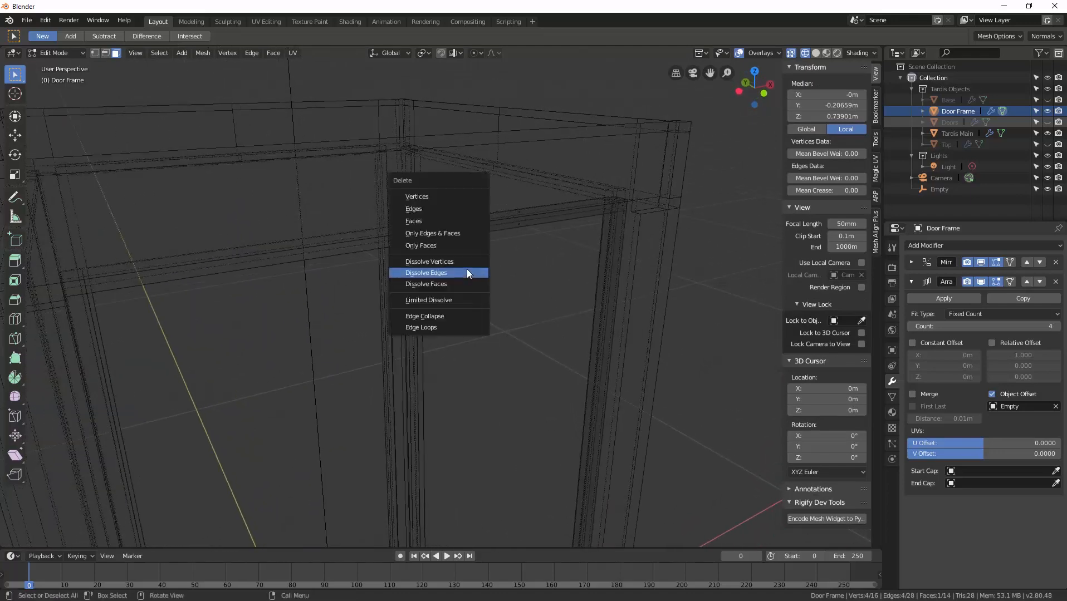
{"action": "left_click", "coordinate": [457, 221]}
{"action": "middle_click_drag", "start_coordinate": [457, 222], "coordinate": [462, 254]}
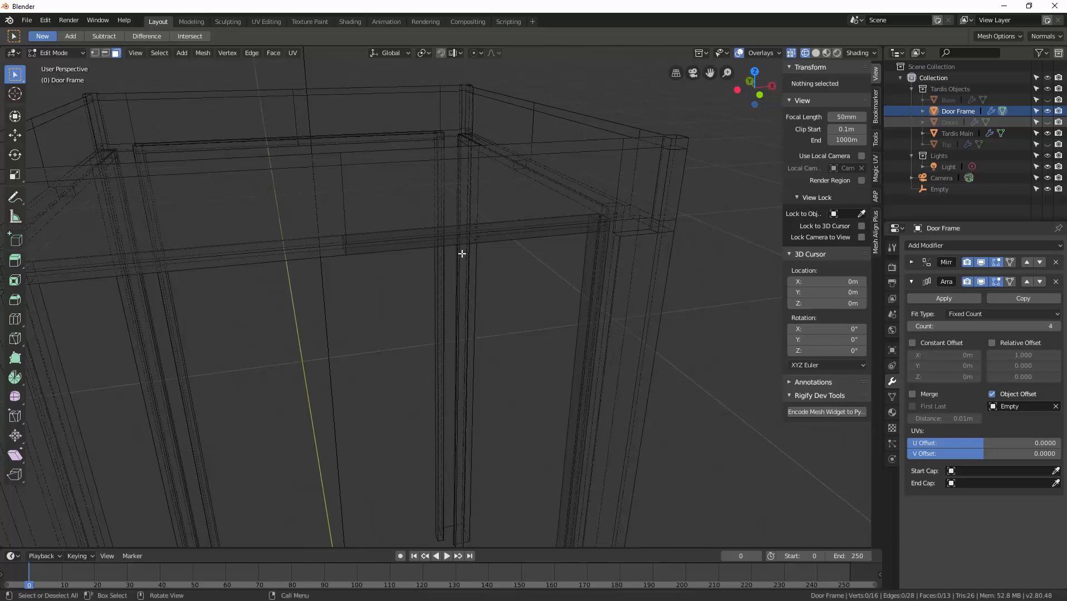
{"action": "key", "text": "z"}
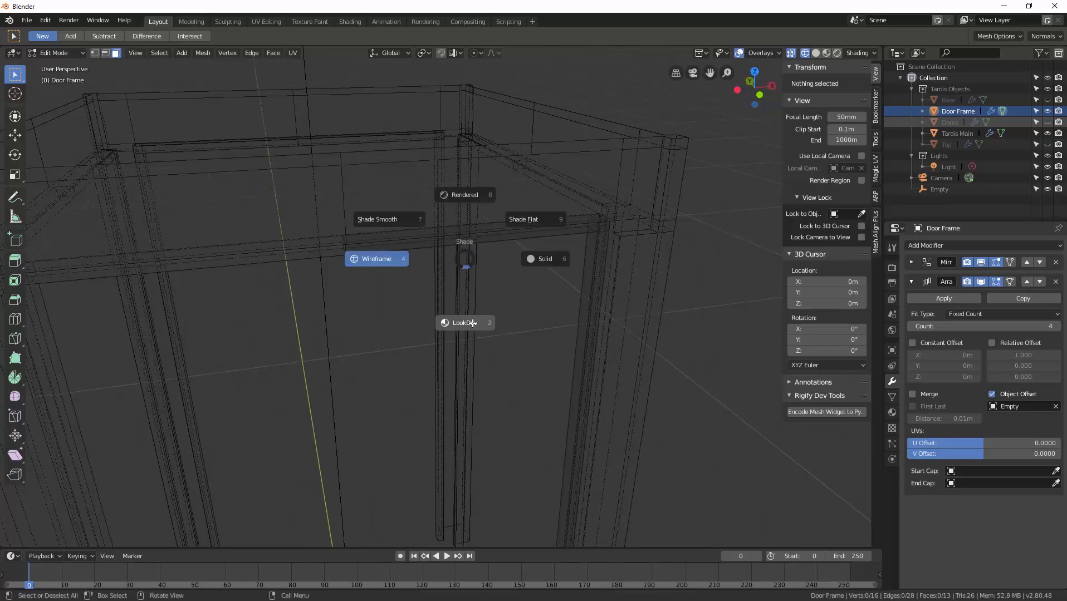
{"action": "left_click", "coordinate": [473, 322]}
Step: Enable Clipping on the Door Frame's Mirror modifier
{"action": "scroll", "coordinate": [494, 313], "scroll_direction": "down", "scroll_amount": 3}
{"action": "middle_click_drag", "start_coordinate": [495, 302], "coordinate": [470, 274]}
{"action": "scroll", "coordinate": [470, 274], "scroll_direction": "up", "scroll_amount": 3}
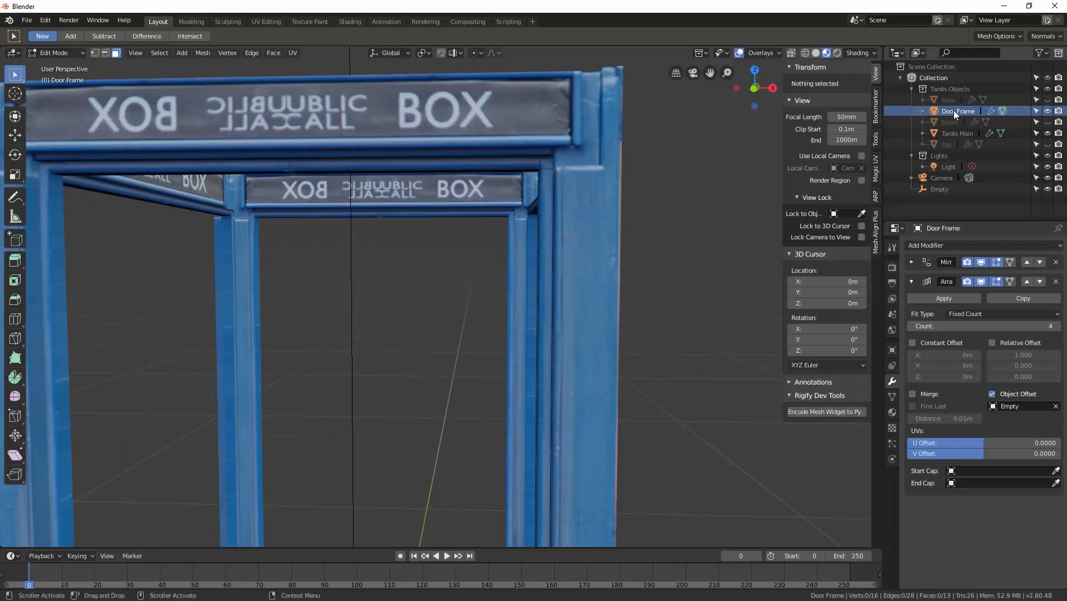
{"action": "left_click", "coordinate": [912, 263]}
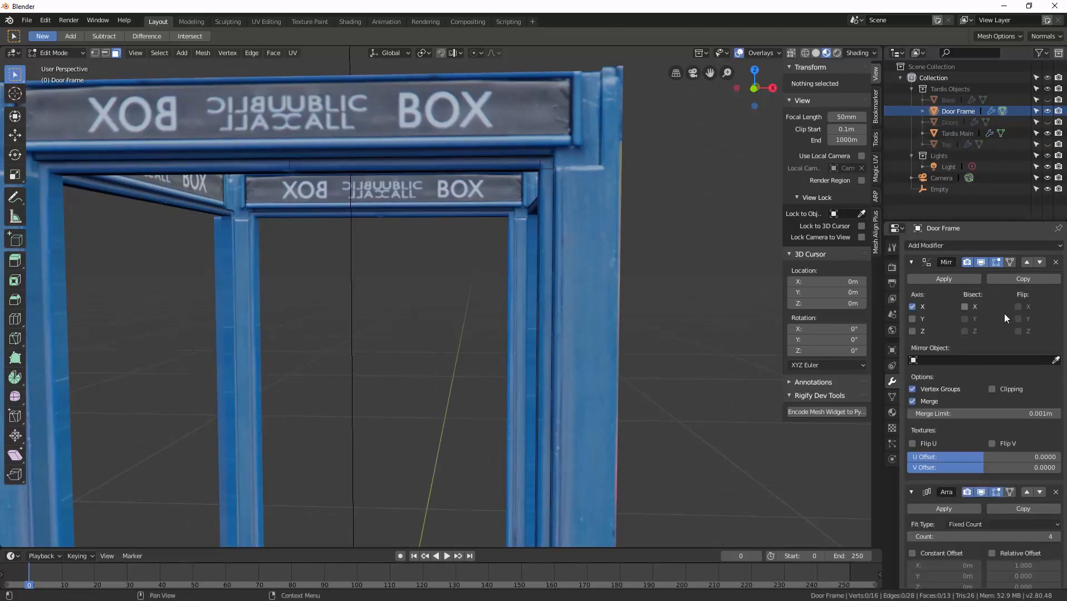
{"action": "left_click", "coordinate": [992, 389]}
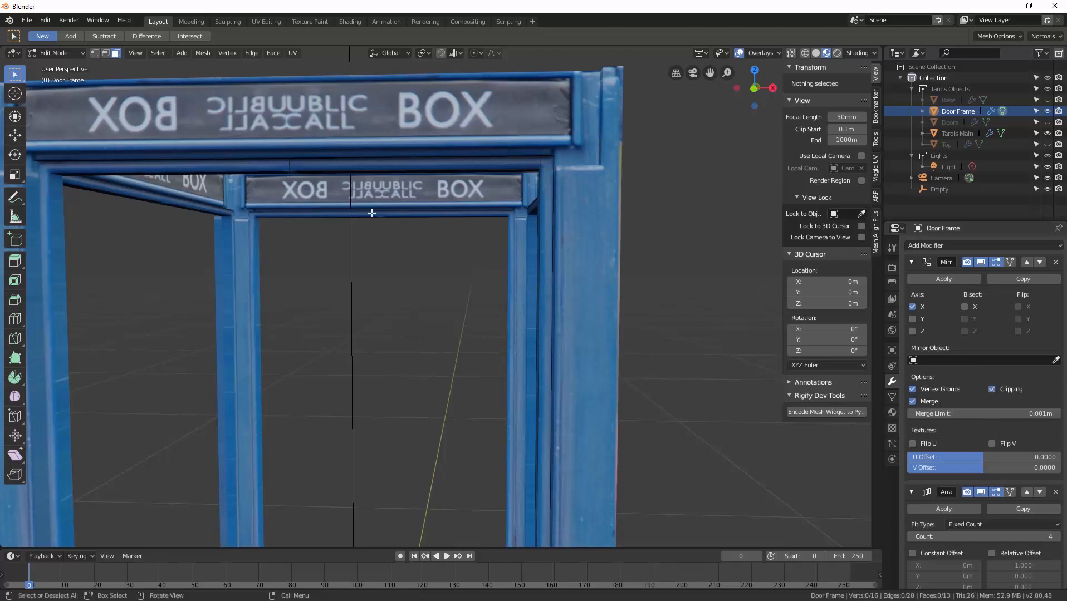
{"action": "middle_click_drag", "start_coordinate": [372, 213], "coordinate": [281, 201]}
{"action": "middle_click_drag", "start_coordinate": [374, 216], "coordinate": [429, 233]}
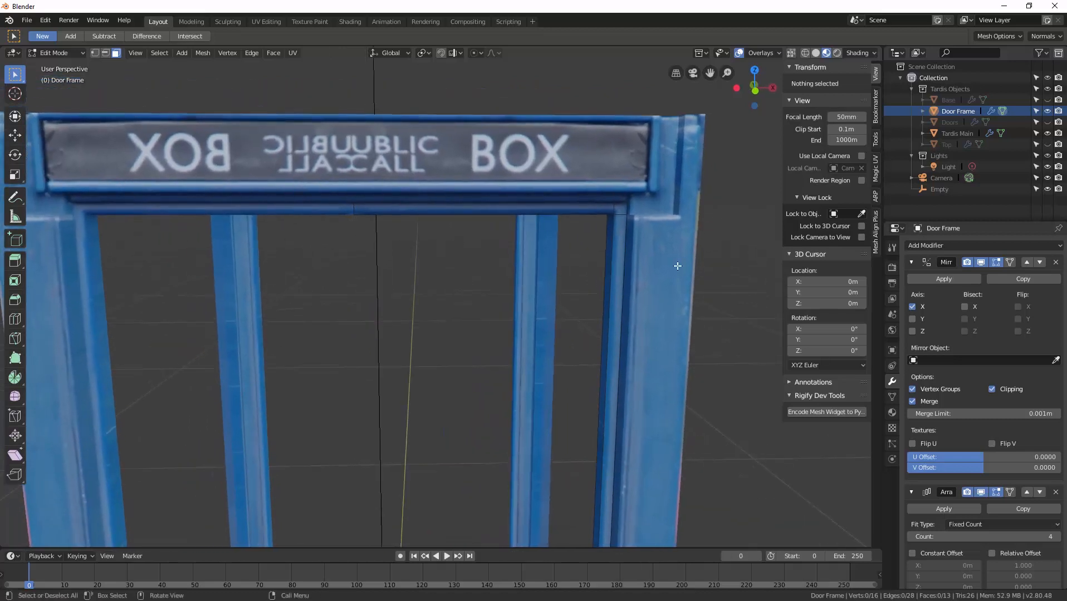
Step: Return to Object Mode, select Tardis Main and enable Clipping on its Mirror modifier
{"action": "left_click", "coordinate": [955, 134]}
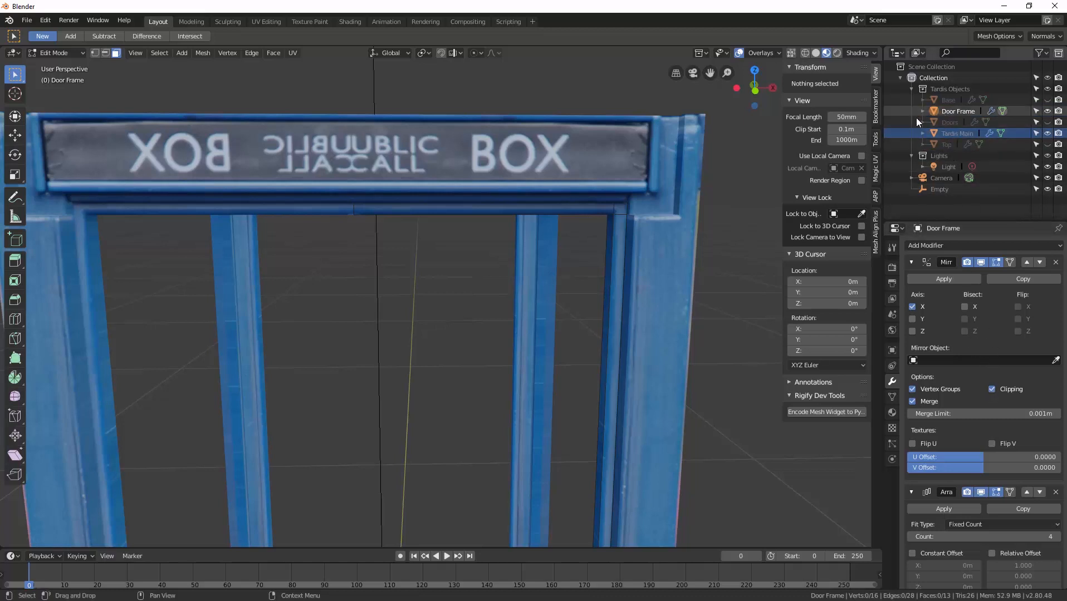
{"action": "key", "text": "ctrl+Tab"}
{"action": "left_click", "coordinate": [443, 163]}
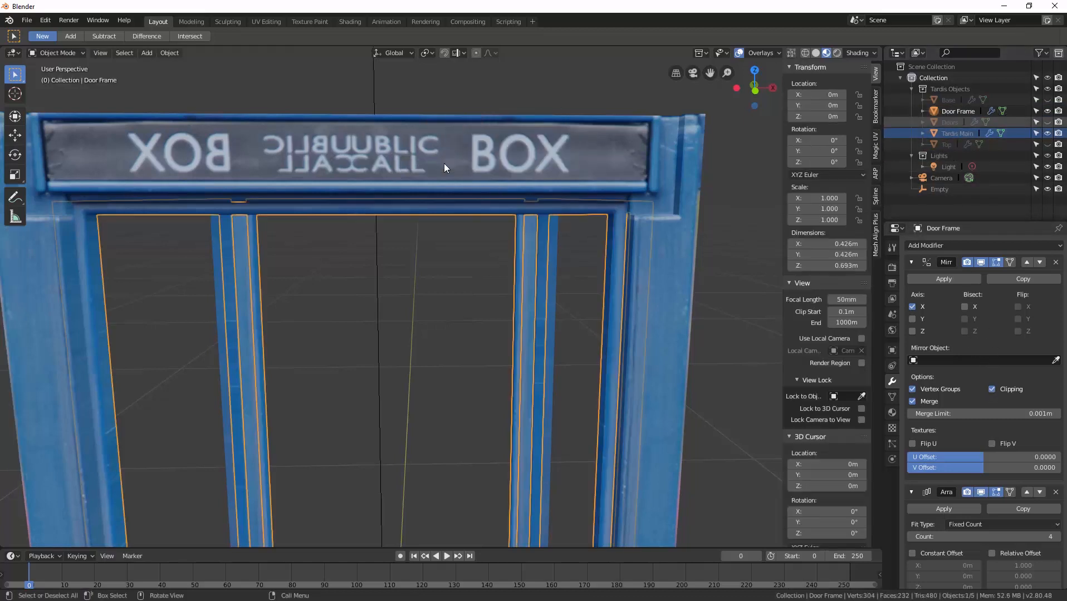
{"action": "left_click", "coordinate": [968, 133]}
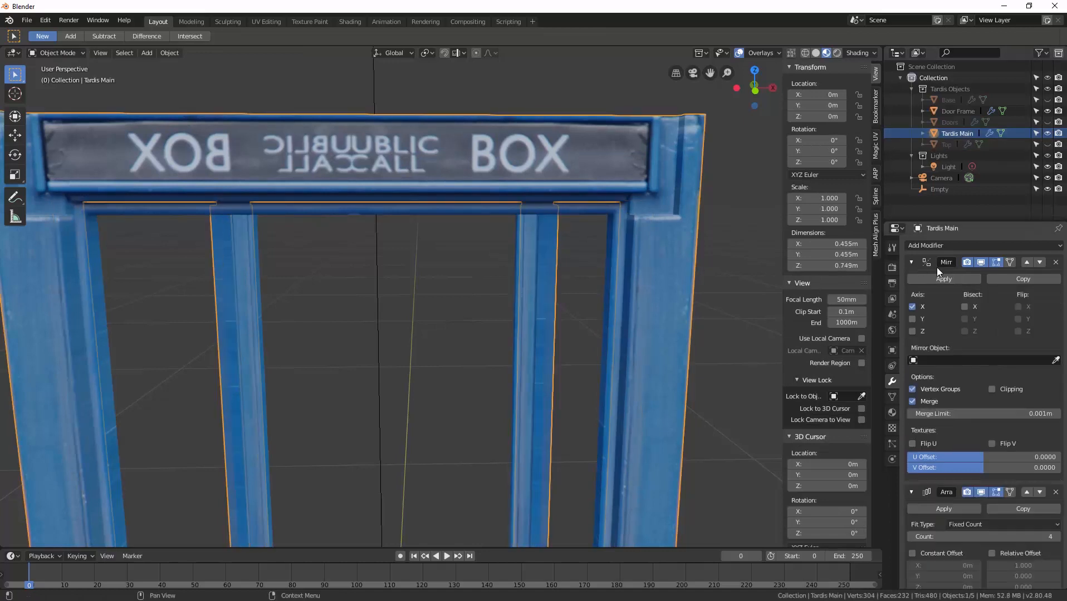
{"action": "left_click", "coordinate": [992, 389]}
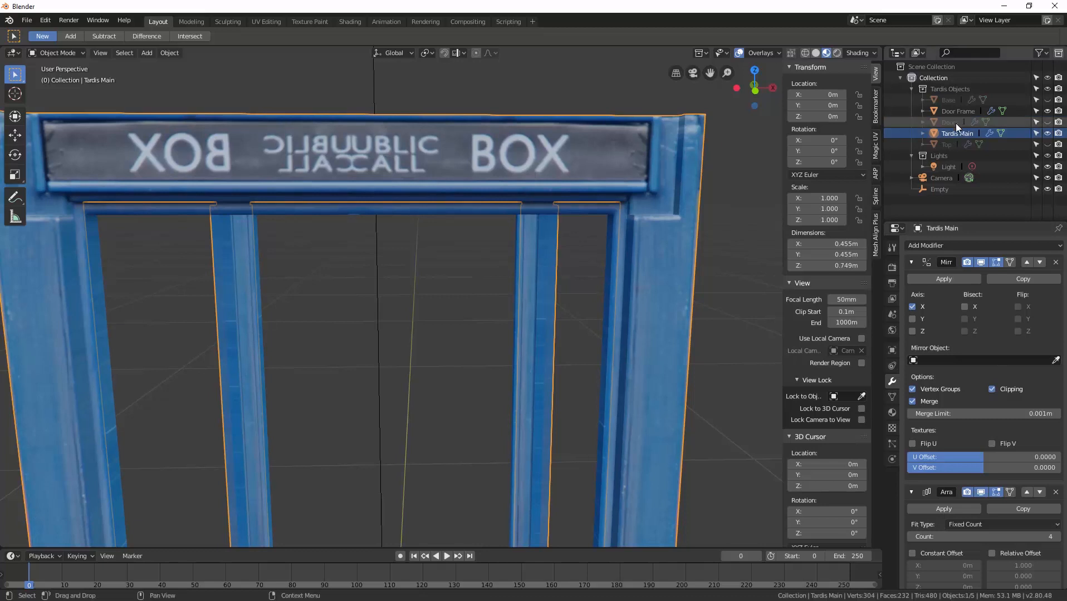
Step: Select the Base object and enable Clipping on its Mirror modifier
{"action": "left_click", "coordinate": [949, 145]}
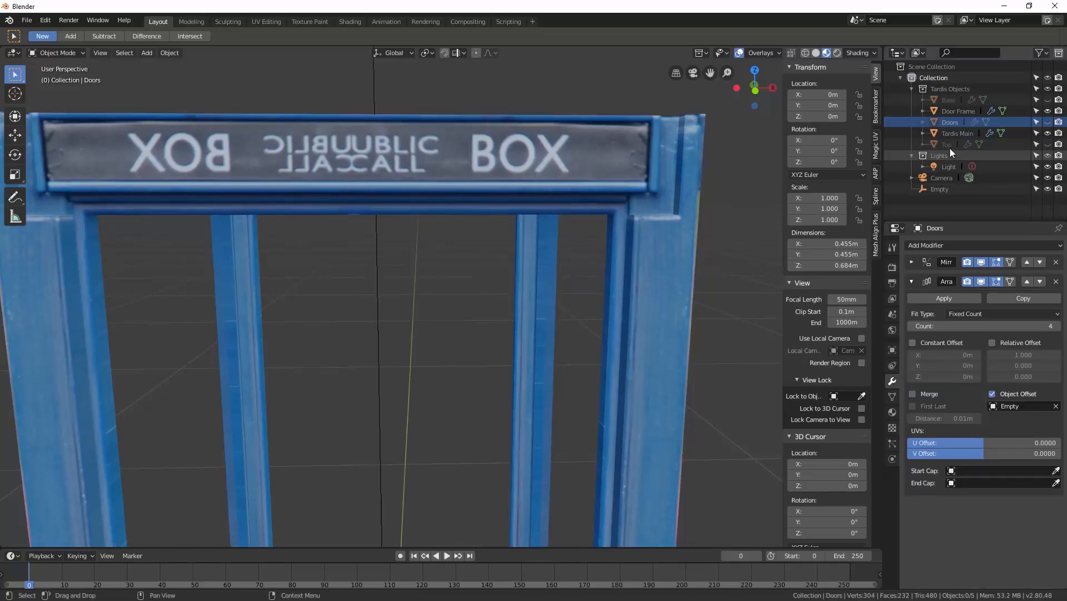
{"action": "left_click", "coordinate": [956, 102]}
{"action": "left_click", "coordinate": [912, 262]}
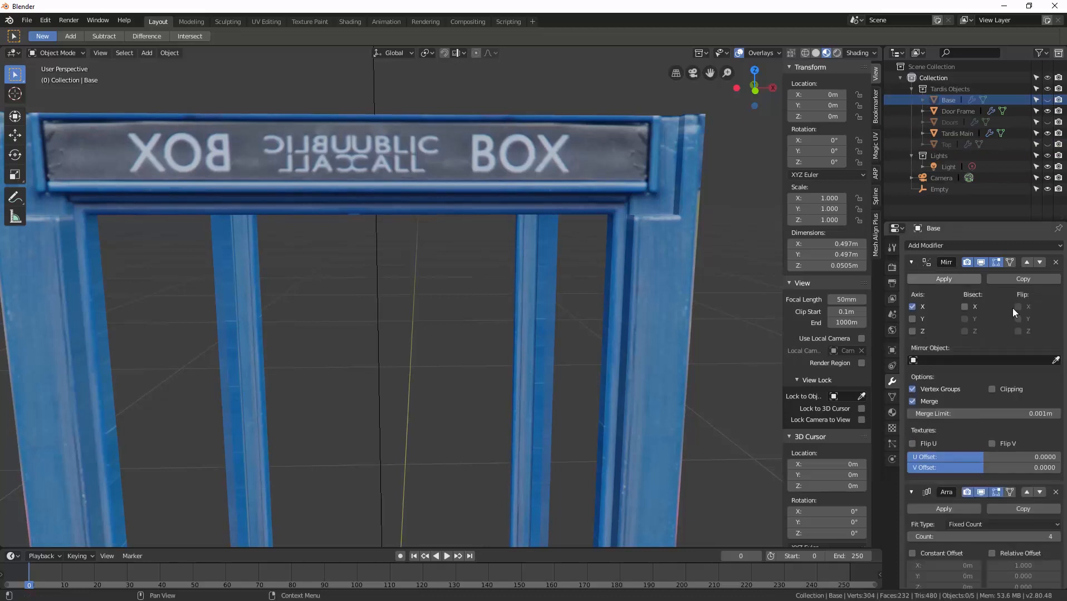
{"action": "scroll", "coordinate": [455, 214], "scroll_direction": "down", "scroll_amount": 3}
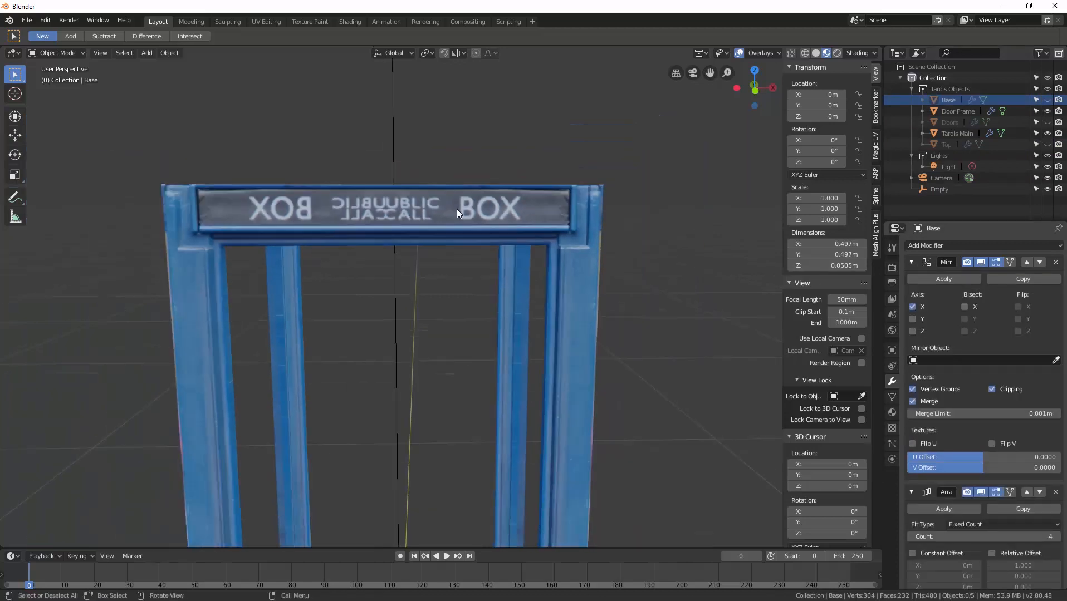
{"action": "middle_click_drag", "start_coordinate": [456, 209], "coordinate": [758, 145]}
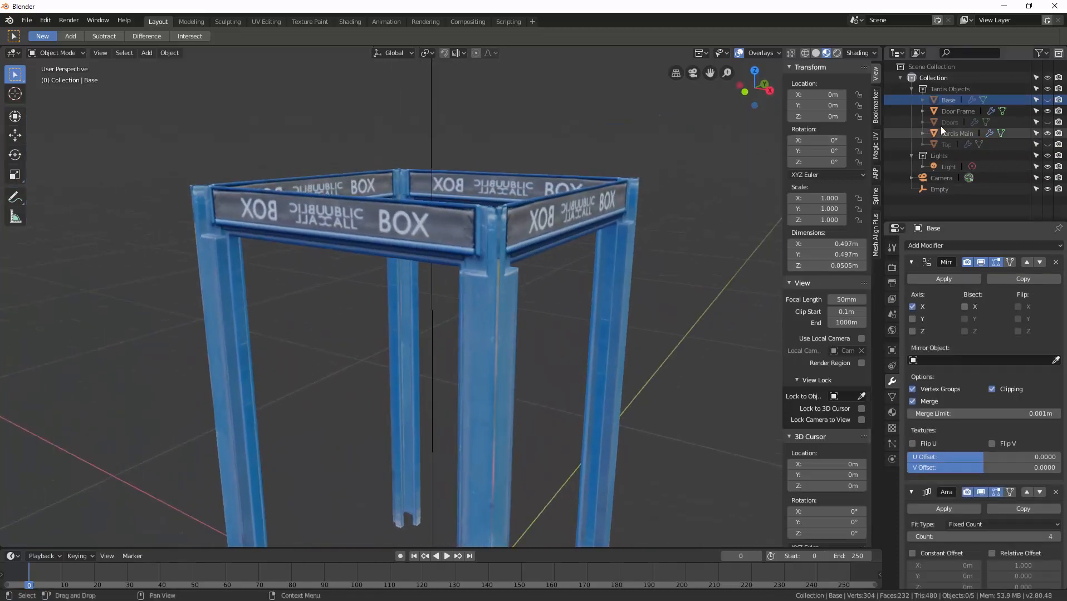
{"action": "middle_click_drag", "start_coordinate": [731, 196], "coordinate": [395, 279]}
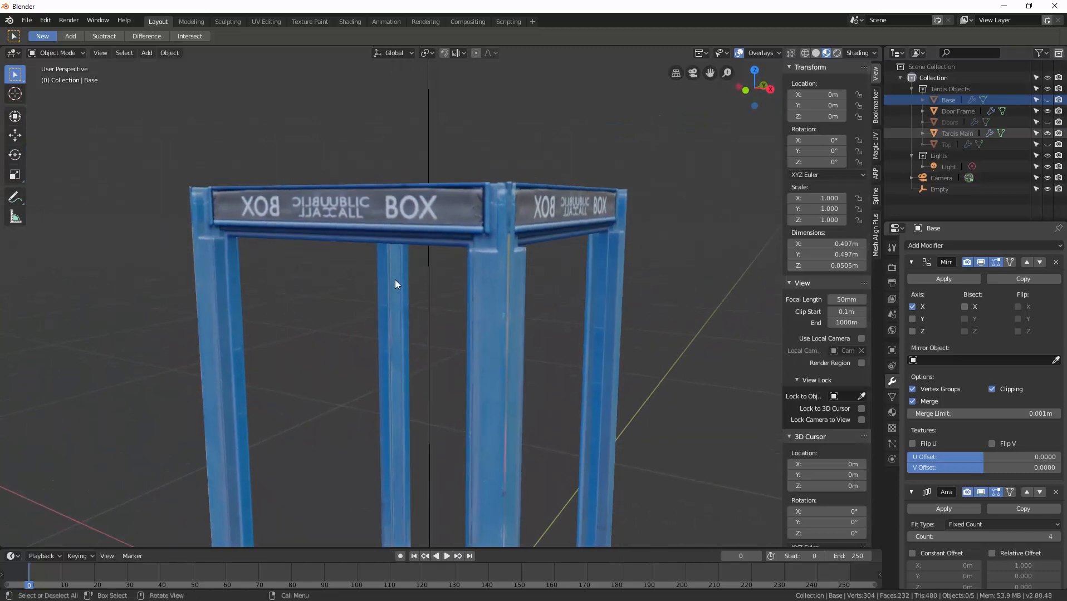
Step: Unhide the Base object and check how its corners meet the feet of the posts
{"action": "left_click", "coordinate": [961, 110]}
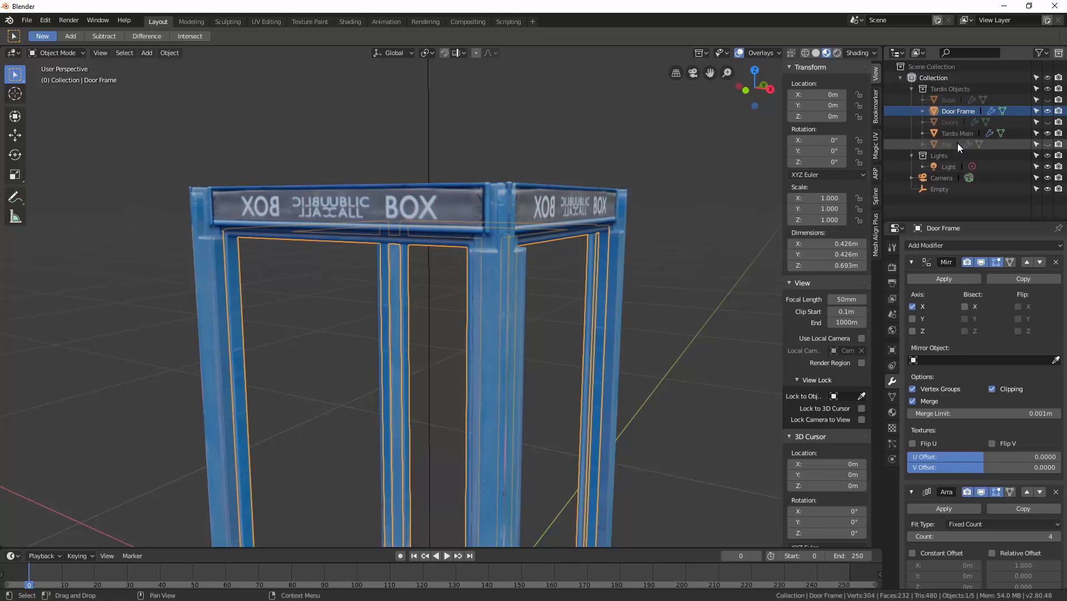
{"action": "left_click", "coordinate": [949, 100]}
{"action": "middle_click_drag", "start_coordinate": [557, 200], "coordinate": [516, 72]}
{"action": "left_click", "coordinate": [1048, 100]}
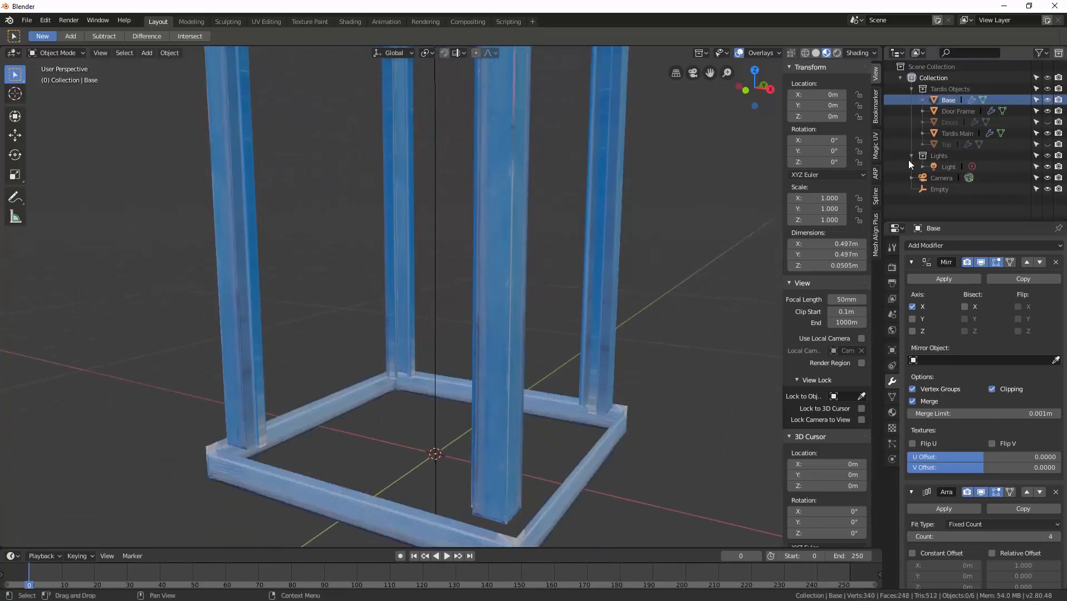
{"action": "middle_click_drag", "start_coordinate": [474, 341], "coordinate": [513, 279], "text": "shift"}
{"action": "scroll", "coordinate": [513, 333], "scroll_direction": "up", "scroll_amount": 2}
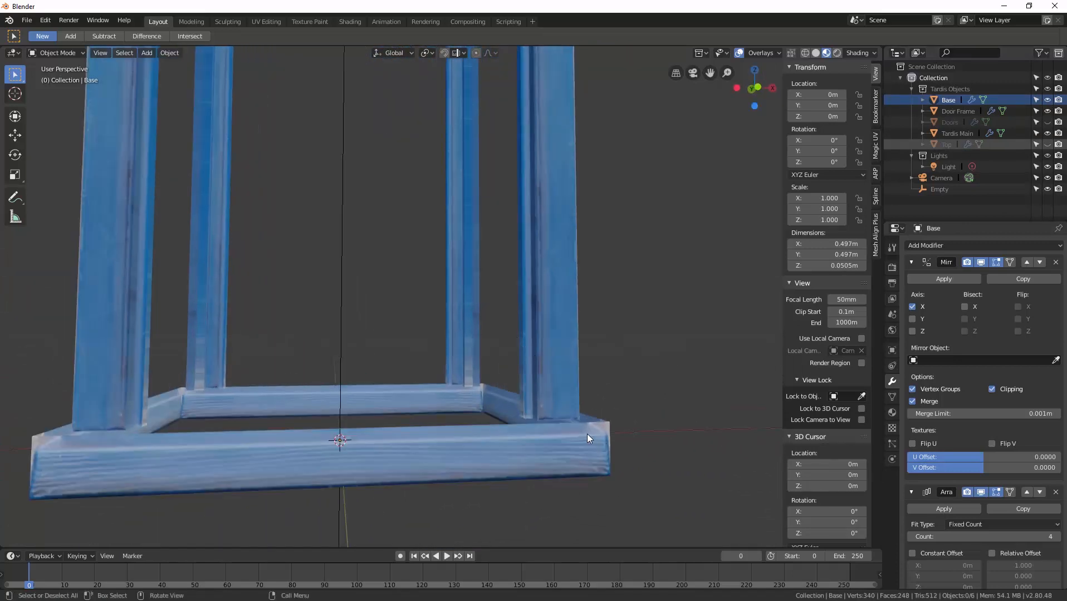
{"action": "middle_click_drag", "start_coordinate": [586, 434], "coordinate": [481, 510]}
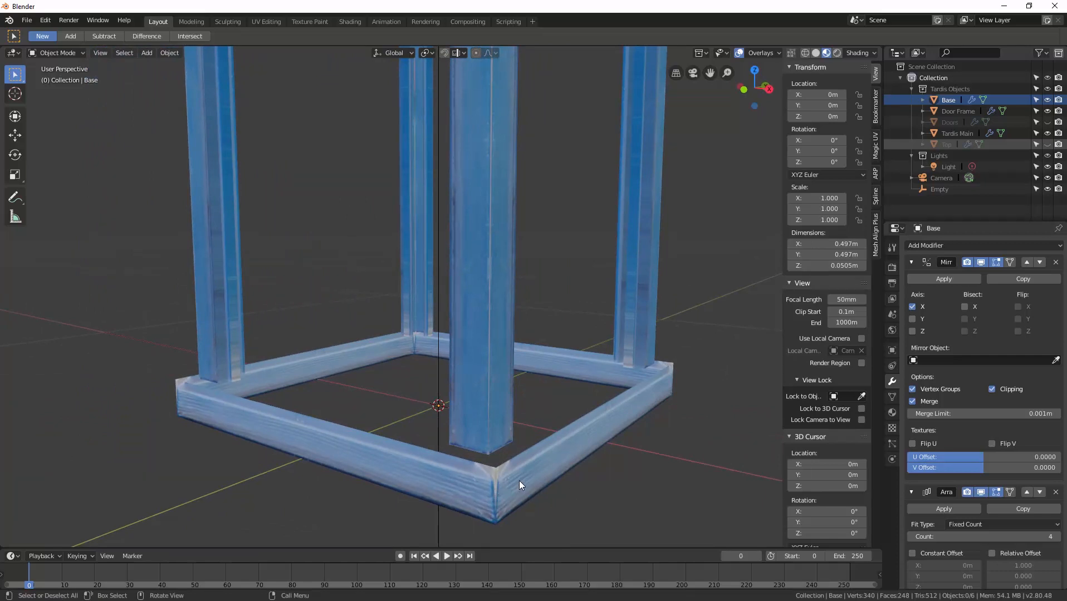
Step: Open the Base mesh for editing in front view and select the outer corner vertex of its middle horizontal edge
{"action": "key", "text": "KP_1"}
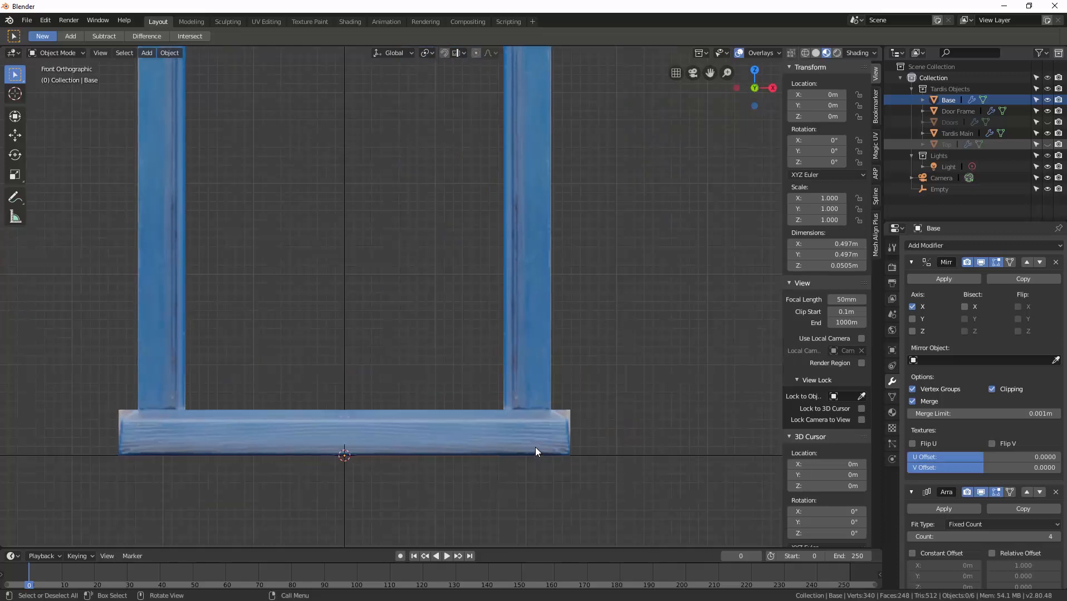
{"action": "left_click", "coordinate": [555, 447]}
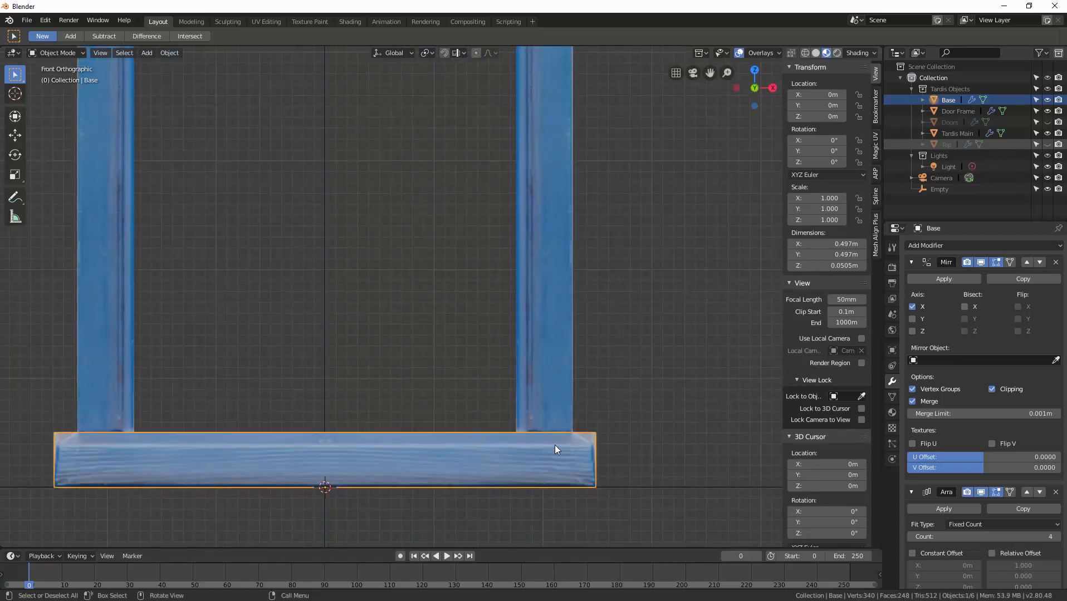
{"action": "key", "text": "ctrl+Tab"}
{"action": "left_click", "coordinate": [509, 416]}
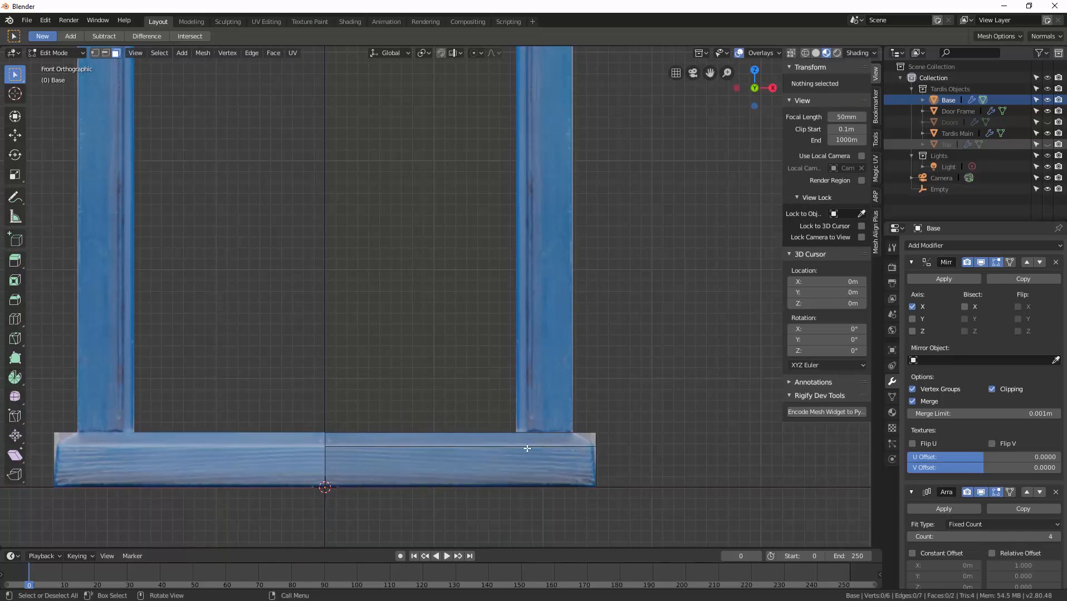
{"action": "key", "text": "1"}
{"action": "left_click", "coordinate": [599, 446]}
{"action": "middle_click_drag", "start_coordinate": [614, 457], "coordinate": [660, 384], "text": "shift"}
{"action": "scroll", "coordinate": [607, 393], "scroll_direction": "up", "scroll_amount": 1}
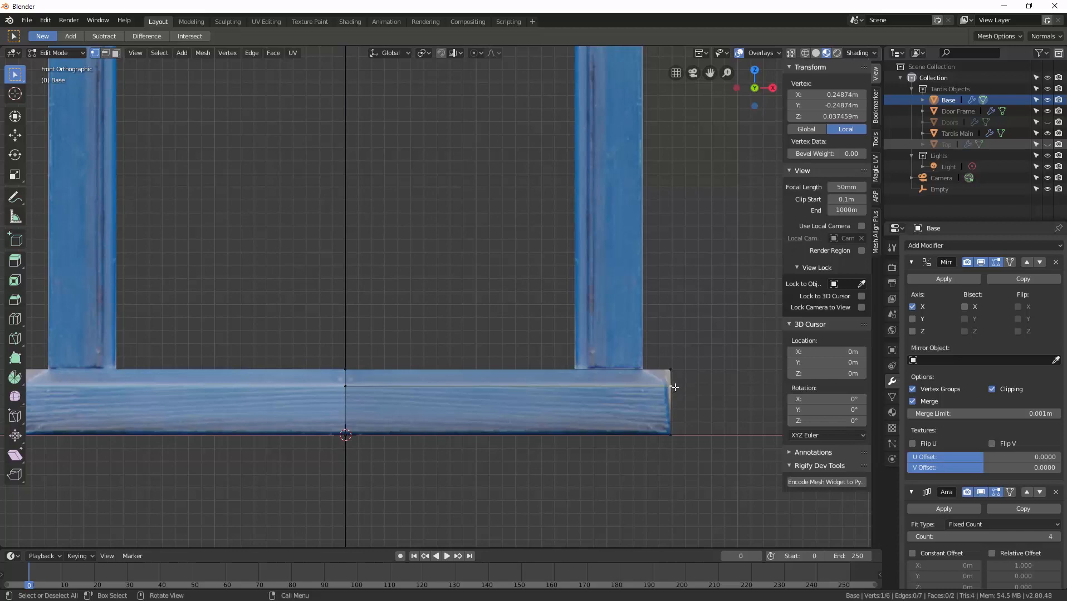
{"action": "key", "text": "g"}
{"action": "key", "text": "x"}
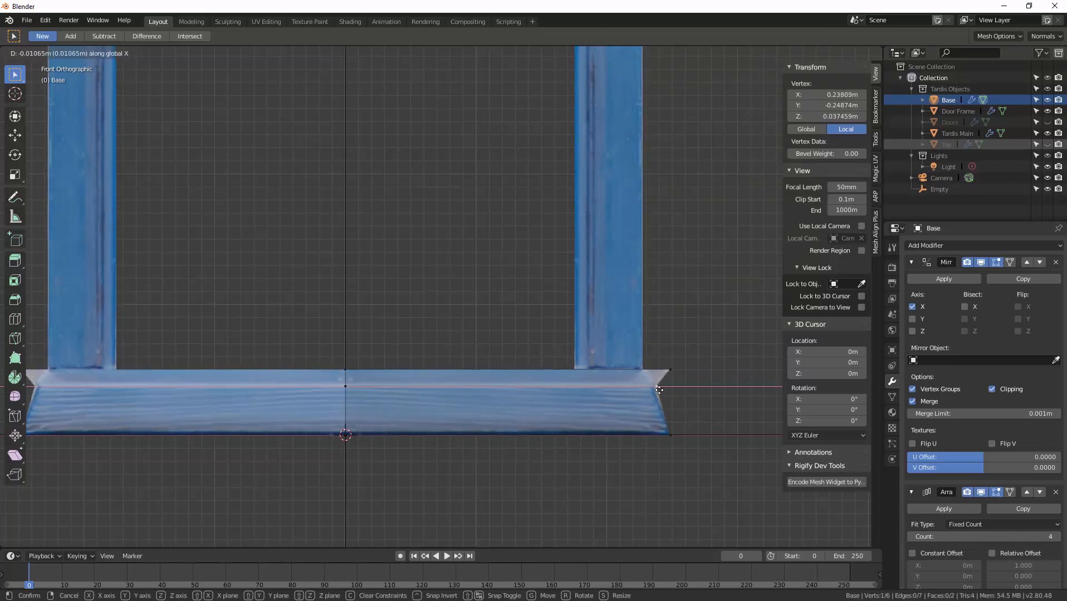
{"action": "left_click", "coordinate": [662, 397]}
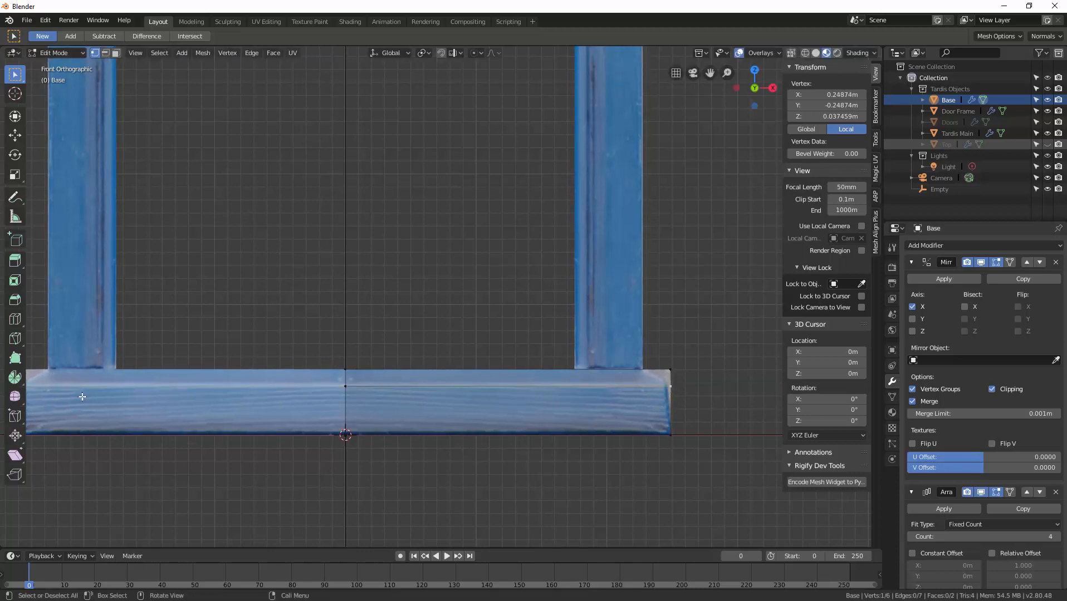
Step: Vertex Slide the base's middle and upper corner vertices inward to about X 0.24491 m and X 0.22745 m respectively
{"action": "left_click", "coordinate": [18, 422]}
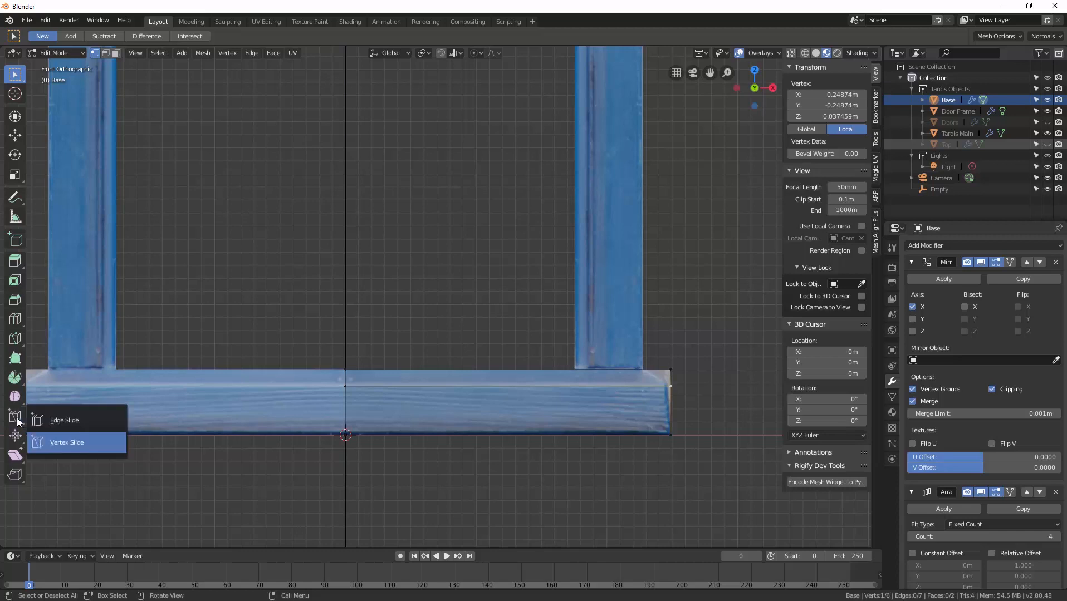
{"action": "left_click", "coordinate": [54, 443]}
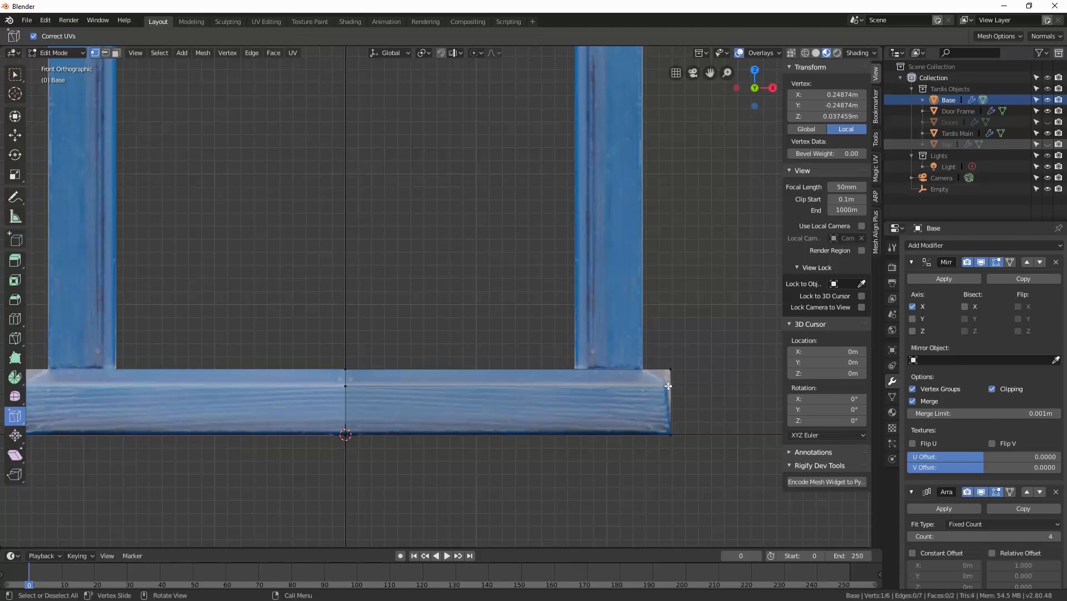
{"action": "mouse_move", "coordinate": [668, 386]}
{"action": "left_mouse_down"}
{"action": "mouse_move", "coordinate": [655, 384]}
{"action": "mouse_move", "coordinate": [659, 395]}
{"action": "mouse_move", "coordinate": [665, 384]}
{"action": "left_mouse_up"}
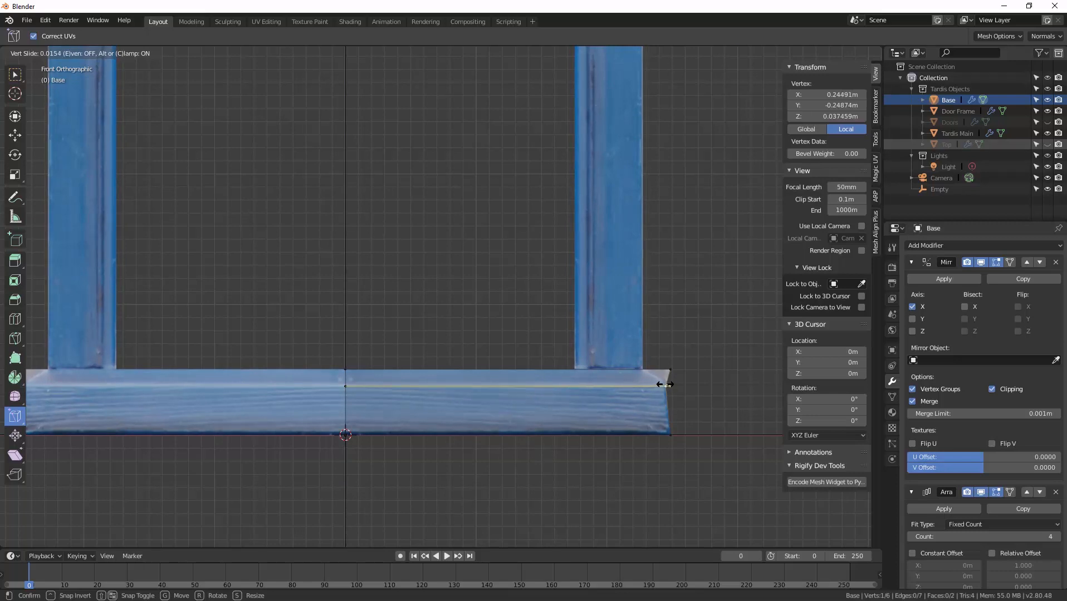
{"action": "left_click_drag", "start_coordinate": [665, 384], "coordinate": [643, 370]}
{"action": "left_click", "coordinate": [670, 369]}
{"action": "middle_click_drag", "start_coordinate": [643, 370], "coordinate": [387, 401]}
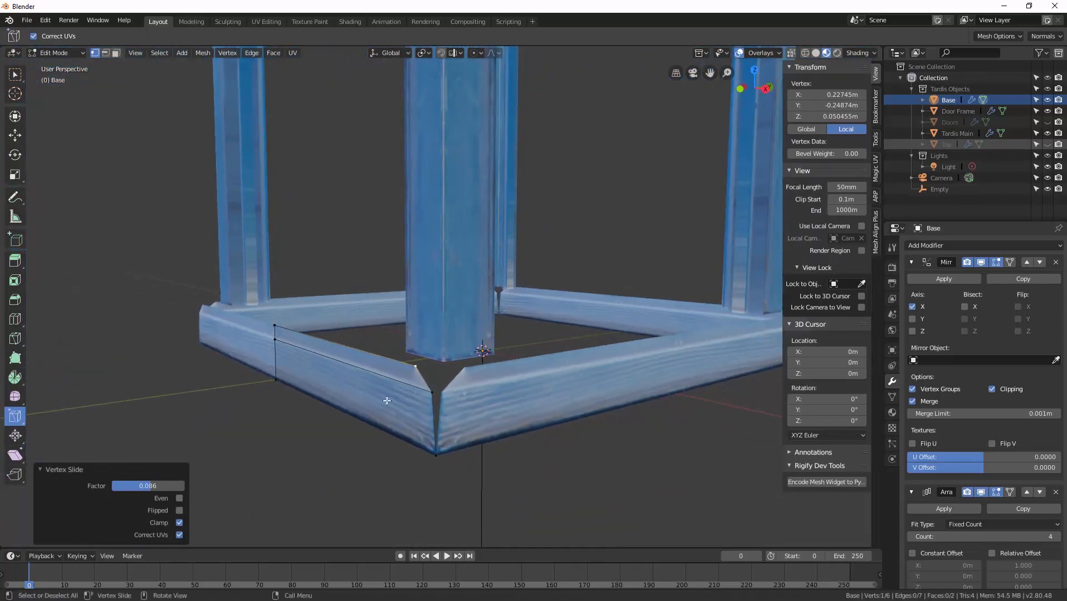
Step: Select the base's middle corner vertex, switch to Calculator and clear its current entry
{"action": "left_click", "coordinate": [436, 392]}
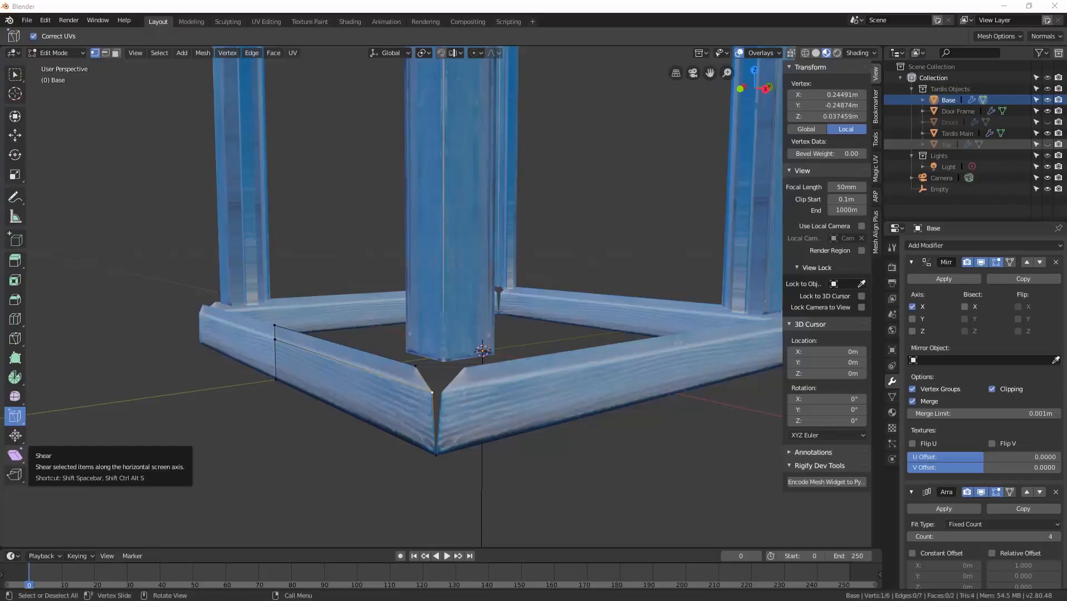
{"action": "key", "text": "alt+Tab"}
{"action": "left_click_drag", "start_coordinate": [162, 86], "coordinate": [125, 101]}
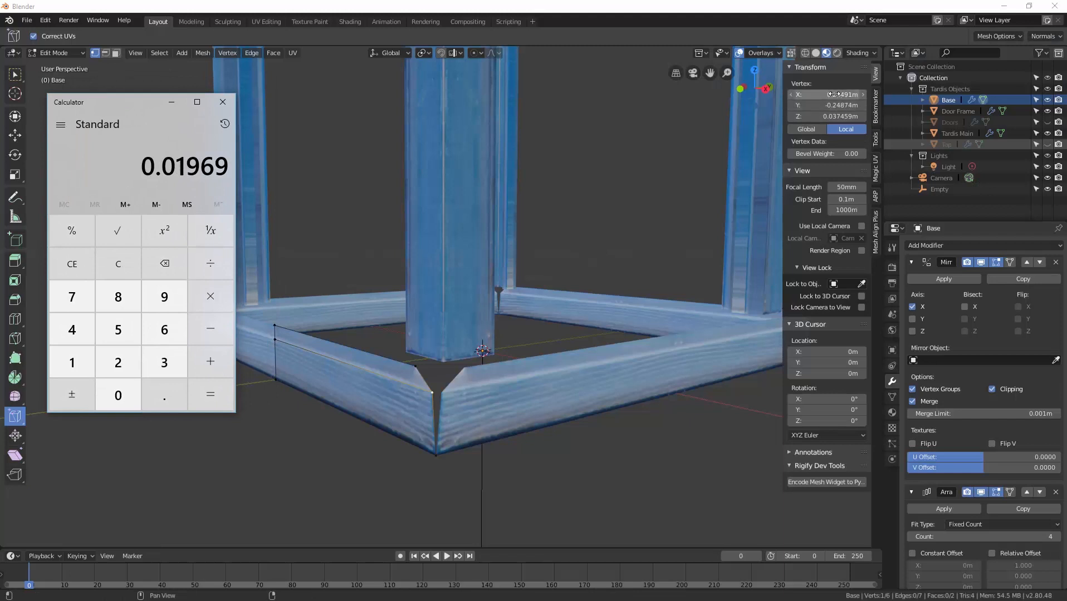
{"action": "left_click", "coordinate": [84, 267]}
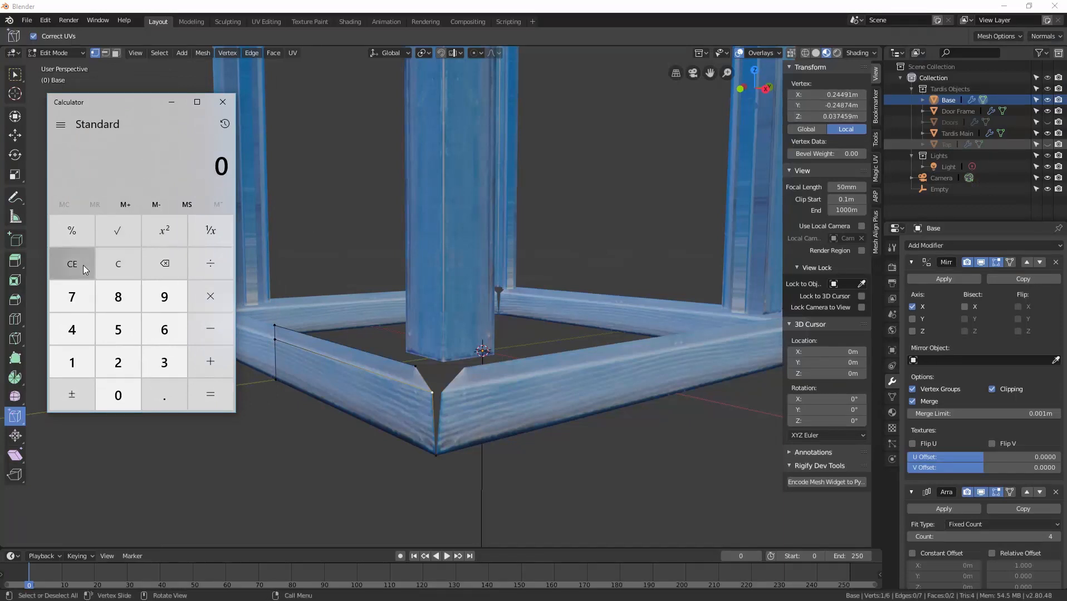
Step: Try to paste the vertex's Y coordinate into Calculator, and clear the entry
{"action": "left_click", "coordinate": [841, 106]}
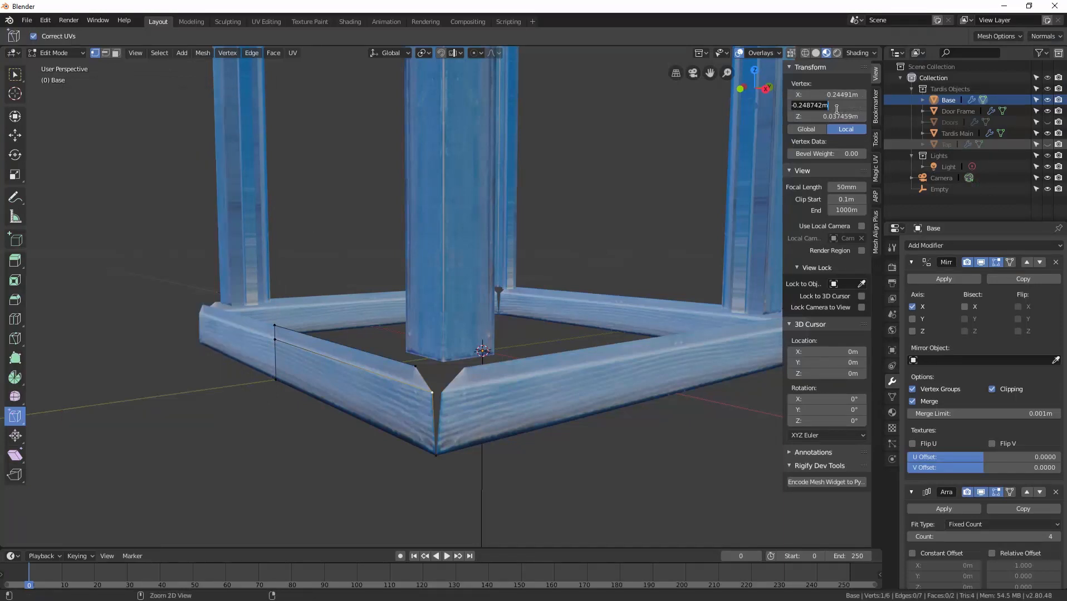
{"action": "key", "text": "alt+Tab"}
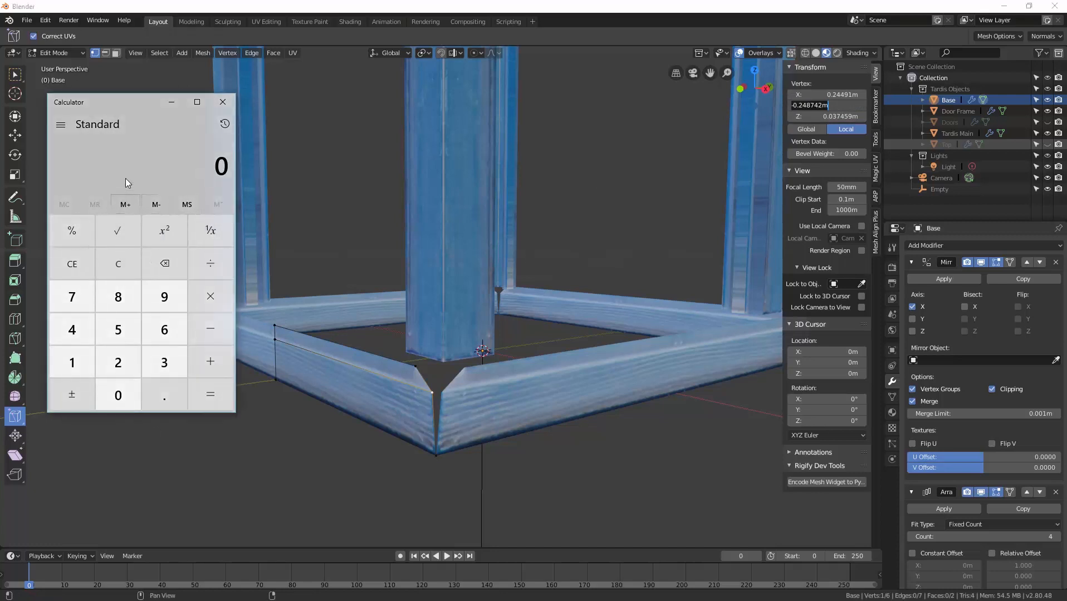
{"action": "key", "text": "ctrl+v"}
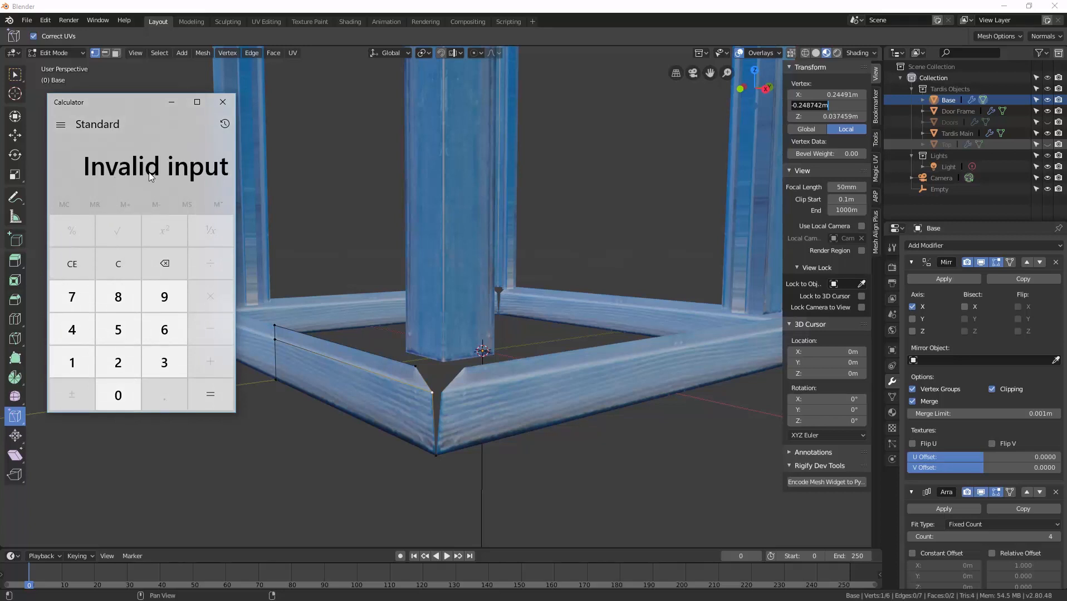
{"action": "left_click", "coordinate": [83, 263]}
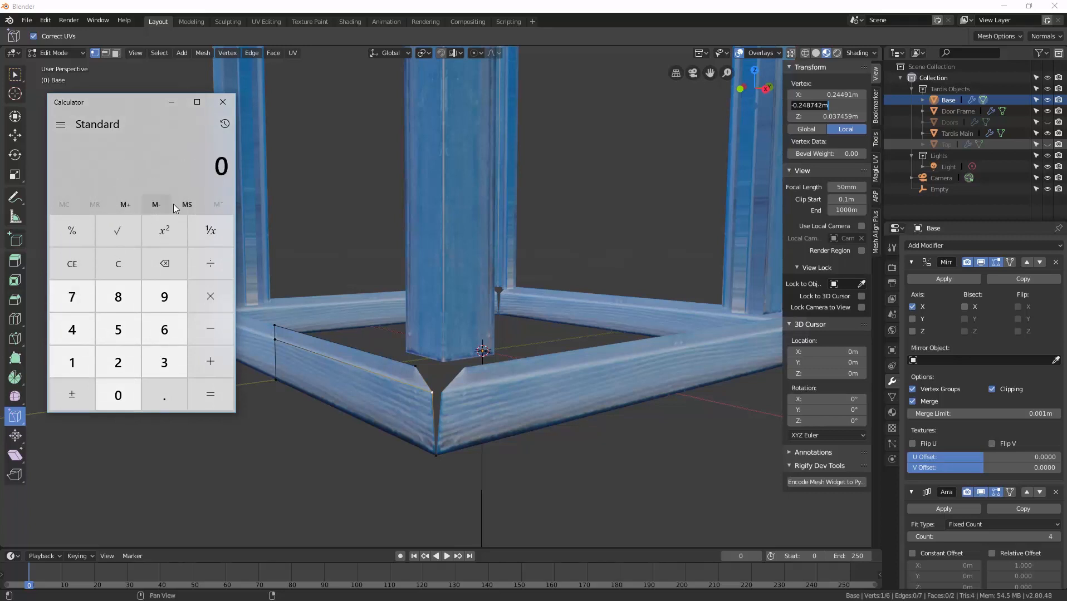
Step: Calculate 0.24874 minus 0.24491 in Calculator and move its window out of the way
{"action": "key", "text": "alt+Tab"}
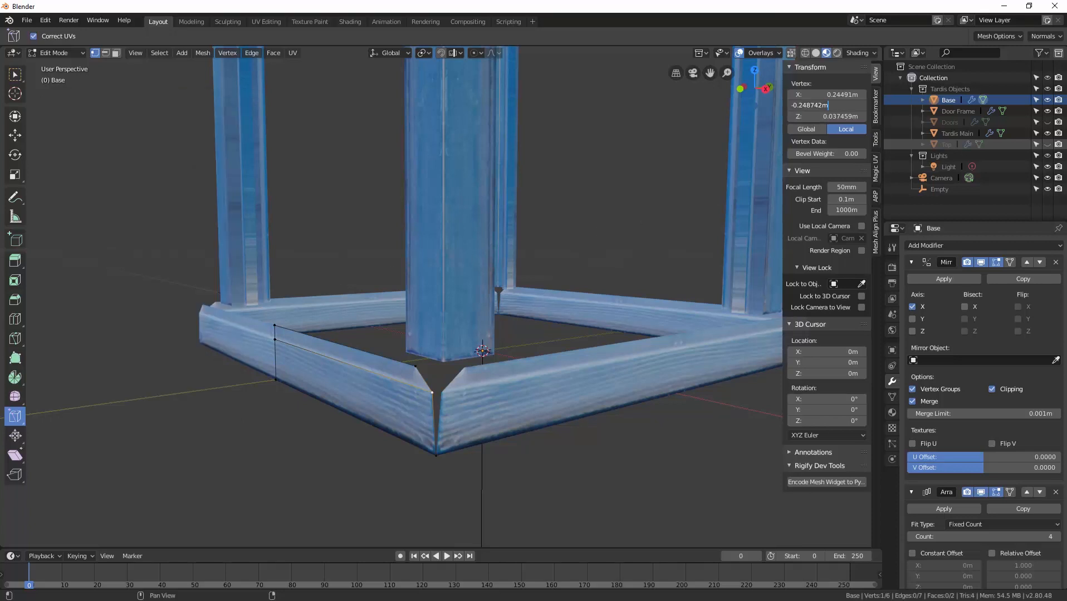
{"action": "key", "text": "alt+Tab"}
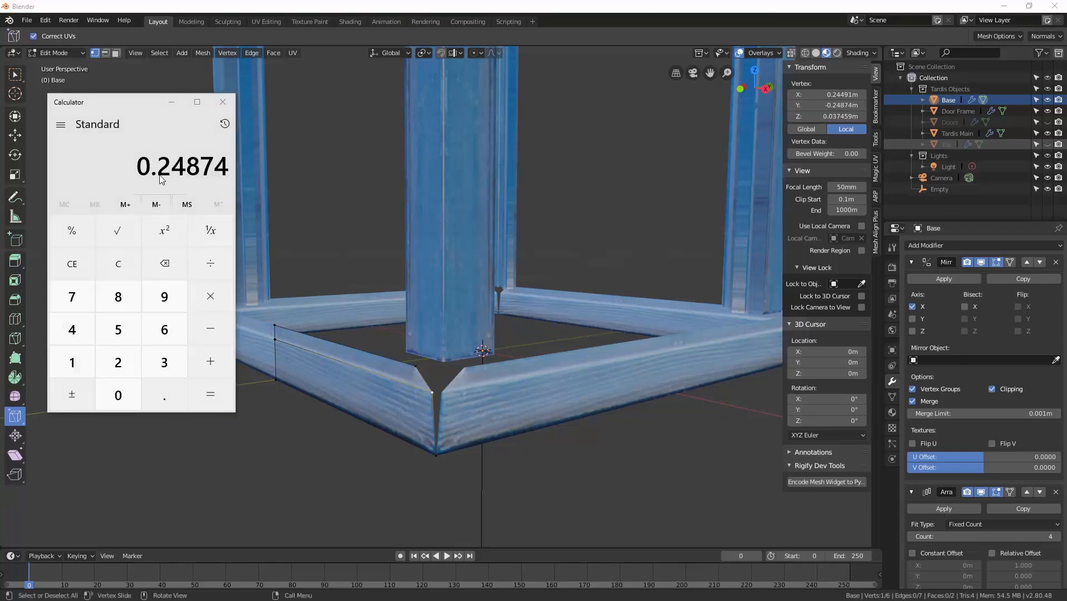
{"action": "left_click", "coordinate": [210, 329]}
{"action": "type", "text": "0."}
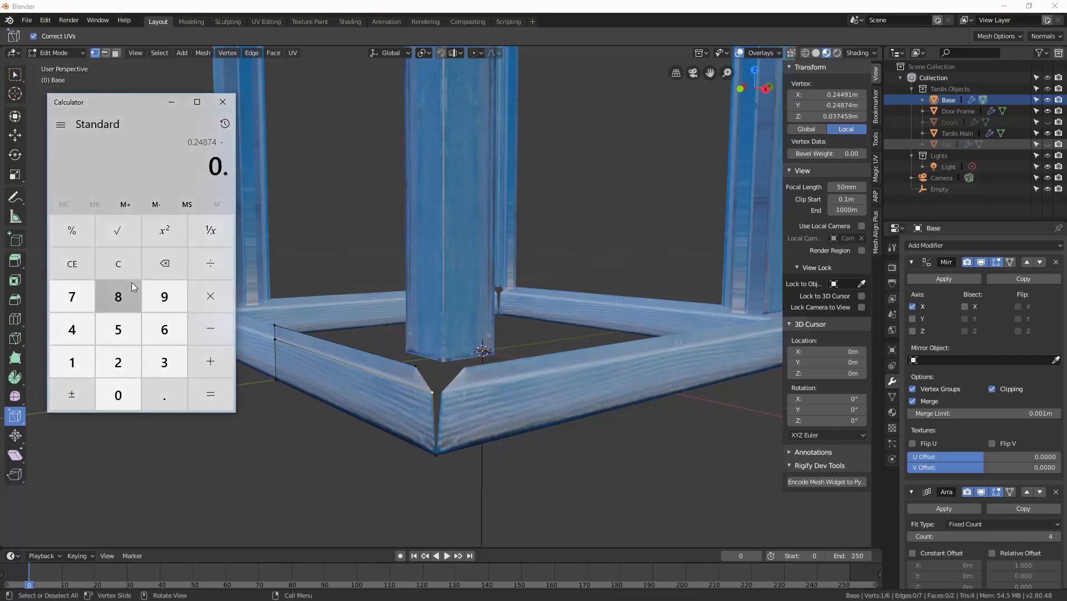
{"action": "type", "text": "24491"}
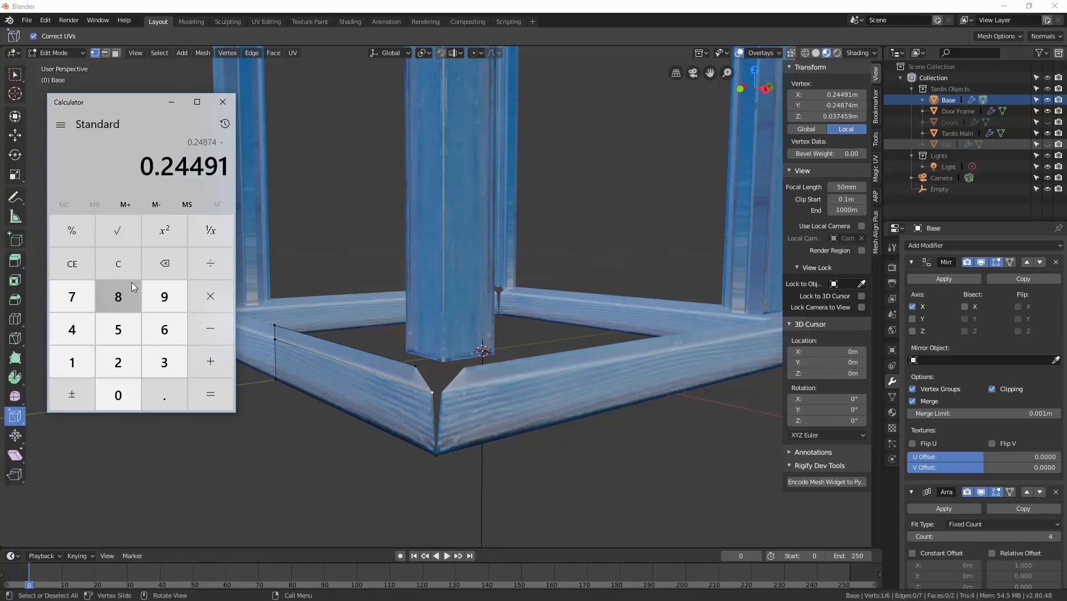
{"action": "key", "text": "Return"}
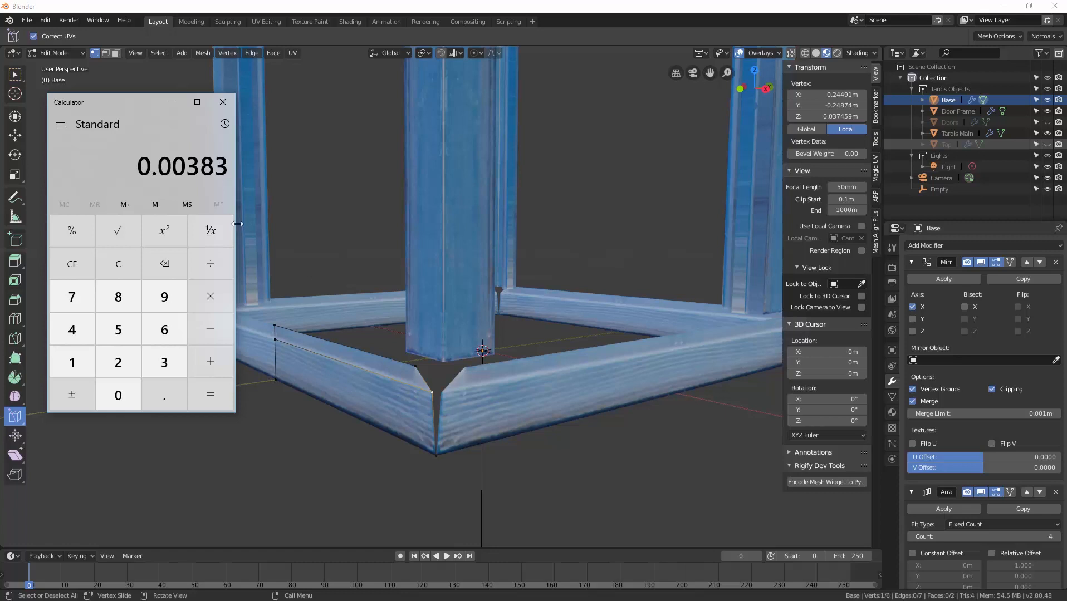
{"action": "left_click_drag", "start_coordinate": [141, 100], "coordinate": [0, 104]}
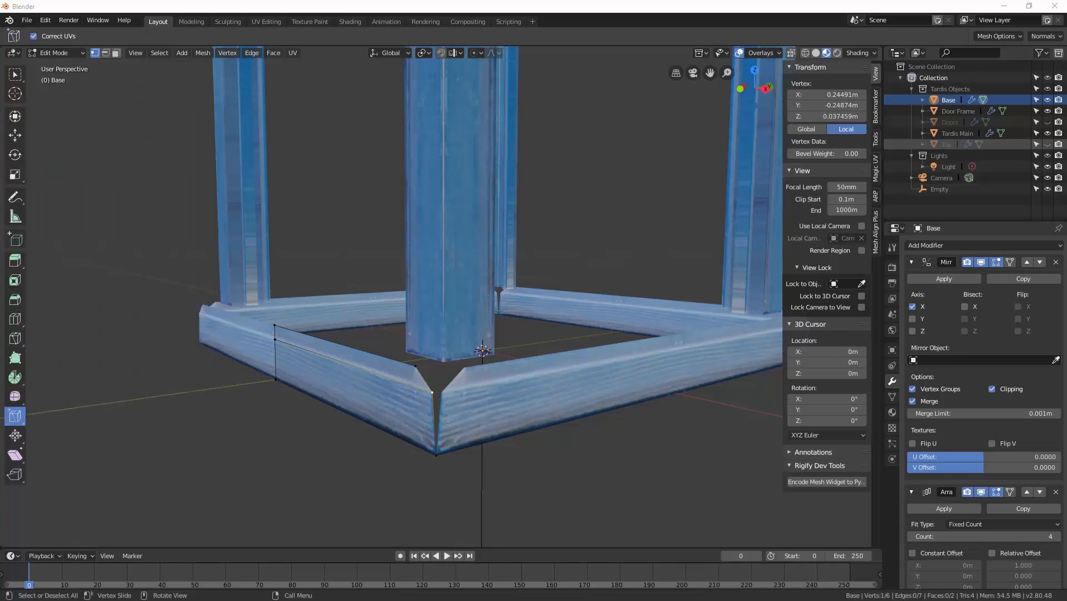
Step: Move the middle horizontal edge of the base's front side inward along Y by the calculated offset
{"action": "key", "text": "alt+a"}
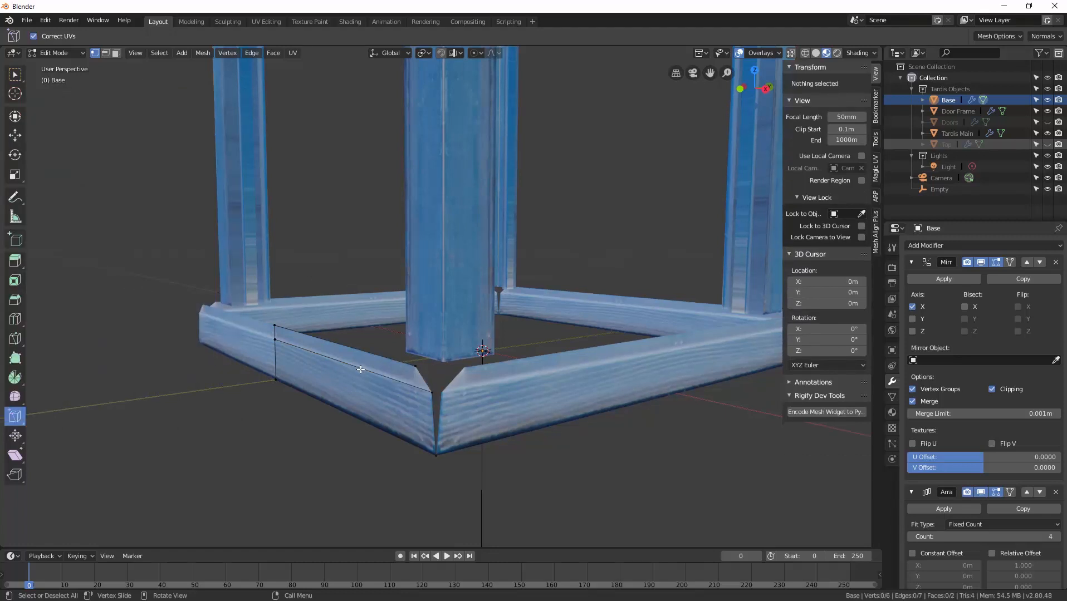
{"action": "key", "text": "2"}
{"action": "left_click", "coordinate": [361, 368]}
{"action": "key", "text": "g"}
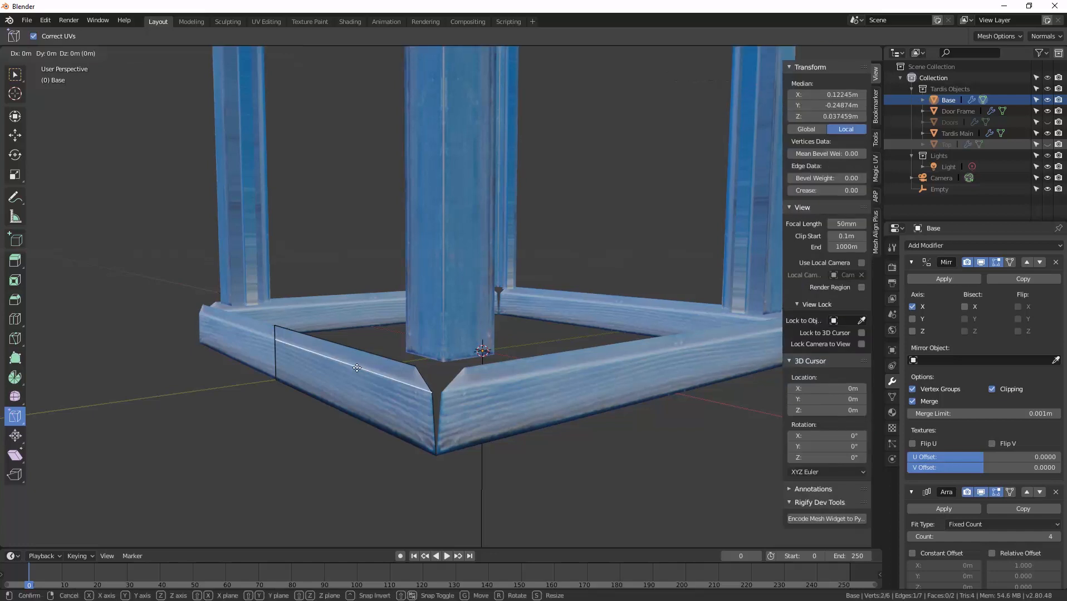
{"action": "key", "text": "y"}
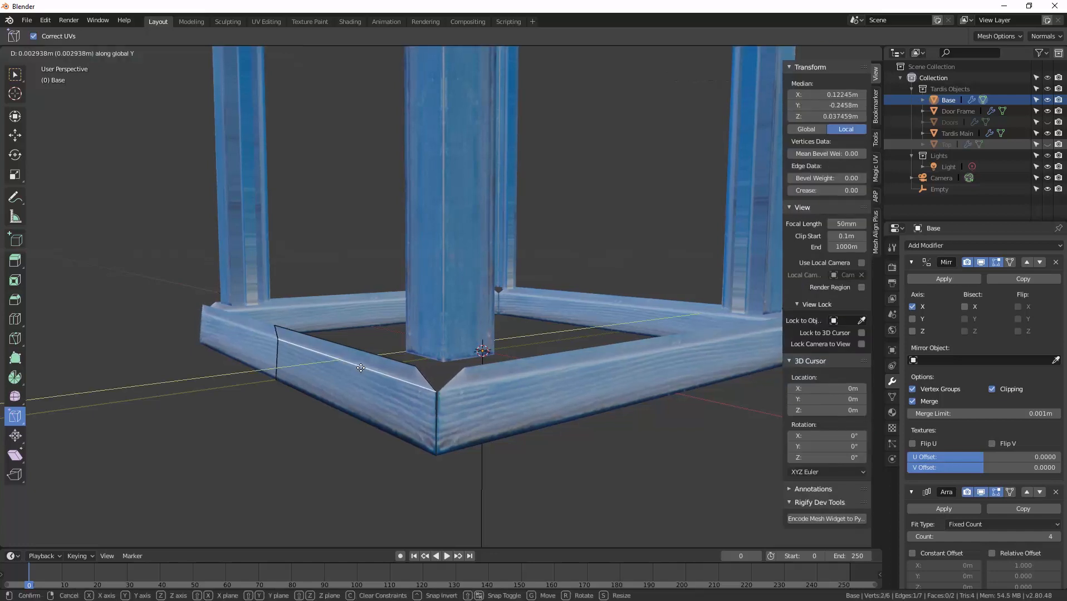
{"action": "left_click", "coordinate": [361, 368]}
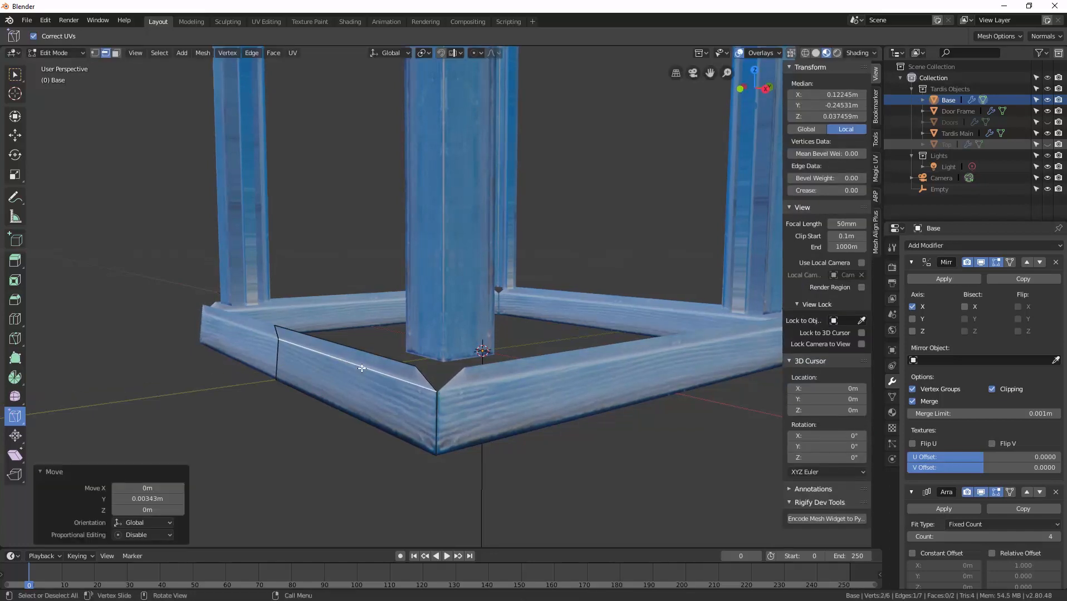
{"action": "left_click", "coordinate": [160, 500]}
{"action": "key", "text": "BackSpace"}
{"action": "key", "text": "Return"}
Step: Select the base's upper corner vertex and calculate 0.24874 minus 0.22745 in Calculator
{"action": "left_click", "coordinate": [313, 397]}
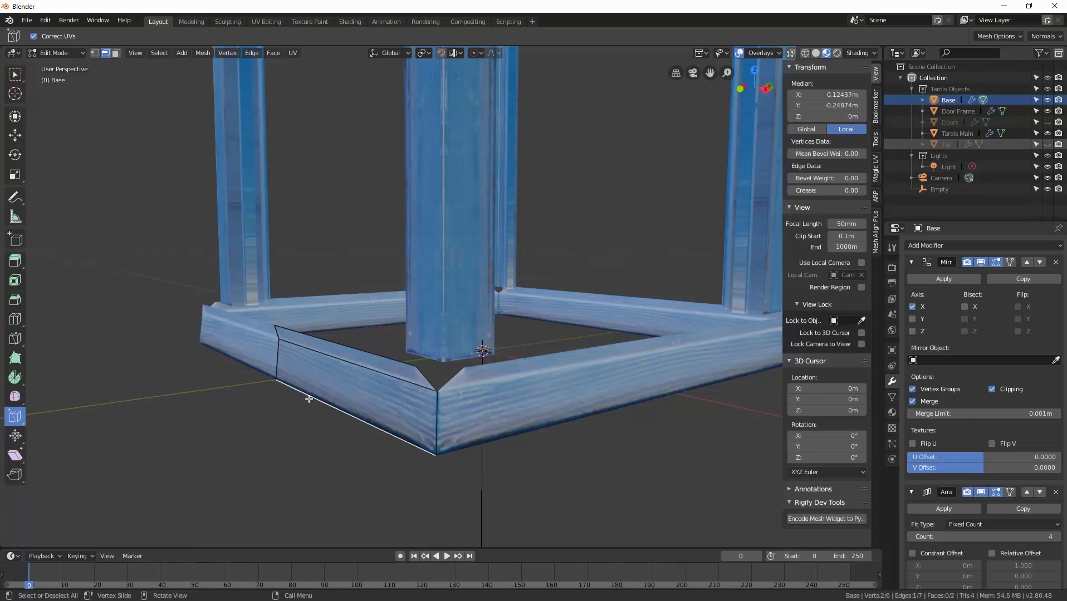
{"action": "left_click", "coordinate": [417, 369]}
{"action": "key", "text": "1"}
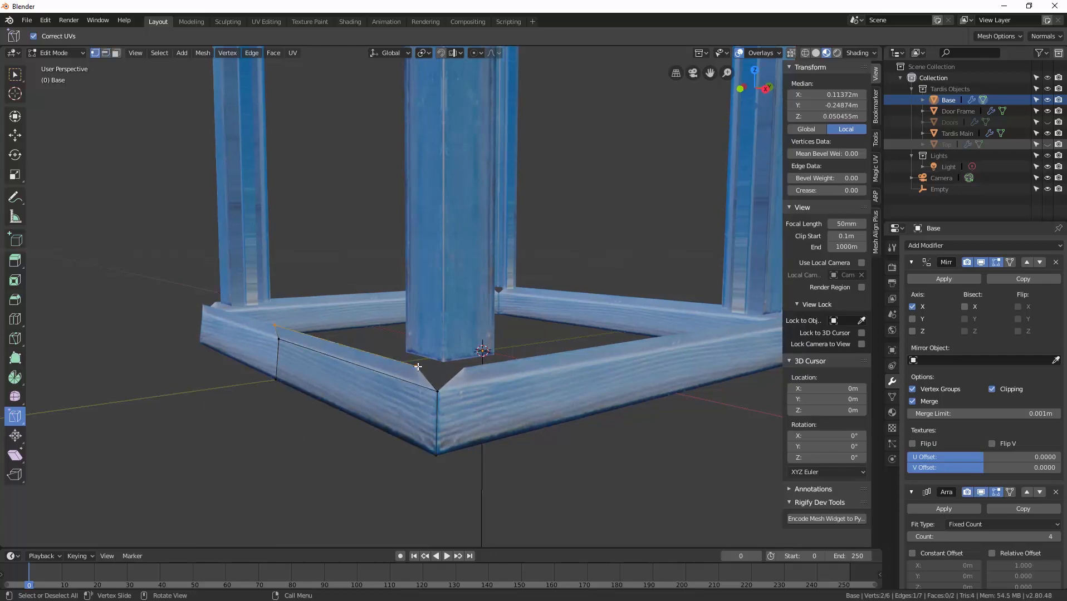
{"action": "left_click", "coordinate": [414, 369]}
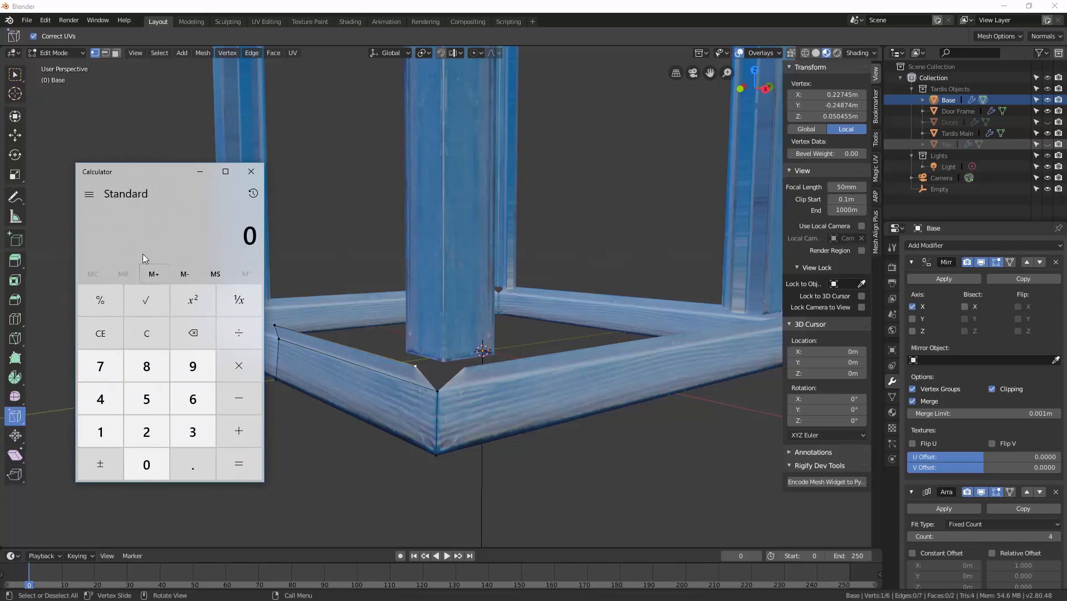
{"action": "type", "text": ".24874"}
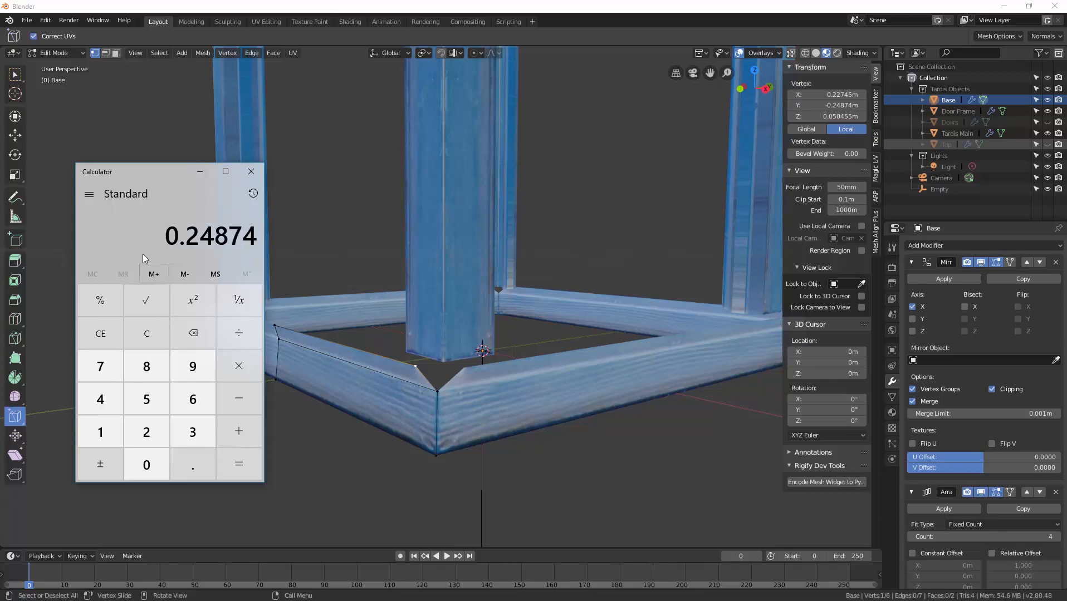
{"action": "key", "text": "minus"}
{"action": "type", "text": ".22"}
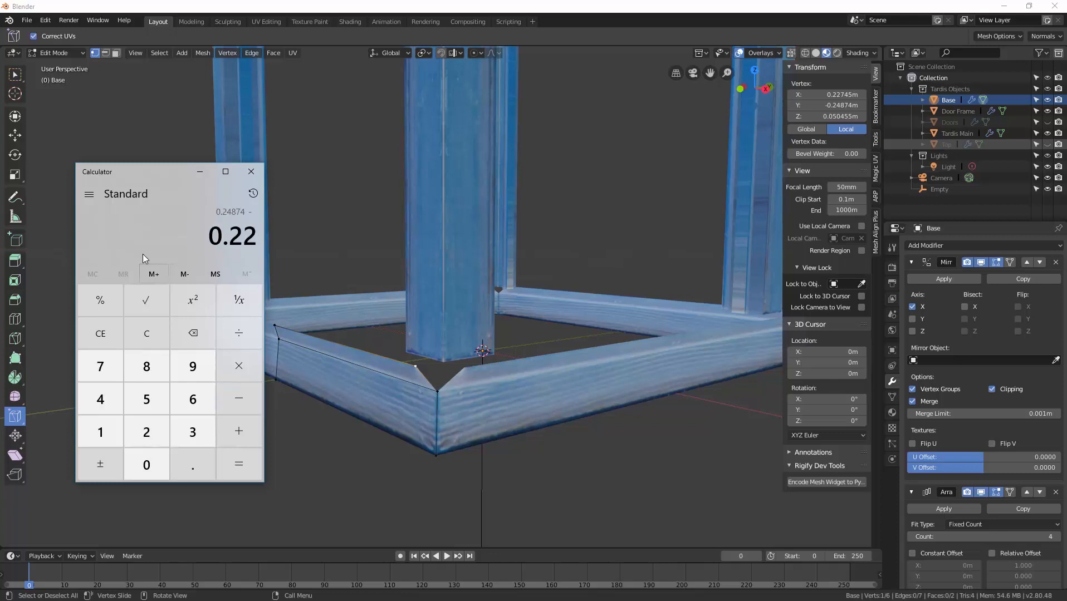
{"action": "type", "text": "745"}
{"action": "key", "text": "Return"}
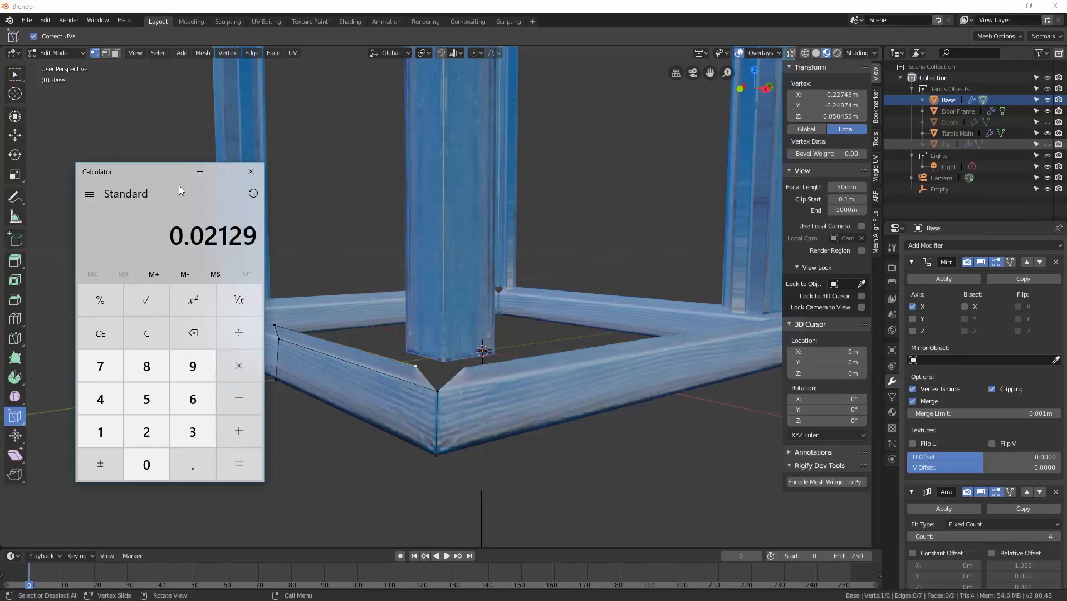
{"action": "left_click_drag", "start_coordinate": [139, 173], "coordinate": [0, 181]}
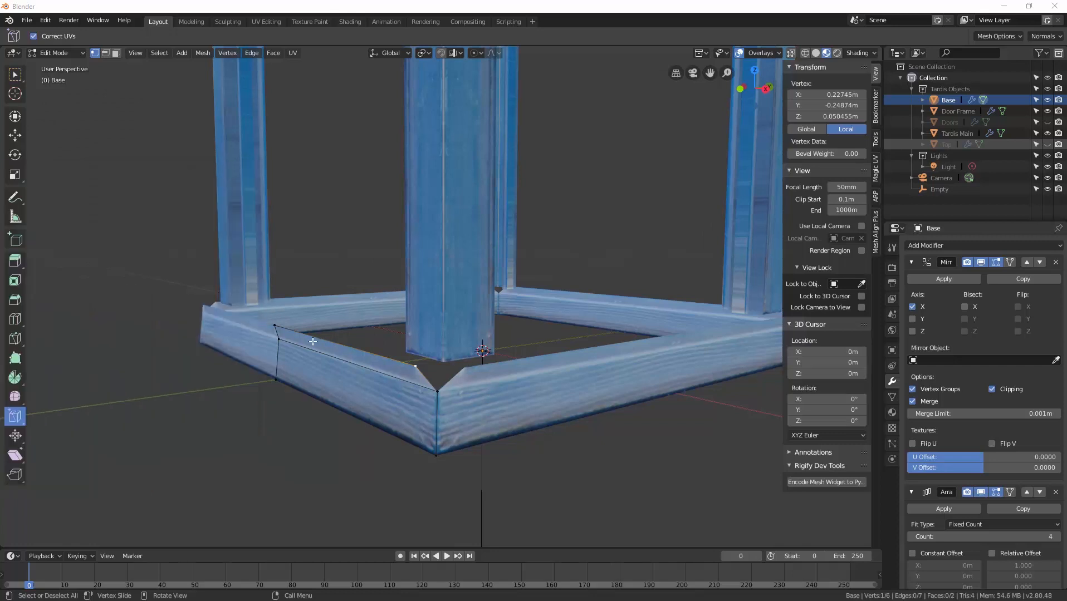
Step: Move the inner upper edge of the base's front side inward along Y by about 0.0216 m
{"action": "left_click", "coordinate": [335, 343]}
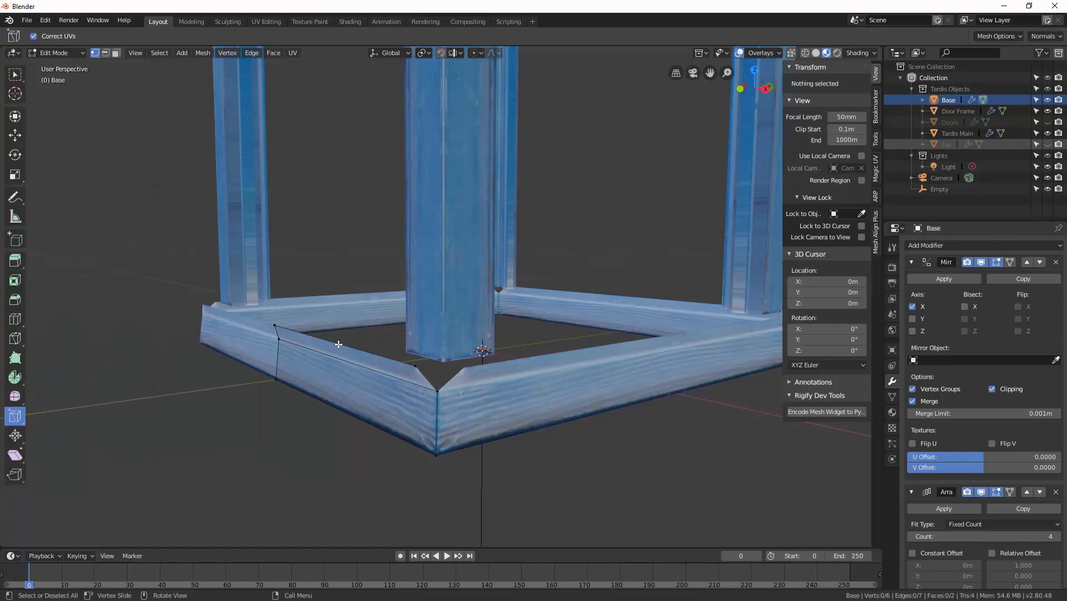
{"action": "key", "text": "2"}
{"action": "left_click", "coordinate": [345, 348]}
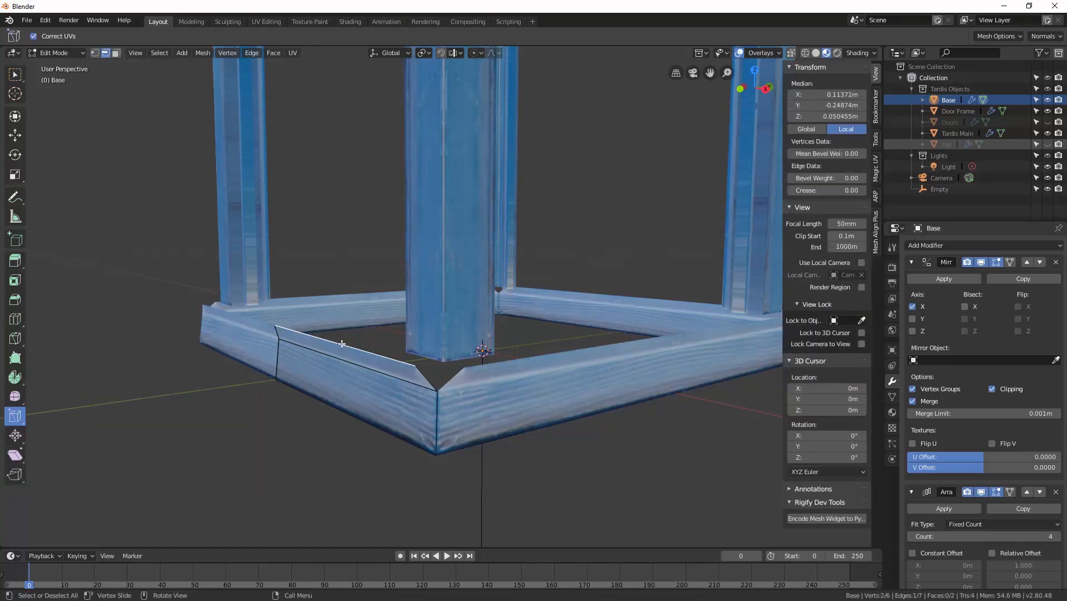
{"action": "key", "text": "g"}
{"action": "key", "text": "y"}
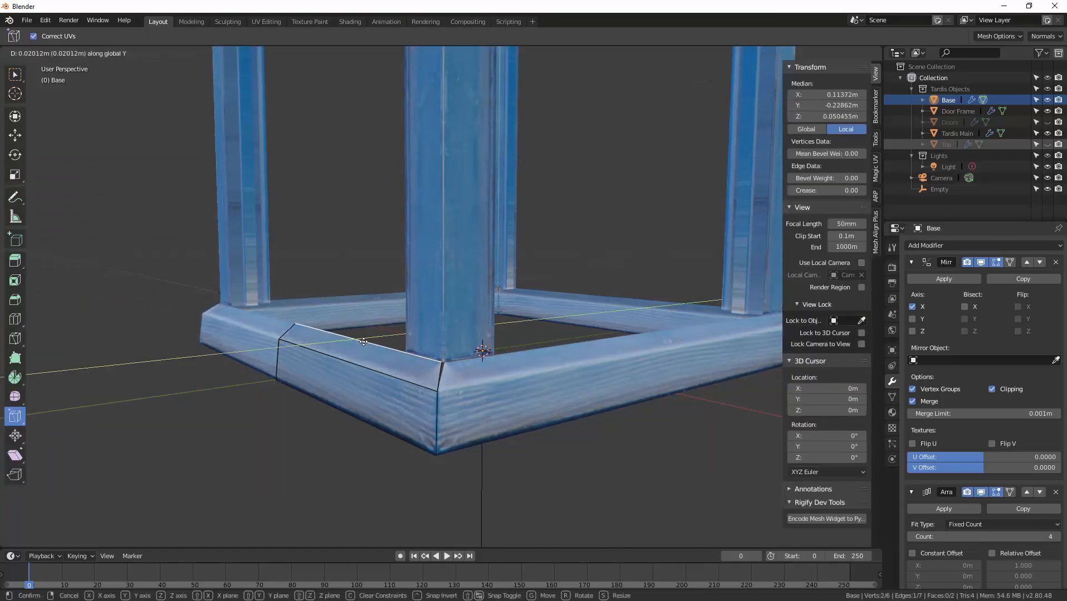
{"action": "left_click", "coordinate": [354, 362]}
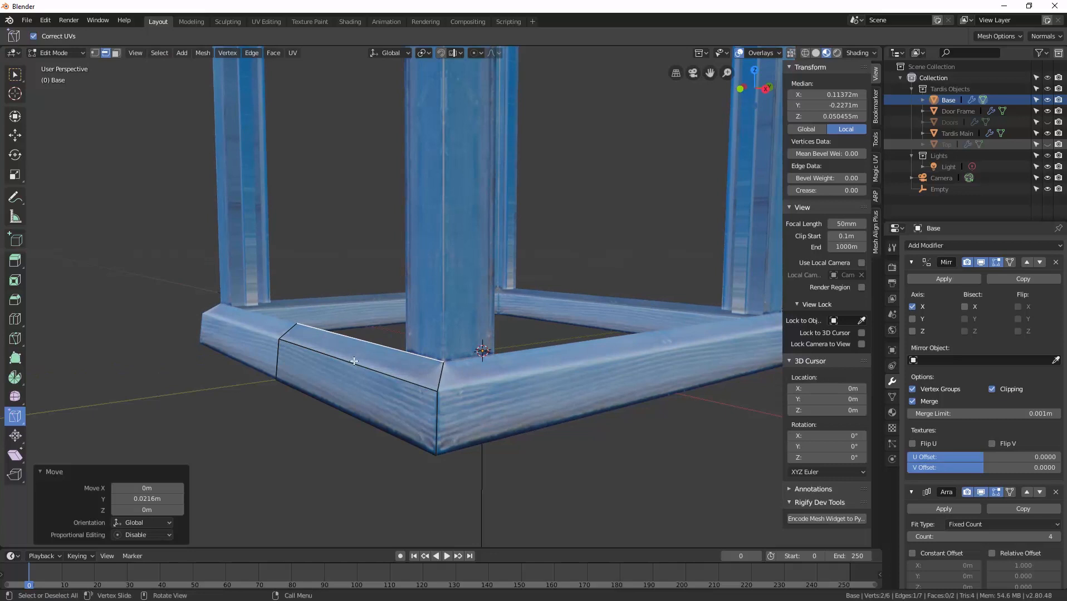
Step: Set the edge's Y move offset to exactly 0.02129 m and deselect the edge
{"action": "left_click", "coordinate": [153, 498]}
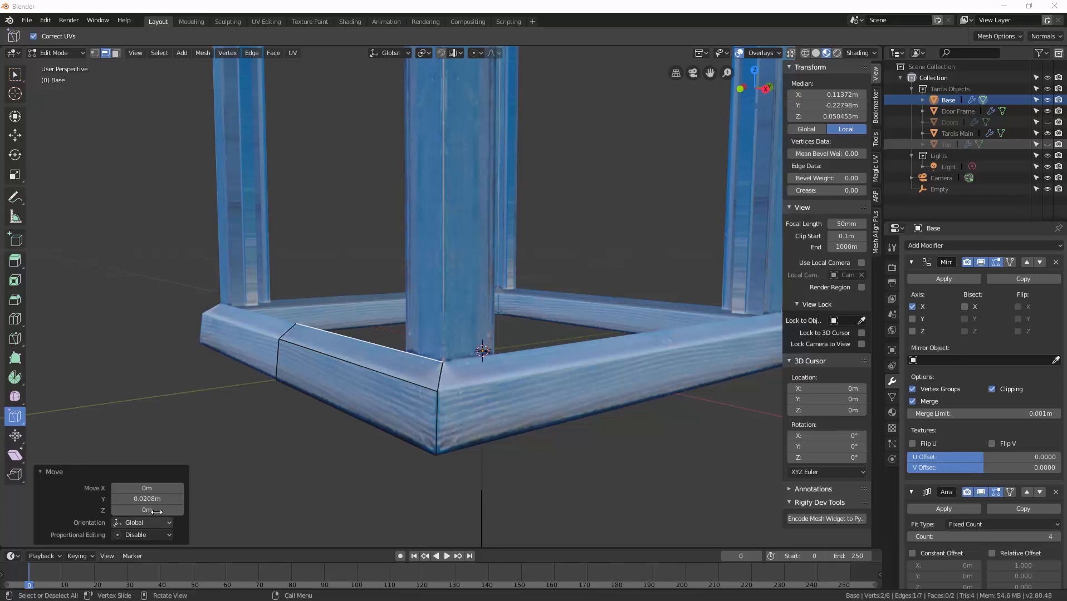
{"action": "left_click", "coordinate": [146, 499]}
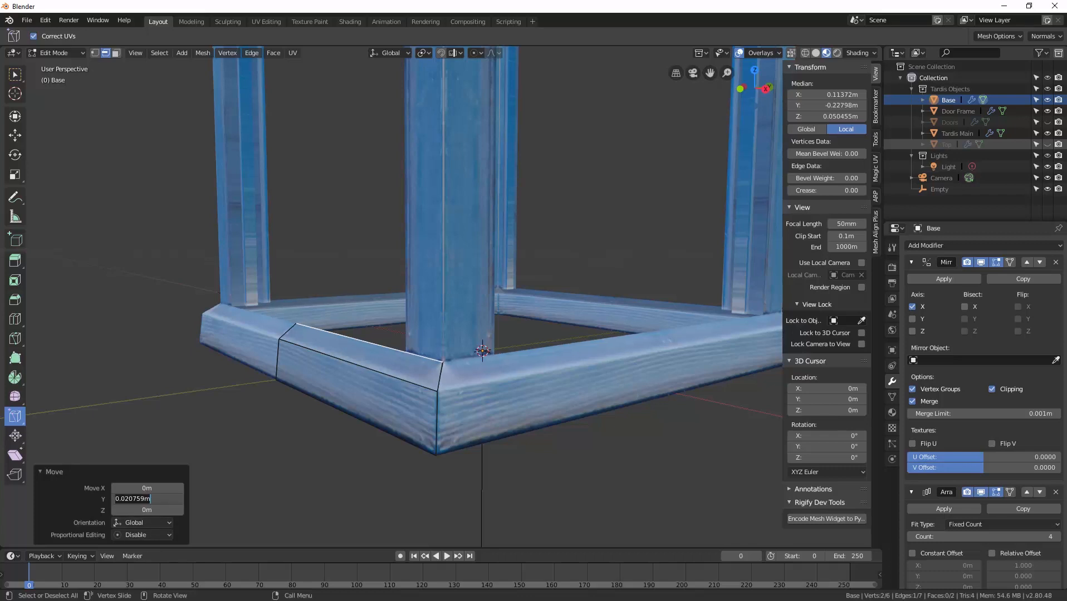
{"action": "key", "text": "BackSpace"}
{"action": "type", "text": ".02129"}
{"action": "key", "text": "Return"}
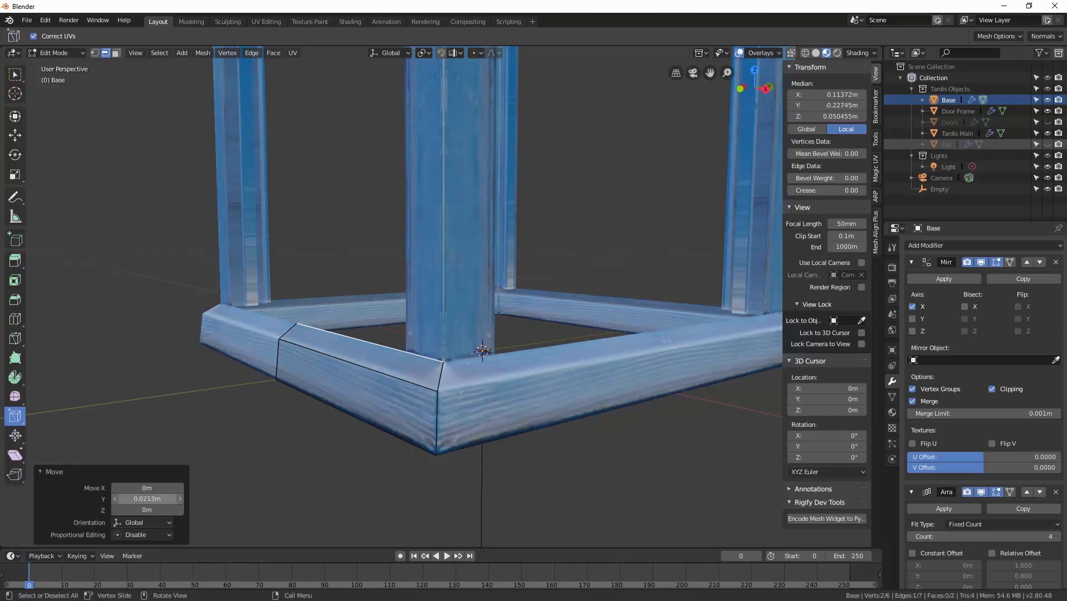
{"action": "left_click", "coordinate": [149, 413]}
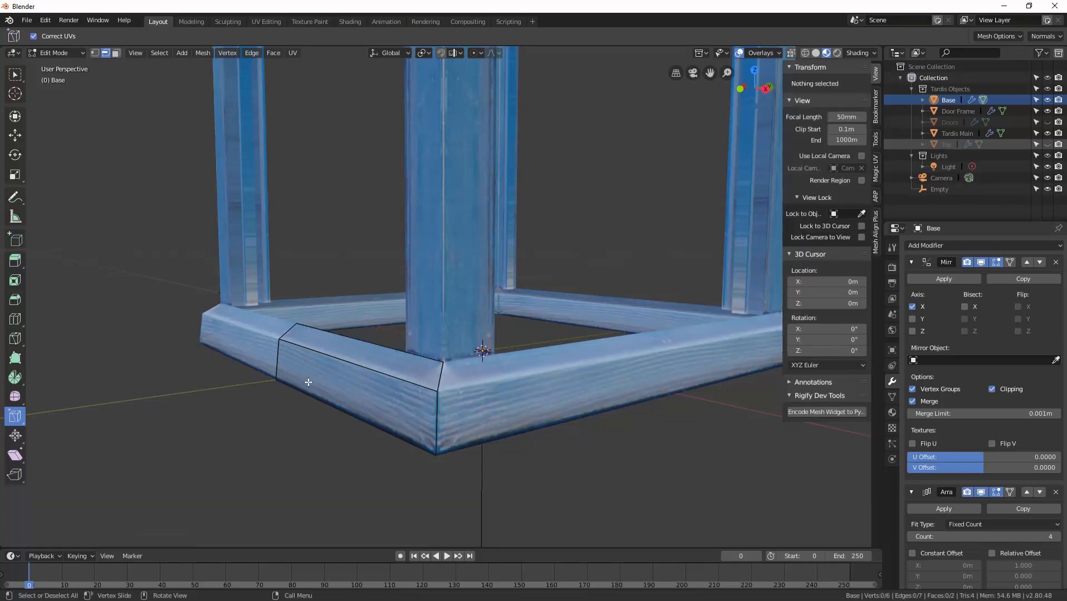
Step: Inspect the finished base rim, and unhide the Doors object
{"action": "middle_click_drag", "start_coordinate": [318, 376], "coordinate": [433, 392]}
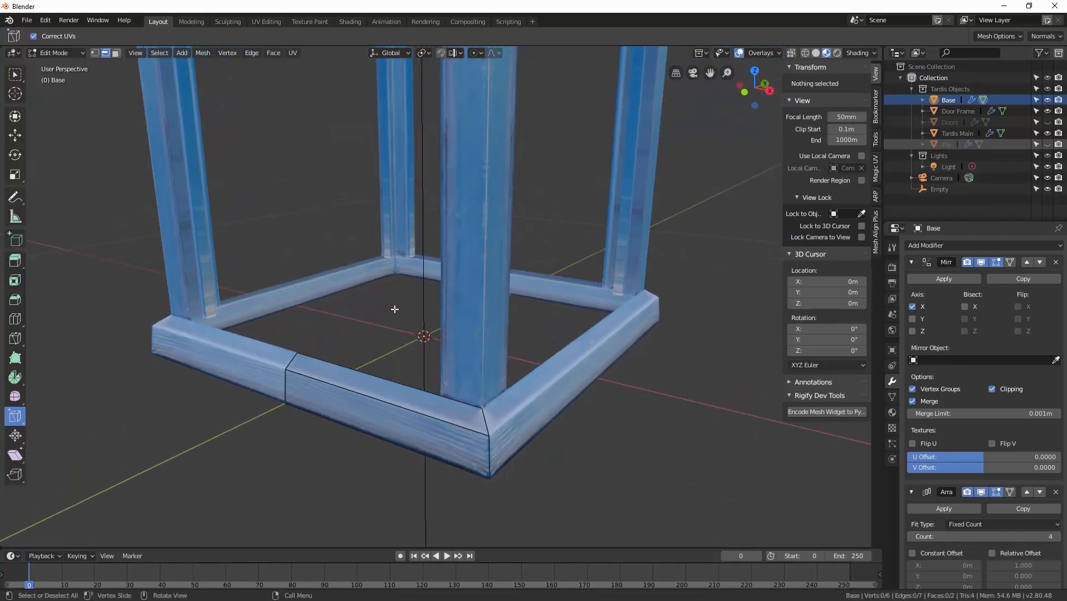
{"action": "middle_click_drag", "start_coordinate": [392, 340], "coordinate": [384, 377]}
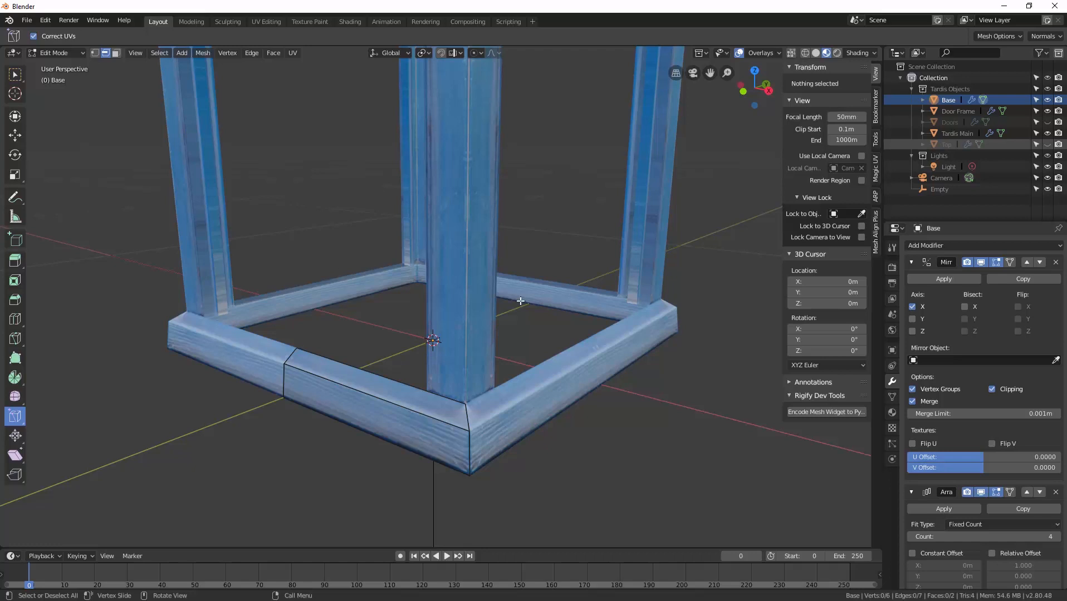
{"action": "scroll", "coordinate": [520, 301], "scroll_direction": "down", "scroll_amount": 5}
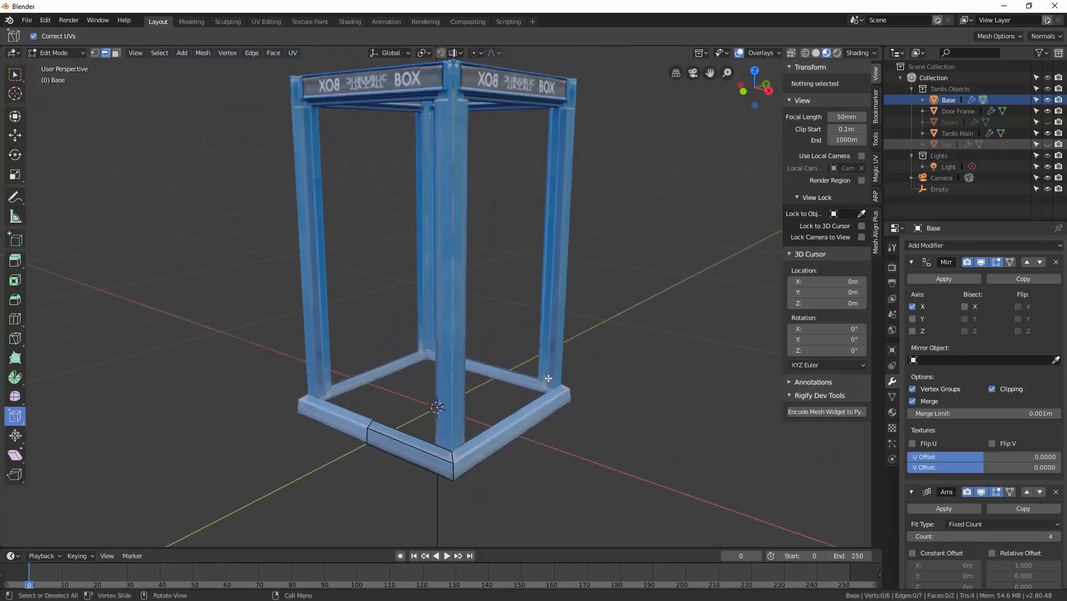
{"action": "left_click", "coordinate": [1047, 122]}
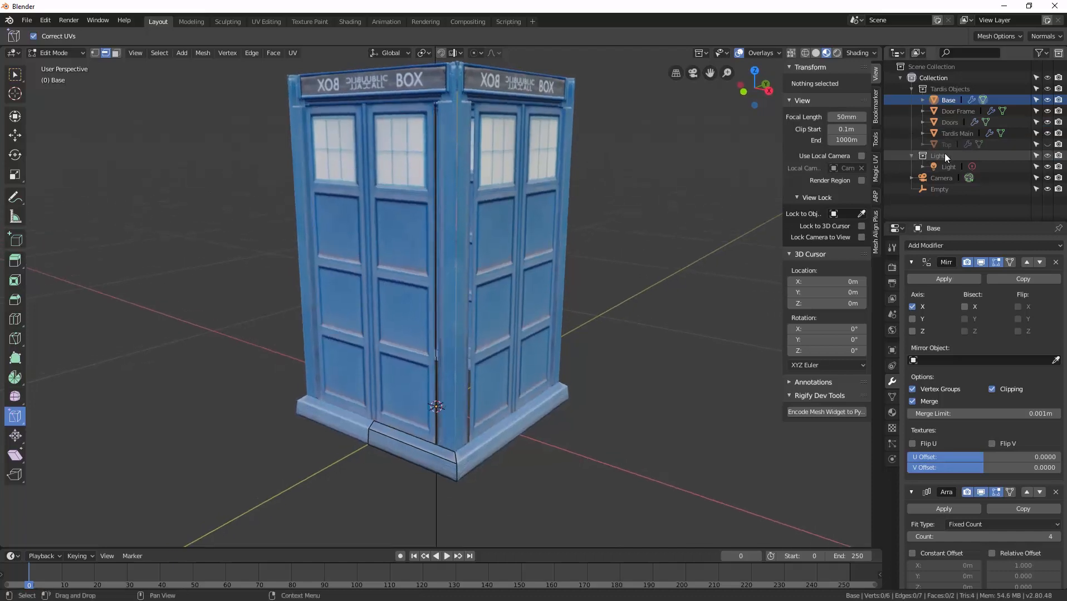
Step: Leave editing of the base, select the Doors object and switch it to Edit Mode
{"action": "left_click", "coordinate": [954, 125]}
{"action": "key", "text": "ctrl+Tab"}
{"action": "left_click", "coordinate": [379, 189]}
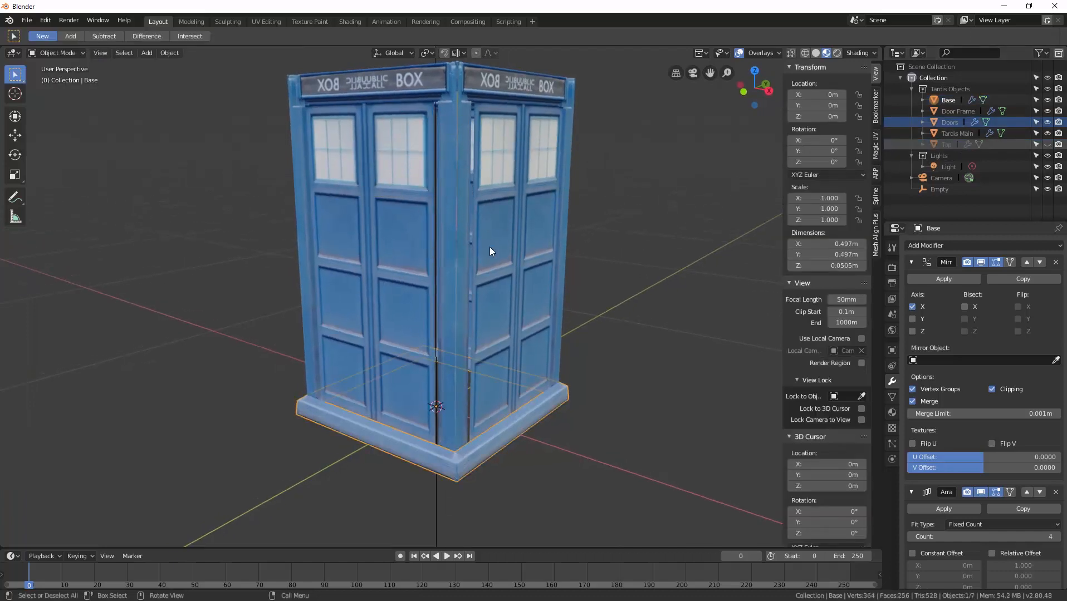
{"action": "left_click", "coordinate": [953, 122]}
{"action": "key", "text": "ctrl+Tab"}
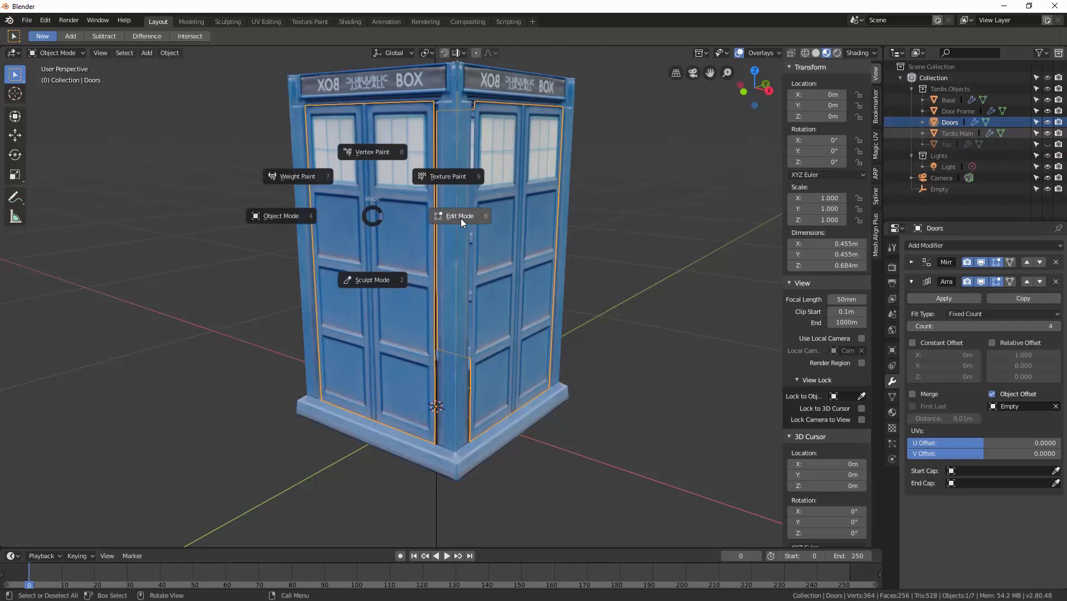
{"action": "left_click", "coordinate": [459, 218]}
Step: Select the door face and move it inward along Y by about 0.0202 m
{"action": "middle_click_drag", "start_coordinate": [460, 218], "coordinate": [427, 313]}
{"action": "scroll", "coordinate": [509, 230], "scroll_direction": "up", "scroll_amount": 3}
{"action": "key", "text": "3"}
{"action": "left_click", "coordinate": [525, 240]}
{"action": "scroll", "coordinate": [465, 305], "scroll_direction": "up", "scroll_amount": 2}
{"action": "key", "text": "g"}
{"action": "key", "text": "y"}
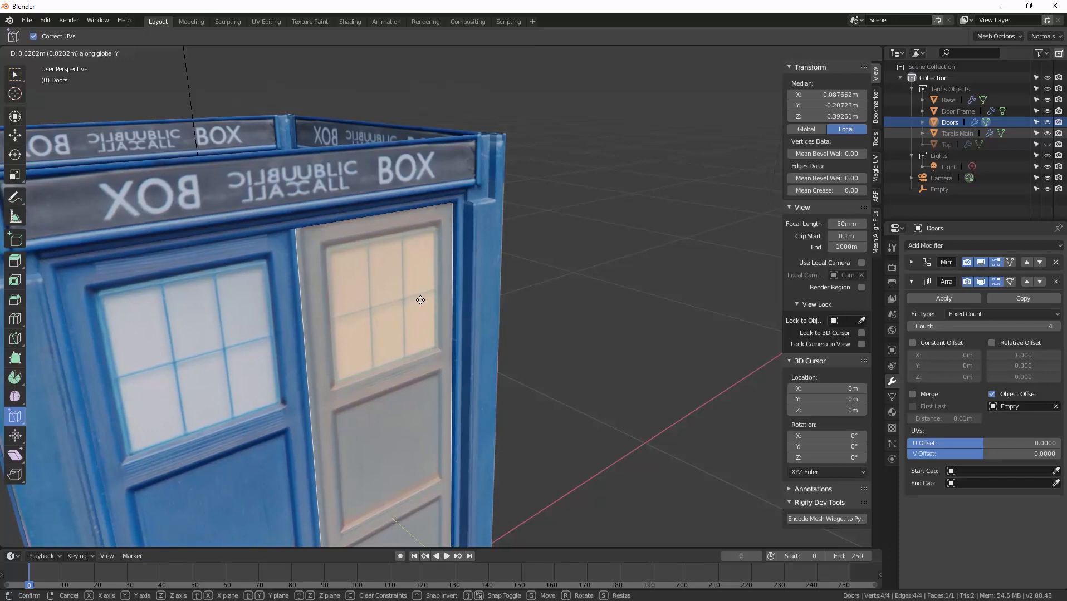
{"action": "left_click", "coordinate": [420, 301]}
Step: Add a horizontal loop cut across the door along the window's upper edge, at about Z 0.718 m
{"action": "middle_click_drag", "start_coordinate": [420, 300], "coordinate": [464, 286]}
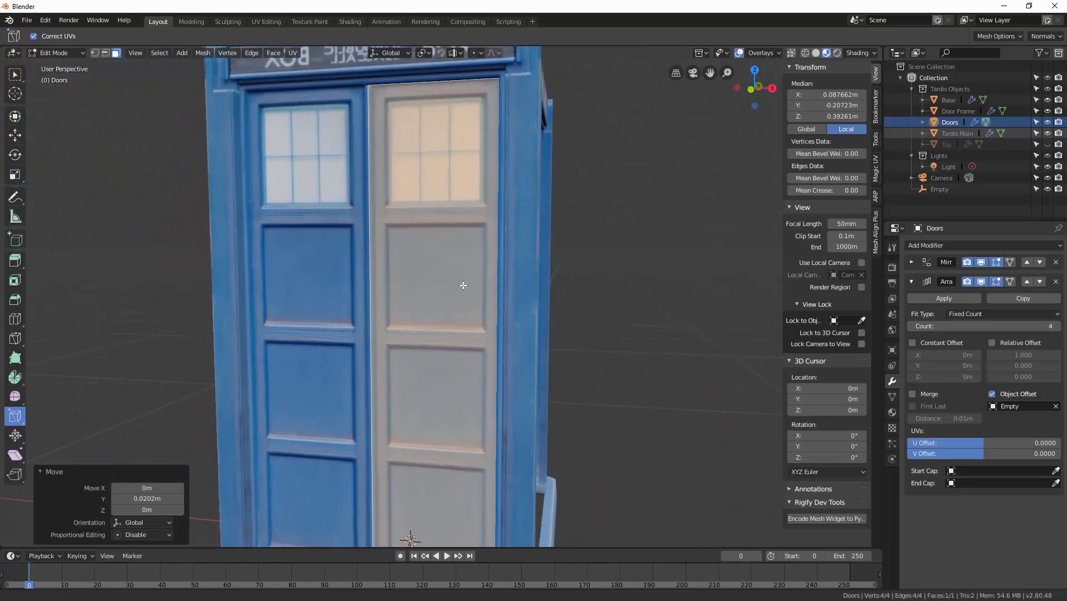
{"action": "scroll", "coordinate": [464, 286], "scroll_direction": "down", "scroll_amount": 2}
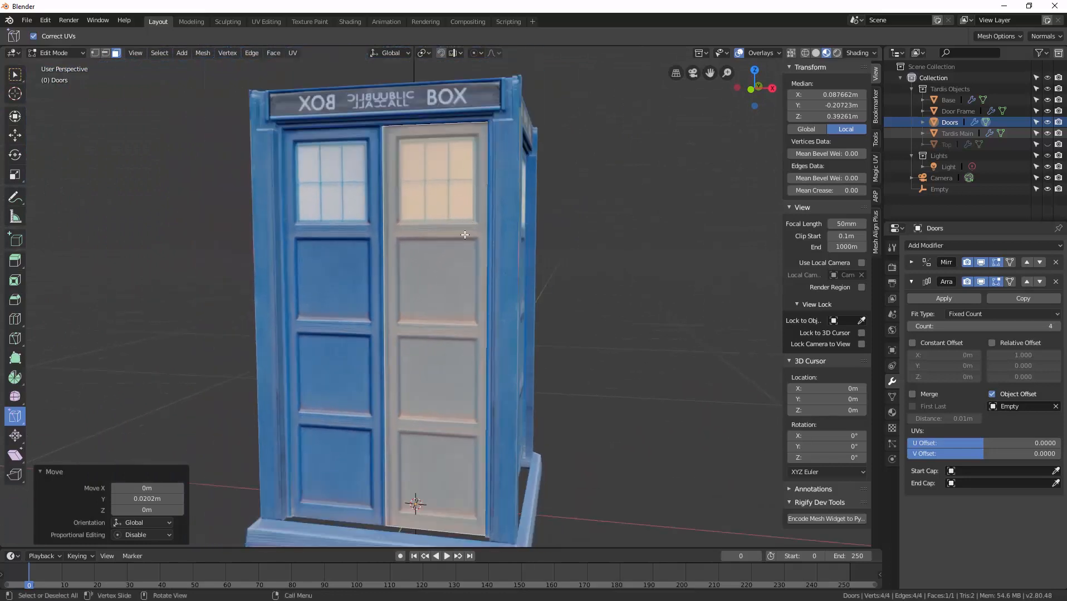
{"action": "key", "text": "ctrl+r"}
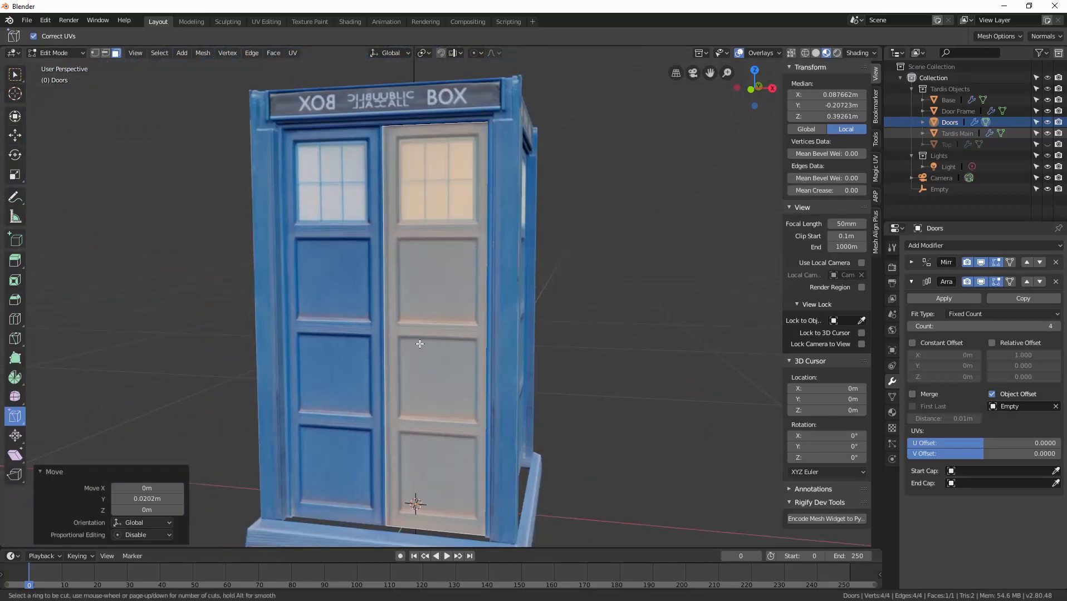
{"action": "left_click", "coordinate": [387, 322]}
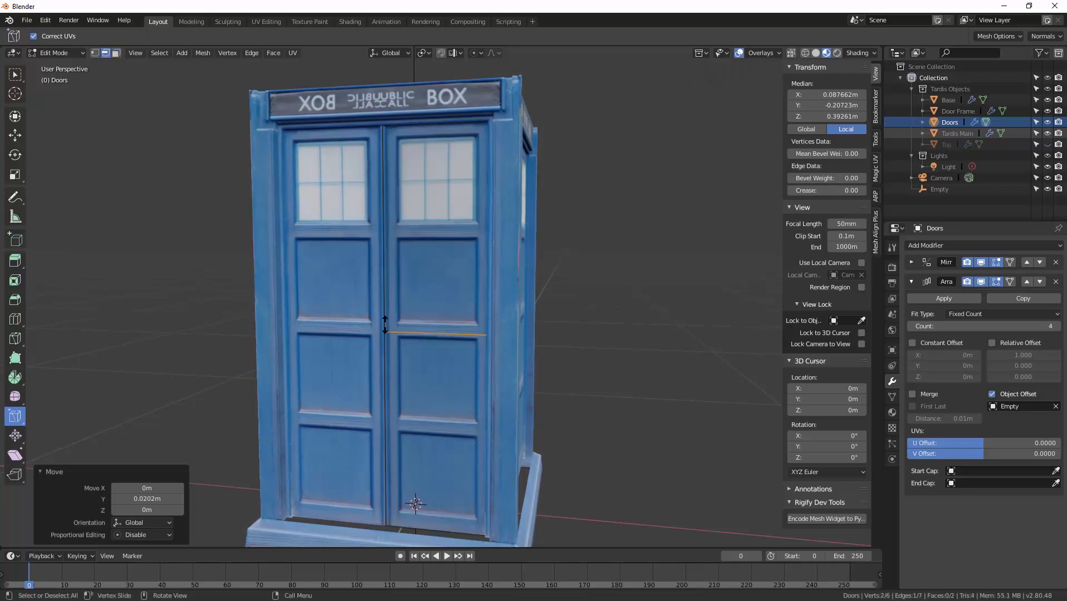
{"action": "left_click", "coordinate": [394, 134]}
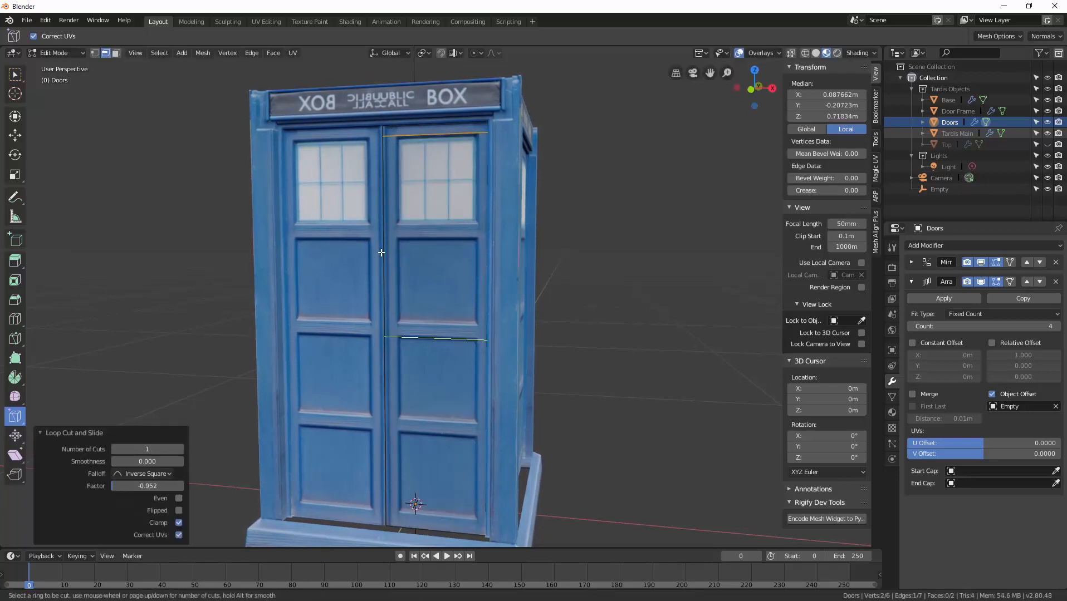
Step: Add horizontal loop cuts at the window's lower edge and the upper panel's top edge, at about Z 0.574 m and 0.554 m
{"action": "key", "text": "g"}
{"action": "key", "text": "g"}
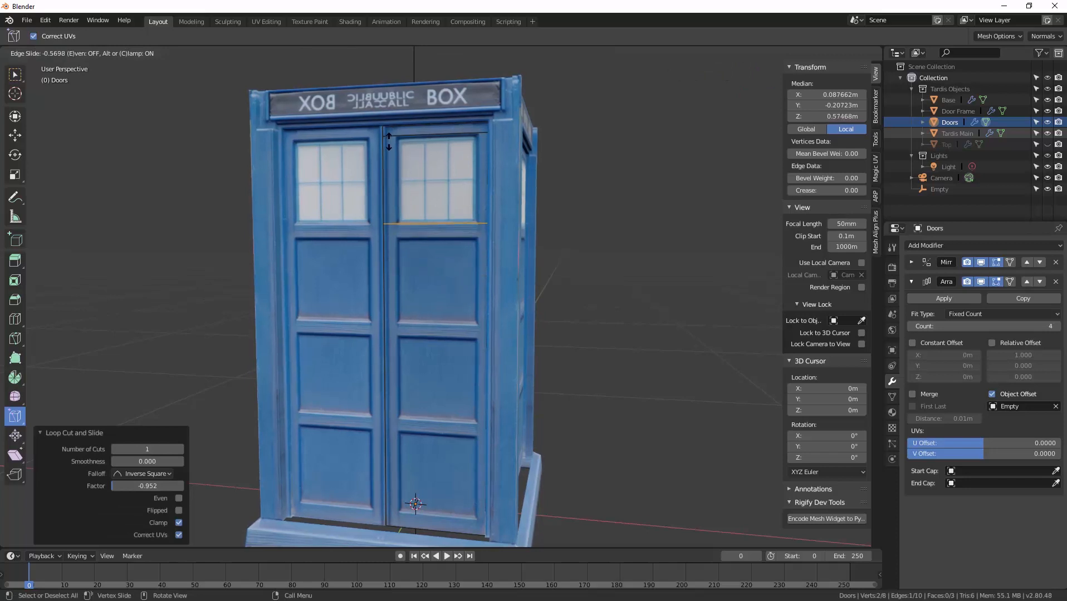
{"action": "left_click", "coordinate": [389, 142]}
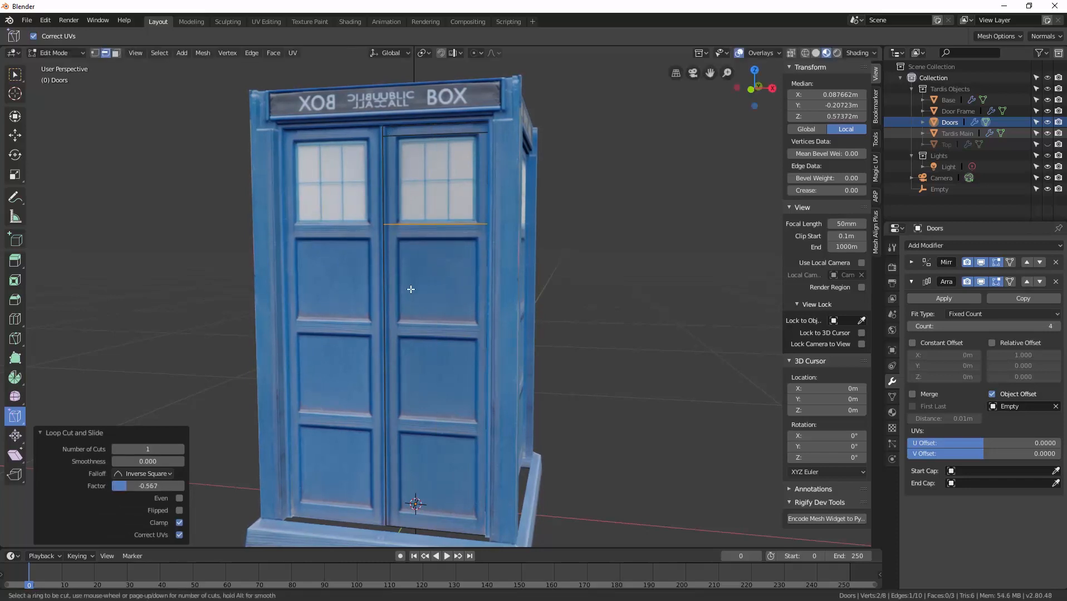
{"action": "left_click_drag", "start_coordinate": [389, 284], "coordinate": [366, 144]}
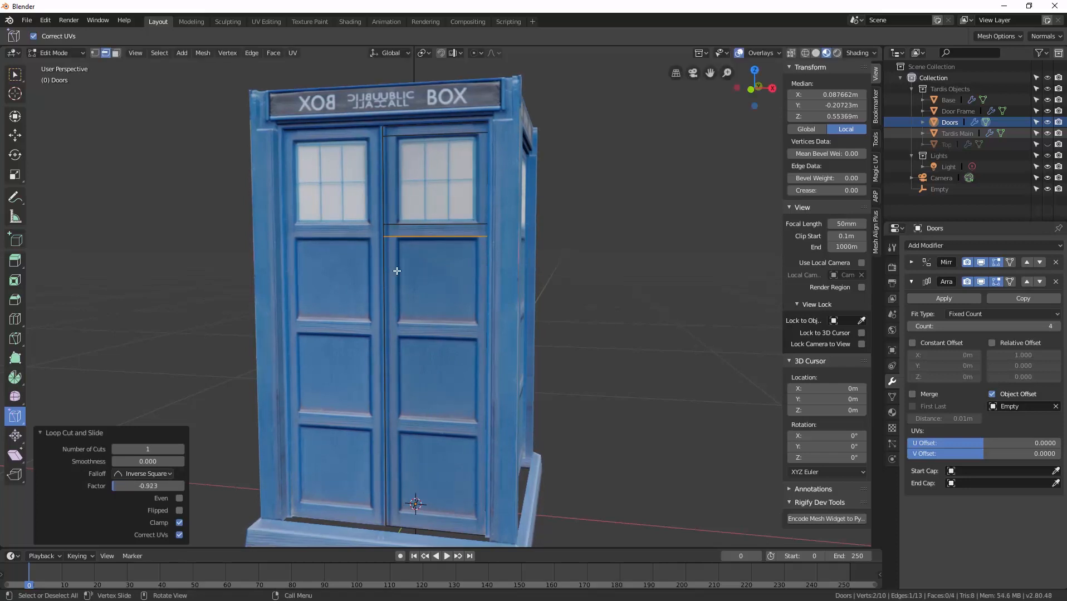
{"action": "left_click_drag", "start_coordinate": [391, 284], "coordinate": [391, 223]}
{"action": "scroll", "coordinate": [421, 296], "scroll_direction": "up", "scroll_amount": 3}
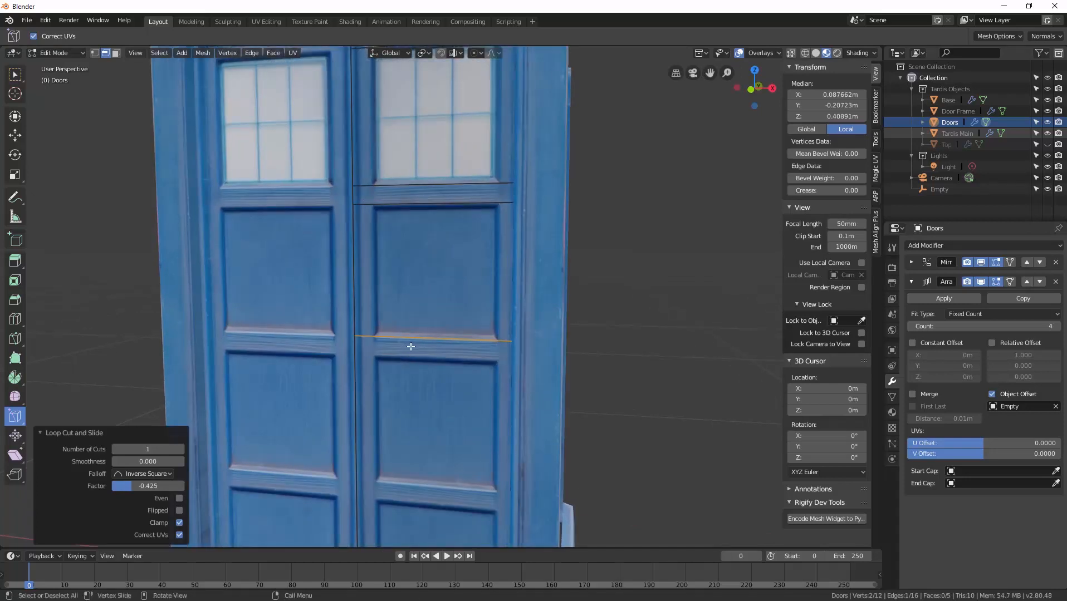
{"action": "key", "text": "ctrl+z"}
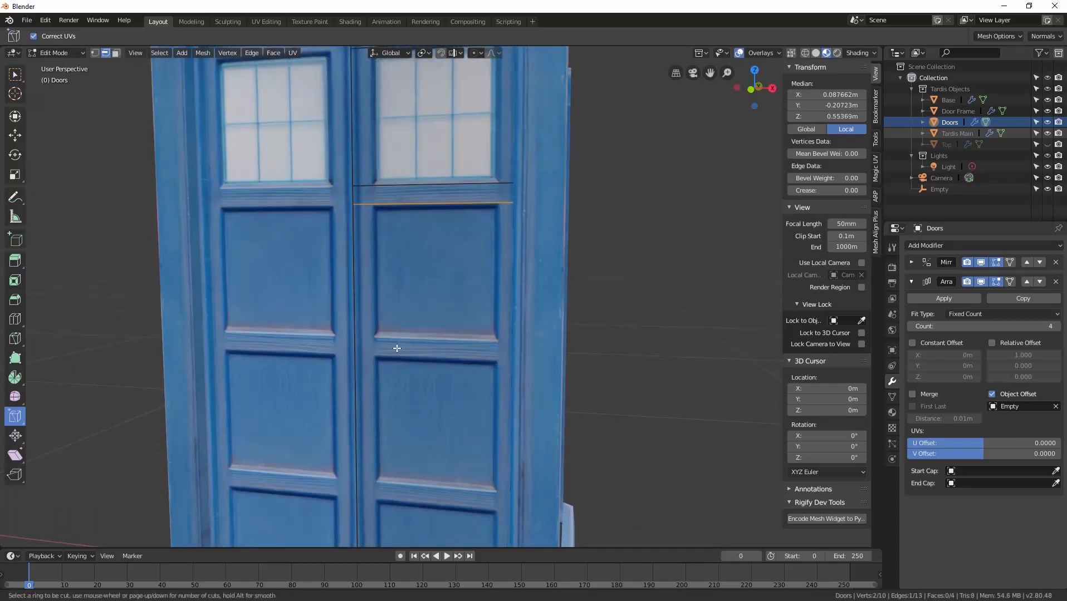
Step: Add horizontal loop cuts at the upper panel's bottom and the middle panel's top and bottom, at about Z 0.408, 0.388 and 0.243 m
{"action": "left_click_drag", "start_coordinate": [362, 349], "coordinate": [361, 255]}
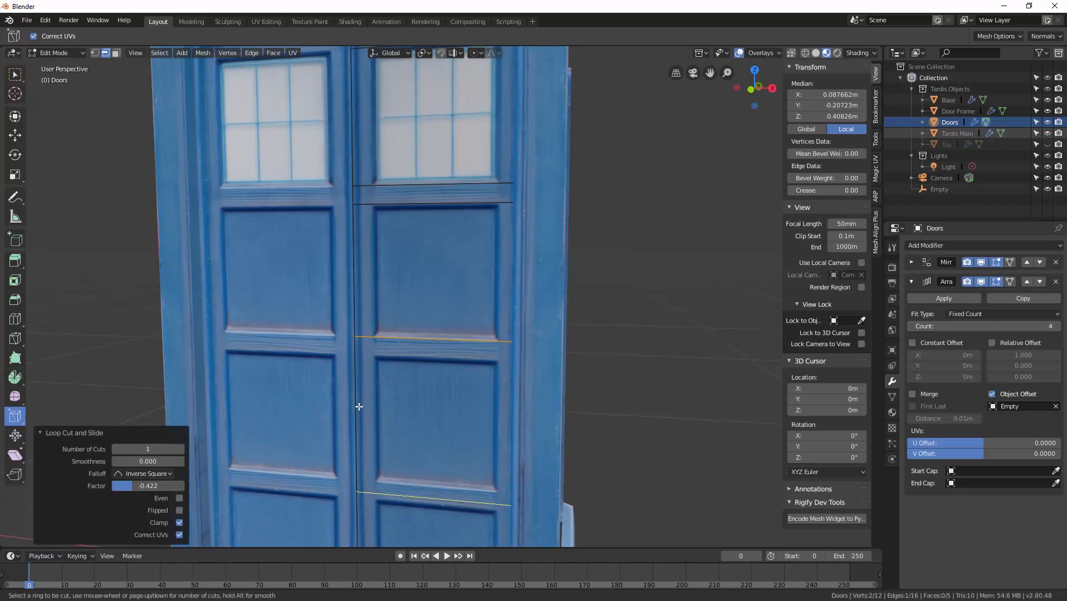
{"action": "left_click_drag", "start_coordinate": [357, 408], "coordinate": [362, 276]}
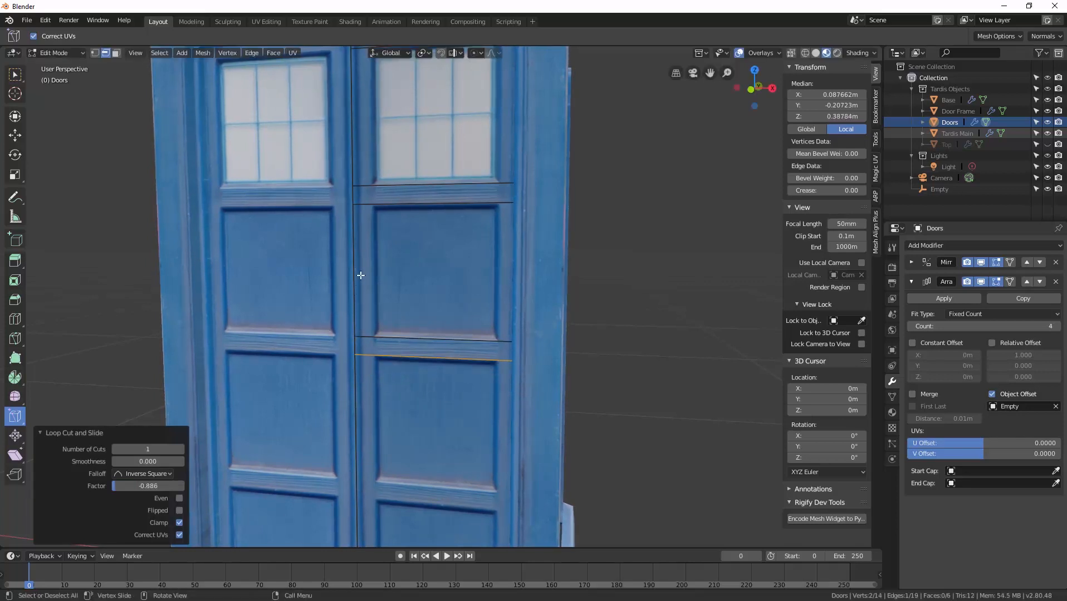
{"action": "middle_click_drag", "start_coordinate": [395, 362], "coordinate": [420, 300], "text": "shift"}
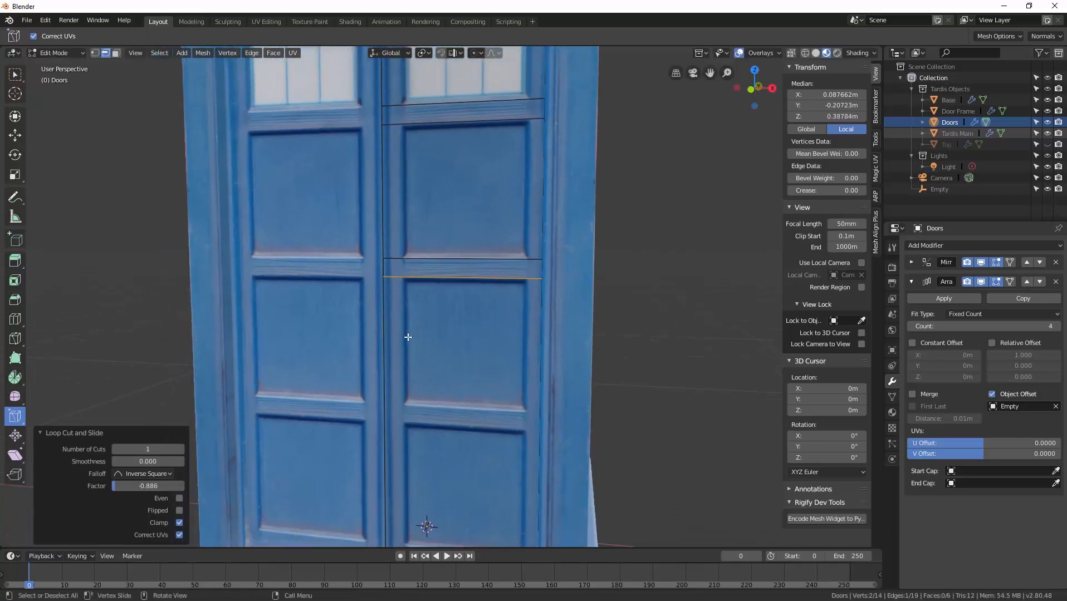
{"action": "key", "text": "ctrl+r"}
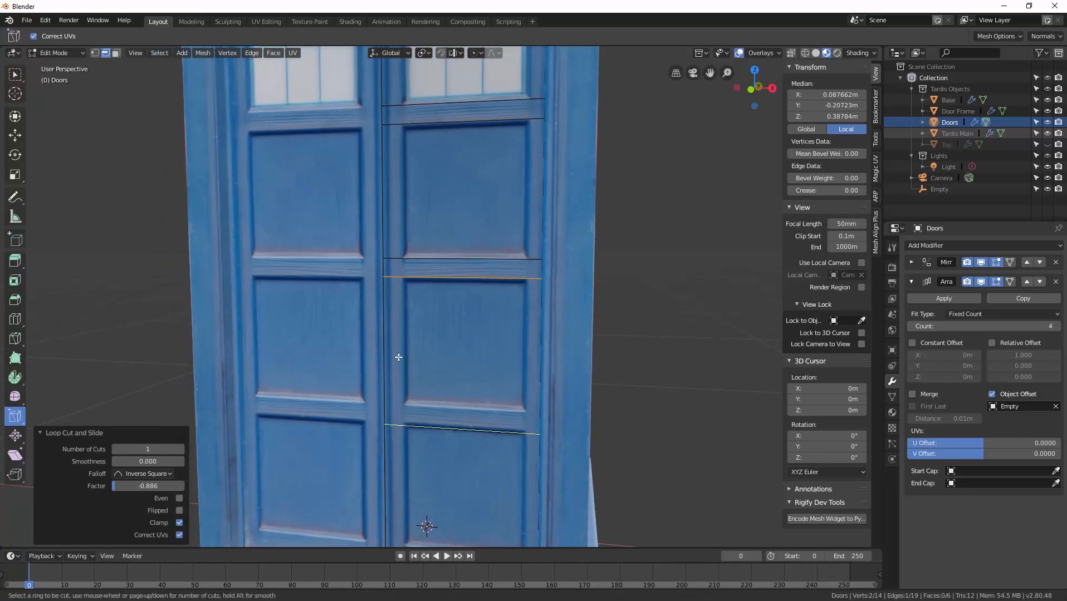
{"action": "left_click", "coordinate": [378, 388]}
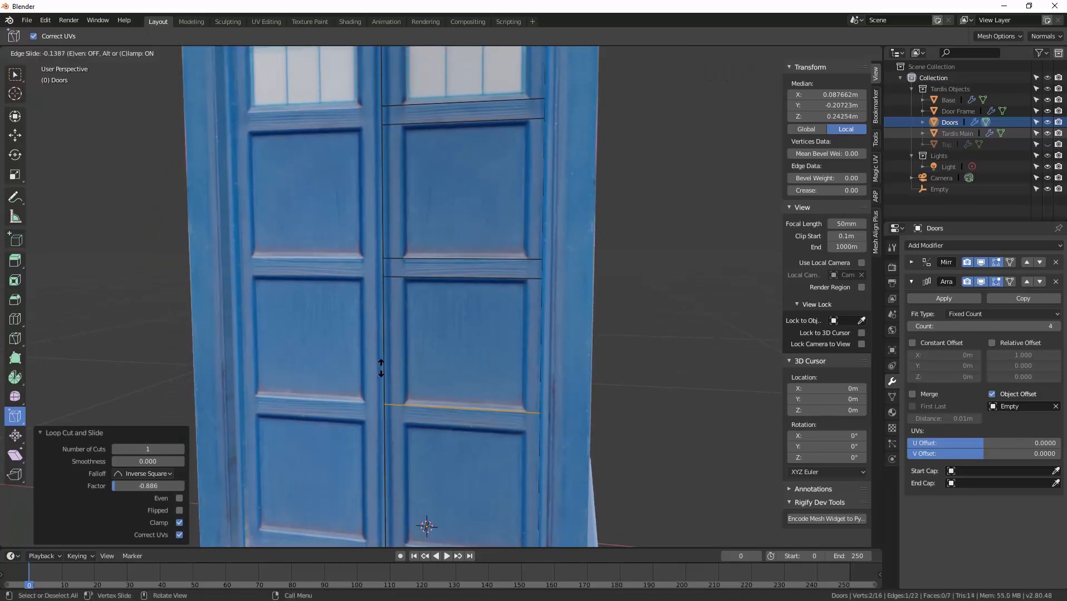
{"action": "left_click", "coordinate": [381, 368]}
Step: Add single horizontal loop cuts at the lowest panel's top and bottom edges, at about Z 0.223 m and 0.077 m
{"action": "middle_click_drag", "start_coordinate": [398, 374], "coordinate": [424, 331]}
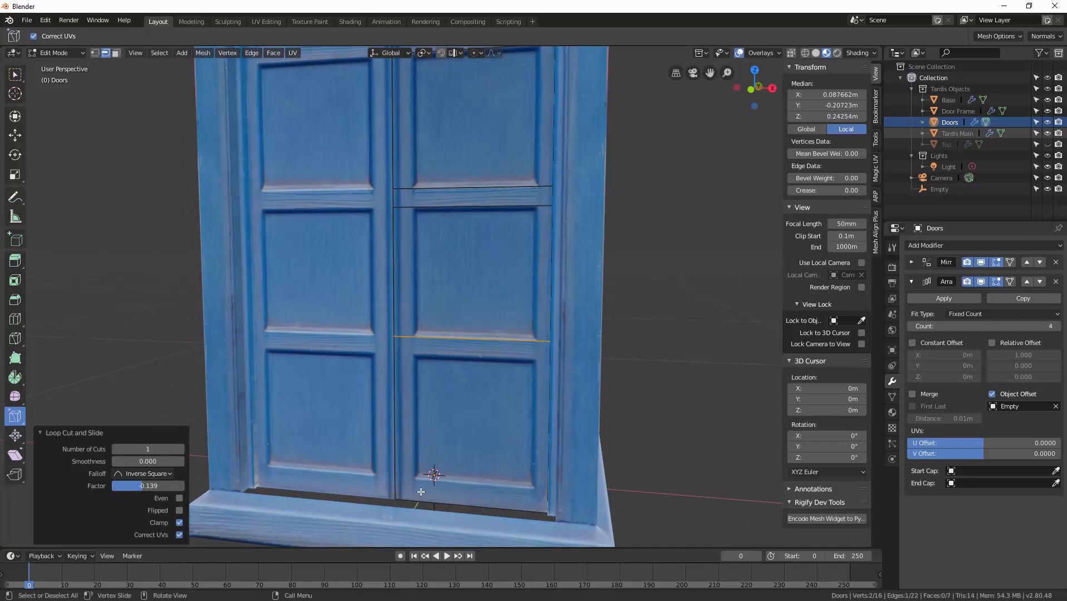
{"action": "key", "text": "ctrl+r"}
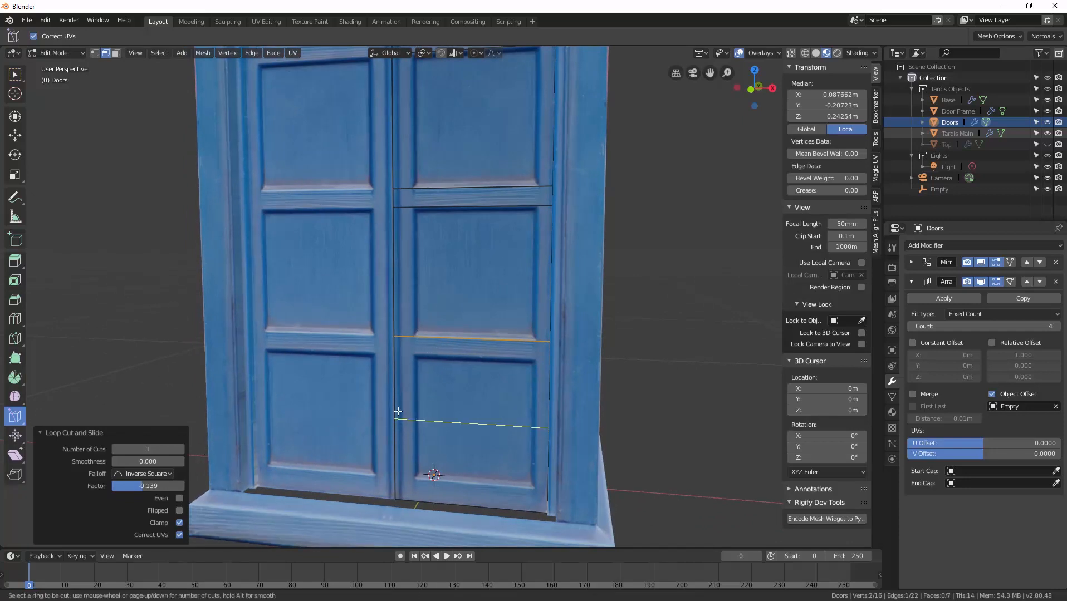
{"action": "scroll", "coordinate": [396, 410], "scroll_direction": "up", "scroll_amount": 1}
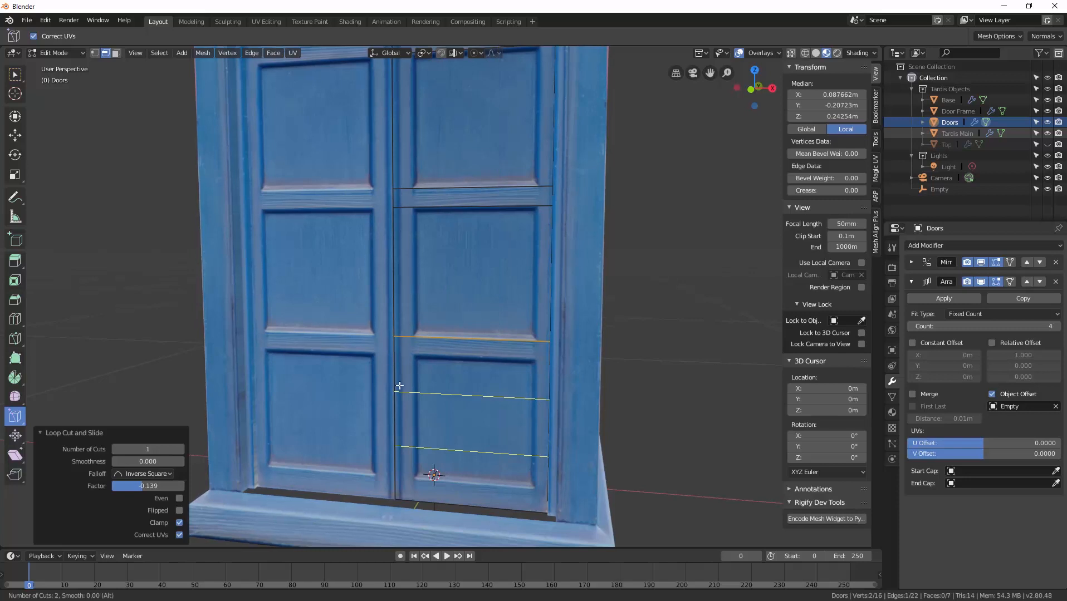
{"action": "scroll", "coordinate": [400, 385], "scroll_direction": "down", "scroll_amount": 1}
{"action": "left_click_drag", "start_coordinate": [400, 385], "coordinate": [403, 324]}
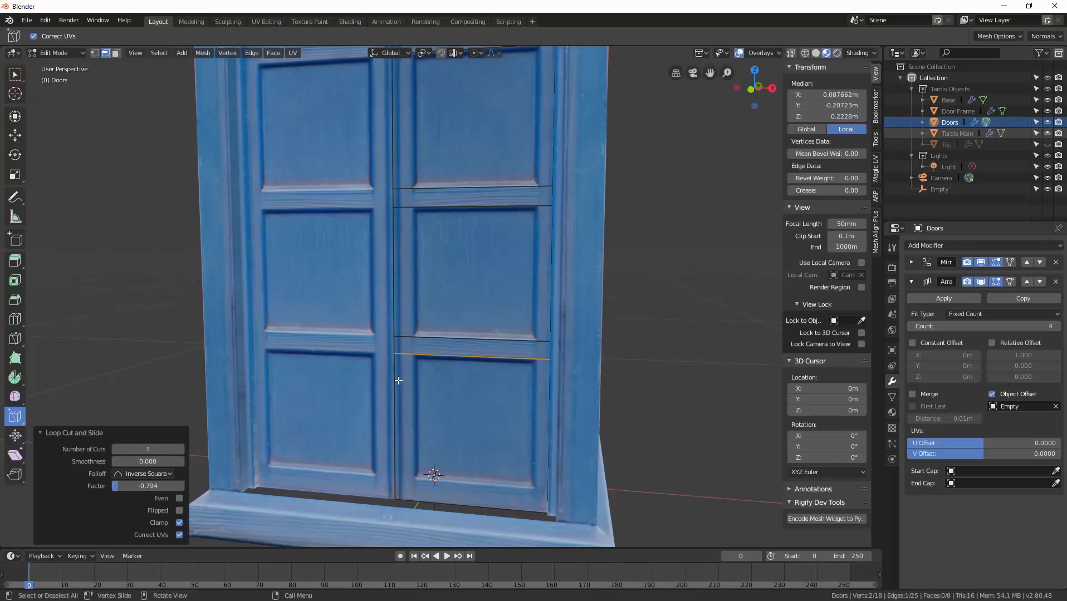
{"action": "left_click_drag", "start_coordinate": [400, 427], "coordinate": [399, 457]}
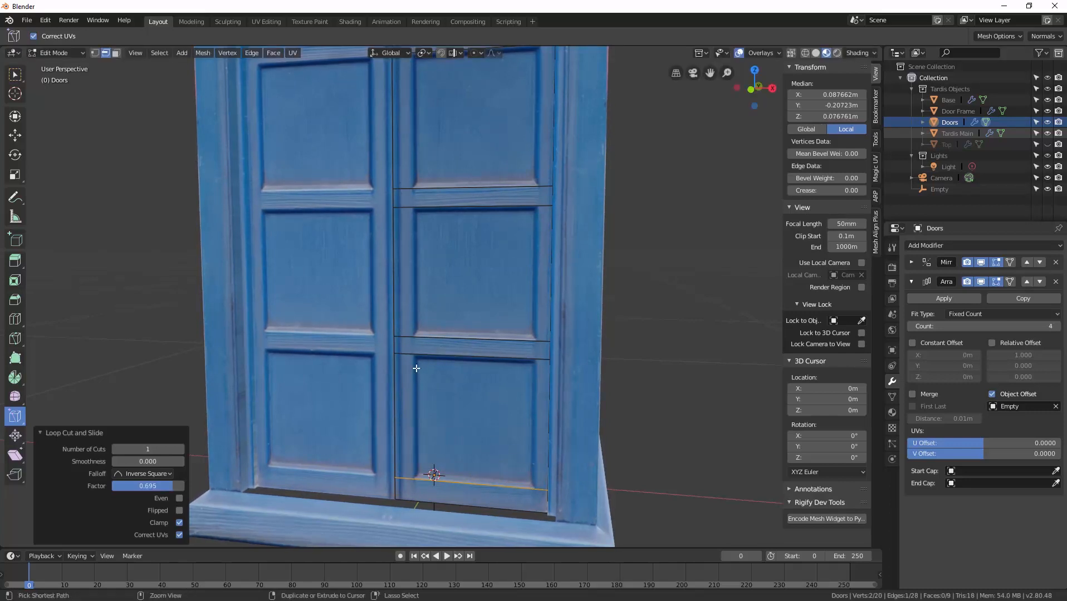
Step: Add vertical loop cuts along both side edges of the door's window and panels, at about X 0.024 m and 0.160 m
{"action": "left_click_drag", "start_coordinate": [413, 356], "coordinate": [359, 348]}
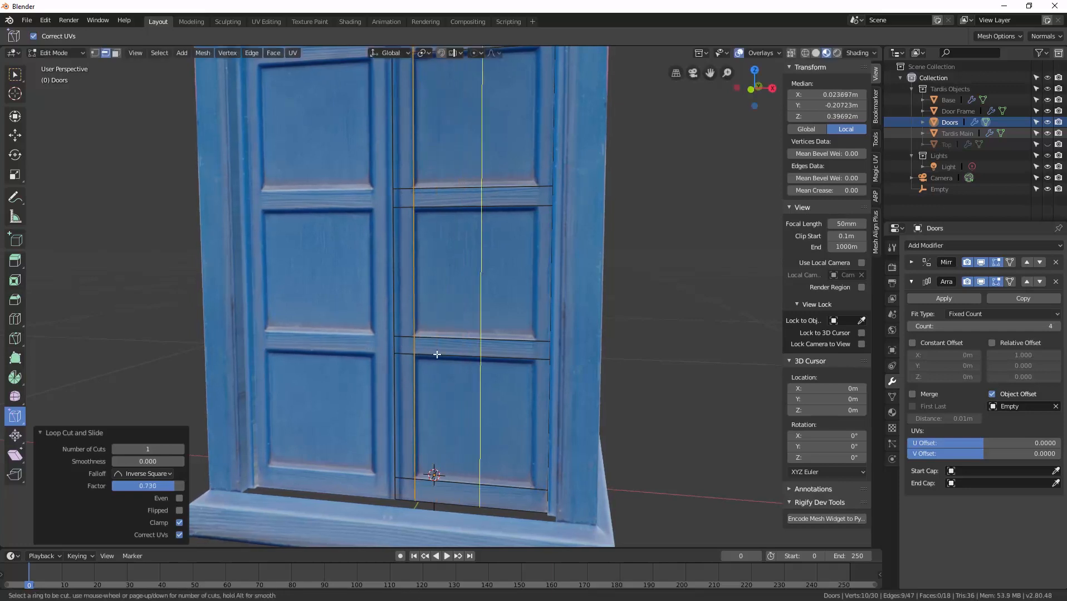
{"action": "left_click_drag", "start_coordinate": [437, 353], "coordinate": [491, 349]}
{"action": "mouse_move", "coordinate": [485, 357]}
{"action": "middle_mouse_down"}
{"action": "mouse_move", "coordinate": [473, 374]}
{"action": "mouse_move", "coordinate": [498, 369]}
{"action": "mouse_move", "coordinate": [498, 352]}
{"action": "middle_mouse_up"}
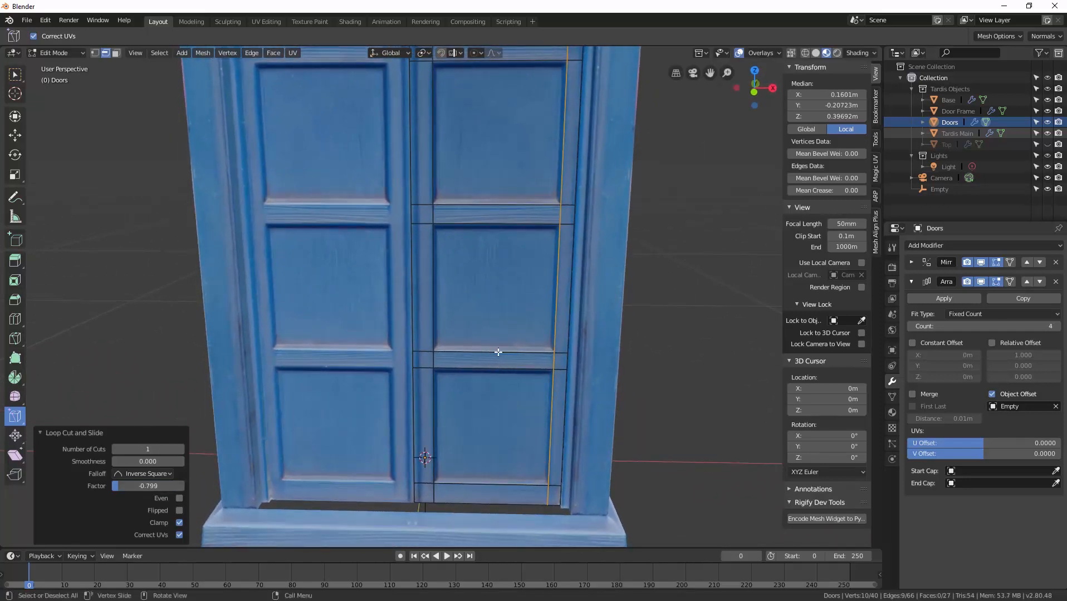
Step: Inset the door's window face and three panel faces by about 0.005 m with a depth of about -0.003 m
{"action": "key", "text": "3"}
{"action": "left_click", "coordinate": [467, 312]}
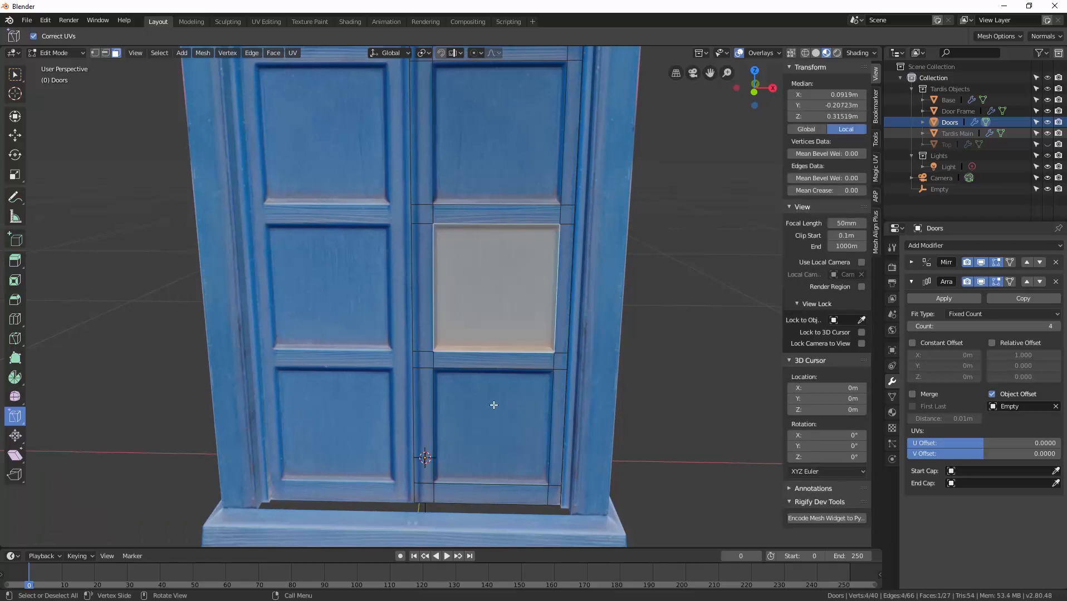
{"action": "left_click", "coordinate": [493, 407], "text": "shift"}
{"action": "left_click", "coordinate": [488, 200], "text": "shift"}
{"action": "middle_click_drag", "start_coordinate": [480, 255], "coordinate": [464, 428], "text": "shift"}
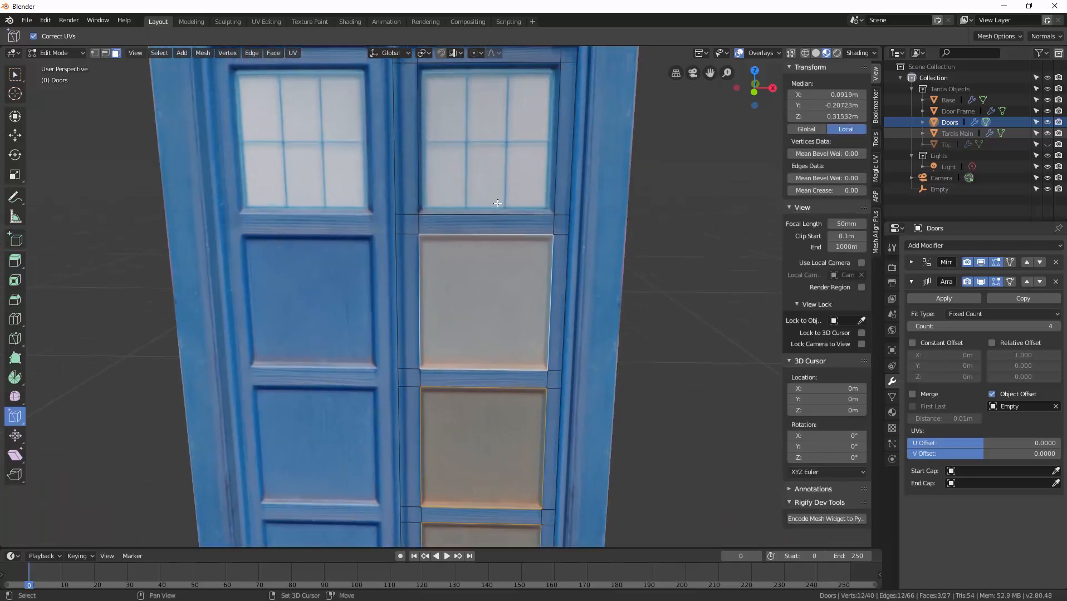
{"action": "left_click", "coordinate": [498, 192], "text": "shift"}
{"action": "middle_click_drag", "start_coordinate": [470, 341], "coordinate": [449, 338]}
{"action": "scroll", "coordinate": [452, 334], "scroll_direction": "down", "scroll_amount": 2}
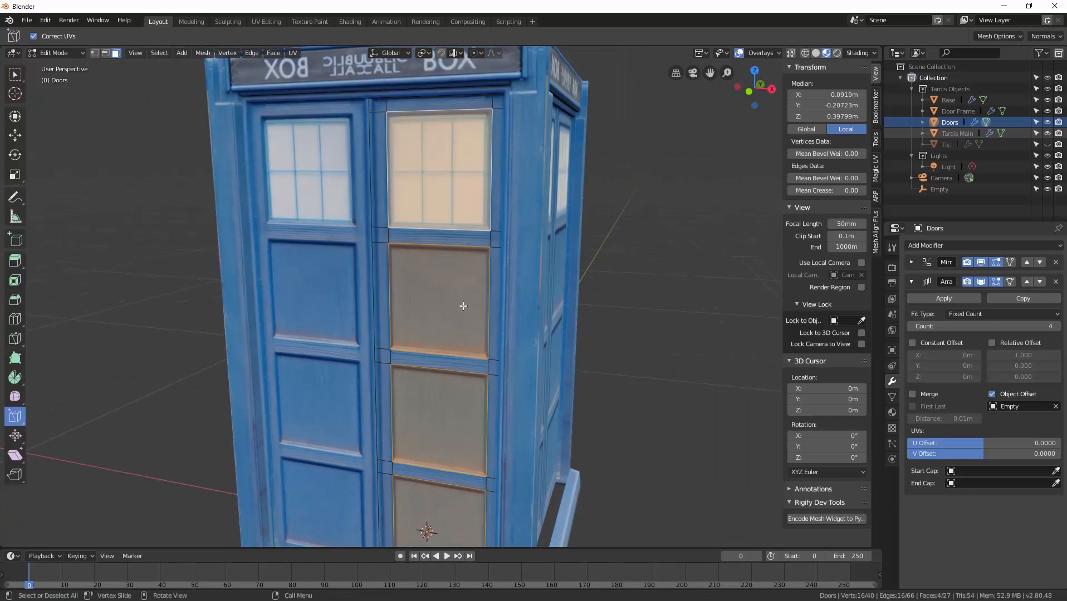
{"action": "key", "text": "i"}
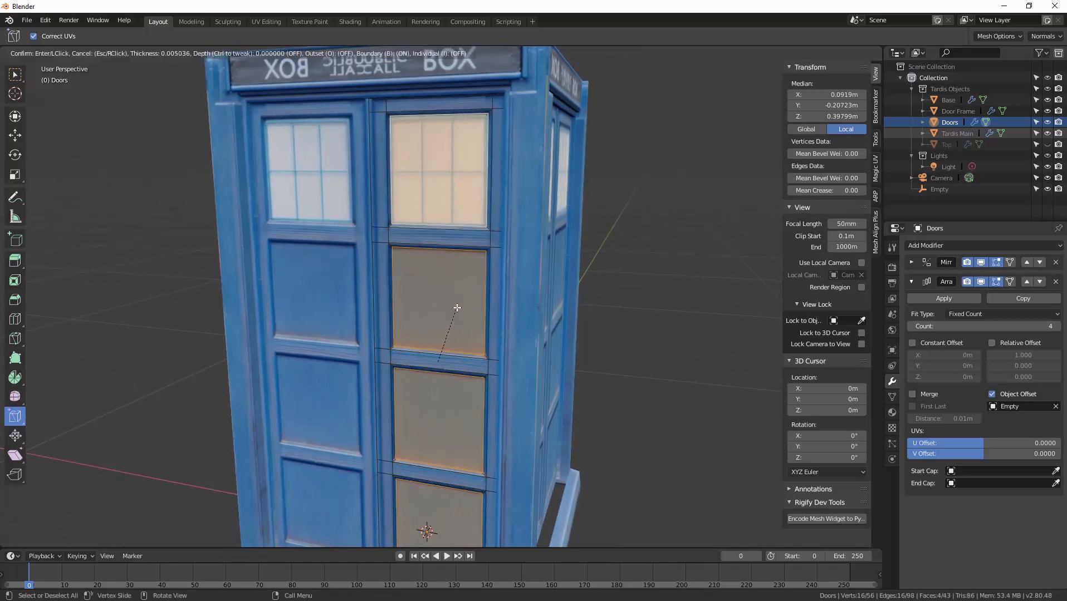
{"action": "key", "text": "ctrl"}
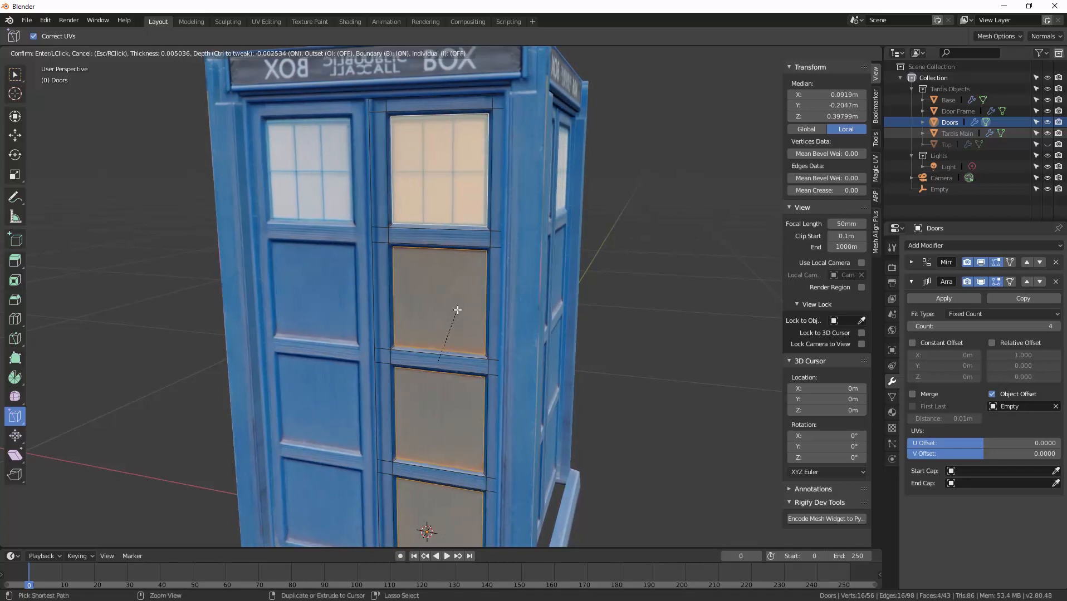
{"action": "left_click", "coordinate": [458, 311]}
Step: Deselect everything and inspect the recessed door panels in Solid shading and in LookDev shading
{"action": "middle_click_drag", "start_coordinate": [464, 321], "coordinate": [433, 329]}
{"action": "key", "text": "ctrl+Tab"}
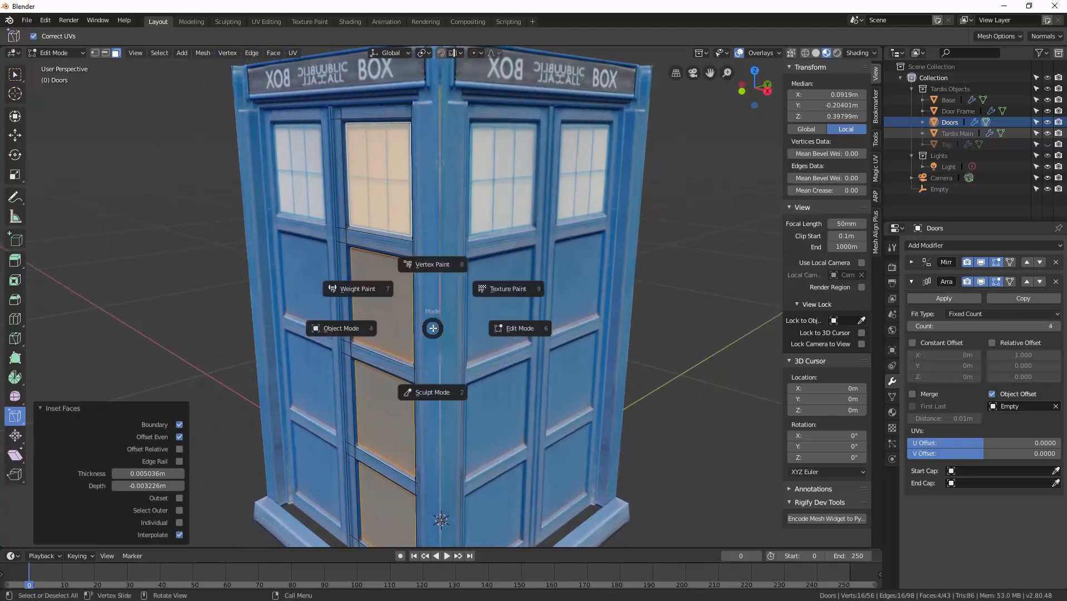
{"action": "key", "text": "Escape"}
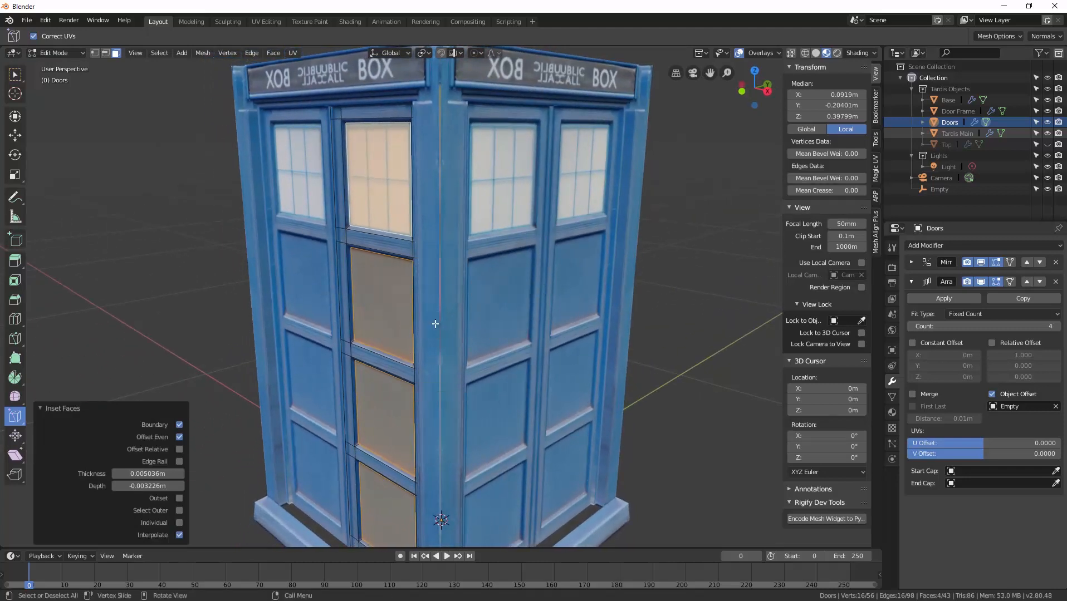
{"action": "key", "text": "z"}
{"action": "left_click", "coordinate": [504, 326]}
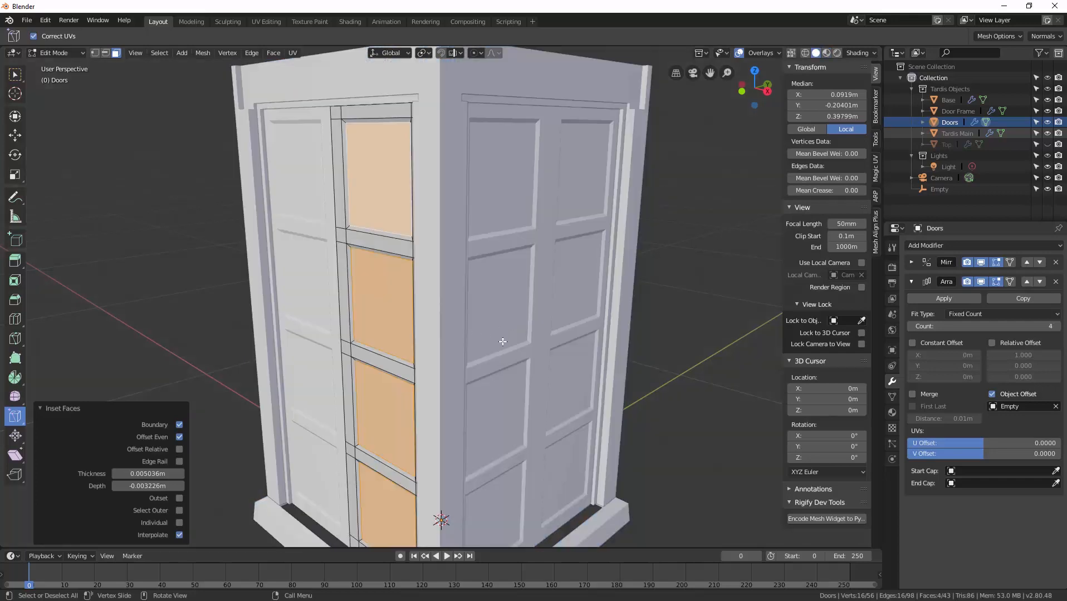
{"action": "key", "text": "alt+a"}
{"action": "scroll", "coordinate": [205, 236], "scroll_direction": "down", "scroll_amount": 2}
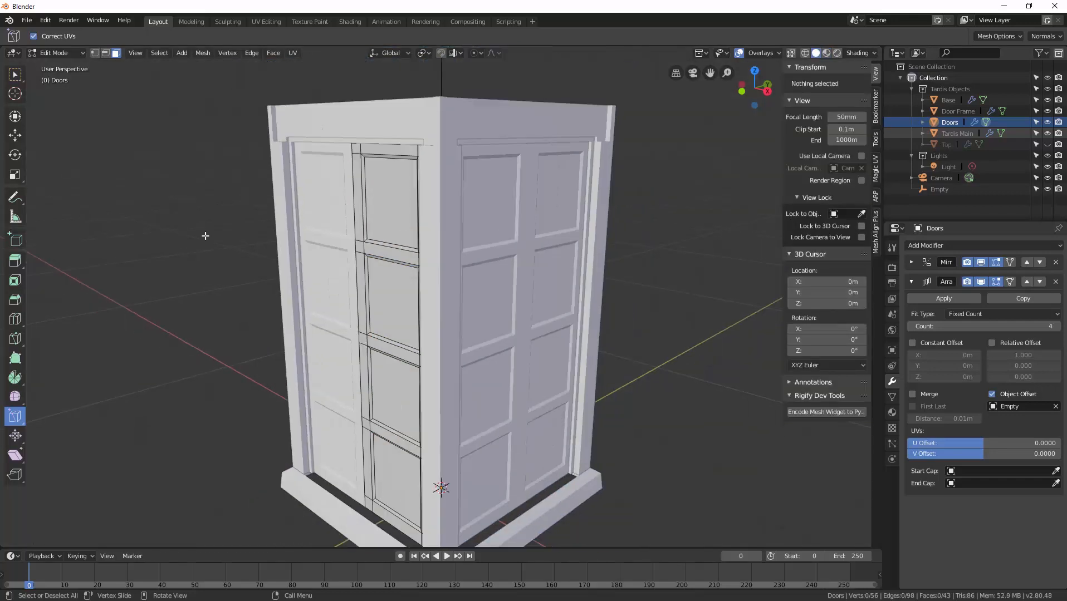
{"action": "mouse_move", "coordinate": [263, 262]}
{"action": "middle_mouse_down"}
{"action": "mouse_move", "coordinate": [345, 340]}
{"action": "mouse_move", "coordinate": [426, 307]}
{"action": "mouse_move", "coordinate": [419, 322]}
{"action": "mouse_move", "coordinate": [285, 305]}
{"action": "mouse_move", "coordinate": [364, 306]}
{"action": "middle_mouse_up"}
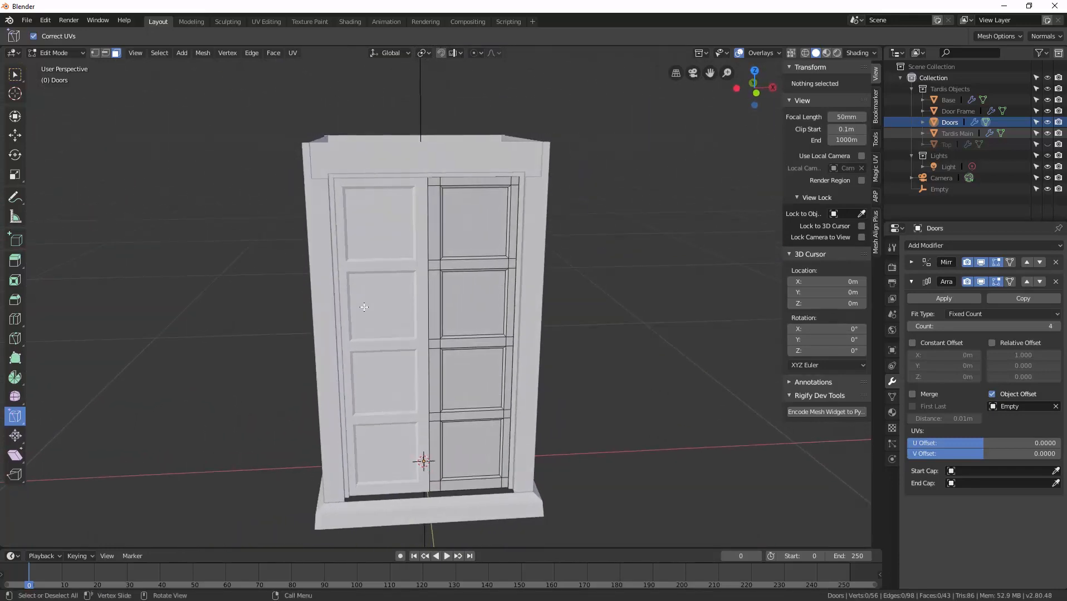
{"action": "key", "text": "z"}
{"action": "left_click", "coordinate": [370, 372]}
{"action": "scroll", "coordinate": [371, 372], "scroll_direction": "up", "scroll_amount": 5}
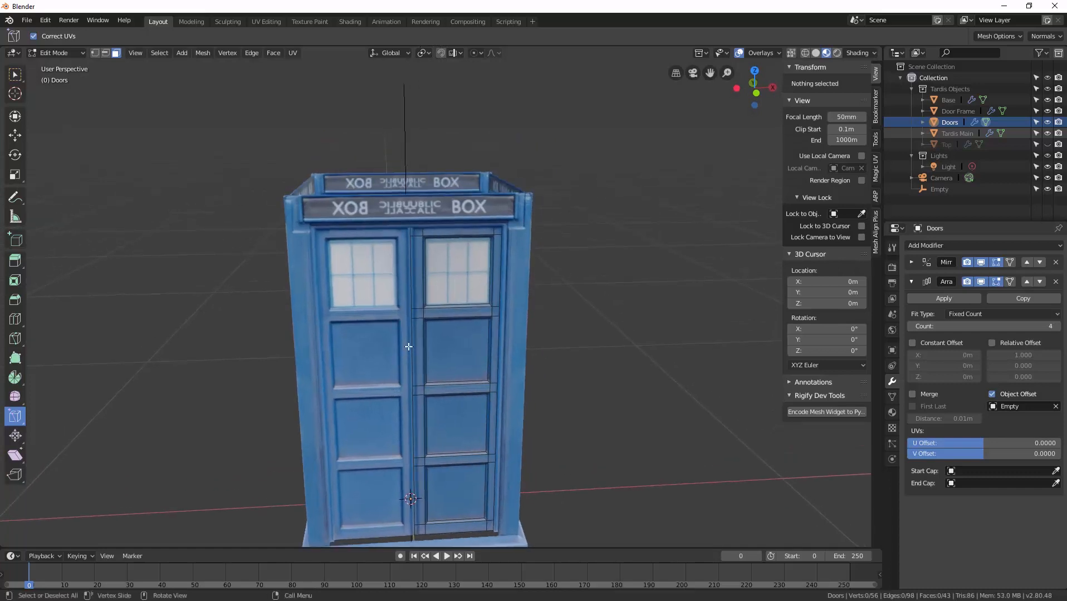
{"action": "middle_click_drag", "start_coordinate": [423, 345], "coordinate": [450, 336]}
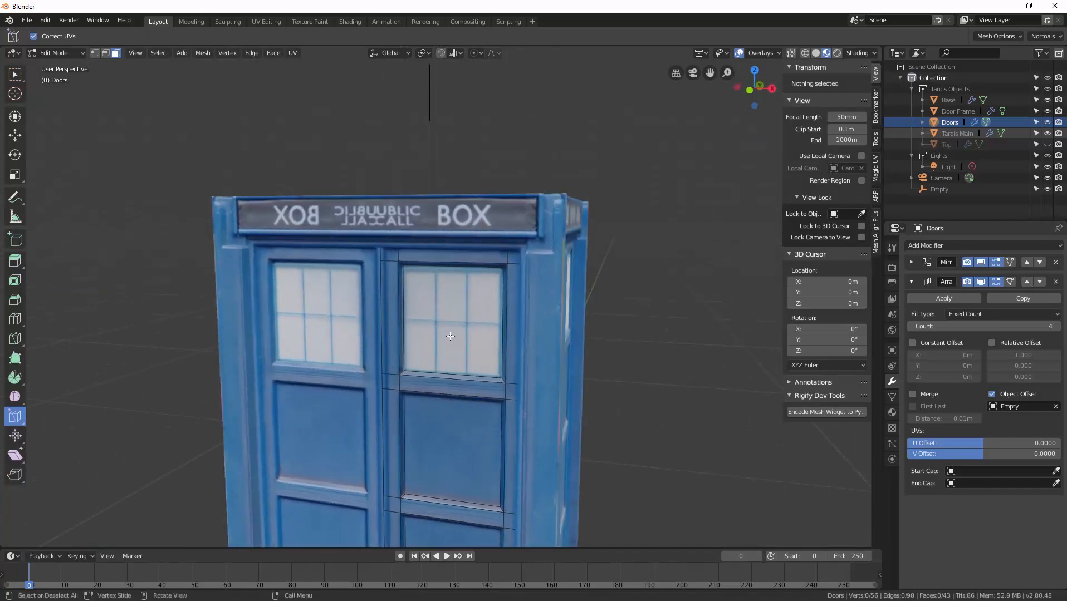
Step: Unhide the Top object, leave Edit Mode on the doors and select Top in Object Mode
{"action": "left_click", "coordinate": [951, 144]}
{"action": "left_click", "coordinate": [1047, 145]}
{"action": "key", "text": "ctrl+Tab"}
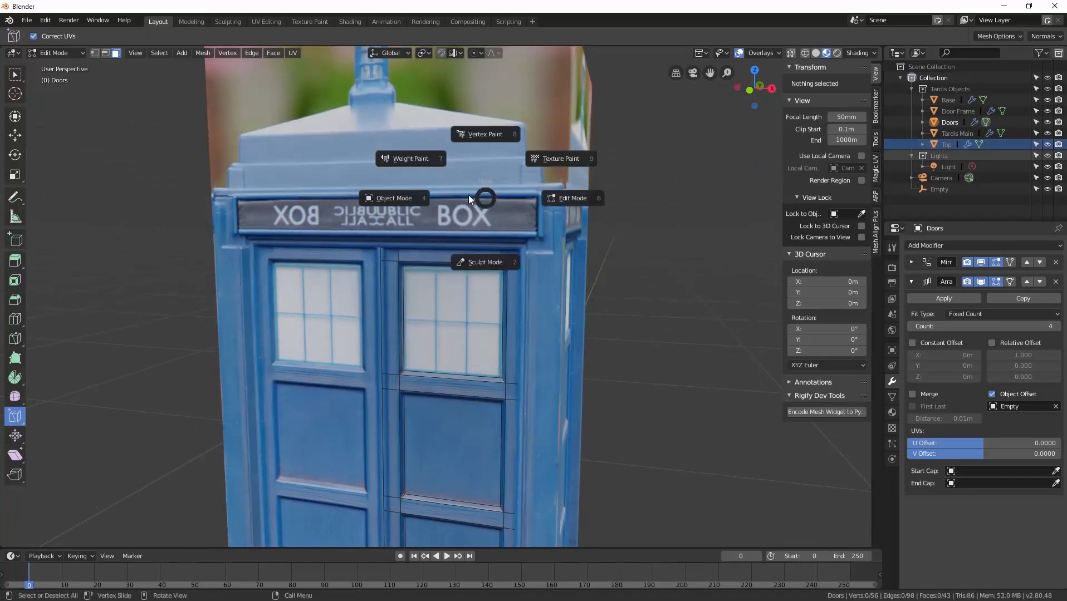
{"action": "left_click", "coordinate": [411, 194]}
{"action": "left_click", "coordinate": [939, 146]}
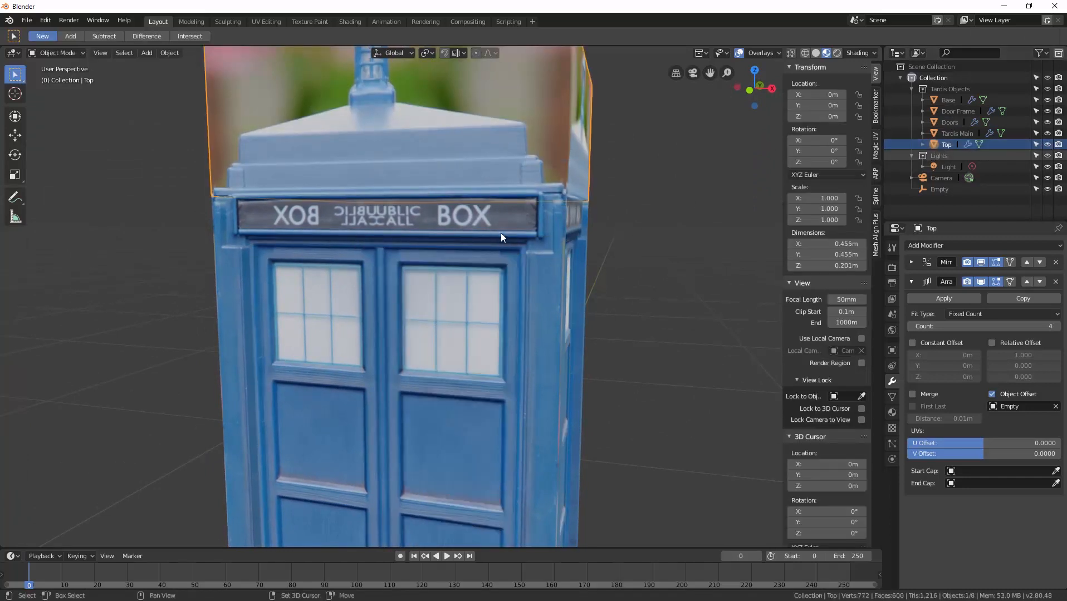
Step: Examine the roof imagery on the Top object from the corner, the front and above
{"action": "mouse_move", "coordinate": [501, 233]}
{"action": "middle_mouse_down"}
{"action": "mouse_move", "coordinate": [514, 242]}
{"action": "mouse_move", "coordinate": [495, 247]}
{"action": "mouse_move", "coordinate": [499, 240]}
{"action": "middle_mouse_up"}
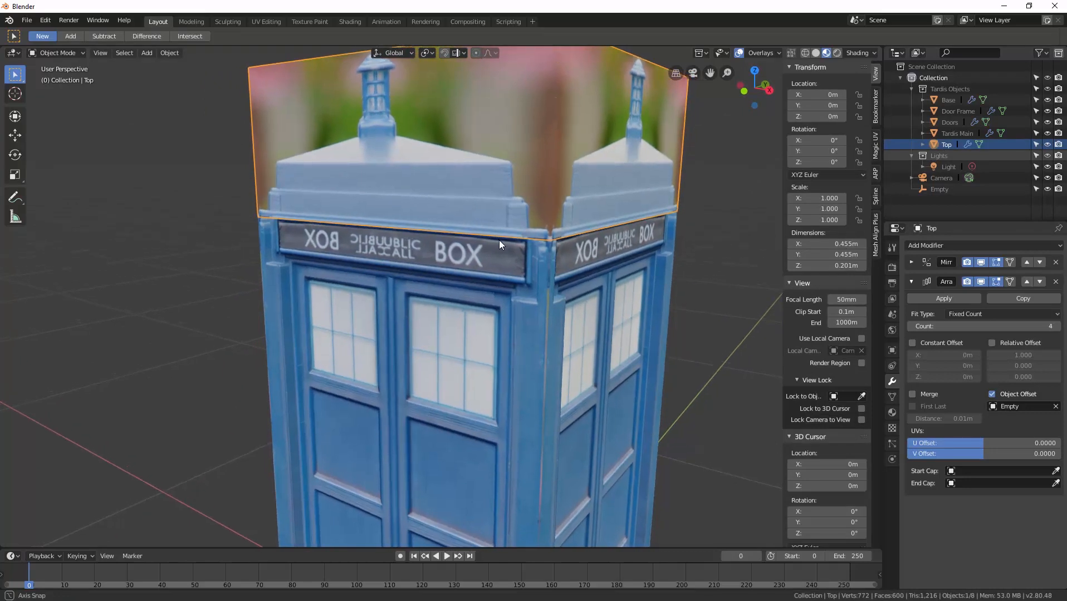
{"action": "middle_click_drag", "start_coordinate": [462, 278], "coordinate": [421, 330]}
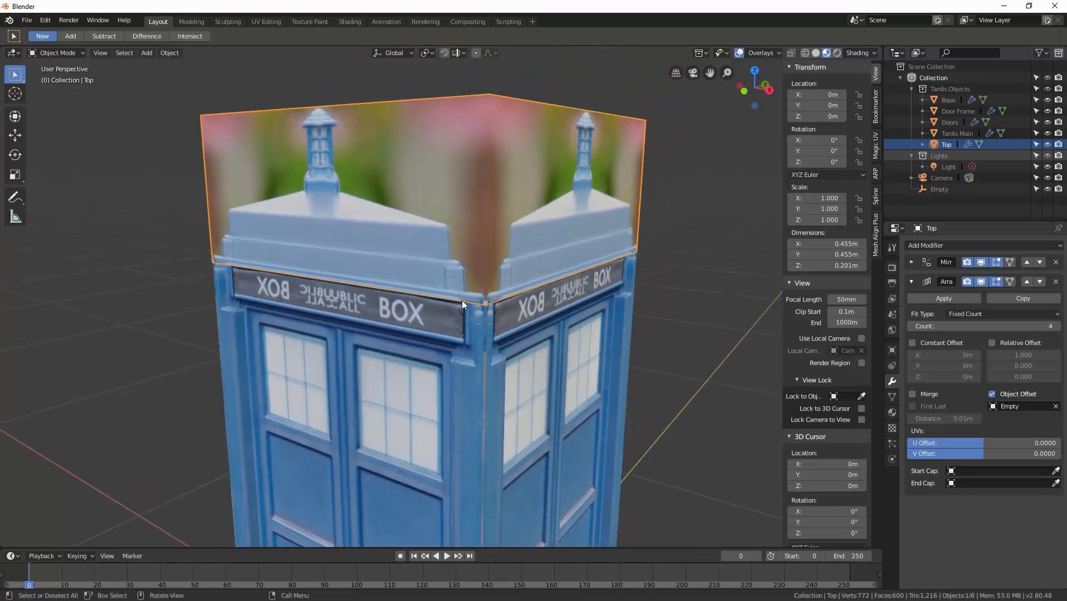
{"action": "mouse_move", "coordinate": [404, 238]}
{"action": "middle_mouse_down"}
{"action": "mouse_move", "coordinate": [374, 250]}
{"action": "mouse_move", "coordinate": [384, 241]}
{"action": "middle_mouse_up"}
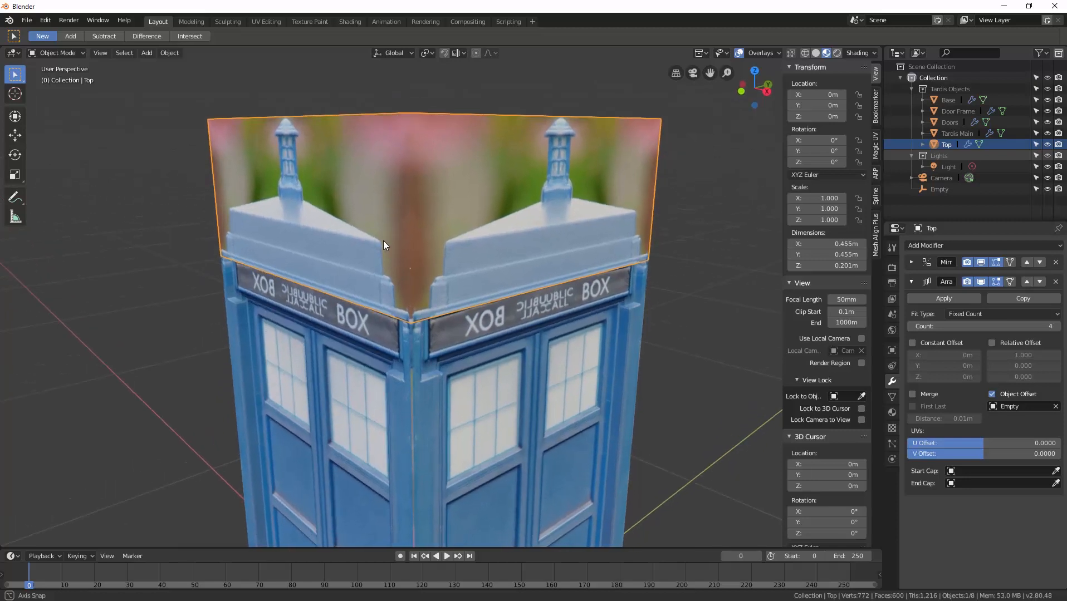
{"action": "scroll", "coordinate": [384, 240], "scroll_direction": "down", "scroll_amount": 2}
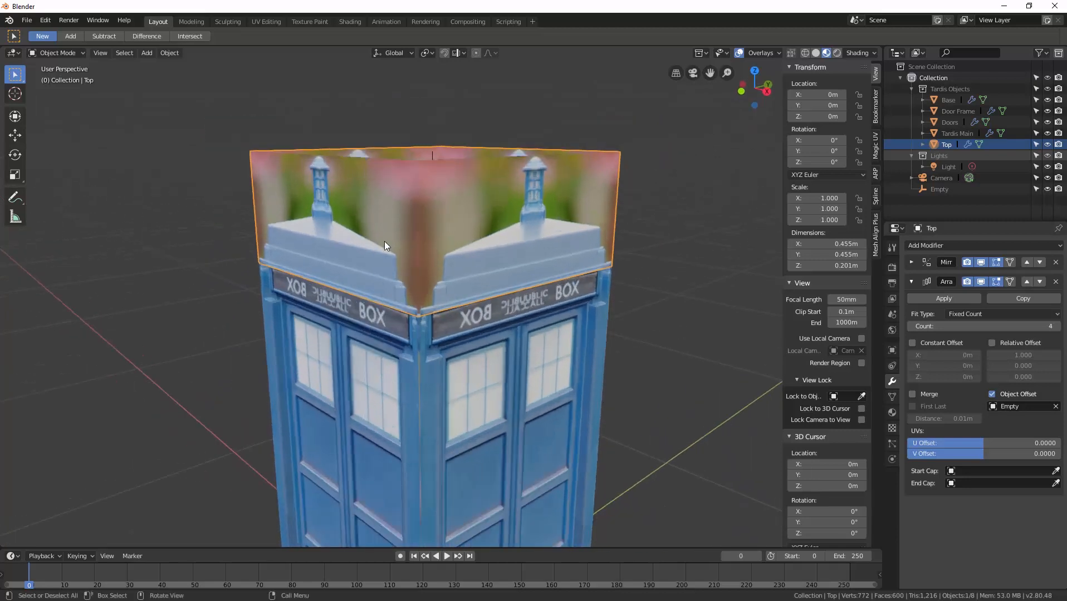
{"action": "scroll", "coordinate": [384, 245], "scroll_direction": "up", "scroll_amount": 3}
{"action": "scroll", "coordinate": [386, 253], "scroll_direction": "down", "scroll_amount": 1}
{"action": "mouse_move", "coordinate": [387, 252]}
{"action": "middle_mouse_down"}
{"action": "mouse_move", "coordinate": [371, 271]}
{"action": "mouse_move", "coordinate": [386, 262]}
{"action": "middle_mouse_up"}
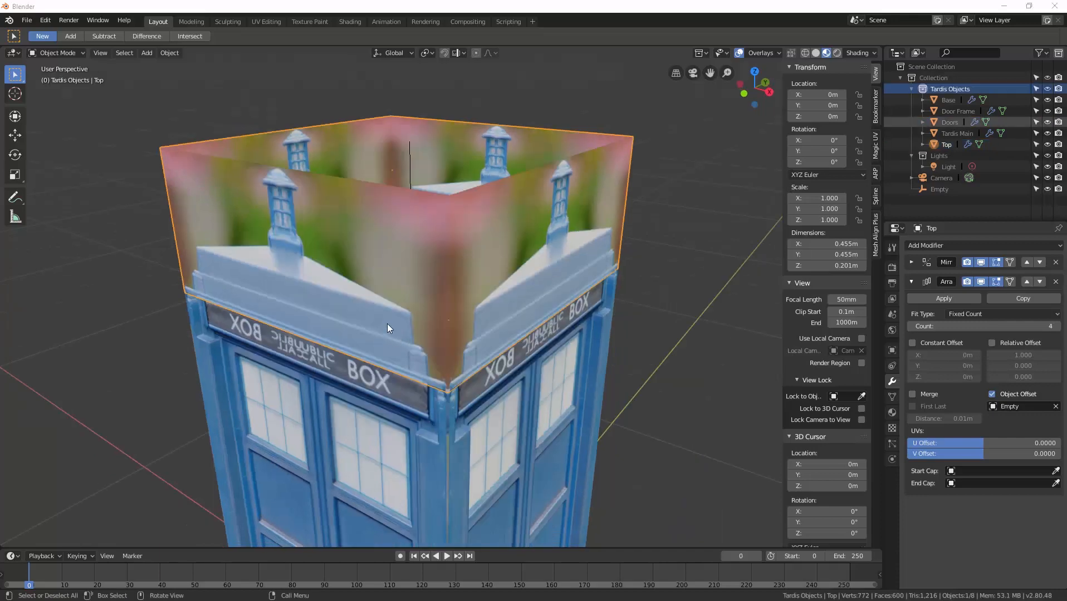
{"action": "mouse_move", "coordinate": [380, 271]}
{"action": "middle_mouse_down"}
{"action": "mouse_move", "coordinate": [377, 358]}
{"action": "mouse_move", "coordinate": [396, 282]}
{"action": "middle_mouse_up"}
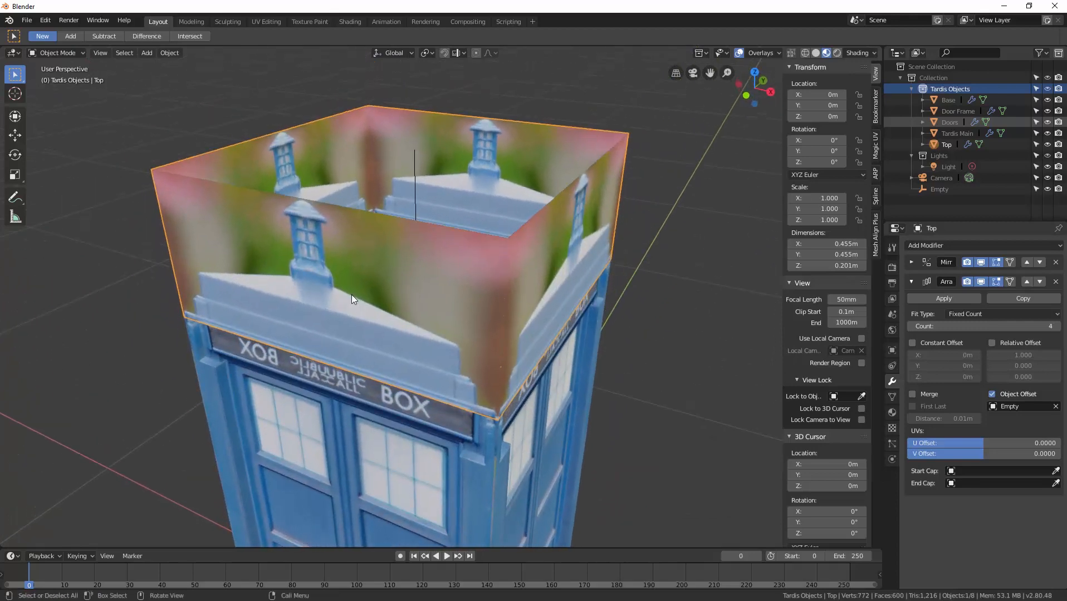
Step: Snap the 3D cursor to the selected Top object
{"action": "key", "text": "shift+s"}
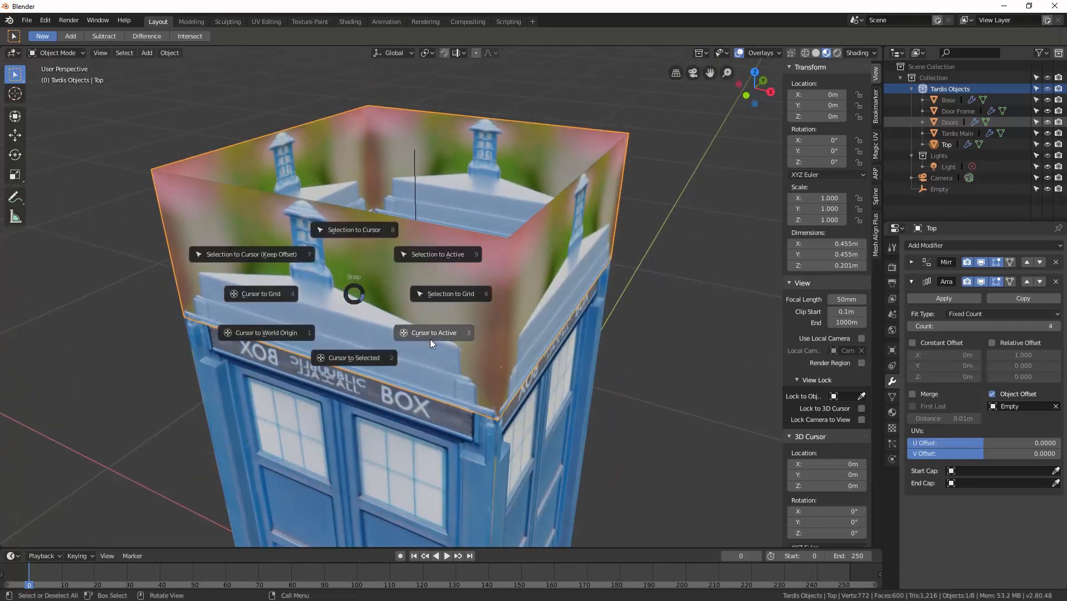
{"action": "left_click", "coordinate": [381, 358]}
{"action": "middle_click_drag", "start_coordinate": [372, 357], "coordinate": [416, 317]}
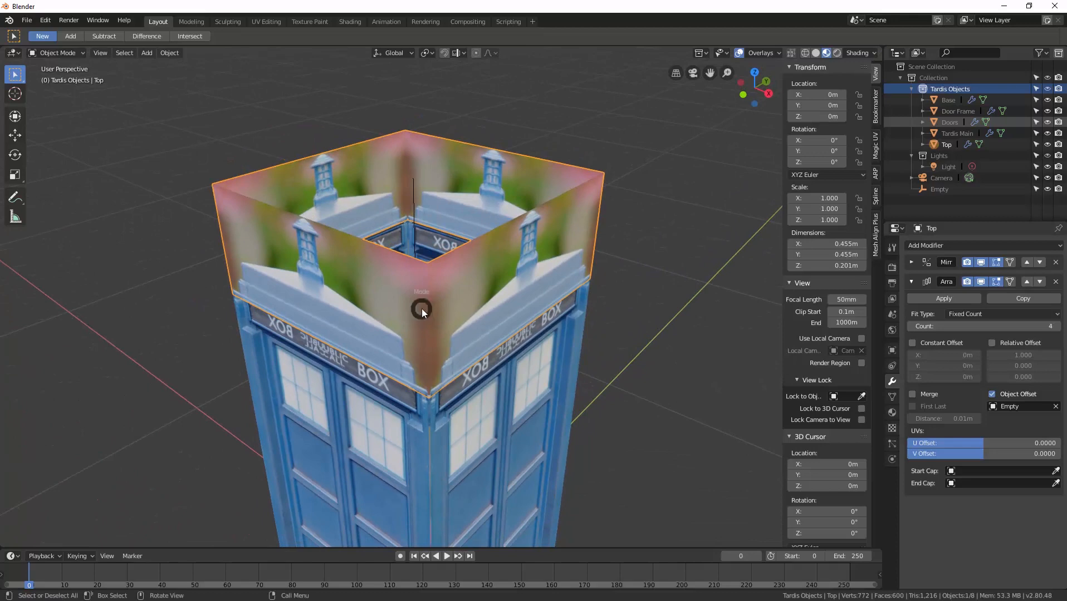
Step: Examine the Top object's single source face in Edit Mode from several angles and return to Object Mode
{"action": "key", "text": "ctrl+Tab"}
{"action": "left_click", "coordinate": [503, 309]}
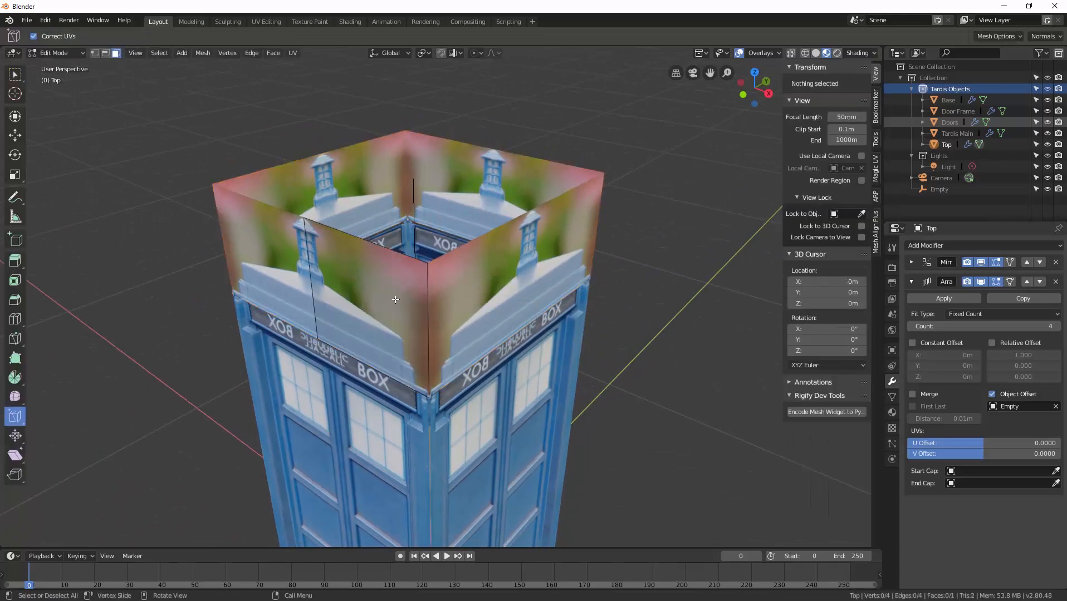
{"action": "left_click", "coordinate": [395, 300]}
{"action": "middle_click_drag", "start_coordinate": [420, 307], "coordinate": [412, 353]}
{"action": "middle_click_drag", "start_coordinate": [412, 360], "coordinate": [416, 369]}
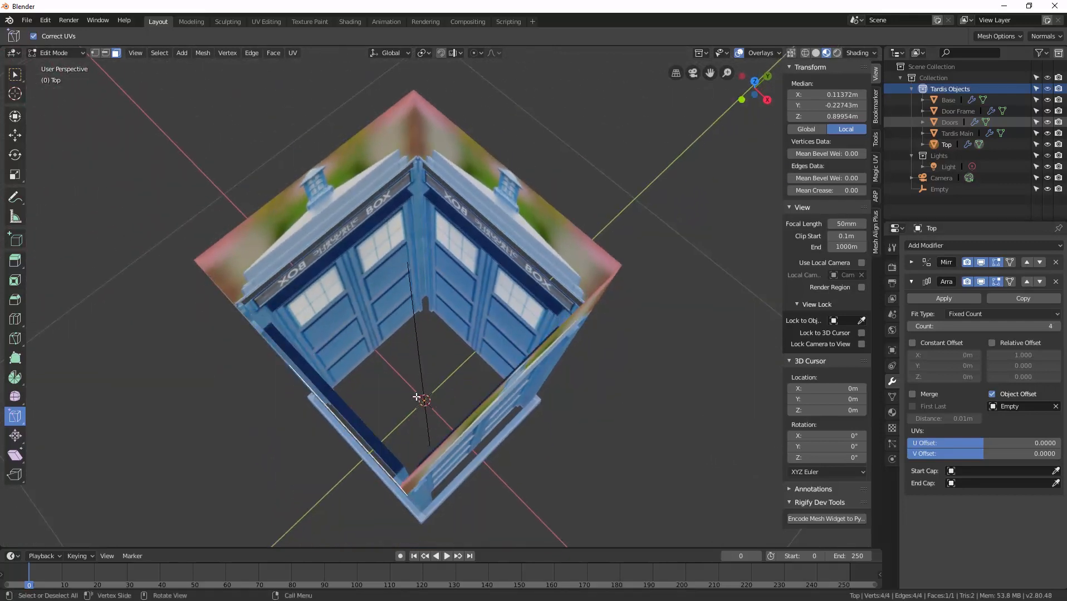
{"action": "middle_click_drag", "start_coordinate": [403, 418], "coordinate": [333, 315]}
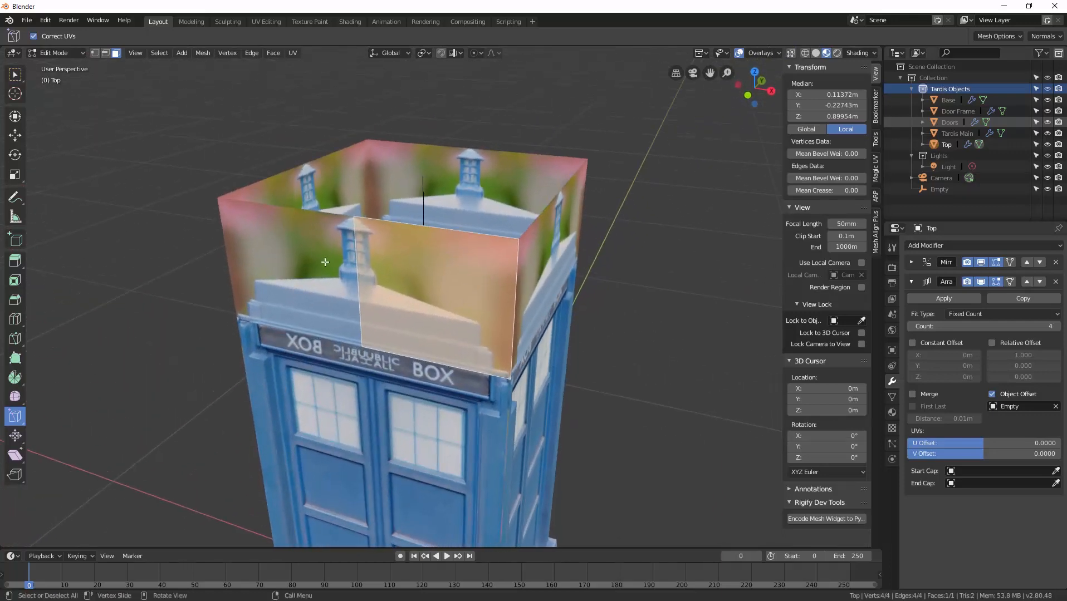
{"action": "middle_click_drag", "start_coordinate": [377, 294], "coordinate": [372, 276]}
{"action": "key", "text": "ctrl+Tab"}
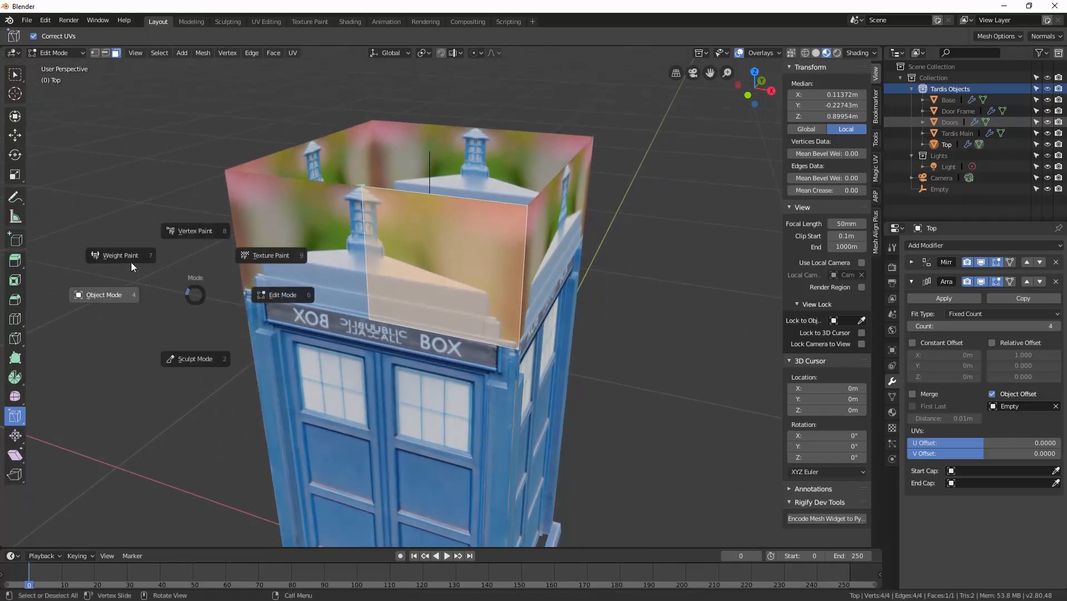
{"action": "left_click", "coordinate": [121, 289]}
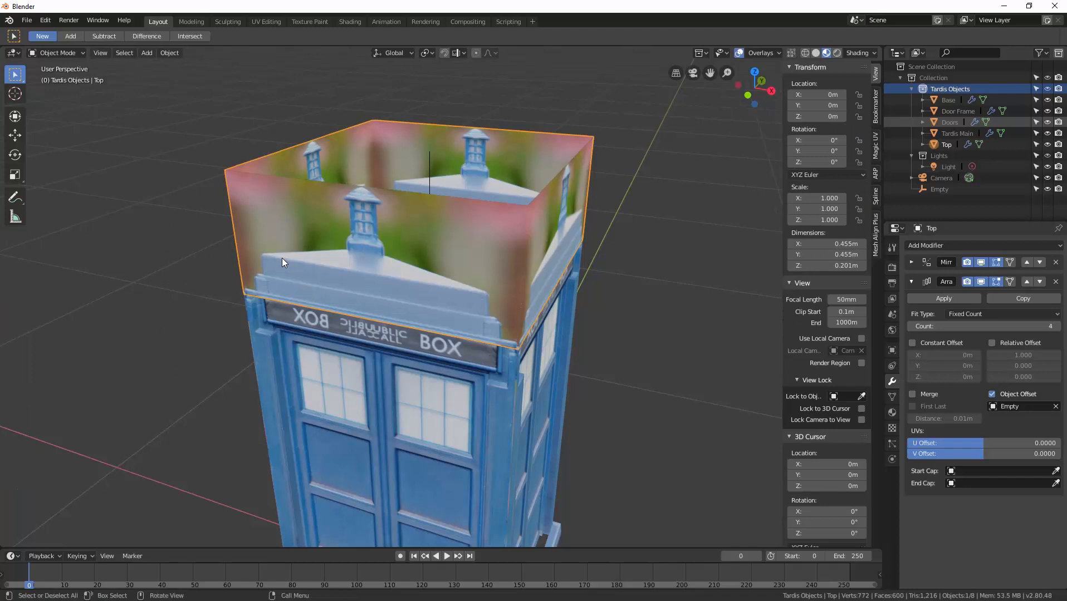
Step: Add a cube mesh at the 3D cursor and set its size to 0.46 m
{"action": "key", "text": "shift+a"}
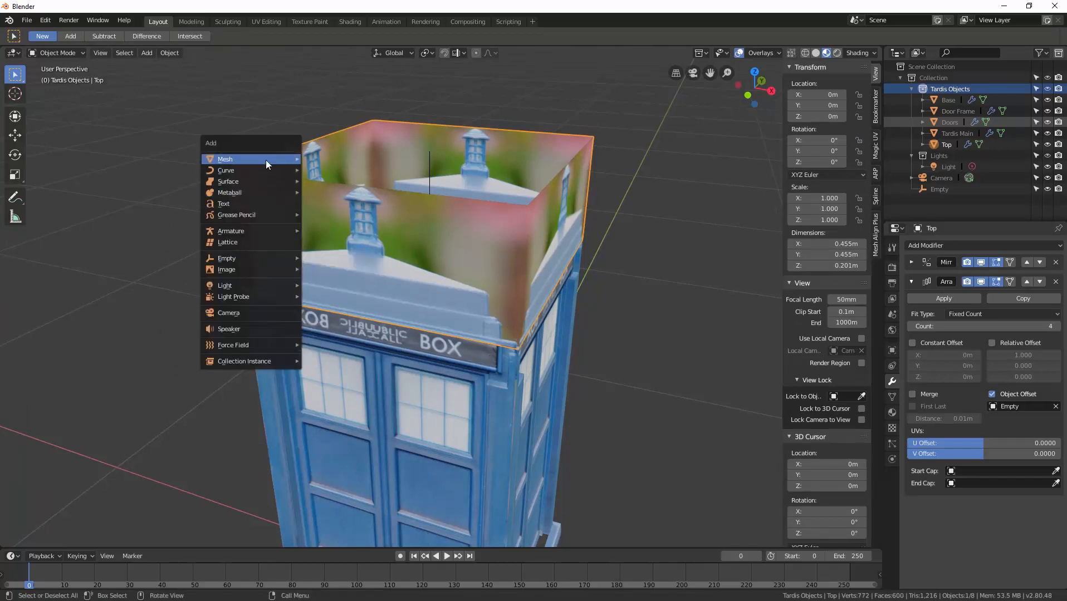
{"action": "mouse_move", "coordinate": [266, 159]}
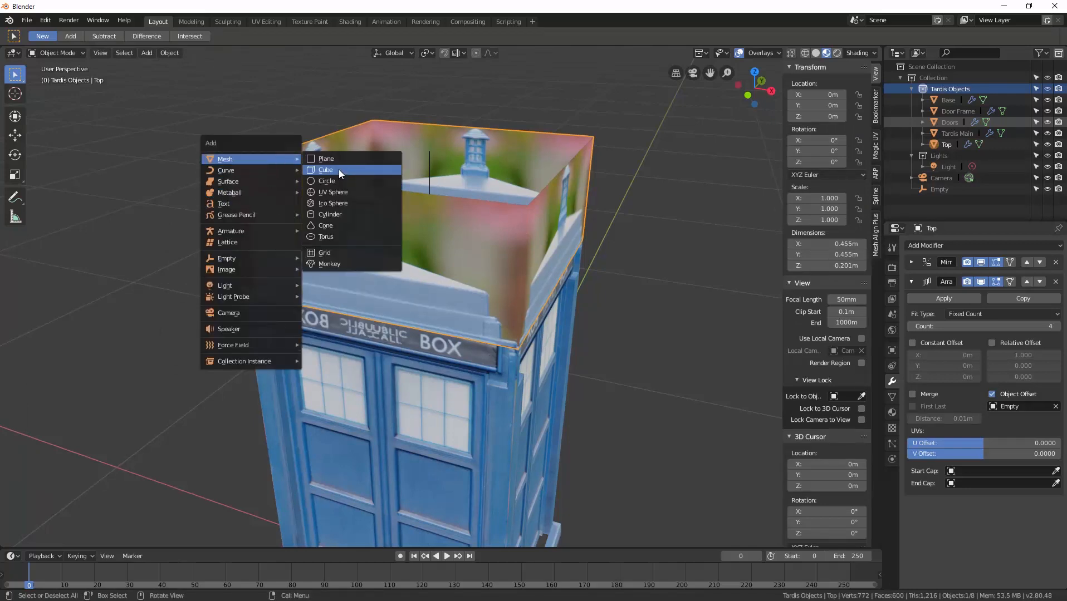
{"action": "left_click", "coordinate": [339, 169]}
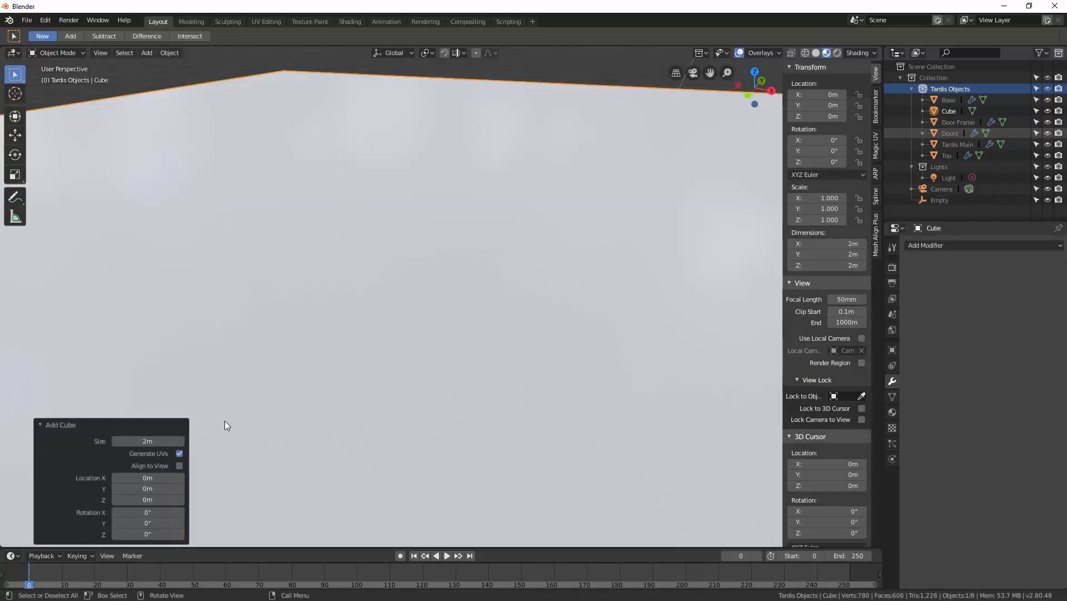
{"action": "left_click_drag", "start_coordinate": [177, 441], "coordinate": [65, 442]}
Step: Move the cube up 1.03 m so it sits on top of the Tardis body, and apply all its transforms
{"action": "middle_click_drag", "start_coordinate": [380, 364], "coordinate": [421, 363], "text": "shift"}
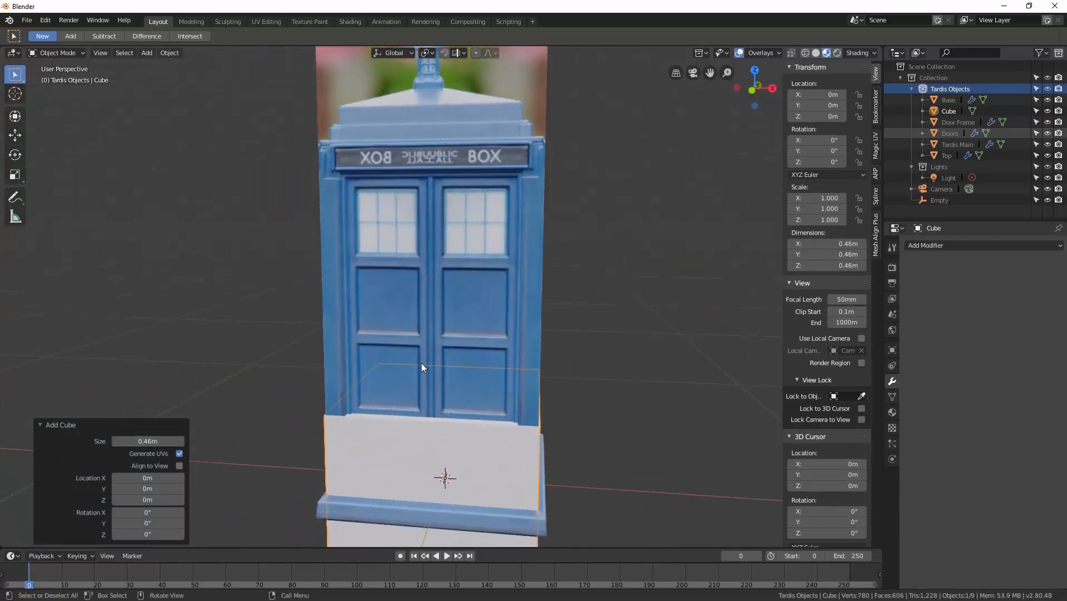
{"action": "key", "text": "KP_1"}
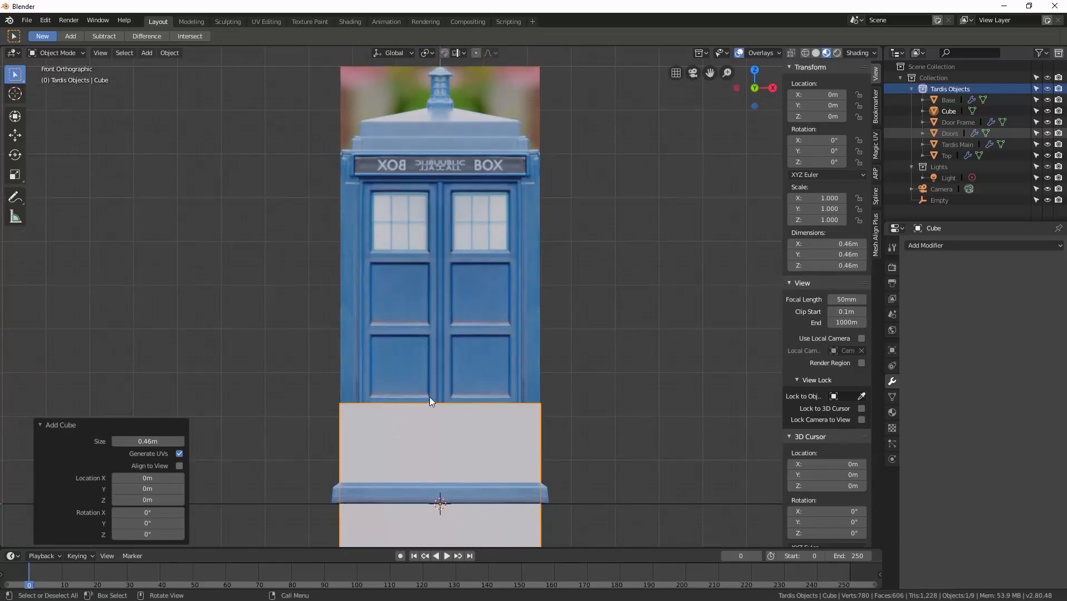
{"action": "key", "text": "g"}
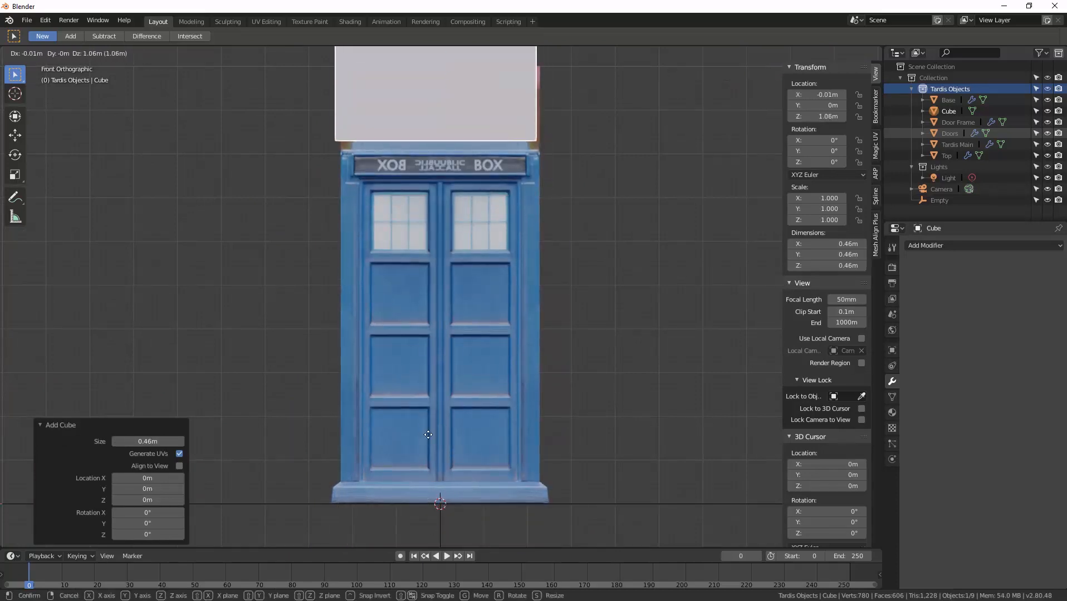
{"action": "left_click", "coordinate": [431, 445]}
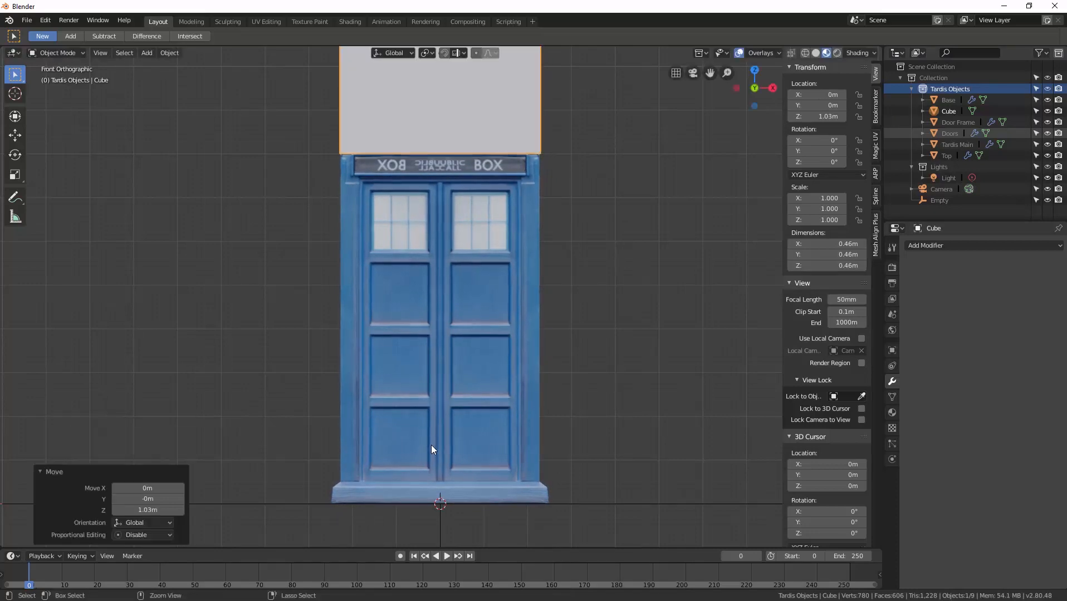
{"action": "middle_click_drag", "start_coordinate": [476, 456], "coordinate": [445, 404]}
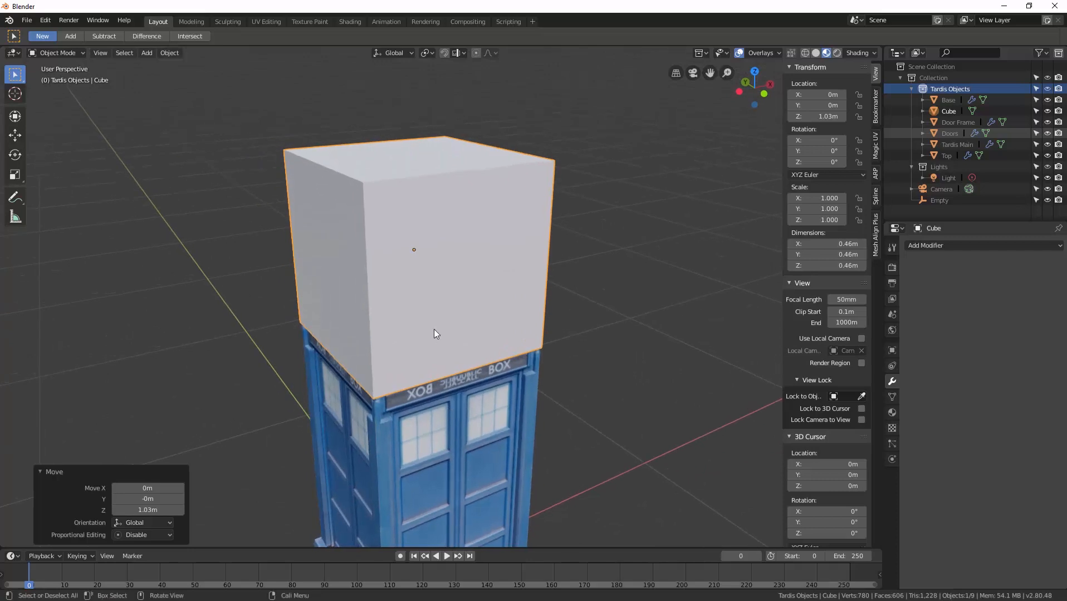
{"action": "key", "text": "ctrl+a"}
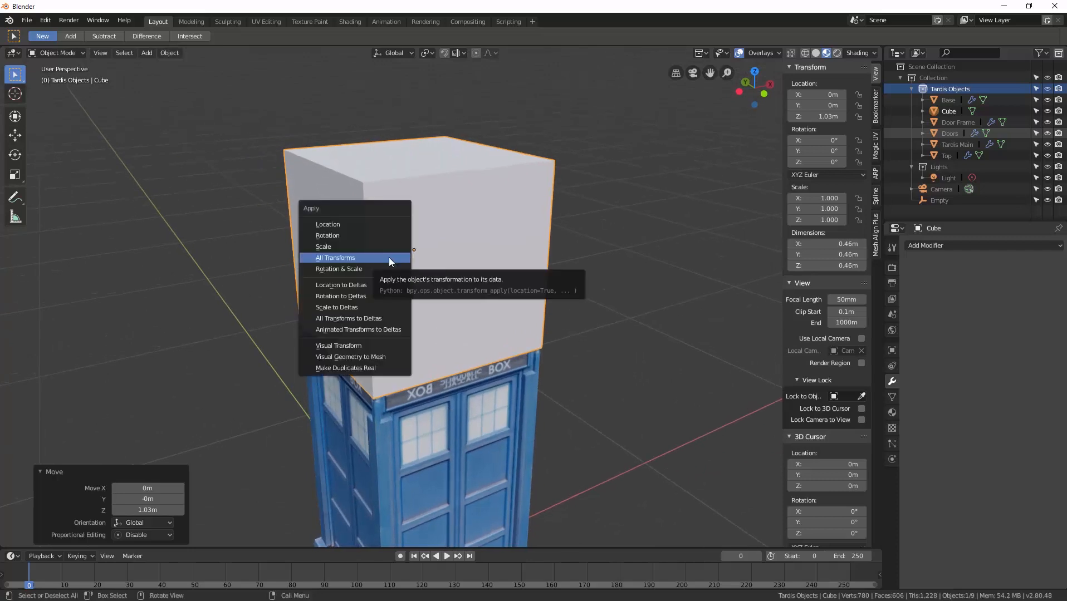
{"action": "left_click", "coordinate": [384, 261]}
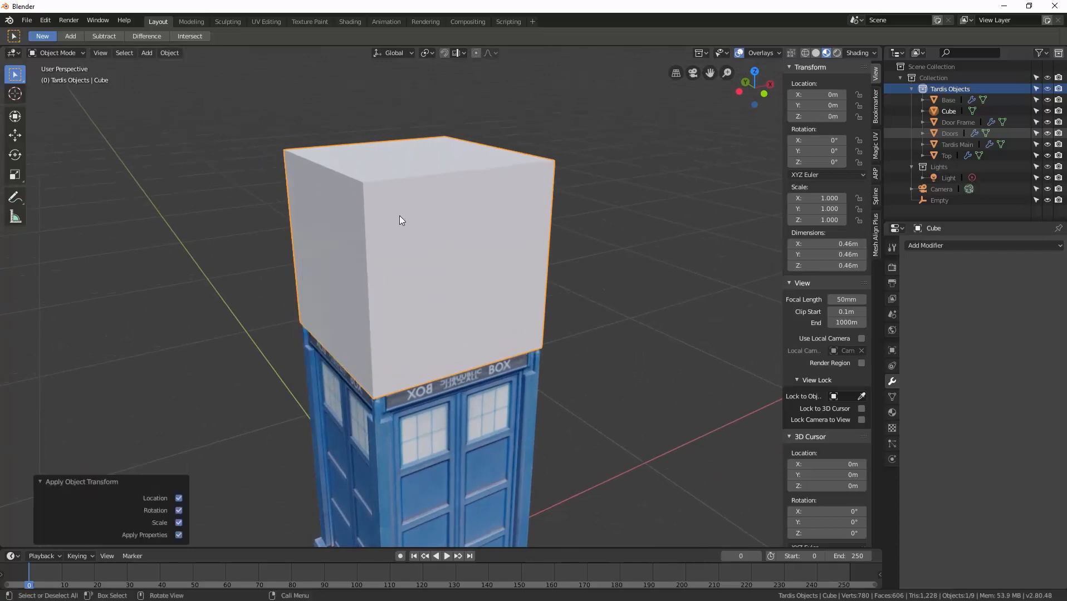
Step: In Edit Mode, lower the cube's top face about 0.45 m along Z to leave a thin roof slab
{"action": "key", "text": "ctrl+Tab"}
{"action": "left_click", "coordinate": [472, 211]}
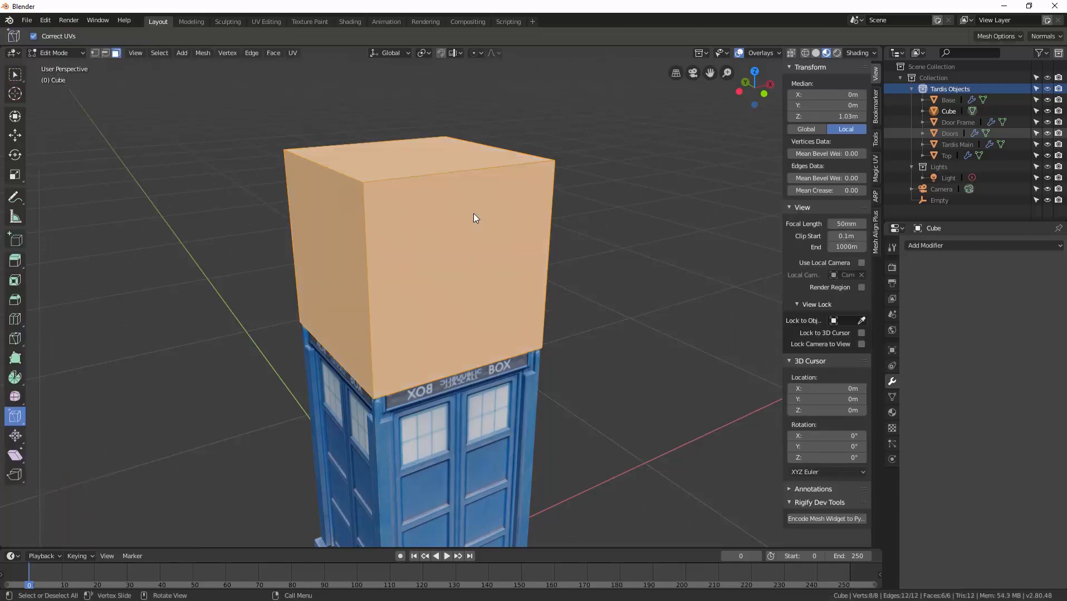
{"action": "left_click", "coordinate": [432, 161]}
{"action": "key", "text": "g"}
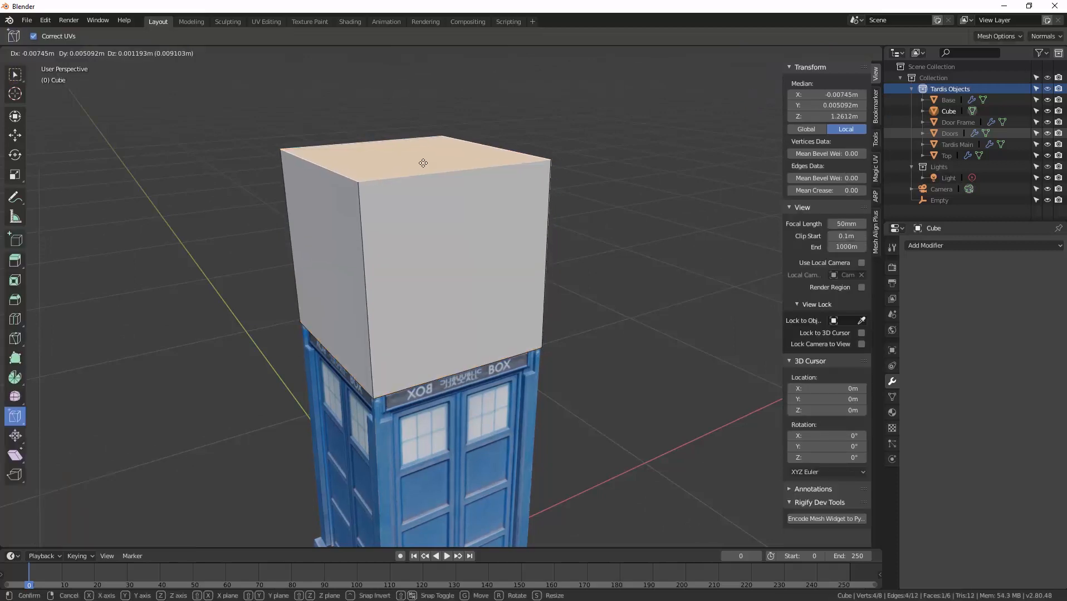
{"action": "key", "text": "z"}
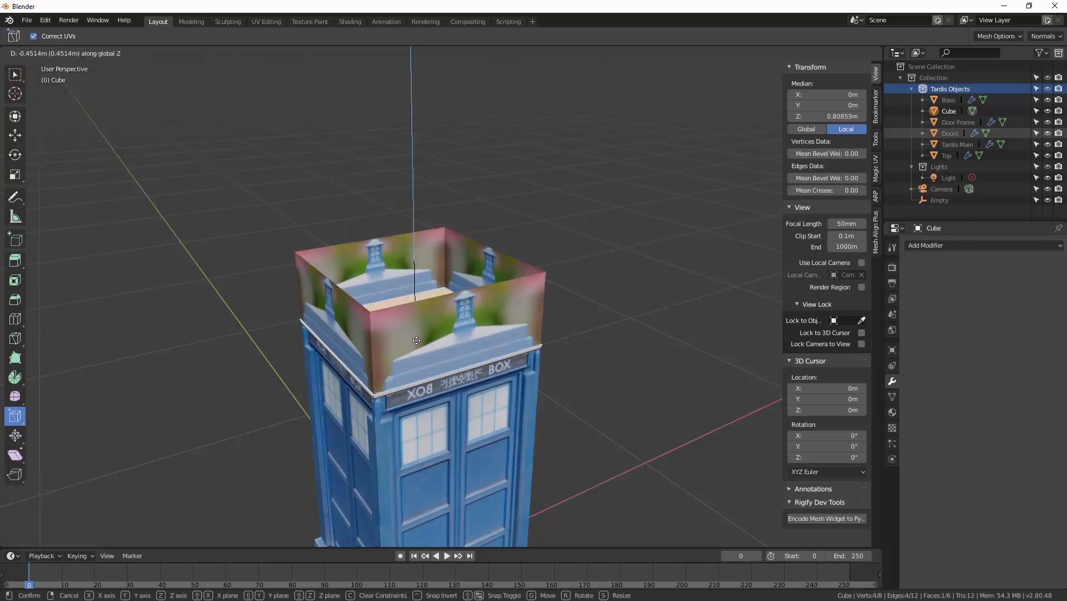
{"action": "left_click", "coordinate": [417, 341]}
{"action": "middle_click_drag", "start_coordinate": [423, 361], "coordinate": [512, 198]}
{"action": "scroll", "coordinate": [387, 348], "scroll_direction": "up", "scroll_amount": 2}
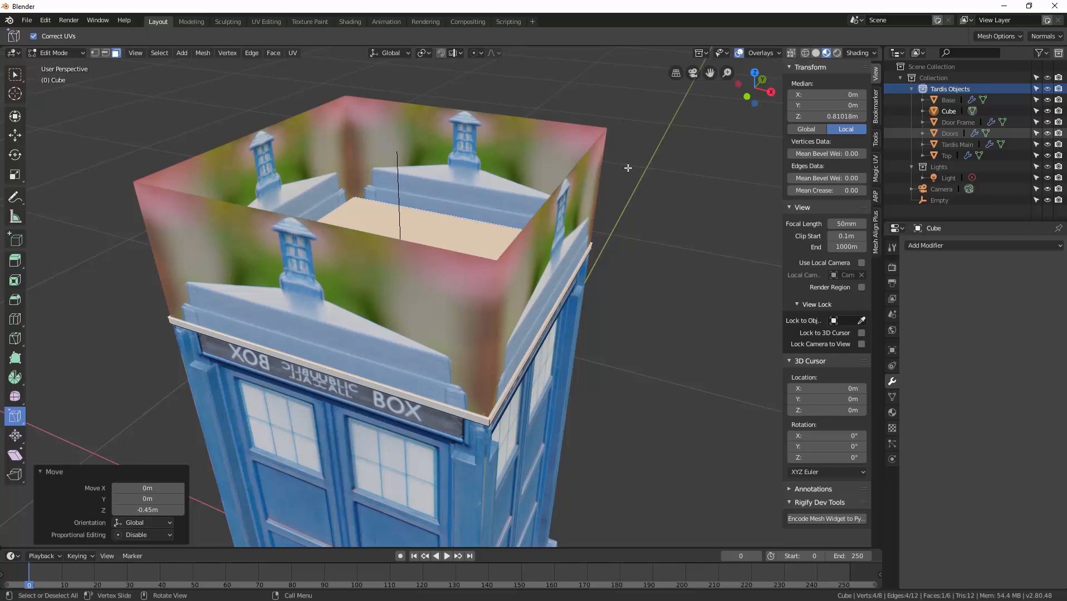
{"action": "scroll", "coordinate": [559, 198], "scroll_direction": "down", "scroll_amount": 1}
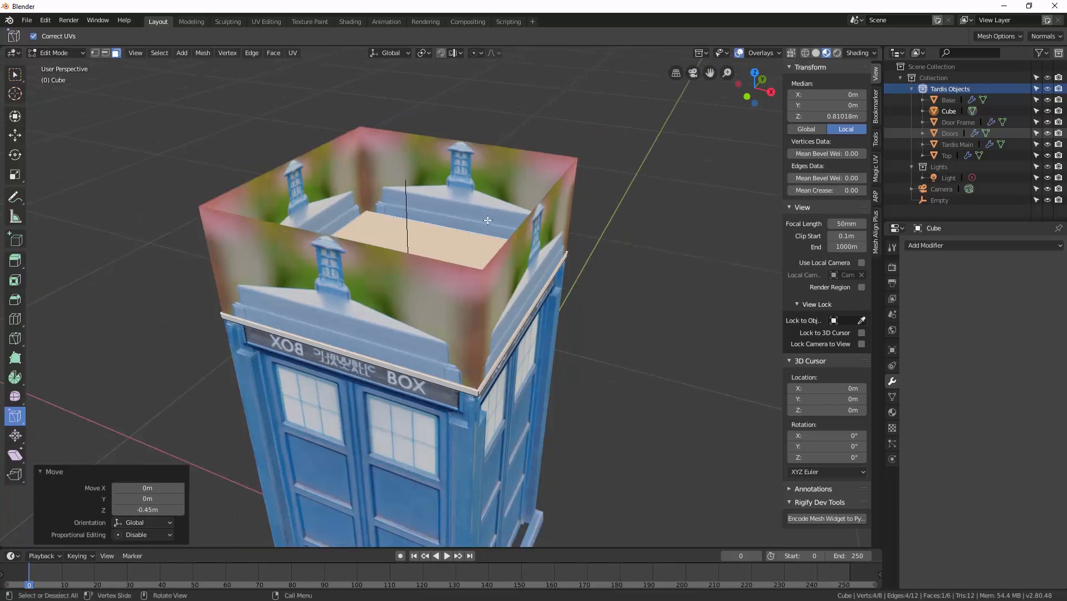
Step: Return to Object Mode, duplicate the Top object in place and hide the original
{"action": "left_click", "coordinate": [950, 156]}
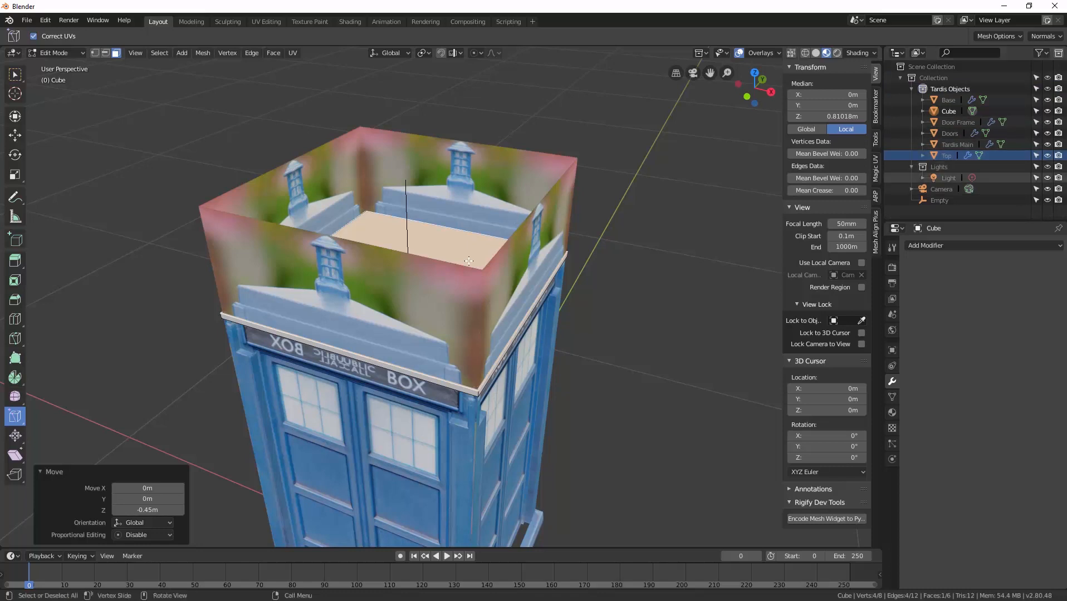
{"action": "key", "text": "ctrl+Tab"}
{"action": "left_click", "coordinate": [376, 267]}
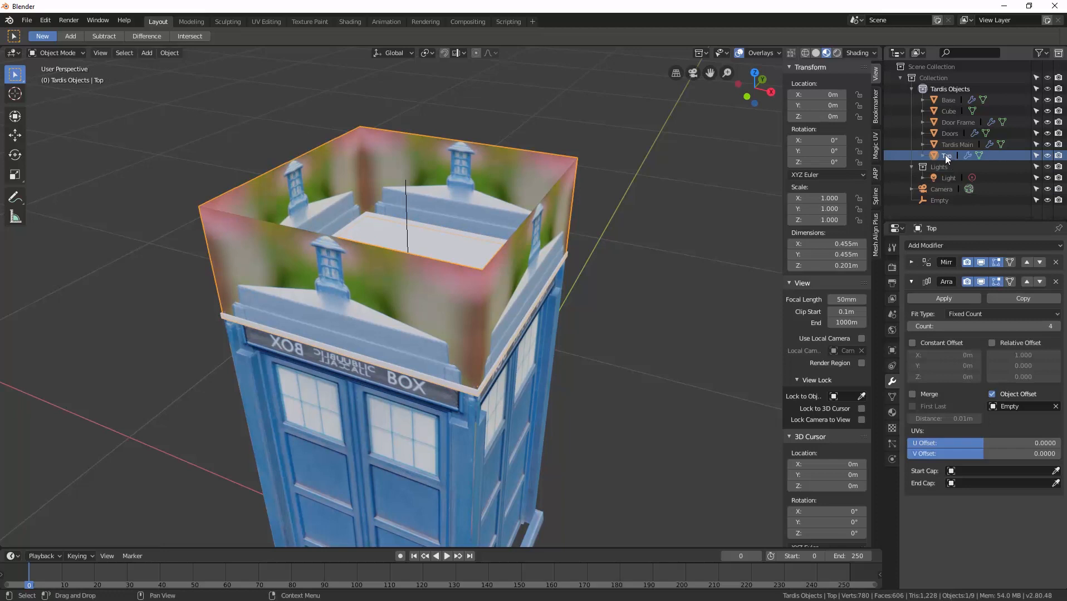
{"action": "key", "text": "shift+d"}
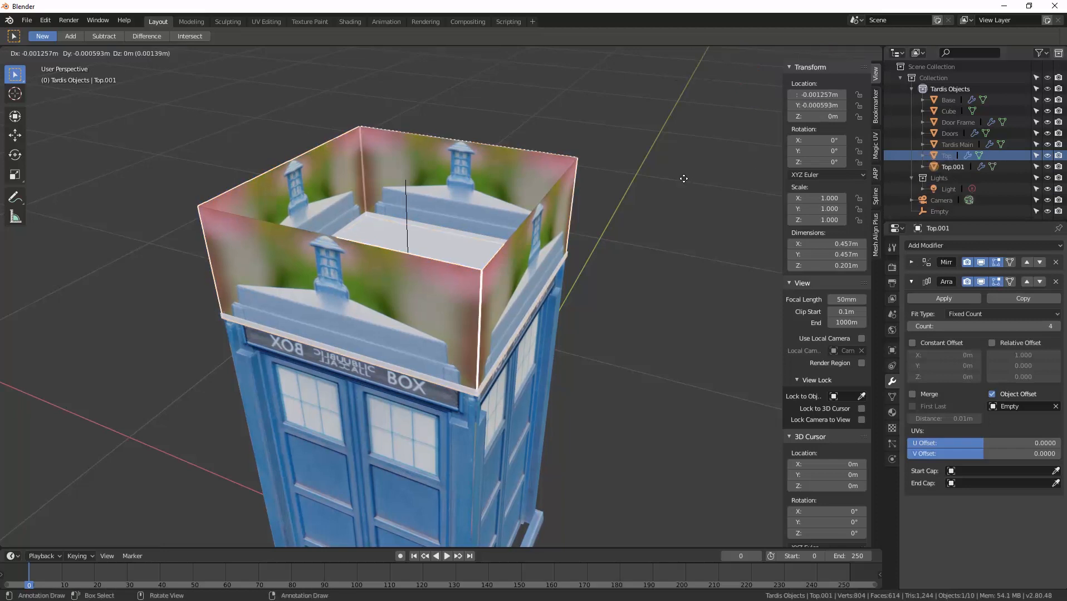
{"action": "right_click", "coordinate": [715, 169]}
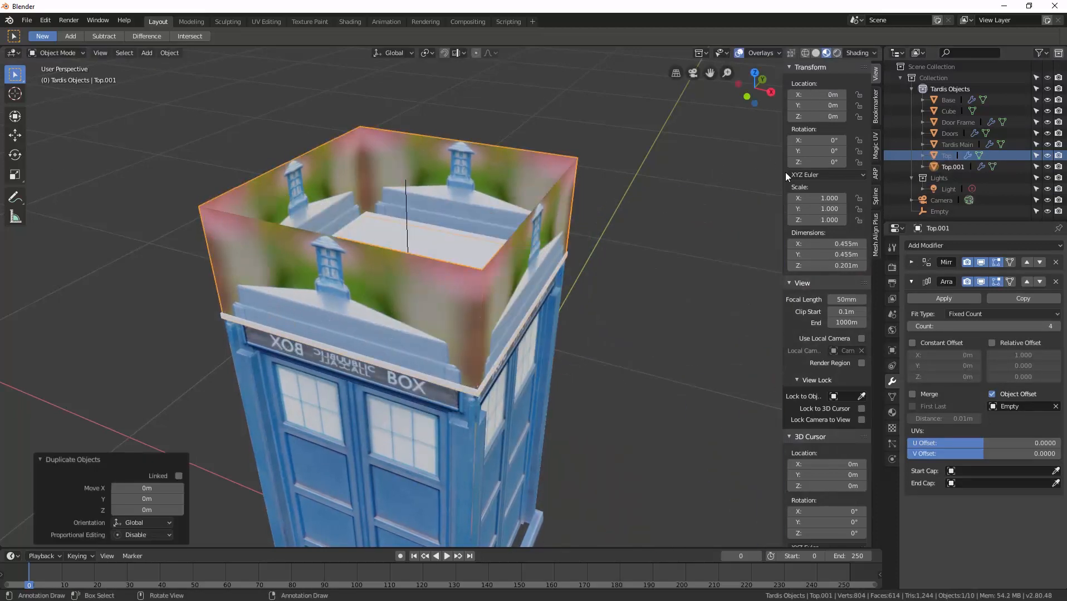
{"action": "left_click", "coordinate": [953, 167]}
{"action": "left_click", "coordinate": [1047, 156]}
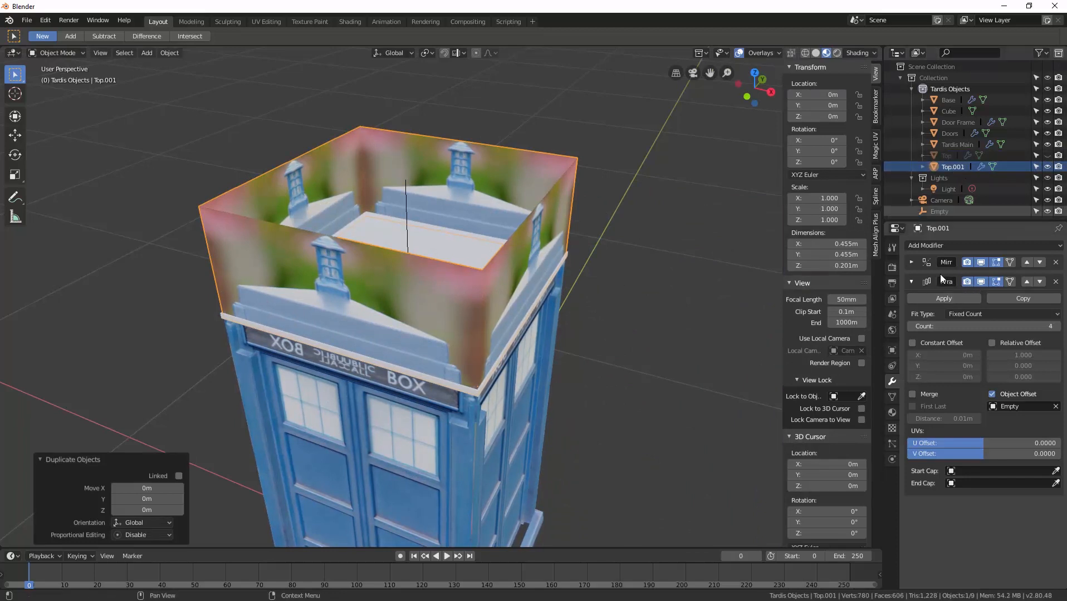
Step: Disable the duplicate's Array modifier display and move its single reference plane about 0.498 m along Y behind the roof
{"action": "left_click", "coordinate": [975, 282]}
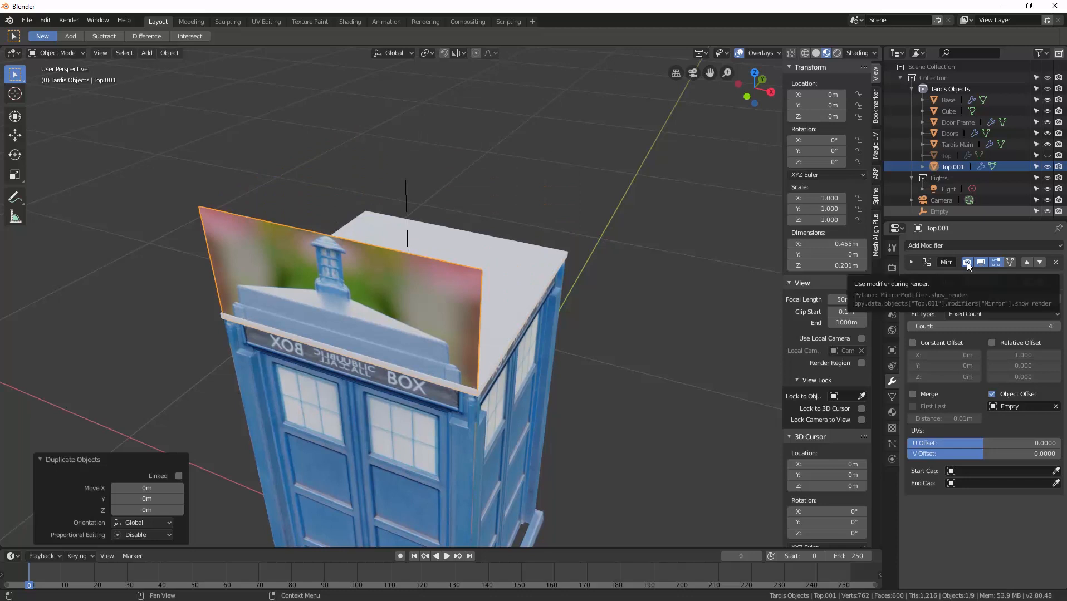
{"action": "key", "text": "g"}
{"action": "key", "text": "y"}
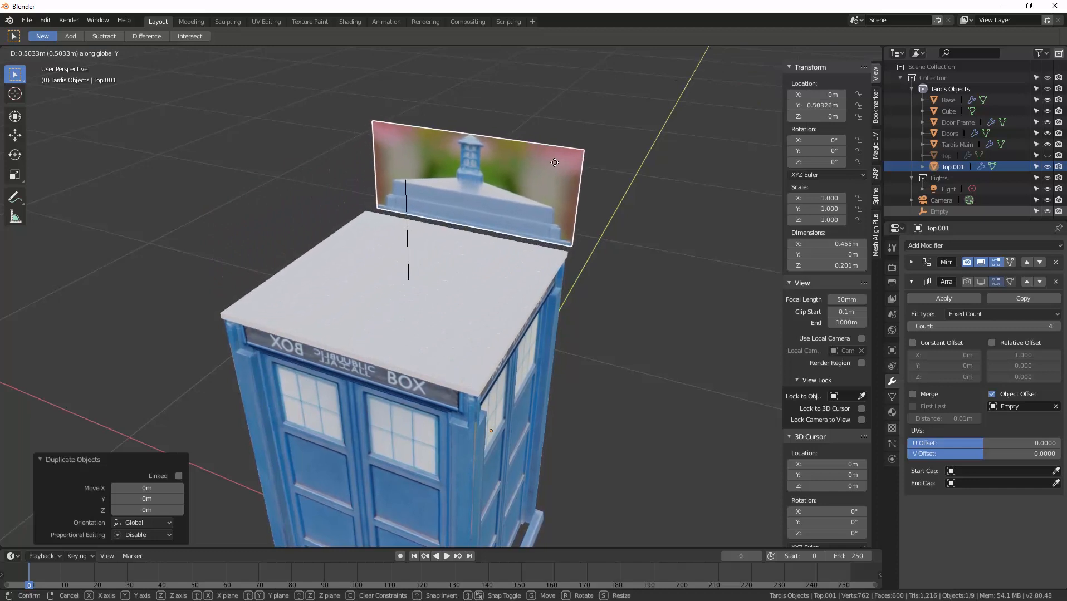
{"action": "left_click", "coordinate": [553, 164]}
{"action": "middle_click_drag", "start_coordinate": [542, 223], "coordinate": [553, 219]}
{"action": "key", "text": "KP_1"}
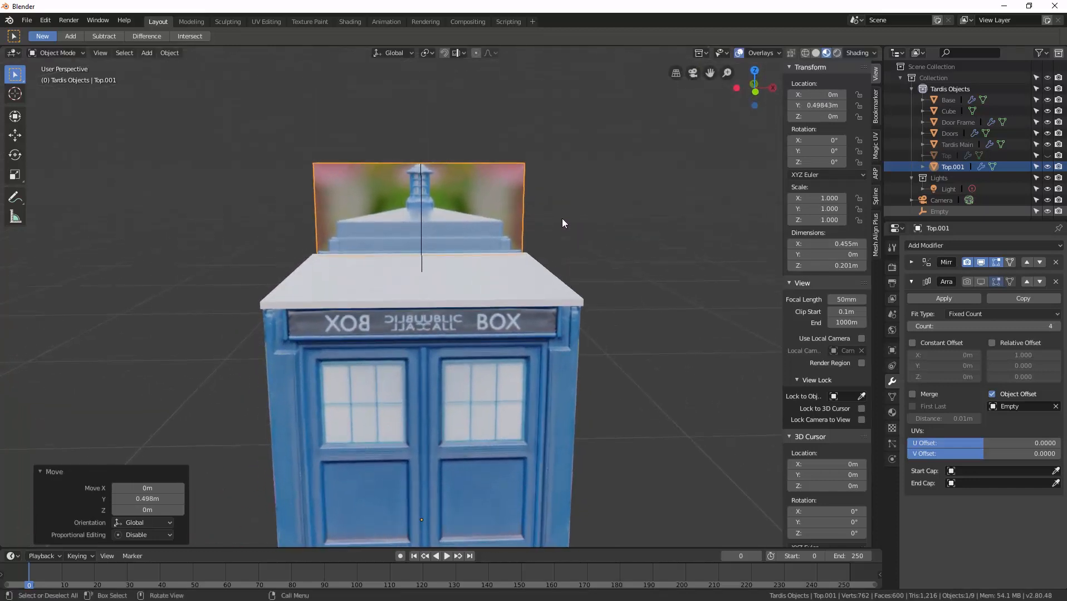
{"action": "key", "text": "KP_5"}
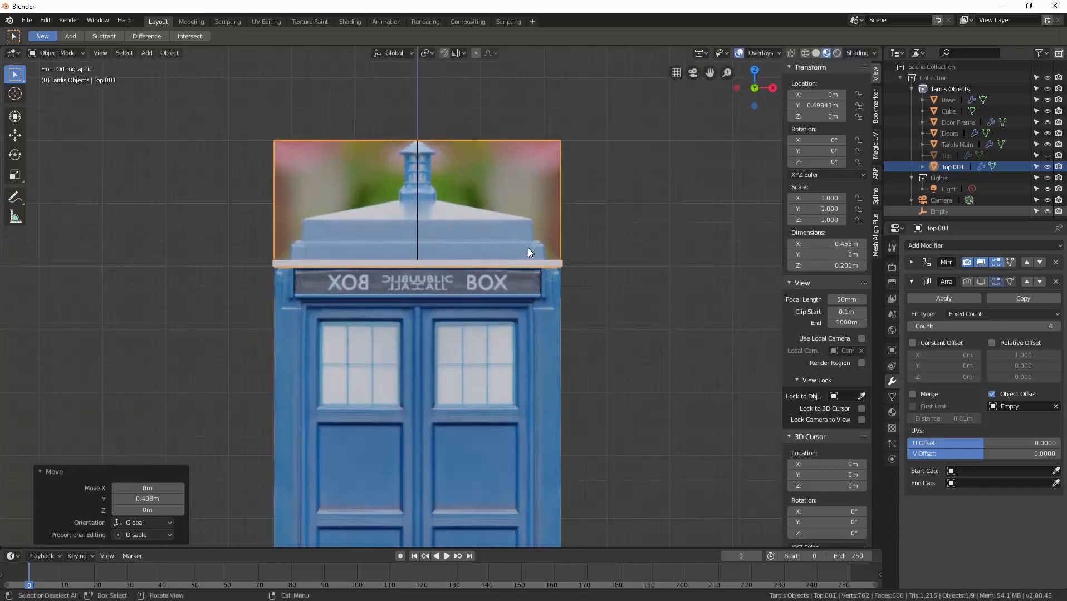
{"action": "middle_click_drag", "start_coordinate": [531, 250], "coordinate": [491, 277]}
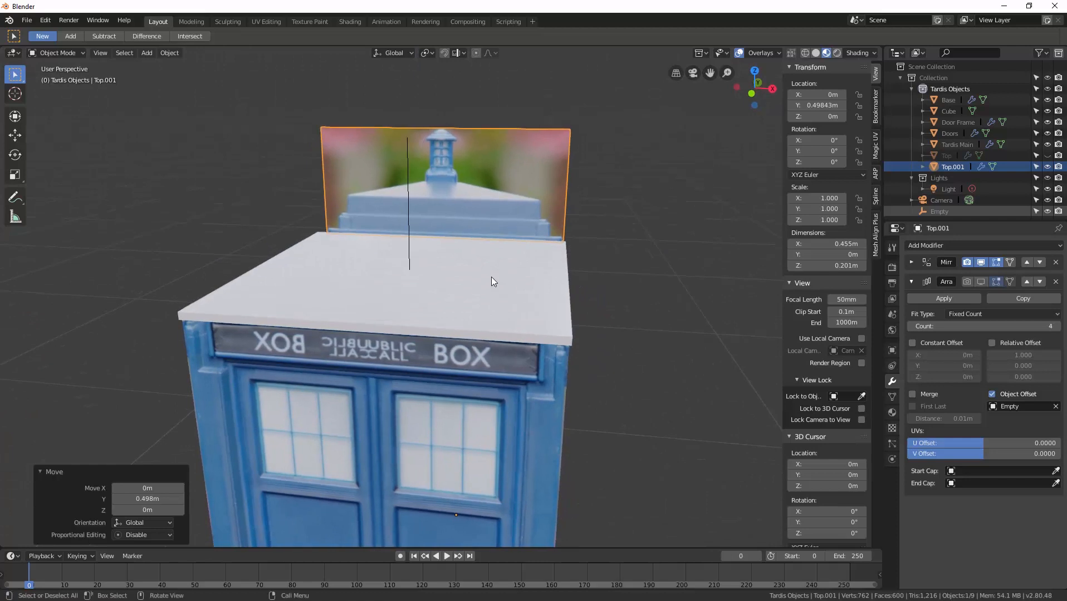
Step: Select the thin roof slab, enter Edit Mode and inset its top face by about 0.025 m
{"action": "key", "text": "ctrl+Tab"}
{"action": "left_click", "coordinate": [386, 287]}
{"action": "left_click", "coordinate": [387, 281]}
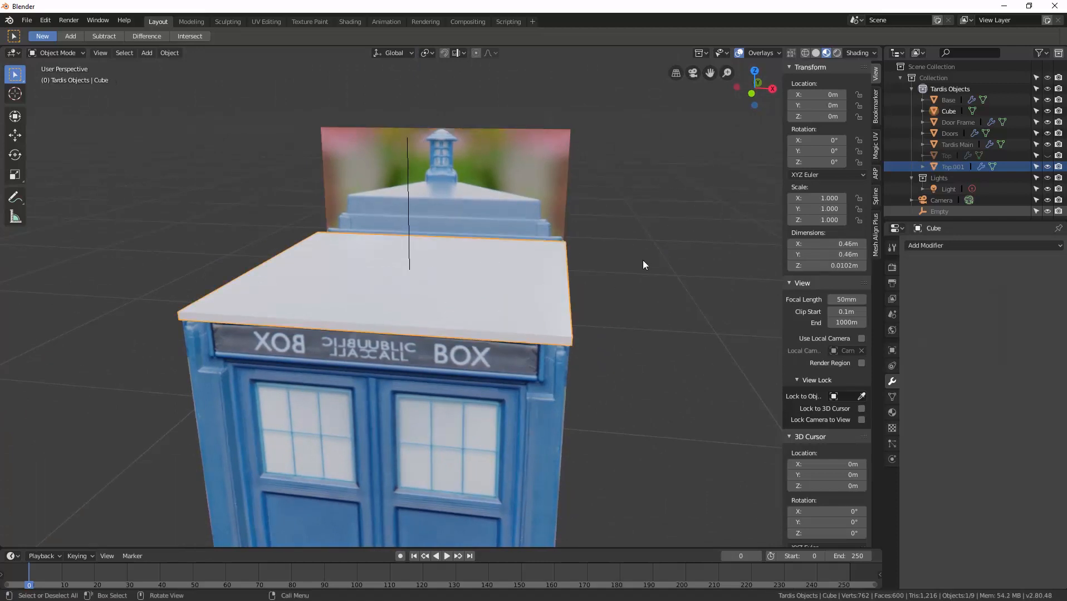
{"action": "key", "text": "ctrl+Tab"}
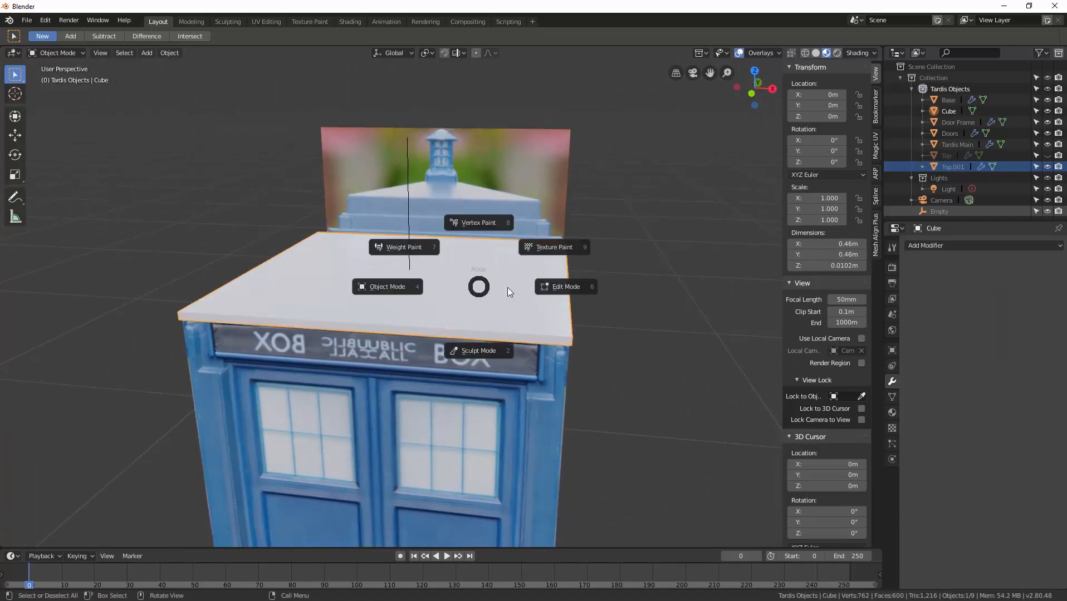
{"action": "left_click", "coordinate": [565, 285]}
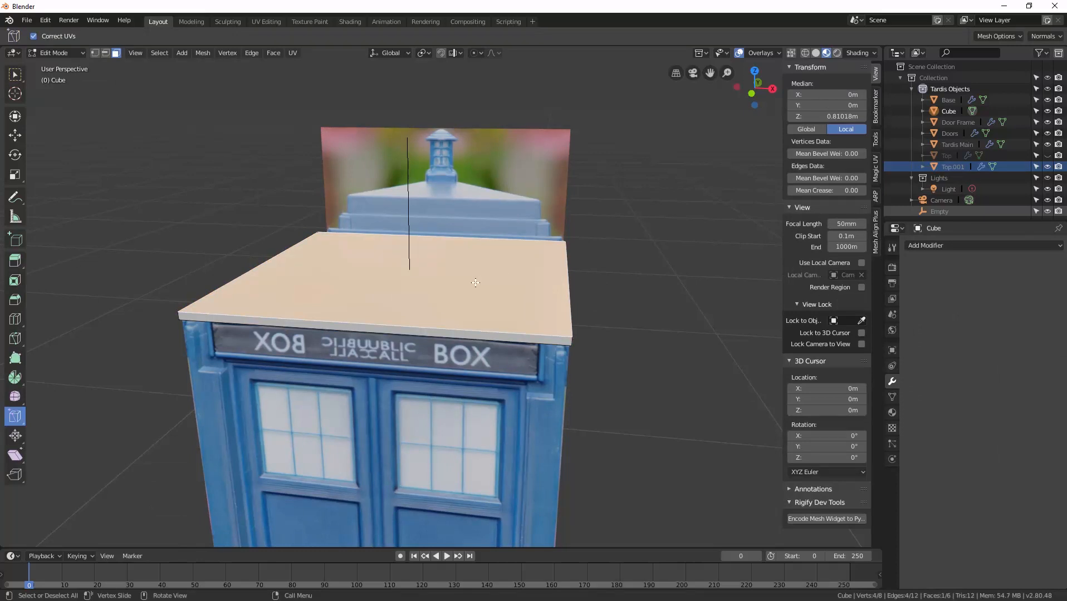
{"action": "left_click", "coordinate": [645, 344]}
{"action": "left_click", "coordinate": [513, 304]}
{"action": "middle_click_drag", "start_coordinate": [514, 304], "coordinate": [531, 287]}
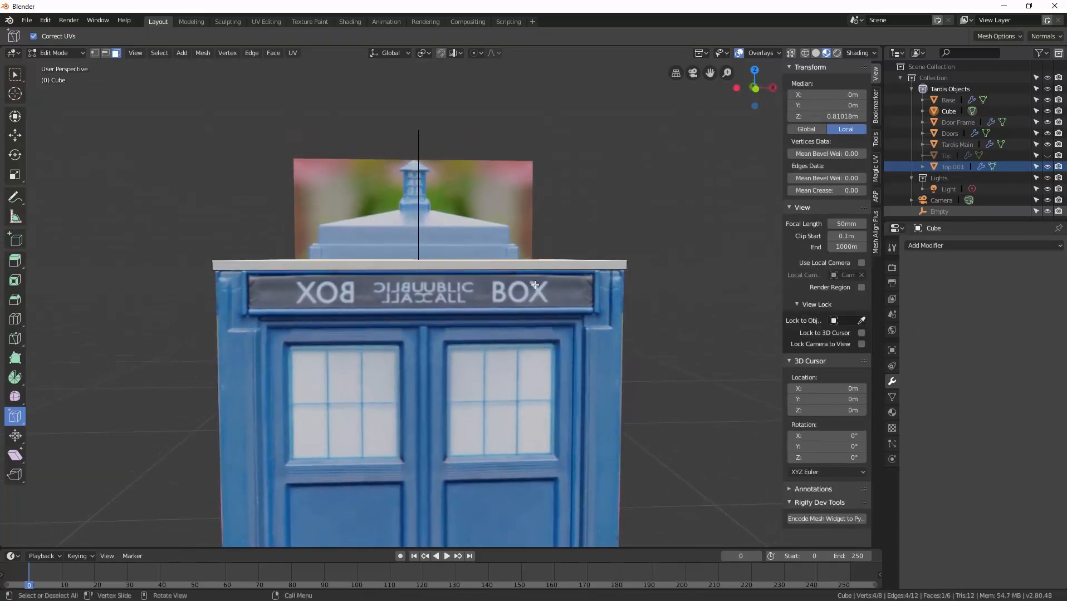
{"action": "key", "text": "KP_1"}
{"action": "scroll", "coordinate": [520, 283], "scroll_direction": "up", "scroll_amount": 1}
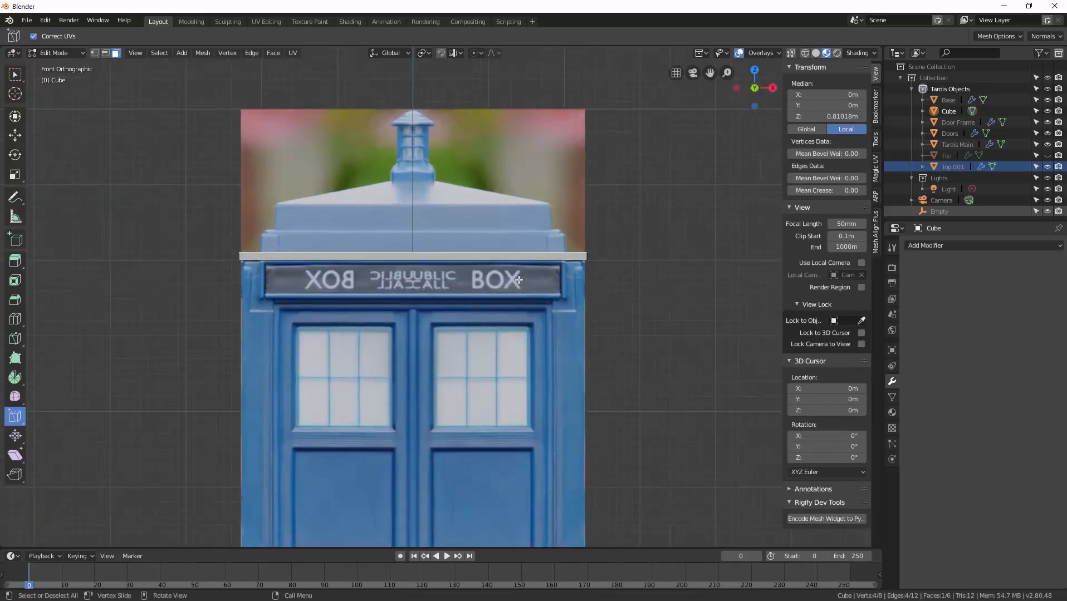
{"action": "middle_click_drag", "start_coordinate": [519, 280], "coordinate": [501, 298]}
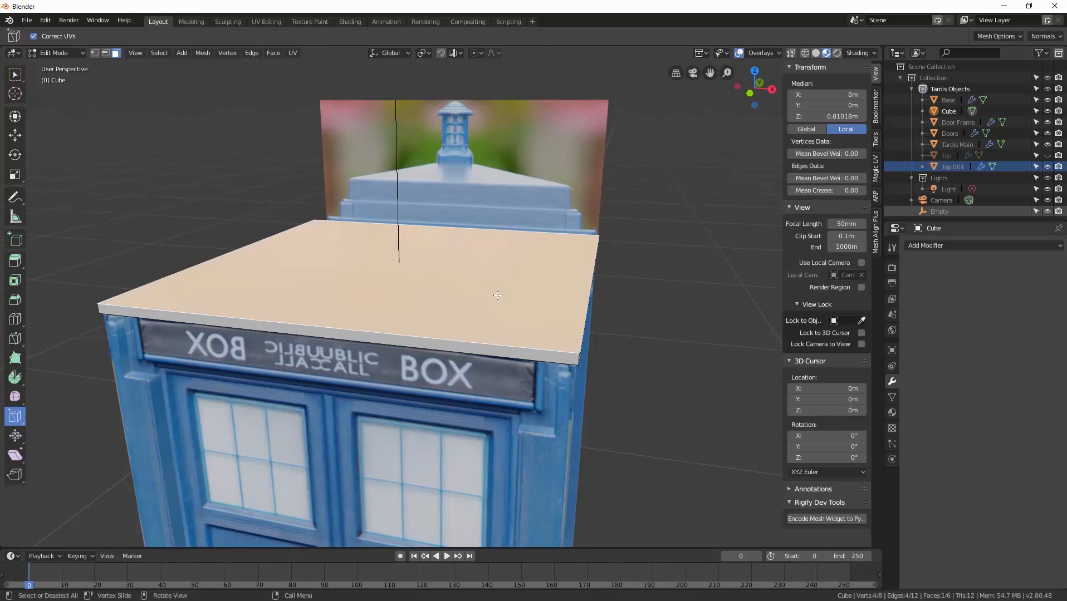
{"action": "key", "text": "i"}
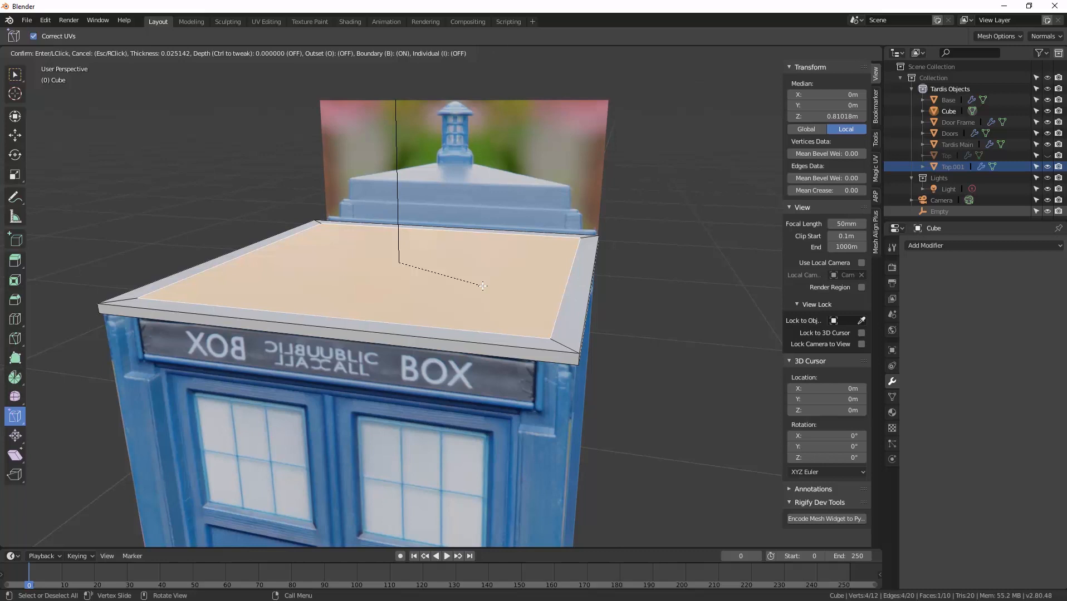
{"action": "left_click", "coordinate": [482, 286]}
Step: Inset the inner top face by about 0.0094 m with a depth of about 0.0297 m to form the first sloped roof tier
{"action": "key", "text": "KP_1"}
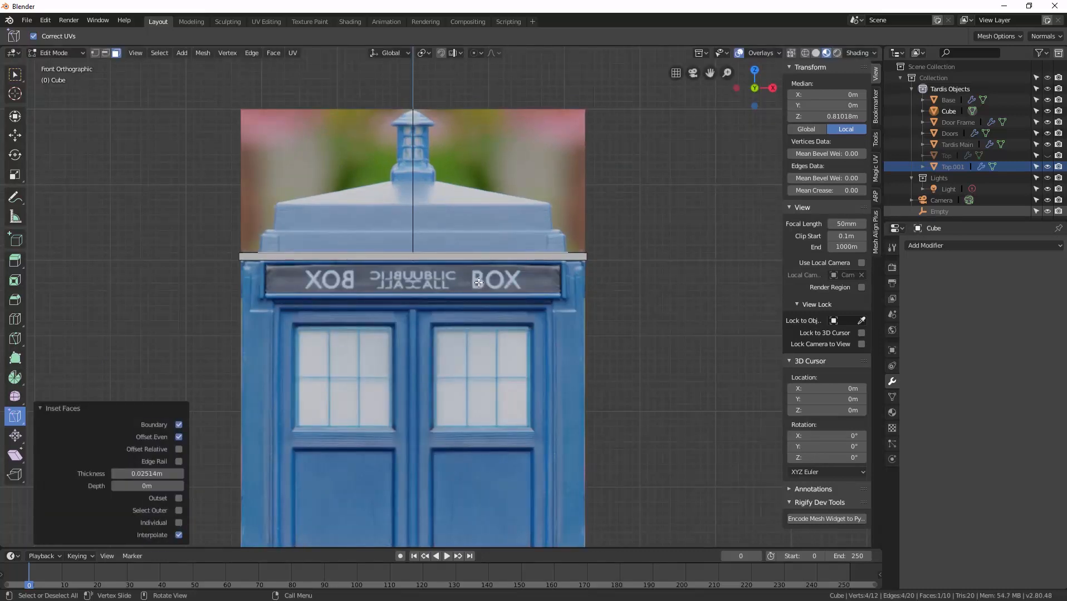
{"action": "key", "text": "i"}
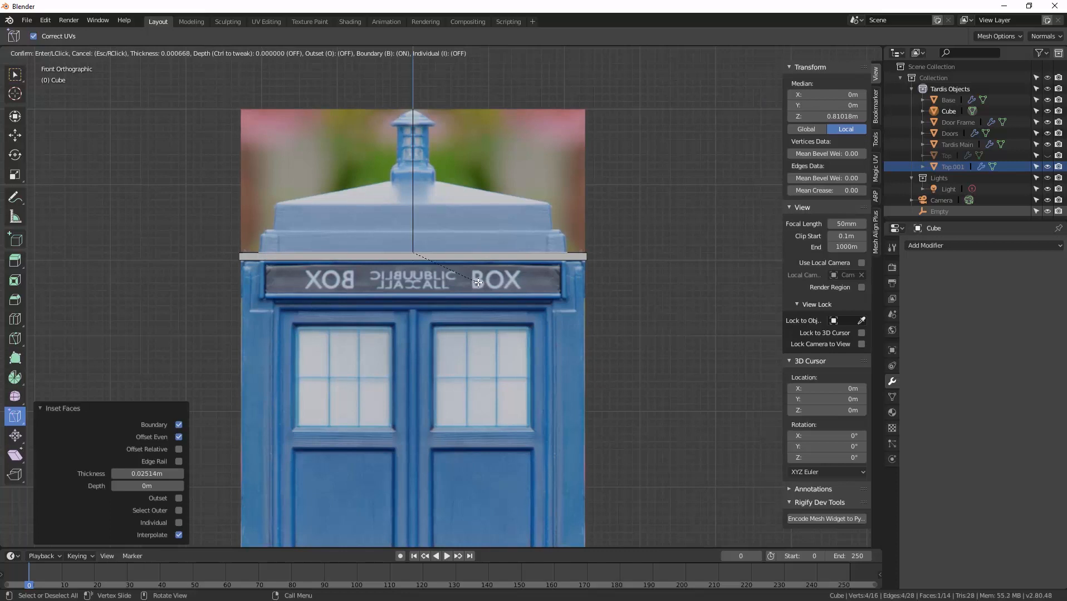
{"action": "key", "text": "ctrl"}
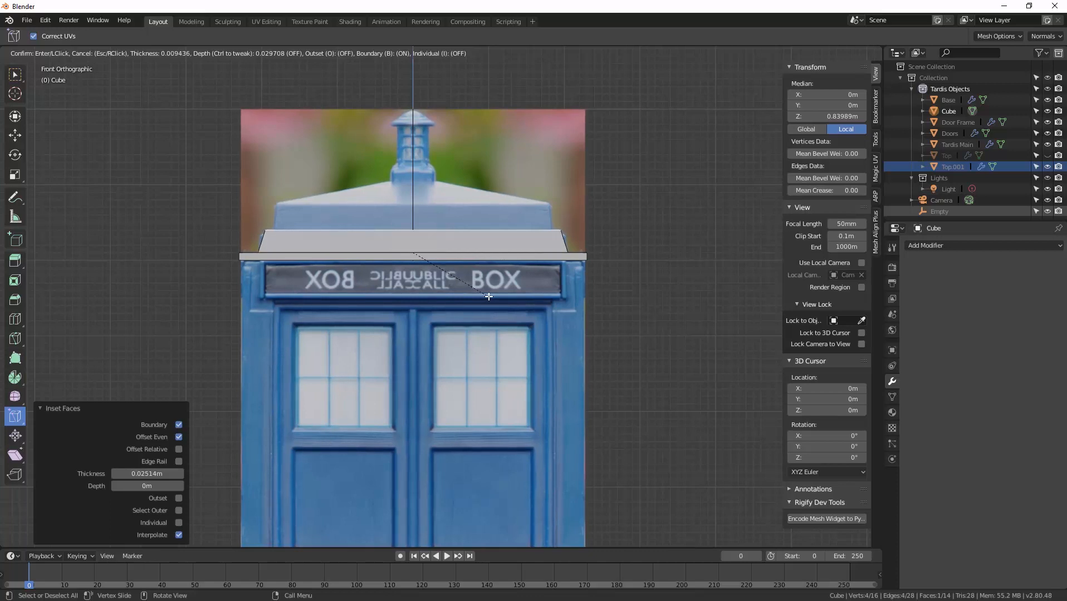
{"action": "left_click", "coordinate": [489, 297]}
Step: Inset the first tier's top face by about 0.0119 m at zero depth to form a flat ledge
{"action": "middle_click_drag", "start_coordinate": [508, 287], "coordinate": [488, 302]}
{"action": "key", "text": "i"}
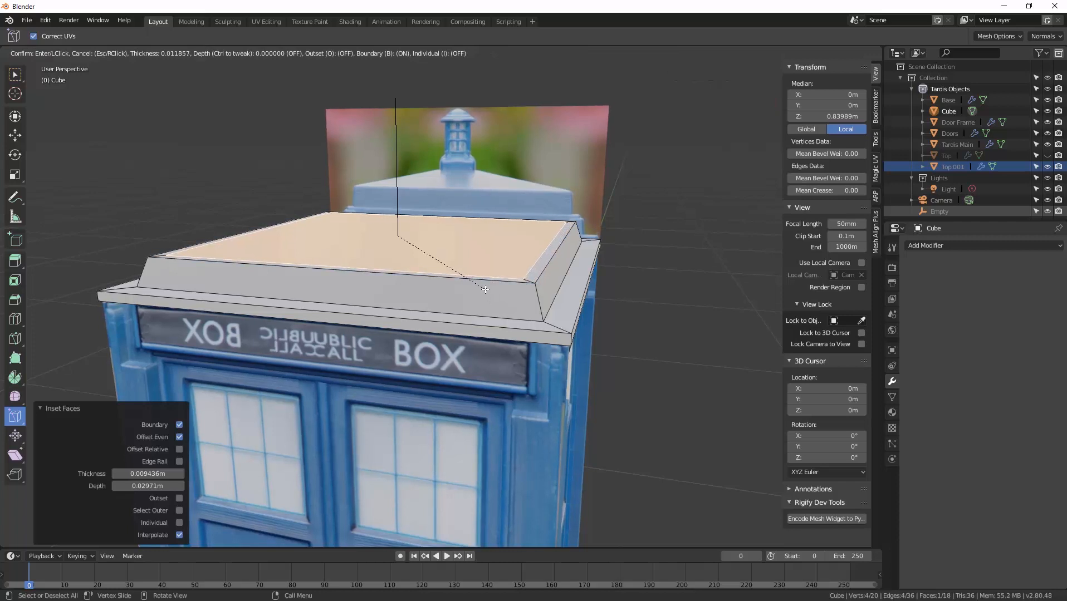
{"action": "left_click", "coordinate": [486, 289]}
Step: Inset the ledge's inner top face by about 0.0033 m with a depth of about 0.0342 m to form the second roof tier
{"action": "key", "text": "KP_1"}
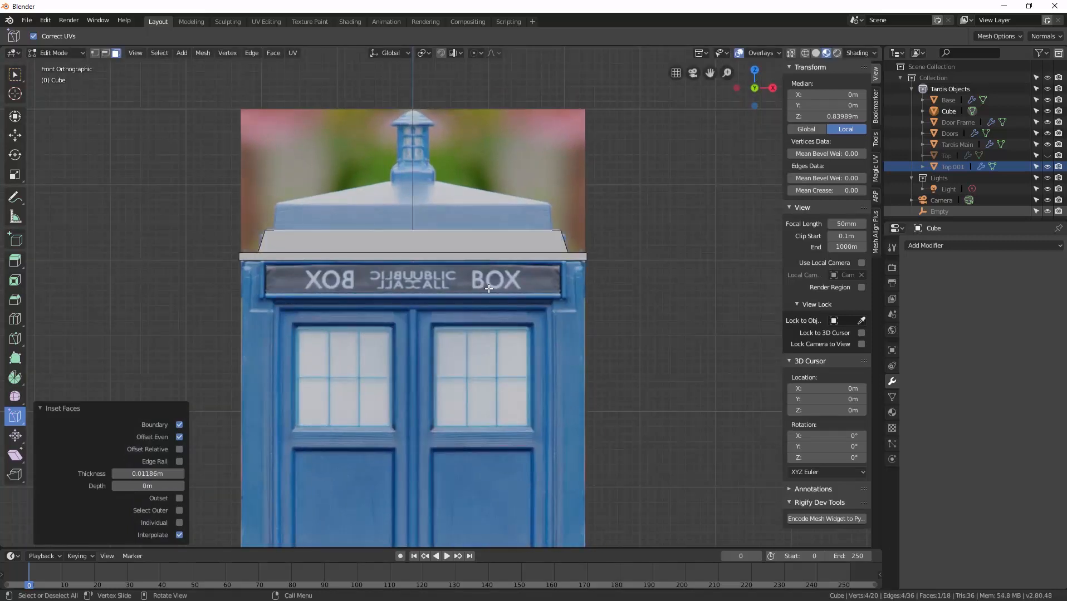
{"action": "key", "text": "i"}
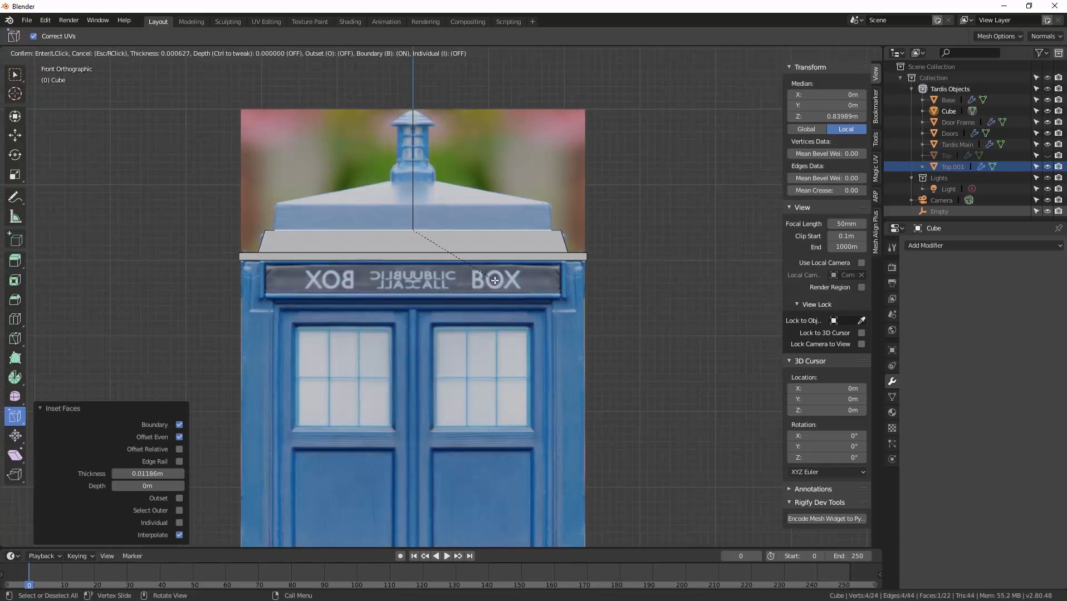
{"action": "key", "text": "ctrl"}
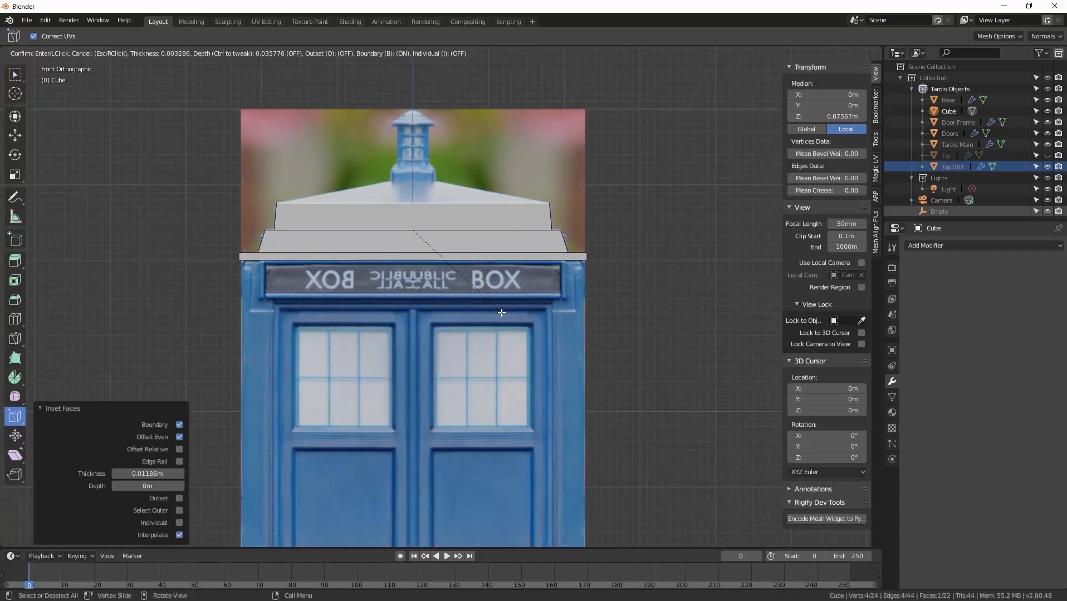
{"action": "key", "text": "ctrl"}
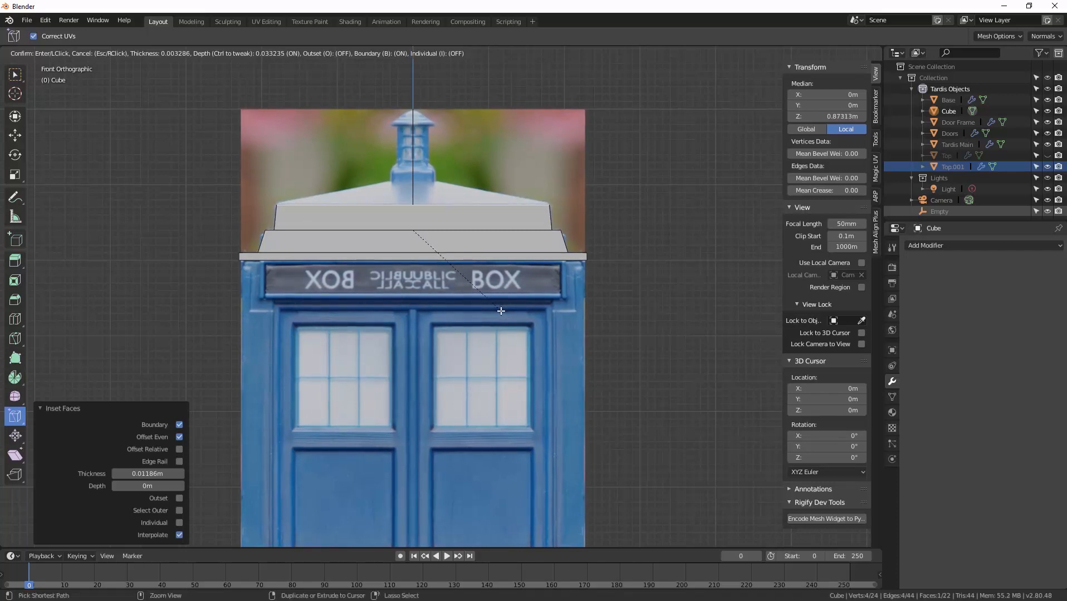
{"action": "left_click", "coordinate": [500, 312]}
{"action": "middle_click_drag", "start_coordinate": [501, 311], "coordinate": [505, 313]}
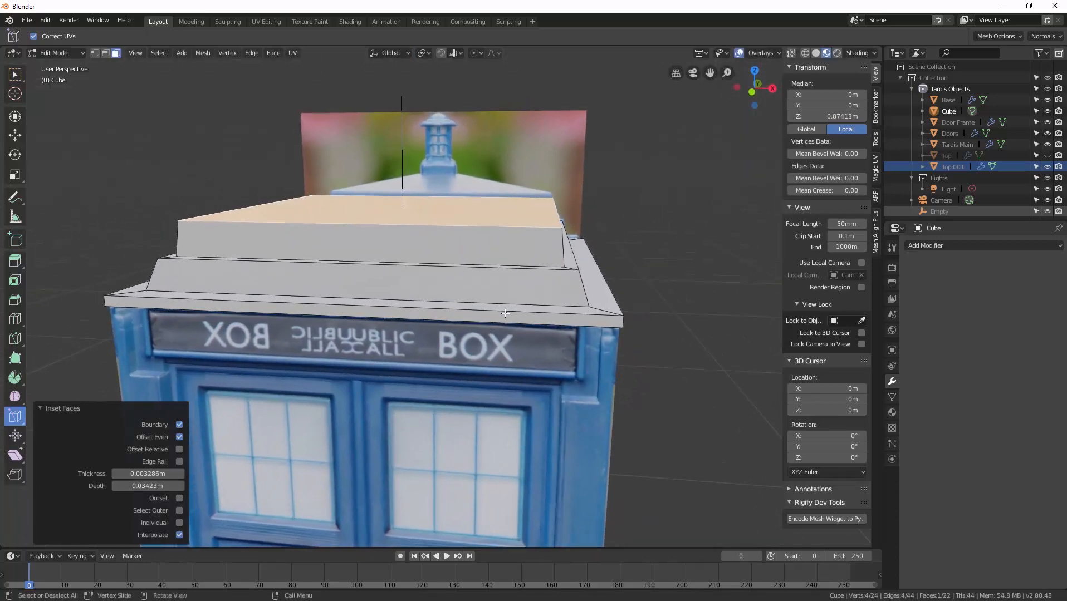
Step: Inset the second tier's top face by about 0.1429 m and scale the inner face to 0.861 to match the reference lantern base
{"action": "key", "text": "i"}
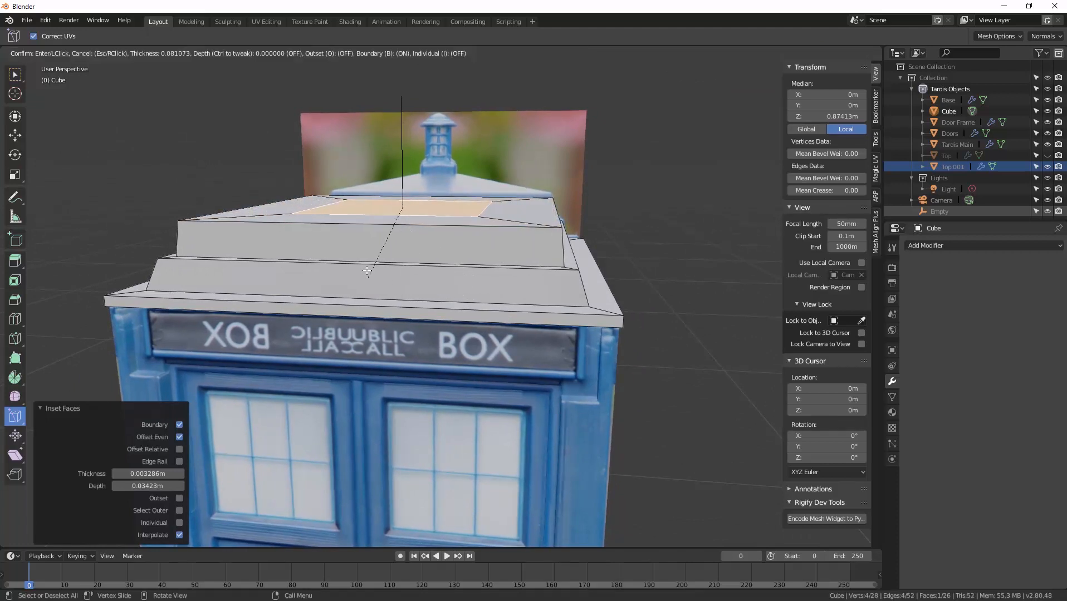
{"action": "left_click", "coordinate": [390, 230]}
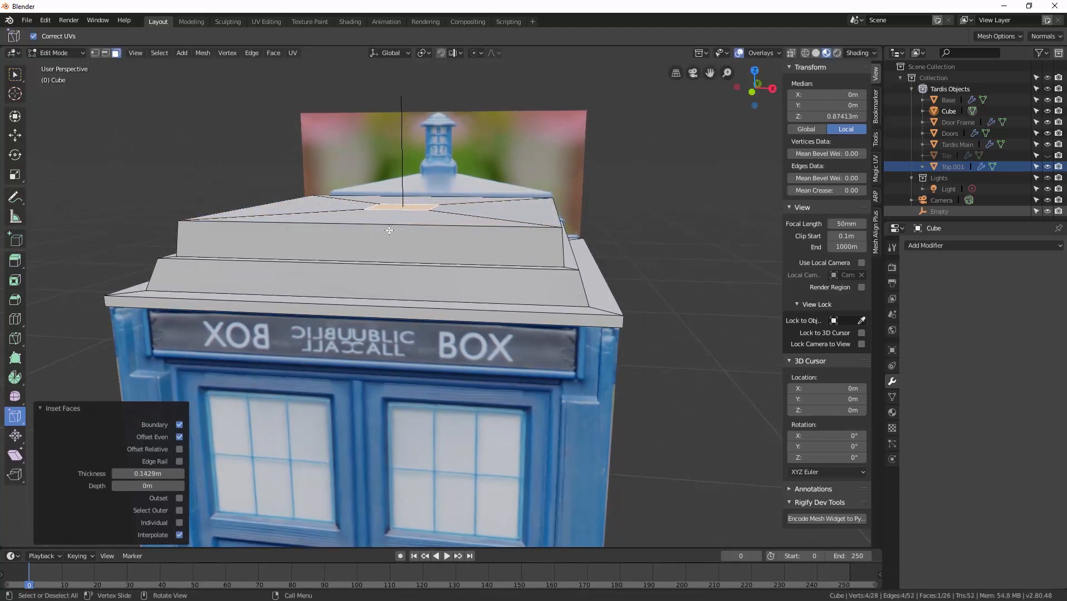
{"action": "key", "text": "KP_1"}
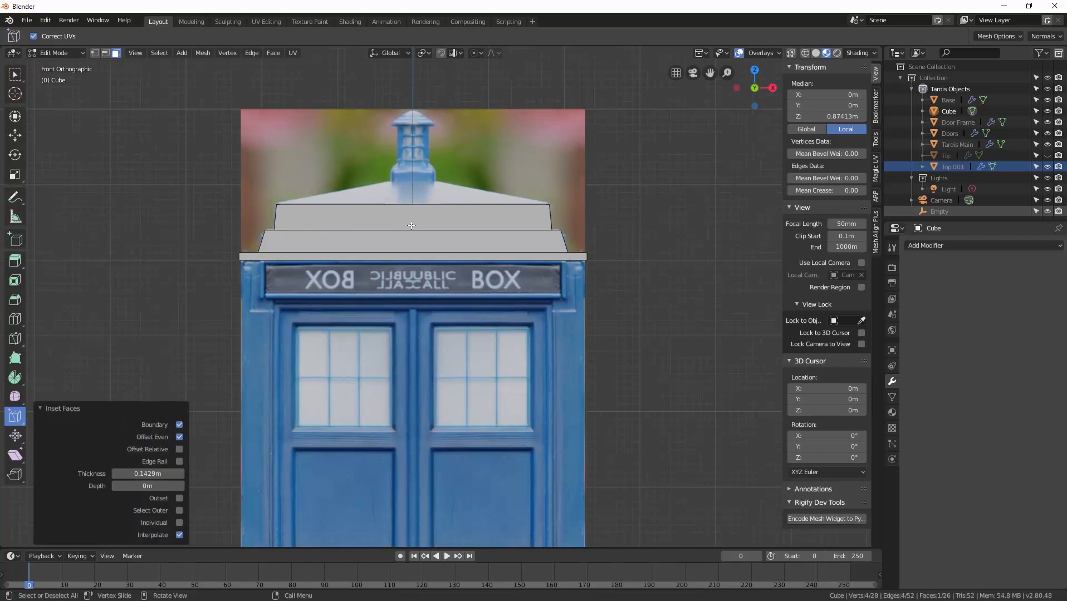
{"action": "key", "text": "s"}
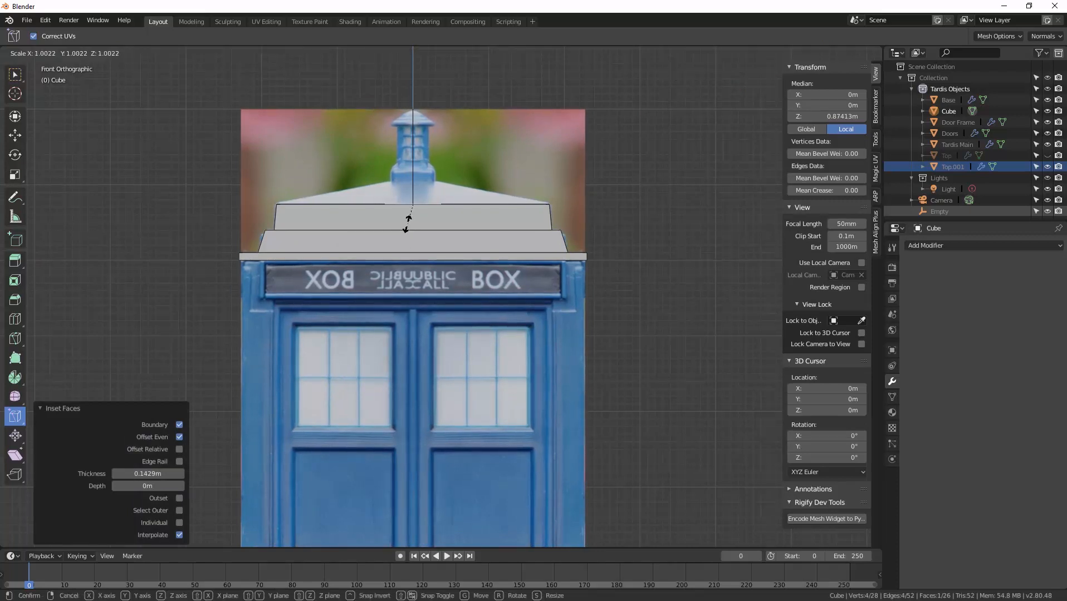
{"action": "left_click", "coordinate": [413, 221]}
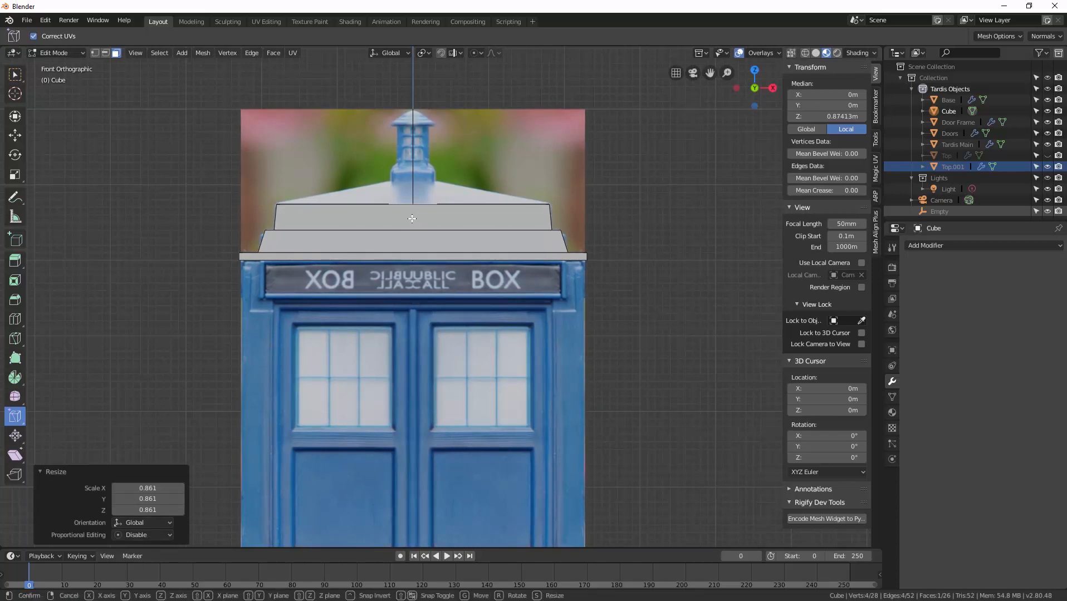
Step: Raise the small central face about 0.0287 m along Z to form the sloped pyramid roof matching the reference
{"action": "key", "text": "g"}
{"action": "key", "text": "z"}
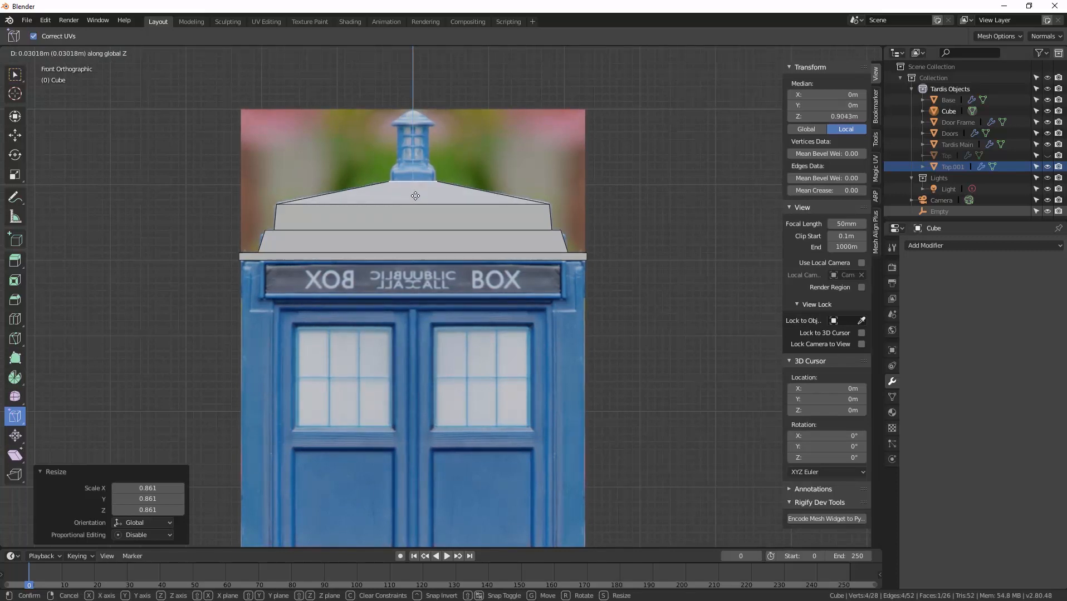
{"action": "left_click", "coordinate": [424, 205]}
{"action": "middle_click_drag", "start_coordinate": [436, 212], "coordinate": [439, 283]}
{"action": "middle_click_drag", "start_coordinate": [409, 246], "coordinate": [419, 260]}
{"action": "scroll", "coordinate": [420, 260], "scroll_direction": "up", "scroll_amount": 1}
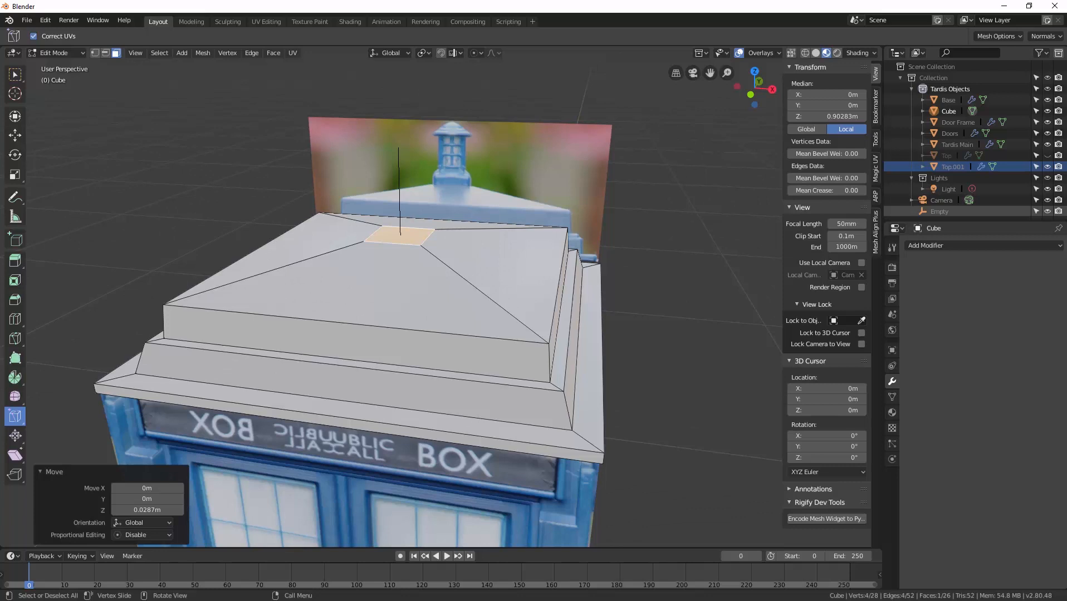
Step: Examine the roof lantern and its square base in the Tardis Pic.jpg reference photo
{"action": "left_click_drag", "start_coordinate": [0, 105], "coordinate": [252, 146]}
{"action": "scroll", "coordinate": [255, 269], "scroll_direction": "up", "scroll_amount": 3}
{"action": "left_click_drag", "start_coordinate": [243, 267], "coordinate": [252, 394]}
{"action": "left_click_drag", "start_coordinate": [225, 320], "coordinate": [245, 372]}
{"action": "scroll", "coordinate": [245, 372], "scroll_direction": "up", "scroll_amount": 2}
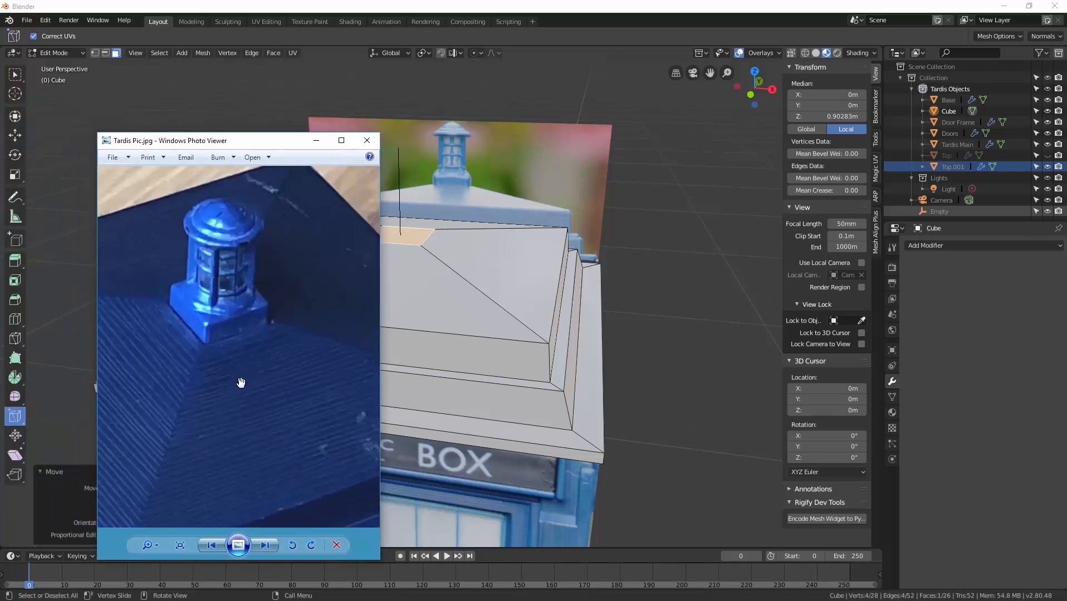
{"action": "left_click_drag", "start_coordinate": [250, 138], "coordinate": [0, 141]}
Step: Inset the small central roof face at zero thickness with a depth of about -0.0035 m to form a shallow recess
{"action": "scroll", "coordinate": [386, 290], "scroll_direction": "up", "scroll_amount": 4}
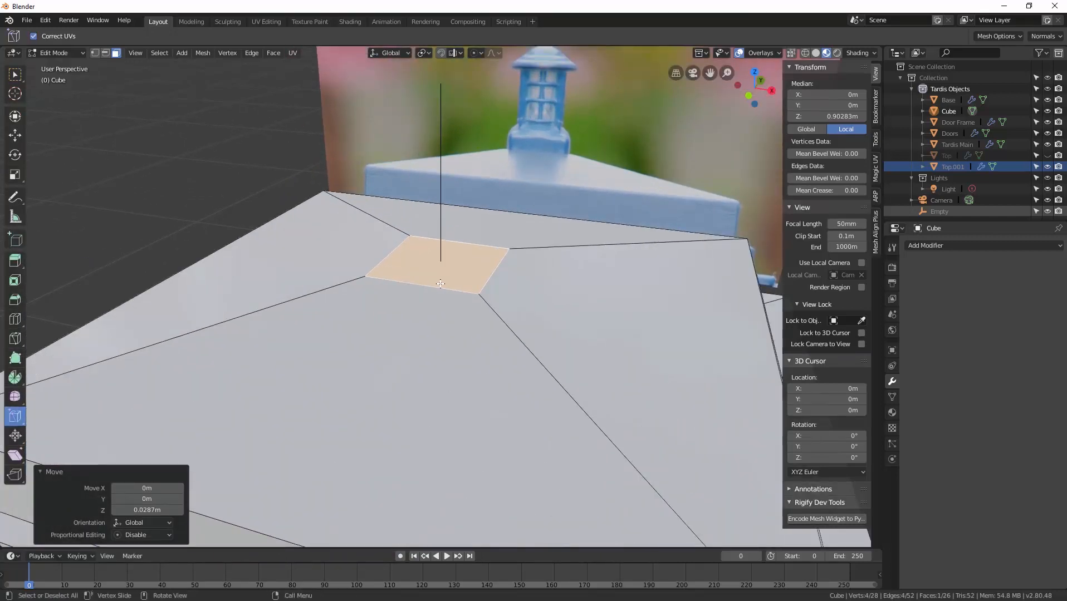
{"action": "key", "text": "i"}
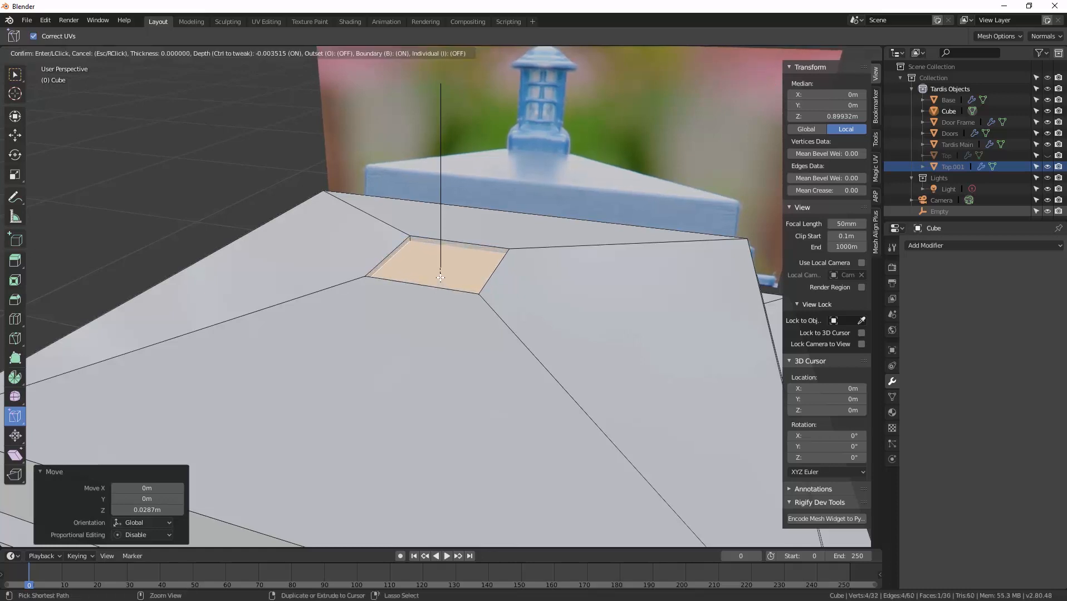
{"action": "left_click", "coordinate": [440, 278]}
Step: Examine the stepped roof's proportions on the whole Tardis from several angles
{"action": "scroll", "coordinate": [415, 299], "scroll_direction": "down", "scroll_amount": 3}
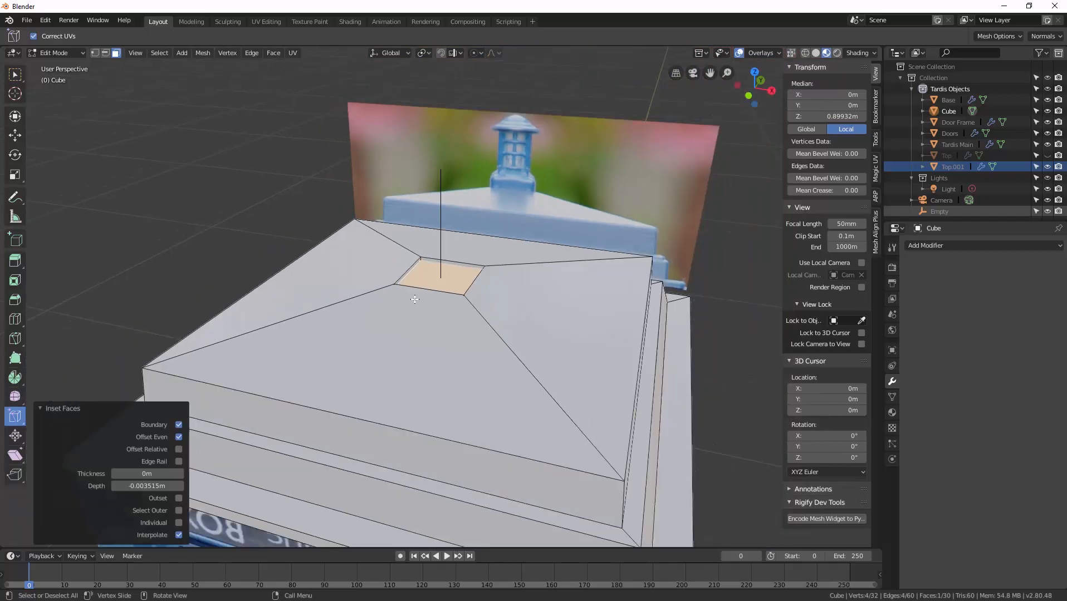
{"action": "scroll", "coordinate": [415, 299], "scroll_direction": "down", "scroll_amount": 2}
{"action": "middle_click_drag", "start_coordinate": [428, 339], "coordinate": [439, 306]}
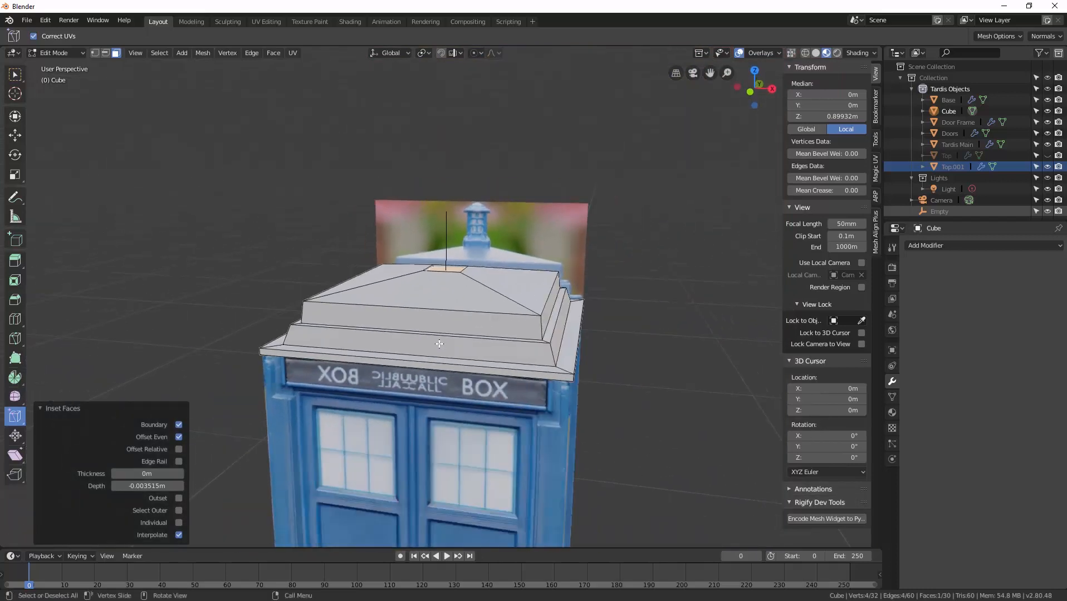
{"action": "middle_click_drag", "start_coordinate": [440, 388], "coordinate": [479, 261], "text": "shift"}
{"action": "scroll", "coordinate": [448, 238], "scroll_direction": "down", "scroll_amount": 3}
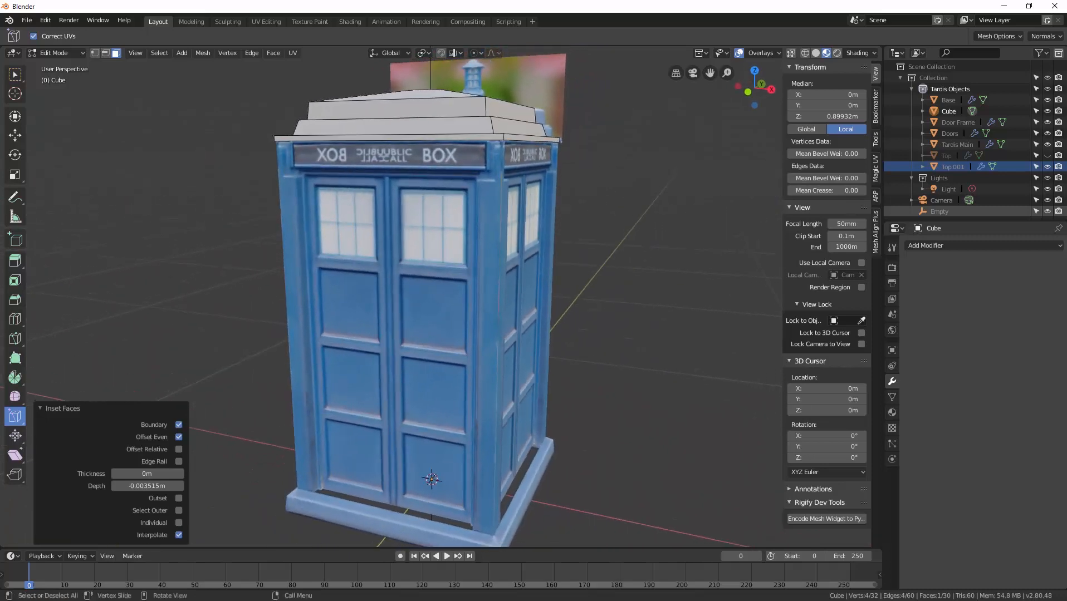
{"action": "middle_click_drag", "start_coordinate": [289, 320], "coordinate": [411, 265]}
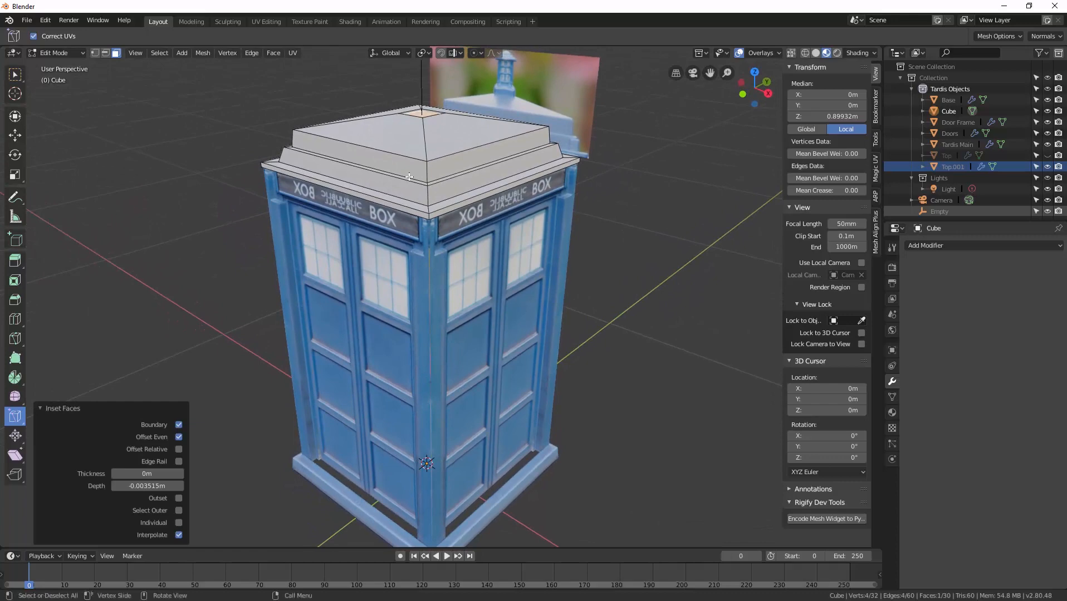
{"action": "middle_click_drag", "start_coordinate": [409, 176], "coordinate": [422, 294]}
{"action": "scroll", "coordinate": [495, 217], "scroll_direction": "up", "scroll_amount": 4}
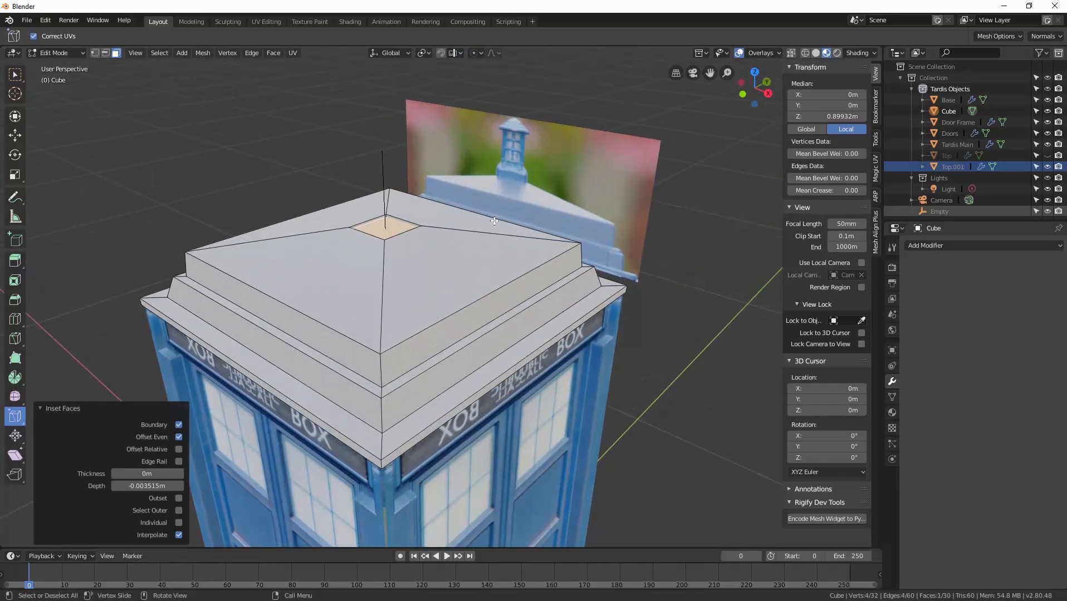
Step: Duplicate the recessed central roof face in place and separate the copy into its own object
{"action": "middle_click_drag", "start_coordinate": [439, 255], "coordinate": [432, 311]}
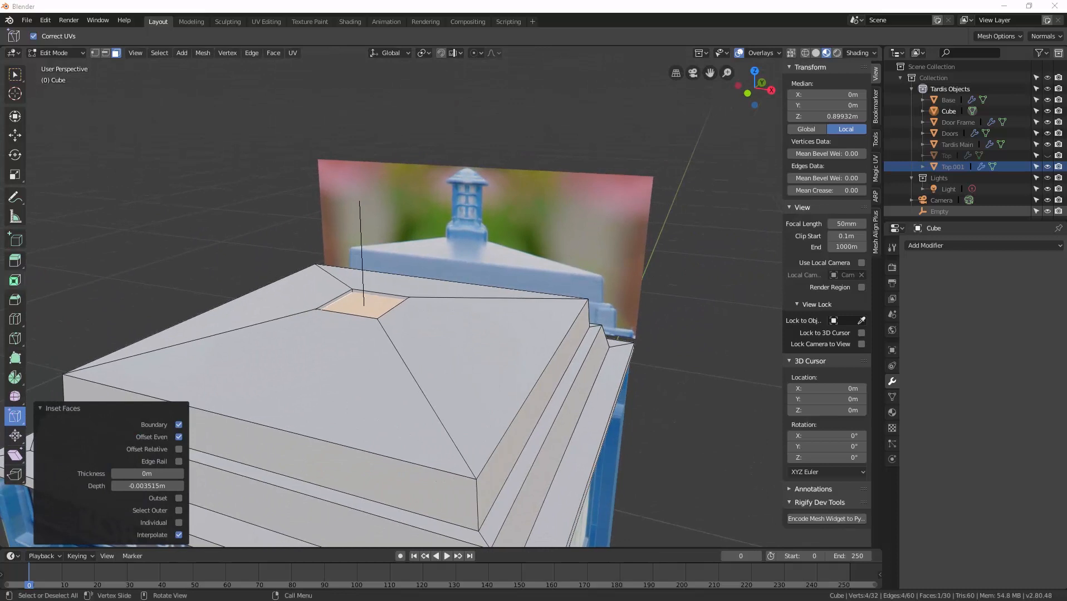
{"action": "scroll", "coordinate": [482, 315], "scroll_direction": "up", "scroll_amount": 1}
{"action": "middle_click_drag", "start_coordinate": [437, 323], "coordinate": [333, 340]}
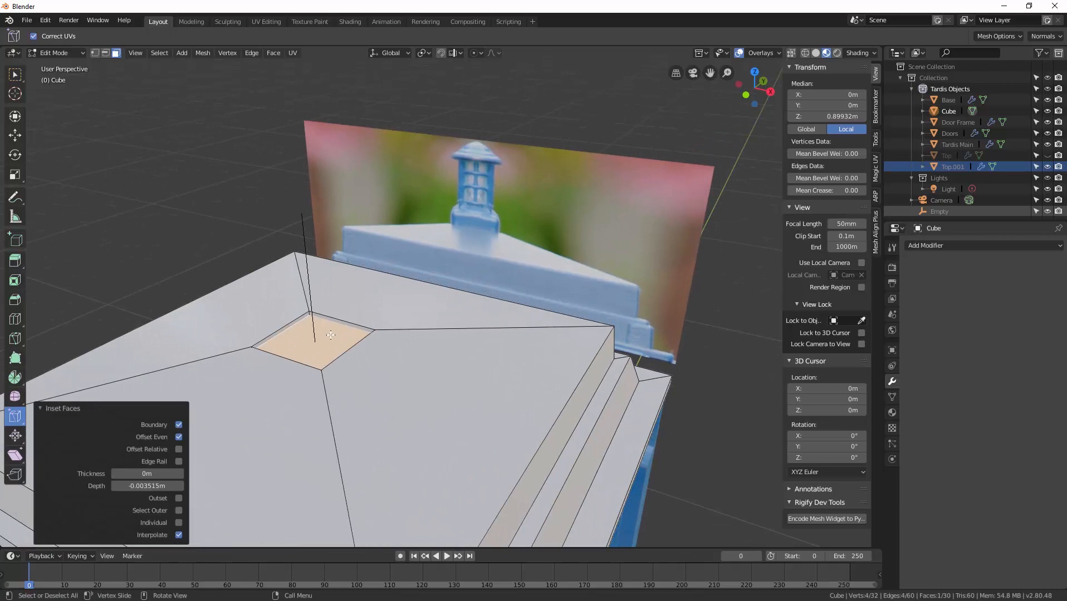
{"action": "key", "text": "shift+d"}
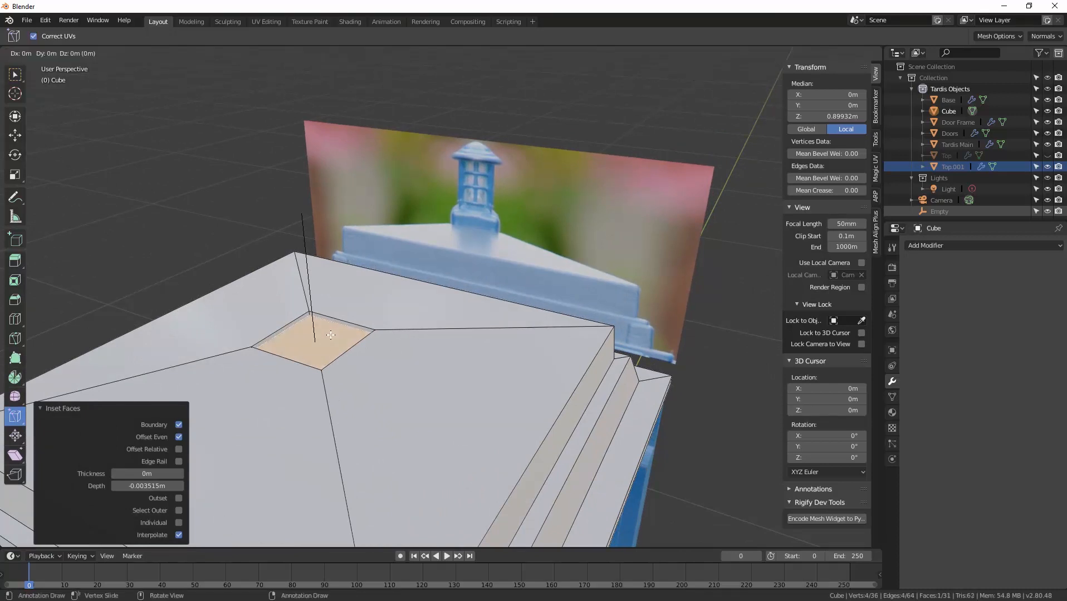
{"action": "right_click", "coordinate": [330, 334]}
{"action": "key", "text": "p"}
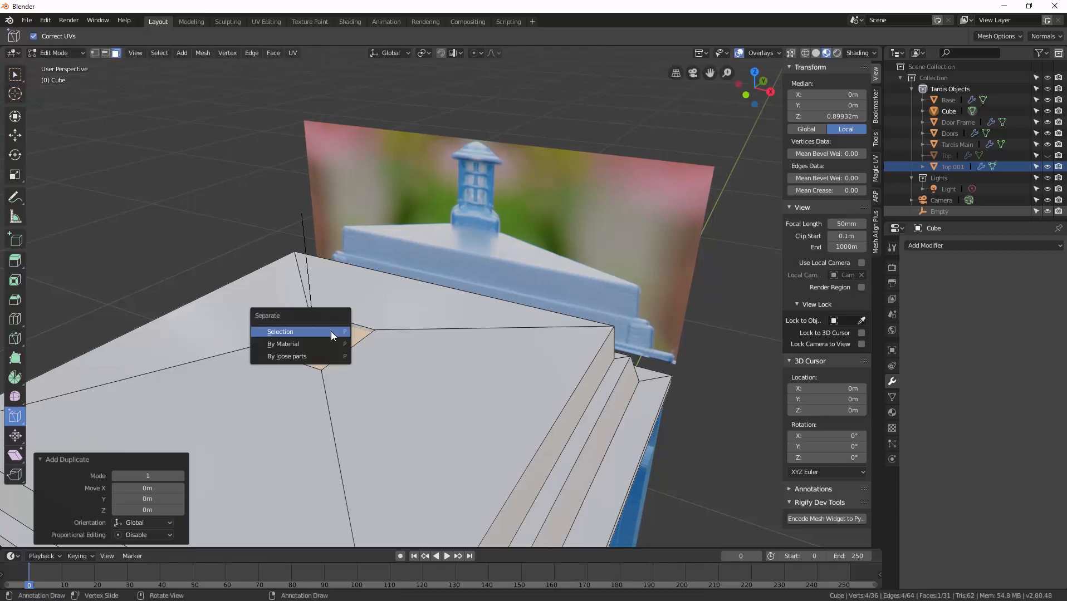
{"action": "left_click", "coordinate": [331, 331]}
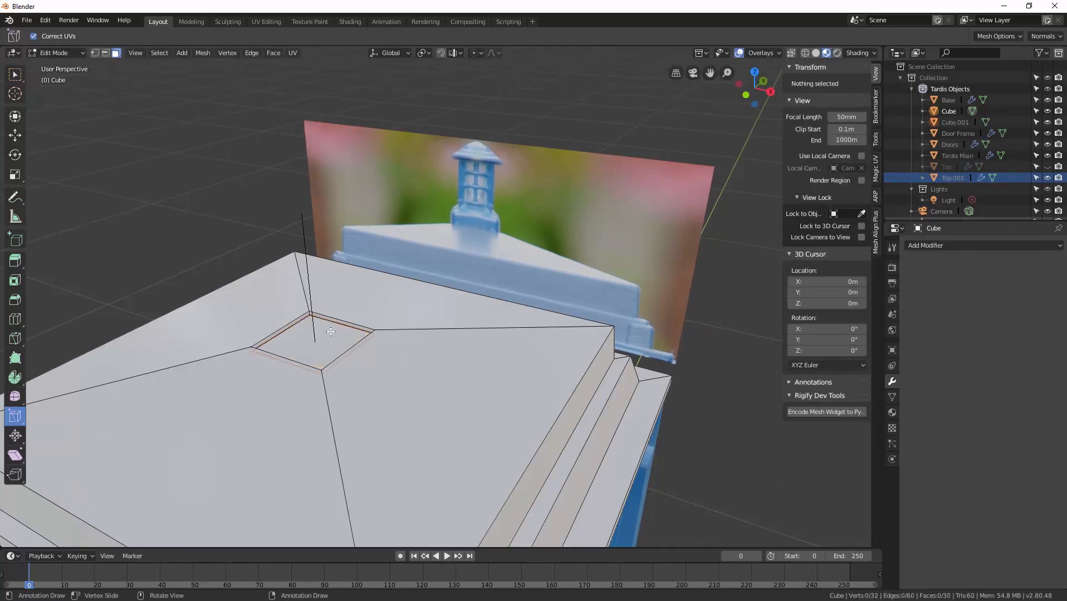
Step: Rename the Top.001 object as Tip
{"action": "double_click", "coordinate": [947, 177]}
{"action": "type", "text": "T"}
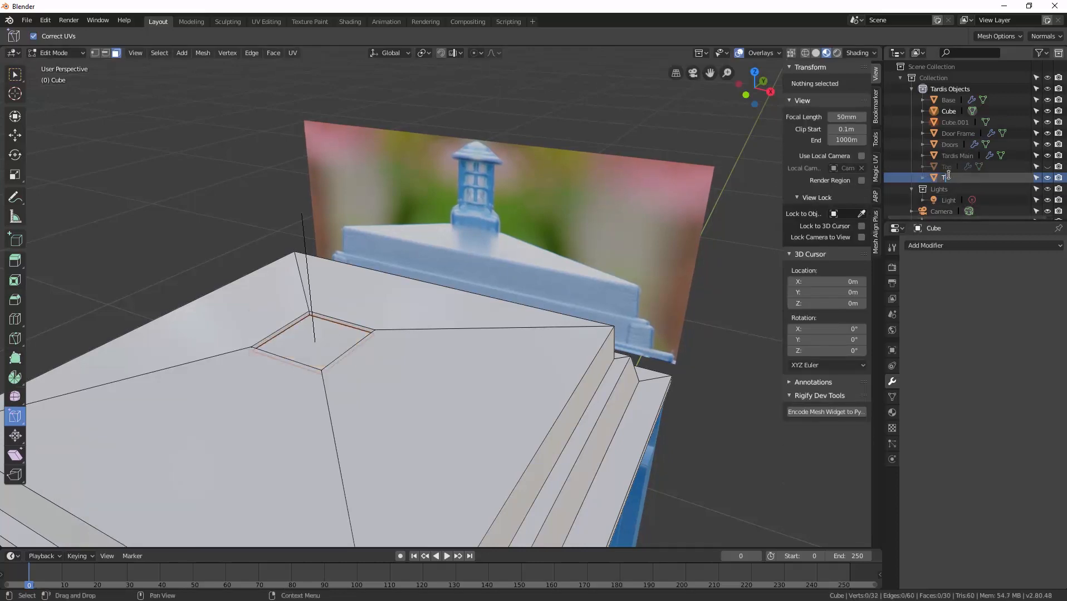
{"action": "type", "text": "ip"}
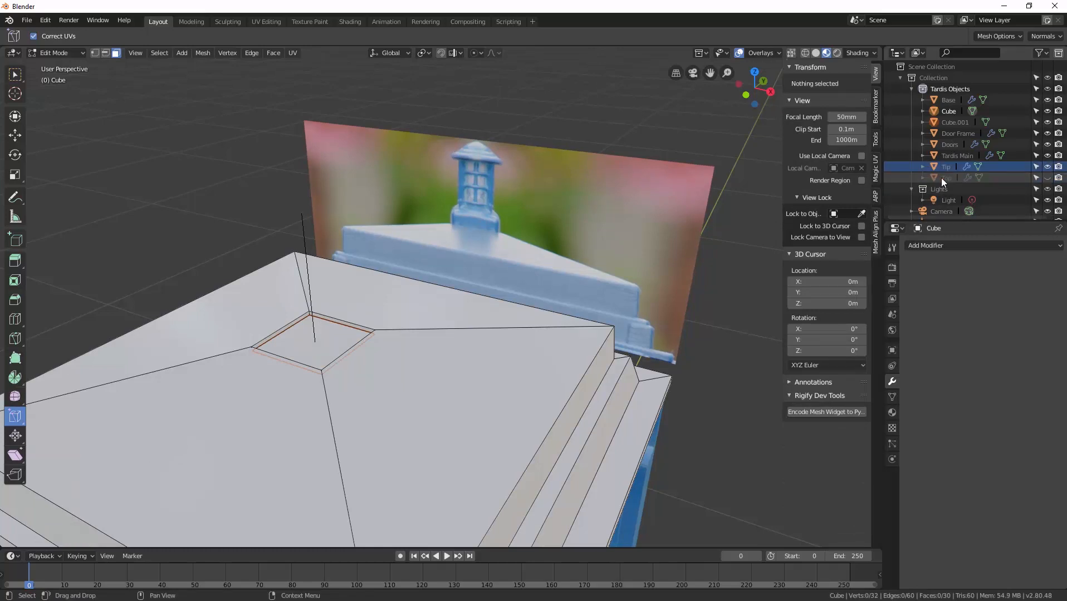
{"action": "key", "text": "Return"}
Step: Identify the reference plane behind the roof by toggling object visibility and rename it as Back Ref
{"action": "left_click", "coordinate": [1048, 179]}
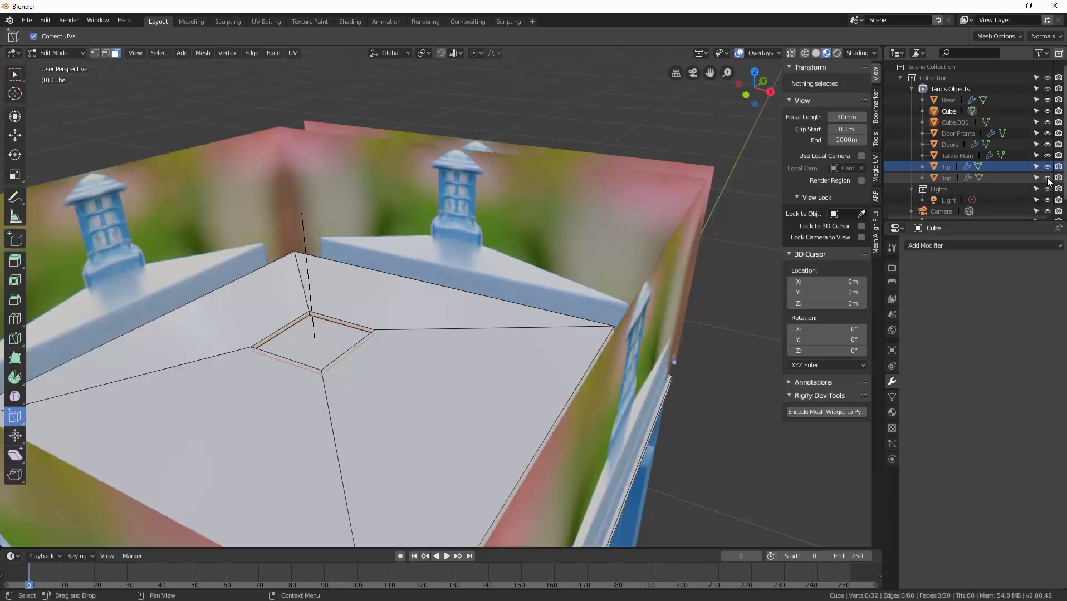
{"action": "left_click", "coordinate": [1047, 178]}
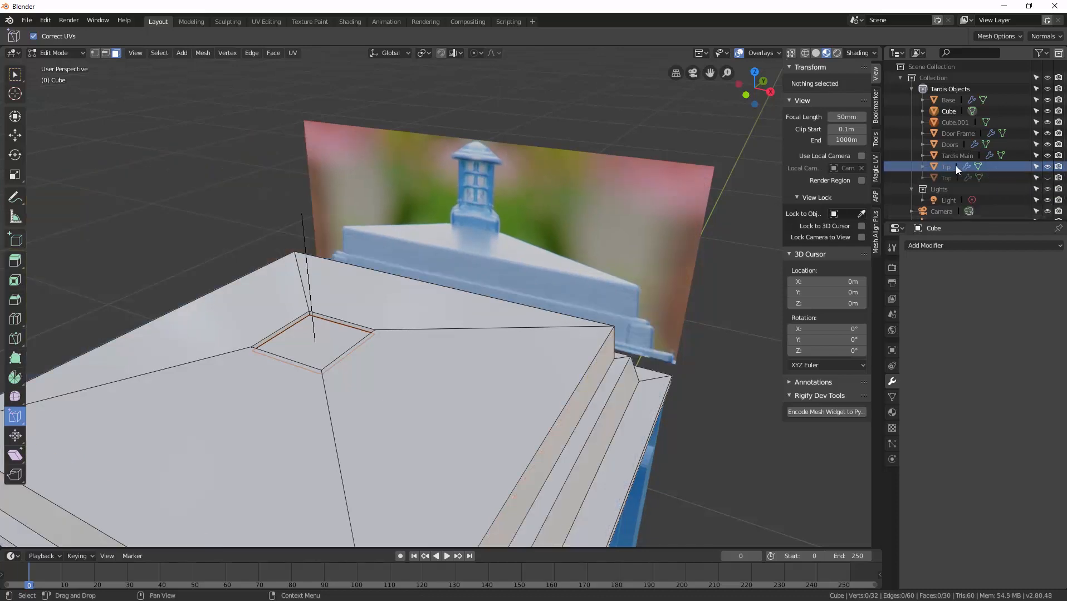
{"action": "left_click", "coordinate": [953, 120]}
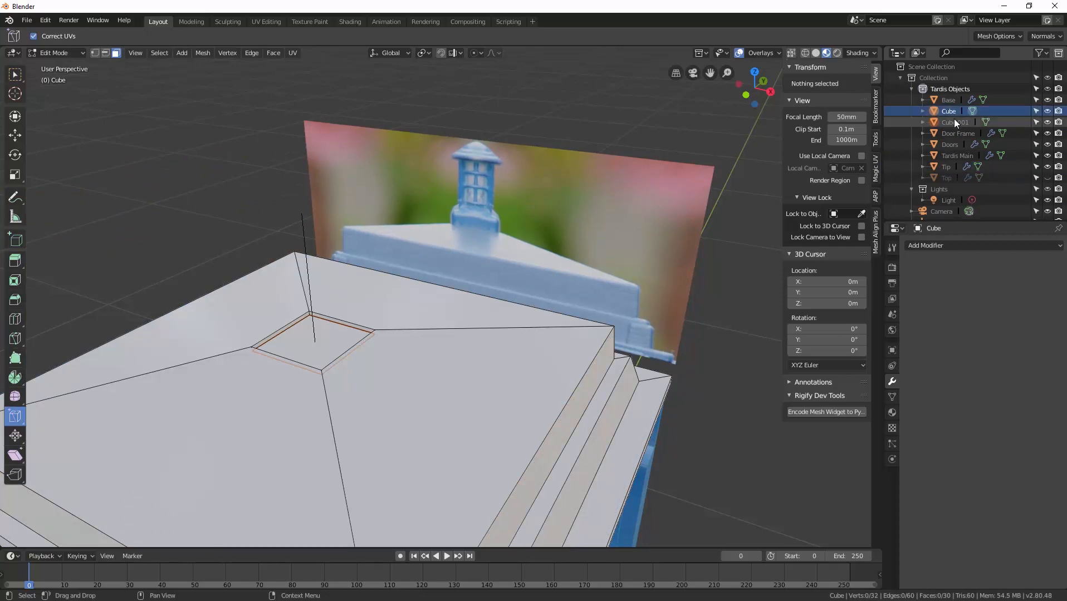
{"action": "left_click", "coordinate": [953, 167]}
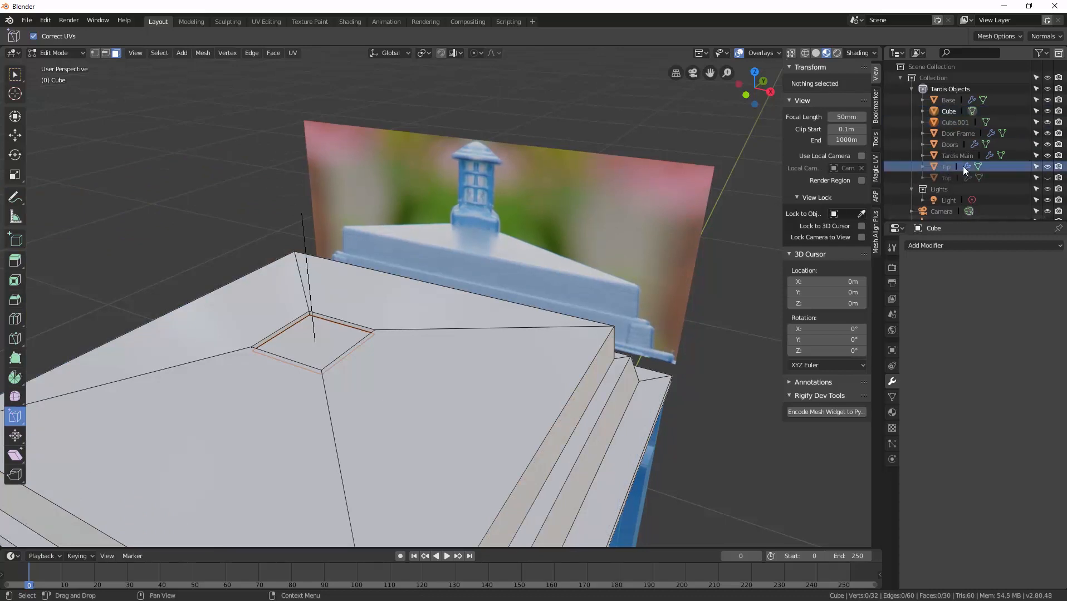
{"action": "left_click", "coordinate": [1048, 167]}
{"action": "left_click", "coordinate": [1047, 167]}
{"action": "left_click", "coordinate": [1047, 167]}
{"action": "double_click", "coordinate": [952, 166]}
{"action": "type", "text": "Back Ref"}
{"action": "key", "text": "Return"}
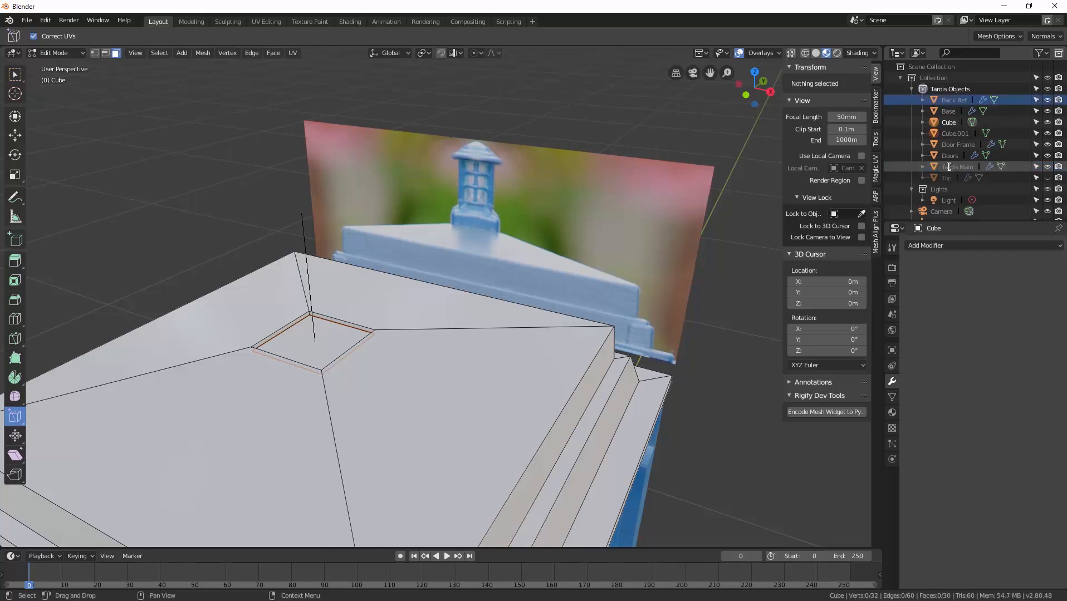
Step: Rename the stepped roof object Cube as Top Main
{"action": "left_click", "coordinate": [955, 124]}
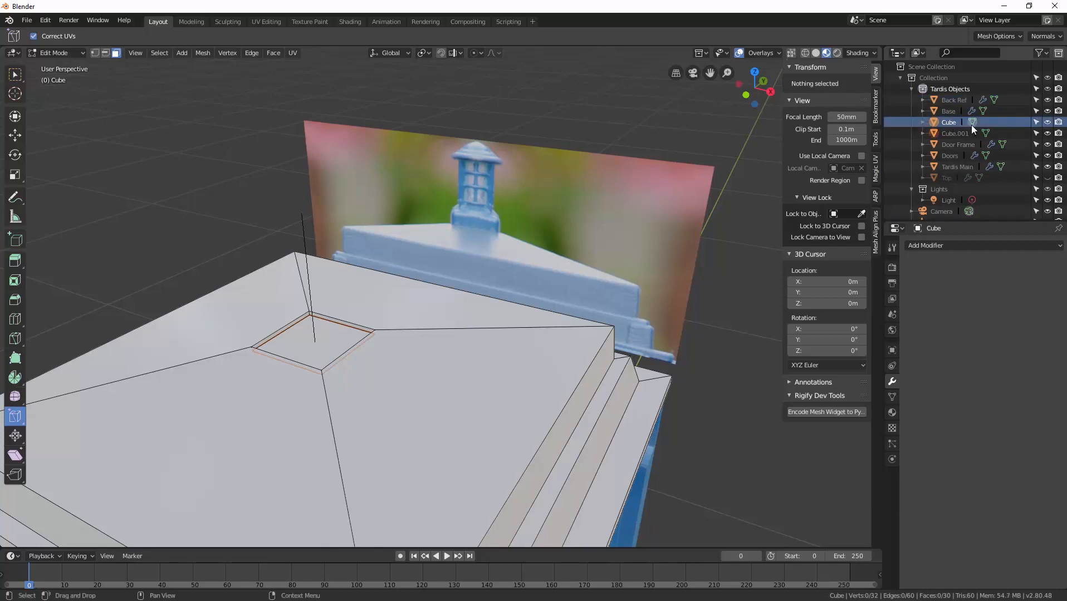
{"action": "double_click", "coordinate": [953, 122]}
{"action": "type", "text": "Top Main"}
{"action": "key", "text": "Return"}
Step: Rename the separated roof face object Cube.001 as Tip
{"action": "left_click", "coordinate": [953, 122]}
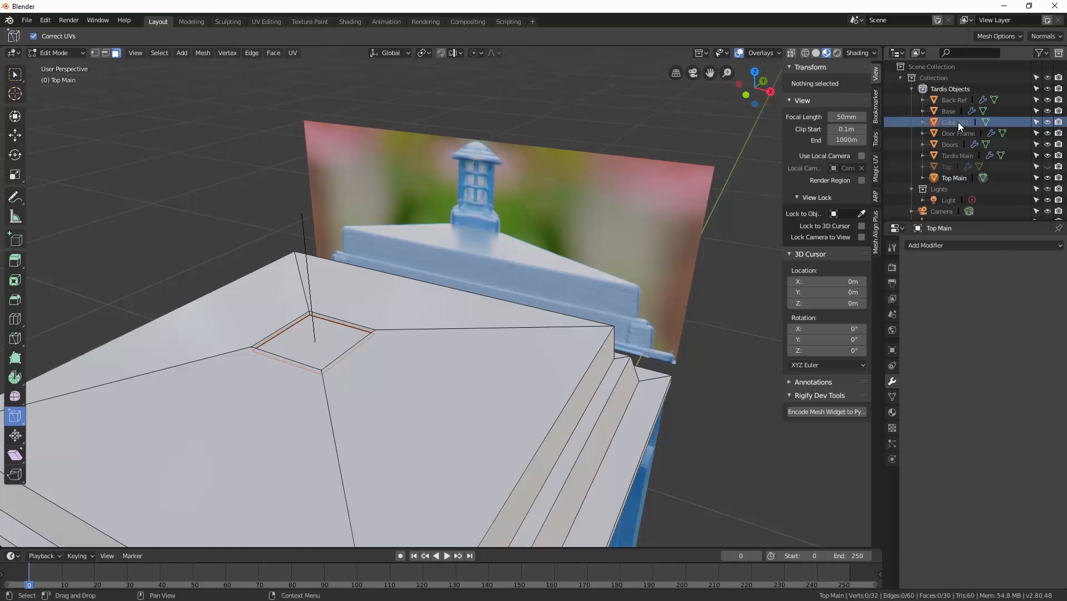
{"action": "double_click", "coordinate": [956, 122]}
{"action": "type", "text": "Tip"}
{"action": "key", "text": "Return"}
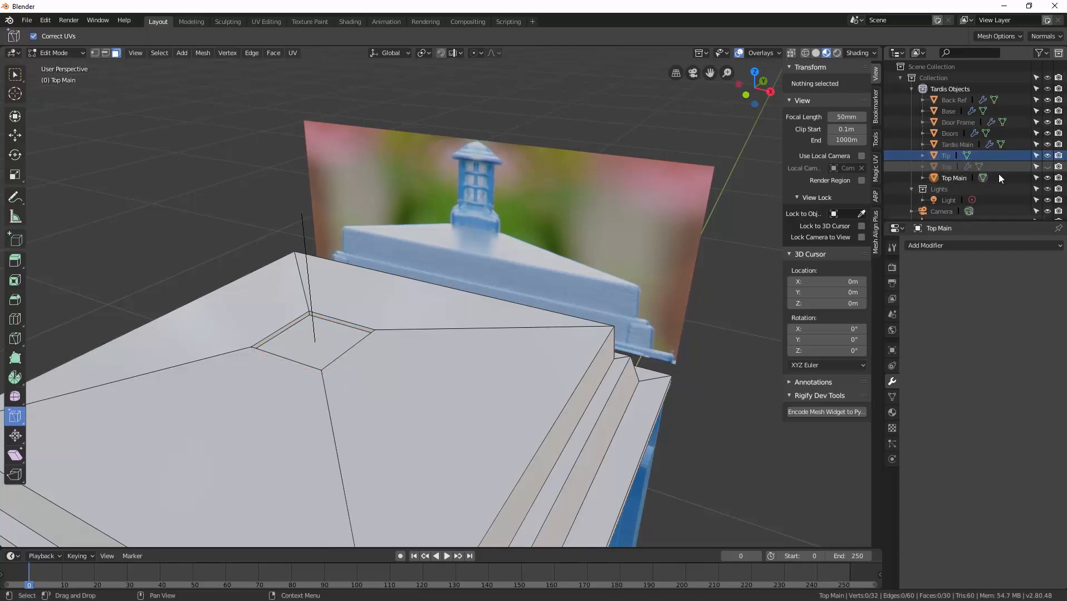
Step: Hide the Top Main roof object and select the flat Tip face in Object Mode
{"action": "left_click", "coordinate": [1046, 178]}
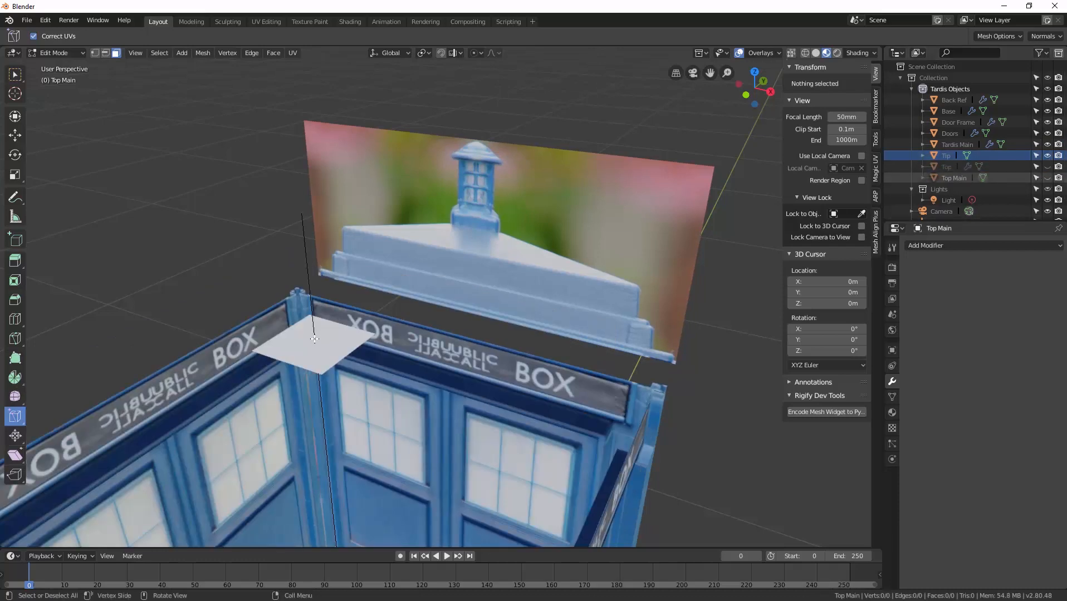
{"action": "key", "text": "ctrl+Tab"}
{"action": "left_click", "coordinate": [245, 340]}
{"action": "left_click", "coordinate": [325, 341]}
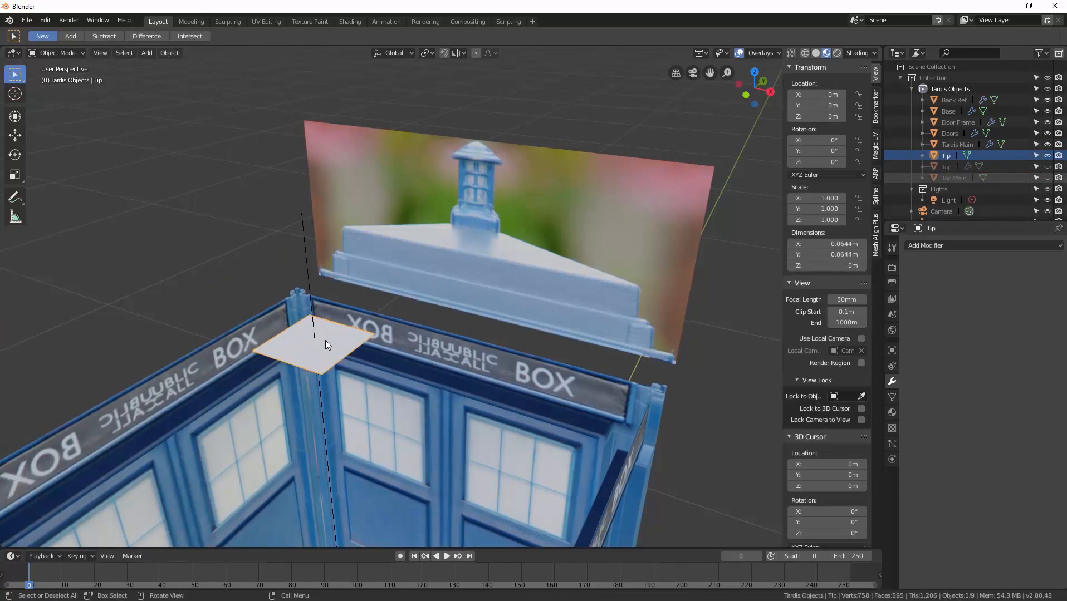
{"action": "middle_click_drag", "start_coordinate": [325, 340], "coordinate": [347, 339]}
Step: Check the lantern in the Tardis Pic.jpg photo and extrude the Tip face upward about 0.0225 m as the lantern's square base
{"action": "key", "text": "alt+Tab"}
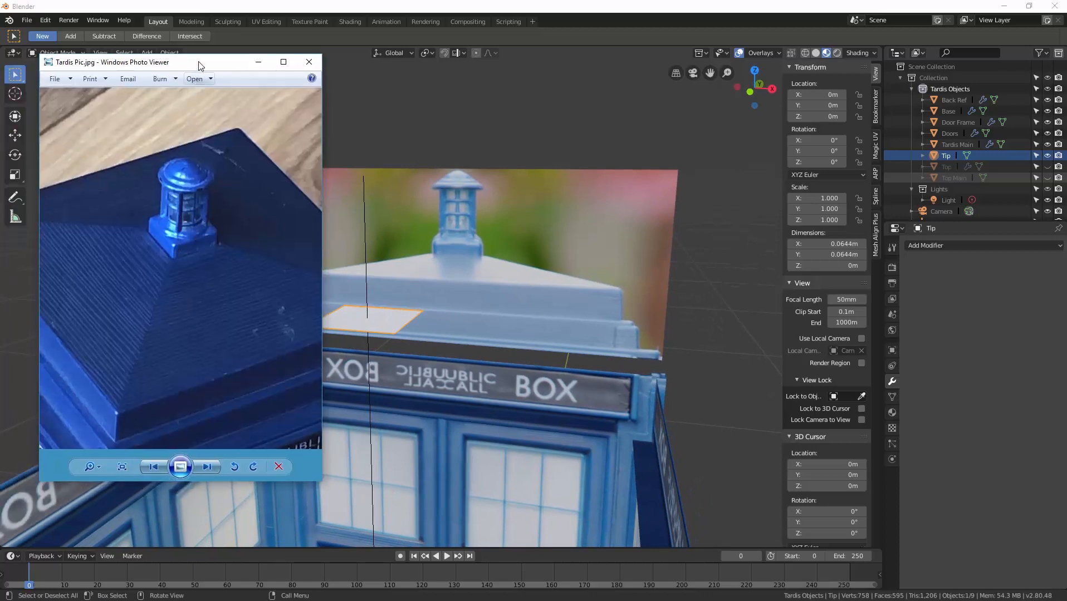
{"action": "left_click_drag", "start_coordinate": [171, 65], "coordinate": [0, 57]}
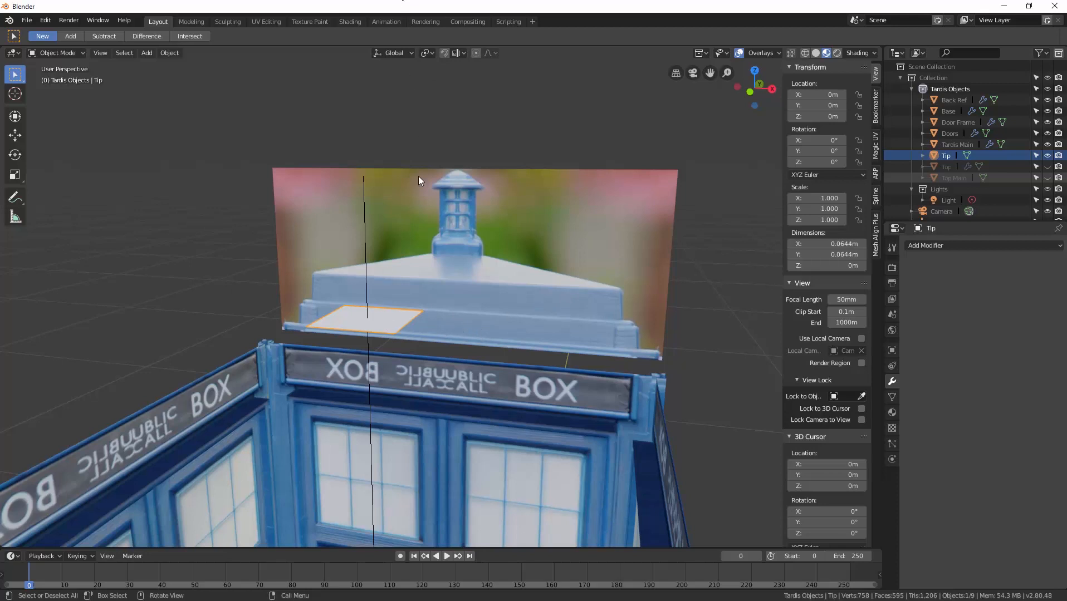
{"action": "key", "text": "ctrl+Tab"}
{"action": "left_click", "coordinate": [463, 274]}
{"action": "scroll", "coordinate": [444, 296], "scroll_direction": "up", "scroll_amount": 1}
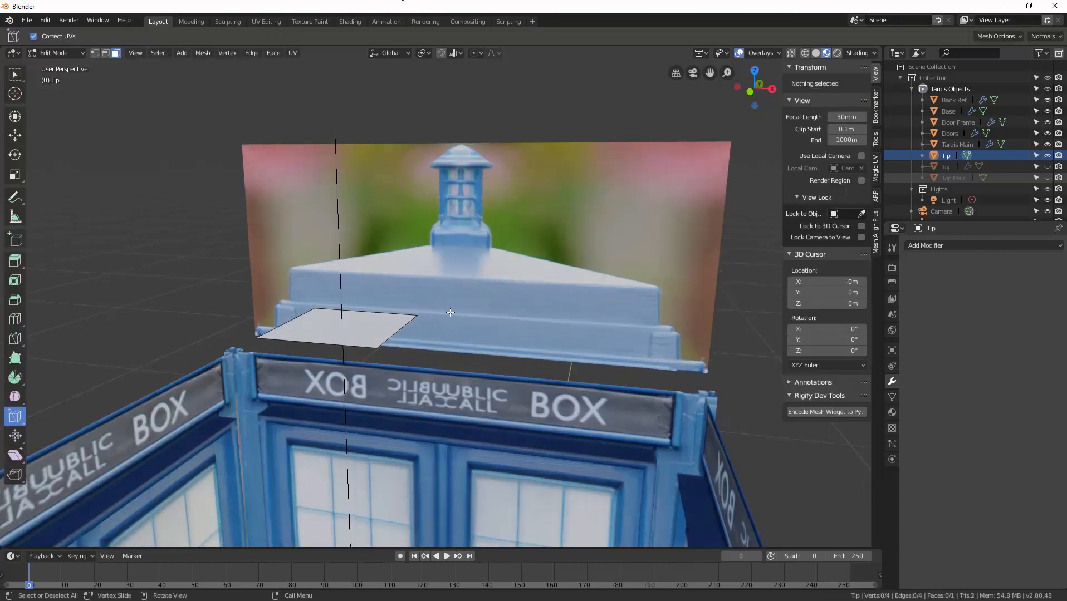
{"action": "key", "text": "KP_1"}
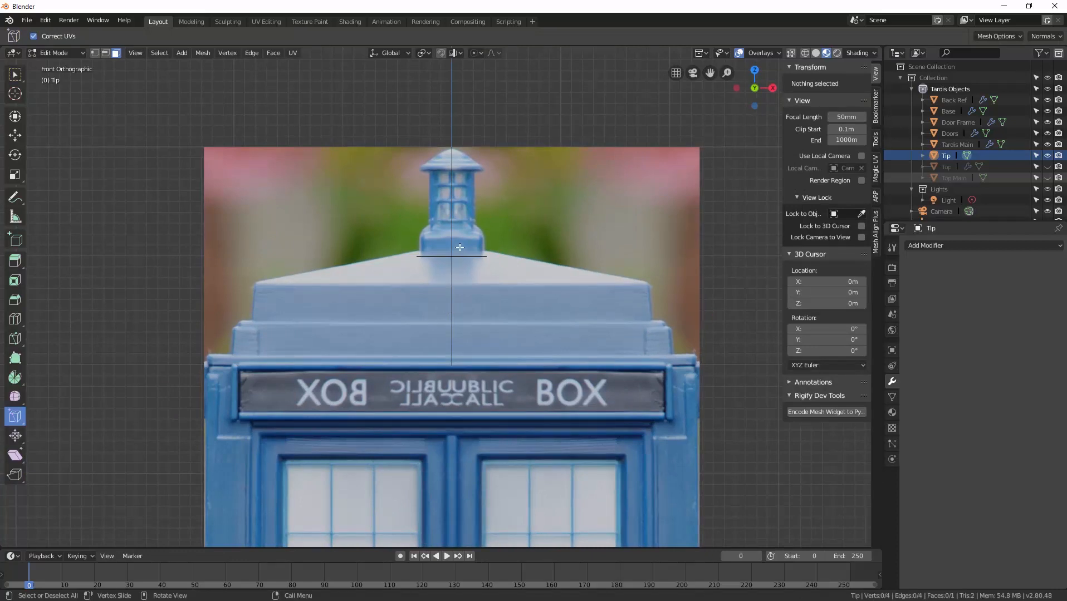
{"action": "middle_click_drag", "start_coordinate": [466, 258], "coordinate": [471, 337]}
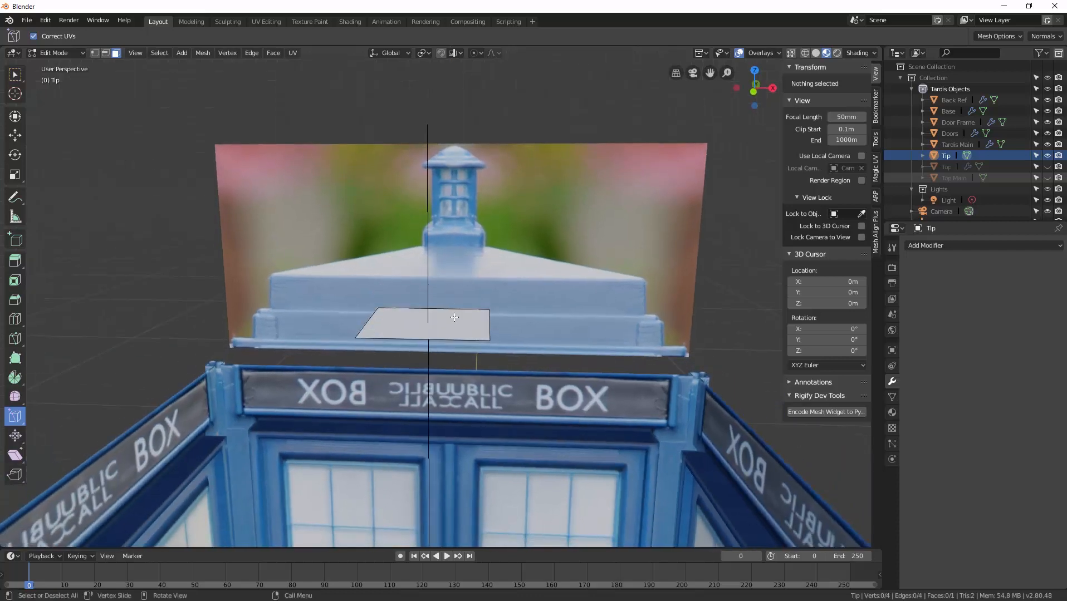
{"action": "left_click", "coordinate": [472, 338]}
{"action": "key", "text": "KP_1"}
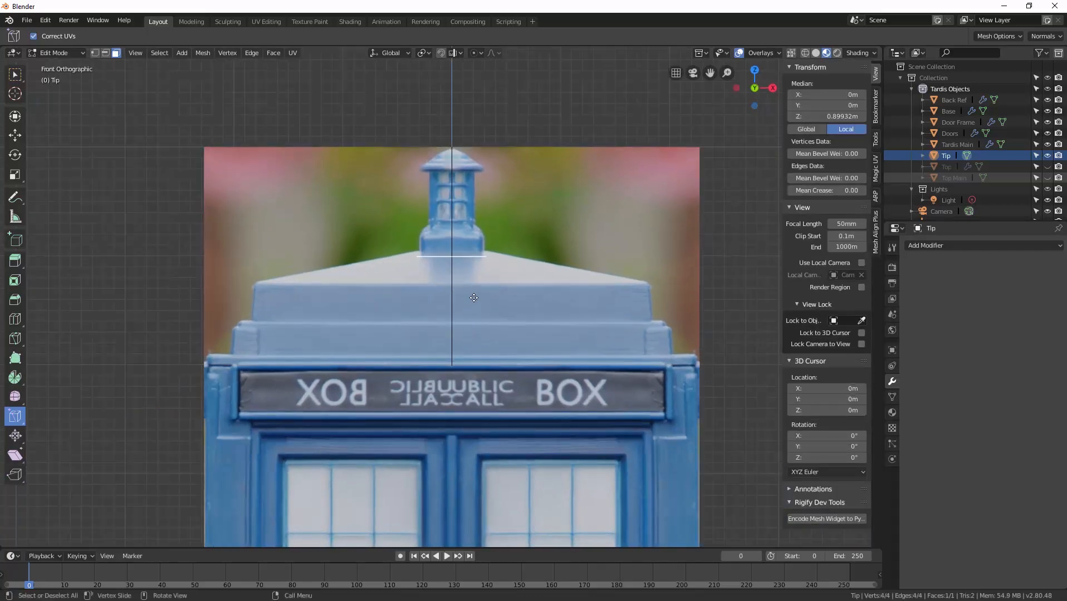
{"action": "key", "text": "e"}
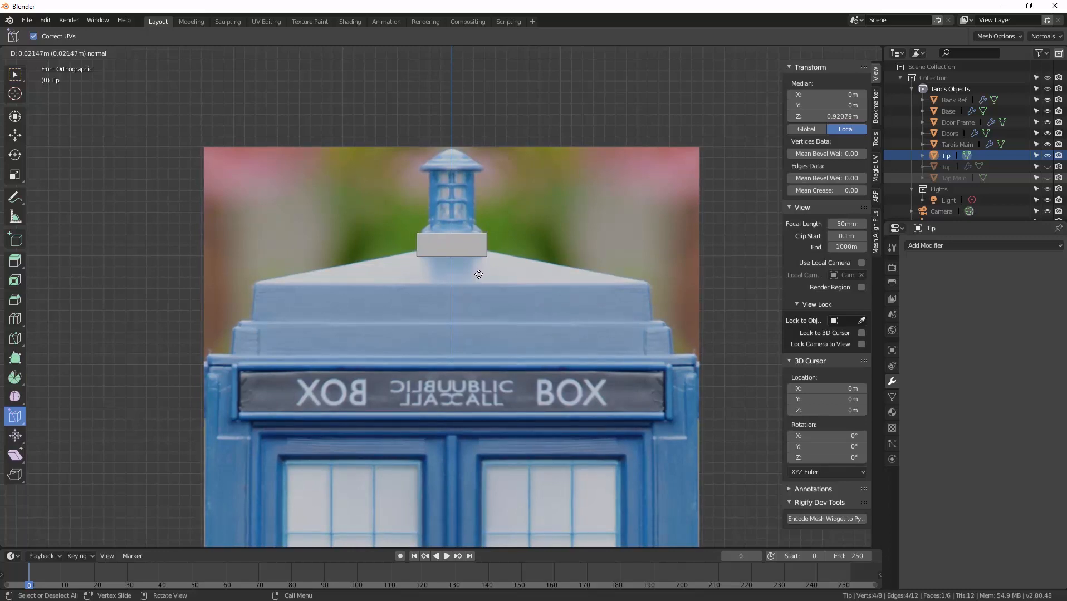
{"action": "left_click", "coordinate": [479, 272]}
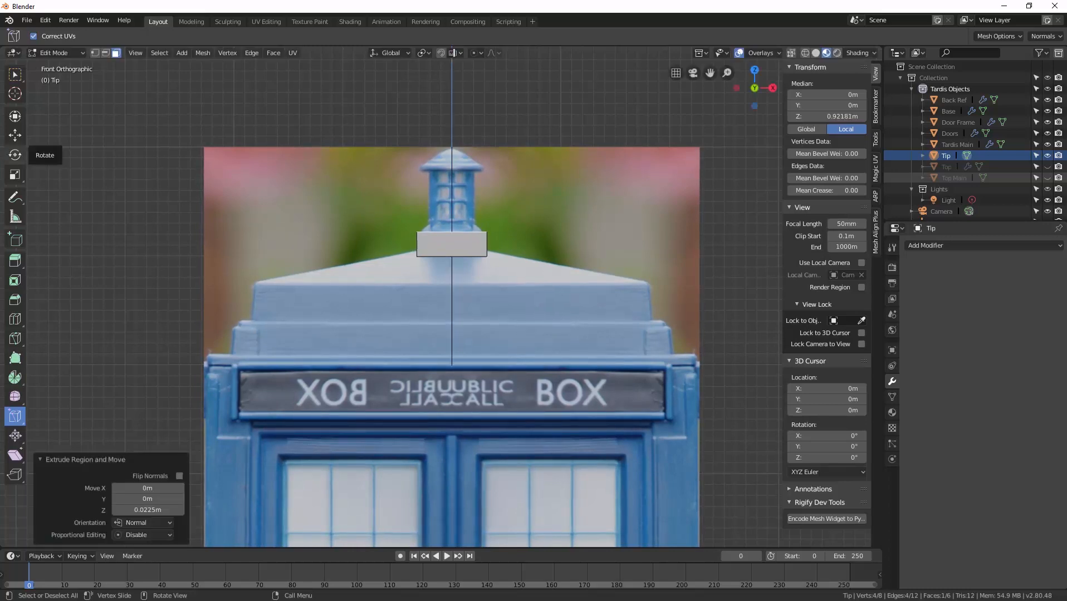
Step: Compare the extruded square base with the lantern in the Tardis Pic.jpg reference photo
{"action": "key", "text": "alt+Tab"}
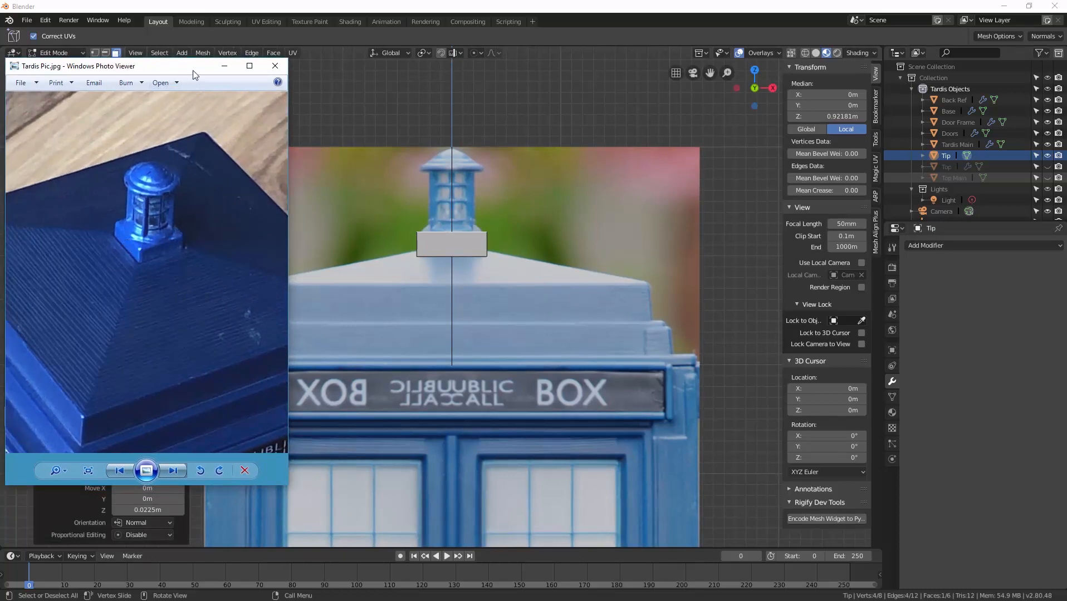
{"action": "left_click_drag", "start_coordinate": [193, 71], "coordinate": [0, 71]}
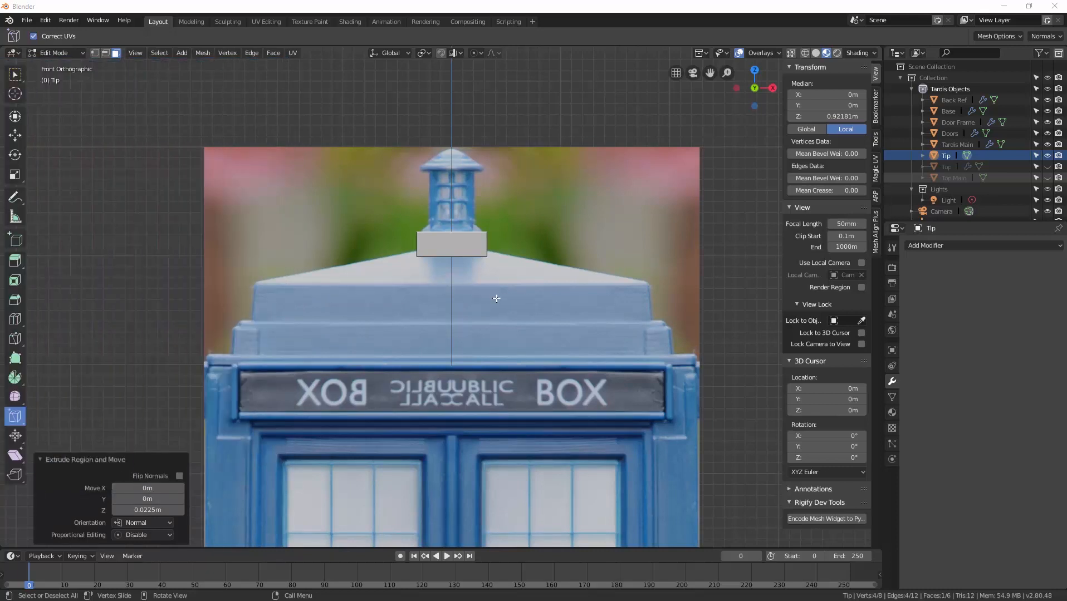
{"action": "mouse_move", "coordinate": [497, 298]}
{"action": "middle_mouse_down"}
{"action": "mouse_move", "coordinate": [465, 345]}
{"action": "mouse_move", "coordinate": [488, 288]}
{"action": "middle_mouse_up"}
{"action": "scroll", "coordinate": [465, 344], "scroll_direction": "up", "scroll_amount": 2}
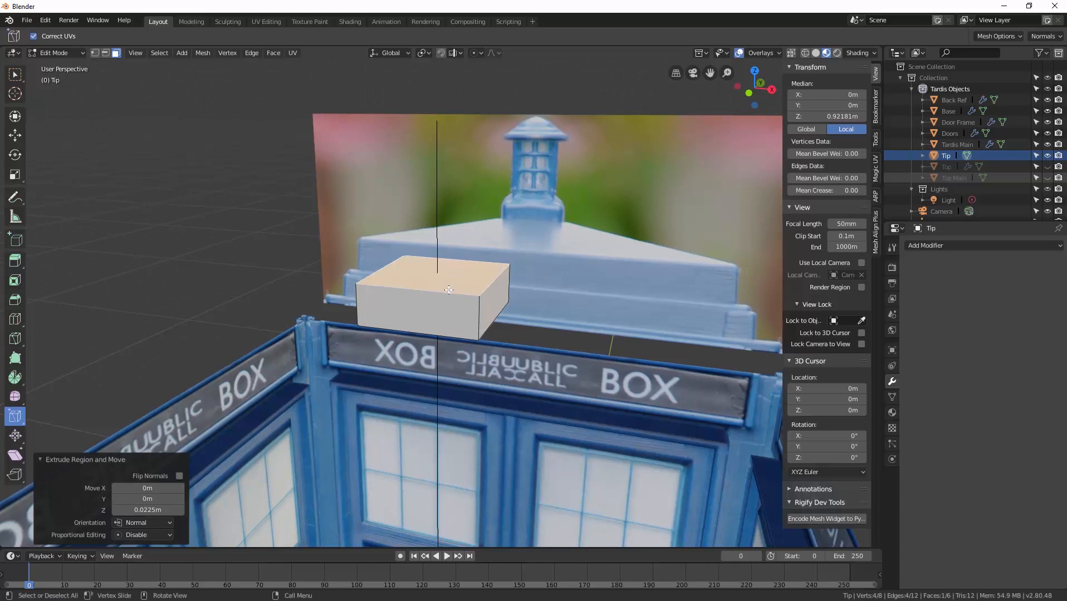
{"action": "middle_click_drag", "start_coordinate": [449, 290], "coordinate": [446, 309]}
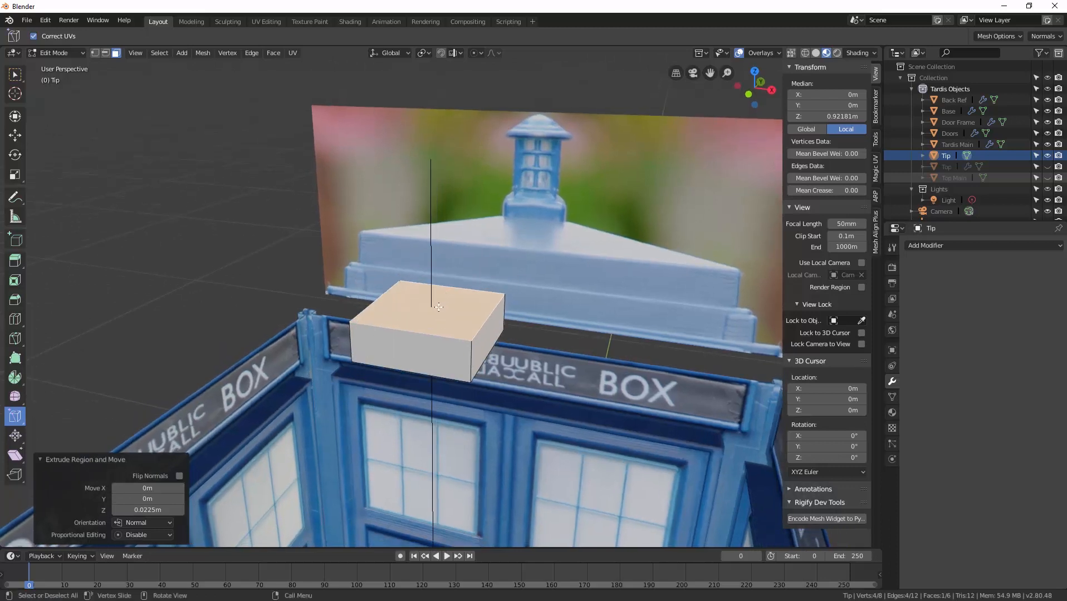
{"action": "key", "text": "shift+a"}
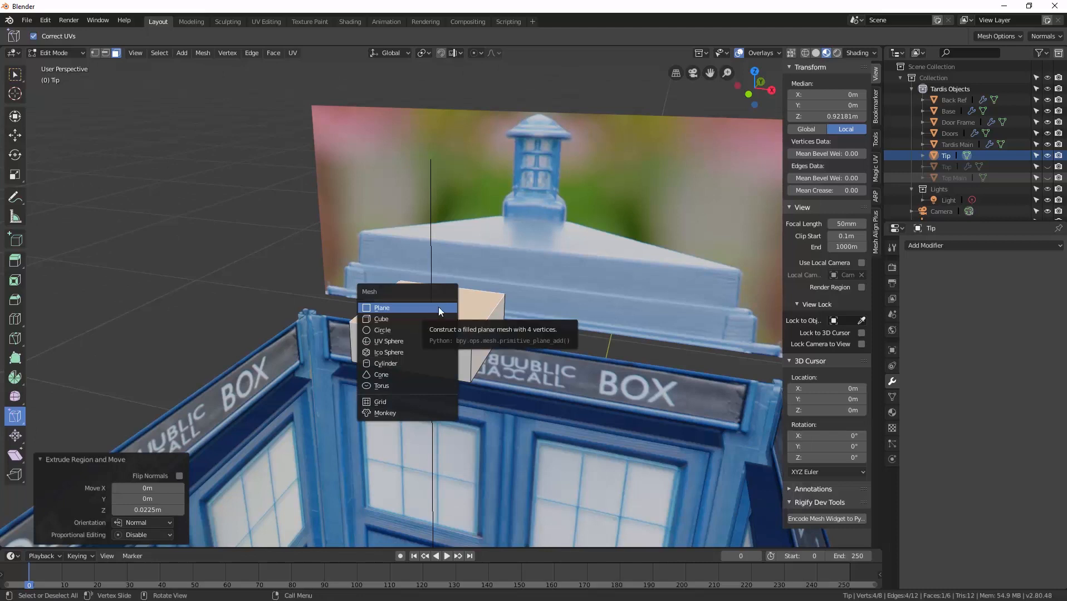
{"action": "key", "text": "Escape"}
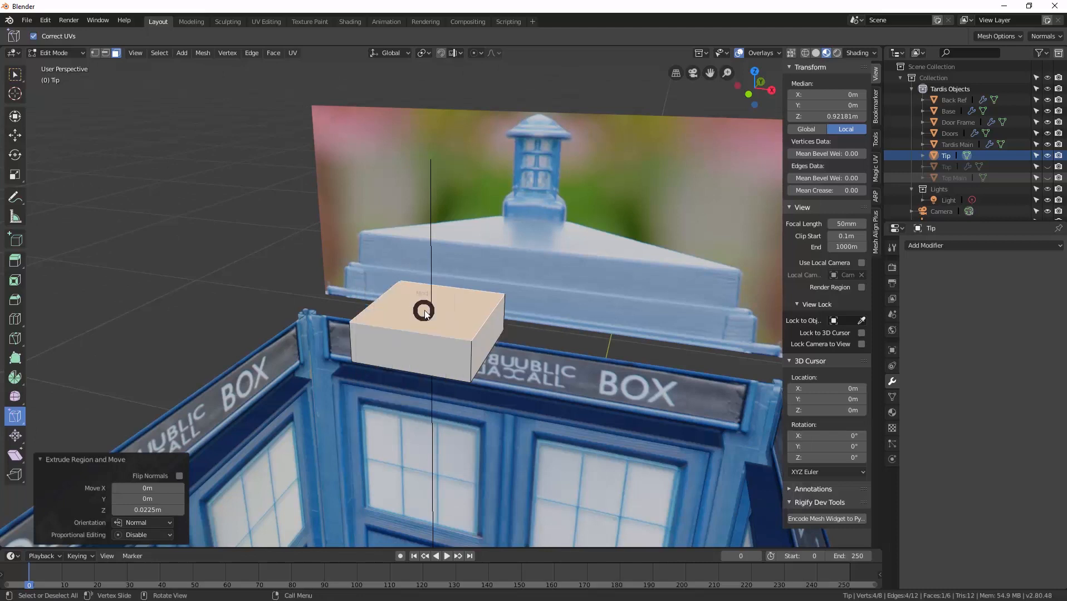
{"action": "left_click", "coordinate": [355, 308]}
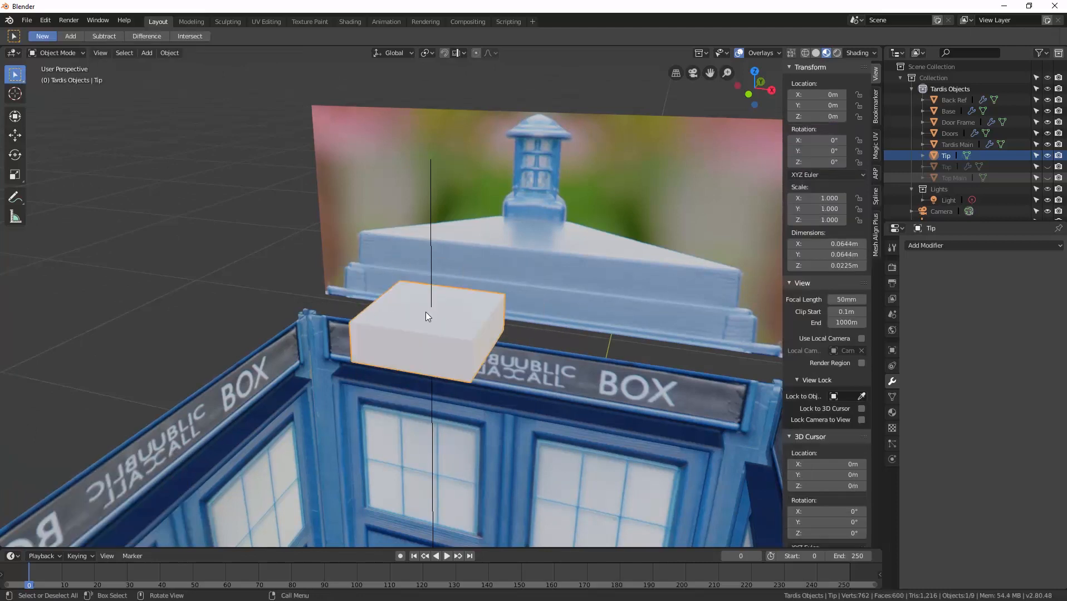
{"action": "key", "text": "ctrl+Tab"}
{"action": "left_click", "coordinate": [497, 312]}
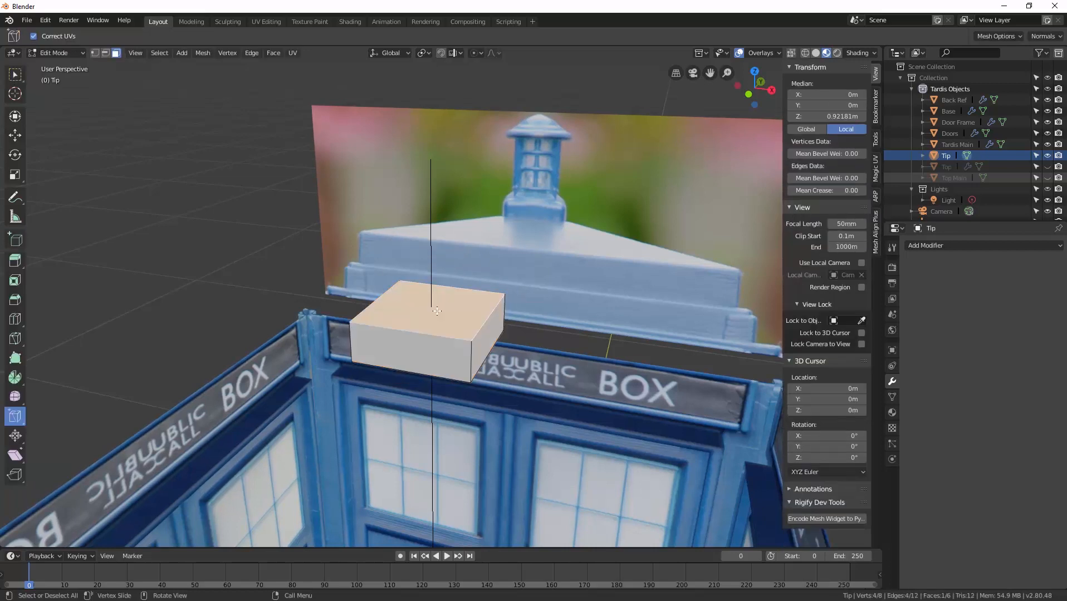
Step: Snap the 3D cursor to the square base's top face and add a 32-vertex circle with a 0.02 m radius there
{"action": "key", "text": "shift+s"}
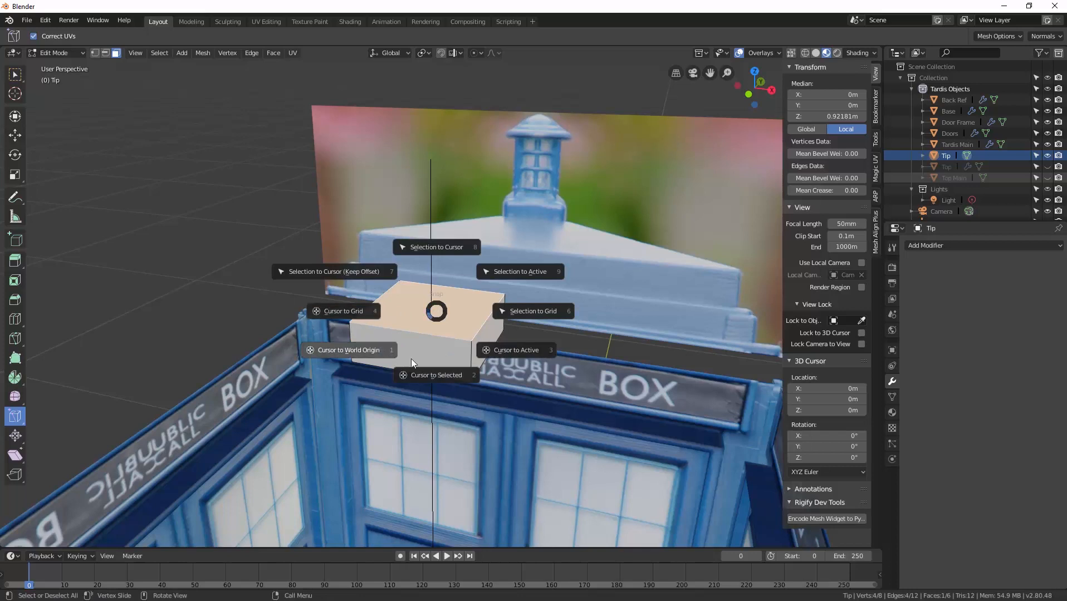
{"action": "left_click", "coordinate": [442, 374]}
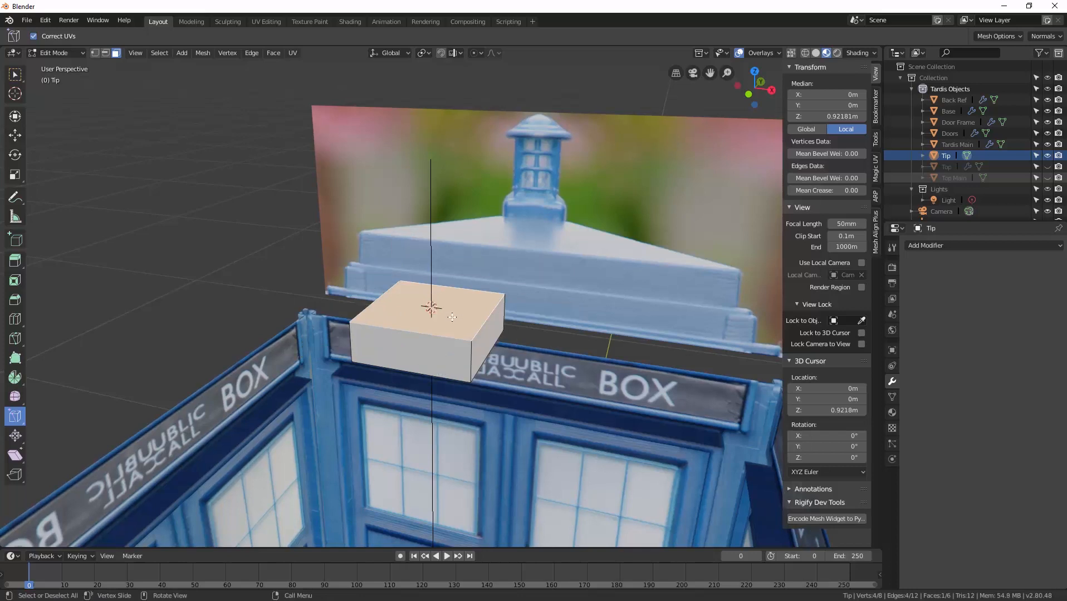
{"action": "key", "text": "shift+a"}
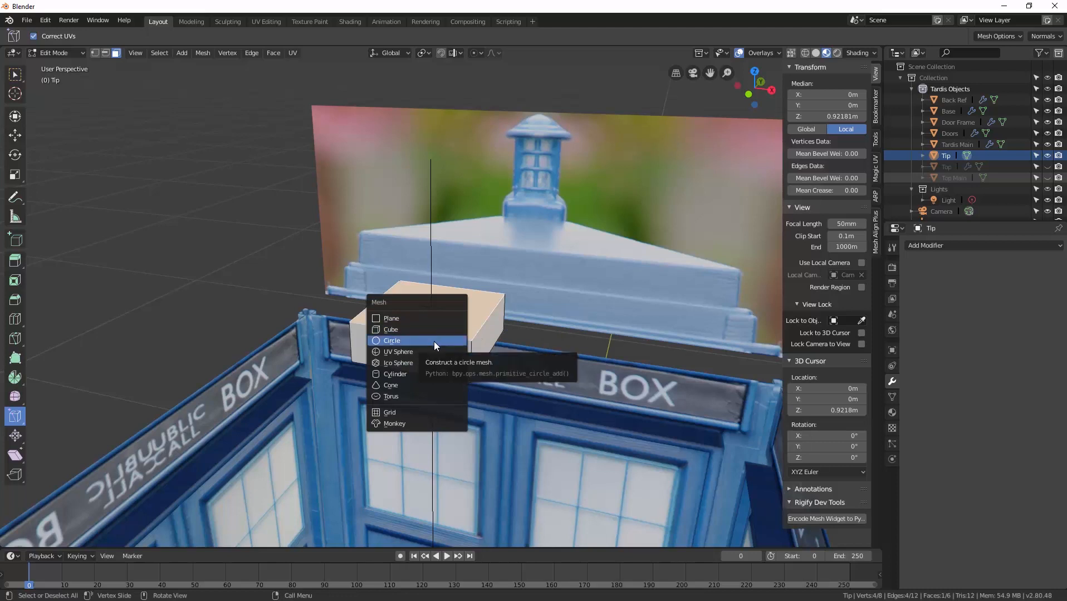
{"action": "left_click", "coordinate": [434, 342]}
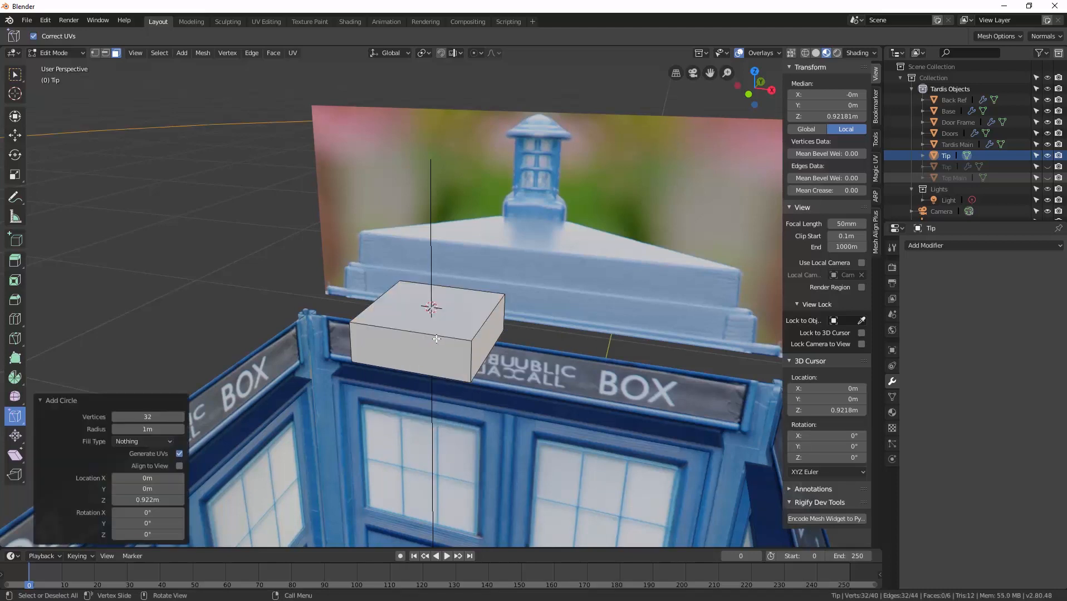
{"action": "left_click", "coordinate": [152, 432]}
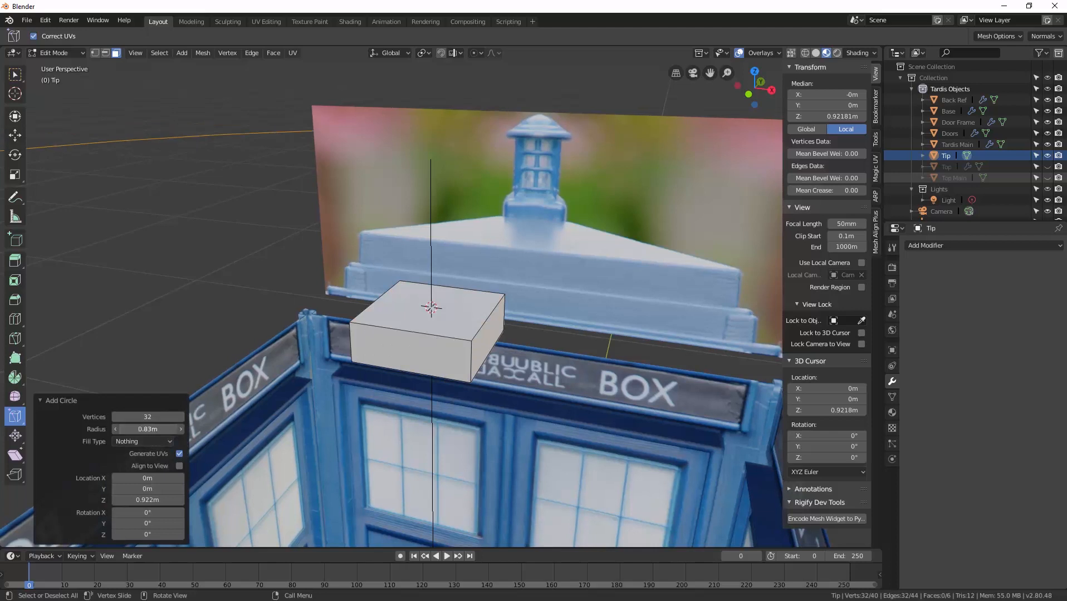
{"action": "type", "text": "0.05"}
{"action": "key", "text": "Return"}
{"action": "left_click_drag", "start_coordinate": [152, 429], "coordinate": [141, 429]}
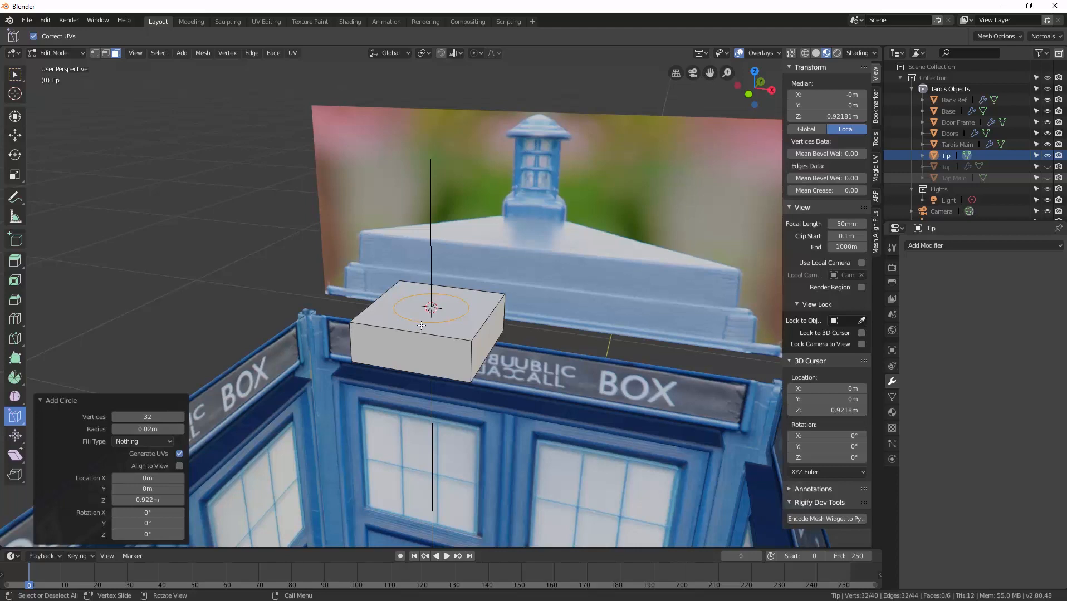
Step: Fill the circle with a face and scale it up by about 1.47 to nearly span the square base
{"action": "key", "text": "f"}
{"action": "scroll", "coordinate": [431, 324], "scroll_direction": "up", "scroll_amount": 4}
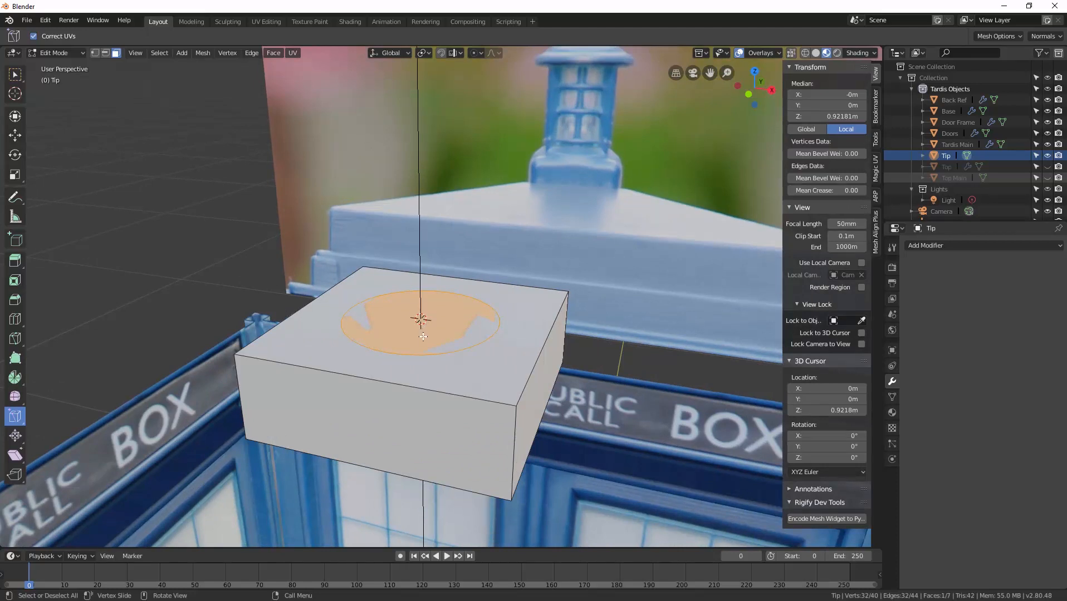
{"action": "key", "text": "s"}
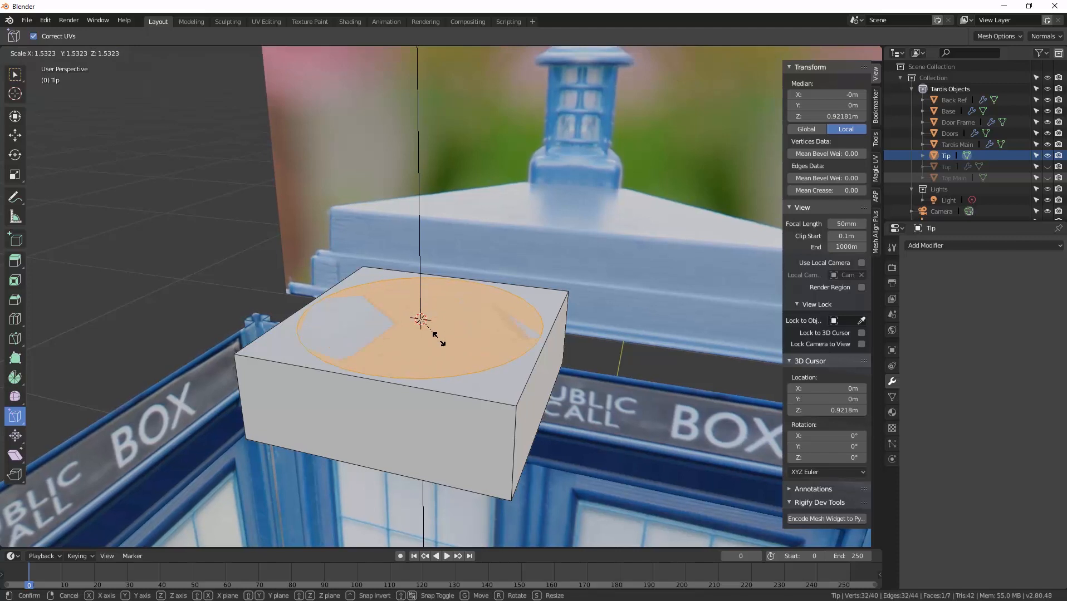
{"action": "left_click", "coordinate": [435, 341]}
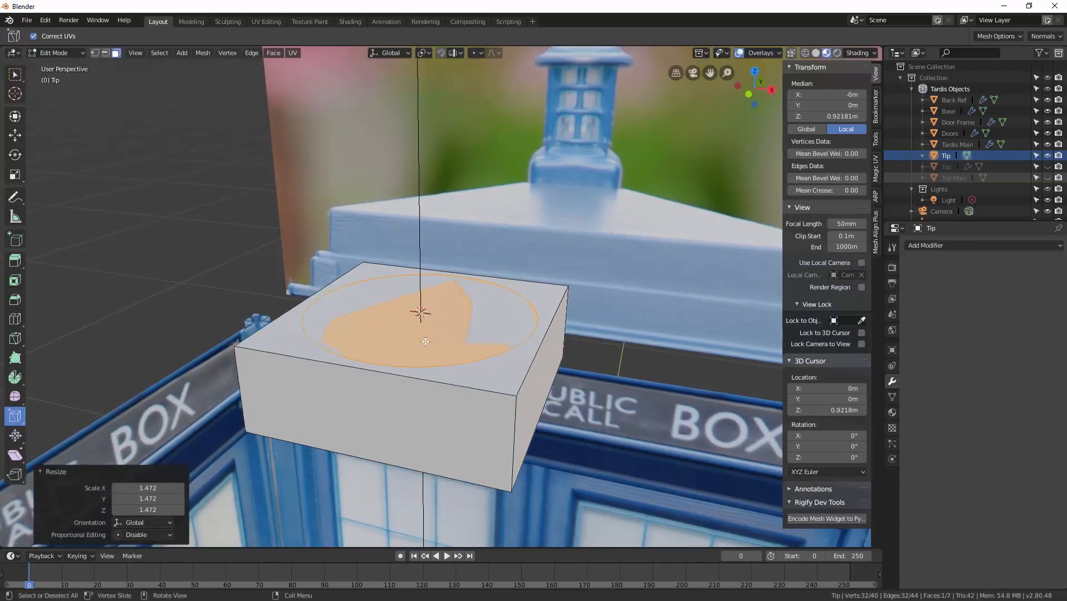
Step: Extrude the circular face upward about 0.0027 m and inset its top by about 0.0073 m
{"action": "key", "text": "e"}
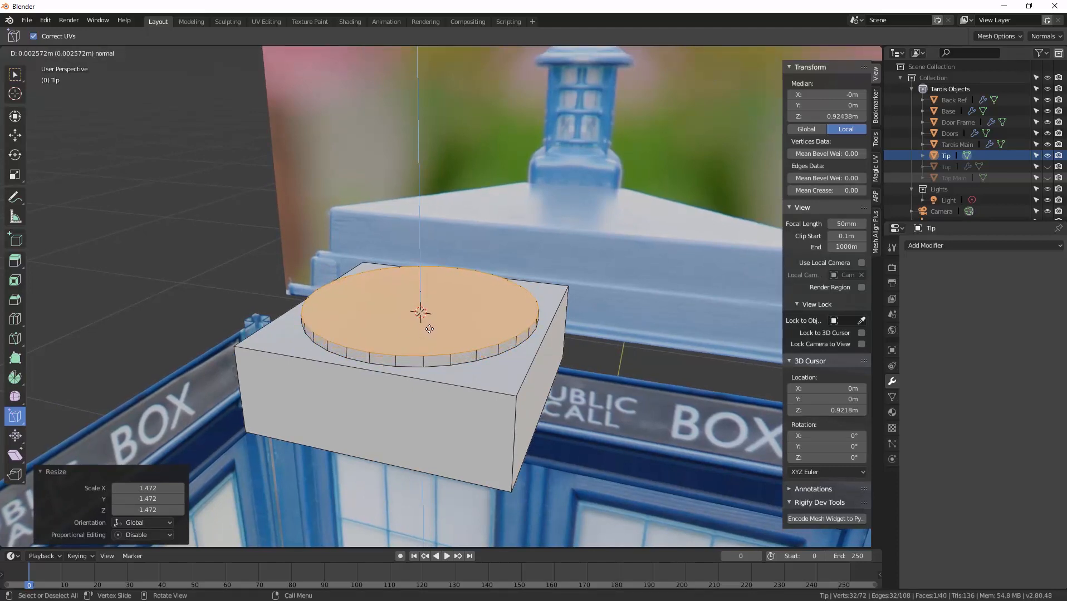
{"action": "left_click", "coordinate": [429, 329]}
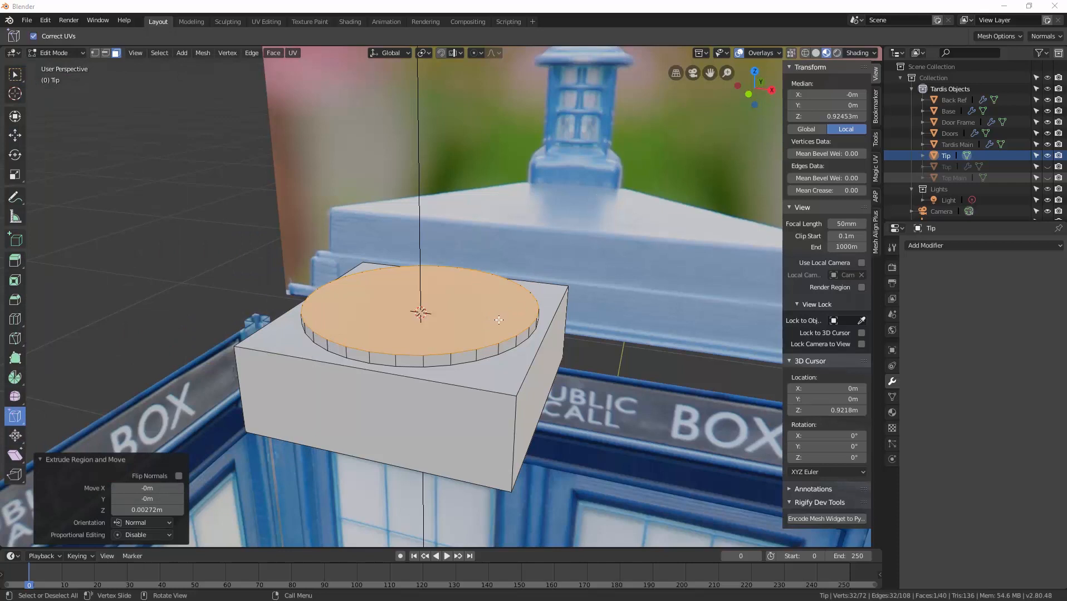
{"action": "middle_click_drag", "start_coordinate": [507, 332], "coordinate": [512, 328]}
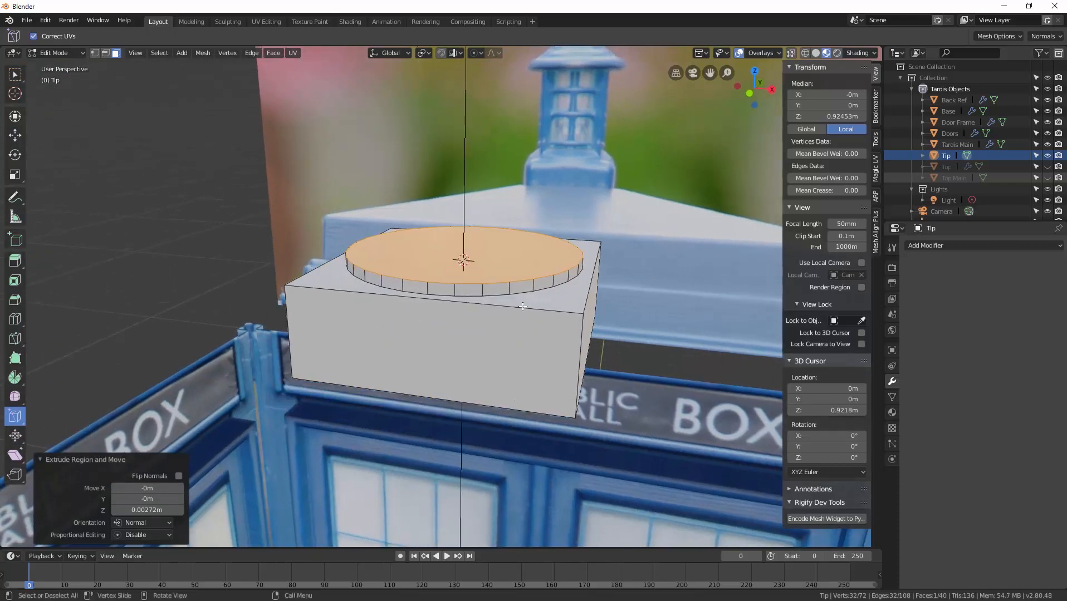
{"action": "key", "text": "i"}
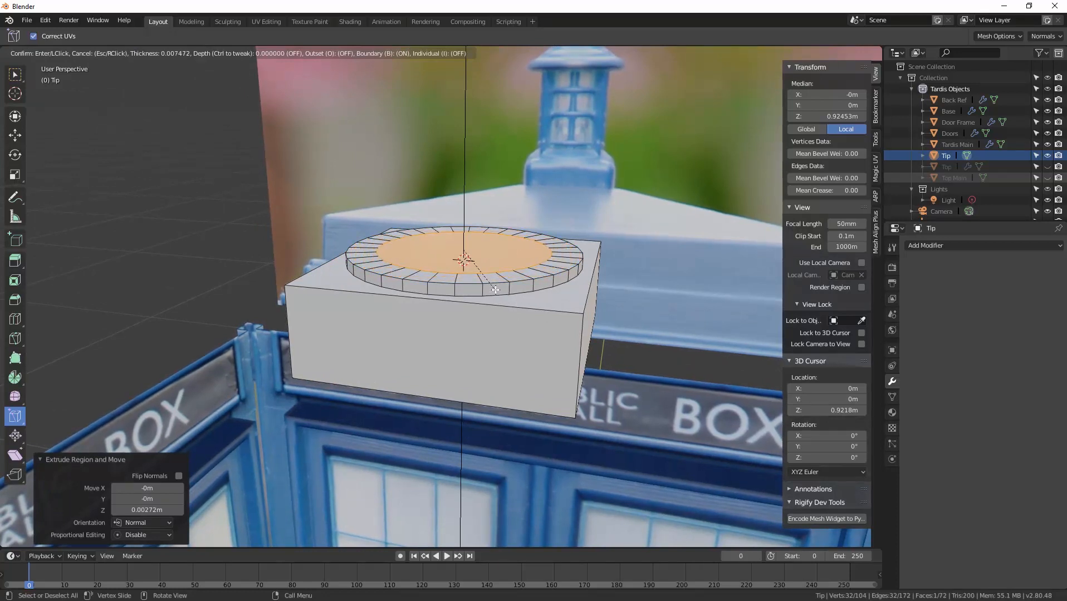
{"action": "left_click", "coordinate": [496, 289]}
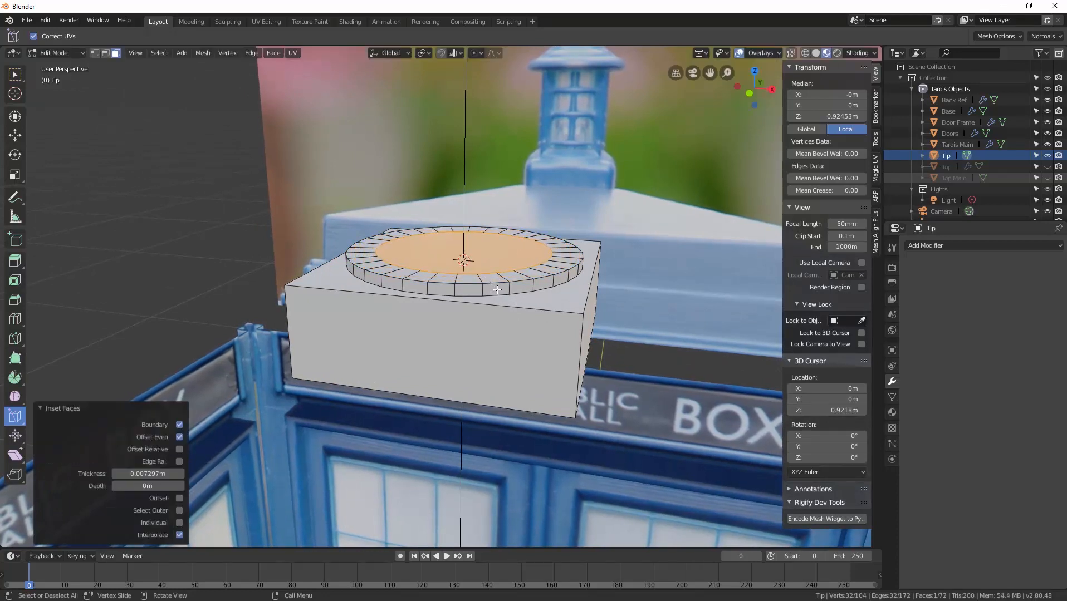
{"action": "key", "text": "KP_1"}
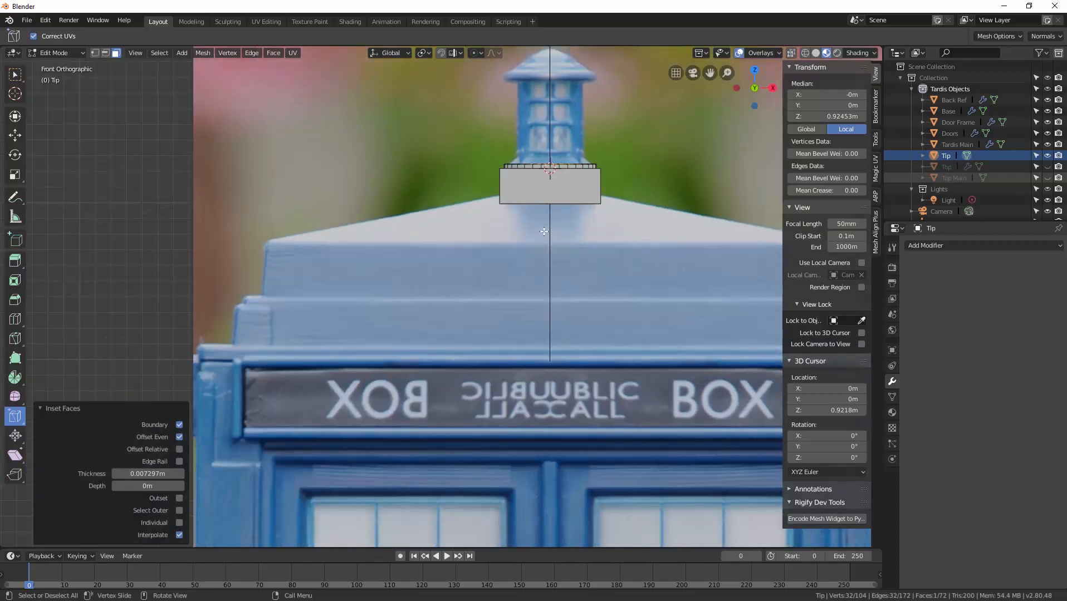
{"action": "key", "text": "e"}
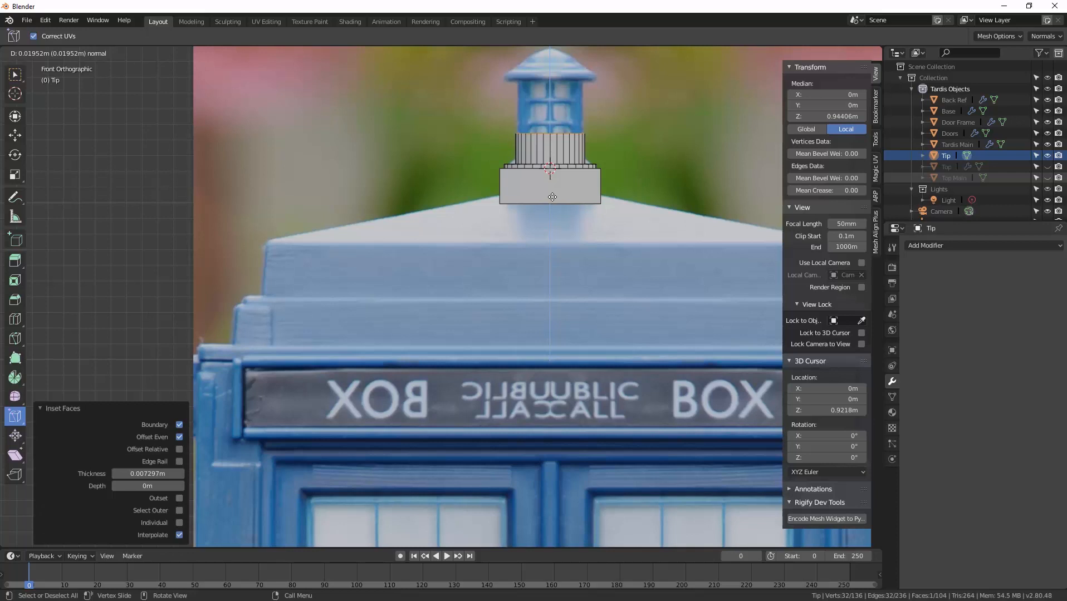
{"action": "right_click", "coordinate": [552, 197]}
{"action": "middle_click_drag", "start_coordinate": [552, 197], "coordinate": [533, 244]}
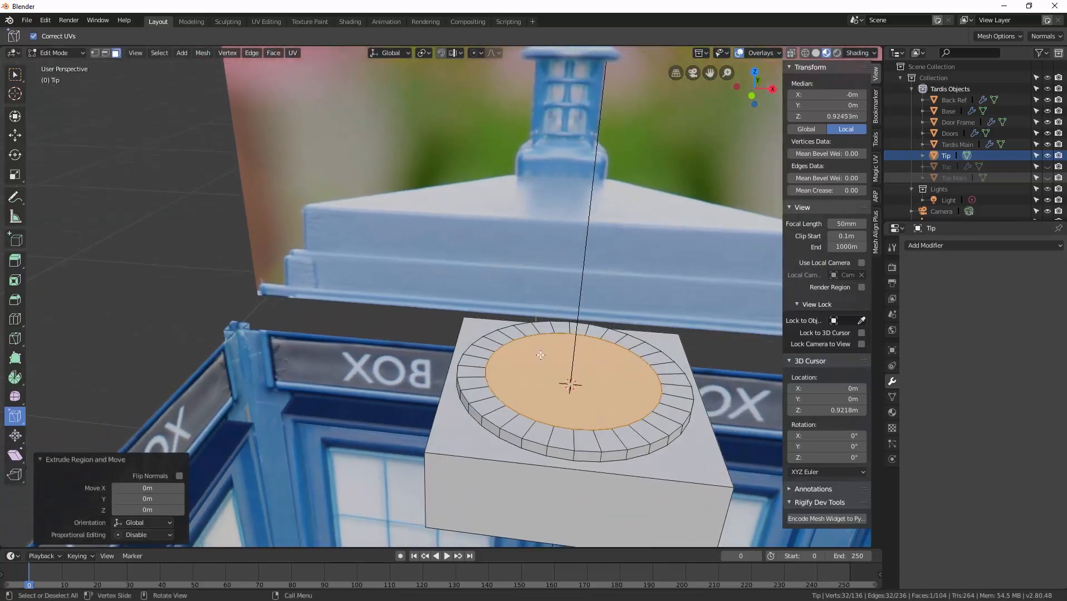
Step: Scale the collar's inner circular face to about 0.725 and extrude it upward about 0.054 m as the lantern's column
{"action": "key", "text": "s"}
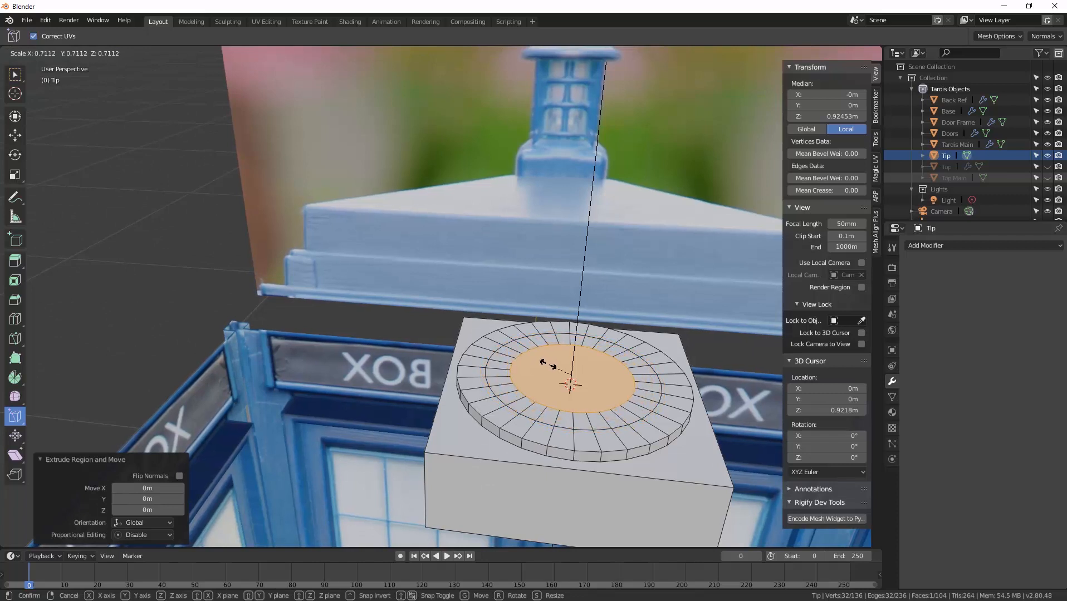
{"action": "left_click", "coordinate": [548, 365]}
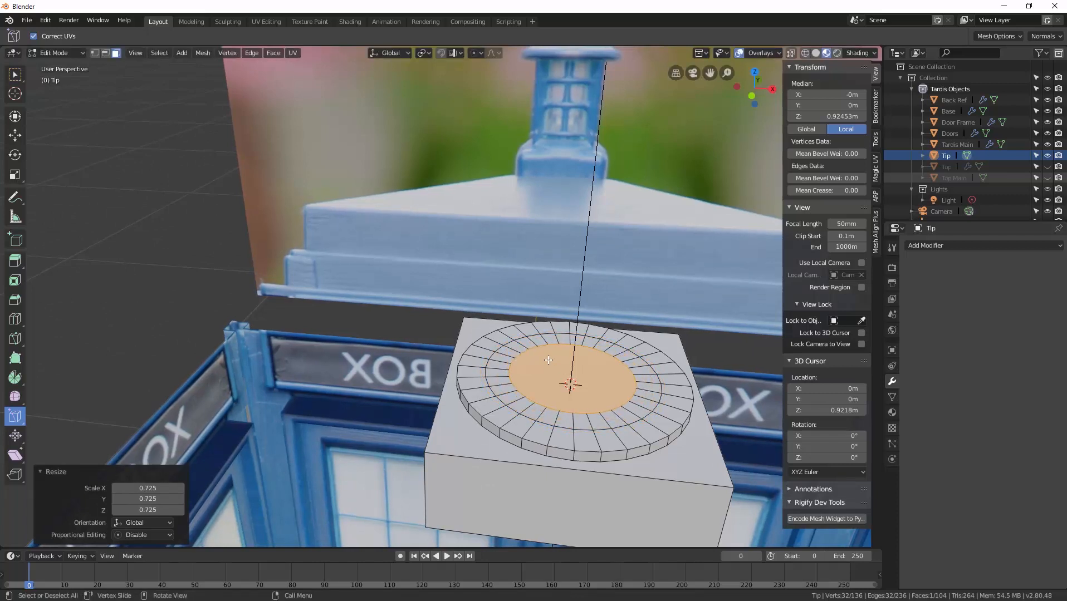
{"action": "key", "text": "KP_1"}
{"action": "key", "text": "e"}
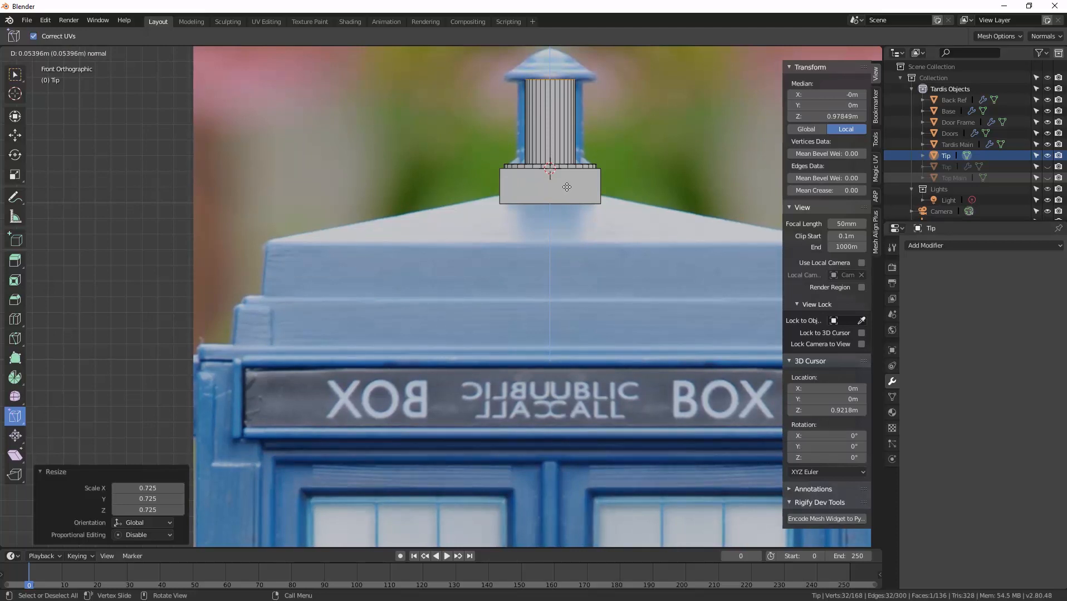
{"action": "left_click", "coordinate": [567, 188]}
{"action": "middle_click_drag", "start_coordinate": [566, 188], "coordinate": [467, 283]}
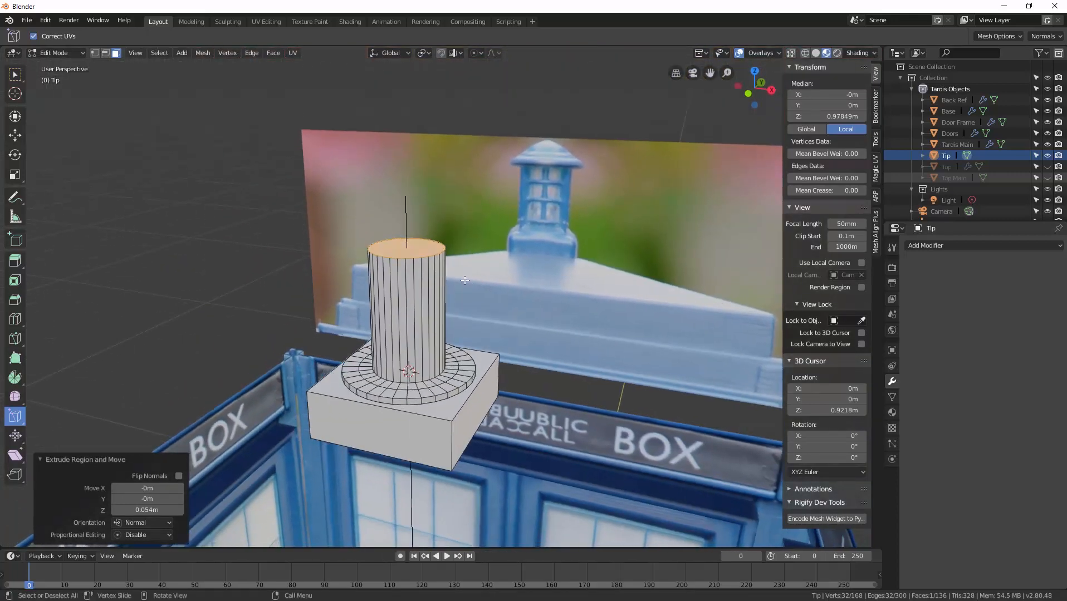
Step: Inset the column's top face with zero thickness and scale it up by about 1.373, then 1.332, to match the reference roof's overhang
{"action": "key", "text": "i"}
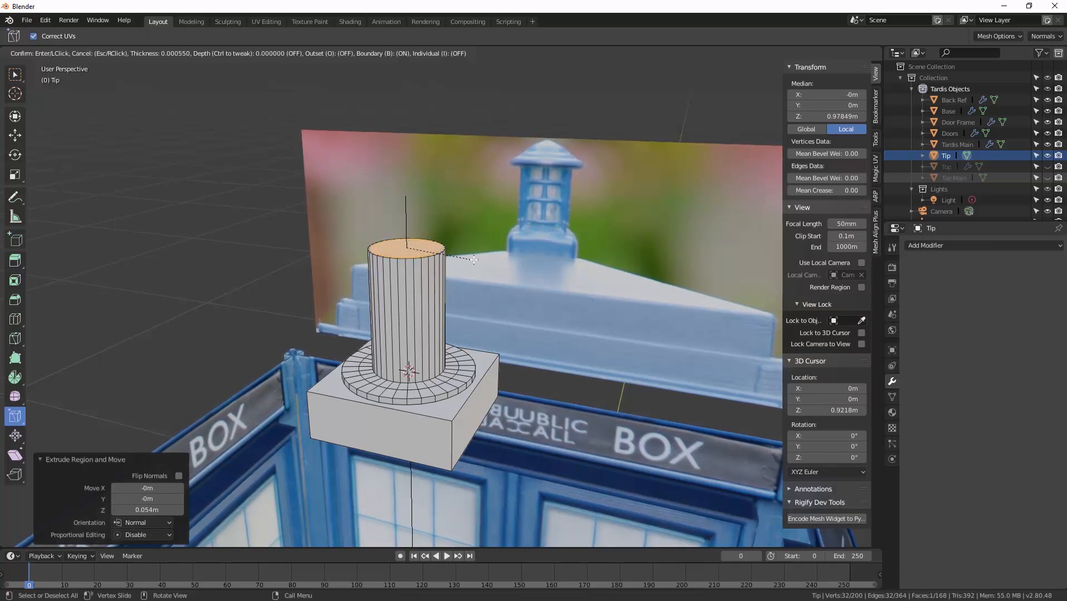
{"action": "left_click", "coordinate": [476, 259]}
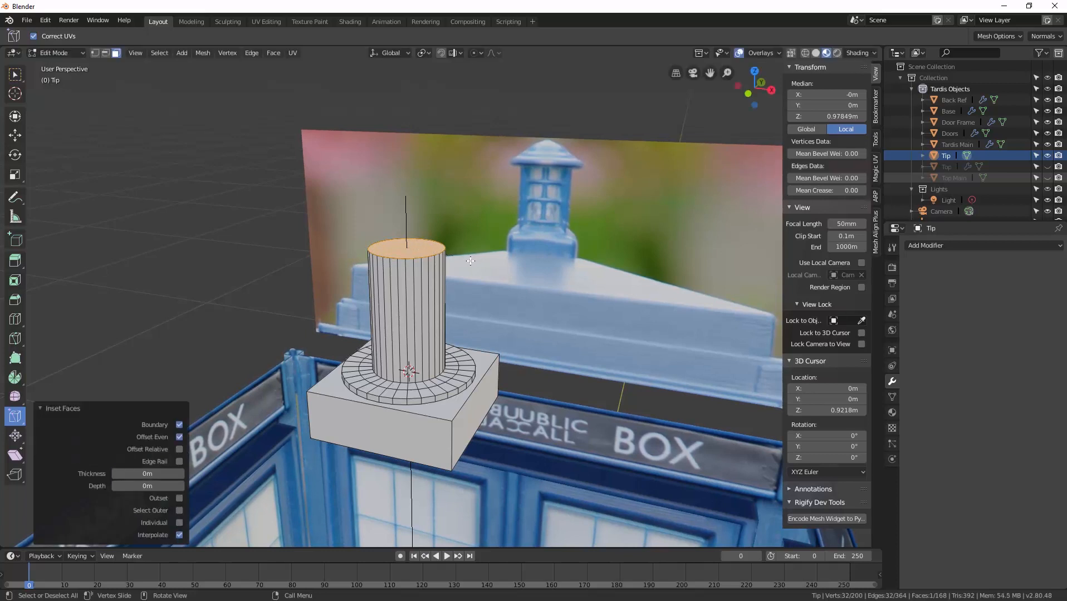
{"action": "key", "text": "s"}
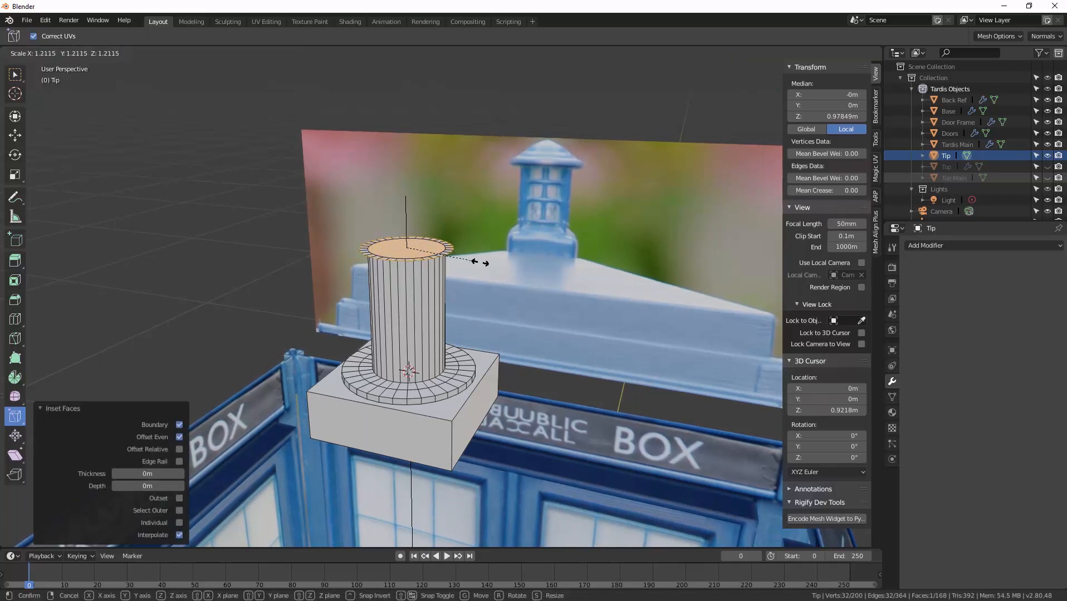
{"action": "left_click", "coordinate": [489, 262]}
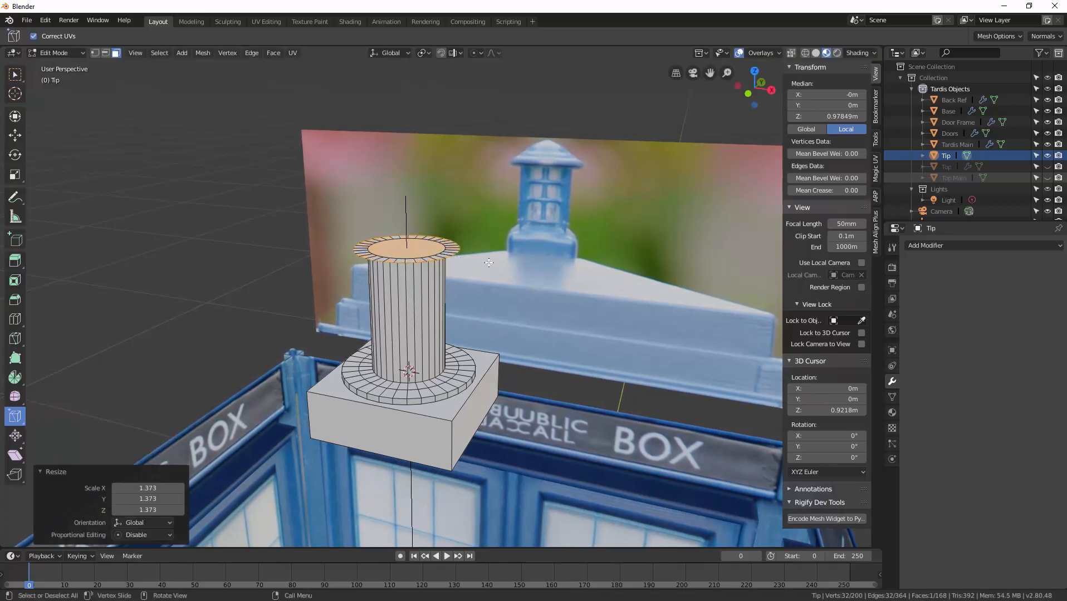
{"action": "key", "text": "KP_1"}
{"action": "key", "text": "s"}
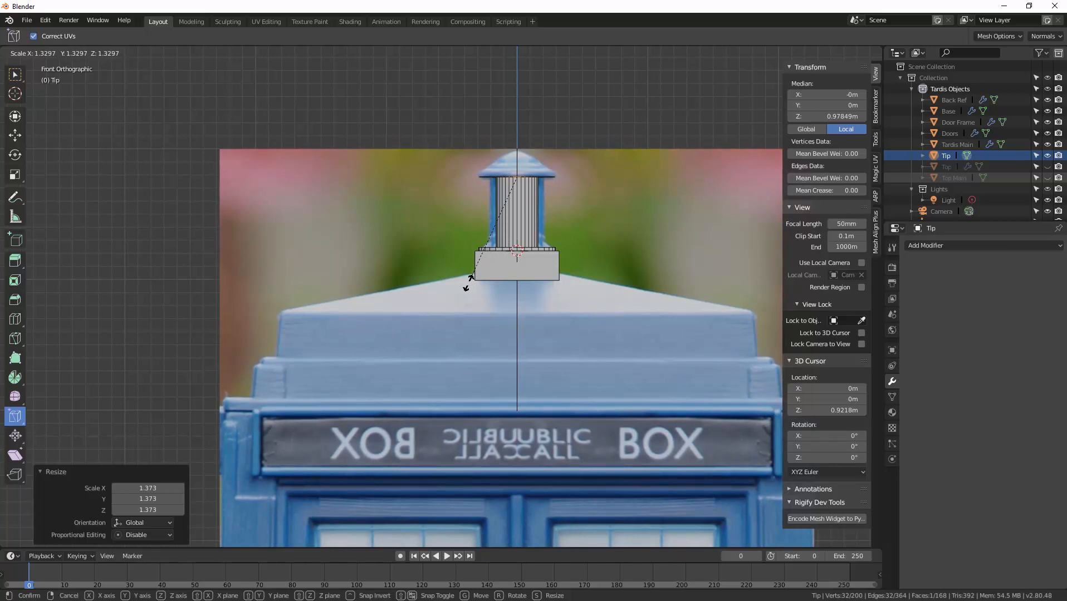
{"action": "left_click", "coordinate": [477, 276]}
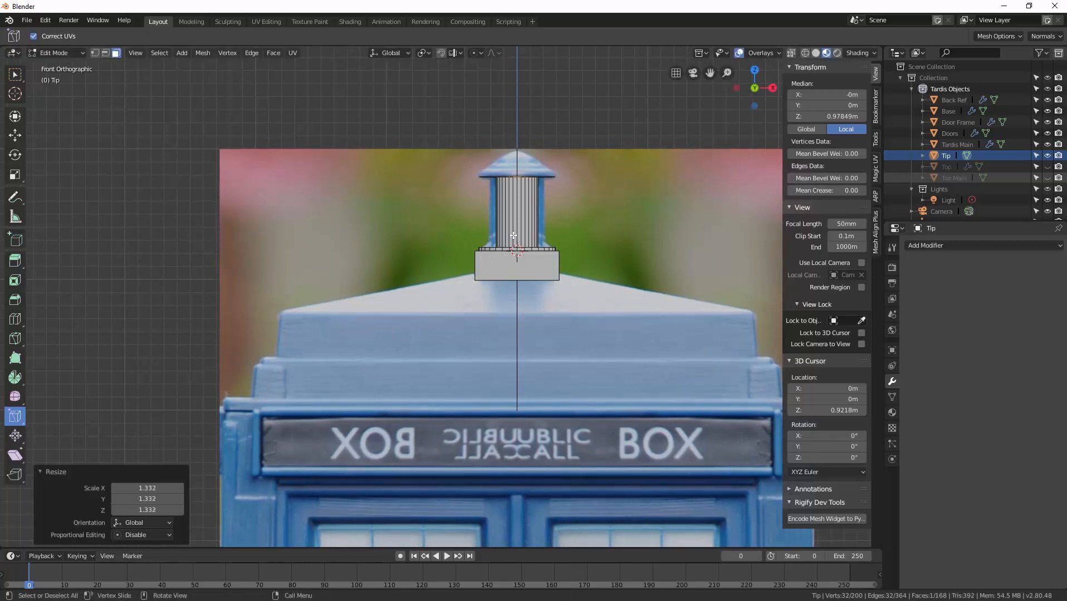
Step: Extrude the widened cap face upward about 0.0047 m and inset its top by about 0.0036 m
{"action": "key", "text": "e"}
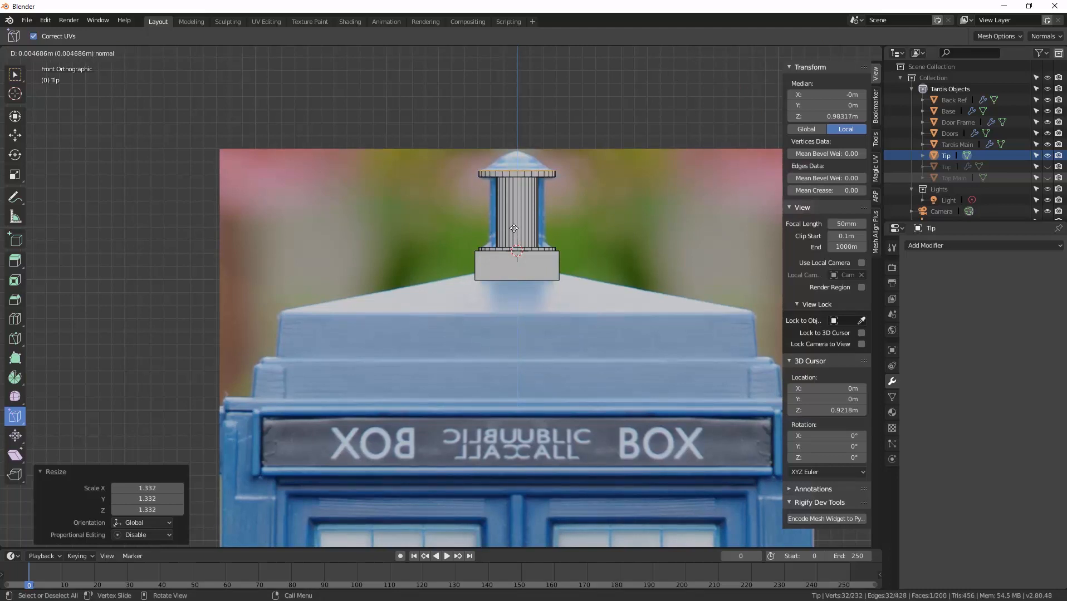
{"action": "left_click", "coordinate": [514, 229]}
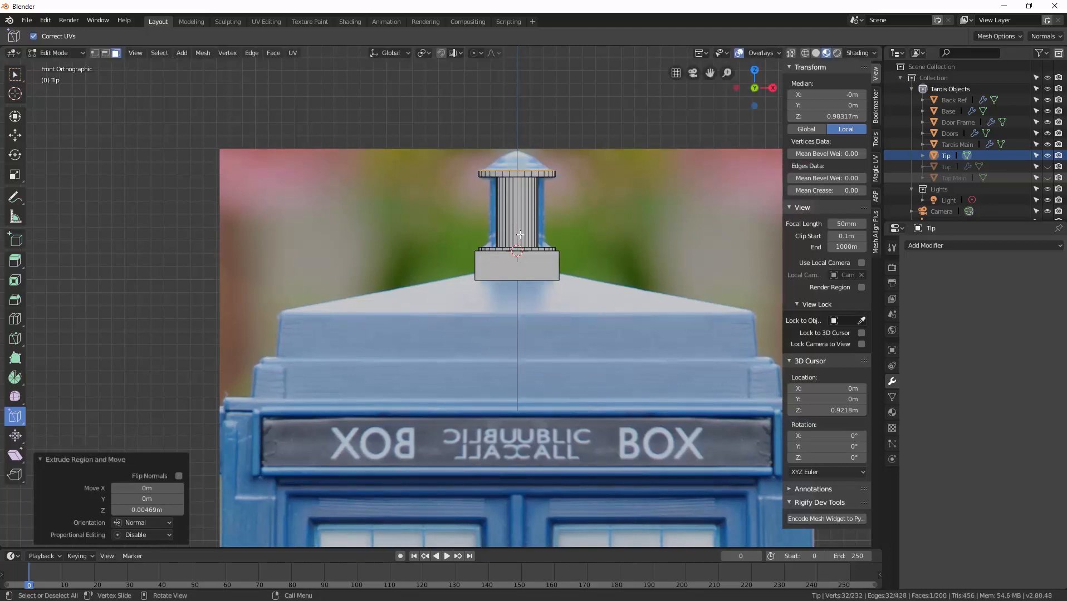
{"action": "scroll", "coordinate": [520, 235], "scroll_direction": "up", "scroll_amount": 5}
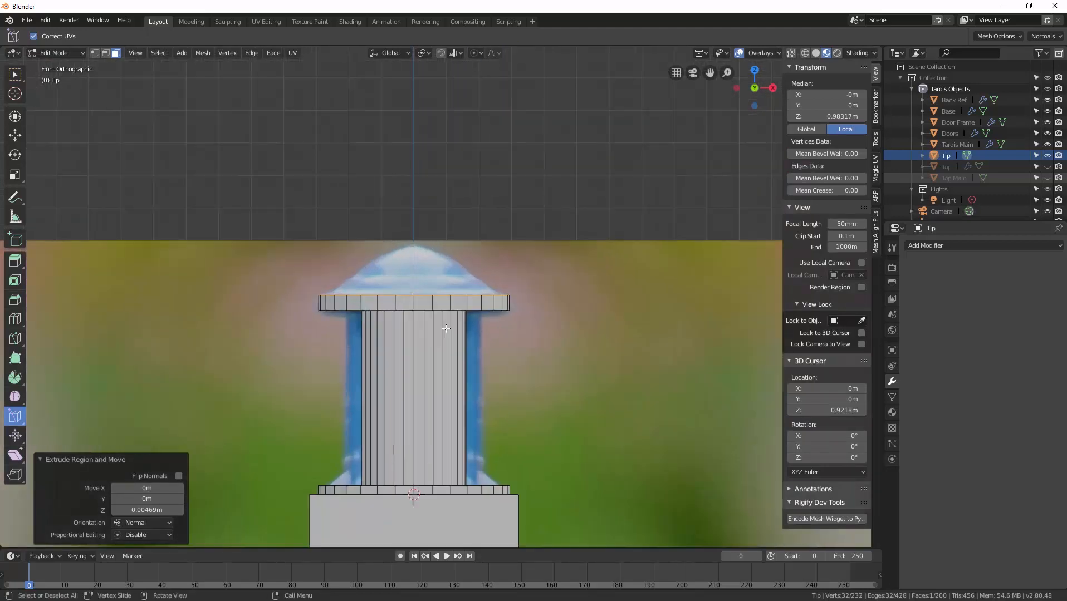
{"action": "scroll", "coordinate": [446, 328], "scroll_direction": "up", "scroll_amount": 1}
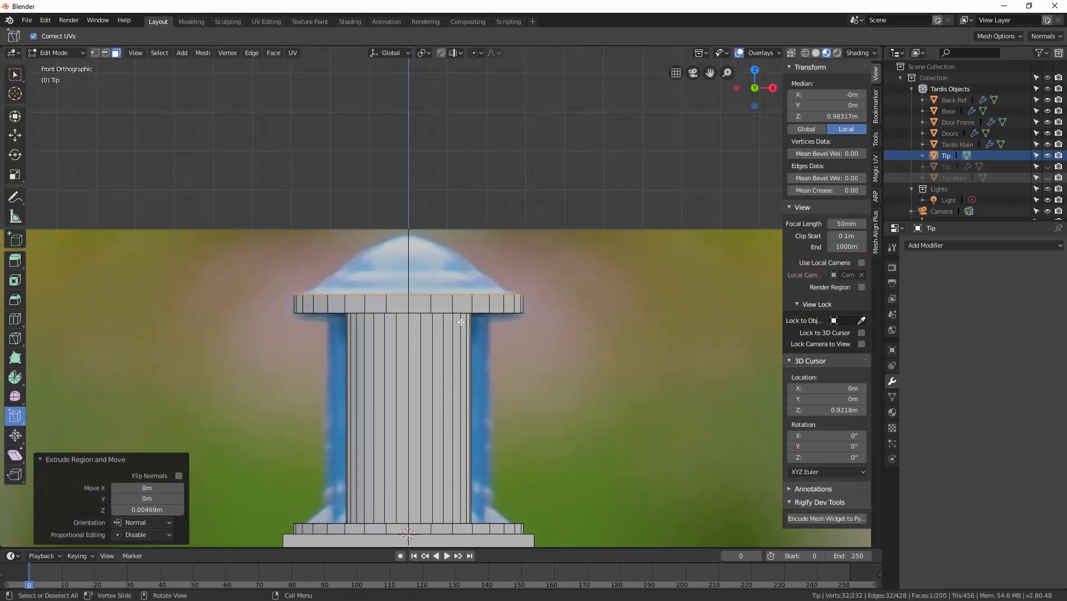
{"action": "key", "text": "i"}
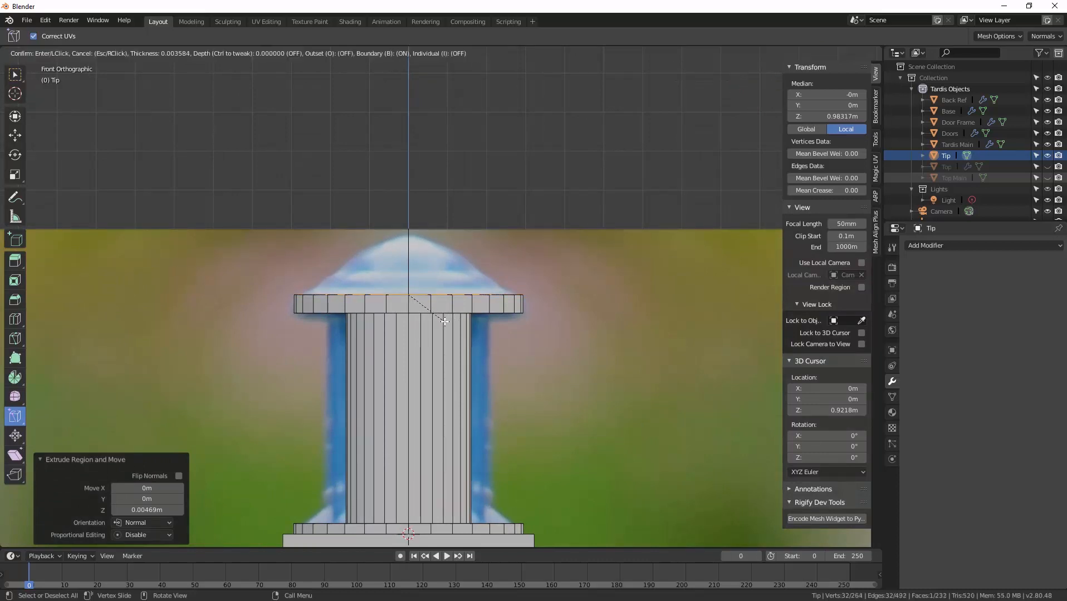
{"action": "left_click", "coordinate": [445, 322]}
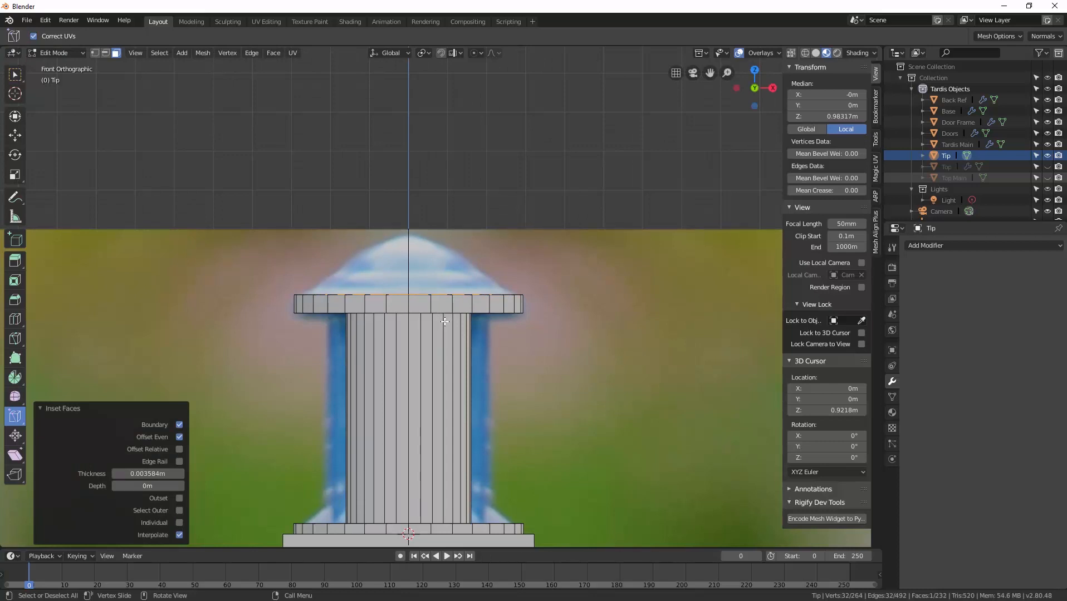
Step: Start the dome with two raised insets: about 0.0018 m thick and 0.0033 m high, then 0.0044 m thick and 0.0020 m high
{"action": "key", "text": "i"}
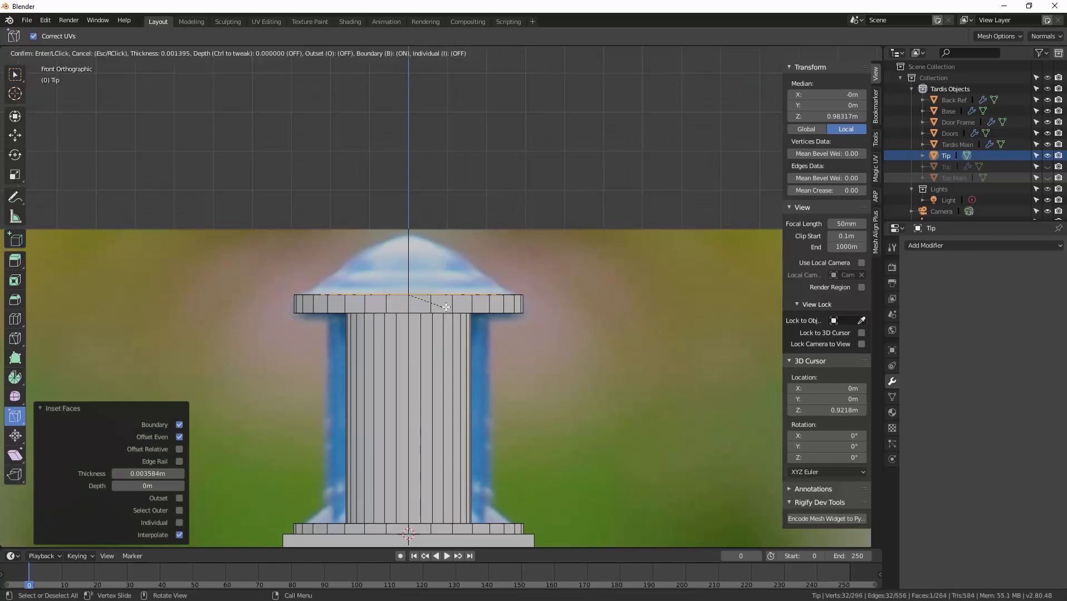
{"action": "key", "text": "ctrl"}
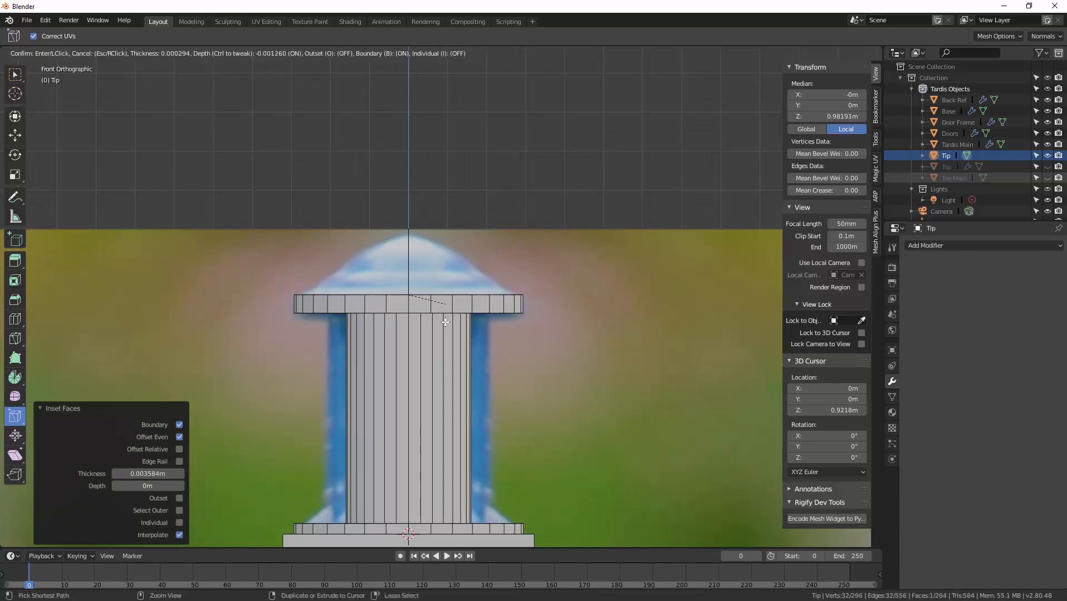
{"action": "left_click", "coordinate": [418, 345]}
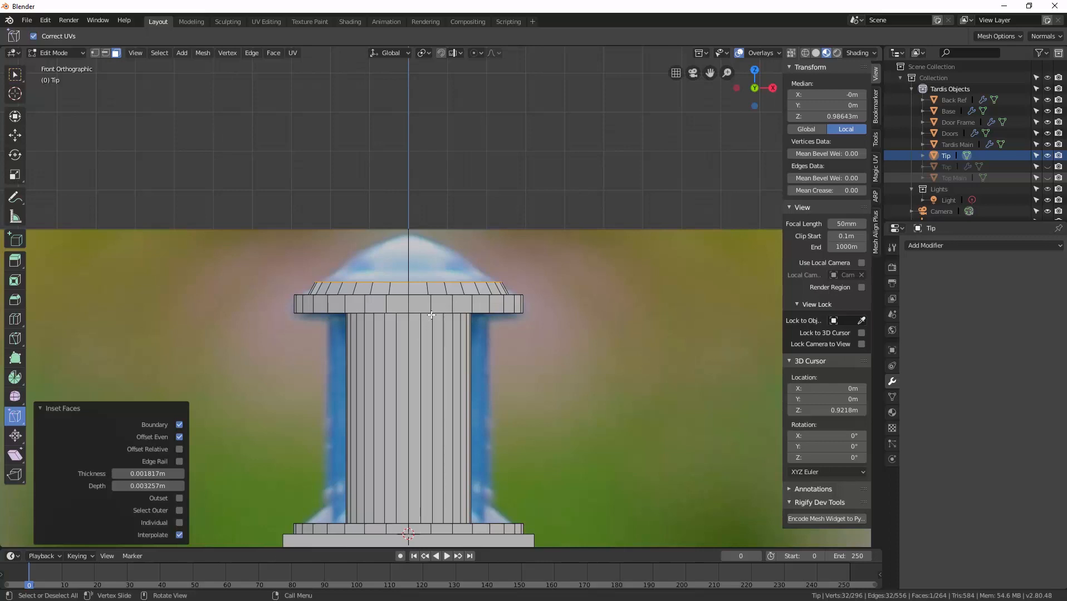
{"action": "key", "text": "i"}
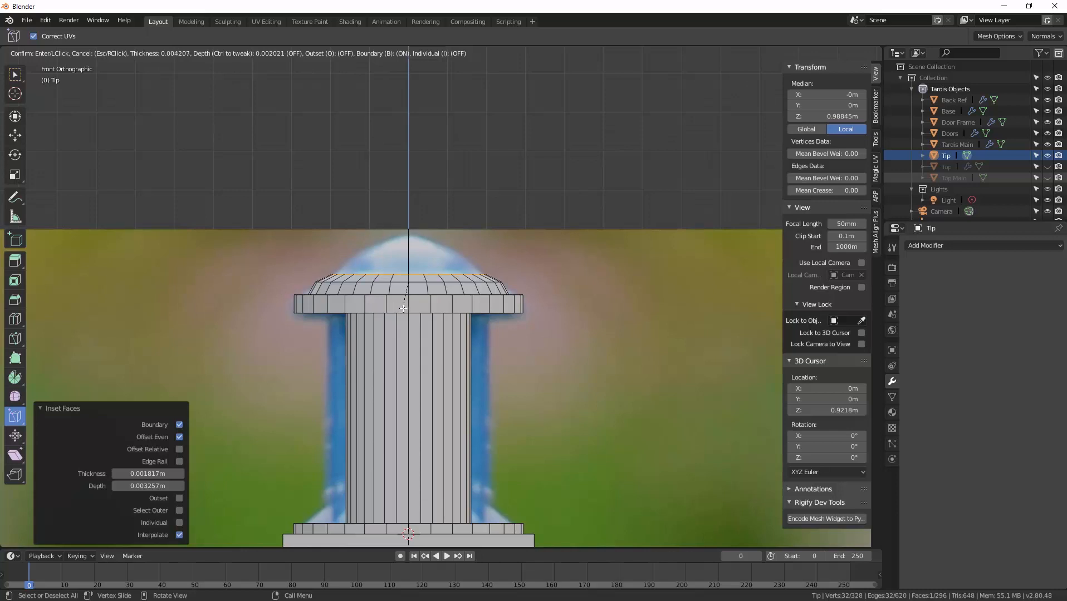
{"action": "left_click", "coordinate": [420, 305]}
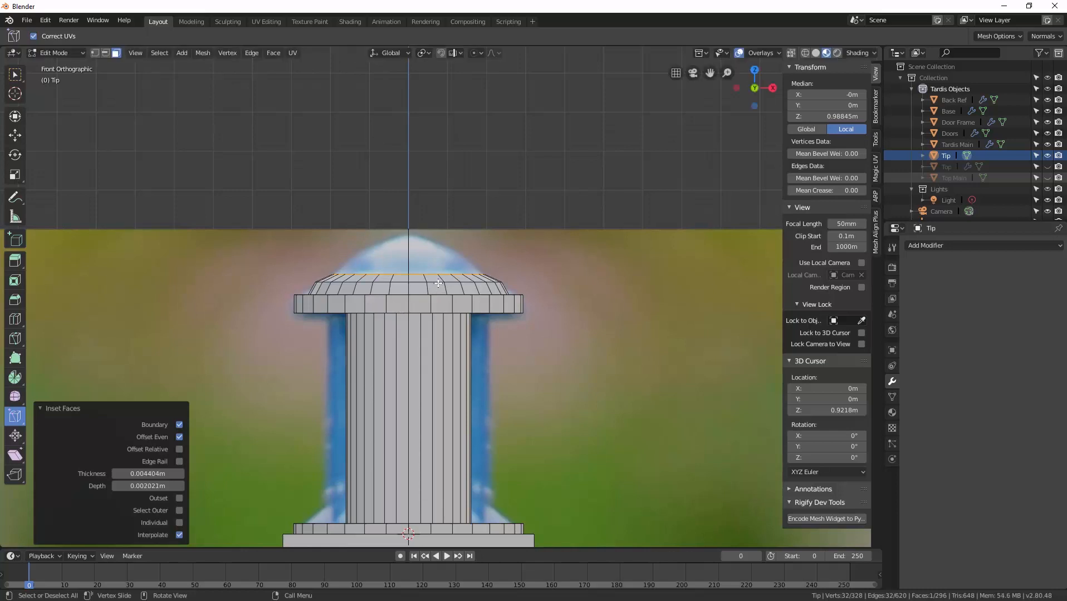
Step: Continue the dome with two raised insets: about 0.0035 m thick and 0.0035 m high, then 0.0054 m thick and 0.0037 m high
{"action": "key", "text": "i"}
{"action": "key", "text": "ctrl"}
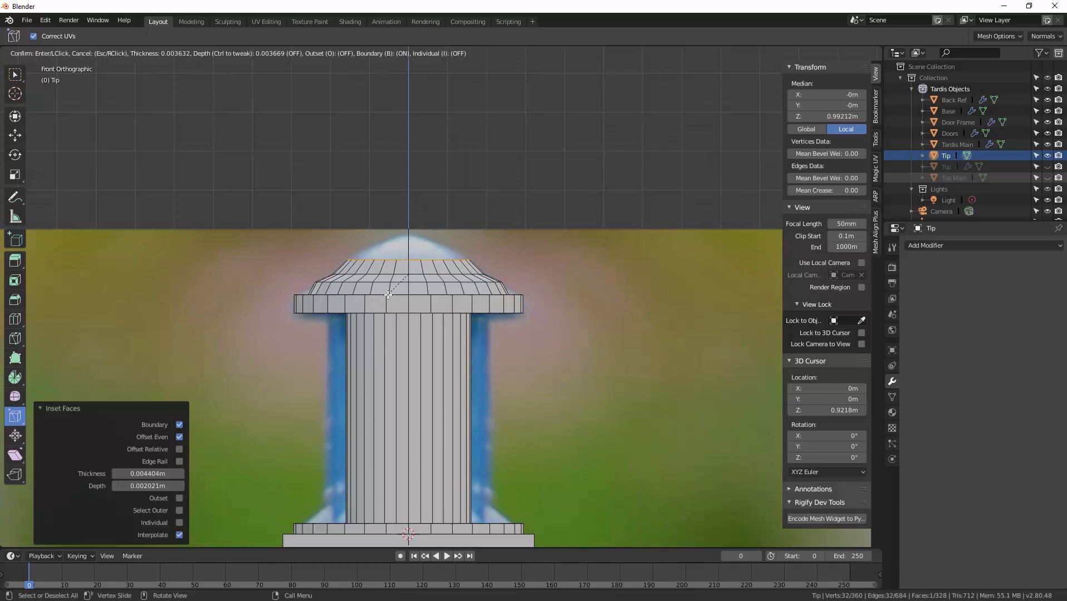
{"action": "key", "text": "ctrl"}
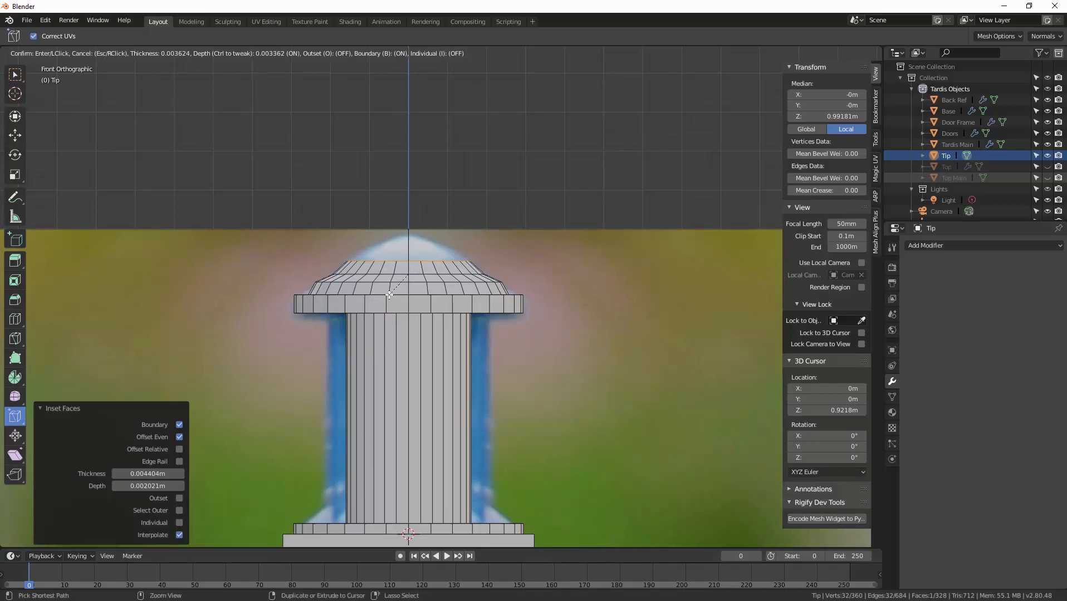
{"action": "left_click", "coordinate": [388, 295]}
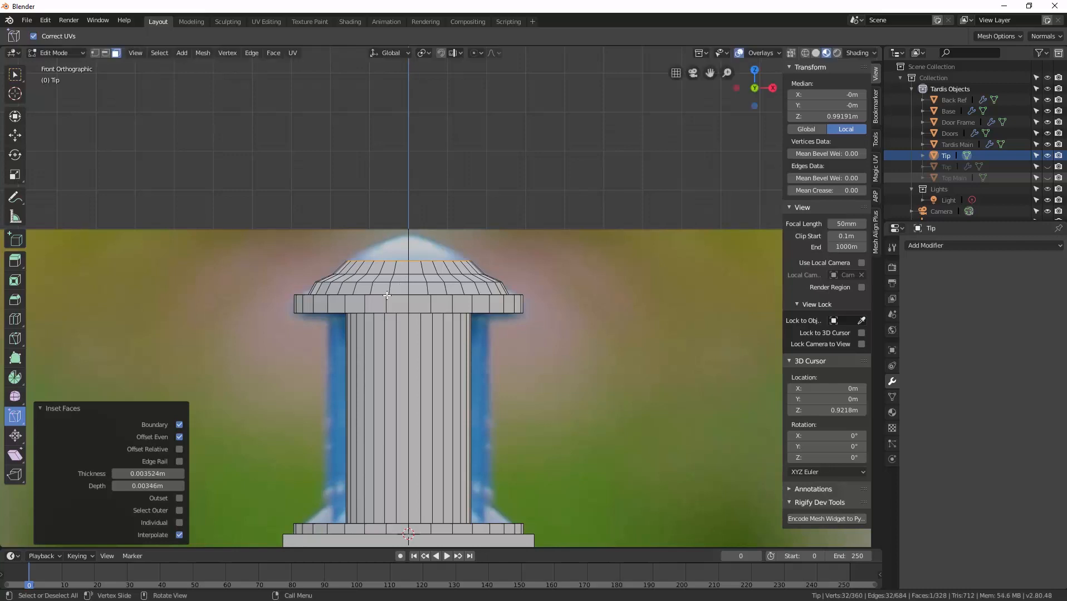
{"action": "key", "text": "i"}
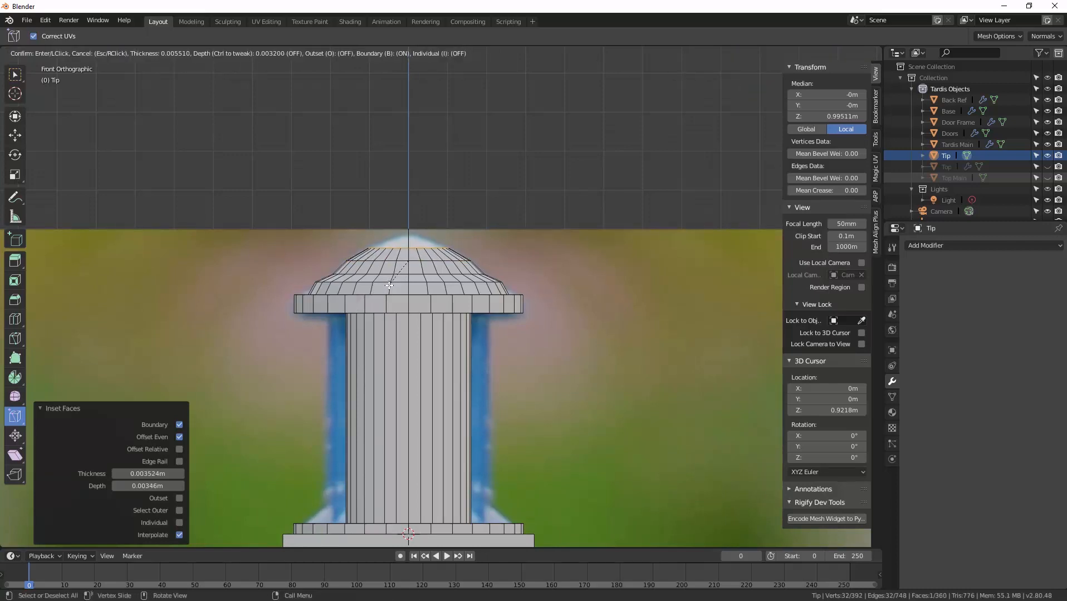
{"action": "key", "text": "ctrl"}
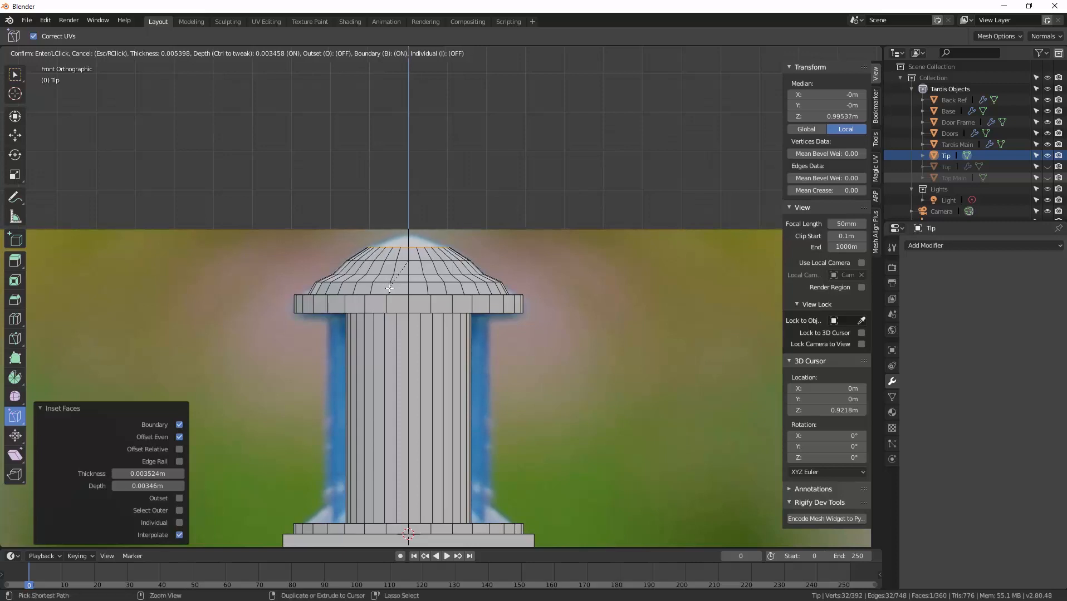
{"action": "left_click", "coordinate": [389, 288]}
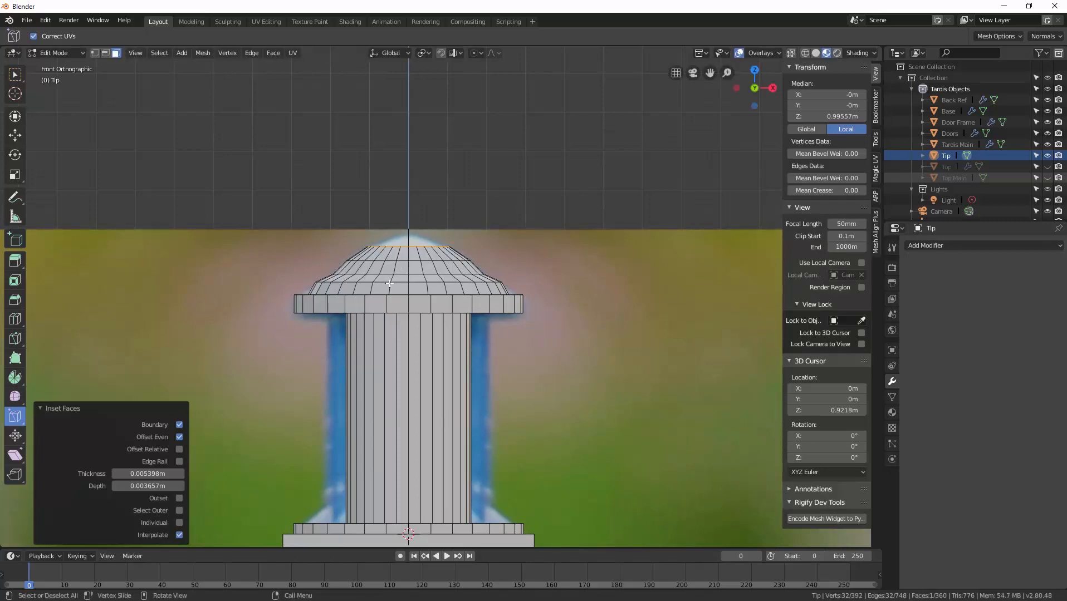
Step: Inset the dome's top face by about 0.0050 m and raise it about 0.0017 m along the reference curve
{"action": "key", "text": "i"}
{"action": "key", "text": "ctrl"}
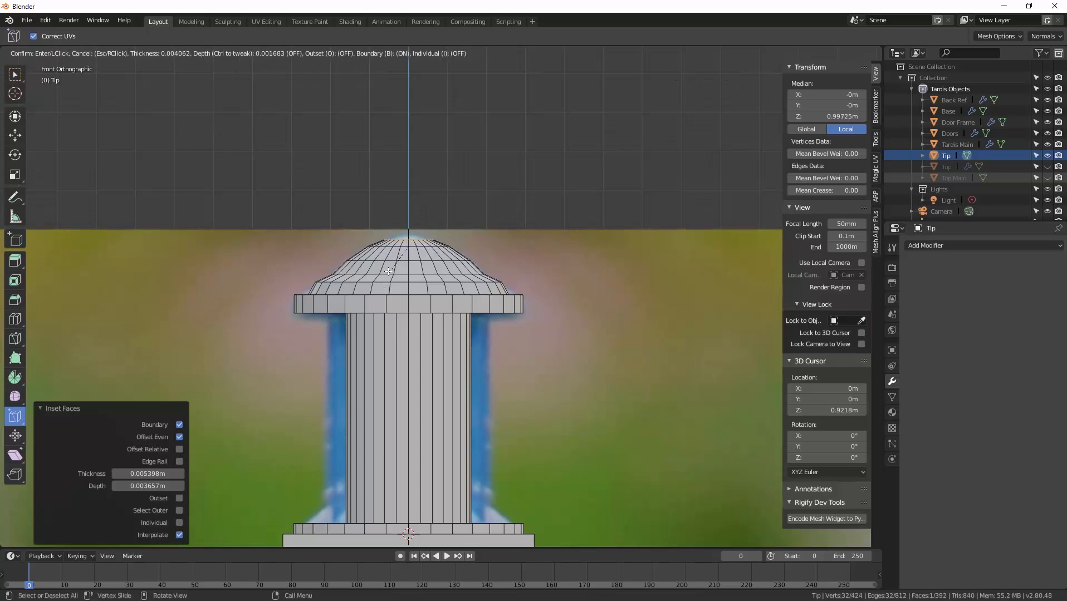
{"action": "left_click", "coordinate": [395, 271]}
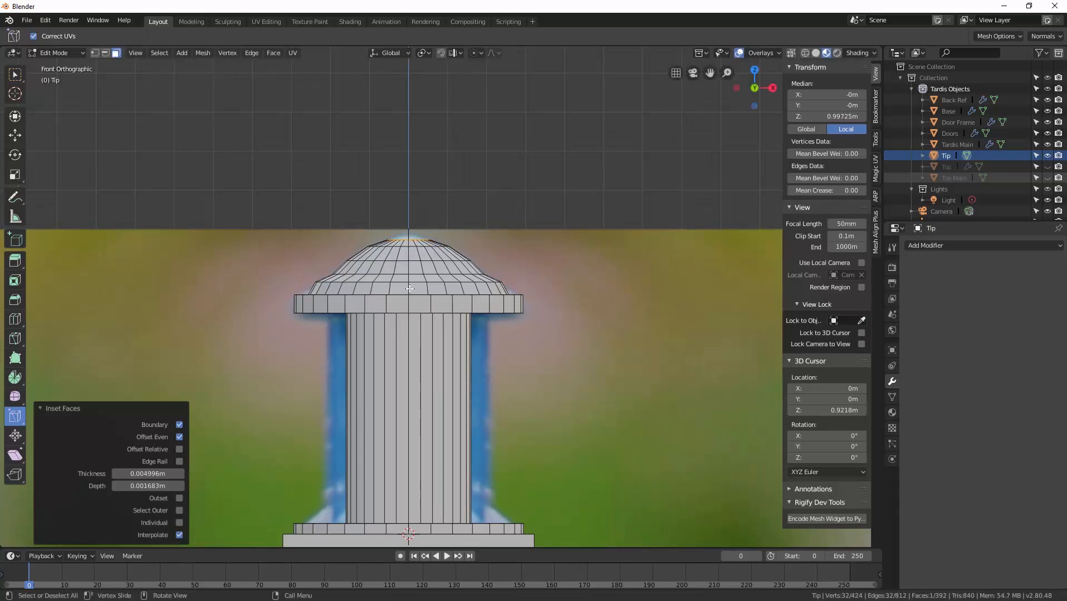
Step: Set the viewport's Clip Start to 0.001 m so the dome displays whole at close range
{"action": "middle_click_drag", "start_coordinate": [395, 271], "coordinate": [438, 333]}
{"action": "scroll", "coordinate": [415, 324], "scroll_direction": "down", "scroll_amount": 1}
{"action": "scroll", "coordinate": [414, 324], "scroll_direction": "down", "scroll_amount": 3}
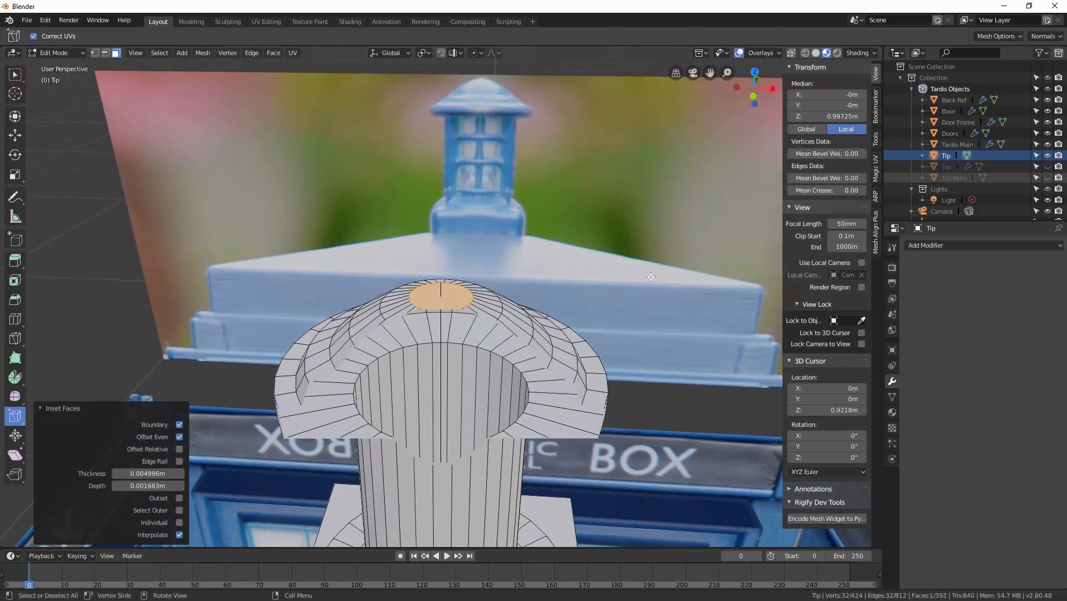
{"action": "left_click", "coordinate": [850, 236]}
{"action": "key", "text": "BackSpace"}
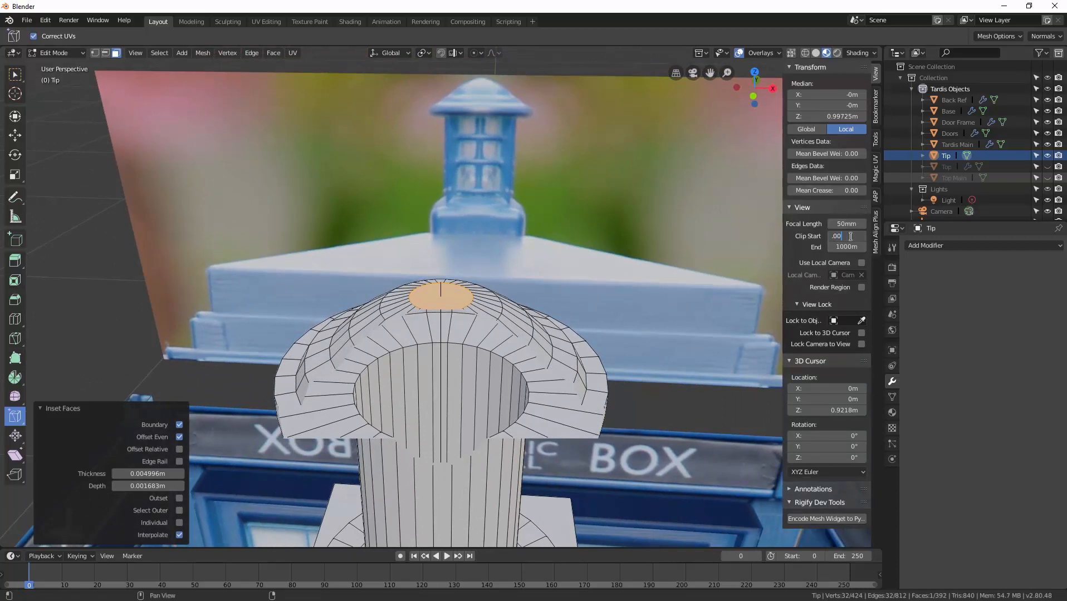
{"action": "type", "text": ".001"}
{"action": "key", "text": "Return"}
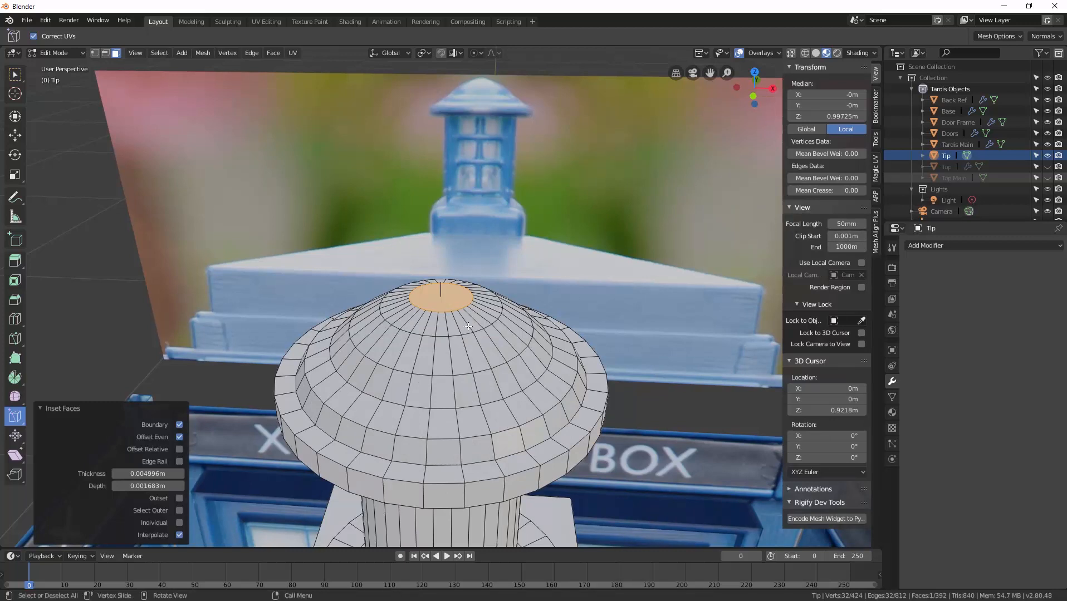
Step: Inset the dome's small top face by about 0.0032 m with a depth of about 0.0004 m to round off its peak
{"action": "scroll", "coordinate": [469, 327], "scroll_direction": "up", "scroll_amount": 5}
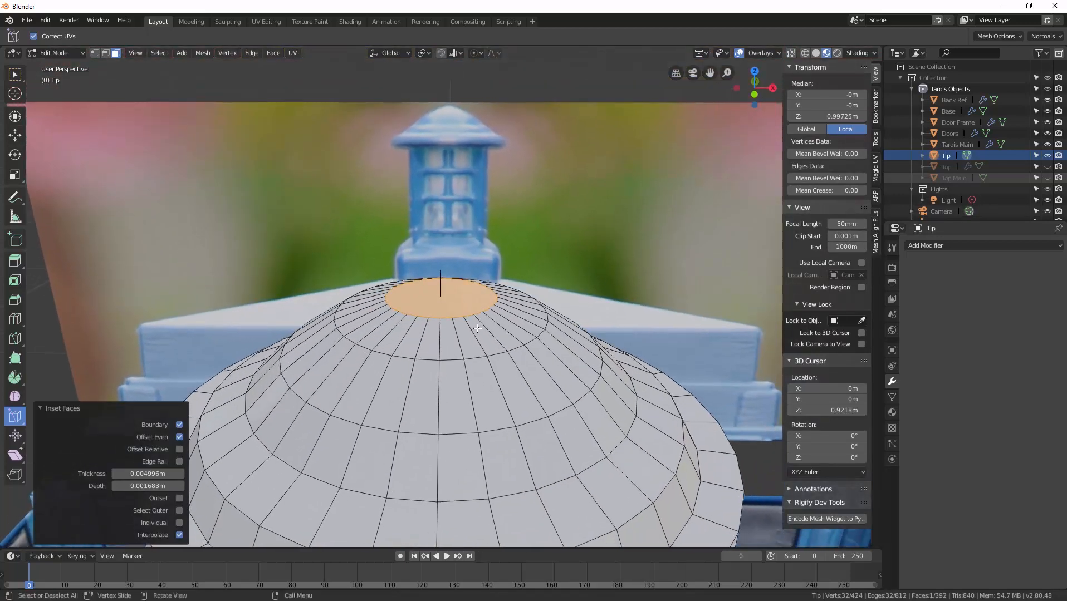
{"action": "key", "text": "i"}
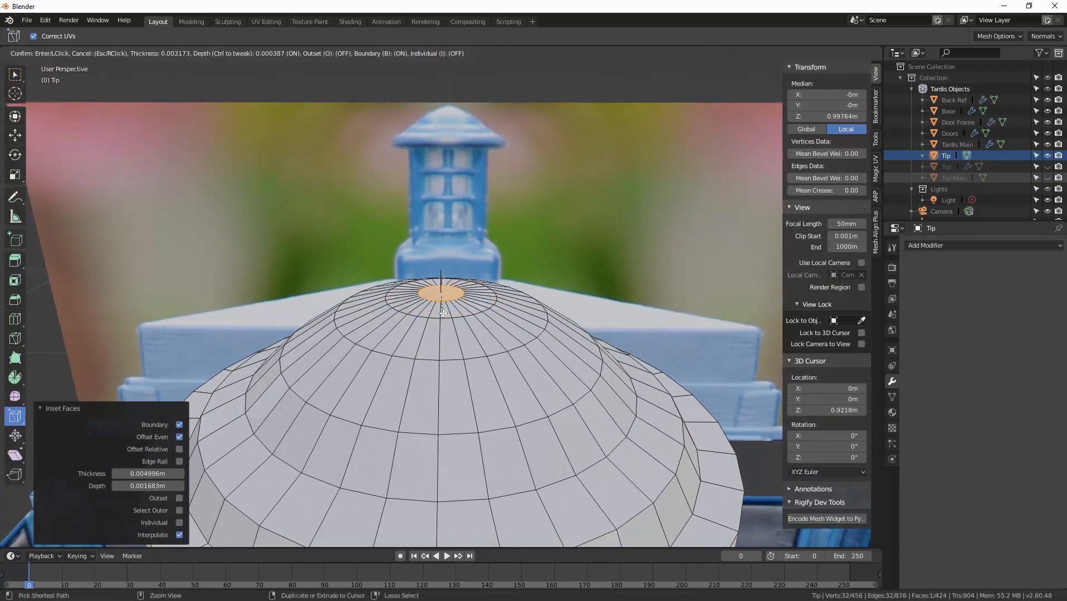
{"action": "left_click", "coordinate": [466, 340]}
{"action": "scroll", "coordinate": [465, 341], "scroll_direction": "down", "scroll_amount": 10}
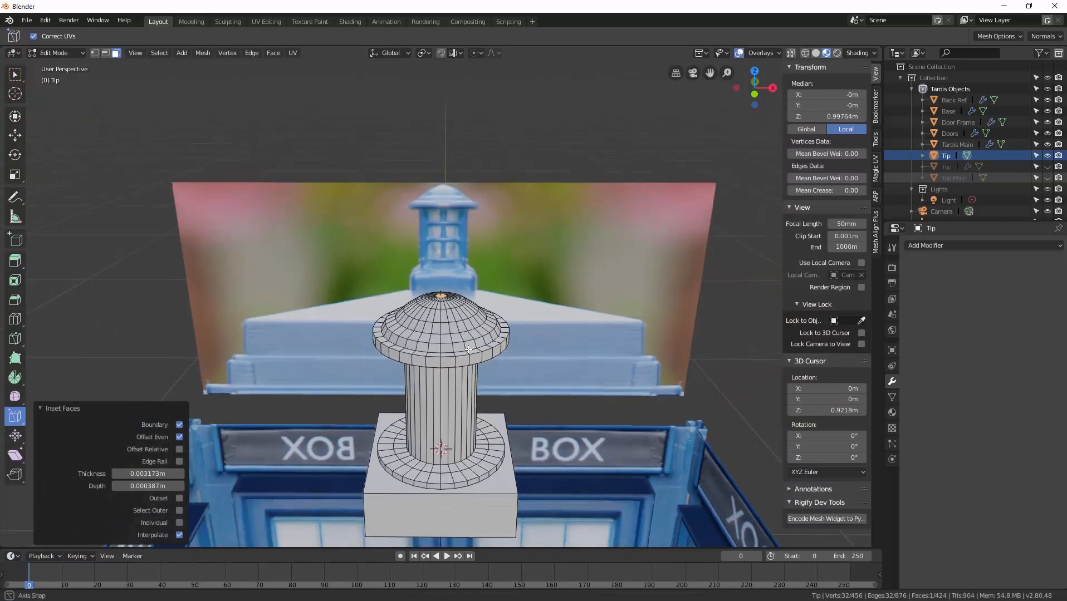
Step: Select the full ring of side faces around the column and check how many faces it contains
{"action": "middle_click_drag", "start_coordinate": [466, 338], "coordinate": [464, 337]}
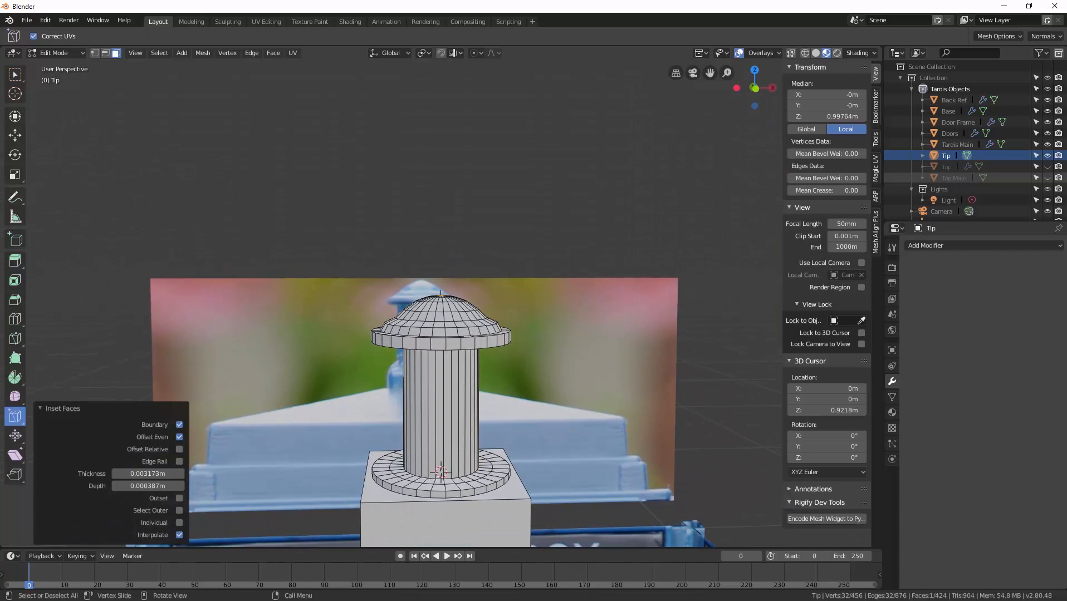
{"action": "left_click_drag", "start_coordinate": [0, 80], "coordinate": [0, 84]}
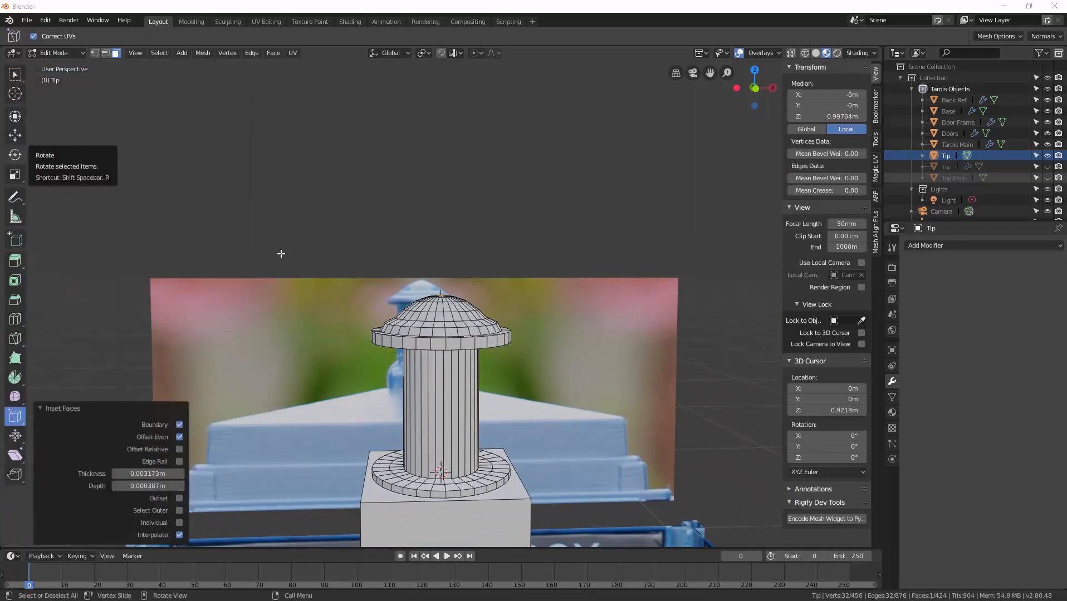
{"action": "middle_click_drag", "start_coordinate": [282, 254], "coordinate": [479, 368]}
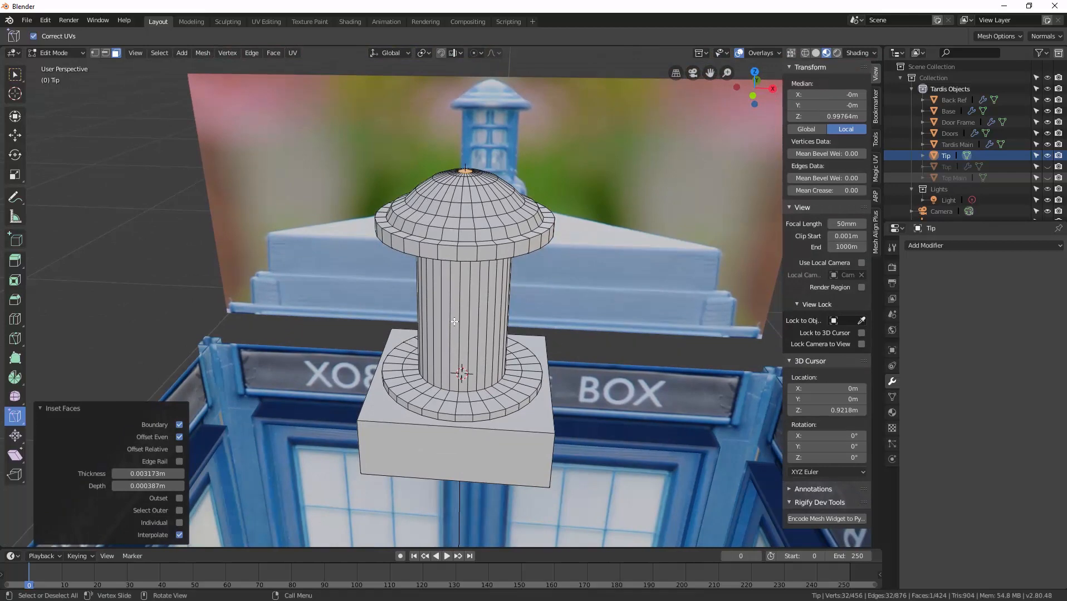
{"action": "left_click", "coordinate": [129, 289]}
{"action": "middle_click_drag", "start_coordinate": [432, 305], "coordinate": [435, 296]}
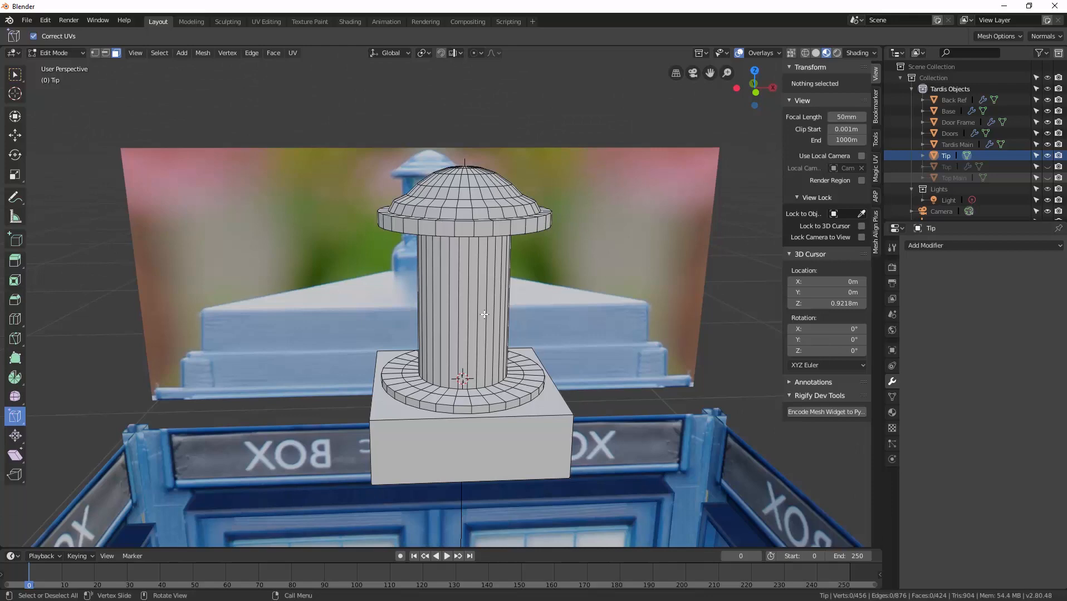
{"action": "left_click", "coordinate": [445, 366]}
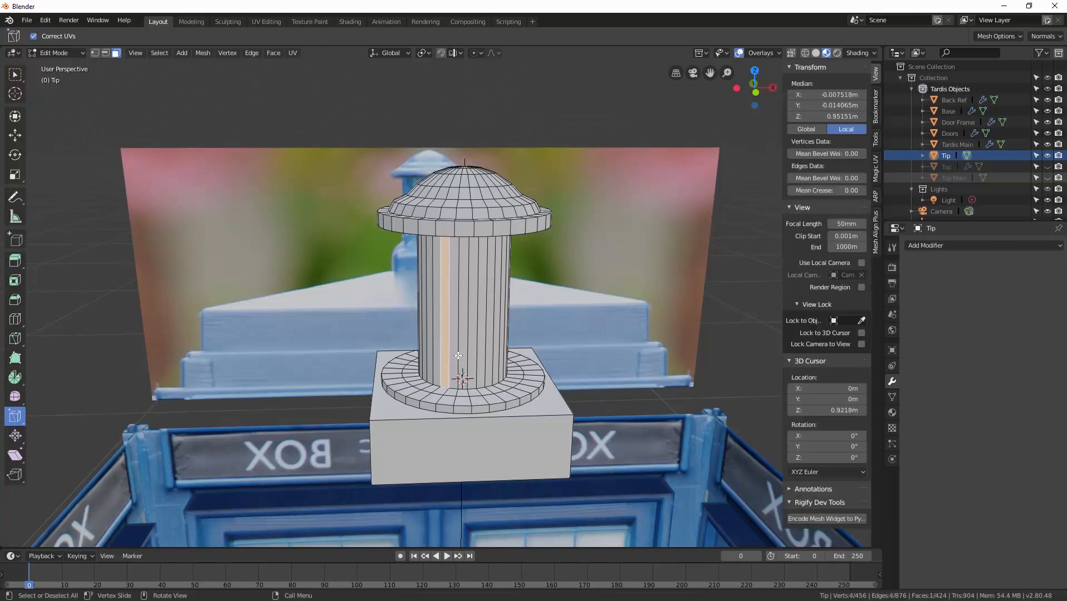
{"action": "mouse_move", "coordinate": [458, 356]}
{"action": "middle_mouse_down"}
{"action": "mouse_move", "coordinate": [468, 357]}
{"action": "mouse_move", "coordinate": [442, 353]}
{"action": "middle_mouse_up"}
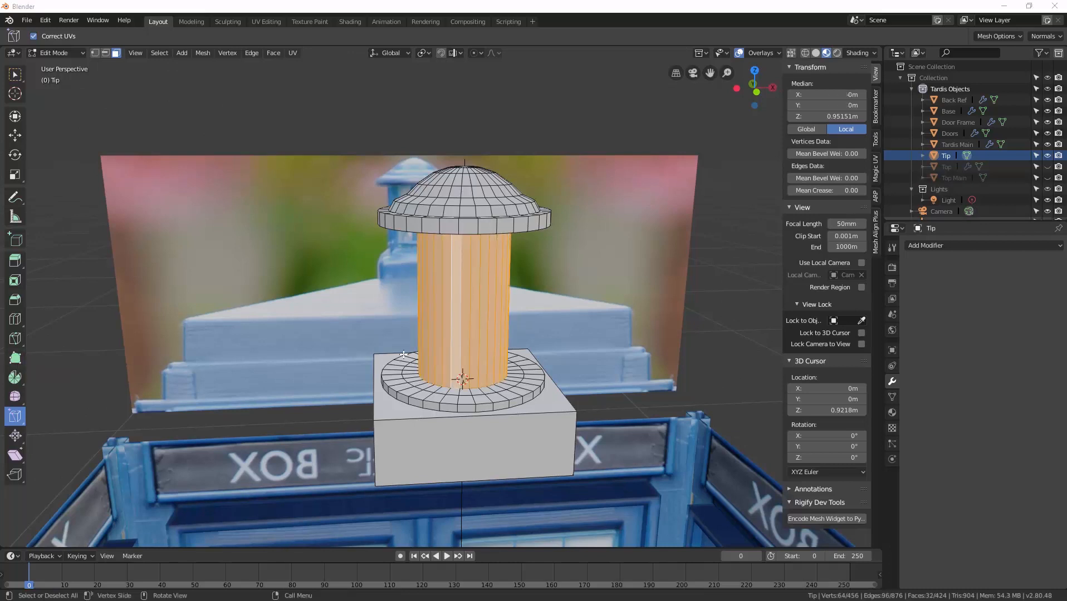
{"action": "middle_click_drag", "start_coordinate": [404, 355], "coordinate": [461, 351]}
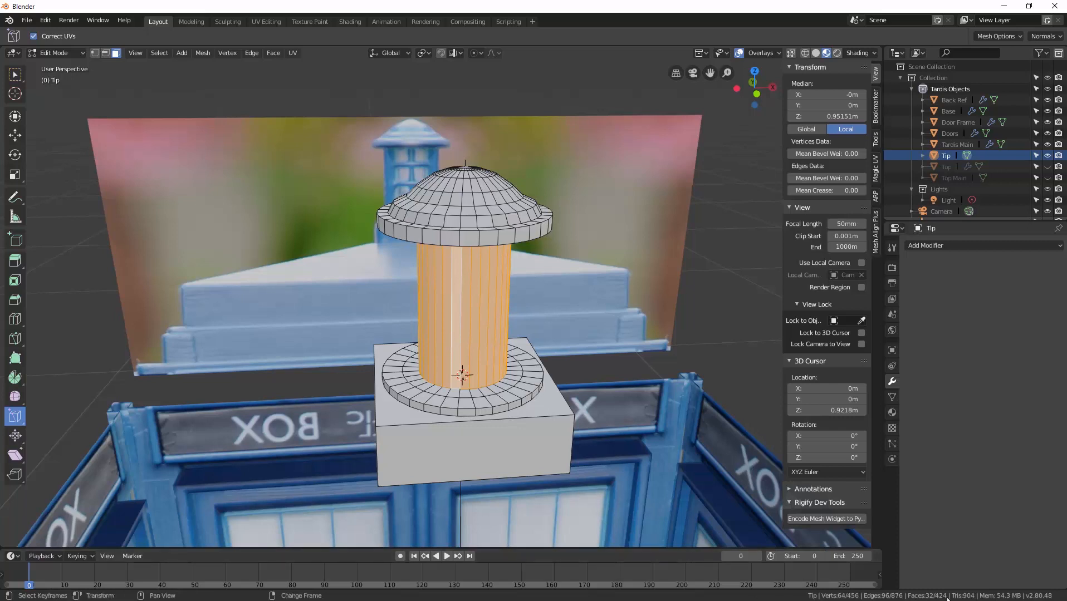
Step: Try to select one column face and its mirrored counterpart using box selection in a wireframe top view
{"action": "left_click", "coordinate": [441, 345]}
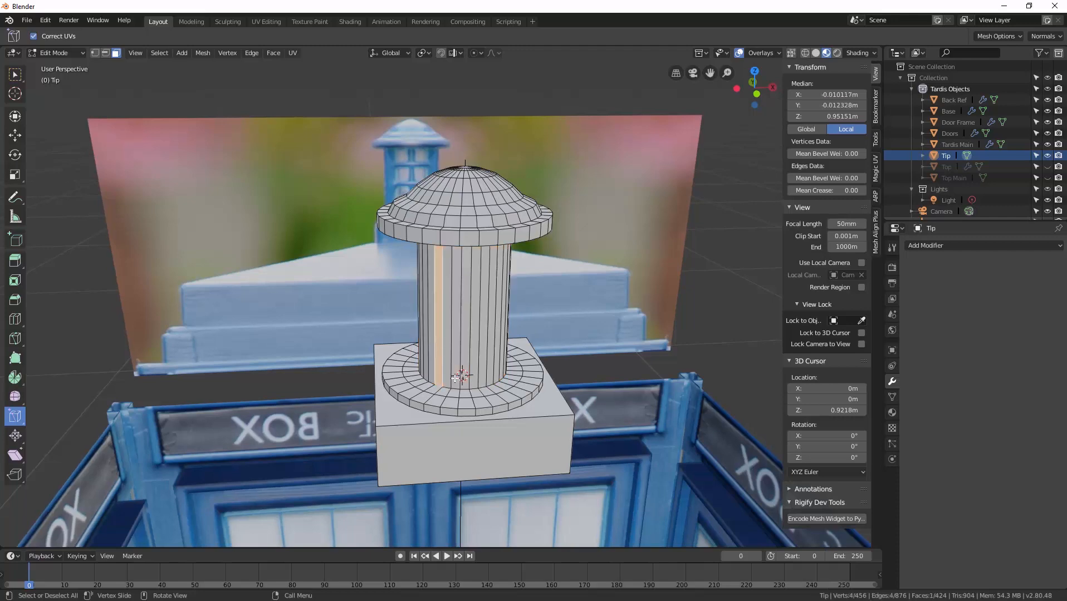
{"action": "middle_click_drag", "start_coordinate": [455, 378], "coordinate": [445, 405]}
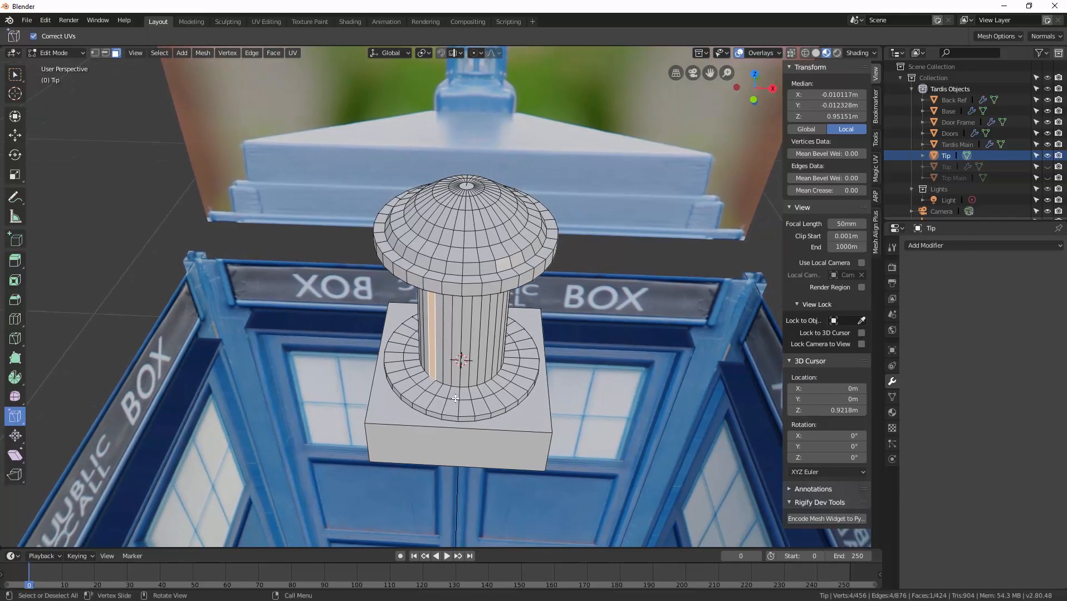
{"action": "key", "text": "z"}
{"action": "left_click", "coordinate": [372, 402]}
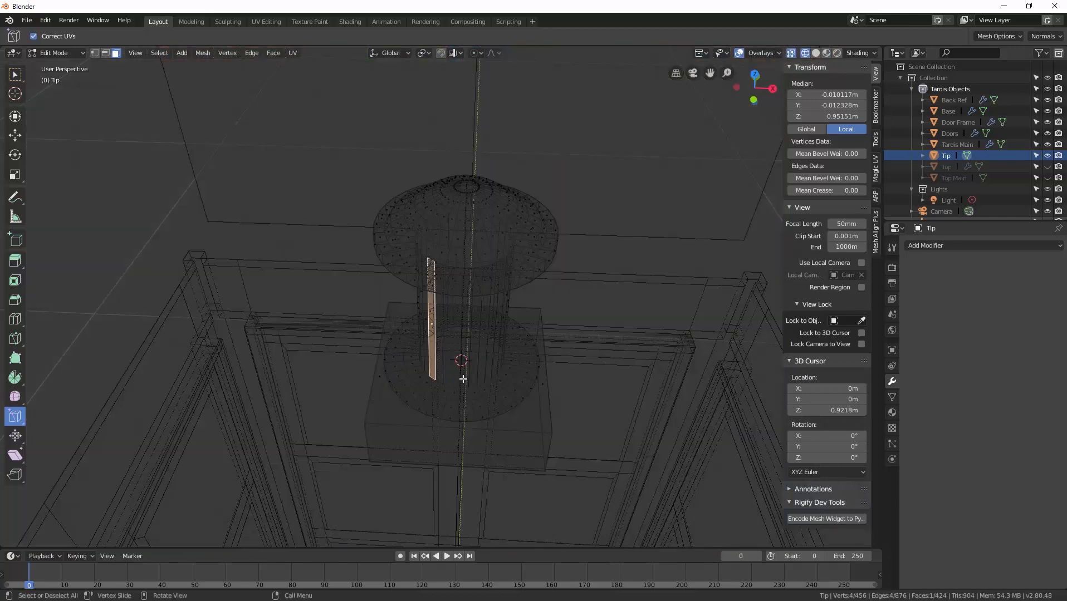
{"action": "key", "text": "KP_1"}
{"action": "key", "text": "KP_7"}
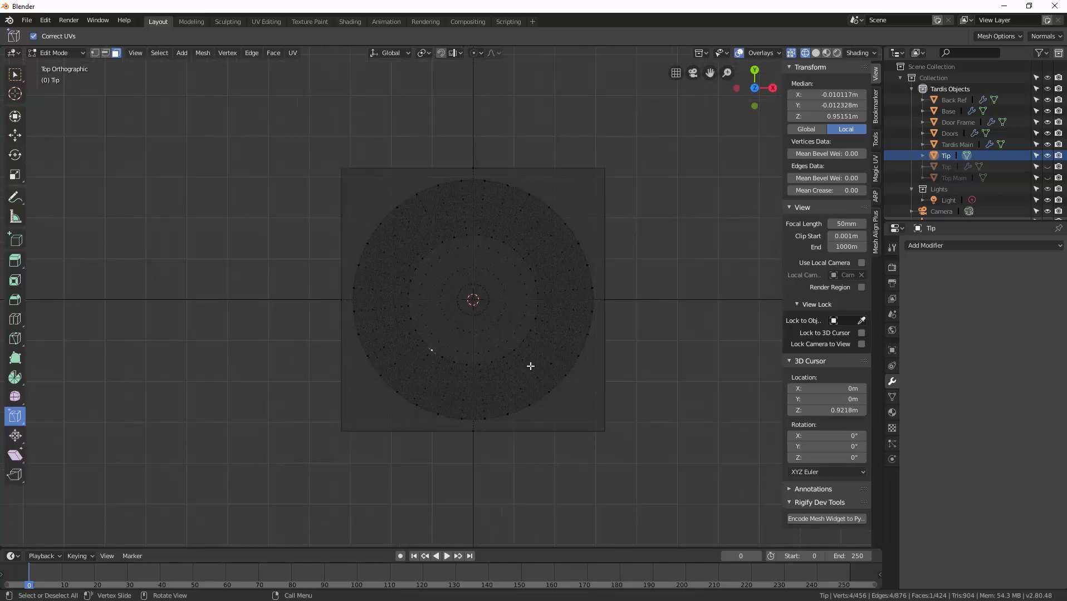
{"action": "key", "text": "b"}
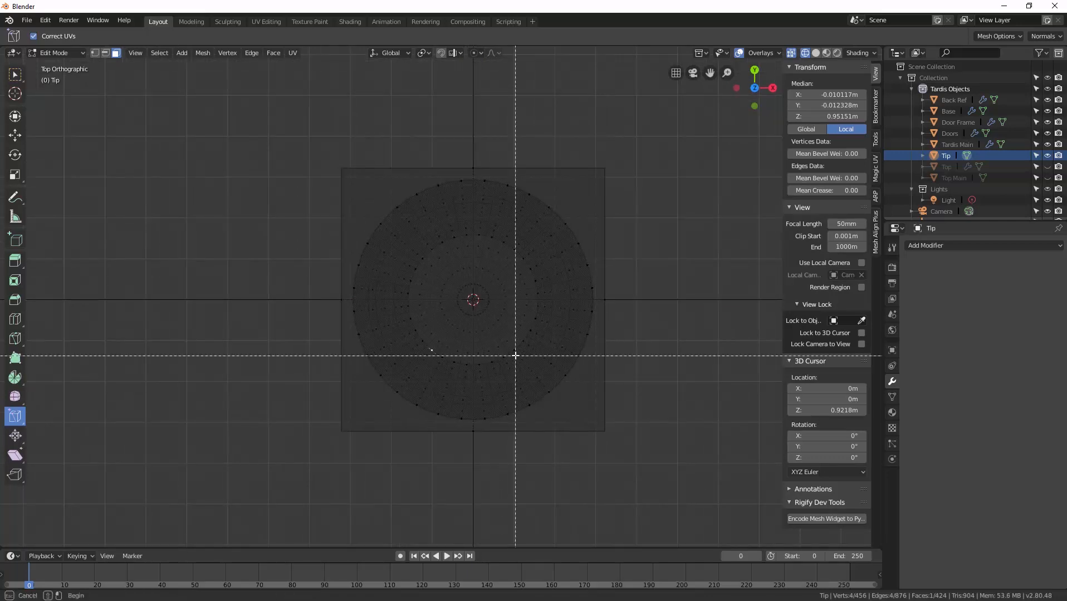
{"action": "left_click_drag", "start_coordinate": [505, 342], "coordinate": [532, 376]}
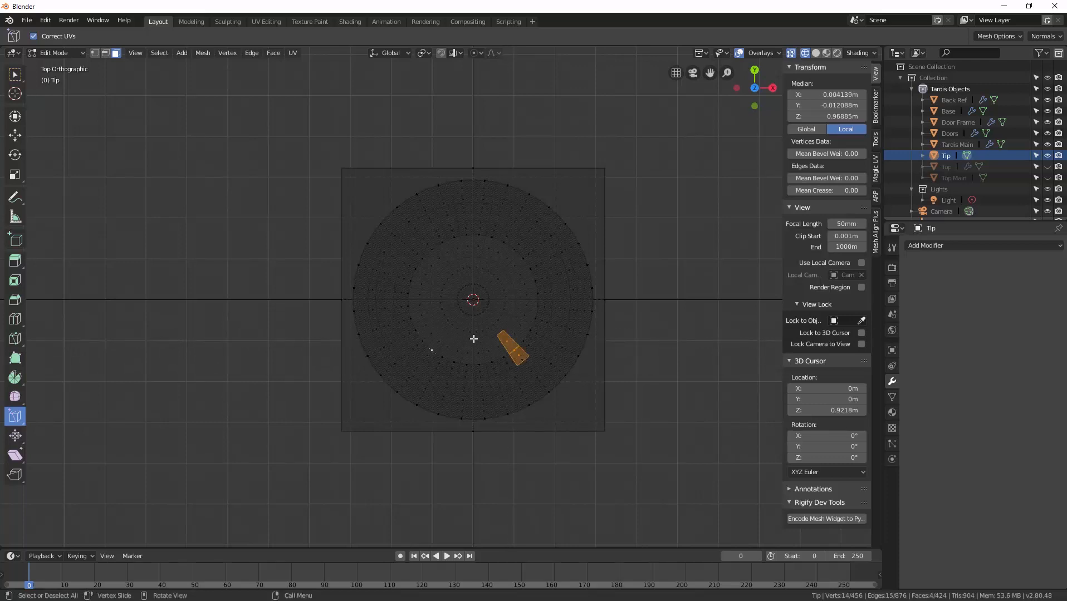
Step: Try to add the matching faces on the other sides of the column to the selection in wireframe
{"action": "middle_click_drag", "start_coordinate": [469, 364], "coordinate": [502, 367]}
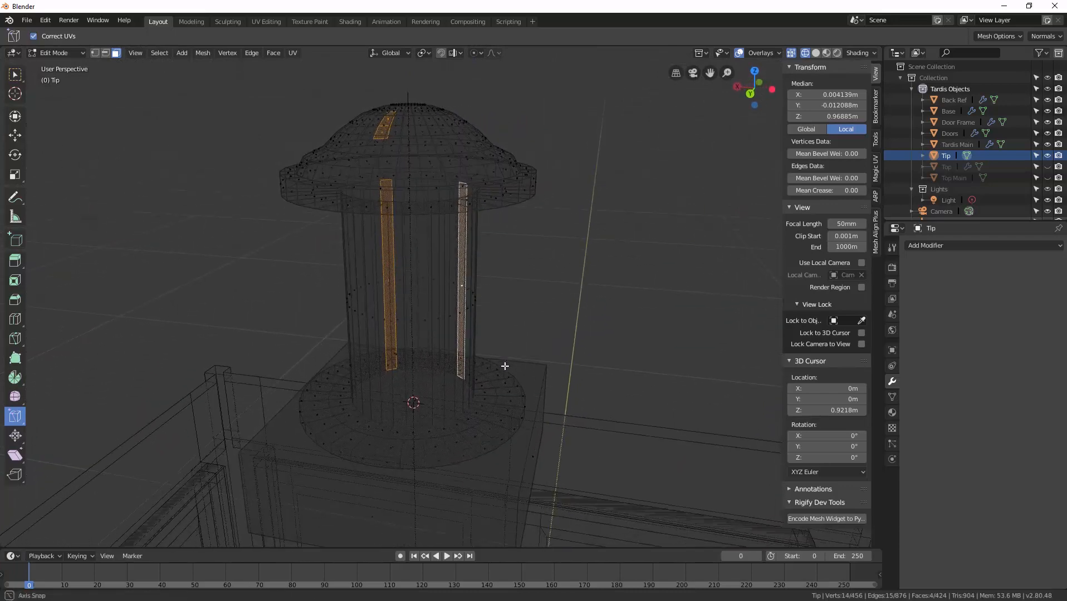
{"action": "middle_click_drag", "start_coordinate": [415, 441], "coordinate": [455, 399]}
{"action": "left_click", "coordinate": [456, 251], "text": "shift"}
{"action": "middle_click_drag", "start_coordinate": [456, 250], "coordinate": [498, 351]}
{"action": "left_click", "coordinate": [401, 337], "text": "shift"}
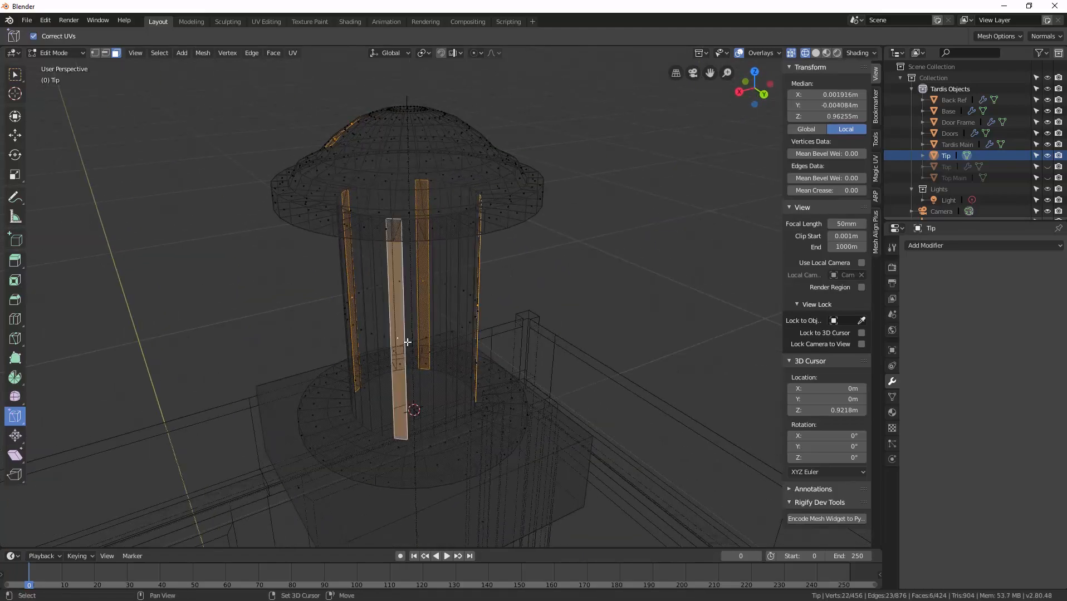
{"action": "middle_click_drag", "start_coordinate": [405, 338], "coordinate": [374, 351]}
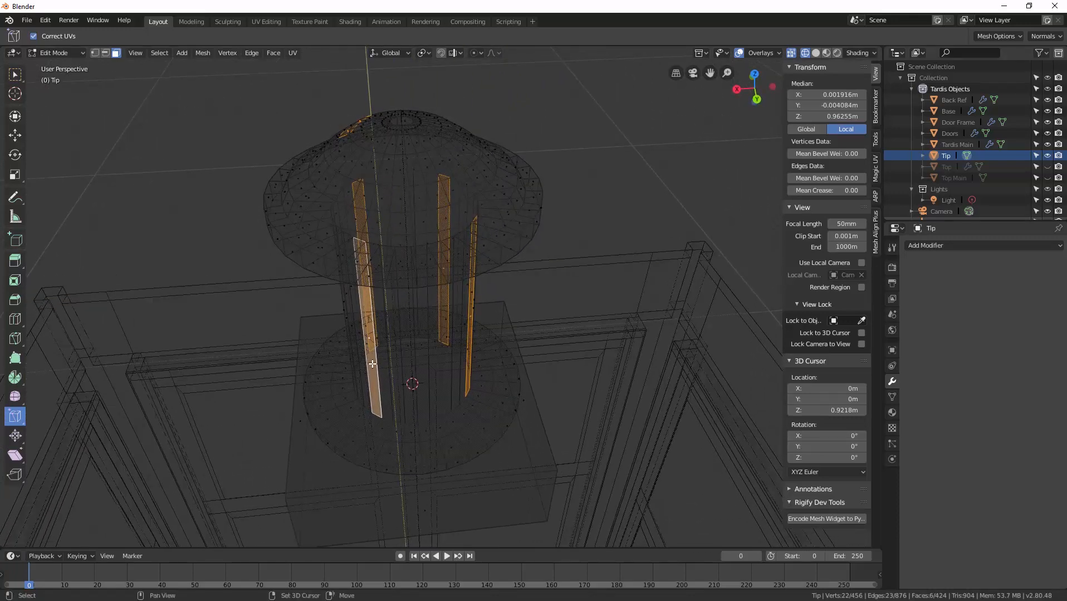
{"action": "left_click", "coordinate": [362, 361], "text": "shift"}
{"action": "mouse_move", "coordinate": [383, 370]}
{"action": "middle_mouse_down"}
{"action": "mouse_move", "coordinate": [395, 370]}
{"action": "mouse_move", "coordinate": [382, 350]}
{"action": "mouse_move", "coordinate": [391, 352]}
{"action": "middle_mouse_up"}
{"action": "left_click", "coordinate": [382, 350], "text": "shift"}
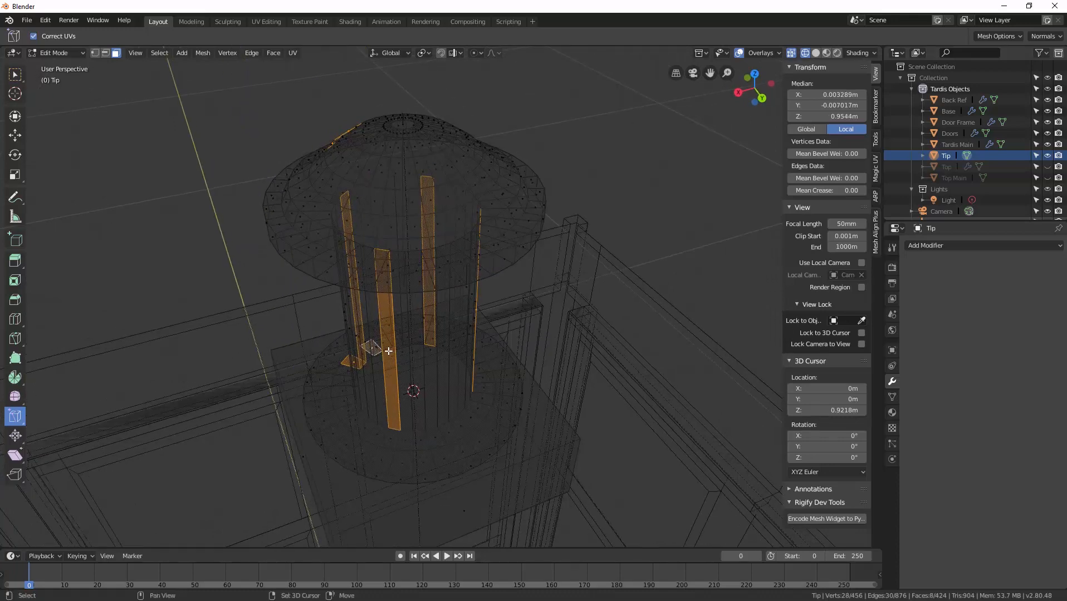
{"action": "left_click", "coordinate": [377, 351], "text": "shift"}
{"action": "left_click", "coordinate": [377, 349], "text": "shift"}
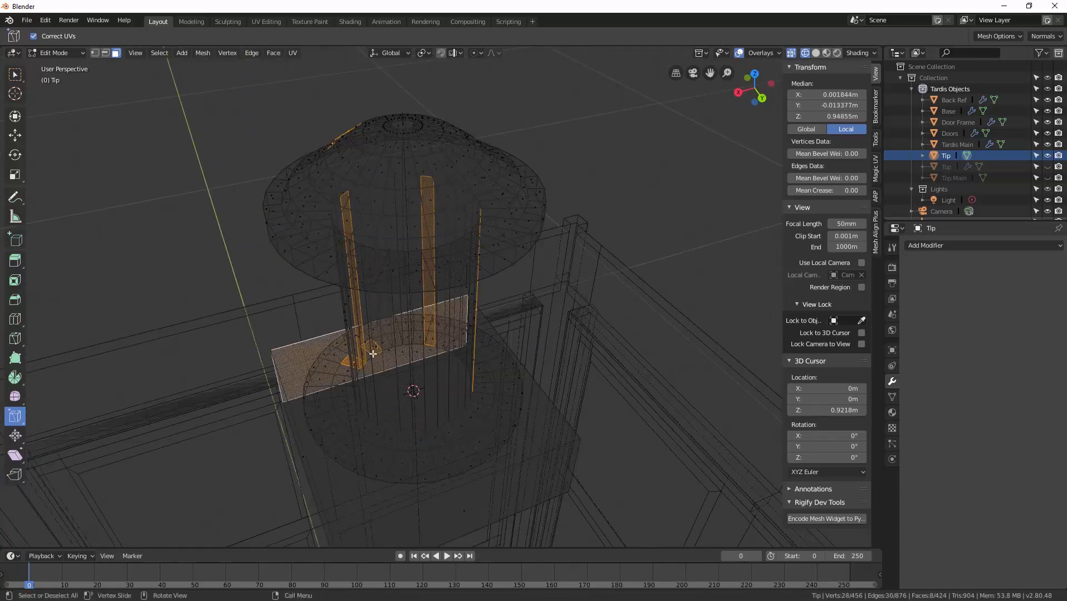
Step: Return to LookDev shading and replace the selection with four evenly spaced pairs of adjacent column faces
{"action": "middle_click_drag", "start_coordinate": [373, 354], "coordinate": [357, 370]}
{"action": "key", "text": "z"}
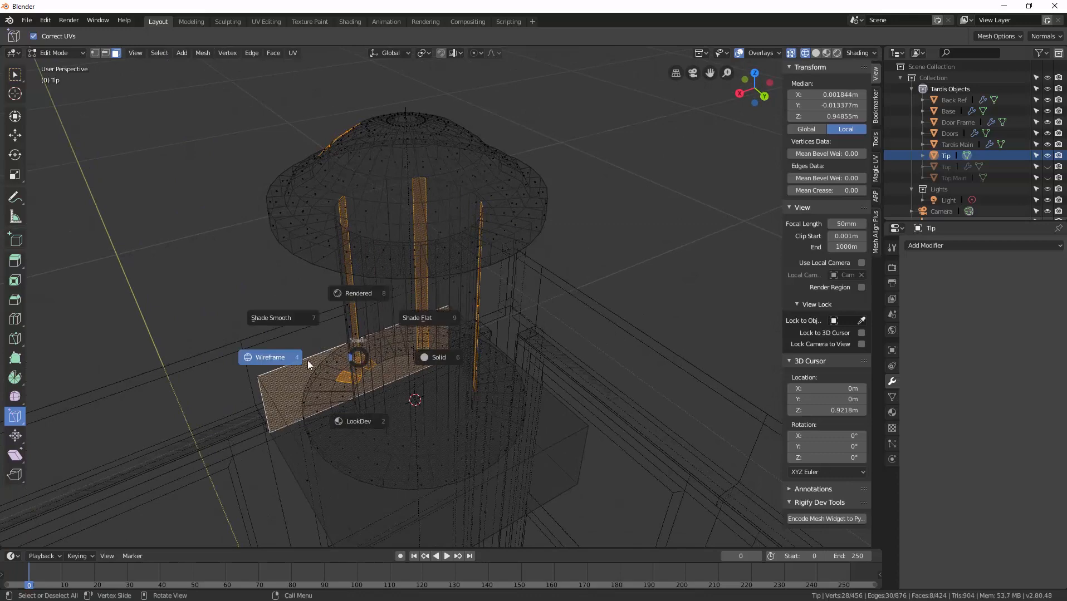
{"action": "left_click", "coordinate": [359, 422]}
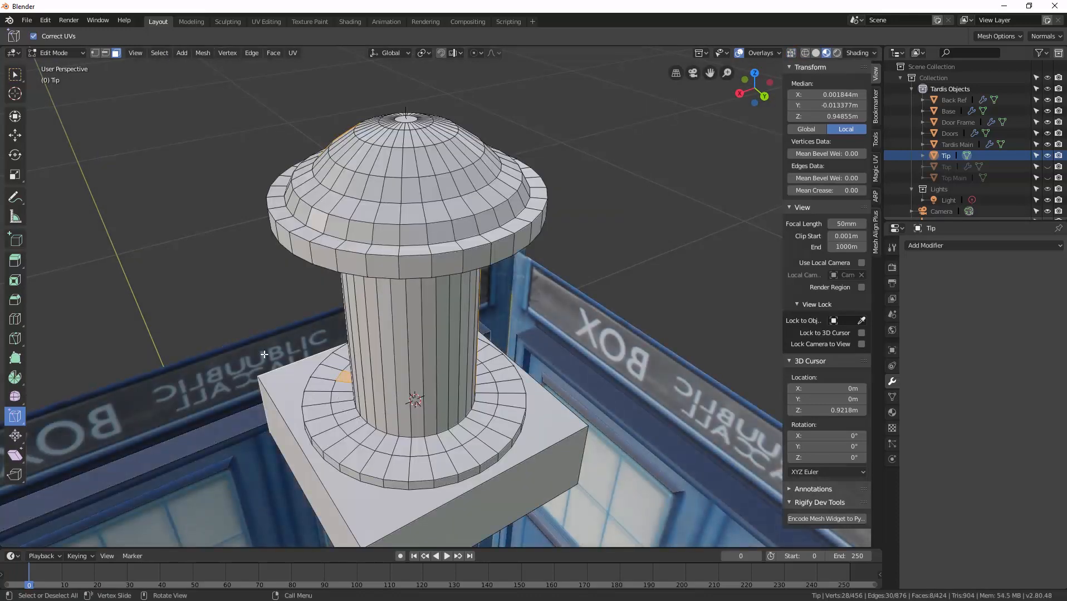
{"action": "key", "text": "a"}
{"action": "key", "text": "alt+a"}
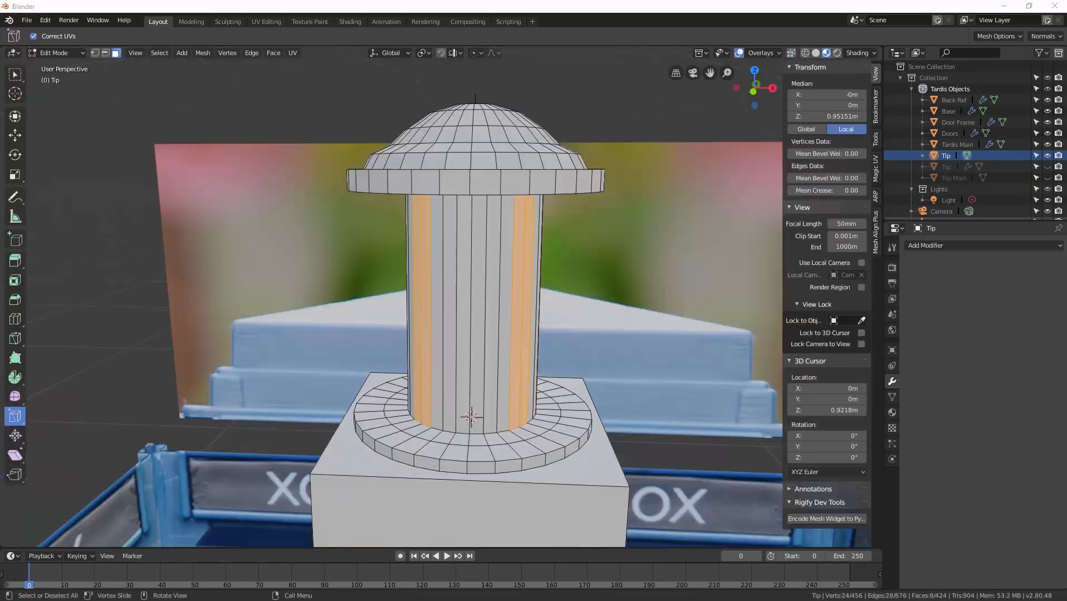
{"action": "middle_click_drag", "start_coordinate": [413, 395], "coordinate": [462, 338]}
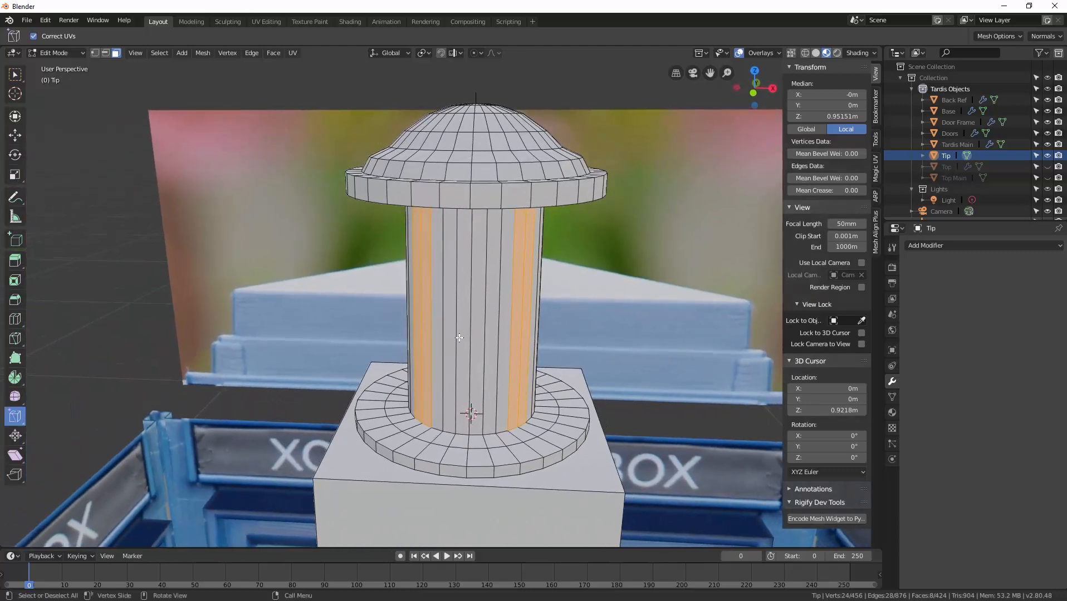
{"action": "key", "text": "e"}
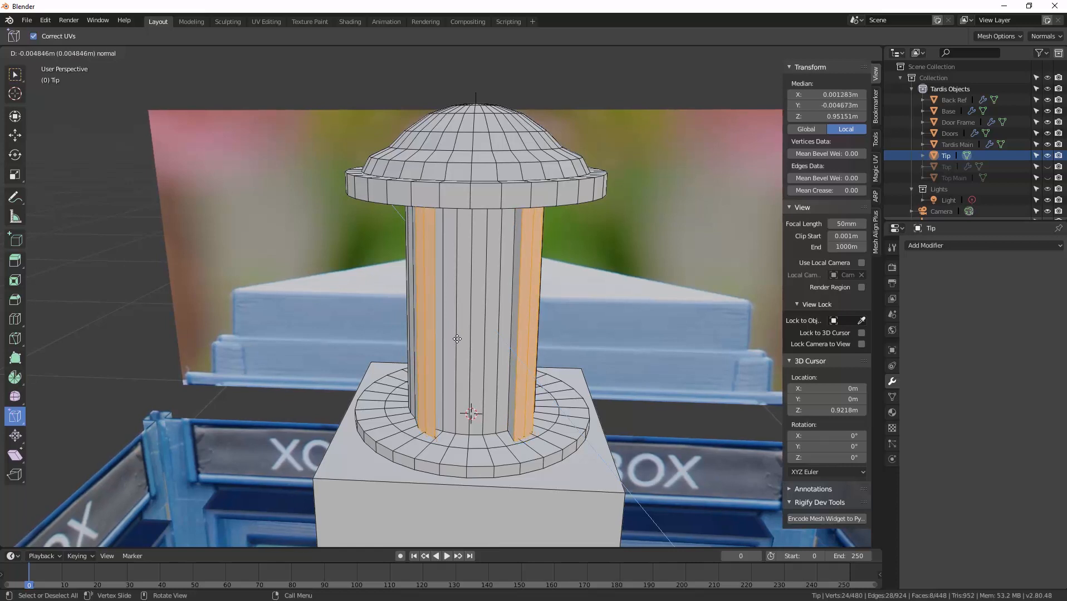
{"action": "right_click", "coordinate": [457, 339]}
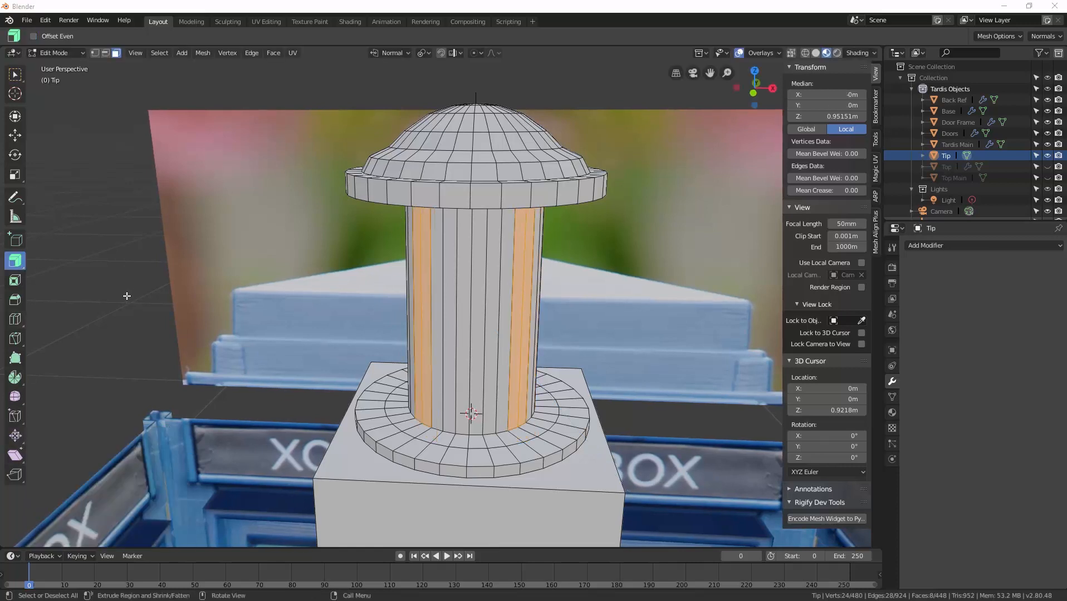
Step: Extrude the four selected face pairs outward along their normals by about 0.0095 m to form vertical ribs
{"action": "left_click", "coordinate": [25, 264]}
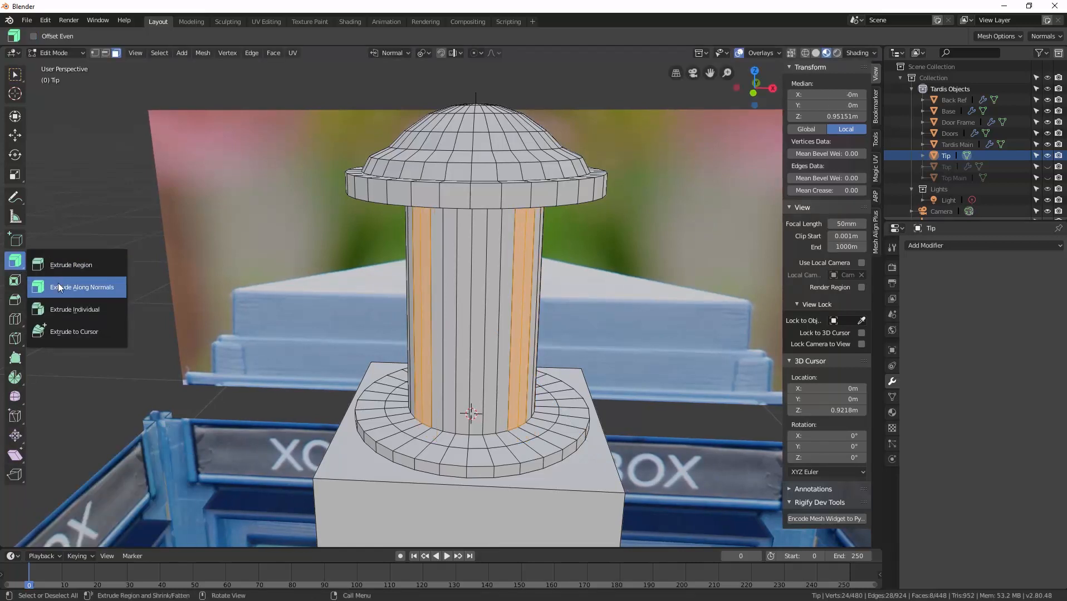
{"action": "left_click", "coordinate": [59, 287]}
{"action": "left_click_drag", "start_coordinate": [405, 377], "coordinate": [391, 389]}
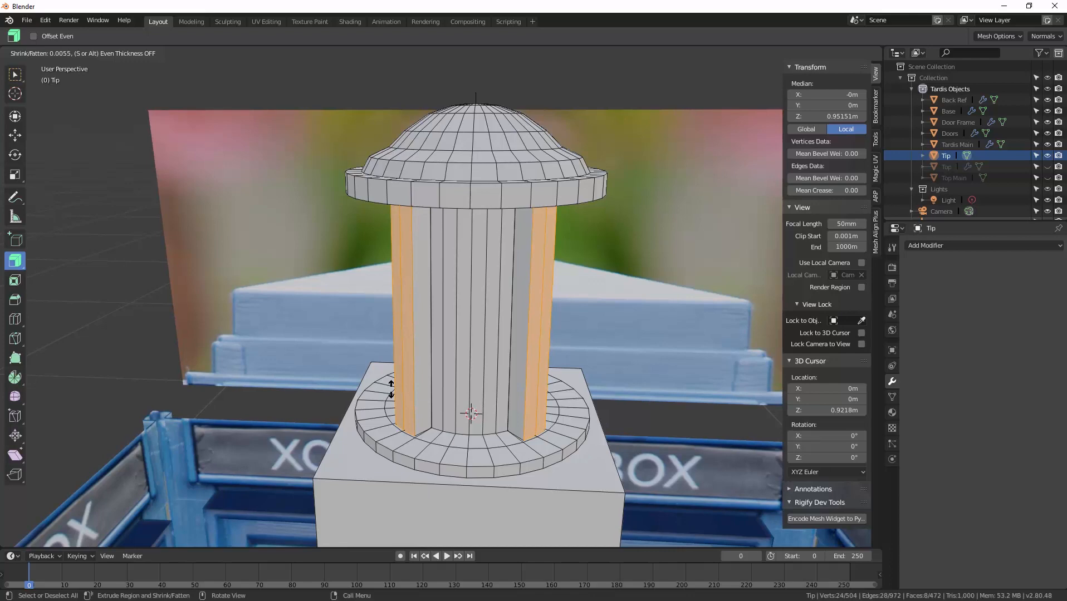
{"action": "left_click_drag", "start_coordinate": [392, 389], "coordinate": [392, 389]}
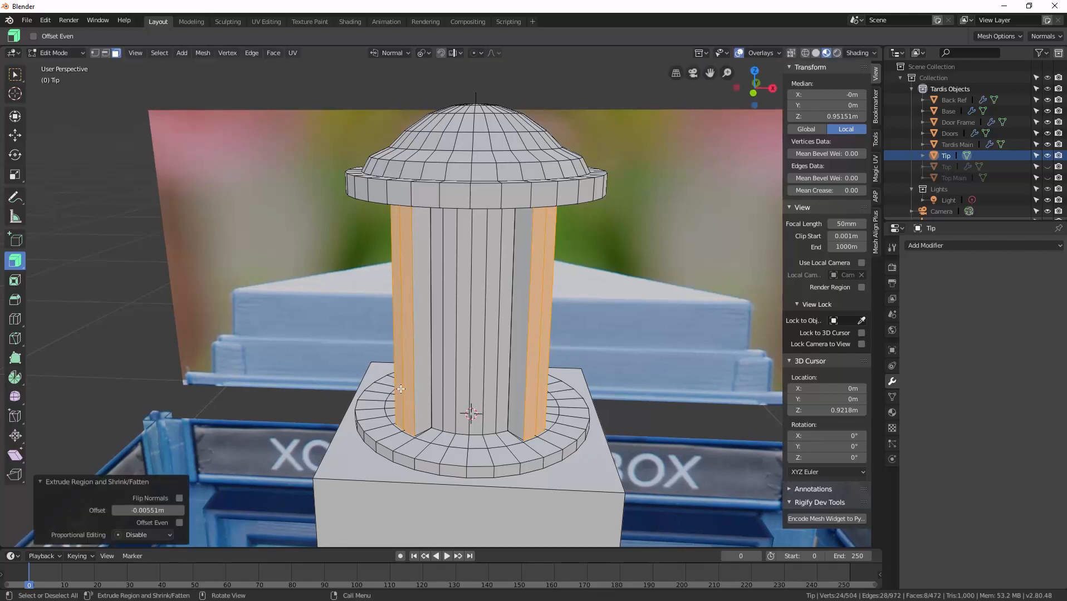
{"action": "mouse_move", "coordinate": [391, 389]}
{"action": "middle_mouse_down"}
{"action": "mouse_move", "coordinate": [529, 362]}
{"action": "mouse_move", "coordinate": [534, 373]}
{"action": "mouse_move", "coordinate": [402, 386]}
{"action": "middle_mouse_up"}
{"action": "mouse_move", "coordinate": [153, 513]}
{"action": "left_mouse_down"}
{"action": "mouse_move", "coordinate": [184, 512]}
{"action": "mouse_move", "coordinate": [148, 513]}
{"action": "left_mouse_up"}
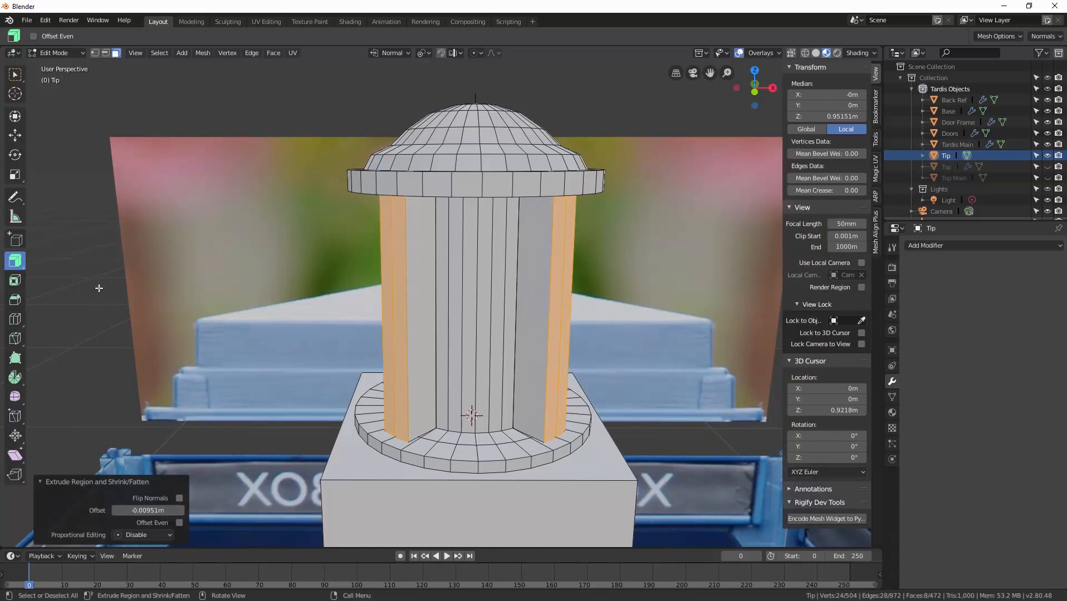
Step: Bevel the eight outer vertical edges of the four column ribs with one segment and a width of about 0.0024 m
{"action": "key", "text": "2"}
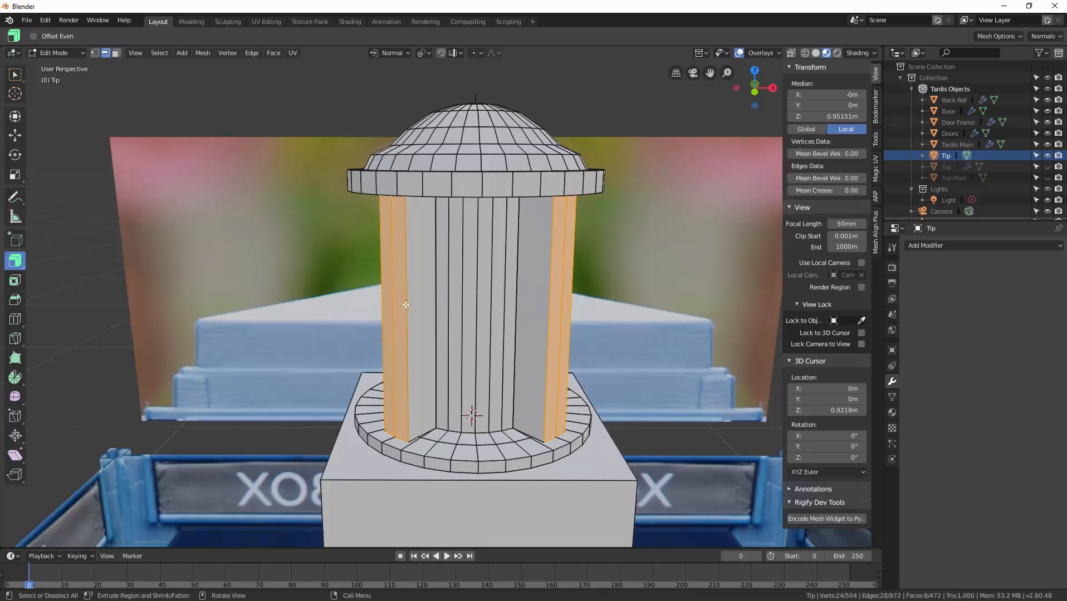
{"action": "left_click", "coordinate": [406, 306]}
{"action": "left_click", "coordinate": [382, 308], "text": "shift"}
{"action": "left_click", "coordinate": [547, 338], "text": "shift"}
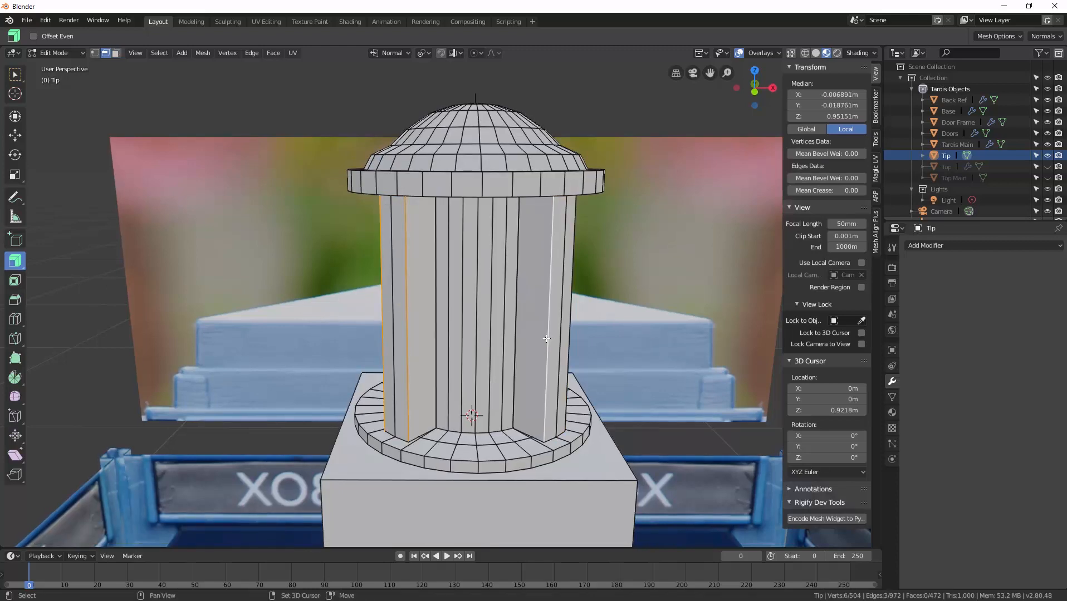
{"action": "middle_click_drag", "start_coordinate": [546, 338], "coordinate": [492, 336]}
{"action": "left_click", "coordinate": [451, 337], "text": "shift"}
{"action": "left_click", "coordinate": [362, 339], "text": "shift"}
{"action": "middle_click_drag", "start_coordinate": [362, 340], "coordinate": [367, 312]}
{"action": "left_click", "coordinate": [391, 340], "text": "shift"}
{"action": "left_click", "coordinate": [468, 331], "text": "shift"}
{"action": "left_click", "coordinate": [431, 327], "text": "shift"}
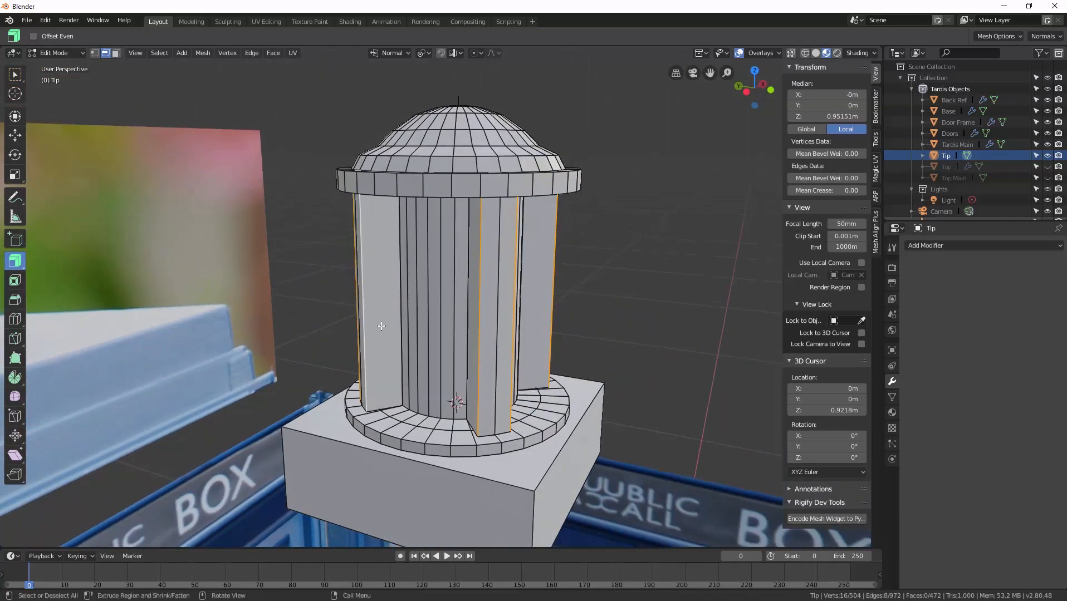
{"action": "key", "text": "ctrl+b"}
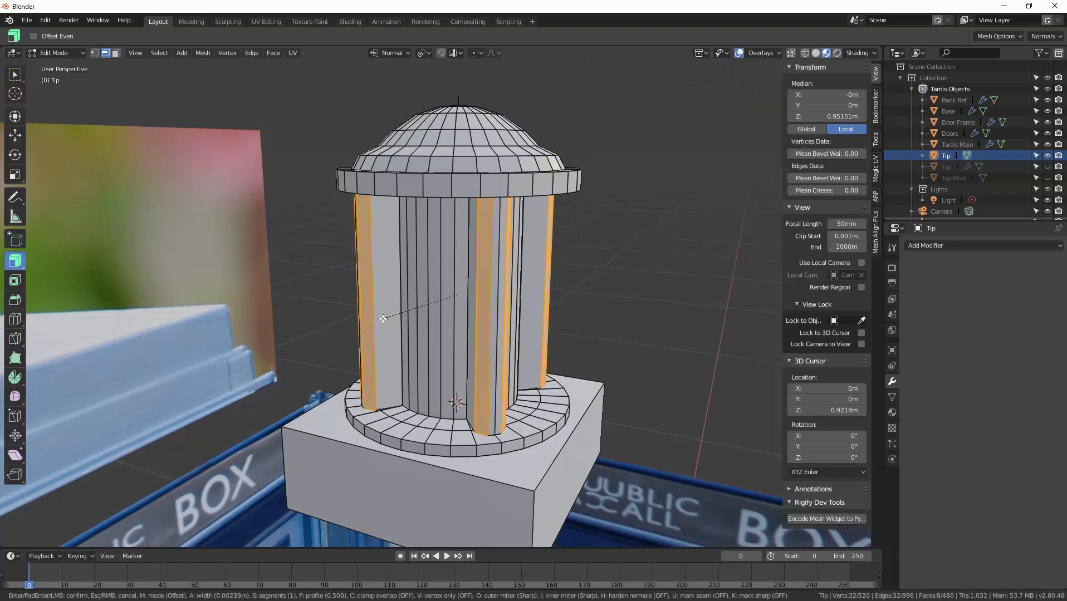
{"action": "left_click", "coordinate": [383, 319]}
{"action": "middle_click_drag", "start_coordinate": [405, 312], "coordinate": [281, 279]}
Step: Switch the Tip object to Object Mode and inspect the ribbed lantern's overall shape
{"action": "key", "text": "ctrl+Tab"}
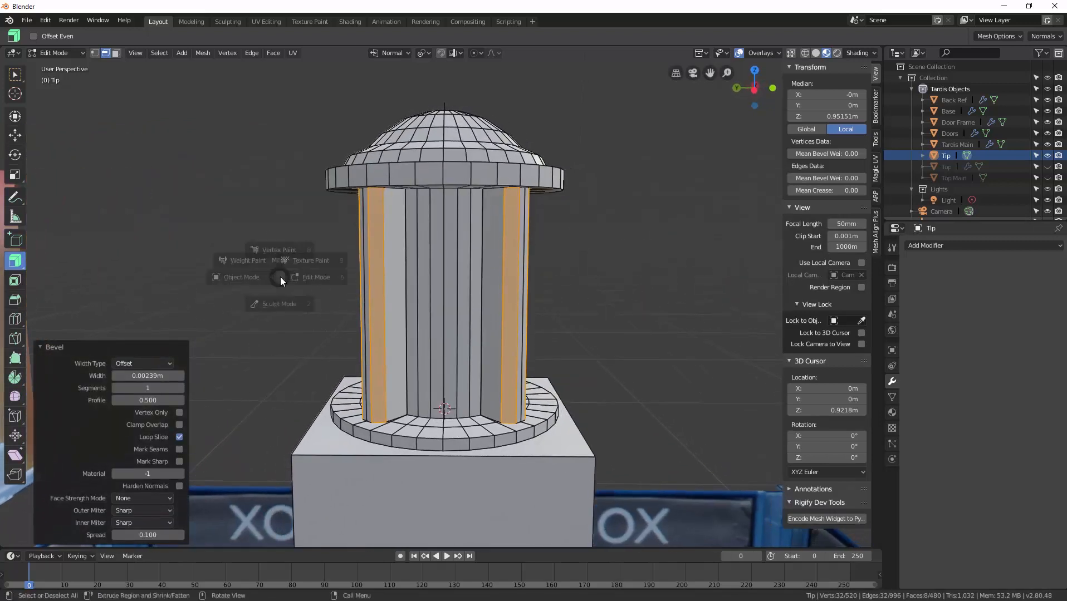
{"action": "key", "text": "Escape"}
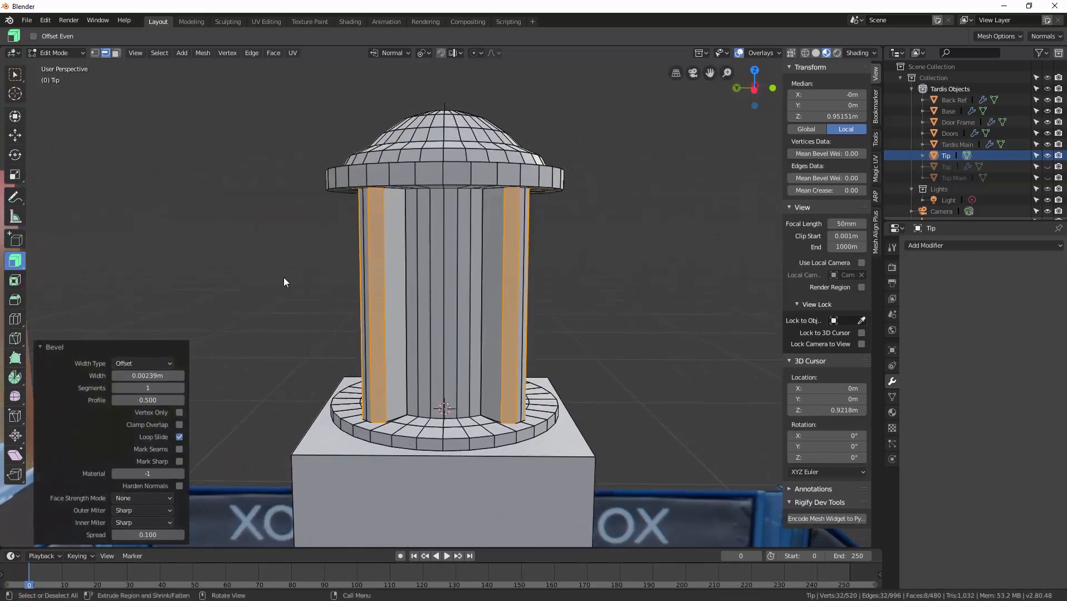
{"action": "key", "text": "ctrl+Tab"}
{"action": "left_click", "coordinate": [206, 273]}
{"action": "scroll", "coordinate": [320, 289], "scroll_direction": "down", "scroll_amount": 1}
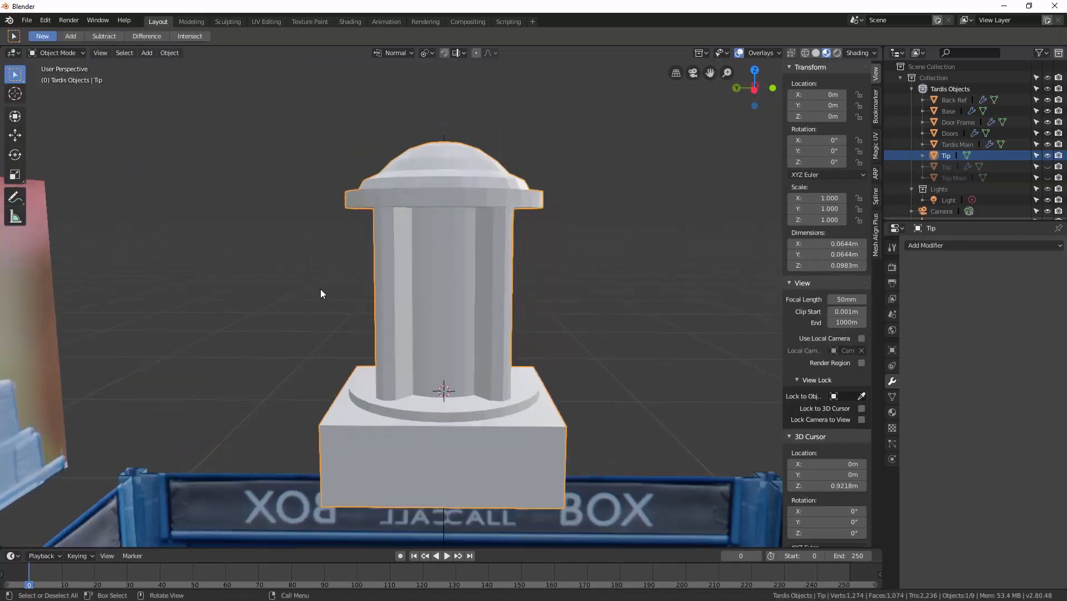
{"action": "scroll", "coordinate": [320, 289], "scroll_direction": "down", "scroll_amount": 2}
{"action": "middle_click_drag", "start_coordinate": [338, 317], "coordinate": [346, 250]}
{"action": "scroll", "coordinate": [357, 272], "scroll_direction": "up", "scroll_amount": 2}
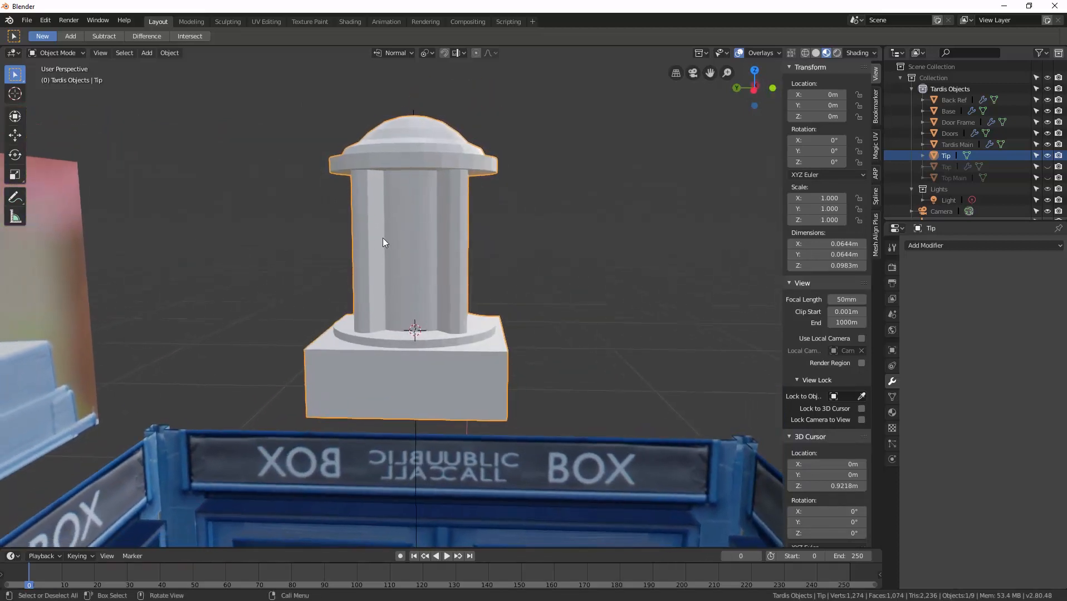
Step: Open the Tip mesh for editing and compare its lantern with the Tardis Pic.jpg reference photo
{"action": "key", "text": "ctrl+Tab"}
{"action": "left_click", "coordinate": [461, 245]}
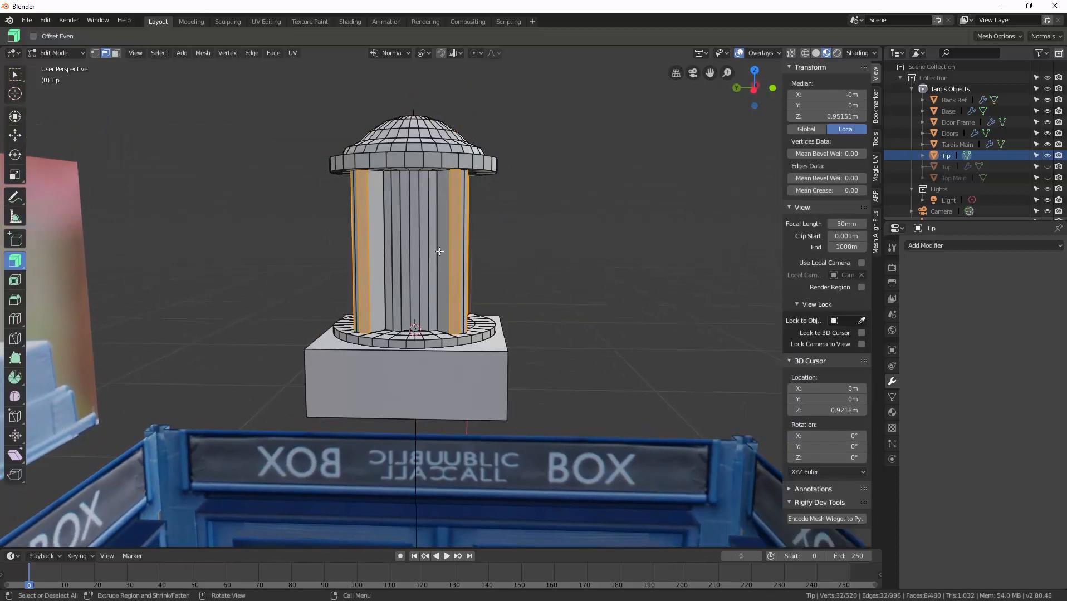
{"action": "middle_click_drag", "start_coordinate": [438, 250], "coordinate": [419, 231]}
{"action": "scroll", "coordinate": [413, 239], "scroll_direction": "up", "scroll_amount": 2}
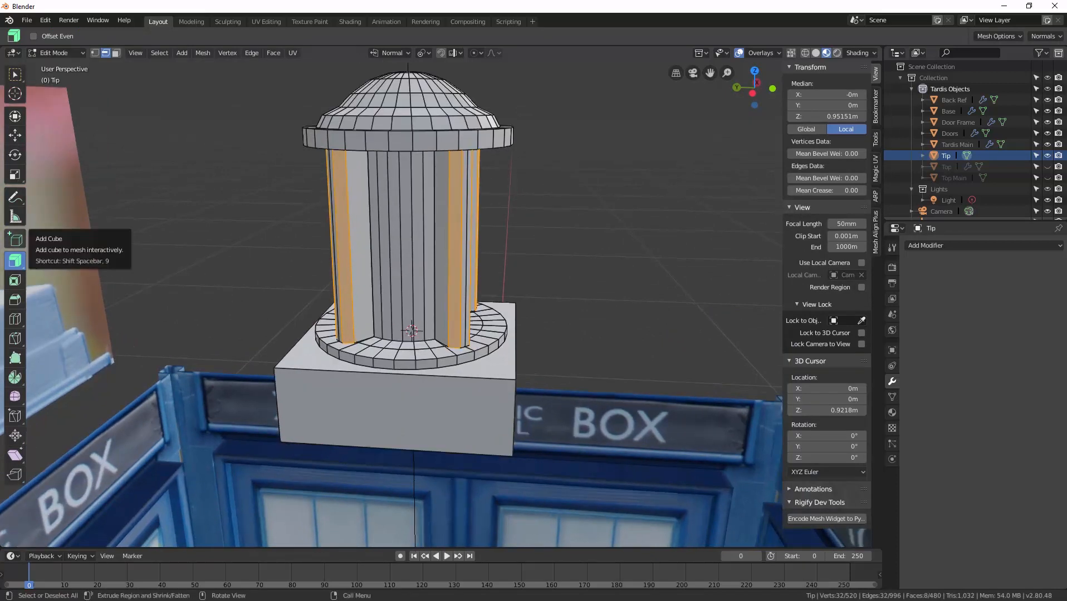
{"action": "key", "text": "alt+Tab"}
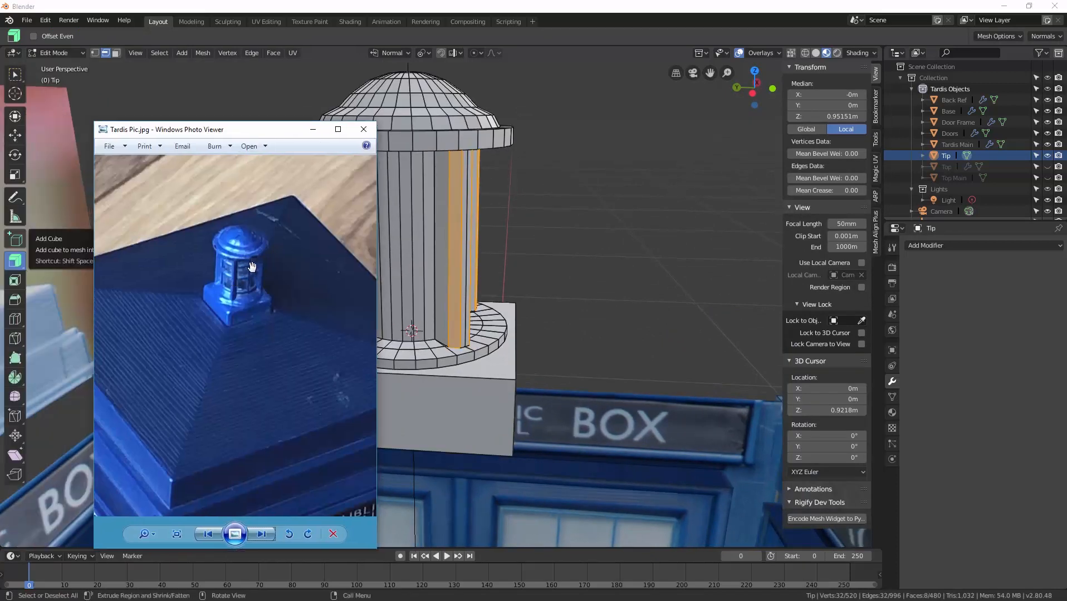
{"action": "key", "text": "alt+Tab"}
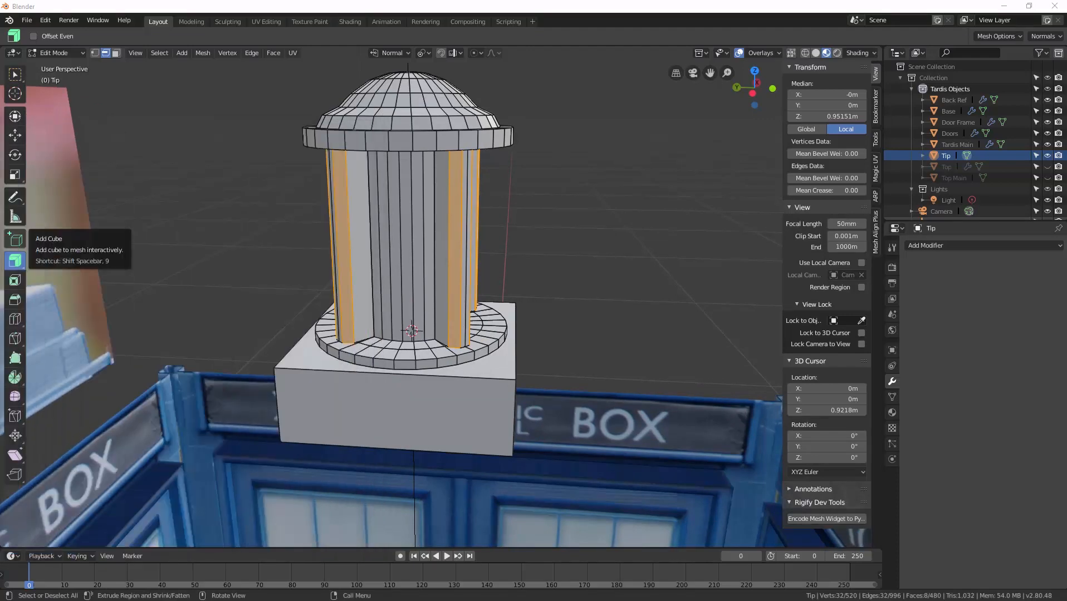
{"action": "scroll", "coordinate": [356, 277], "scroll_direction": "up", "scroll_amount": 2}
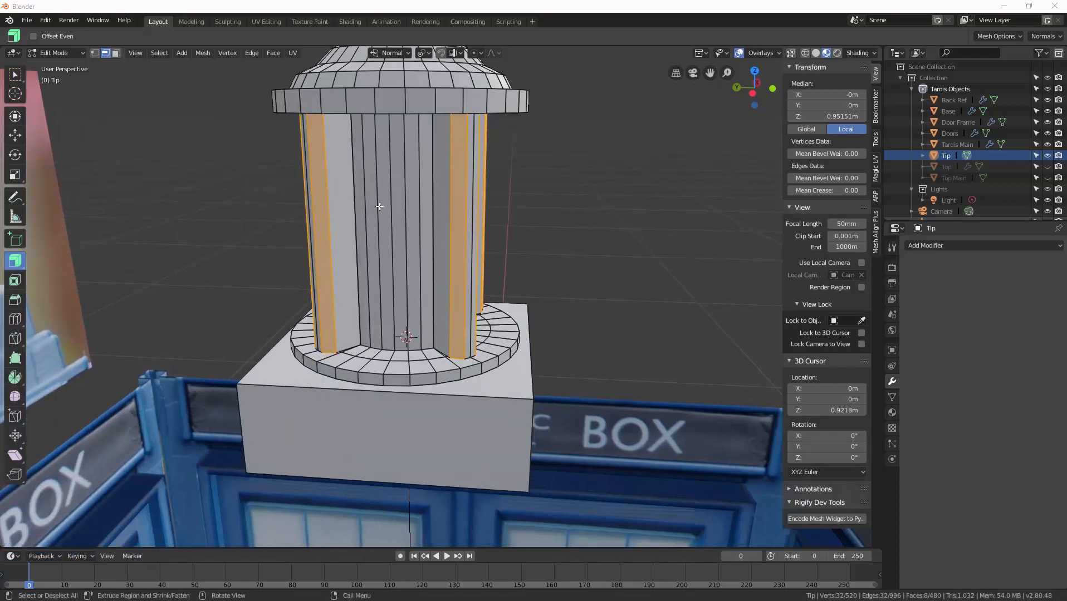
{"action": "middle_click_drag", "start_coordinate": [388, 229], "coordinate": [393, 219]}
Step: Try to inset the recessed wall faces between the lantern's pillars on all four sides
{"action": "key", "text": "3"}
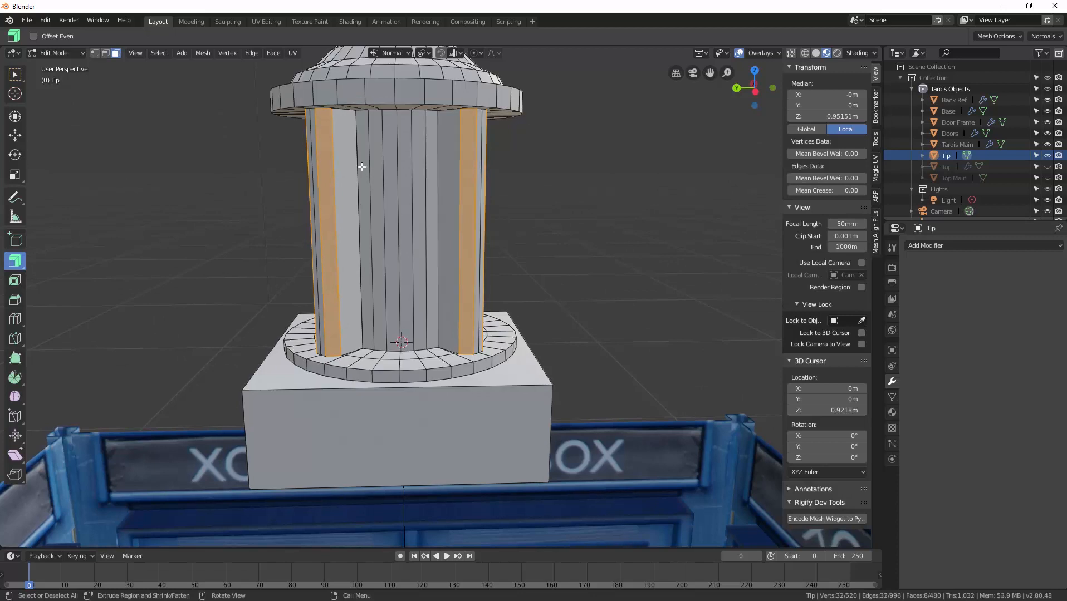
{"action": "left_click", "coordinate": [378, 191]}
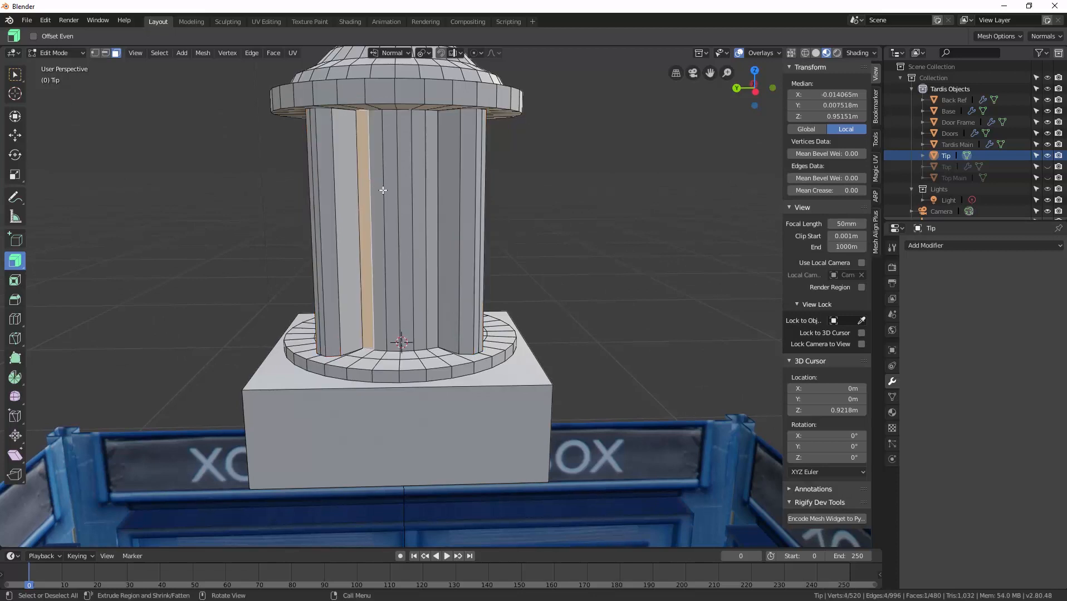
{"action": "left_click", "coordinate": [431, 214], "text": "ctrl"}
{"action": "middle_click_drag", "start_coordinate": [431, 214], "coordinate": [488, 238]}
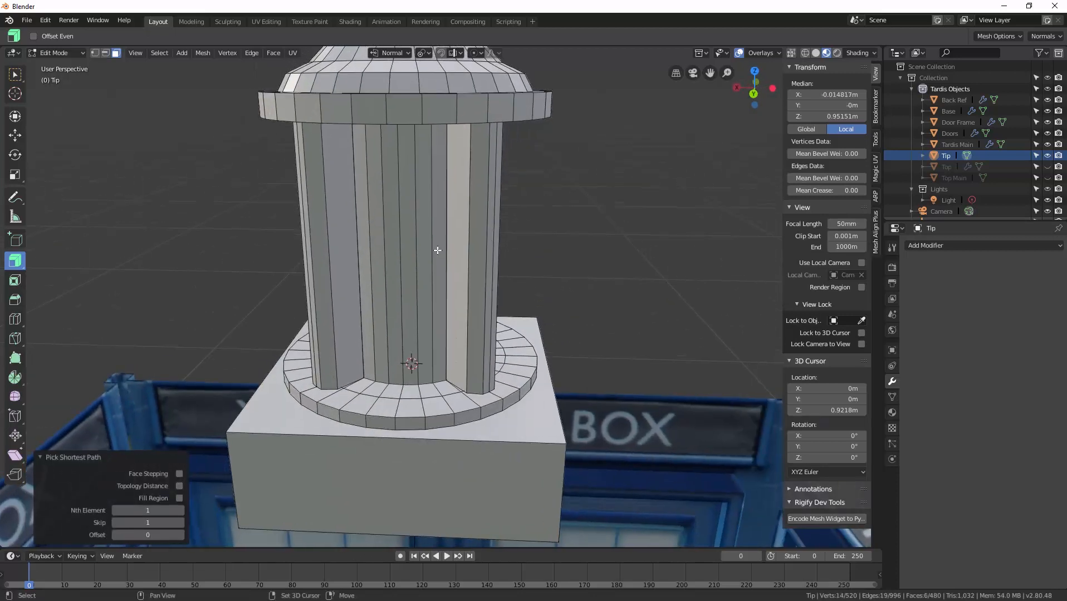
{"action": "left_click", "coordinate": [437, 250], "text": "ctrl"}
{"action": "left_click", "coordinate": [364, 249], "text": "ctrl"}
{"action": "middle_click_drag", "start_coordinate": [363, 249], "coordinate": [525, 256]}
{"action": "left_click", "coordinate": [467, 248], "text": "shift"}
{"action": "left_click", "coordinate": [455, 251], "text": "ctrl"}
{"action": "left_click", "coordinate": [490, 250], "text": "shift"}
{"action": "left_click", "coordinate": [441, 248], "text": "ctrl"}
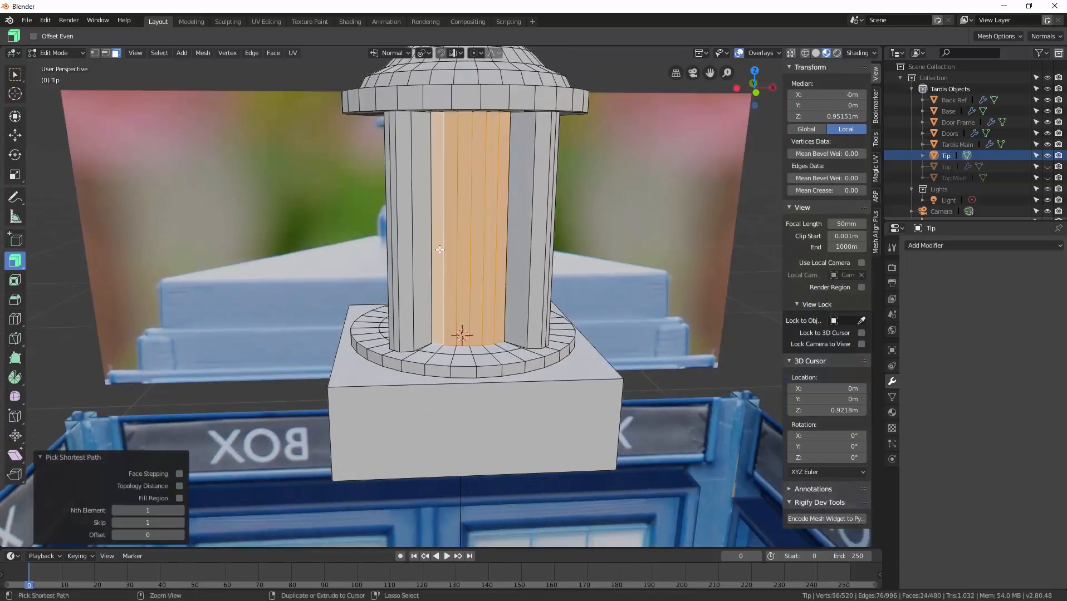
{"action": "middle_click_drag", "start_coordinate": [441, 248], "coordinate": [507, 261]}
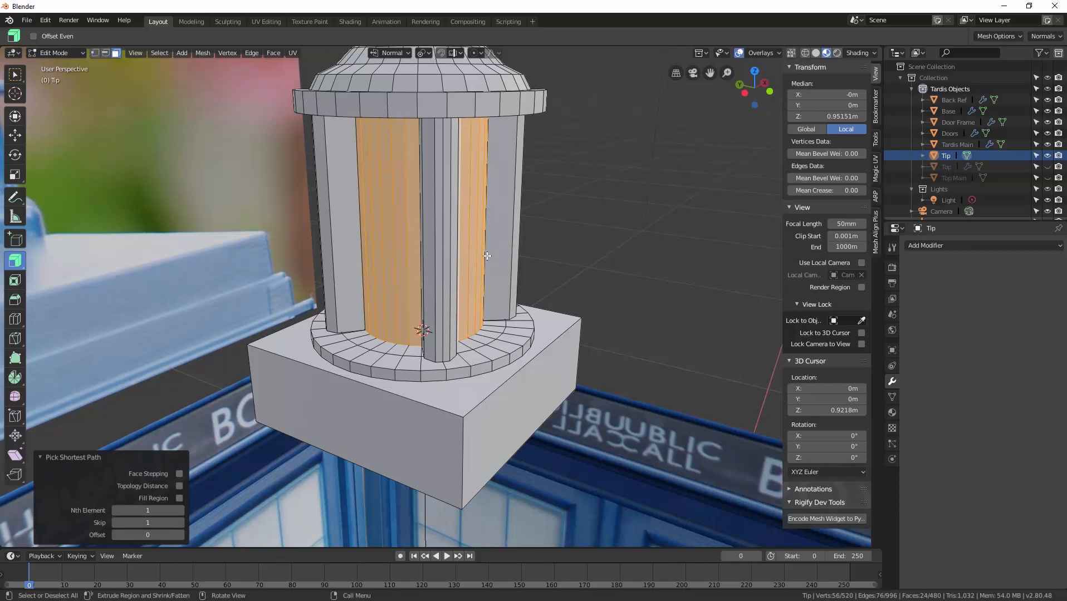
{"action": "key", "text": "i"}
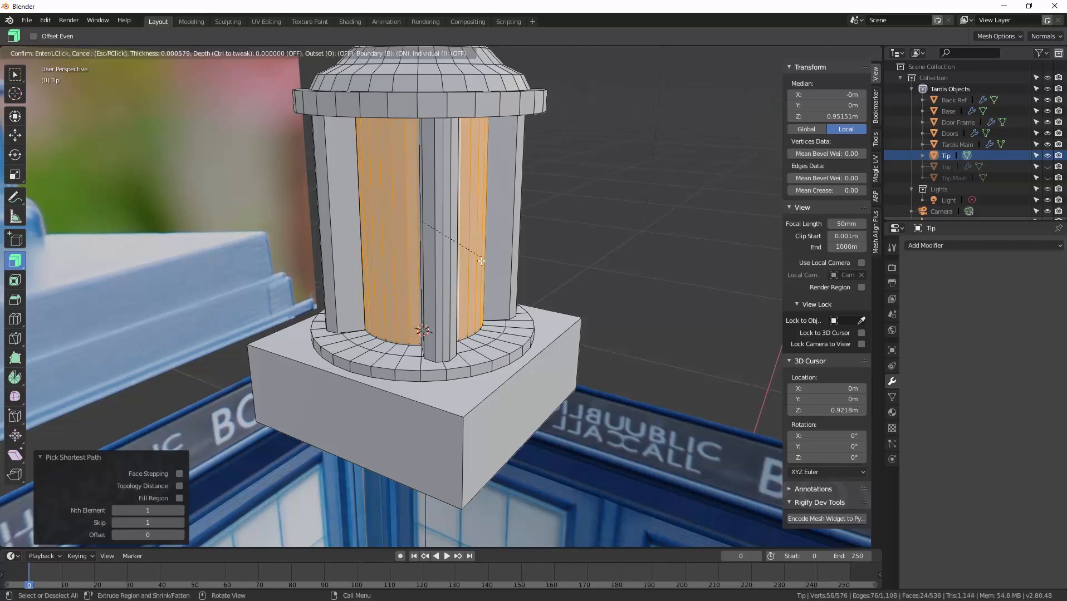
{"action": "key", "text": "Escape"}
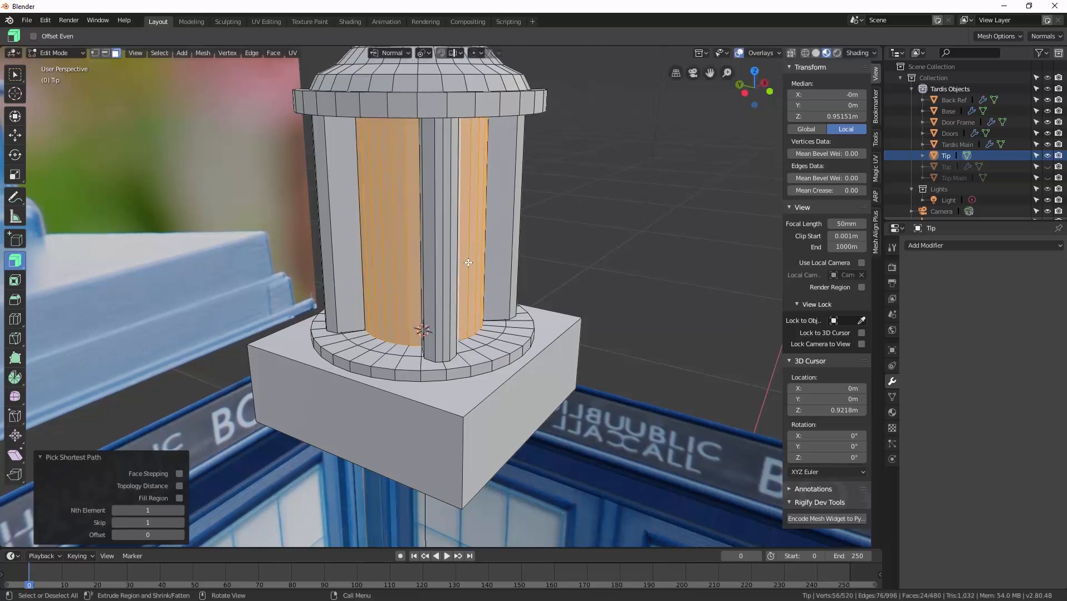
Step: Try a single centred horizontal loop cut around the lantern's pillars and recessed walls, and undo it
{"action": "key", "text": "ctrl+r"}
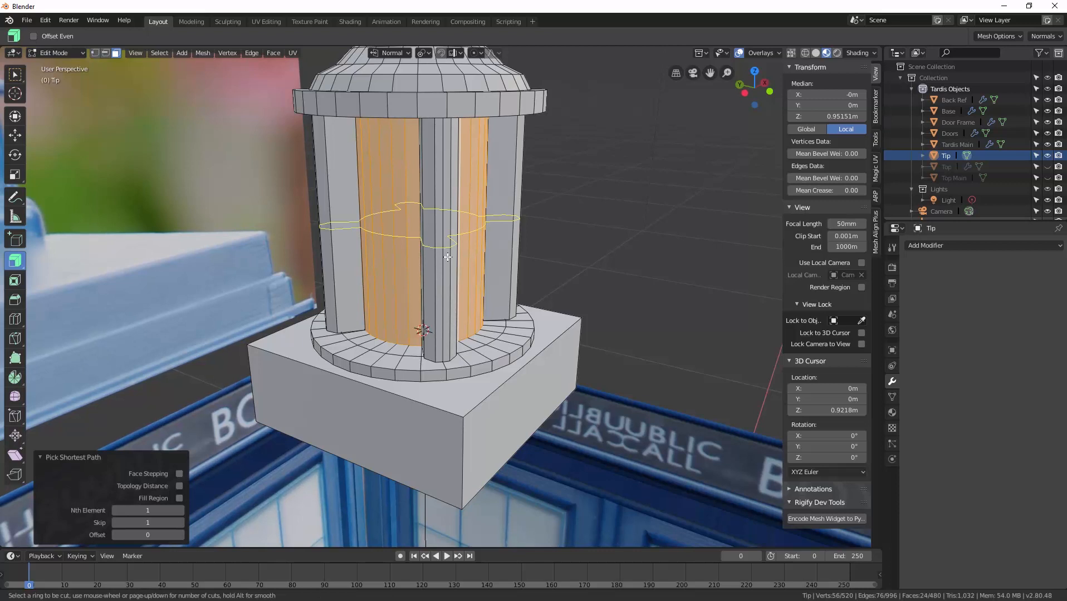
{"action": "left_click", "coordinate": [447, 257]}
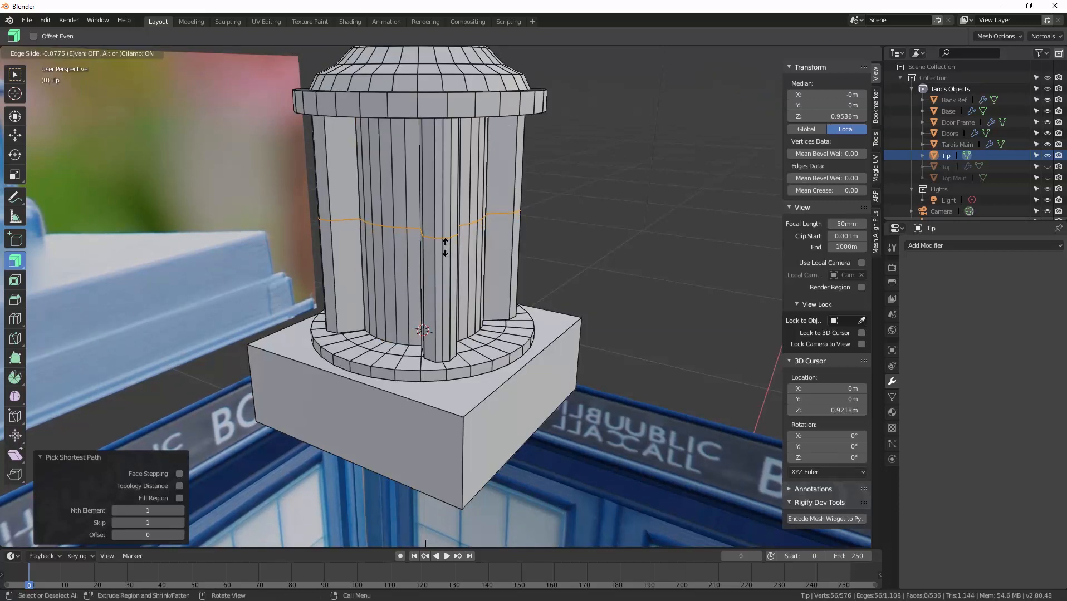
{"action": "right_click", "coordinate": [445, 246]}
{"action": "middle_click_drag", "start_coordinate": [445, 246], "coordinate": [466, 234]}
{"action": "key", "text": "ctrl+z"}
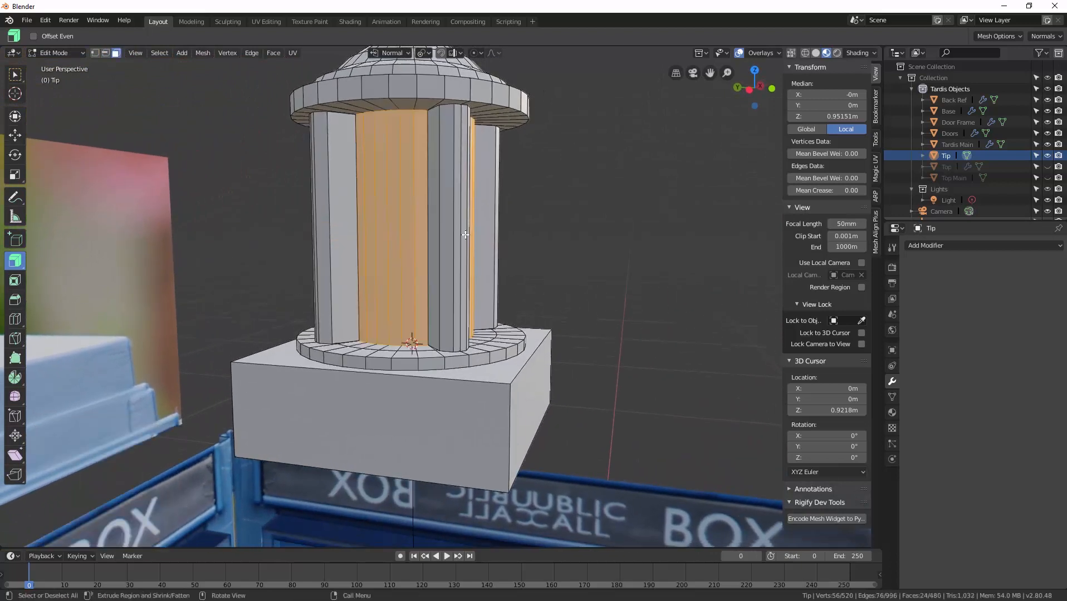
Step: Add three evenly spaced horizontal loop cuts around the lantern's pillars and recessed walls
{"action": "key", "text": "ctrl+r"}
{"action": "scroll", "coordinate": [465, 235], "scroll_direction": "up", "scroll_amount": 2}
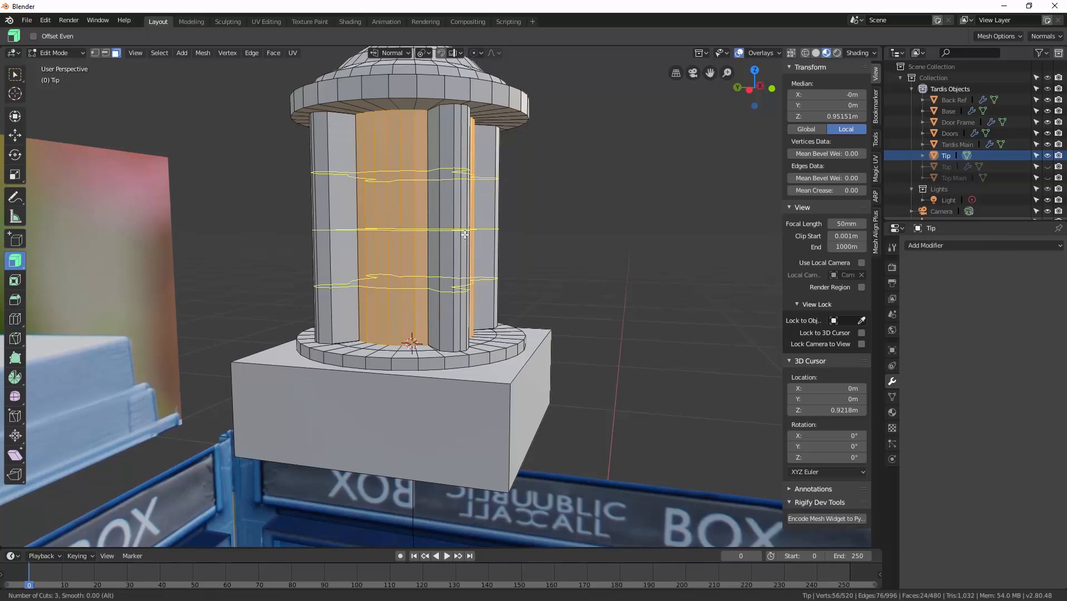
{"action": "left_click", "coordinate": [465, 234]}
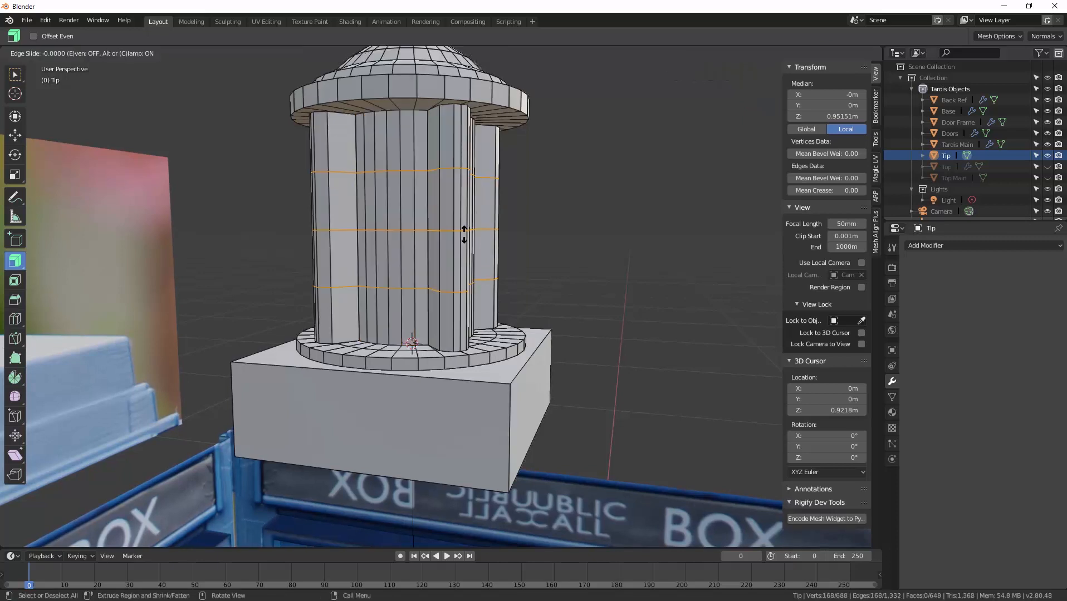
{"action": "right_click", "coordinate": [465, 235]}
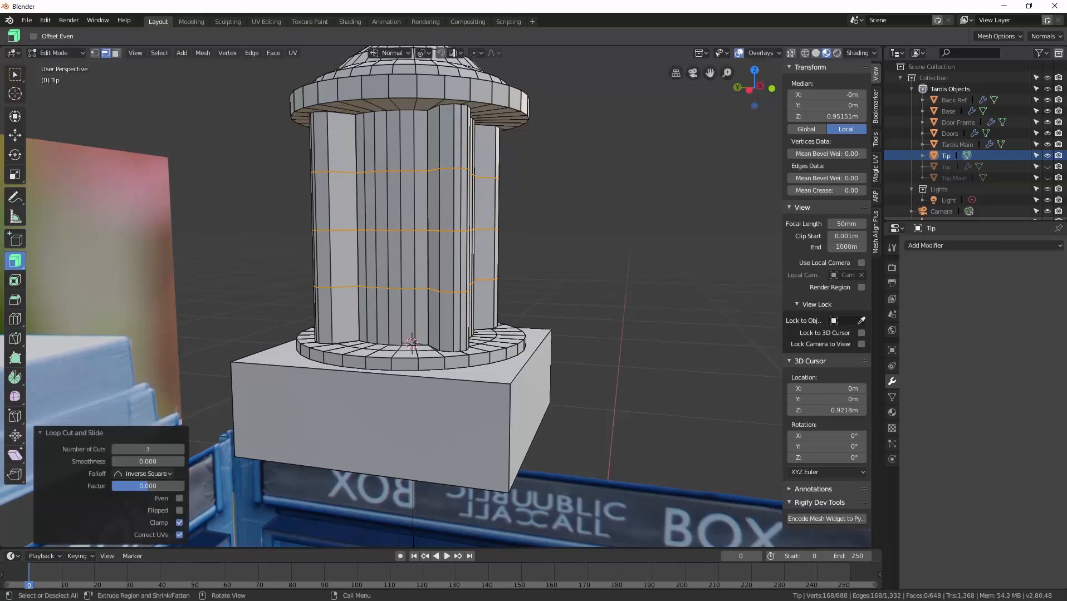
Step: Deselect the middle loop and try scaling the upper and lower loops along the normal Z and Y axes
{"action": "left_click", "coordinate": [424, 233], "text": "alt+shift"}
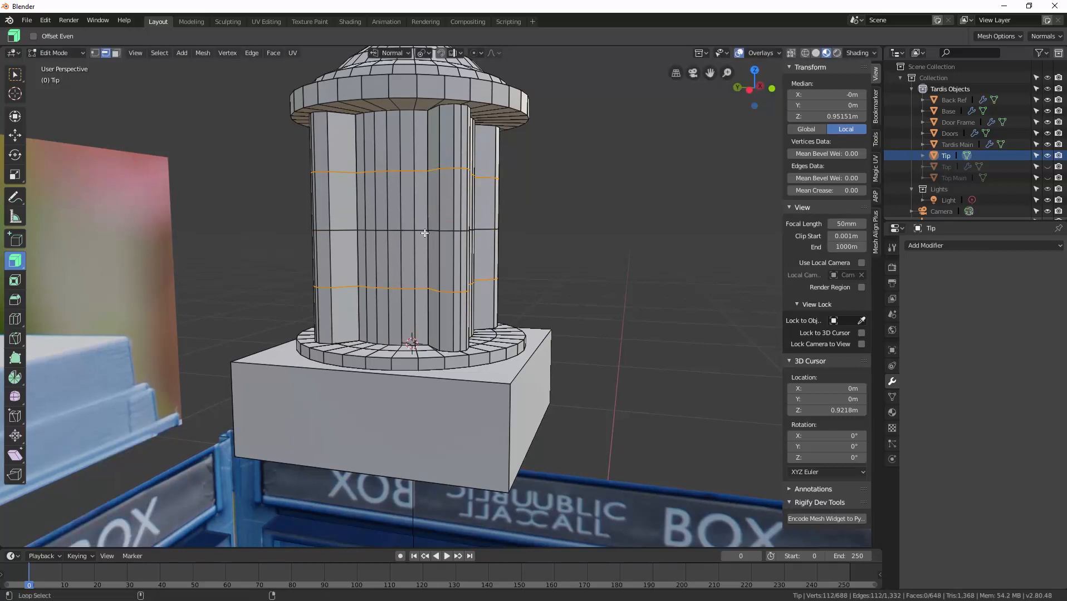
{"action": "key", "text": "s"}
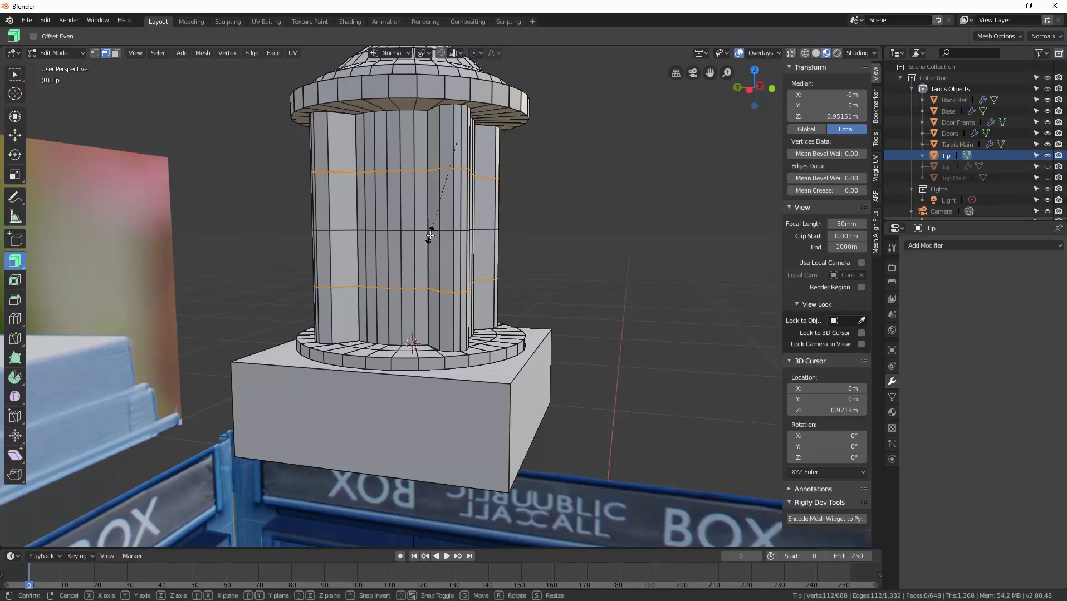
{"action": "key", "text": "z"}
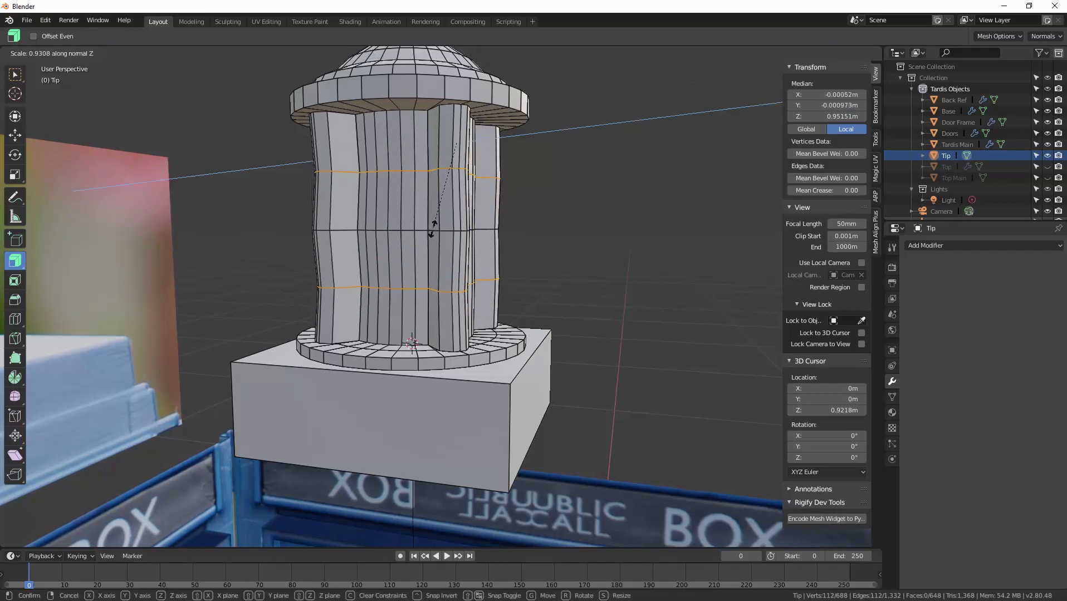
{"action": "key", "text": "y"}
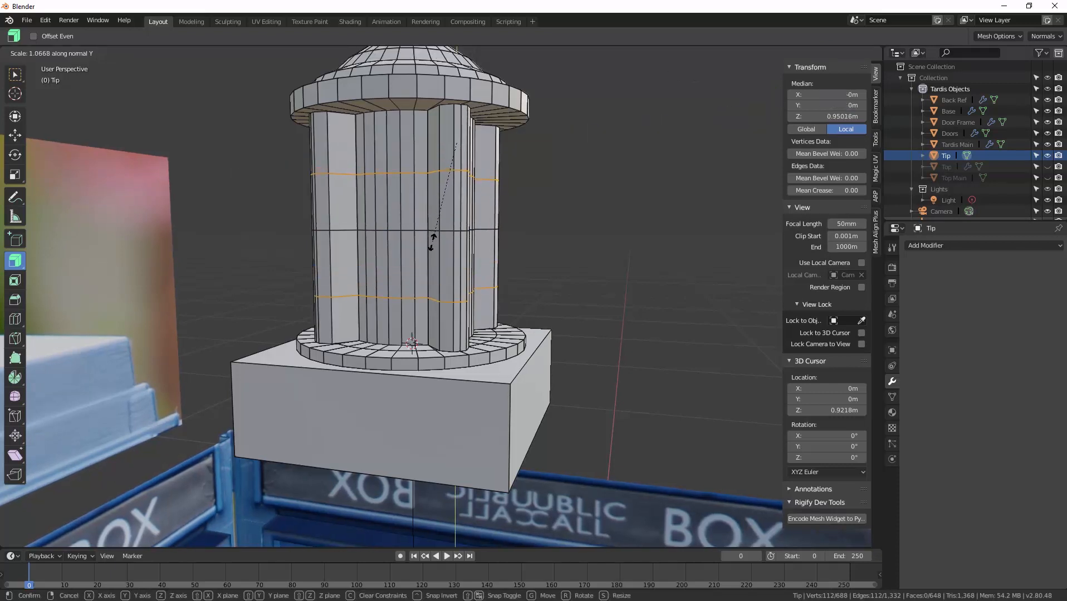
{"action": "right_click", "coordinate": [431, 240]}
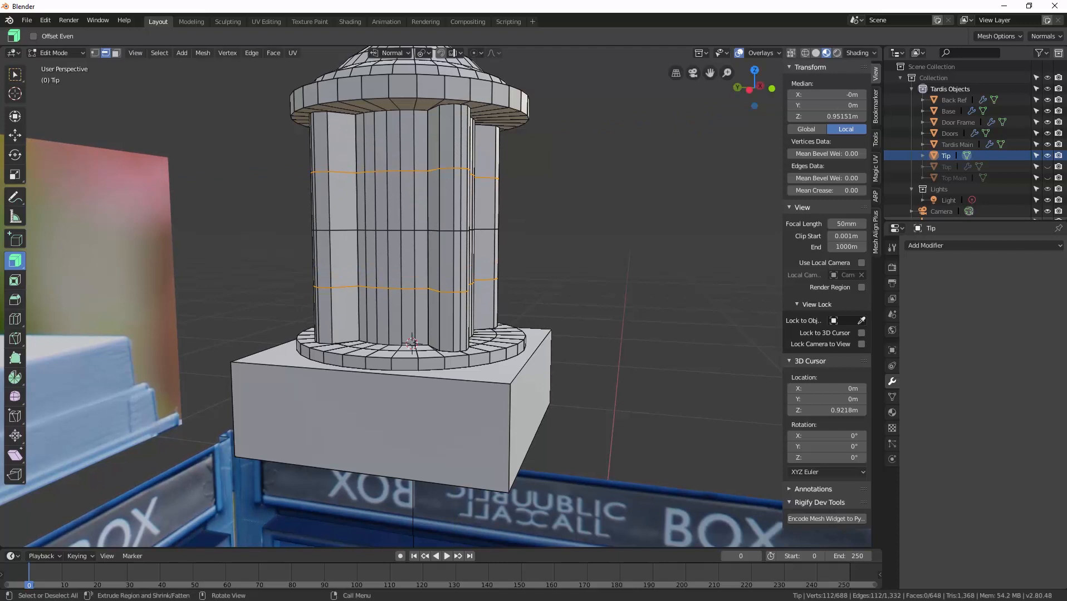
Step: Set the transform orientation to Global and try scaling the upper and lower loops along Z
{"action": "left_click", "coordinate": [397, 54]}
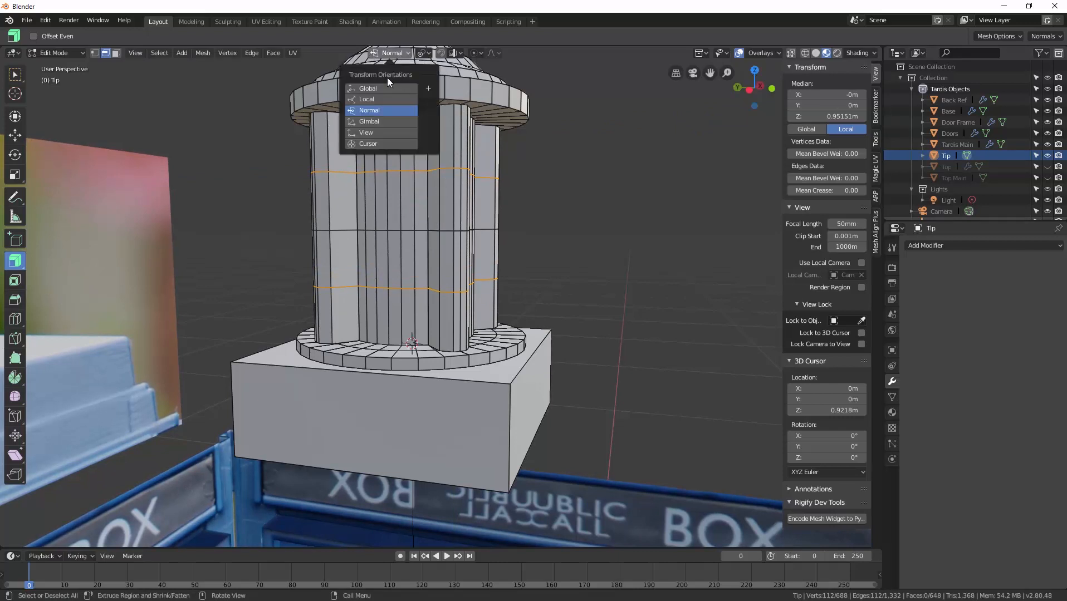
{"action": "left_click", "coordinate": [384, 89]}
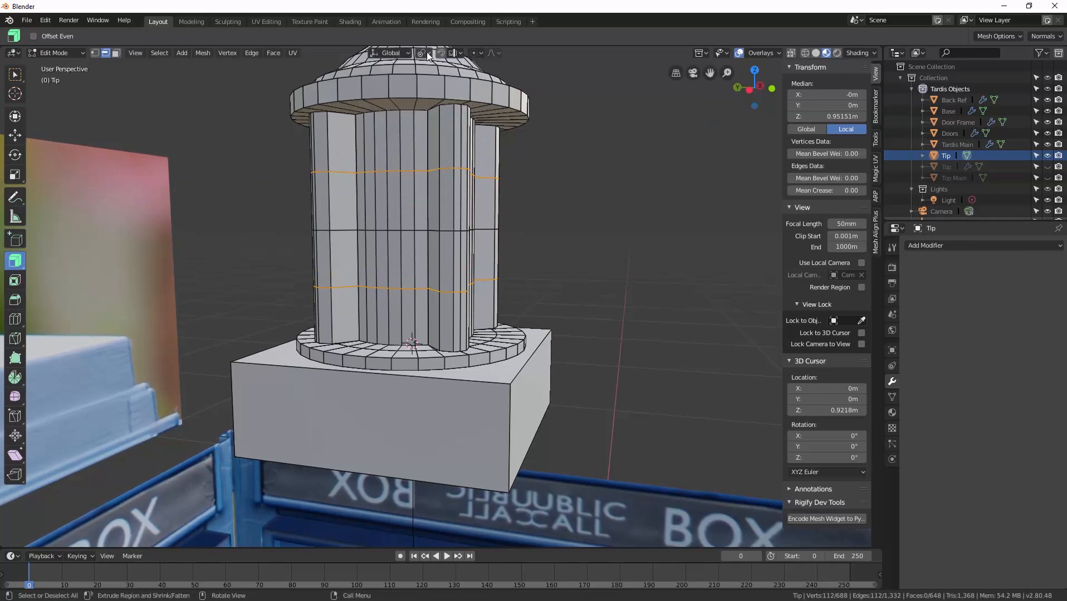
{"action": "left_click", "coordinate": [426, 53]}
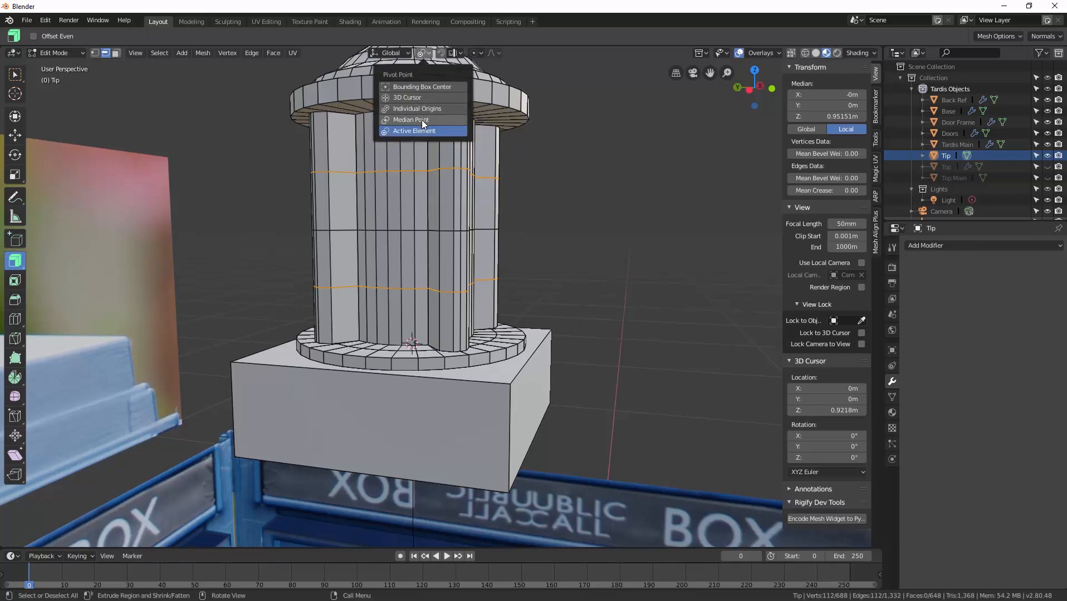
{"action": "left_click", "coordinate": [420, 87]}
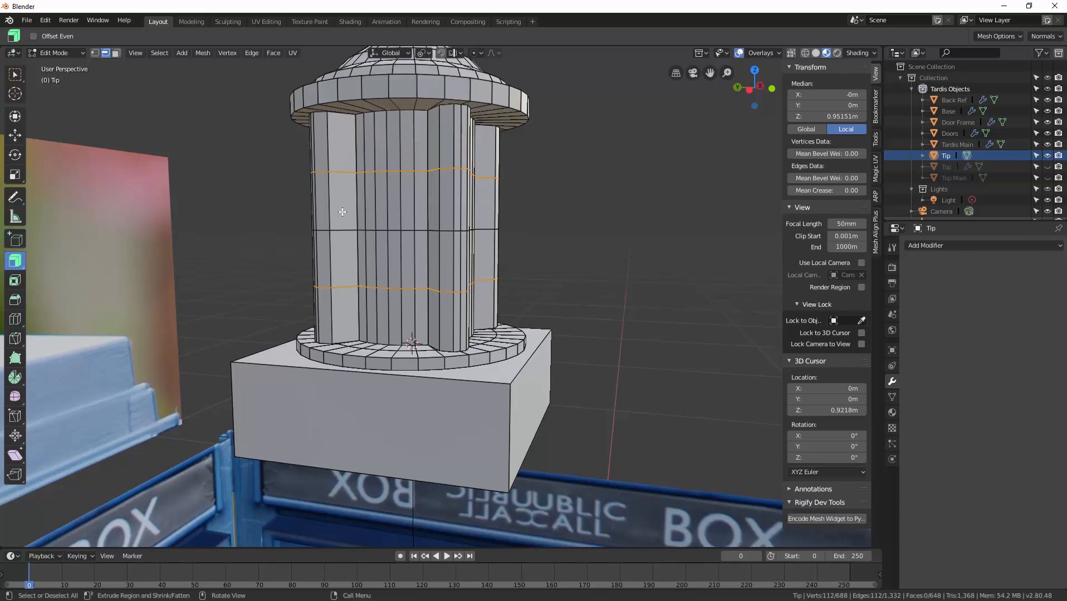
{"action": "key", "text": "s"}
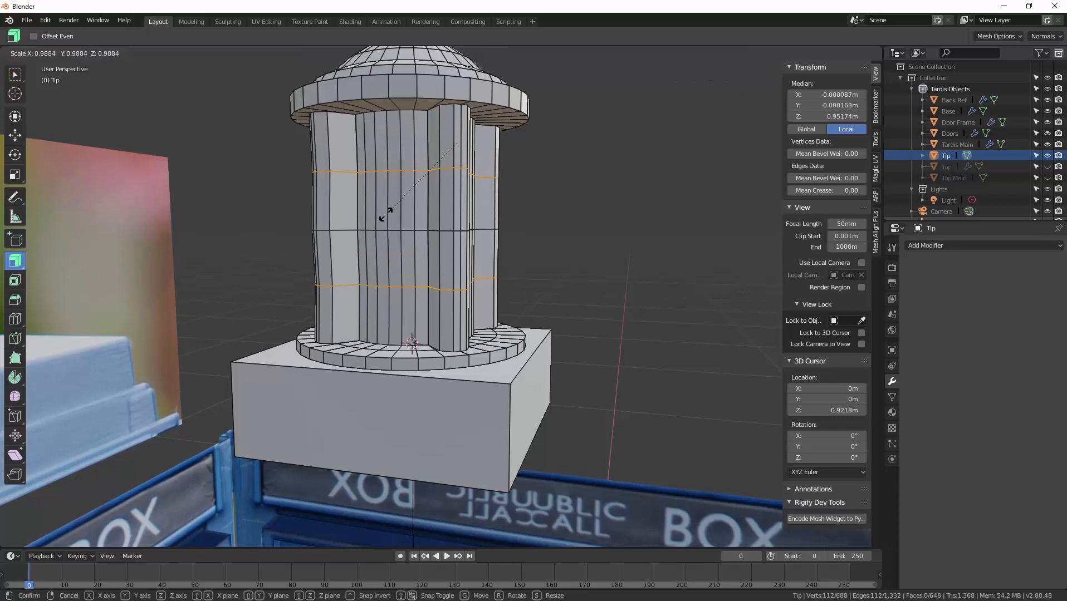
{"action": "key", "text": "z"}
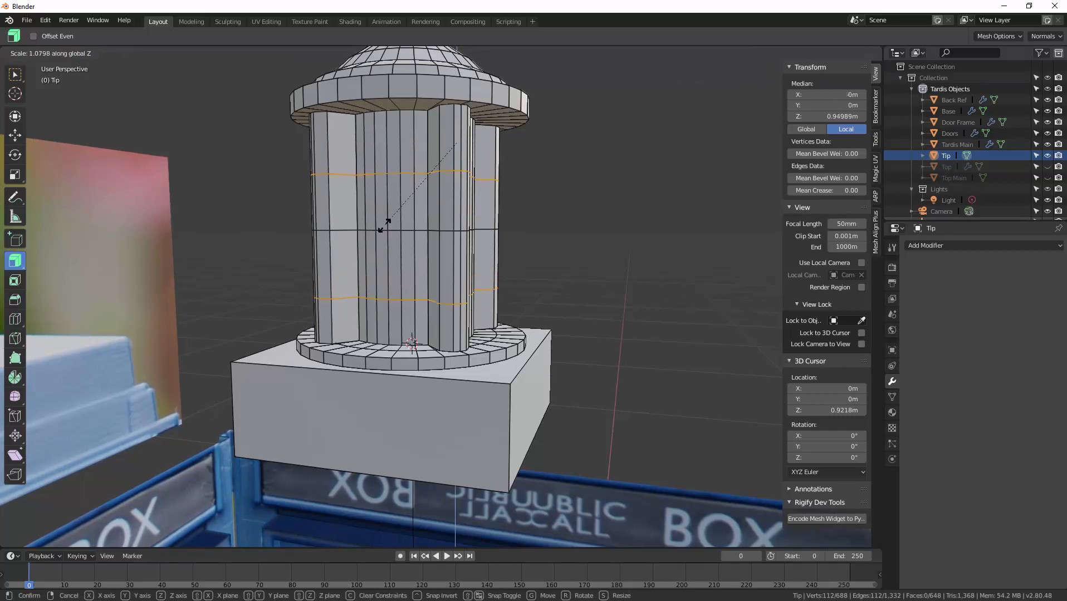
{"action": "right_click", "coordinate": [386, 220]}
{"action": "middle_click_drag", "start_coordinate": [399, 220], "coordinate": [384, 229]}
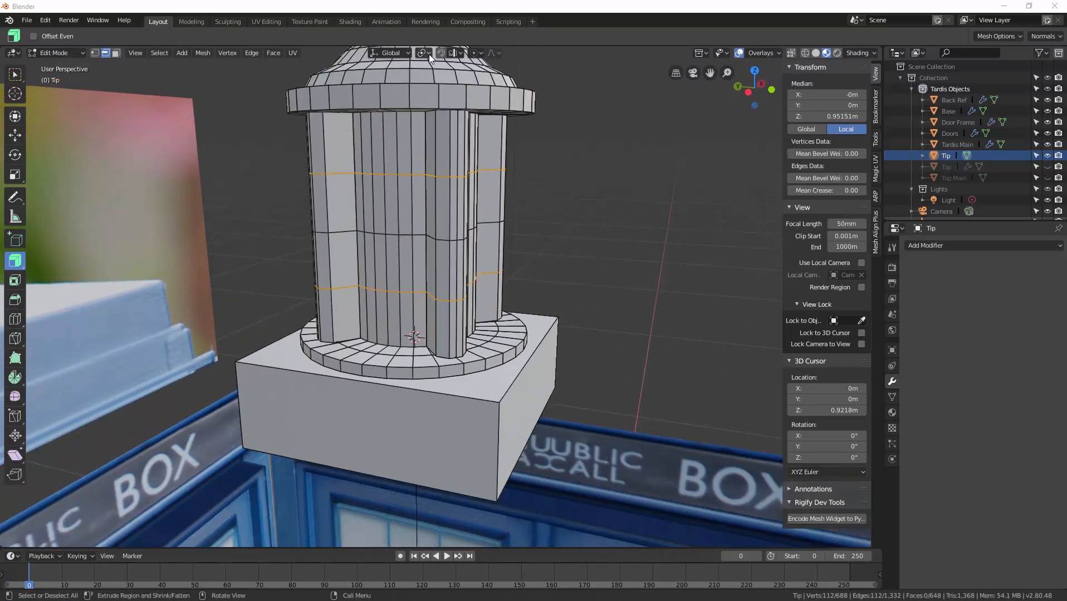
Step: Change the pivot point so the loops spread evenly, and scale the upper and lower loops by 1.192 along global Z
{"action": "left_click", "coordinate": [425, 54]}
{"action": "key", "text": "s"}
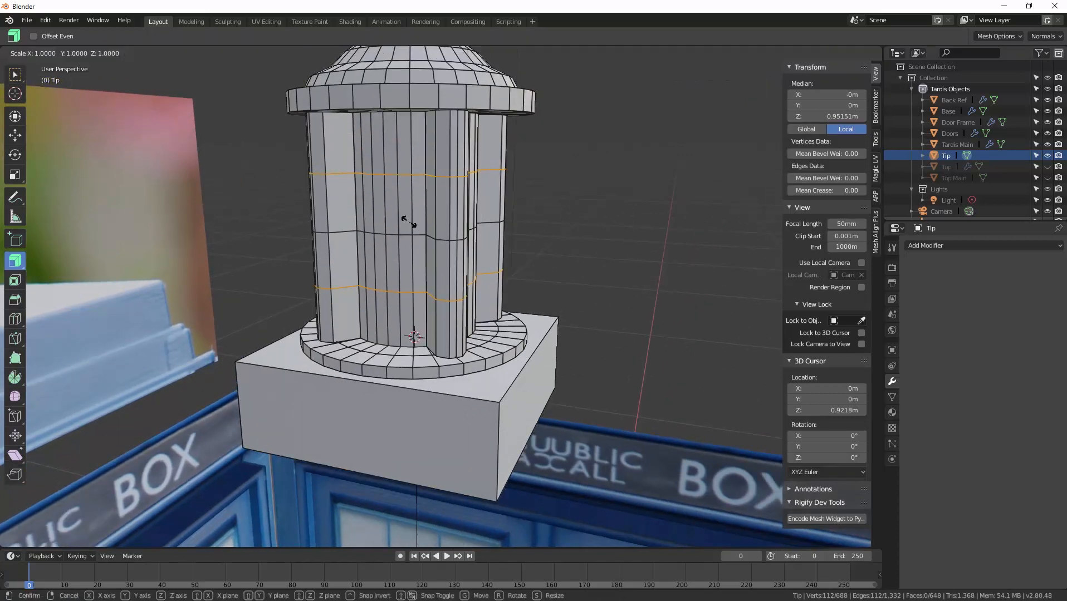
{"action": "key", "text": "z"}
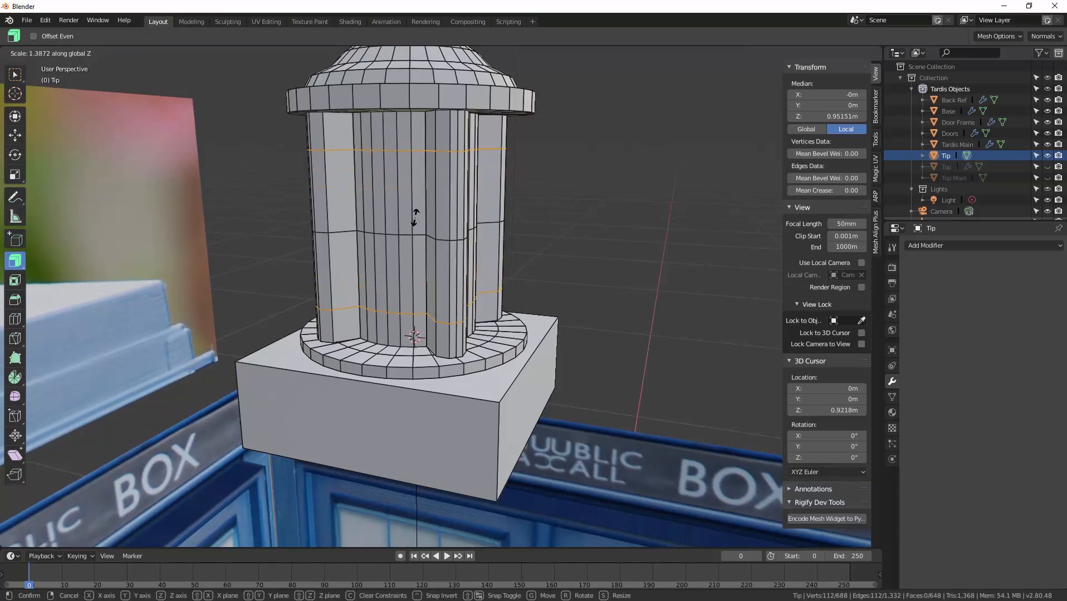
{"action": "left_click", "coordinate": [415, 218]}
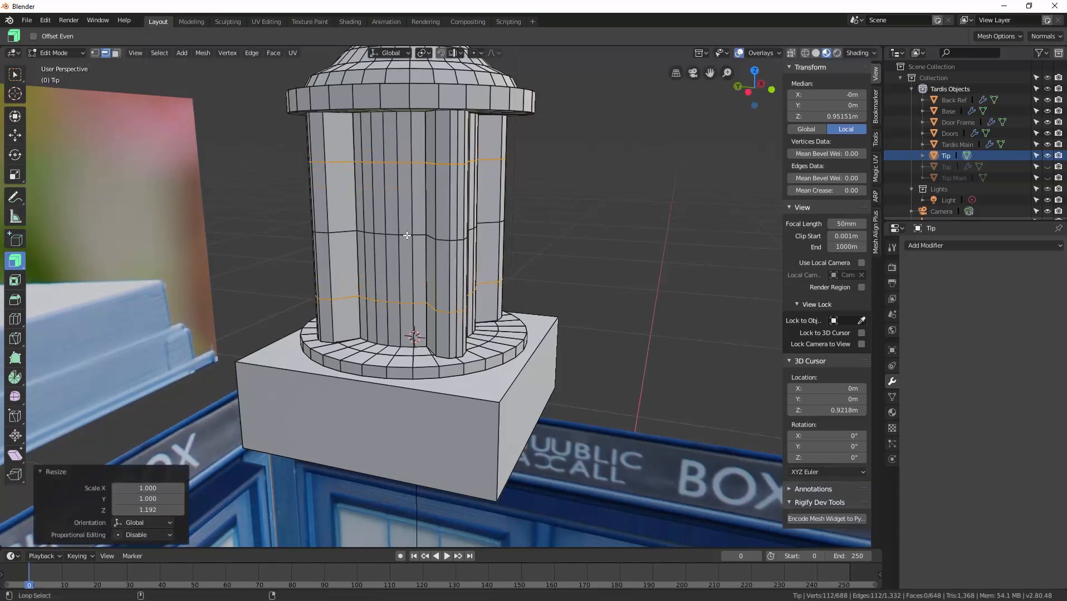
Step: Add the middle loop to the selection and bevel all three lantern loops into narrow bands about 0.0011 m wide
{"action": "left_click", "coordinate": [415, 232], "text": "alt+shift"}
{"action": "middle_click_drag", "start_coordinate": [415, 232], "coordinate": [419, 243]}
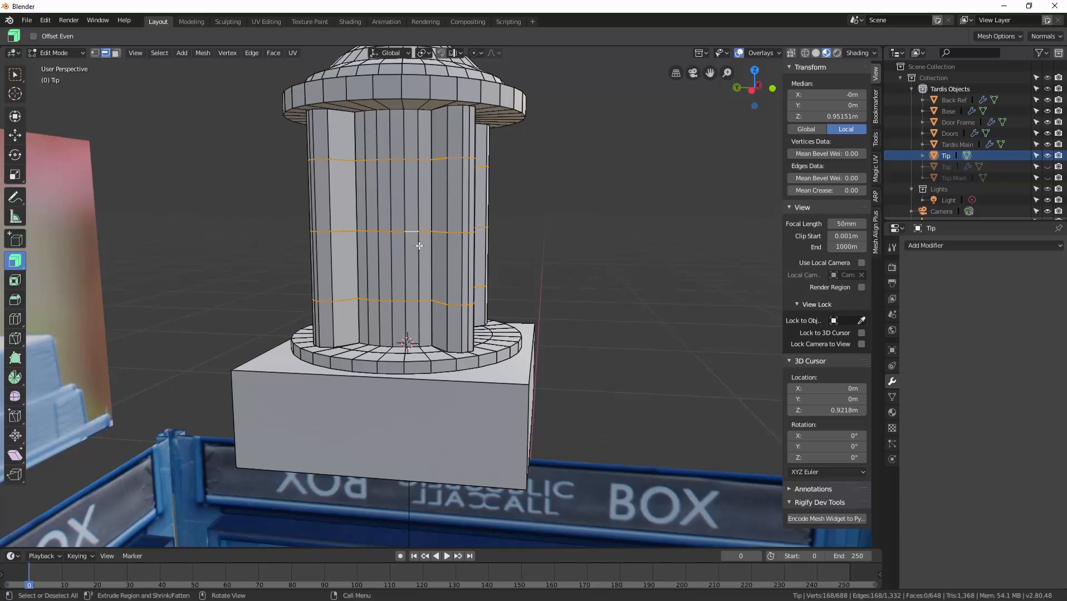
{"action": "key", "text": "ctrl+b"}
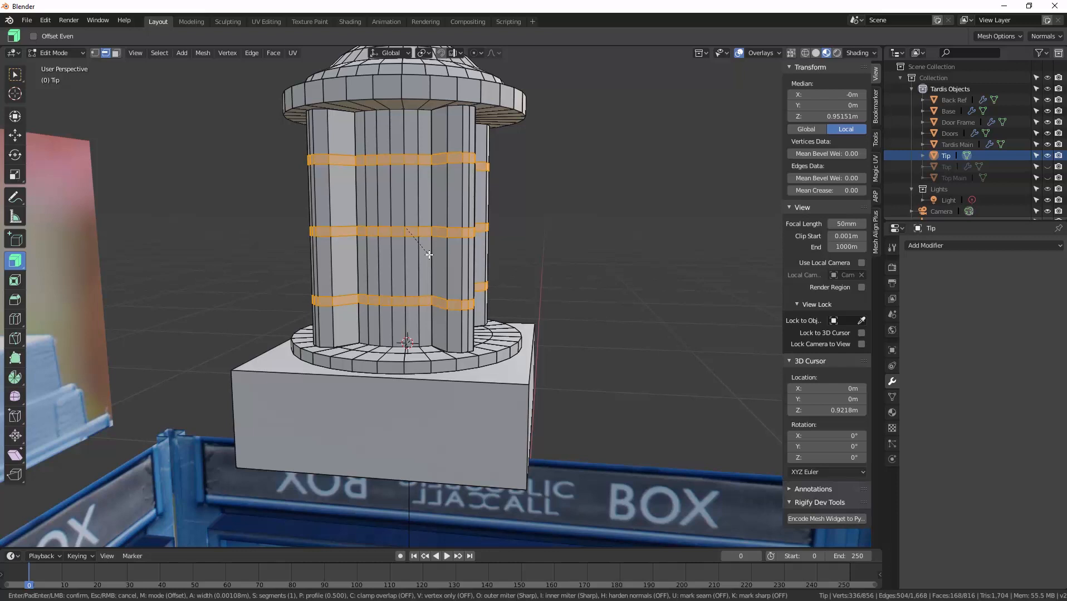
{"action": "left_click", "coordinate": [429, 255]}
{"action": "mouse_move", "coordinate": [397, 222]}
{"action": "middle_mouse_down"}
{"action": "mouse_move", "coordinate": [389, 199]}
{"action": "mouse_move", "coordinate": [390, 213]}
{"action": "middle_mouse_up"}
Step: Switch to face selection and select the faces of all three bands across the first recessed wall
{"action": "left_click", "coordinate": [362, 169]}
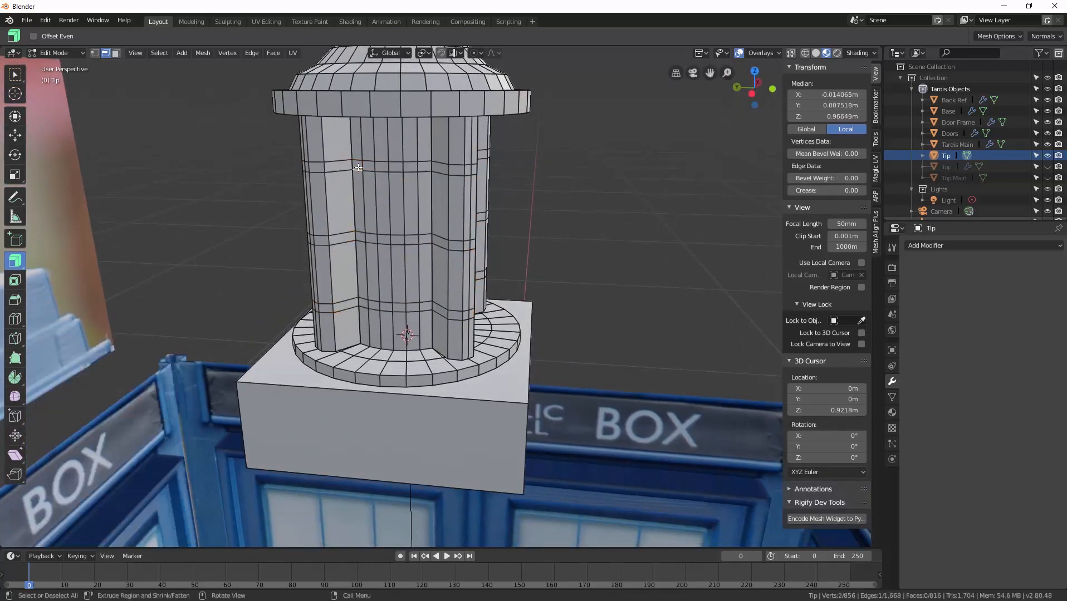
{"action": "key", "text": "3"}
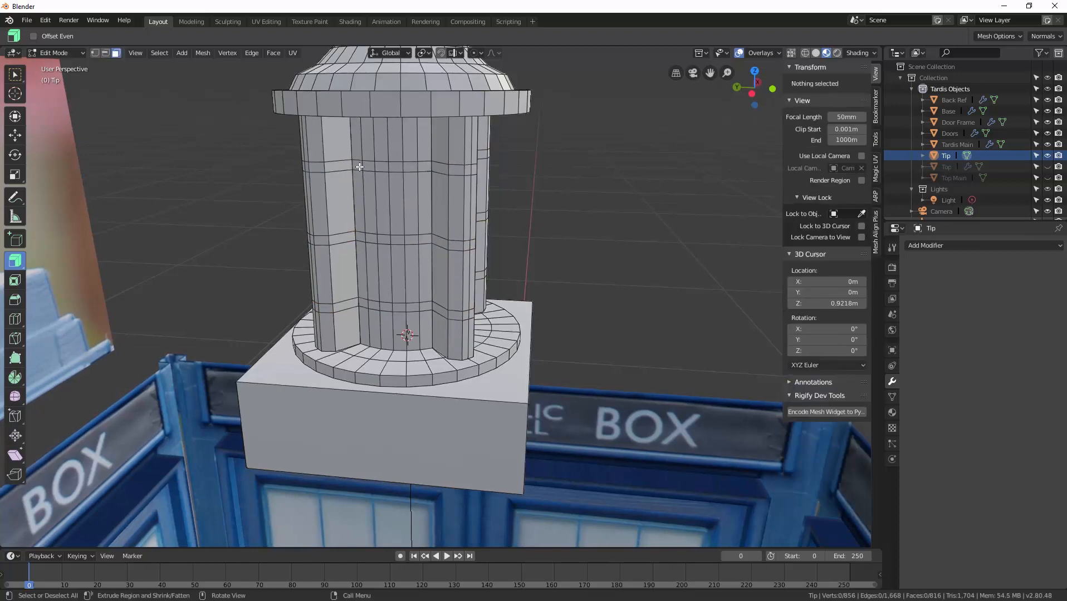
{"action": "left_click", "coordinate": [357, 167]}
{"action": "left_click", "coordinate": [423, 166], "text": "ctrl"}
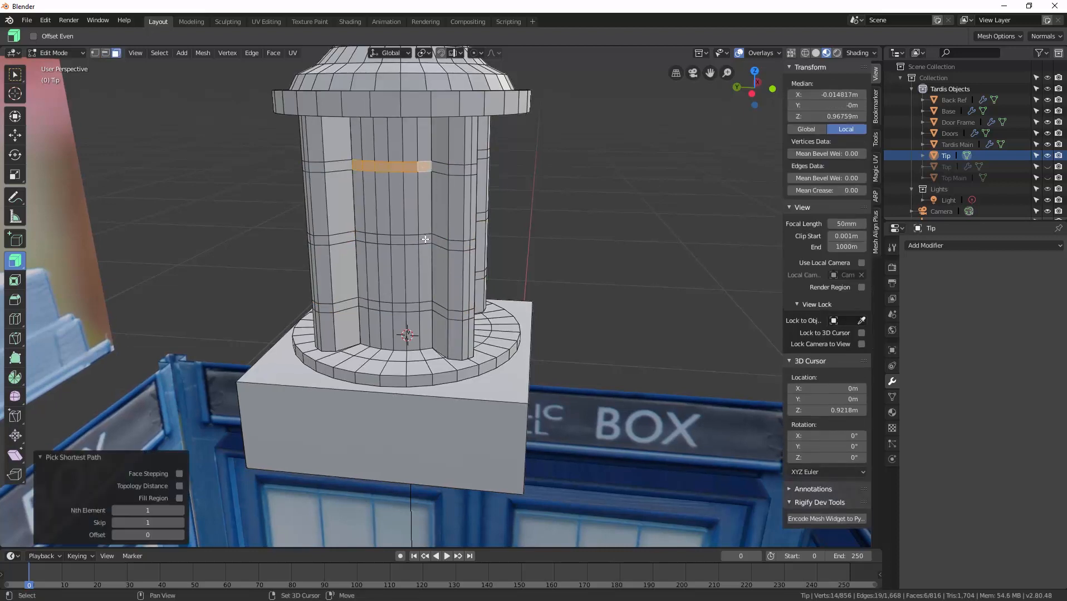
{"action": "left_click", "coordinate": [424, 238], "text": "shift"}
{"action": "left_click", "coordinate": [360, 236], "text": "ctrl"}
{"action": "left_click", "coordinate": [363, 302], "text": "shift"}
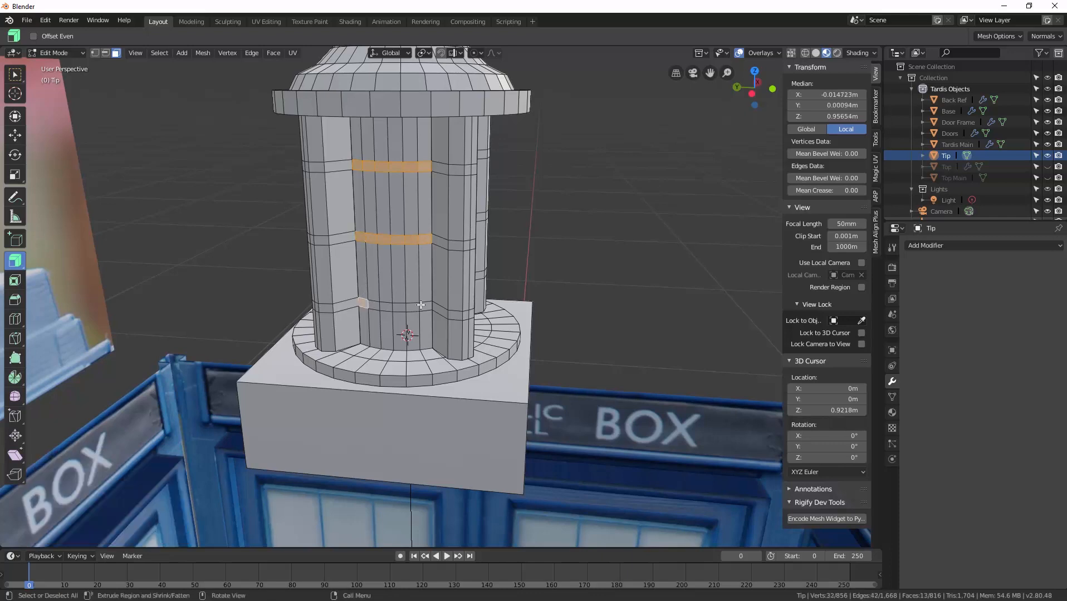
{"action": "left_click", "coordinate": [428, 303], "text": "ctrl"}
{"action": "middle_click_drag", "start_coordinate": [428, 304], "coordinate": [423, 191]}
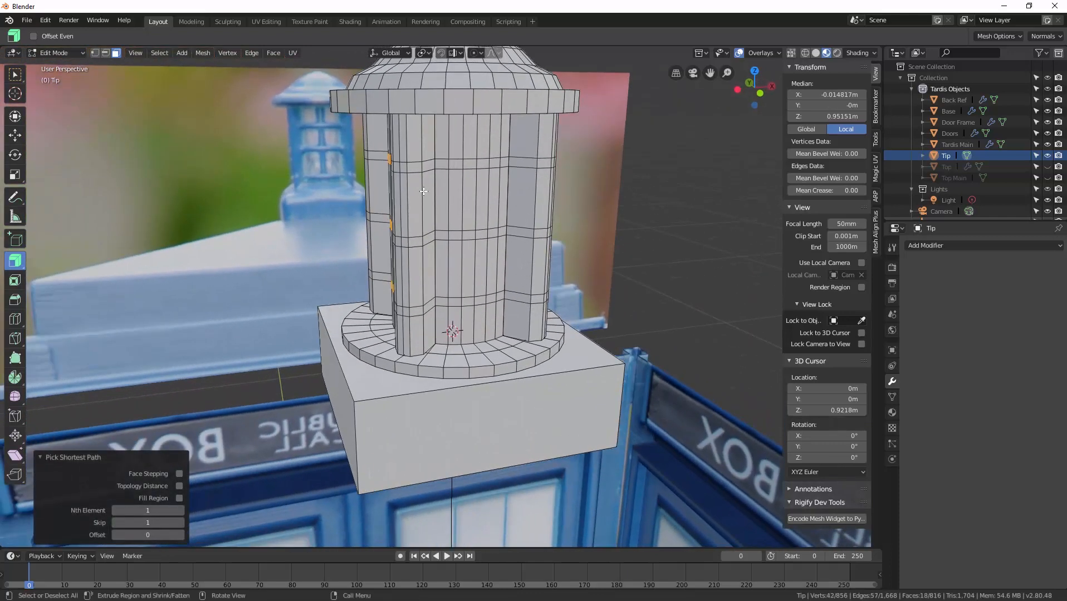
Step: Add the three rows of band faces on the second recessed wall to the selection
{"action": "left_click", "coordinate": [439, 163], "text": "shift"}
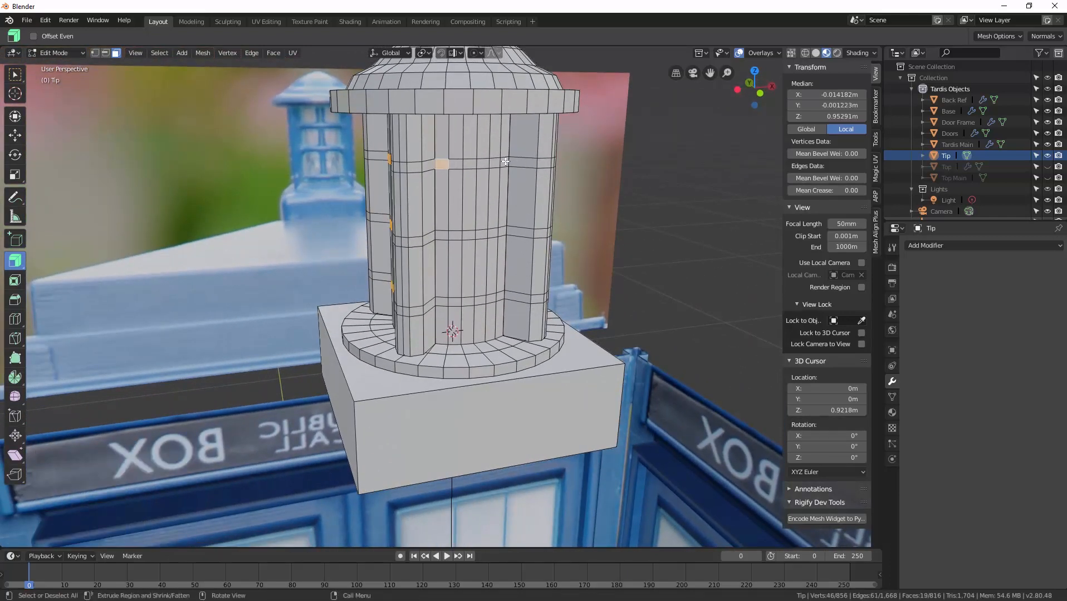
{"action": "left_click", "coordinate": [503, 162], "text": "ctrl"}
{"action": "left_click", "coordinate": [438, 237], "text": "shift"}
{"action": "left_click", "coordinate": [502, 233], "text": "ctrl"}
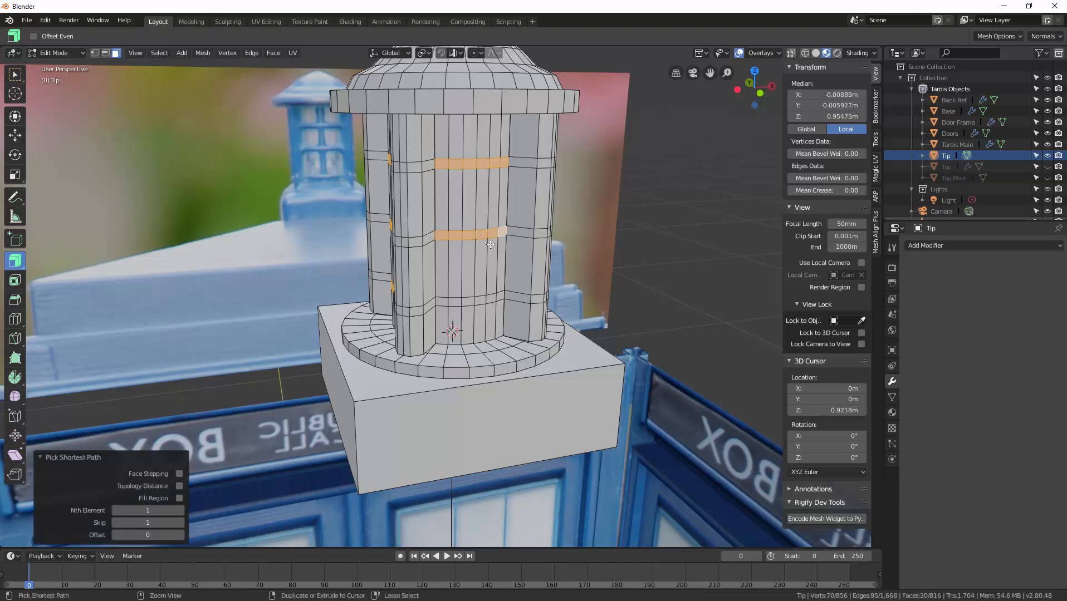
{"action": "left_click", "coordinate": [441, 301], "text": "shift"}
{"action": "left_click", "coordinate": [499, 297], "text": "ctrl"}
{"action": "middle_click_drag", "start_coordinate": [499, 298], "coordinate": [457, 161]}
Step: Extend the selection with the three rows of band faces on the third recessed wall
{"action": "left_click", "coordinate": [457, 160], "text": "shift"}
{"action": "left_click", "coordinate": [527, 159], "text": "ctrl"}
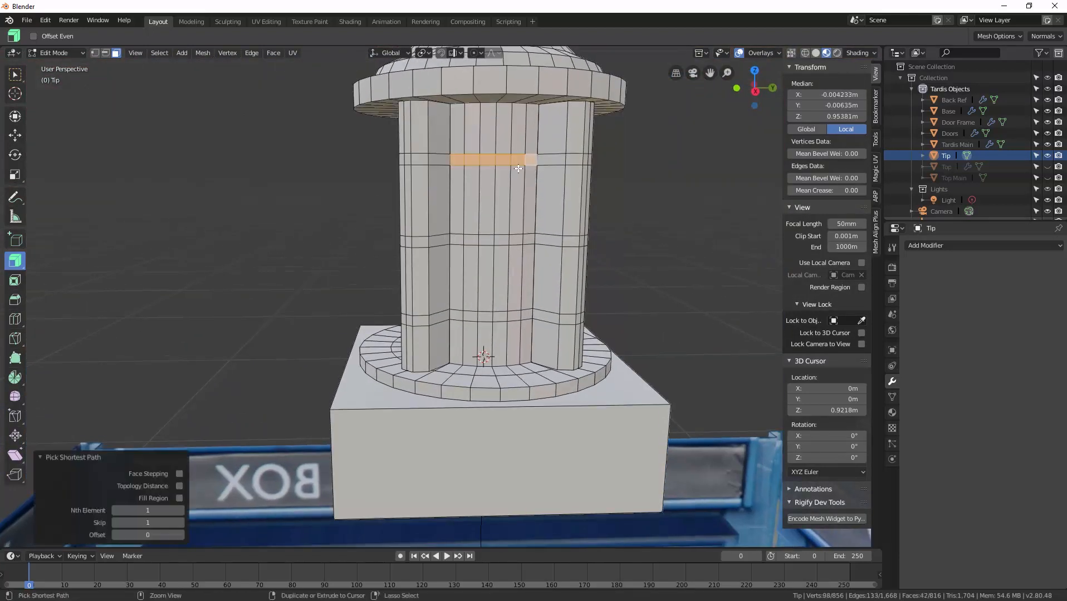
{"action": "left_click", "coordinate": [457, 240], "text": "shift"}
{"action": "left_click", "coordinate": [521, 233], "text": "ctrl"}
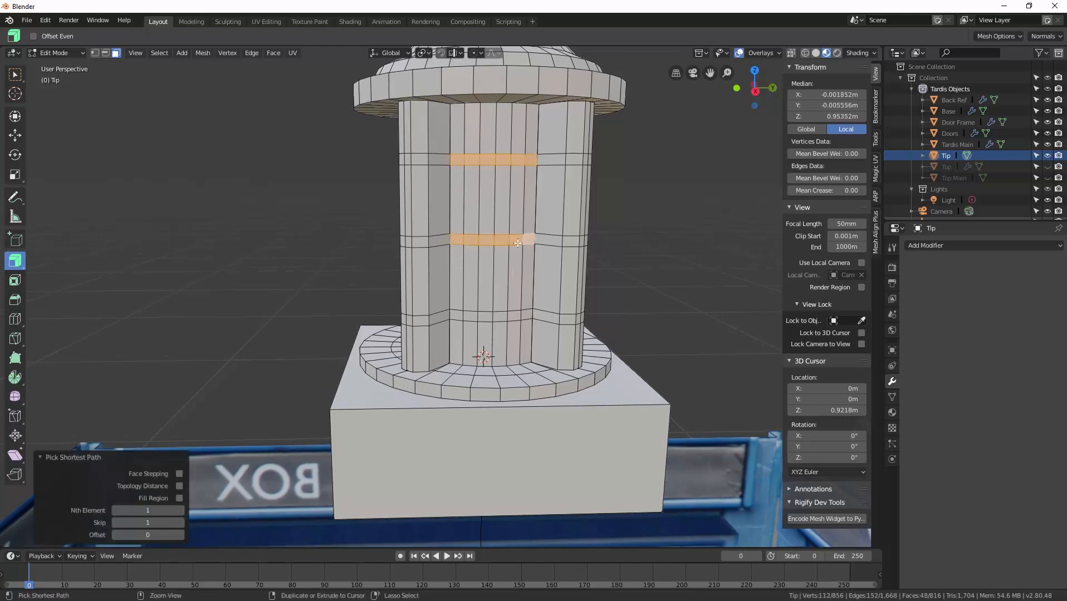
{"action": "left_click", "coordinate": [456, 315], "text": "shift"}
{"action": "left_click", "coordinate": [525, 313], "text": "ctrl"}
{"action": "middle_click_drag", "start_coordinate": [525, 313], "coordinate": [424, 266]}
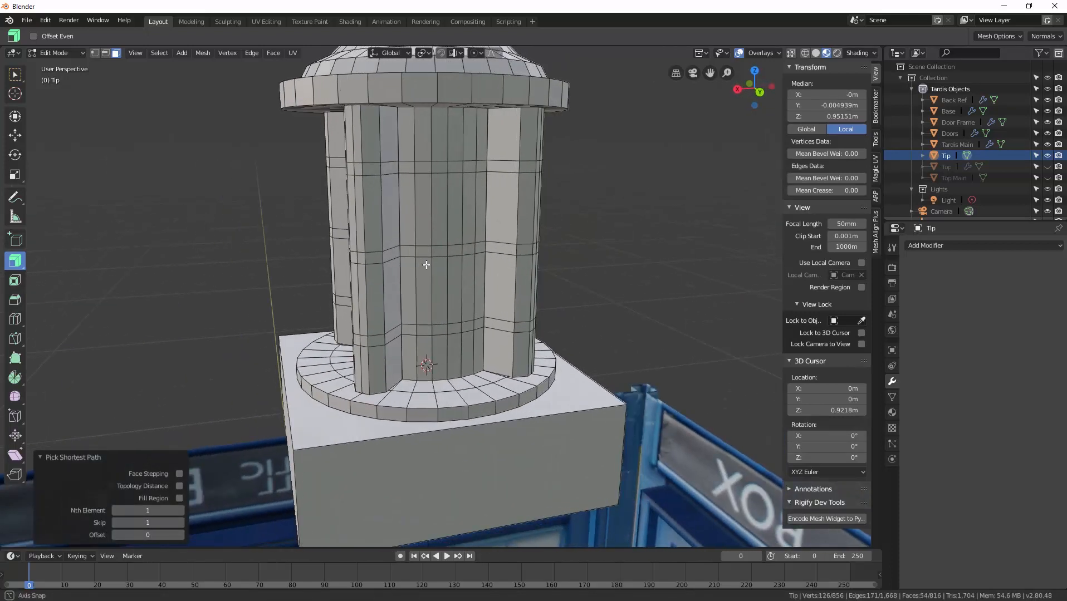
Step: Complete the selection with the three rows of band faces on the fourth recessed wall
{"action": "left_click", "coordinate": [408, 168], "text": "shift"}
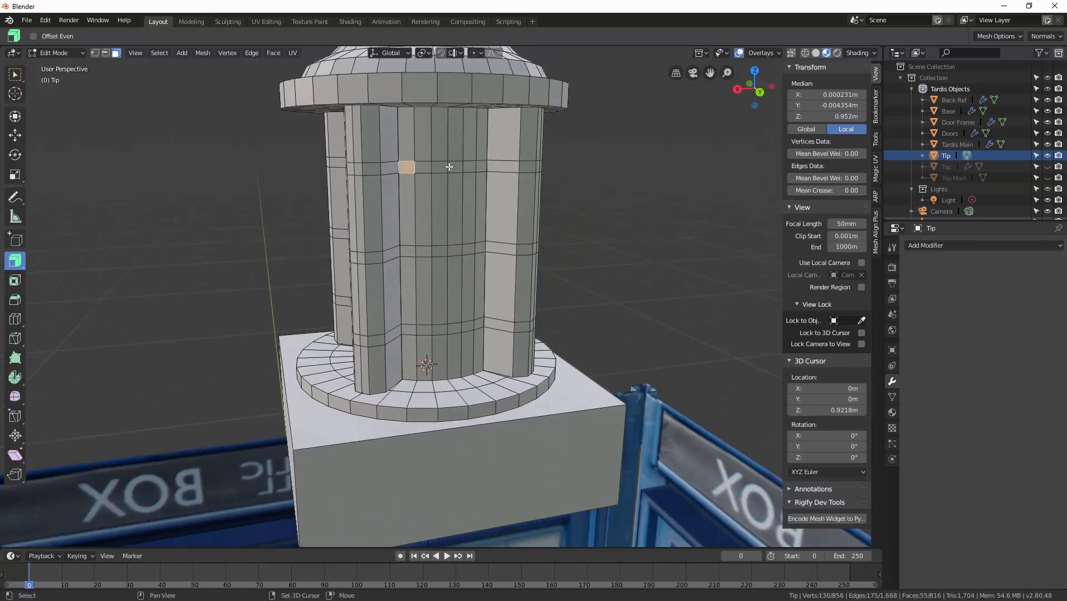
{"action": "left_click", "coordinate": [479, 167], "text": "ctrl"}
{"action": "left_click", "coordinate": [414, 250], "text": "shift"}
{"action": "left_click", "coordinate": [477, 249], "text": "ctrl"}
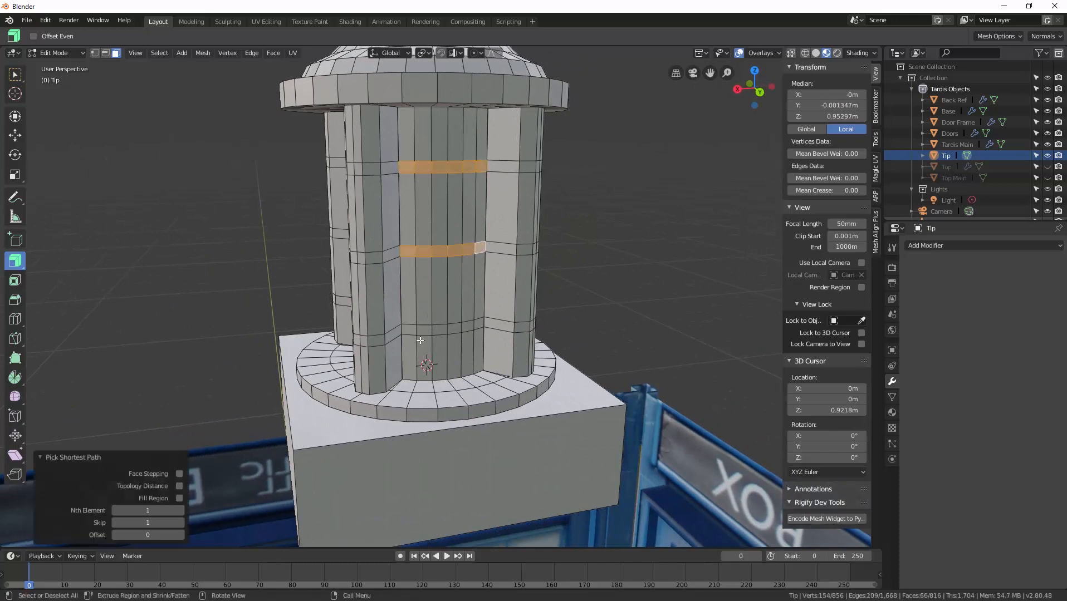
{"action": "left_click", "coordinate": [408, 330], "text": "shift"}
{"action": "left_click", "coordinate": [472, 325], "text": "ctrl"}
{"action": "middle_click_drag", "start_coordinate": [472, 324], "coordinate": [534, 301]}
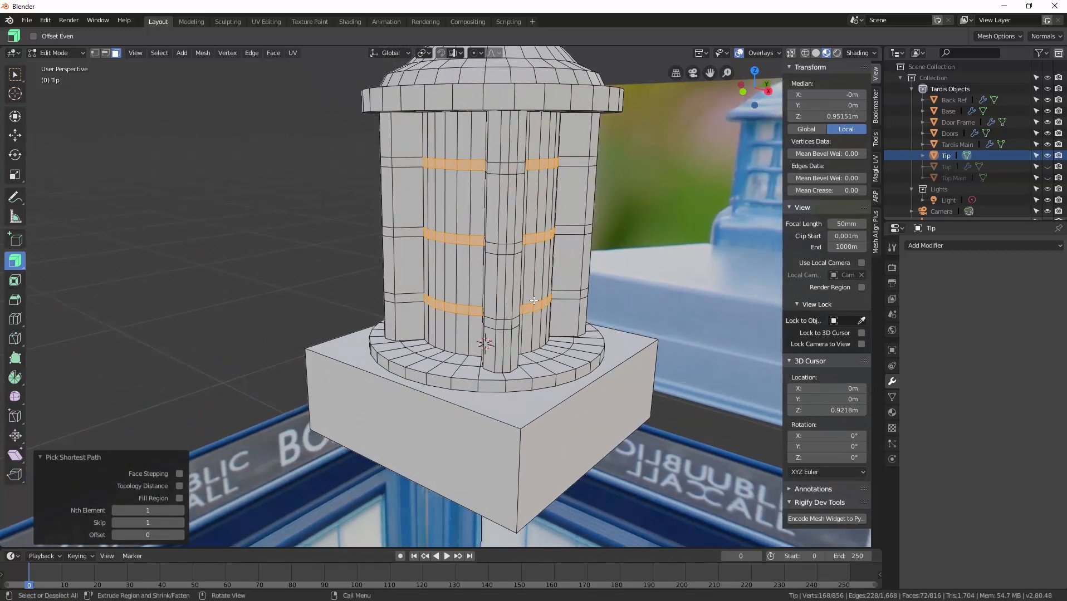
Step: Extrude the selected band faces outward along their normals by about 0.0027, then clear the selection
{"action": "left_click_drag", "start_coordinate": [24, 266], "coordinate": [47, 284]}
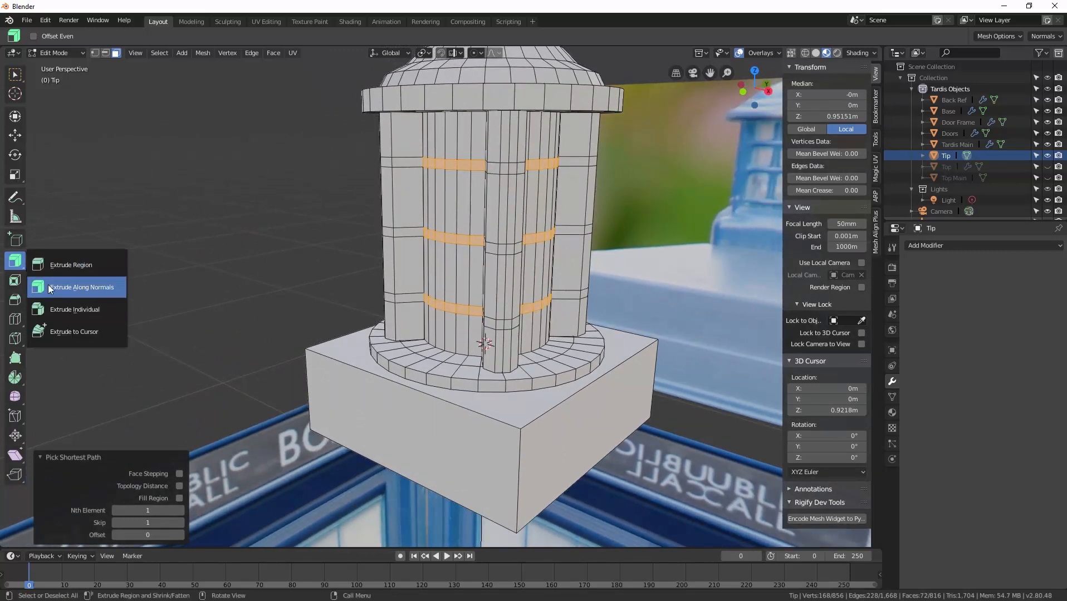
{"action": "left_click_drag", "start_coordinate": [423, 247], "coordinate": [416, 251]}
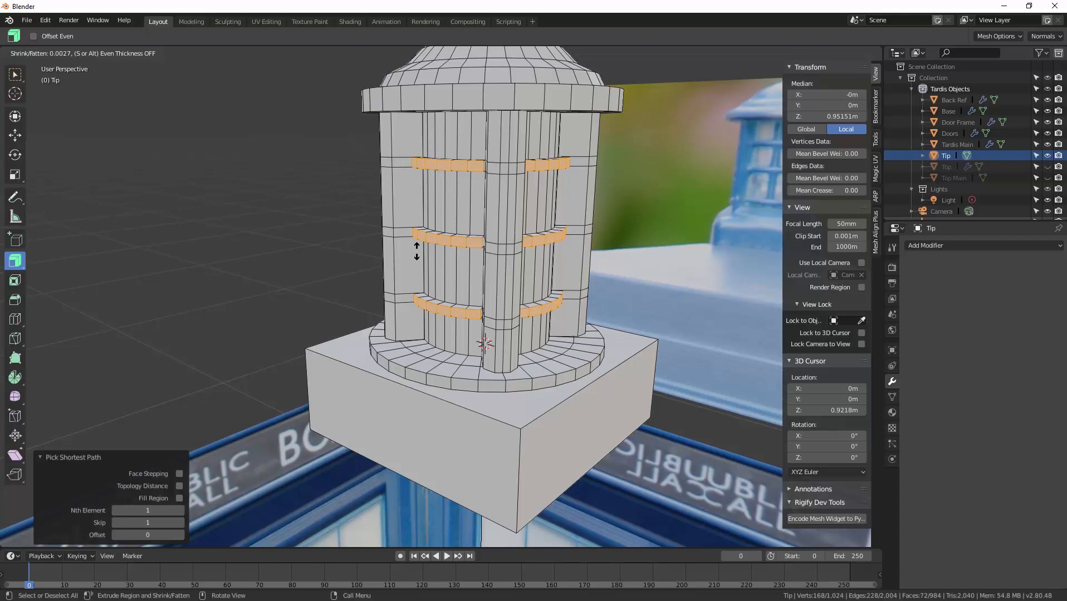
{"action": "left_click_drag", "start_coordinate": [417, 252], "coordinate": [417, 250]}
{"action": "left_click", "coordinate": [335, 215]}
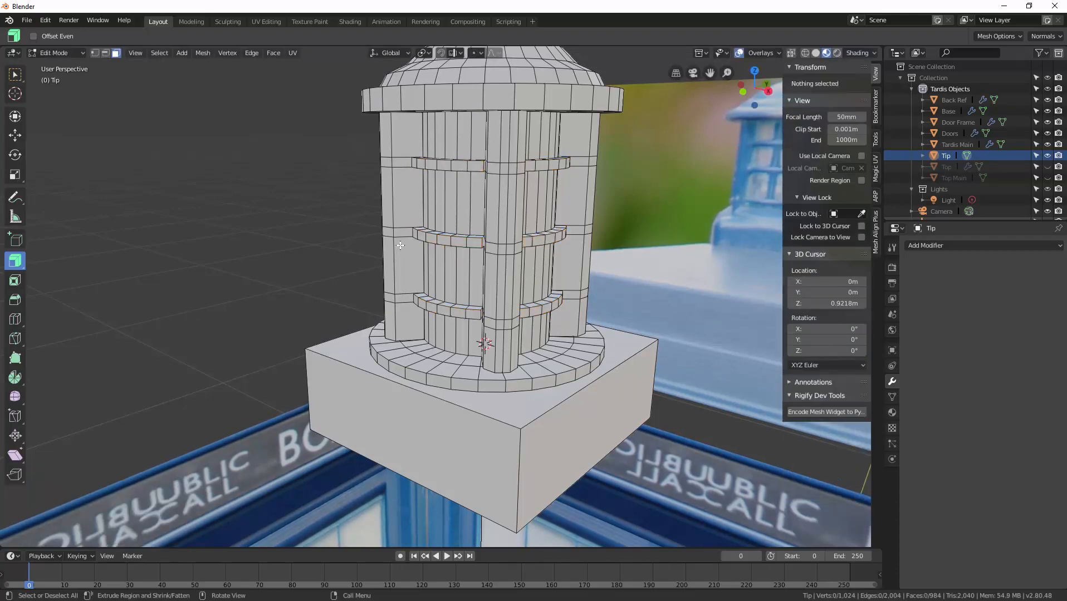
Step: Return to Object Mode and compare the banded lantern with the reference photo
{"action": "scroll", "coordinate": [399, 243], "scroll_direction": "down", "scroll_amount": 2}
{"action": "middle_click_drag", "start_coordinate": [399, 243], "coordinate": [349, 194]}
{"action": "scroll", "coordinate": [417, 227], "scroll_direction": "down", "scroll_amount": 2}
{"action": "key", "text": "ctrl+Tab"}
{"action": "left_click", "coordinate": [271, 202]}
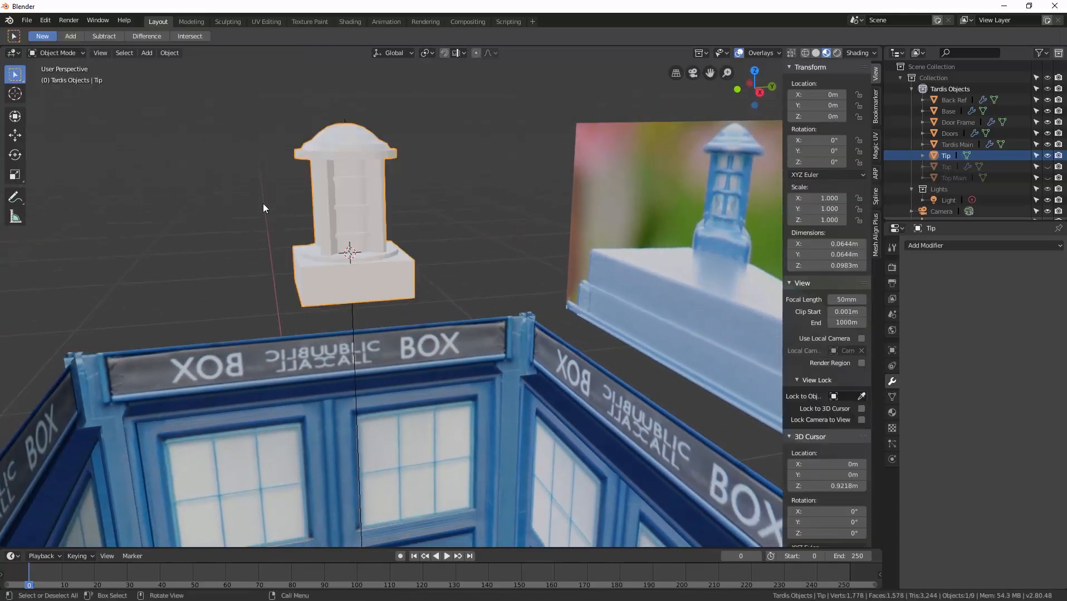
{"action": "middle_click_drag", "start_coordinate": [271, 212], "coordinate": [300, 222]}
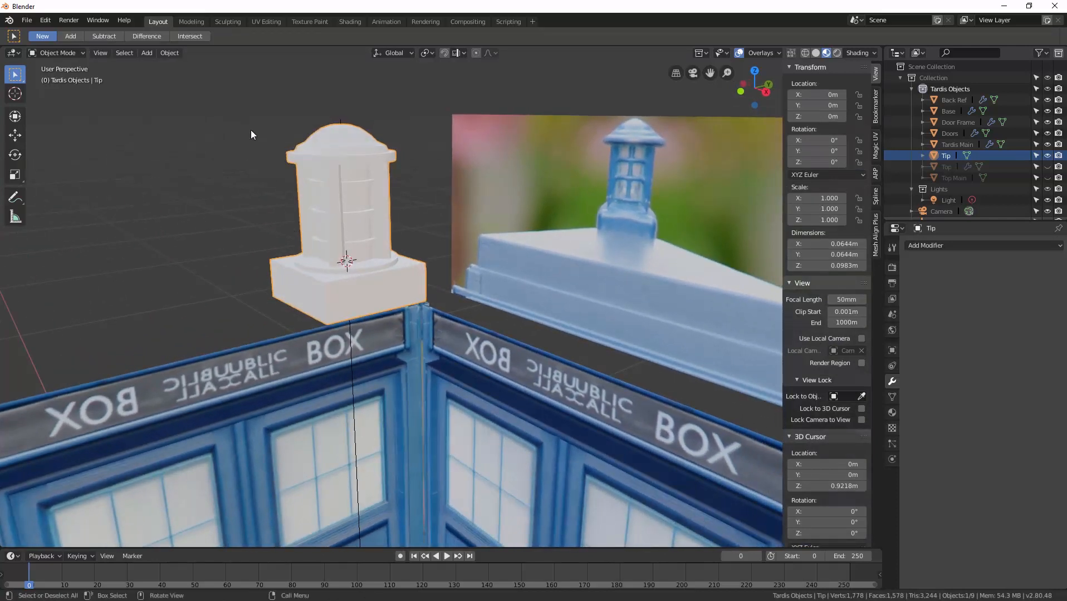
Step: Save the project as "Tardis 01.blend" in the Tardis folder under Tutorials Explanations
{"action": "key", "text": "ctrl+s"}
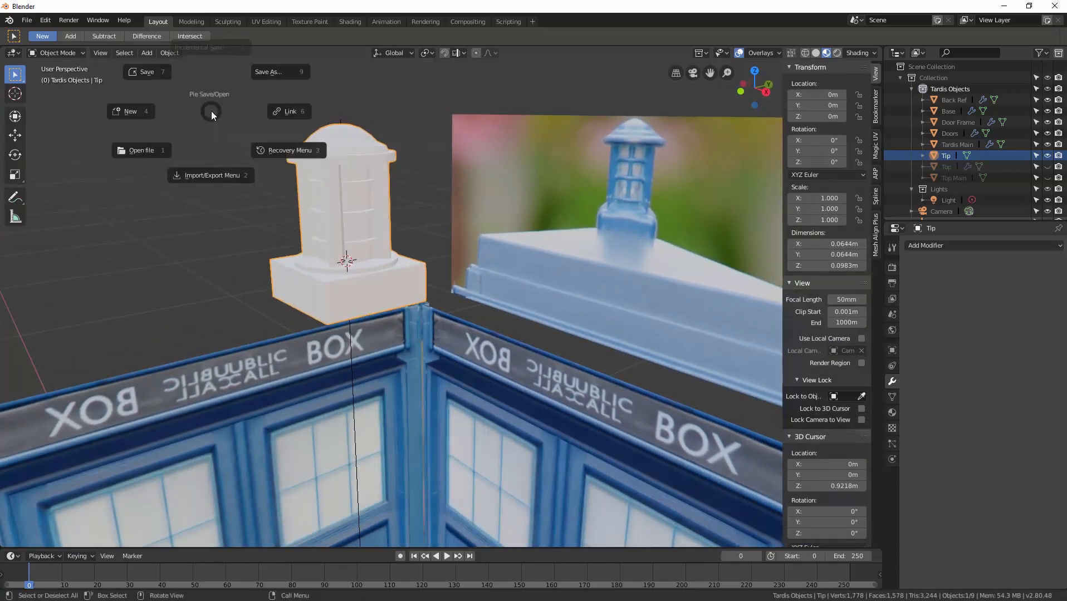
{"action": "left_click", "coordinate": [270, 84]}
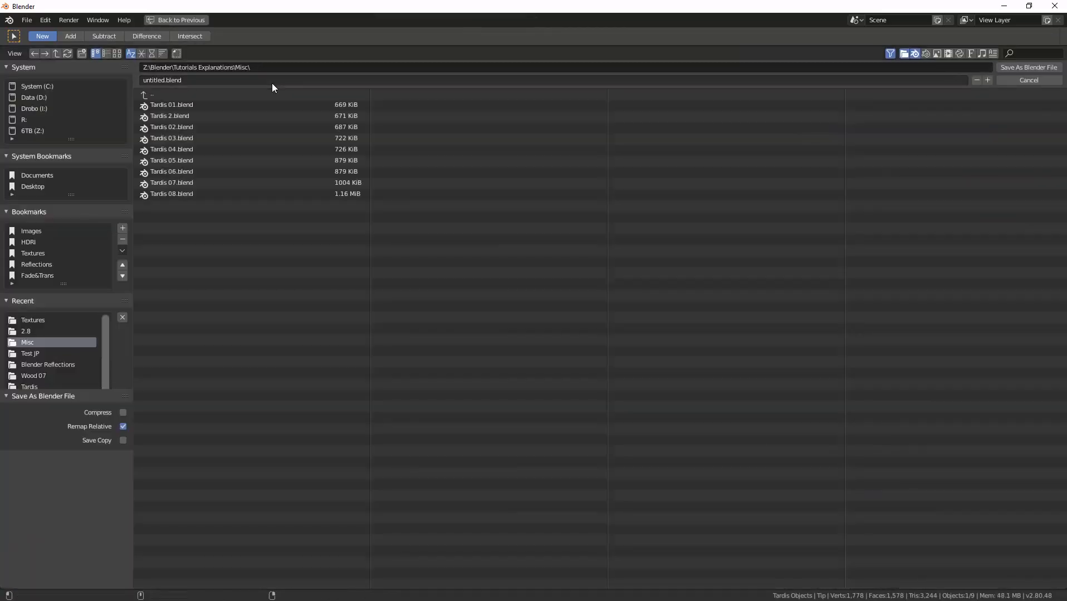
{"action": "left_click", "coordinate": [150, 96]}
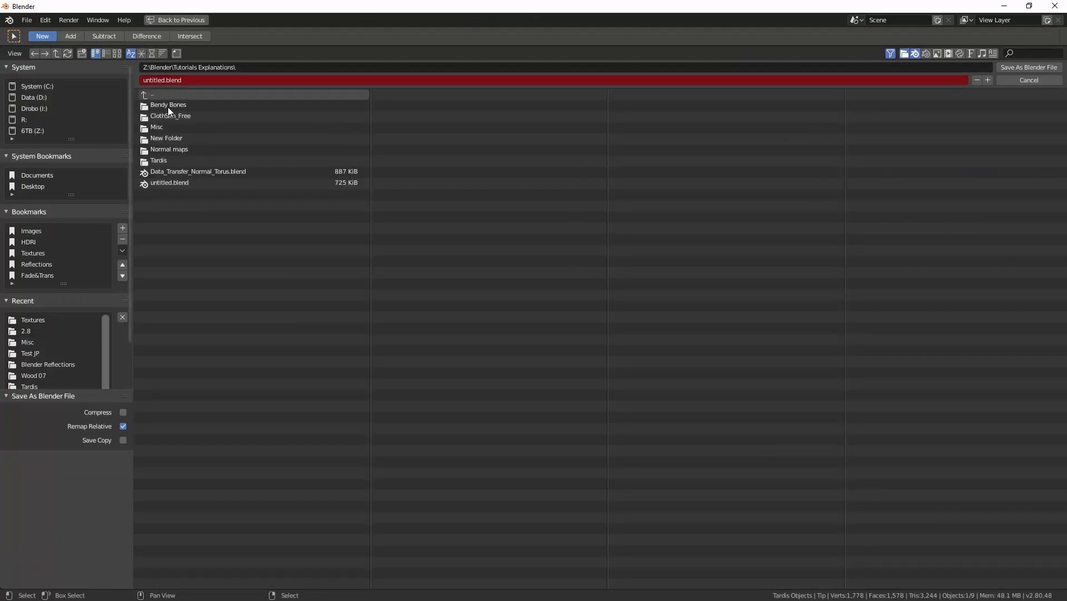
{"action": "left_click", "coordinate": [167, 160]}
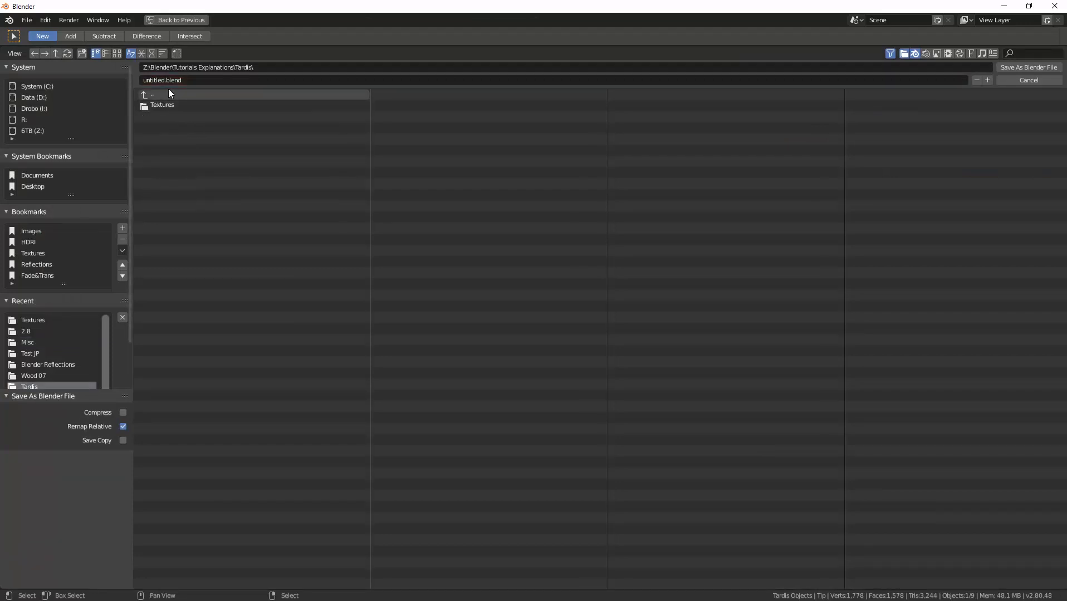
{"action": "left_click", "coordinate": [202, 81]}
{"action": "type", "text": "Tardis 01"}
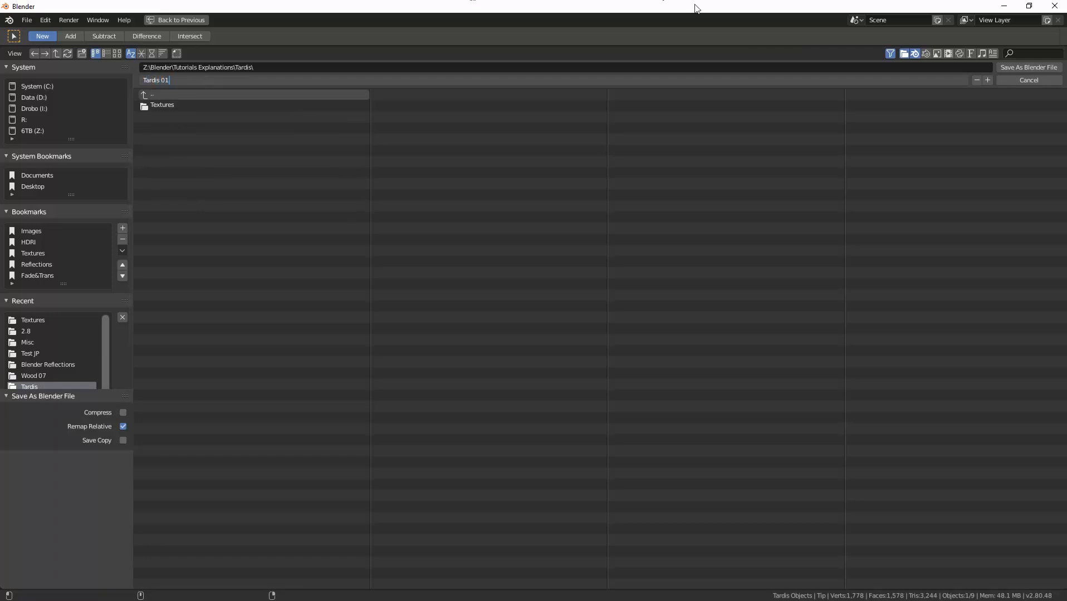
{"action": "left_click", "coordinate": [1044, 68]}
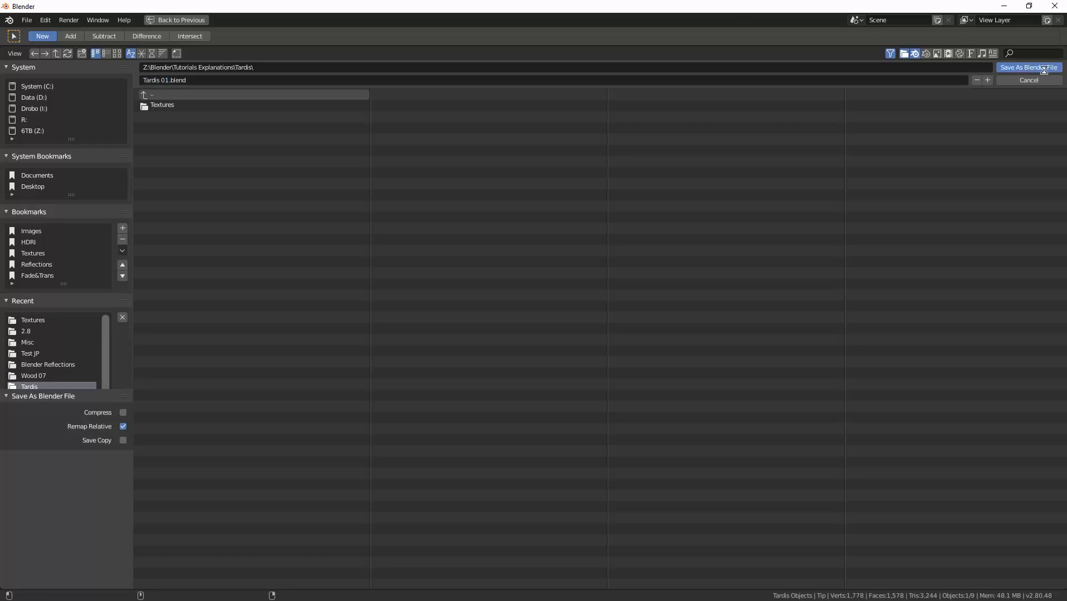
{"action": "left_click", "coordinate": [1044, 68]}
Step: Unhide the Top Main roof object, deselect everything, and hide the Back Ref reference image
{"action": "scroll", "coordinate": [657, 211], "scroll_direction": "down", "scroll_amount": 4}
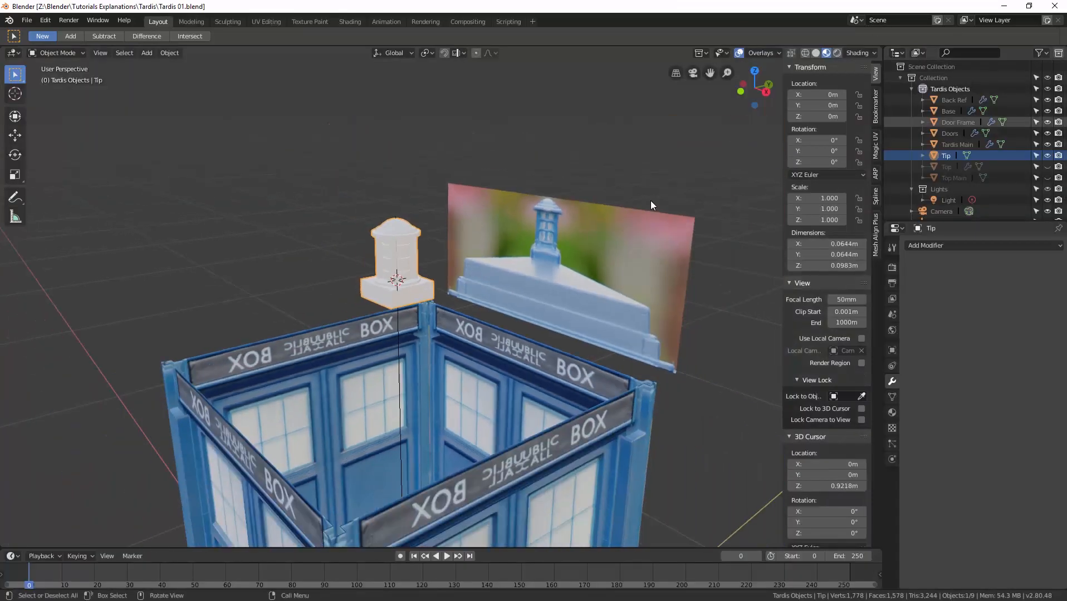
{"action": "left_click", "coordinate": [1047, 178]}
{"action": "middle_click_drag", "start_coordinate": [719, 186], "coordinate": [582, 127]}
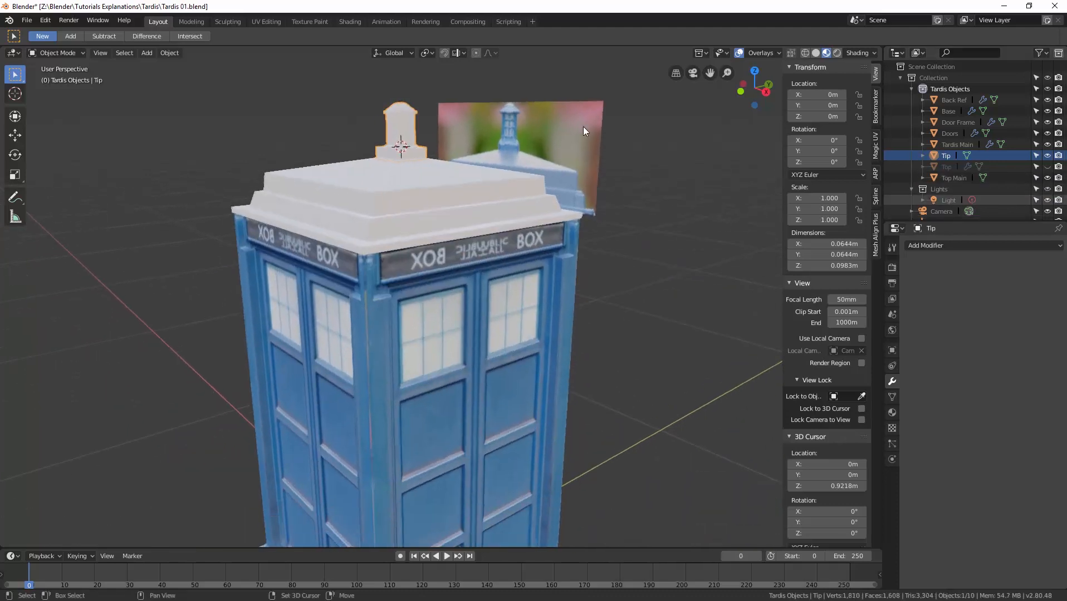
{"action": "left_click", "coordinate": [656, 187]}
{"action": "middle_click_drag", "start_coordinate": [670, 190], "coordinate": [676, 189]}
{"action": "scroll", "coordinate": [675, 188], "scroll_direction": "down", "scroll_amount": 3}
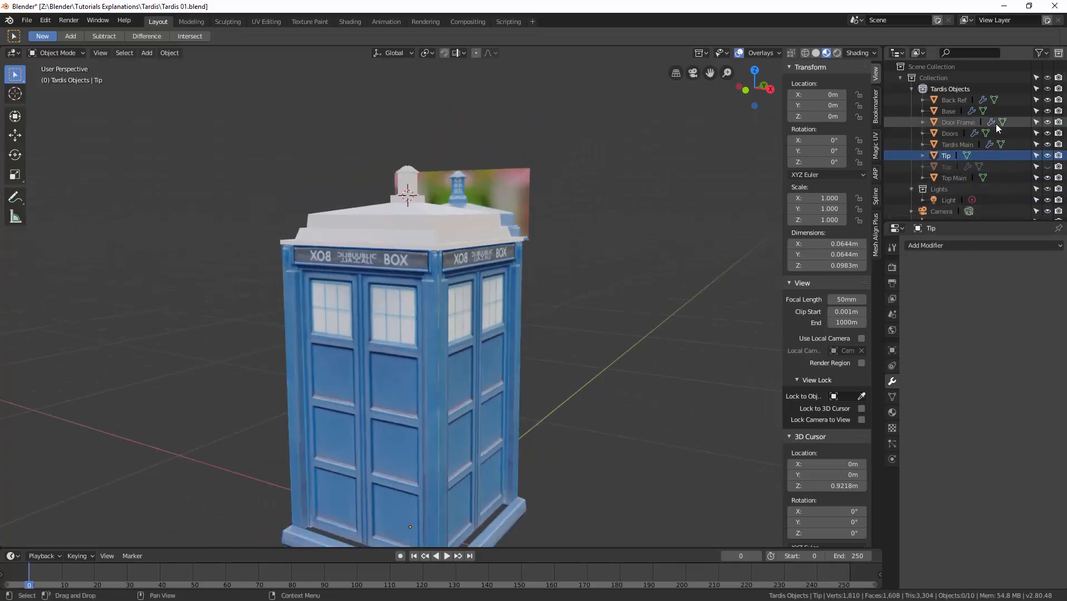
{"action": "left_click", "coordinate": [1047, 101]}
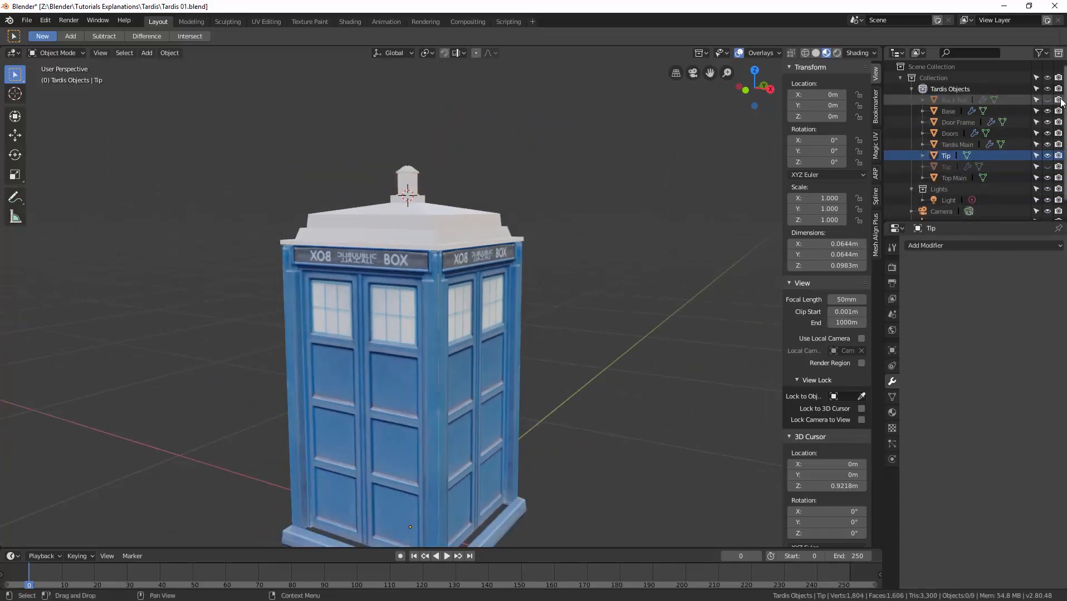
{"action": "middle_click_drag", "start_coordinate": [624, 220], "coordinate": [454, 216]}
{"action": "scroll", "coordinate": [441, 225], "scroll_direction": "up", "scroll_amount": 1}
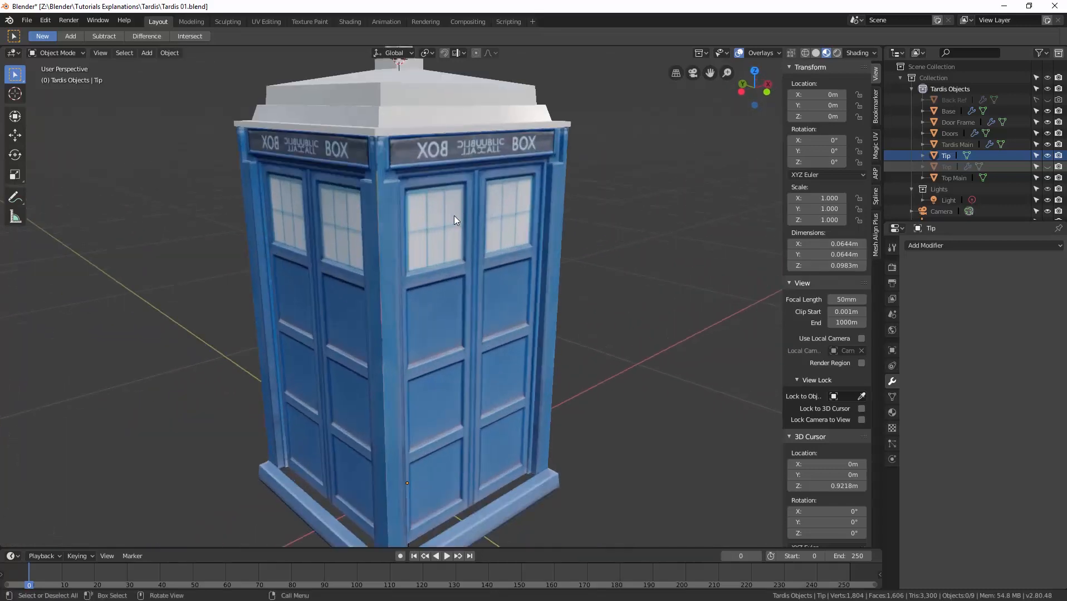
Step: Select the Tardis Main object and enter Edit Mode around its upper sign panel
{"action": "scroll", "coordinate": [496, 187], "scroll_direction": "up", "scroll_amount": 1}
{"action": "middle_click_drag", "start_coordinate": [496, 186], "coordinate": [483, 279], "text": "shift"}
{"action": "scroll", "coordinate": [495, 281], "scroll_direction": "up", "scroll_amount": 1}
{"action": "middle_click_drag", "start_coordinate": [483, 279], "coordinate": [445, 302], "text": "shift"}
{"action": "left_click", "coordinate": [479, 282]}
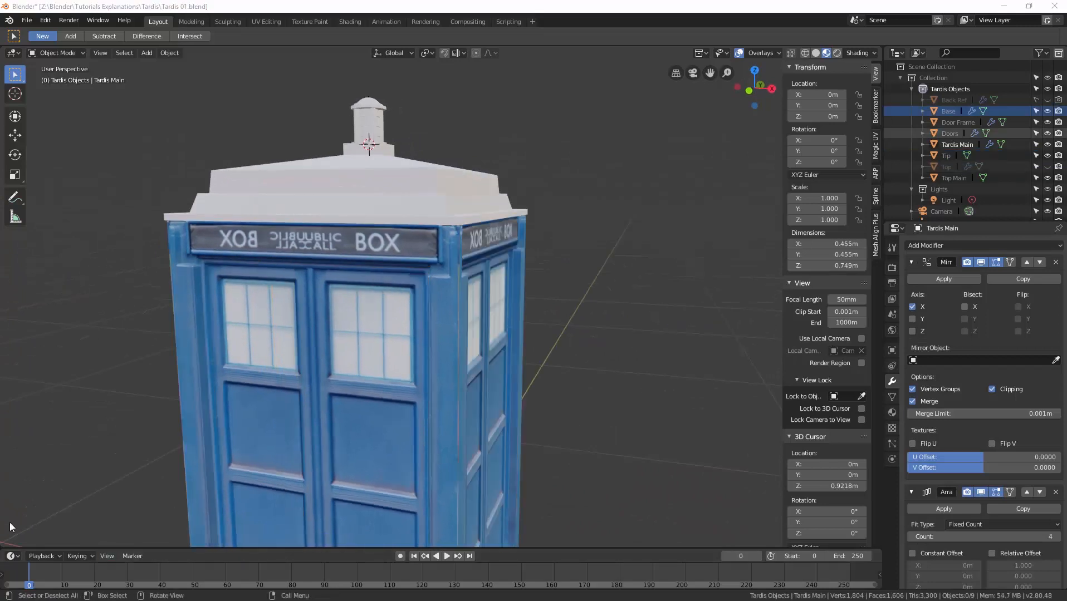
{"action": "left_click", "coordinate": [382, 250]}
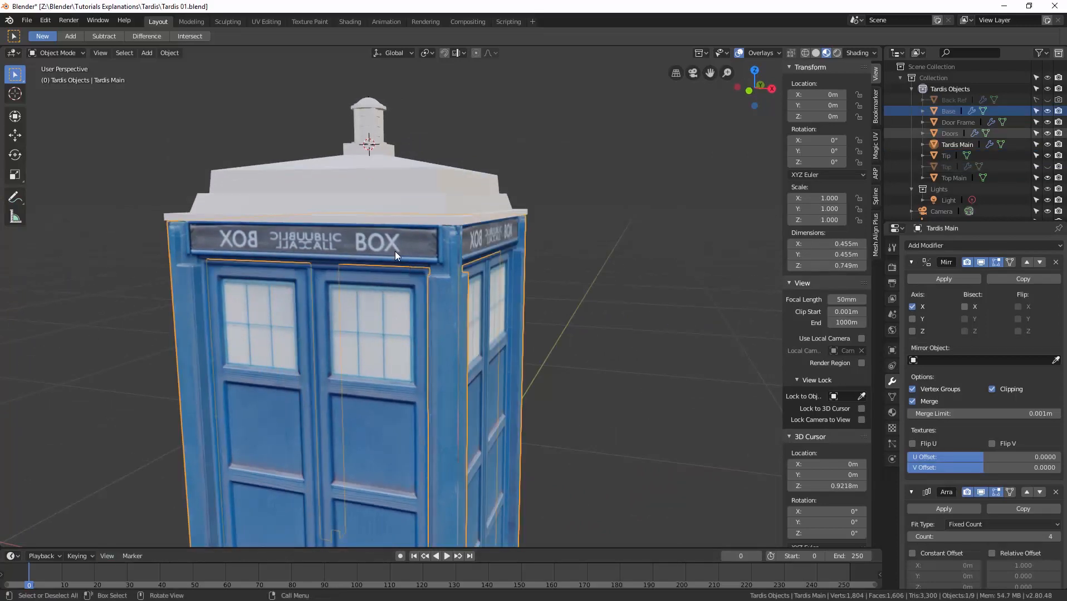
{"action": "key", "text": "ctrl+Tab"}
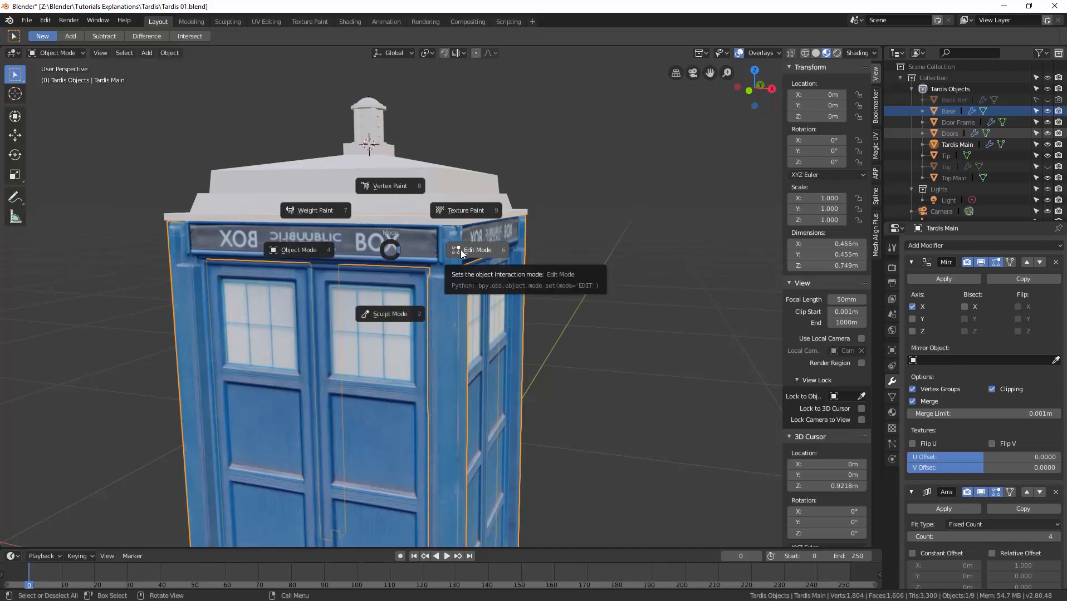
{"action": "left_click", "coordinate": [460, 249]}
{"action": "scroll", "coordinate": [395, 244], "scroll_direction": "up", "scroll_amount": 2}
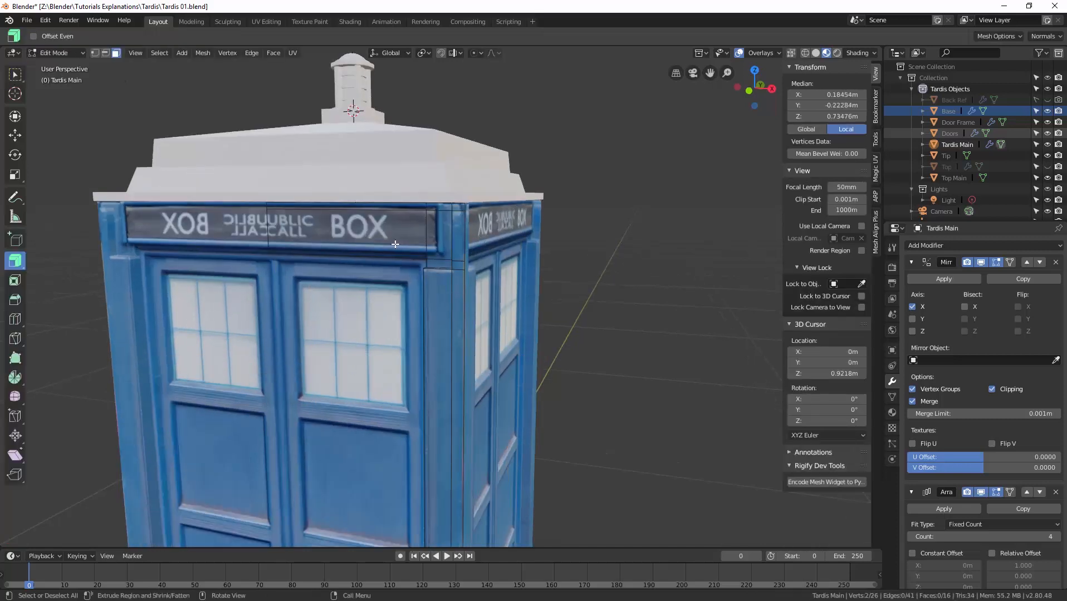
Step: Duplicate the upper sign panel face of Tardis Main in place and separate the copy into its own object
{"action": "left_click", "coordinate": [350, 229]}
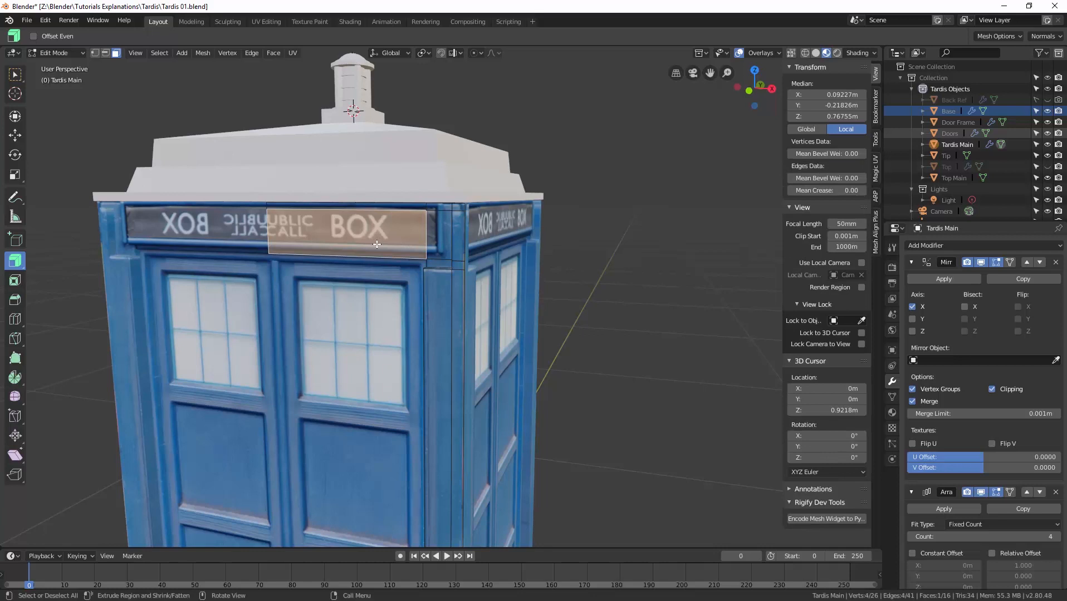
{"action": "key", "text": "shift+d"}
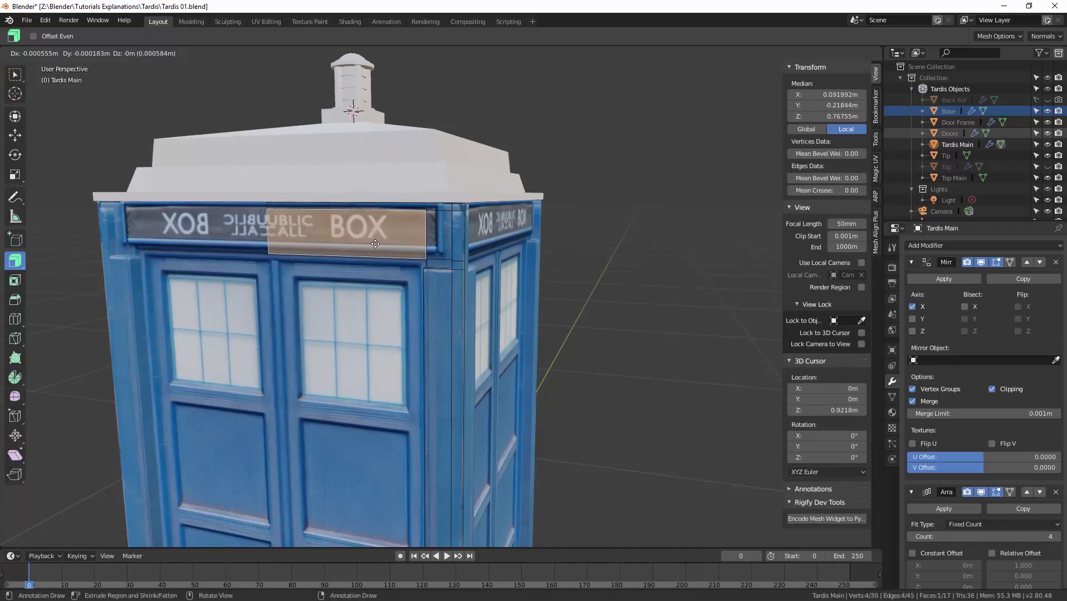
{"action": "right_click", "coordinate": [376, 244]}
{"action": "key", "text": "p"}
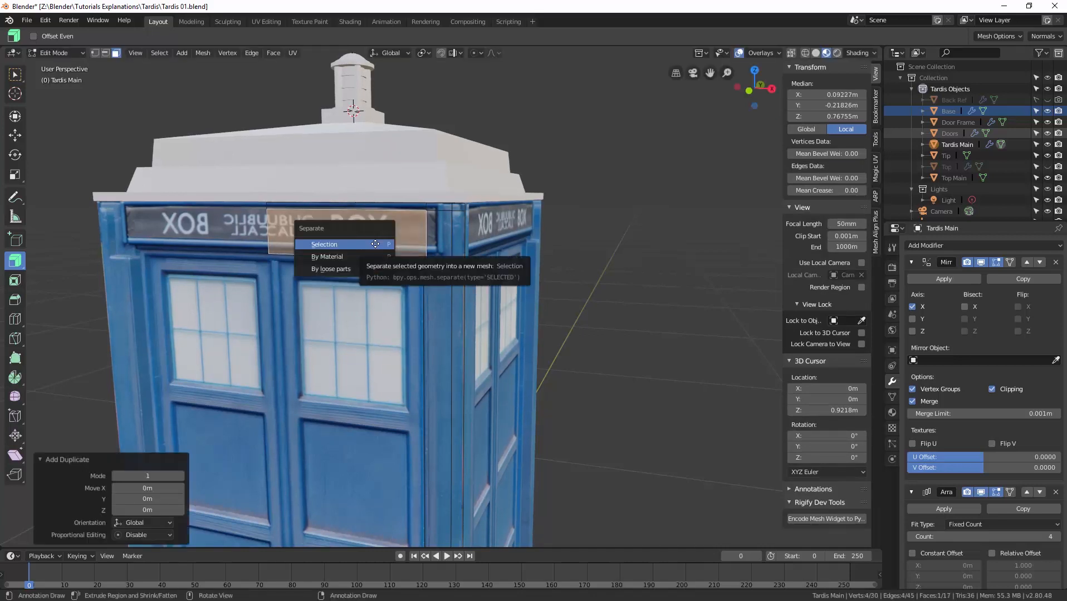
{"action": "left_click", "coordinate": [376, 244]}
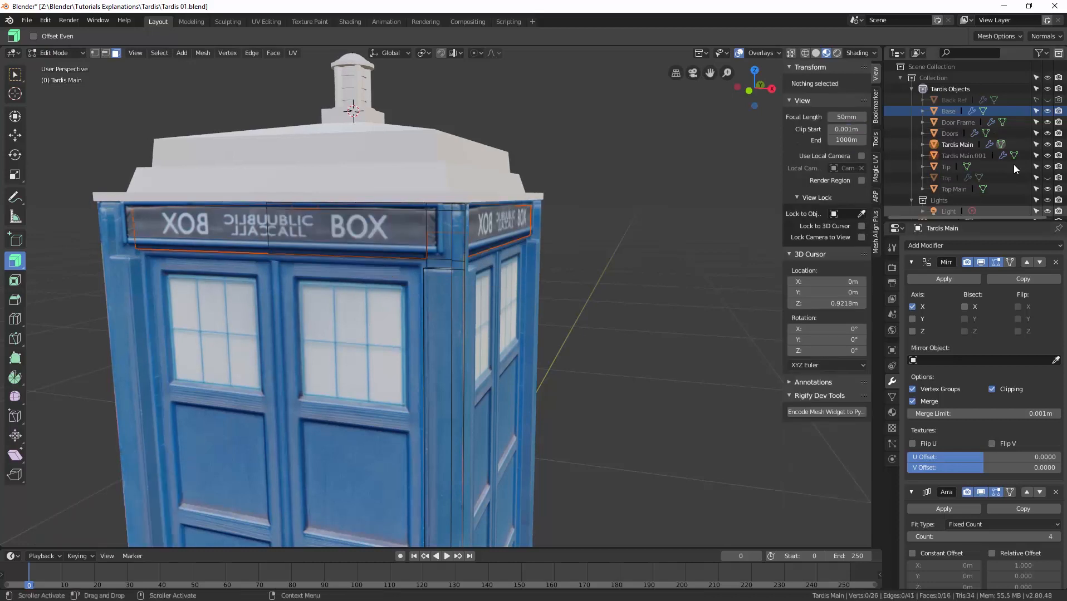
Step: Return to Object Mode, select the separated sign panel object, and rename it "Sign 01"
{"action": "left_click", "coordinate": [980, 155]}
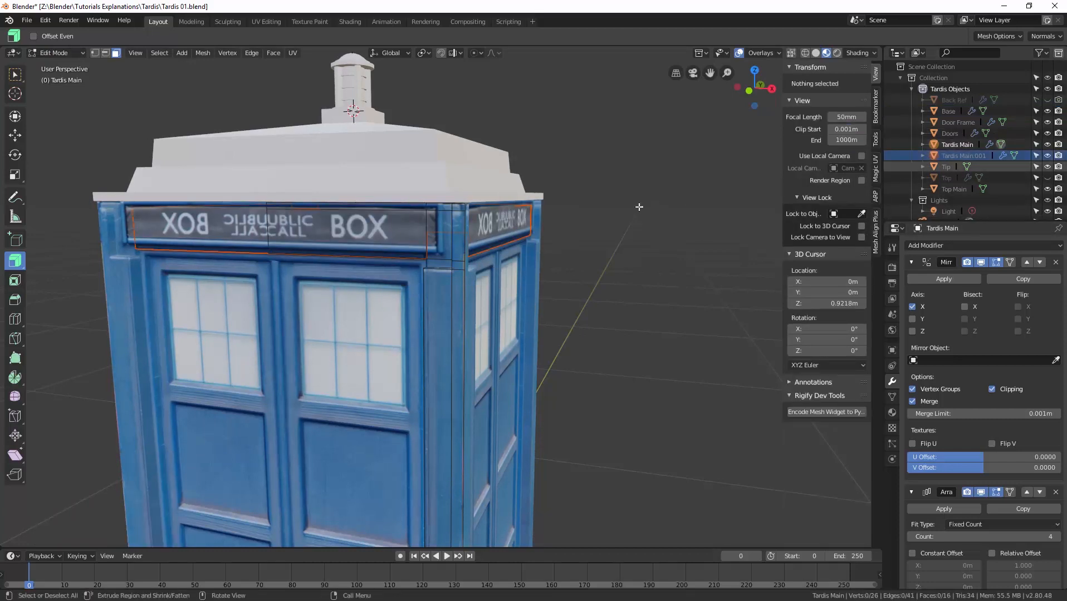
{"action": "key", "text": "ctrl+Tab"}
{"action": "left_click", "coordinate": [507, 207]}
{"action": "left_click", "coordinate": [953, 156]}
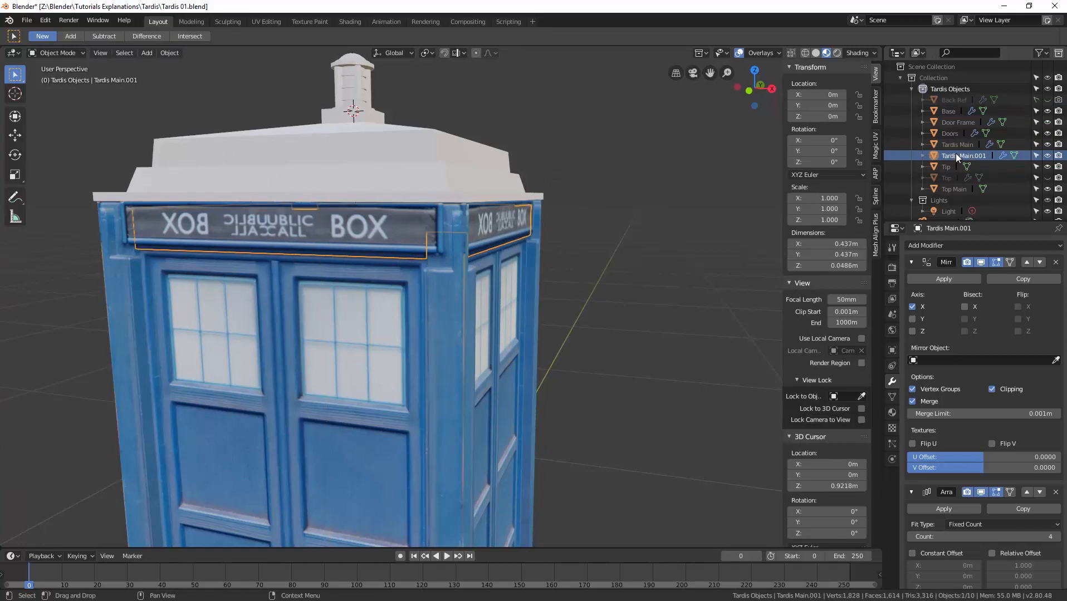
{"action": "double_click", "coordinate": [955, 154]}
{"action": "type", "text": "Sign"}
{"action": "key", "text": "Return"}
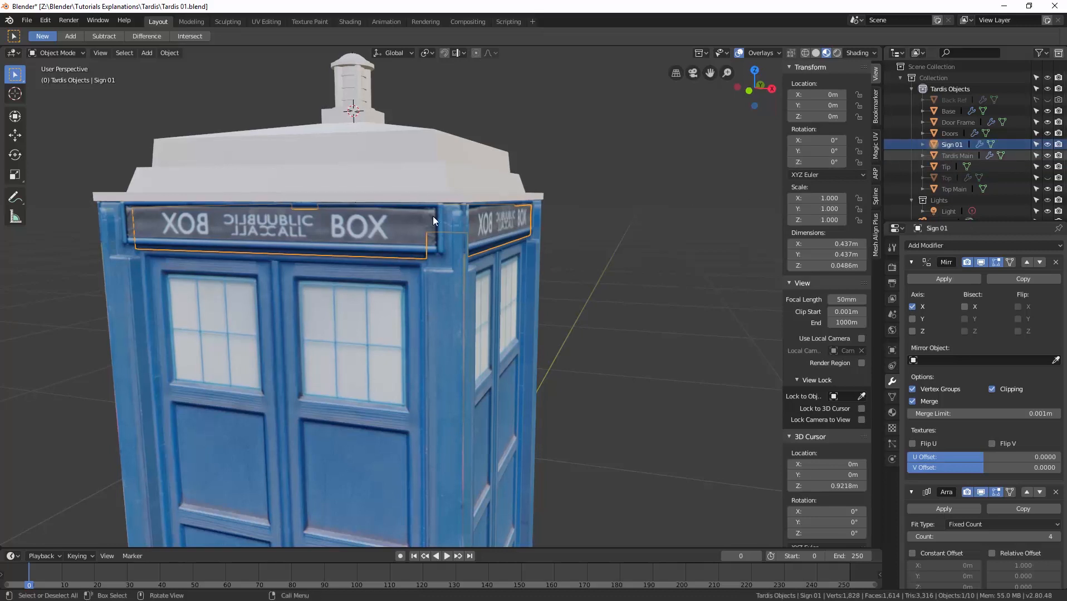
Step: Enter Edit Mode on Sign 01 and raise the sign panel's top edge about 0.0071 m along Z to the roof
{"action": "key", "text": "ctrl+Tab"}
{"action": "left_click", "coordinate": [517, 218]}
{"action": "left_click", "coordinate": [400, 228]}
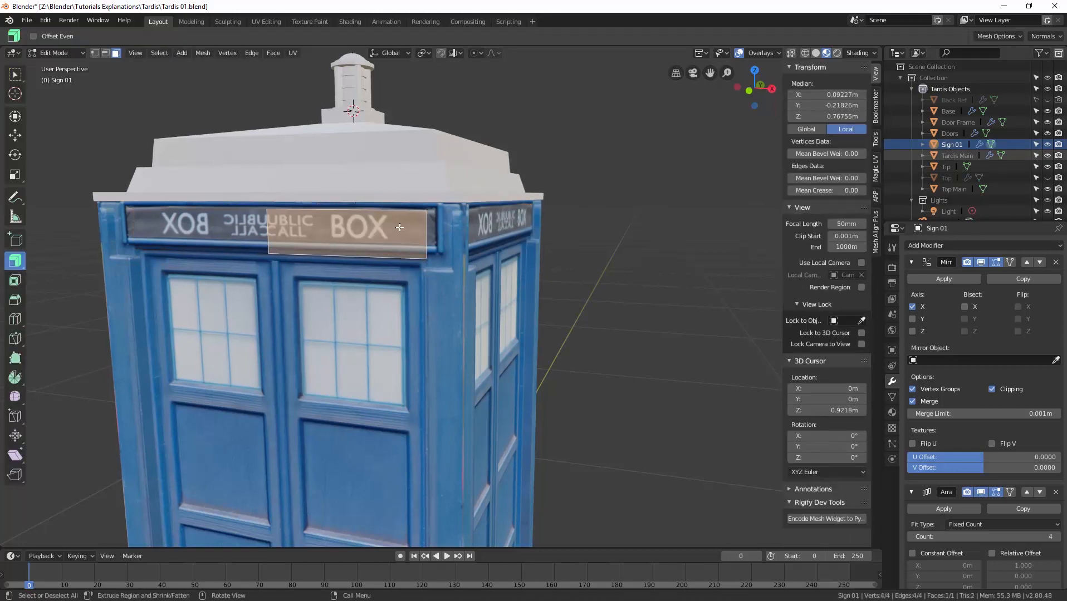
{"action": "middle_click_drag", "start_coordinate": [409, 232], "coordinate": [419, 271]}
{"action": "scroll", "coordinate": [427, 227], "scroll_direction": "up", "scroll_amount": 3}
{"action": "key", "text": "2"}
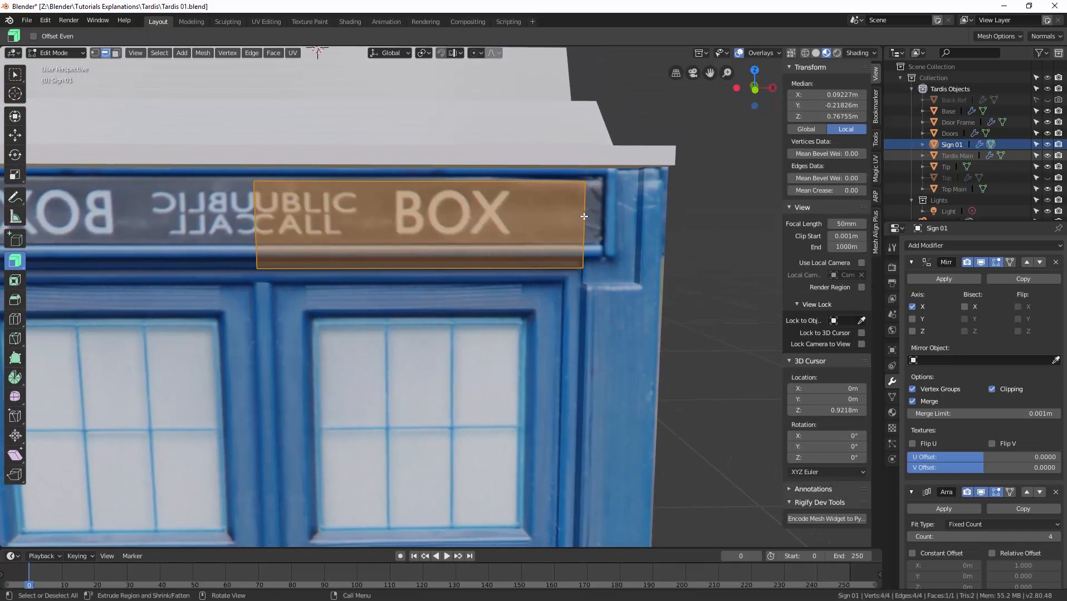
{"action": "left_click", "coordinate": [458, 181]}
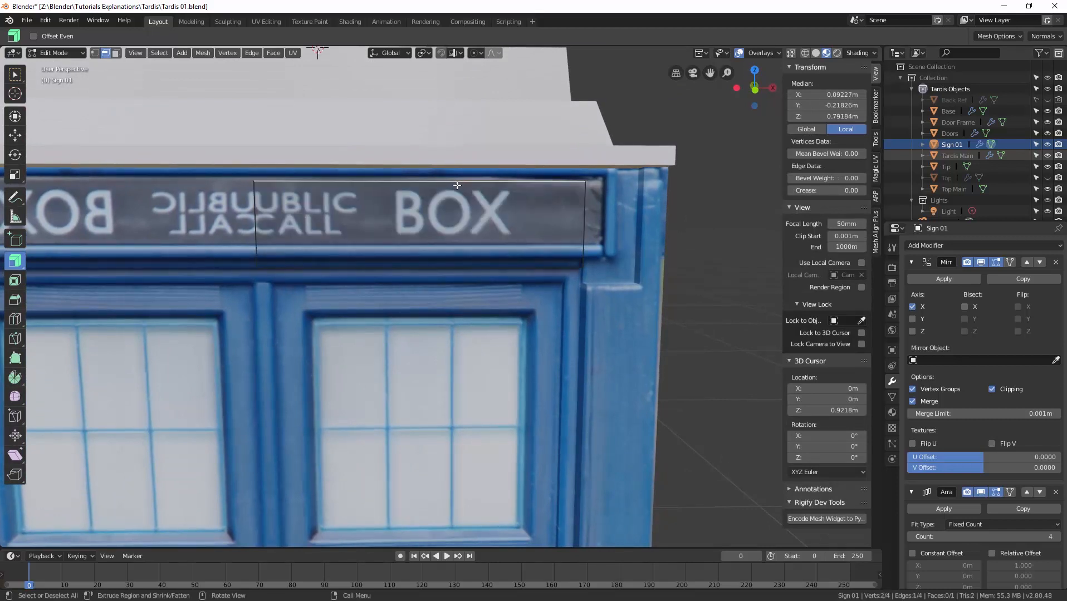
{"action": "key", "text": "g"}
{"action": "key", "text": "z"}
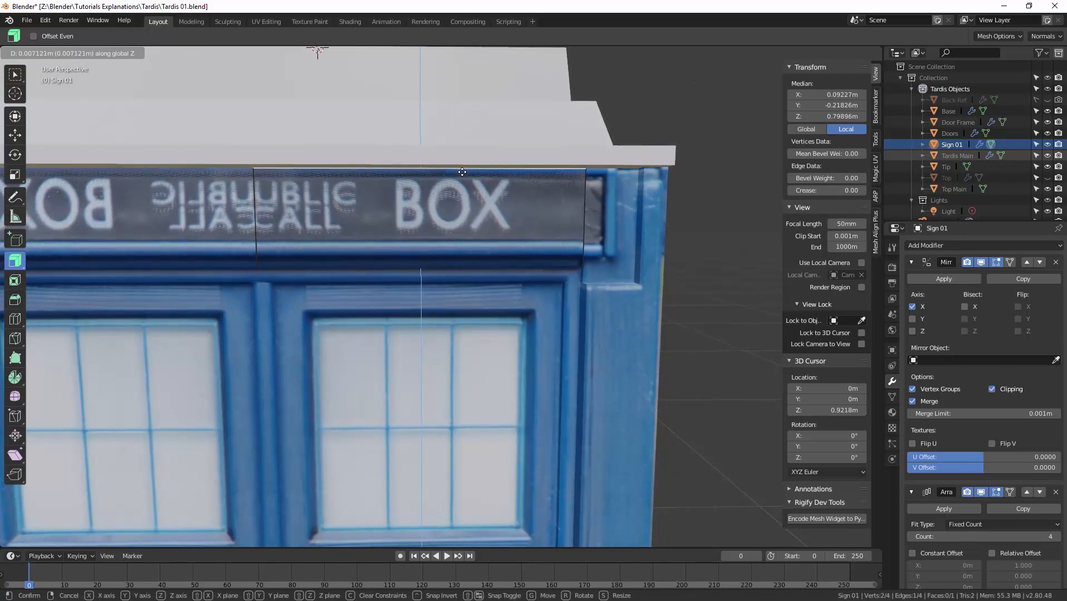
{"action": "left_click", "coordinate": [463, 172]}
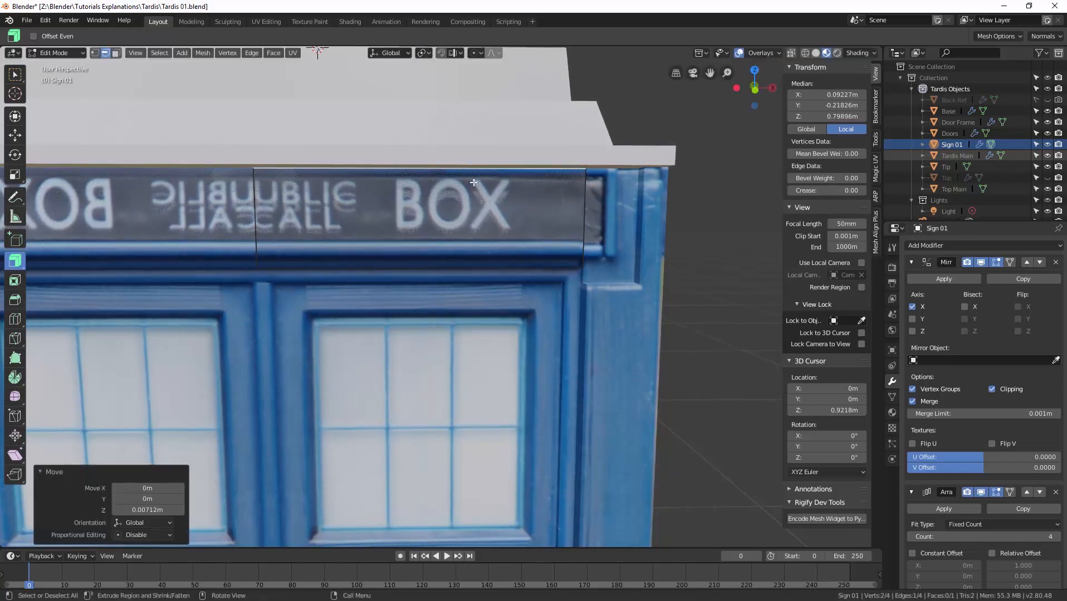
Step: Move the sign panel's outer side edge about 0.0189 m outward along X to the end of the pictured sign frame
{"action": "left_click", "coordinate": [585, 206]}
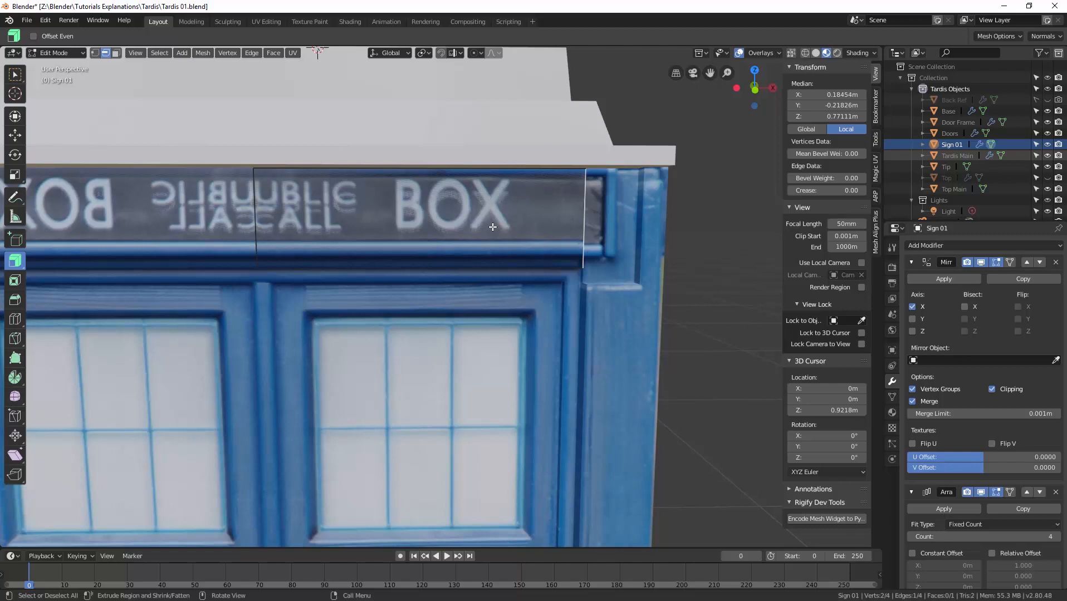
{"action": "key", "text": "g"}
{"action": "key", "text": "x"}
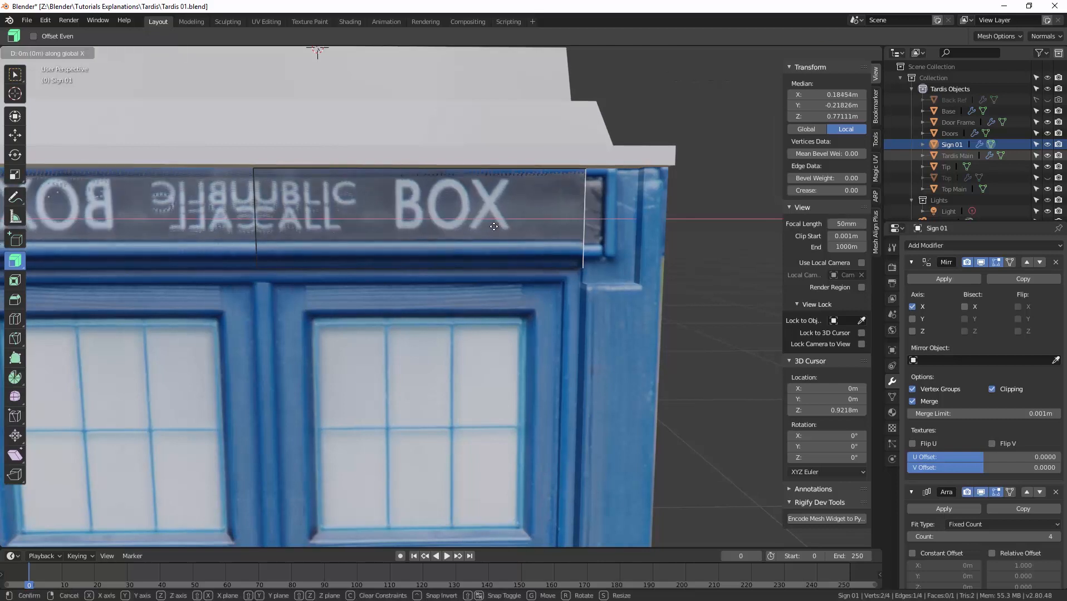
{"action": "left_click", "coordinate": [529, 227]}
{"action": "middle_click_drag", "start_coordinate": [502, 233], "coordinate": [483, 241]}
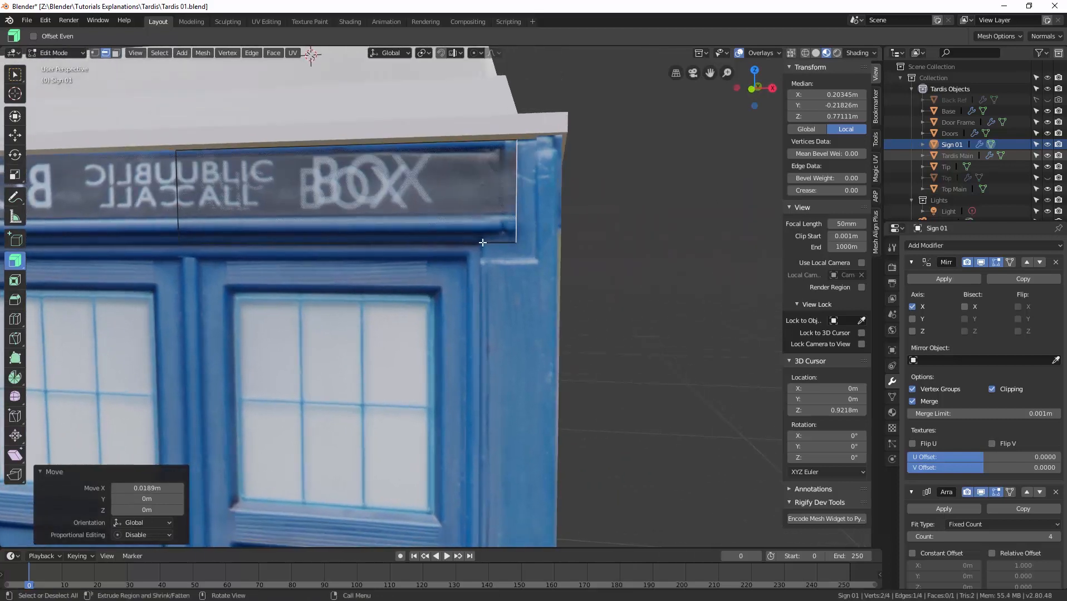
Step: Raise the sign panel's bottom edge about 0.0055 m along Z
{"action": "left_click", "coordinate": [483, 242]}
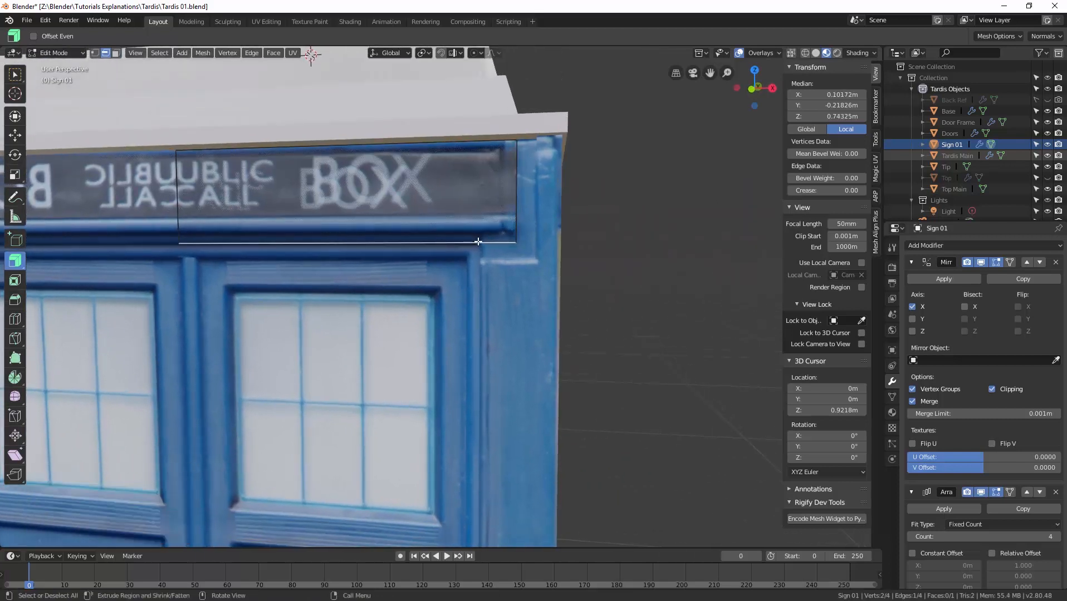
{"action": "key", "text": "g"}
{"action": "key", "text": "z"}
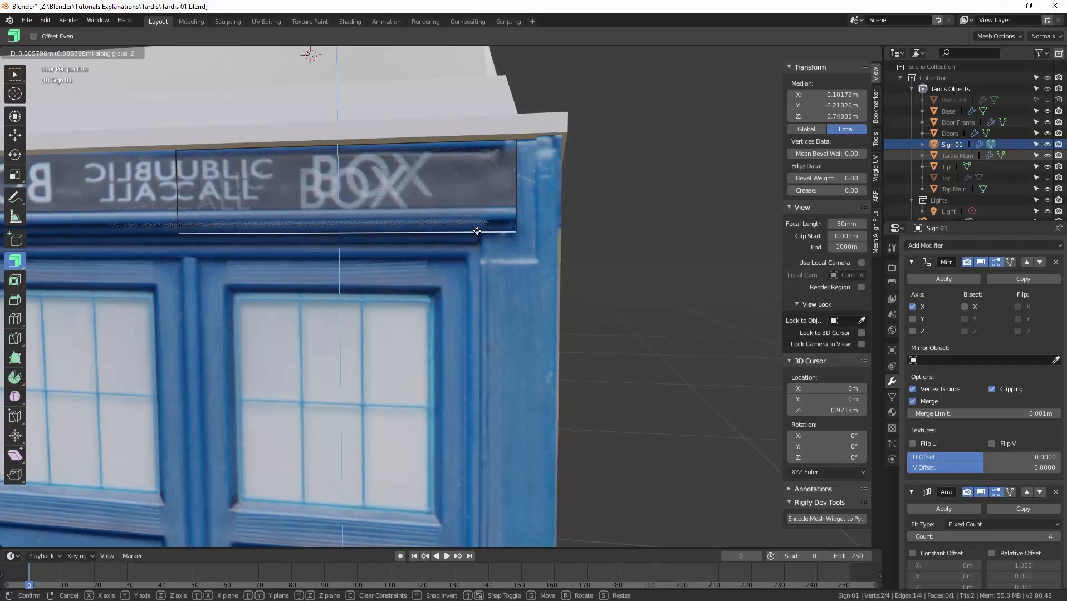
{"action": "left_click", "coordinate": [481, 233]}
{"action": "mouse_move", "coordinate": [484, 235]}
{"action": "middle_mouse_down"}
{"action": "mouse_move", "coordinate": [466, 245]}
{"action": "mouse_move", "coordinate": [486, 240]}
{"action": "middle_mouse_up"}
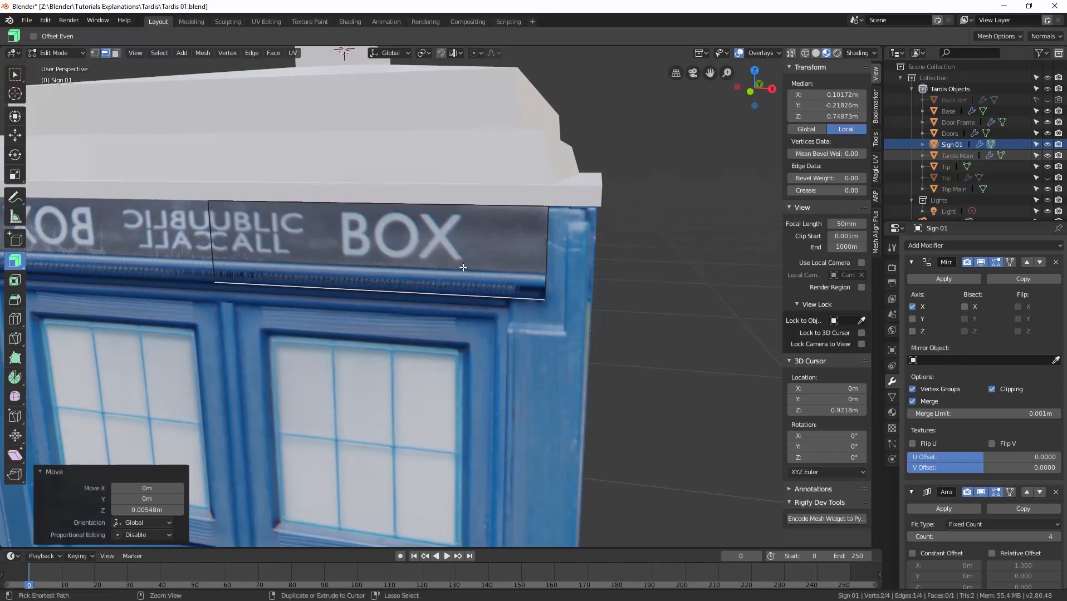
Step: Add one vertical loop cut to the sign panel and slide it close to the outer side edge, factor -0.931
{"action": "key", "text": "ctrl+r"}
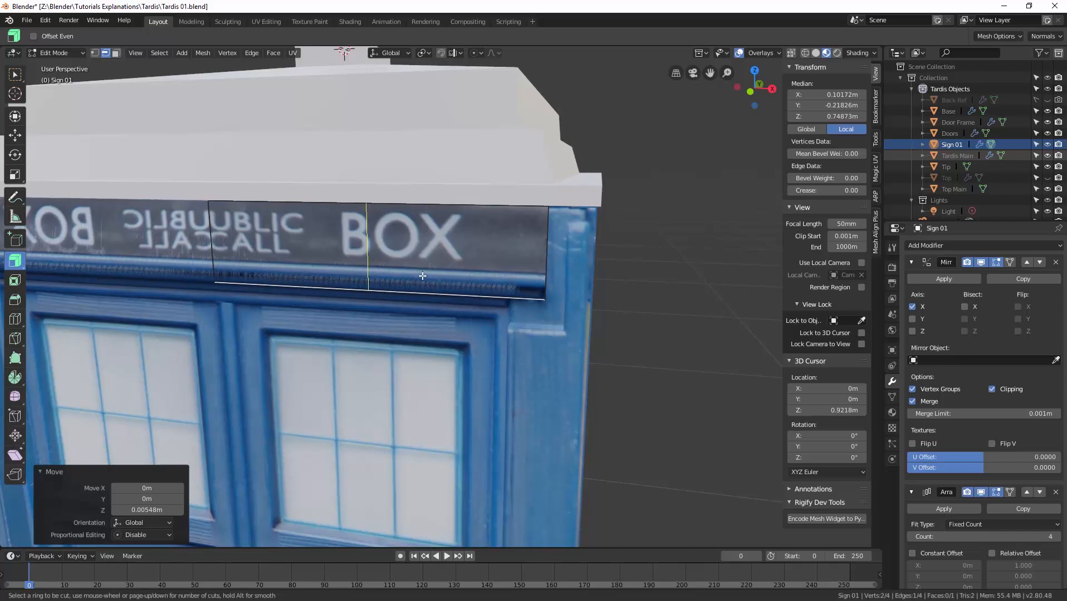
{"action": "left_click", "coordinate": [419, 276]}
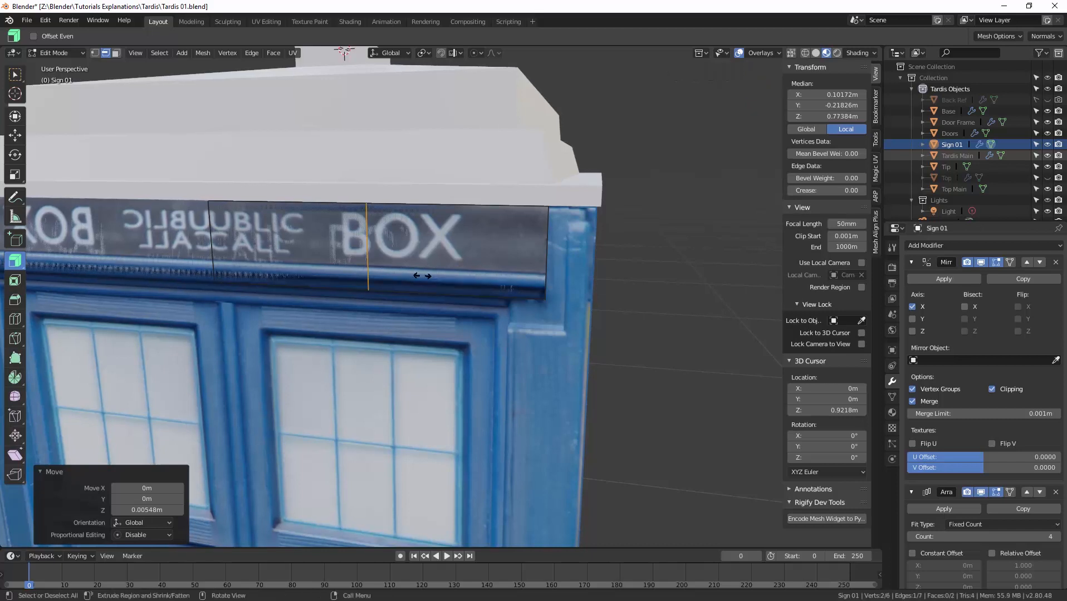
{"action": "left_click", "coordinate": [574, 280]}
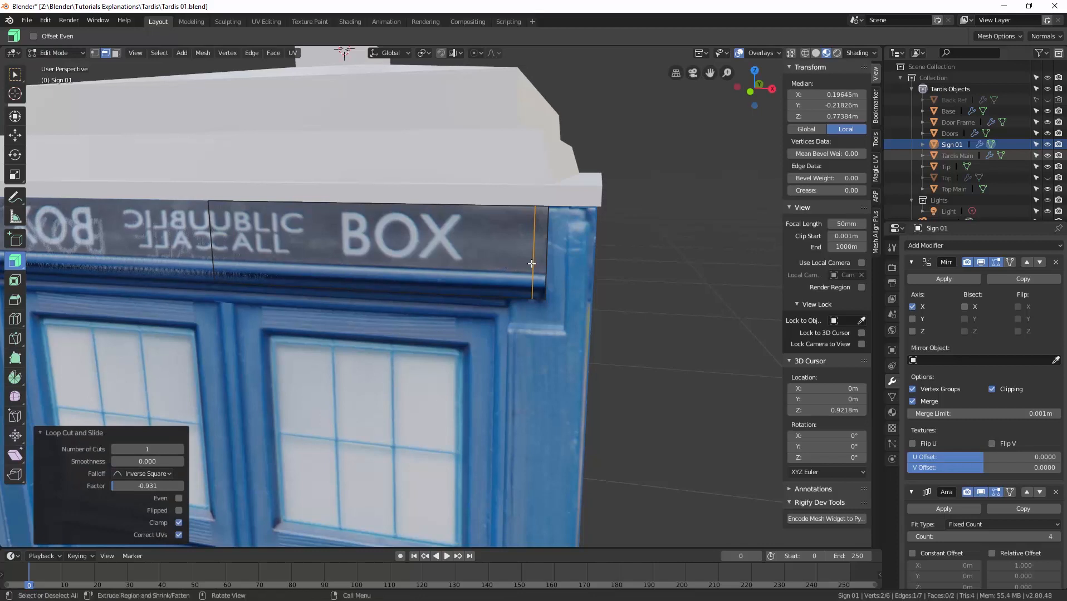
Step: Add horizontal loop cuts to the sign panel near its top edge (factor -0.773) and bottom edge (factor 0.701)
{"action": "key", "text": "ctrl+r"}
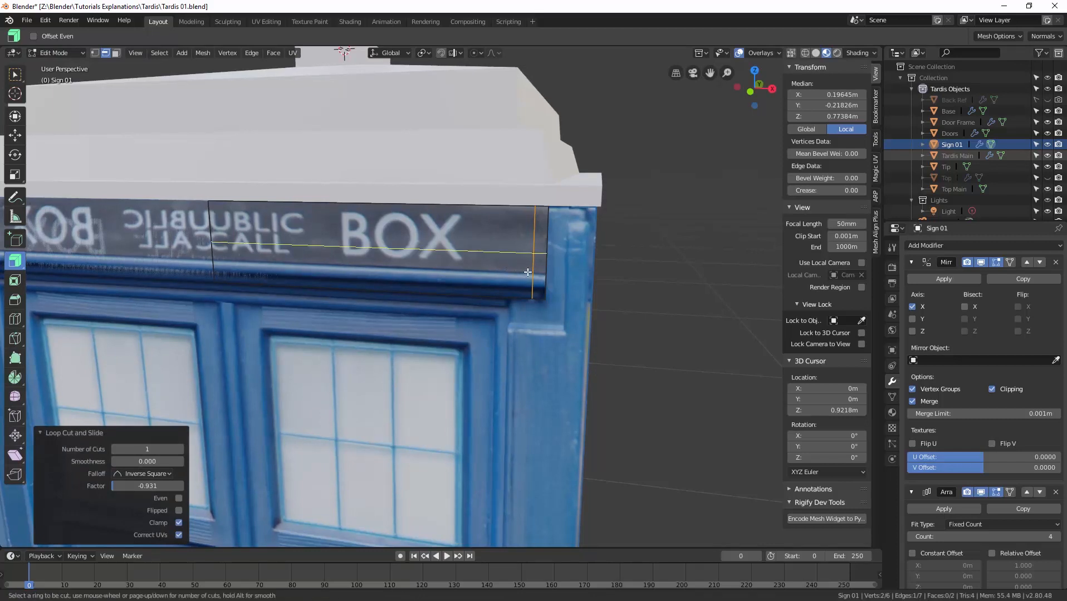
{"action": "left_click", "coordinate": [528, 272]}
{"action": "left_click", "coordinate": [529, 220]}
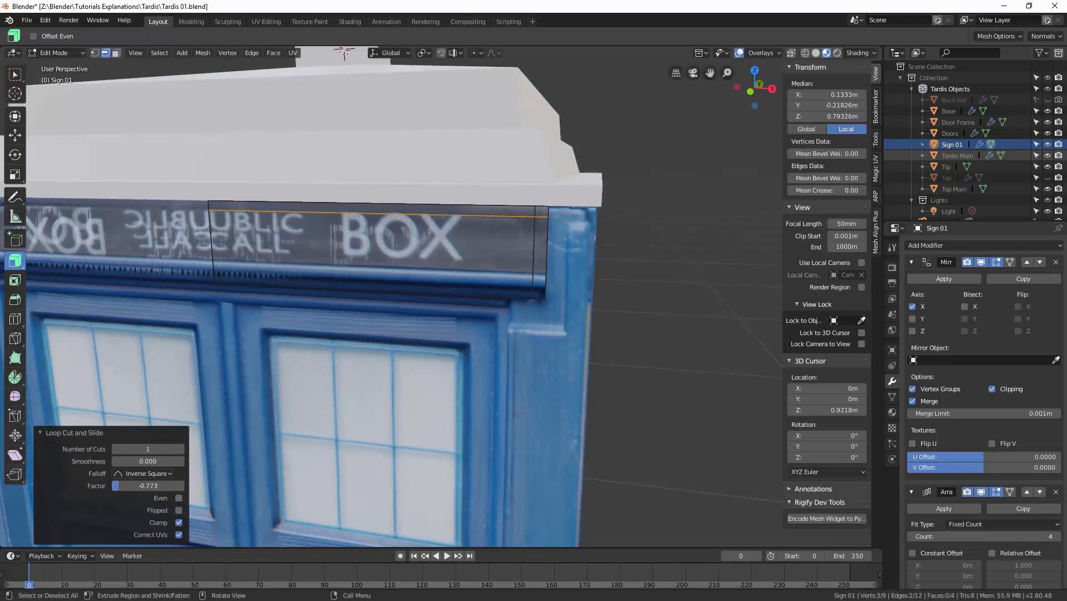
{"action": "key", "text": "g"}
{"action": "key", "text": "g"}
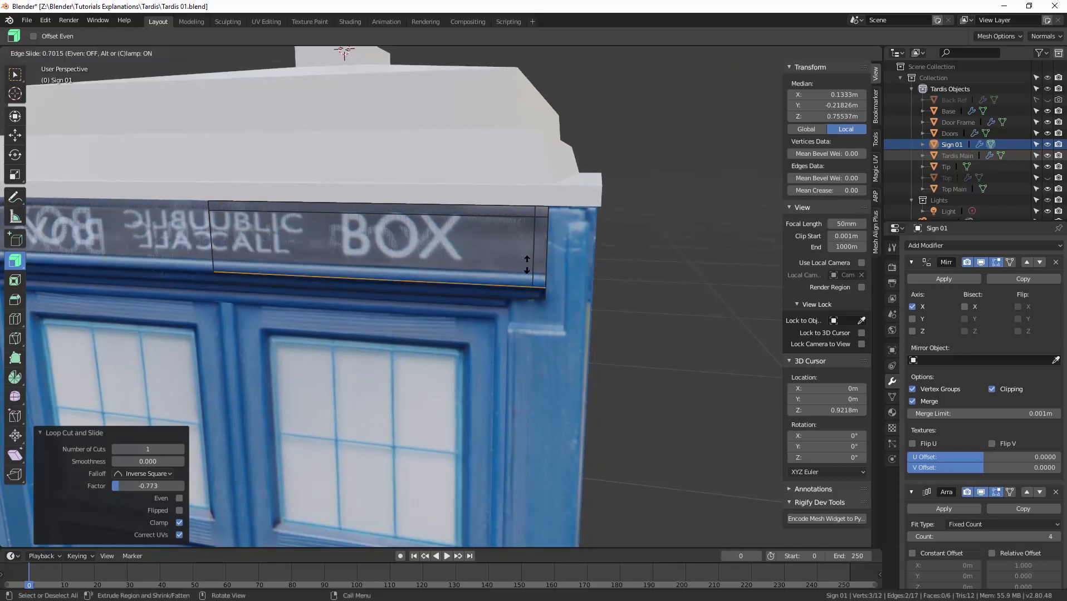
{"action": "left_click", "coordinate": [527, 265]}
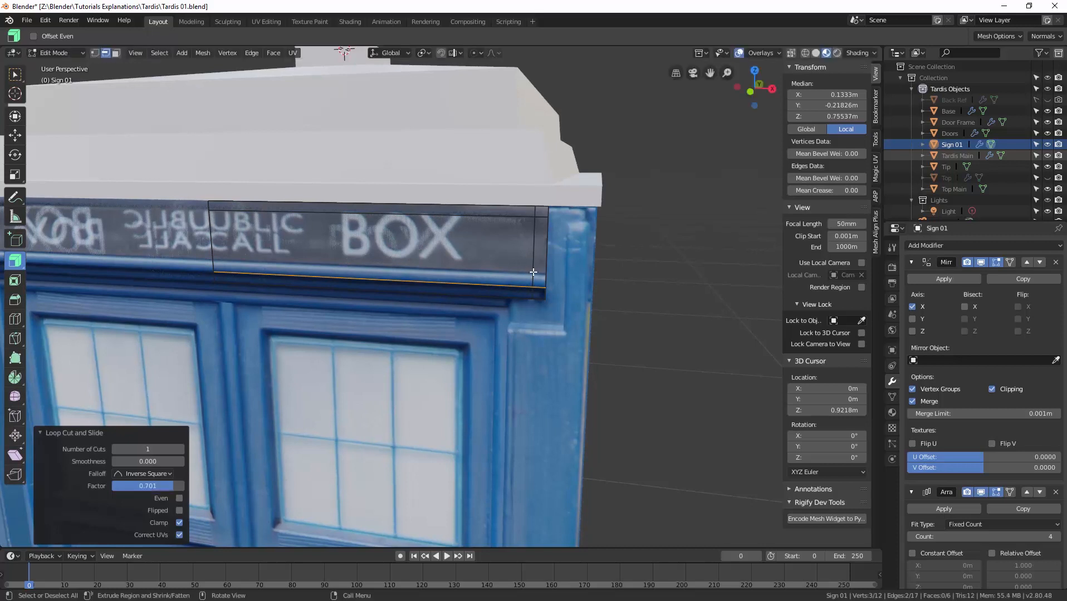
Step: Select the sign's narrow top border face in face mode, and briefly hide Sign 01 to check the pictured sign frame beneath
{"action": "key", "text": "3"}
{"action": "left_click", "coordinate": [499, 211]}
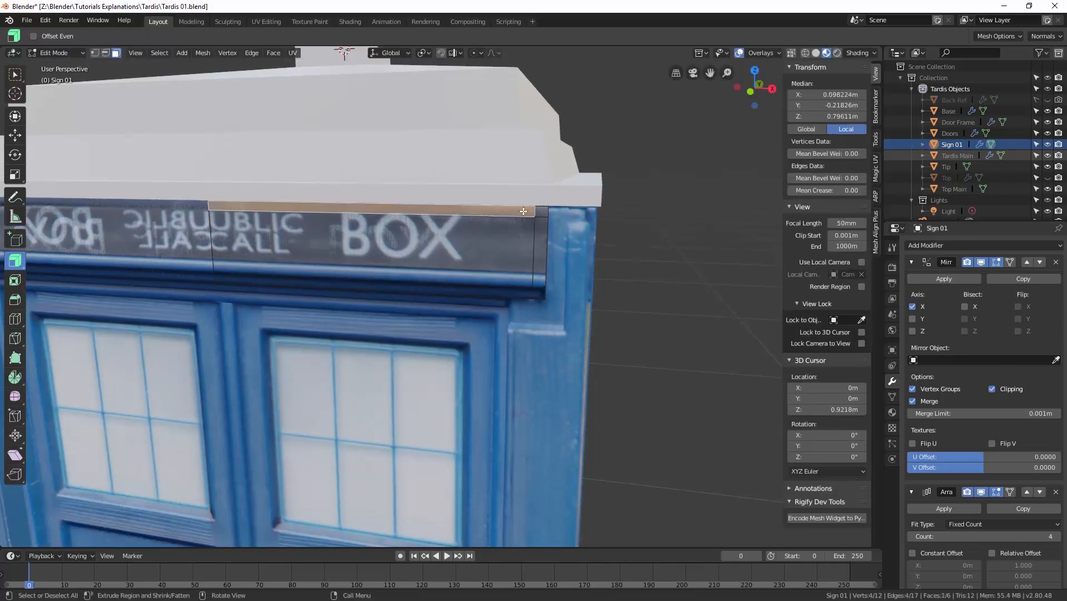
{"action": "left_click", "coordinate": [540, 213], "text": "shift"}
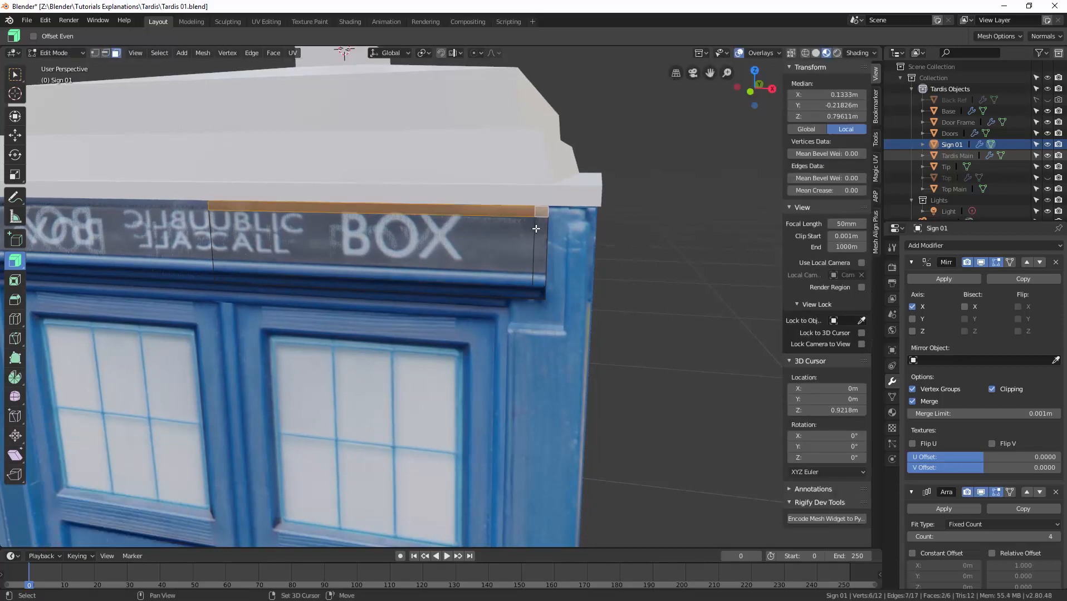
{"action": "key", "text": "ctrl+z"}
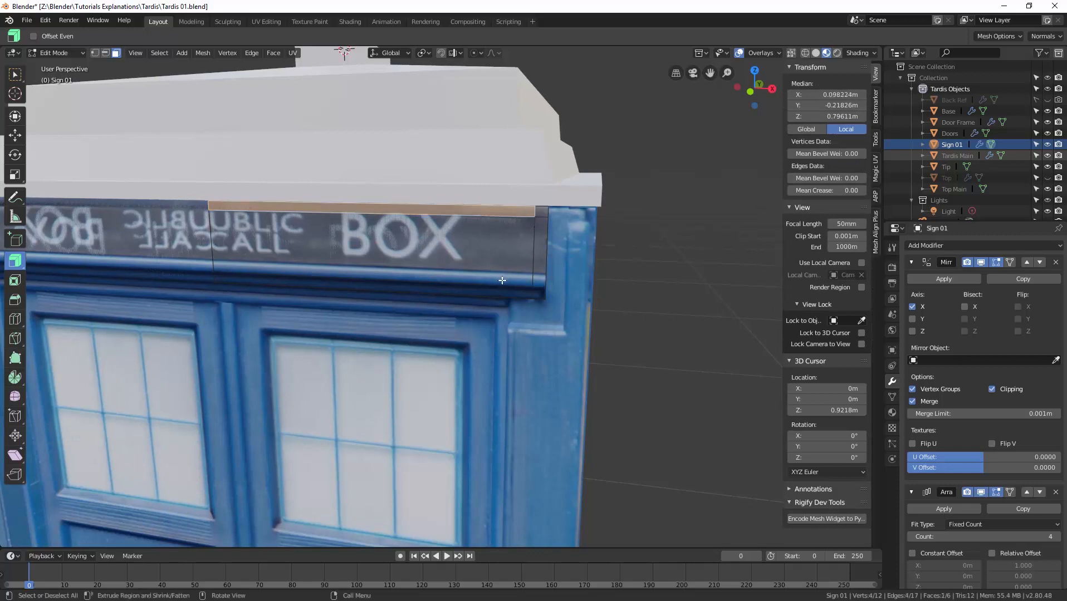
{"action": "middle_click_drag", "start_coordinate": [443, 266], "coordinate": [446, 266]}
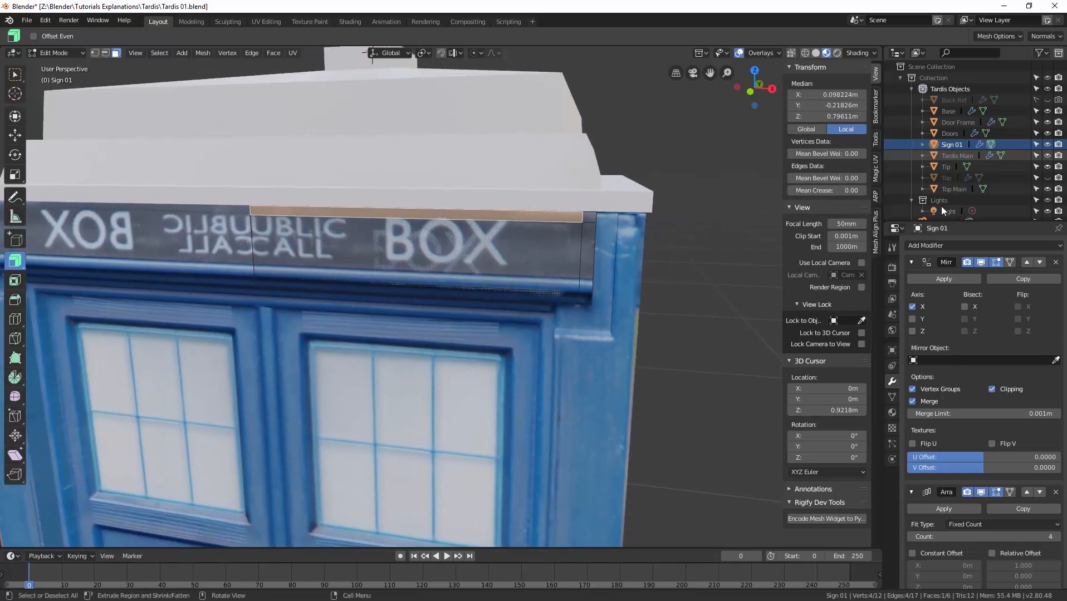
{"action": "left_click", "coordinate": [1047, 145]}
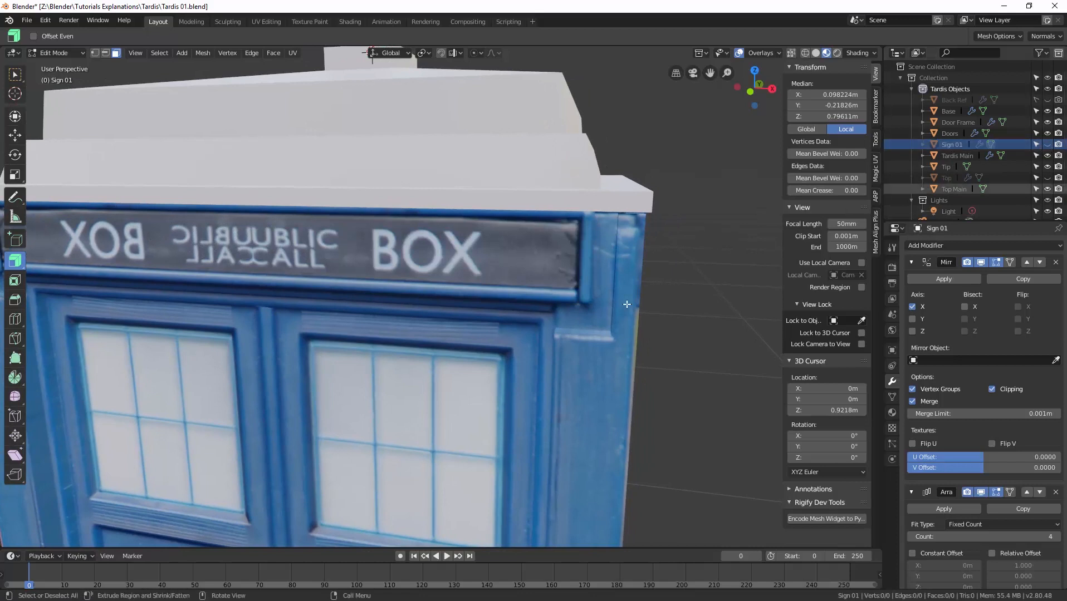
{"action": "middle_click_drag", "start_coordinate": [551, 293], "coordinate": [522, 304]}
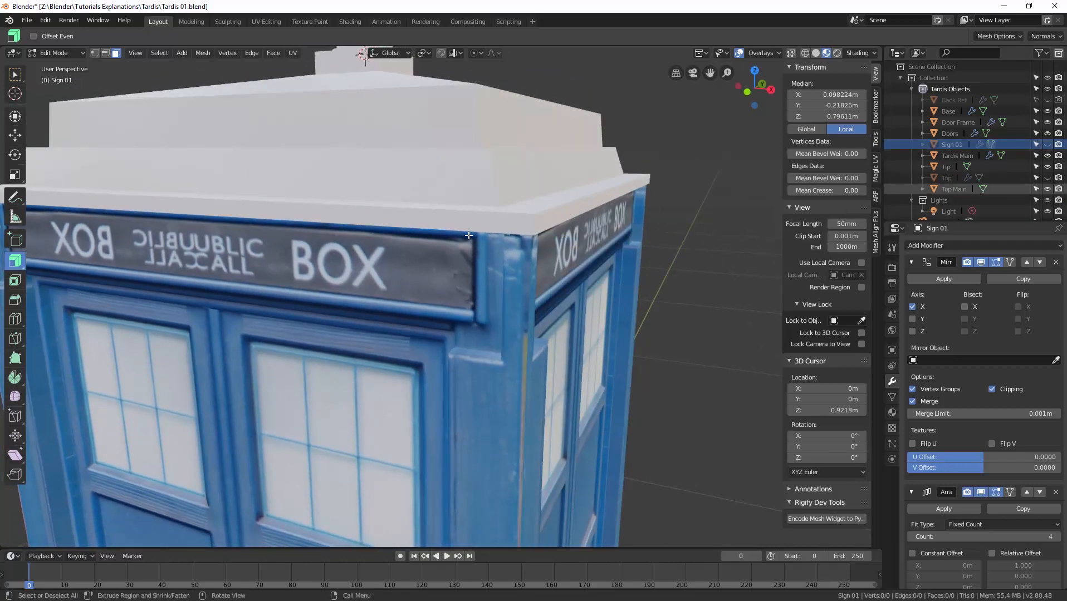
{"action": "left_click", "coordinate": [1047, 144]}
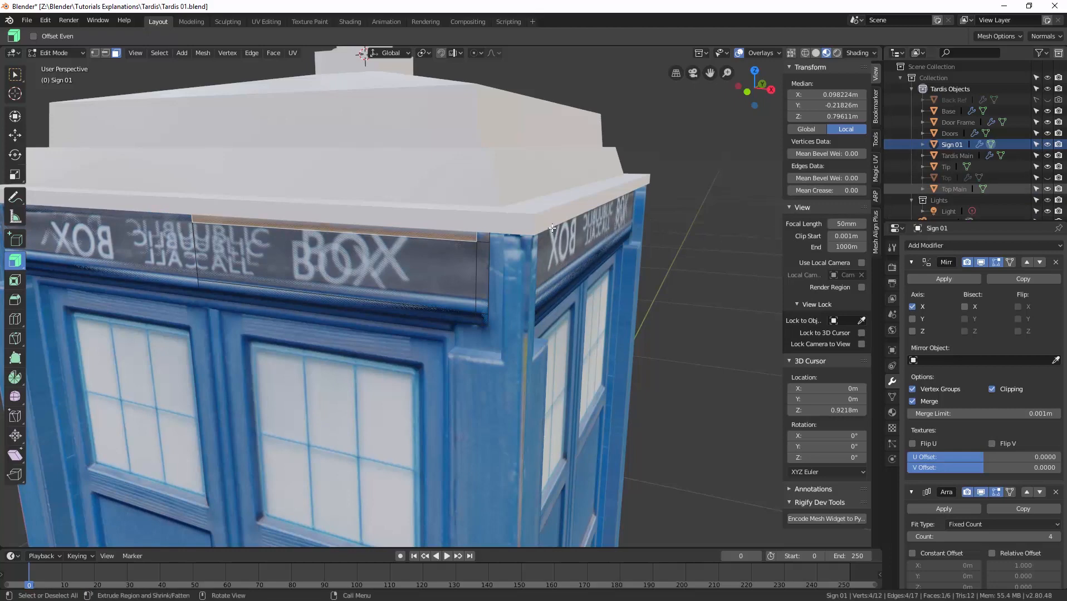
Step: Select the sign's narrow top and bottom border faces, hiding Sign 01 briefly to compare with the pictured frame
{"action": "left_click", "coordinate": [442, 301], "text": "shift"}
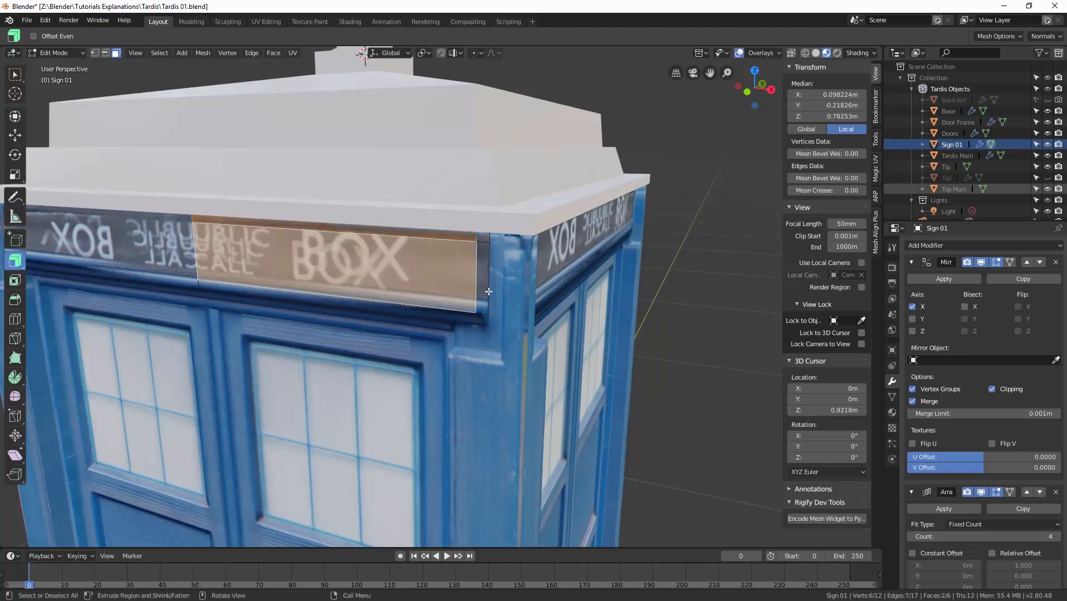
{"action": "left_click", "coordinate": [410, 308], "text": "shift"}
{"action": "middle_click_drag", "start_coordinate": [395, 275], "coordinate": [431, 256]}
{"action": "left_click", "coordinate": [1048, 145]}
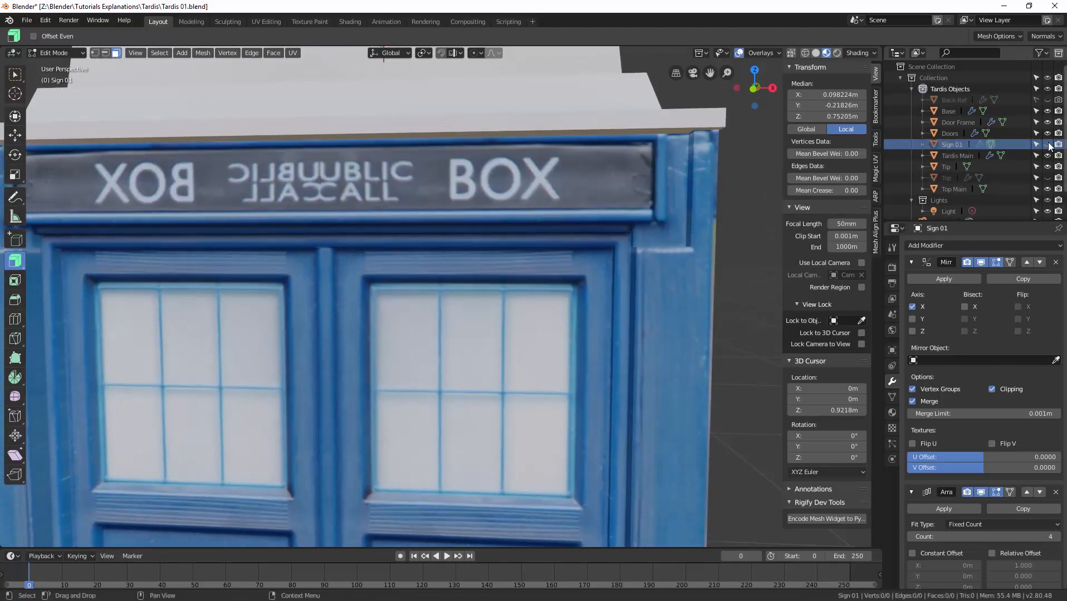
{"action": "left_click", "coordinate": [1047, 145]}
{"action": "middle_click_drag", "start_coordinate": [730, 205], "coordinate": [710, 219]}
{"action": "left_click", "coordinate": [621, 161], "text": "shift"}
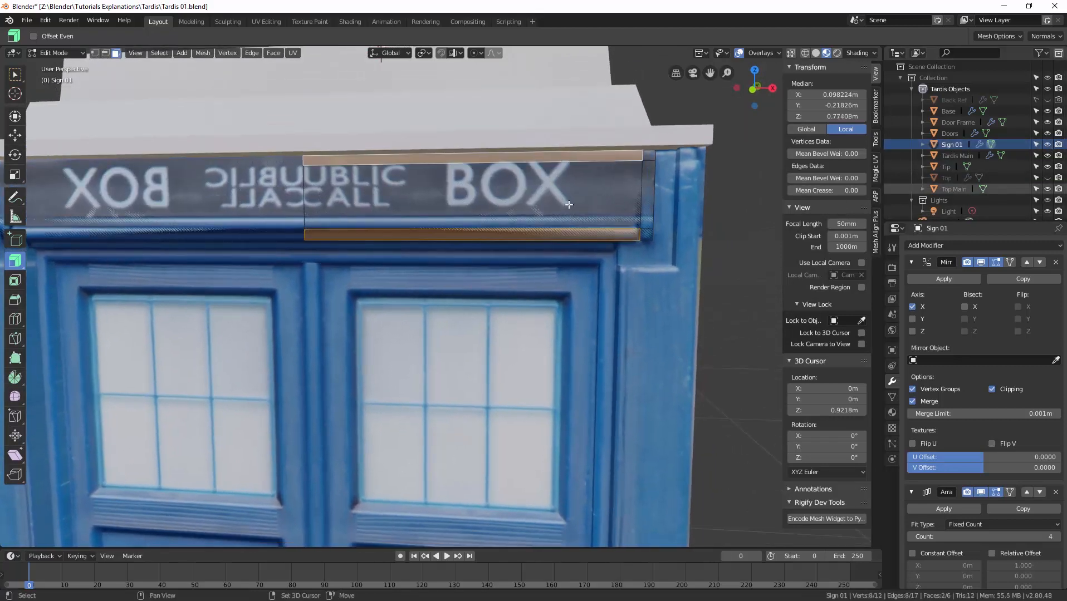
Step: Extrude the sign's top and bottom border faces outward along their normals by 0.0057 m
{"action": "left_click_drag", "start_coordinate": [543, 206], "coordinate": [526, 184]}
{"action": "middle_click_drag", "start_coordinate": [528, 183], "coordinate": [478, 234]}
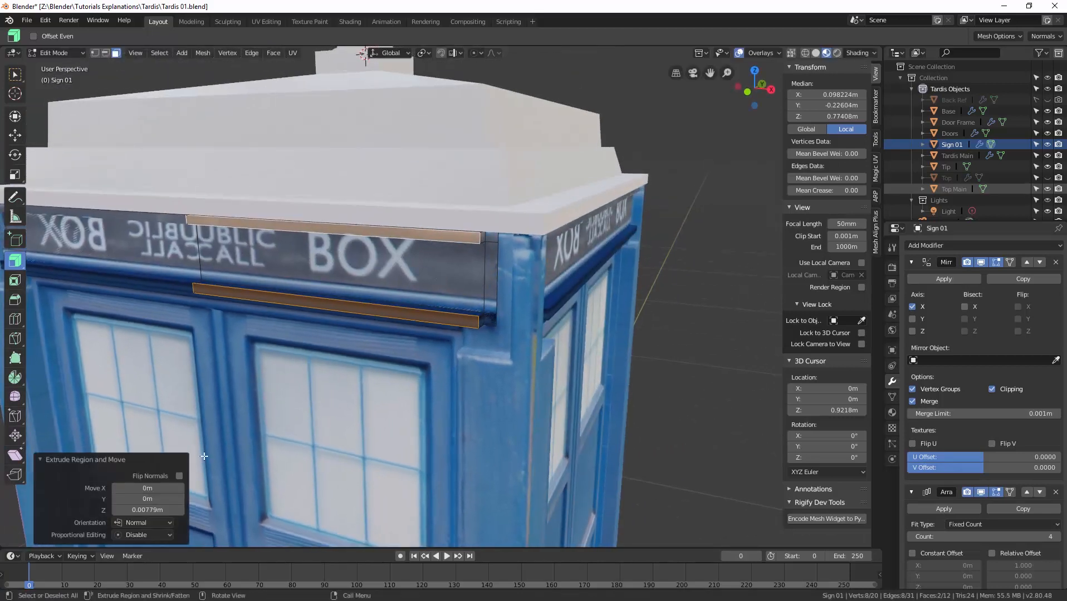
{"action": "mouse_move", "coordinate": [144, 510]}
{"action": "left_mouse_down"}
{"action": "mouse_move", "coordinate": [126, 510]}
{"action": "mouse_move", "coordinate": [138, 510]}
{"action": "left_mouse_up"}
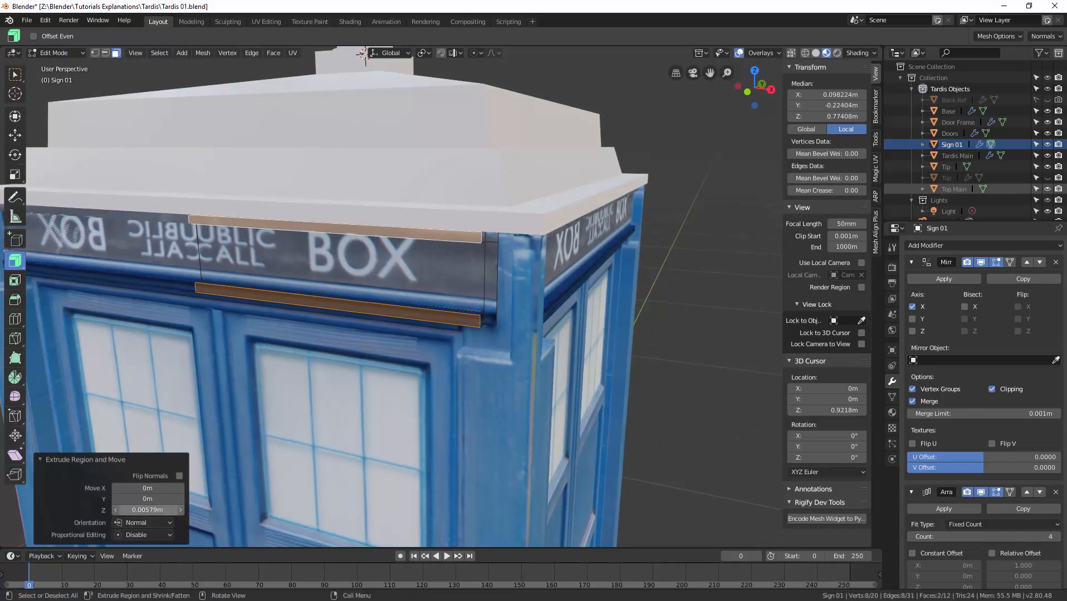
{"action": "mouse_move", "coordinate": [500, 322]}
{"action": "middle_mouse_down"}
{"action": "mouse_move", "coordinate": [517, 324]}
{"action": "mouse_move", "coordinate": [488, 331]}
{"action": "middle_mouse_up"}
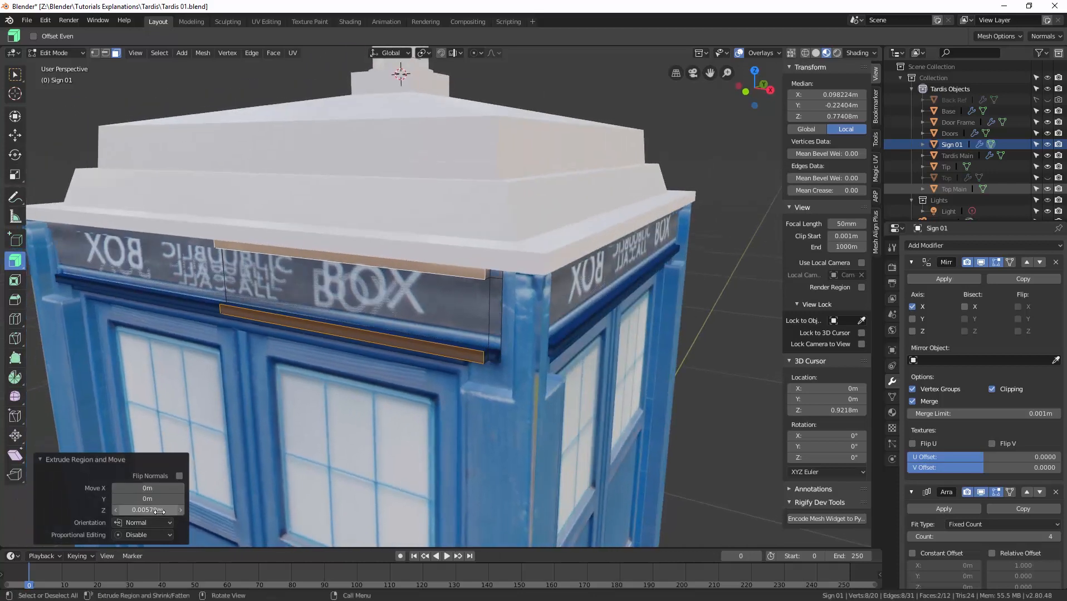
{"action": "left_click", "coordinate": [159, 510]}
{"action": "type", "text": ".0057"}
{"action": "key", "text": "Return"}
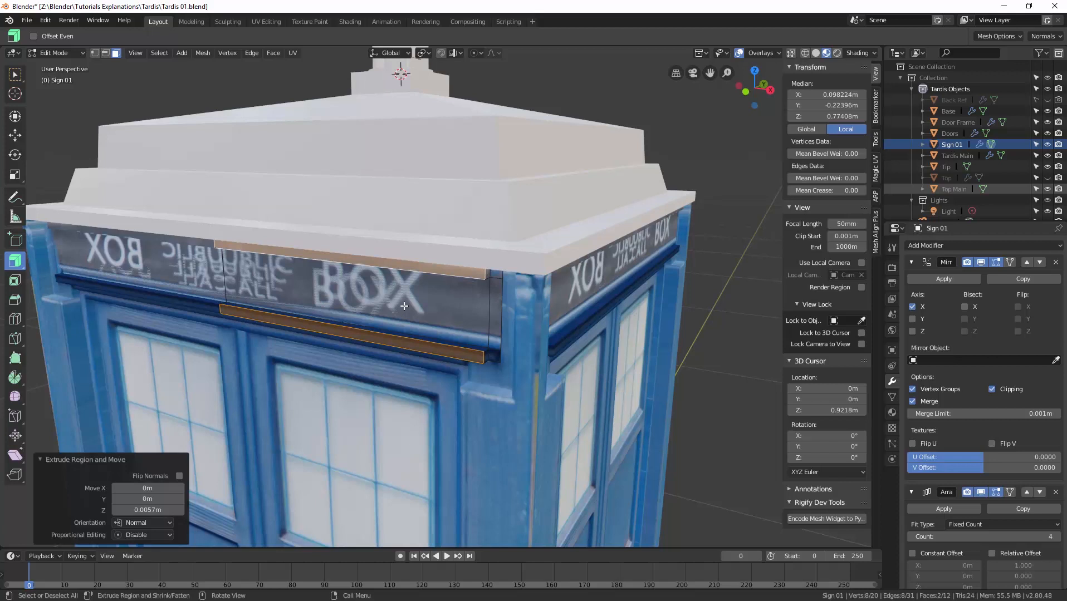
Step: Bevel the raised top and bottom border strips by about 0.00086 m with one segment
{"action": "key", "text": "b"}
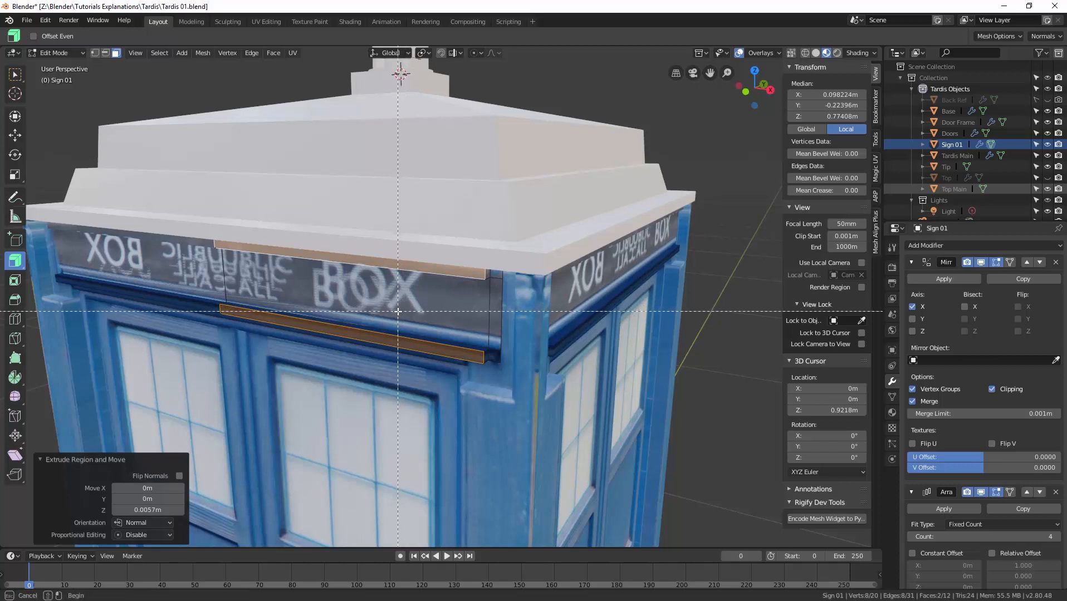
{"action": "key", "text": "Escape"}
{"action": "key", "text": "ctrl+b"}
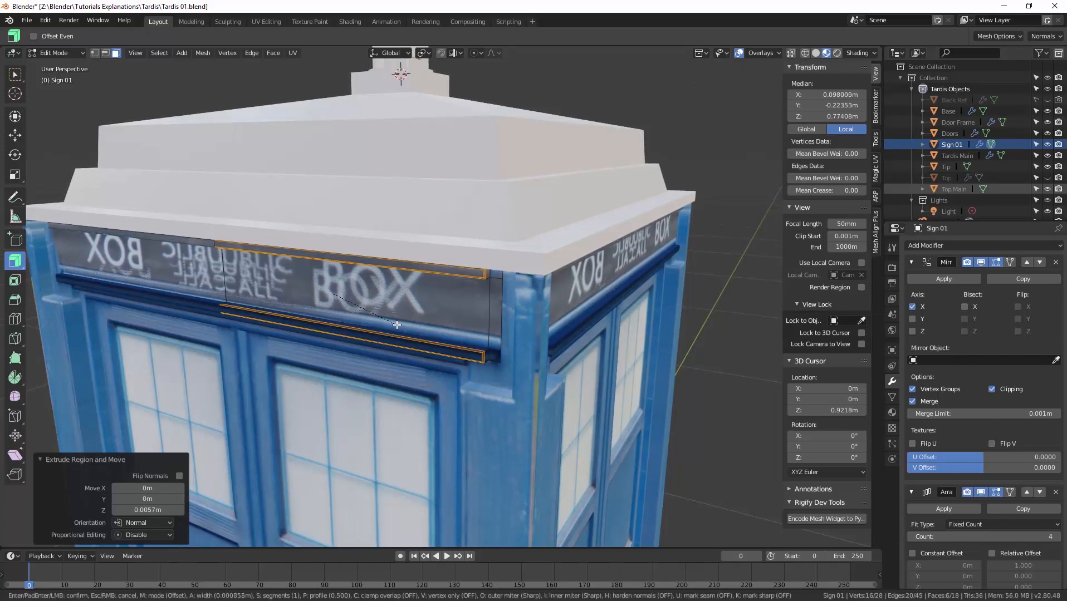
{"action": "left_click", "coordinate": [397, 325]}
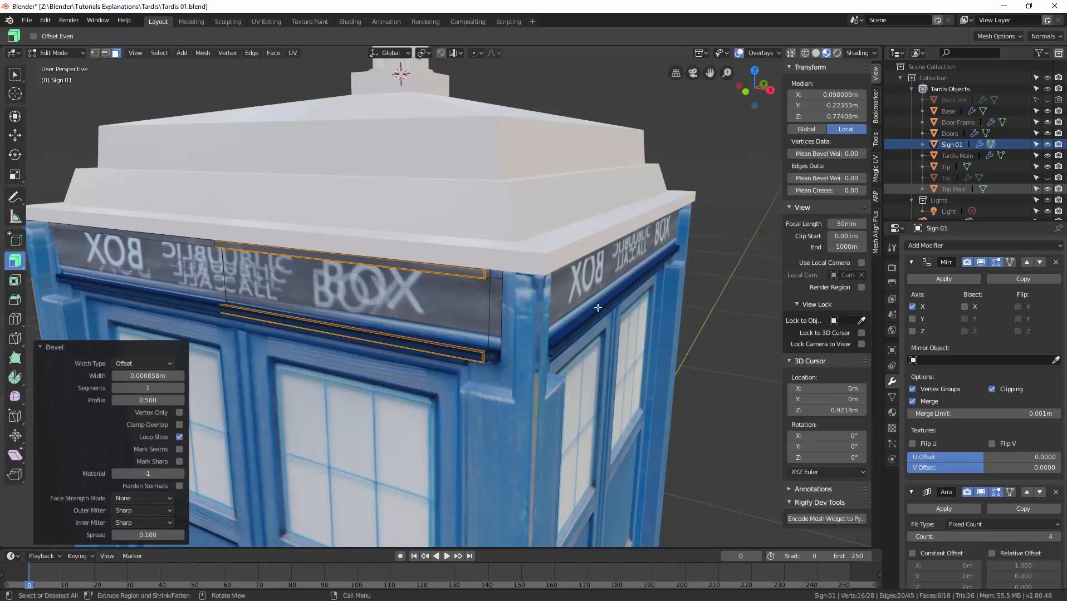
Step: Select the three faces of the sign's outer side border and extrude them about 0.0045 m along their normals
{"action": "left_click", "coordinate": [495, 275]}
{"action": "left_click", "coordinate": [496, 329], "text": "shift"}
{"action": "left_click", "coordinate": [493, 355], "text": "shift"}
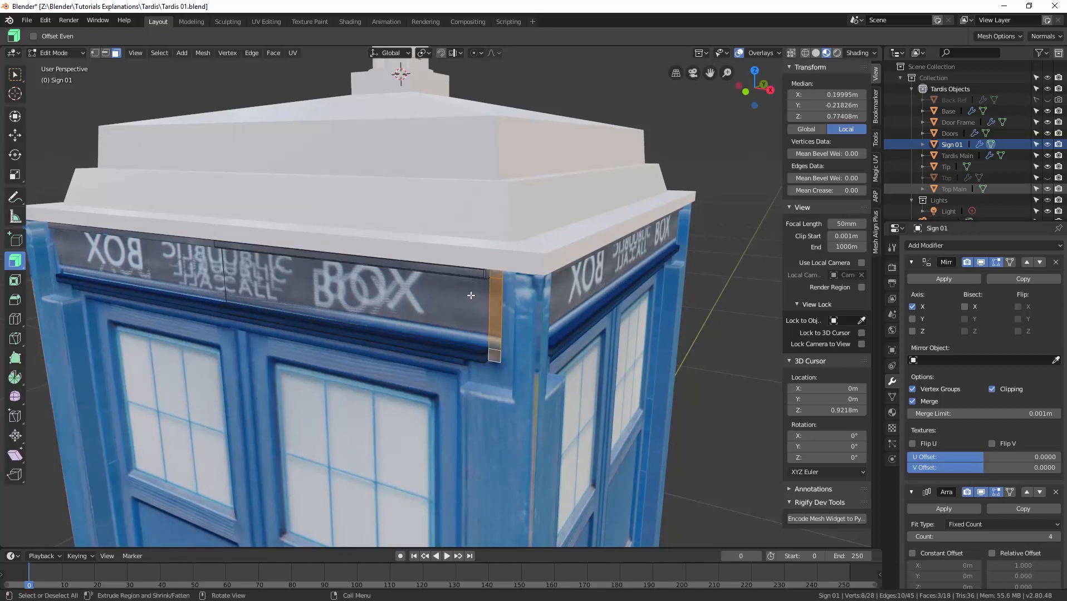
{"action": "key", "text": "e"}
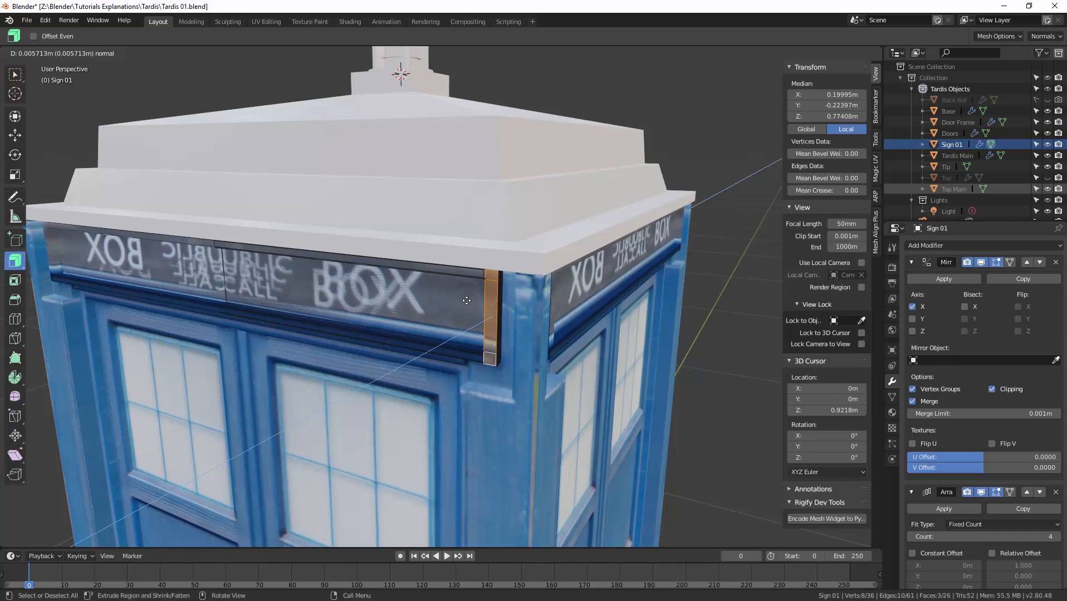
{"action": "left_click", "coordinate": [474, 296]}
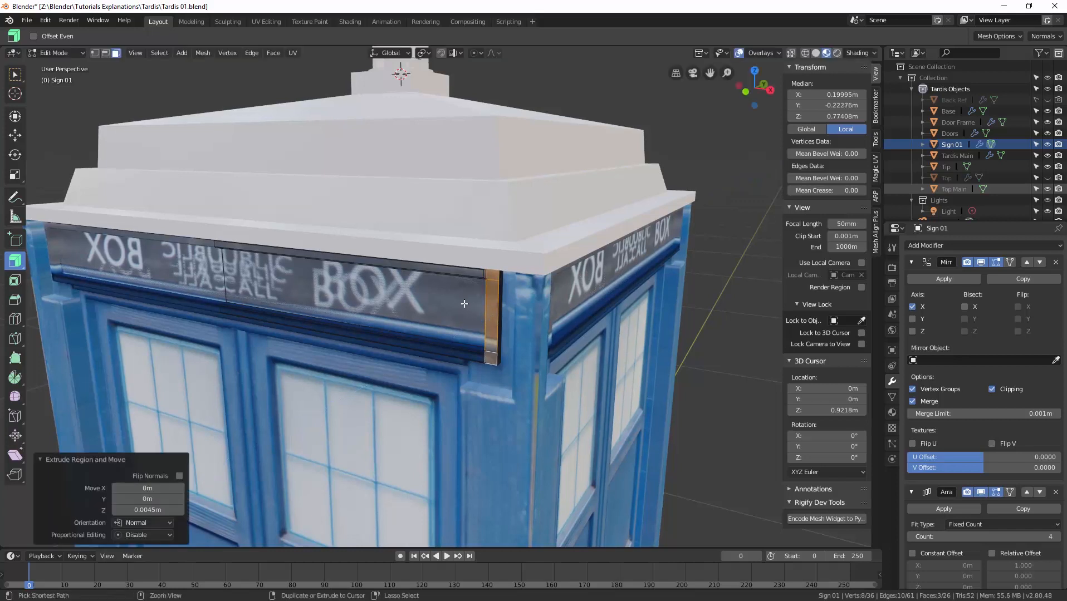
Step: Bevel the raised side border by about 0.00102 m and move it about -0.00103 m along Y
{"action": "key", "text": "ctrl+b"}
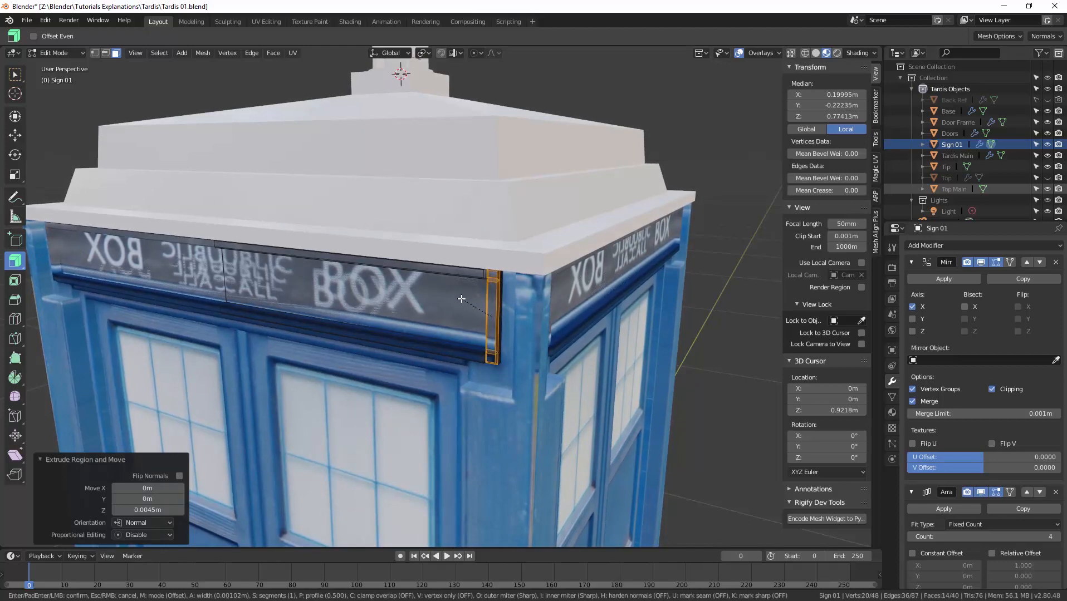
{"action": "left_click", "coordinate": [461, 299]}
{"action": "middle_click_drag", "start_coordinate": [461, 299], "coordinate": [393, 285]}
{"action": "scroll", "coordinate": [438, 272], "scroll_direction": "up", "scroll_amount": 3}
{"action": "middle_click_drag", "start_coordinate": [327, 295], "coordinate": [351, 298]}
{"action": "key", "text": "g"}
{"action": "key", "text": "y"}
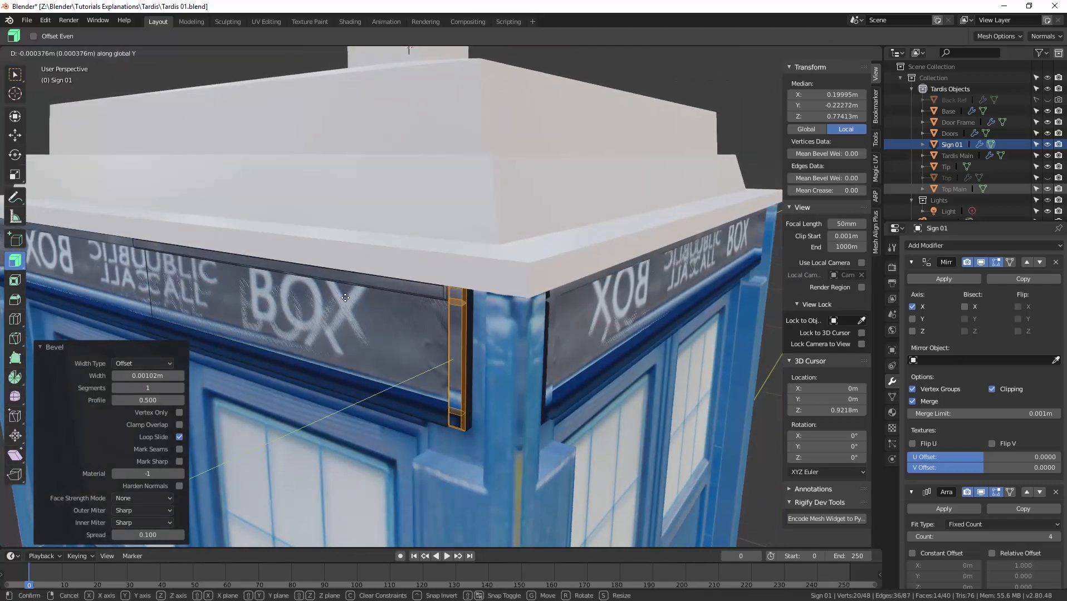
{"action": "left_click", "coordinate": [344, 298]}
{"action": "scroll", "coordinate": [328, 307], "scroll_direction": "down", "scroll_amount": 2}
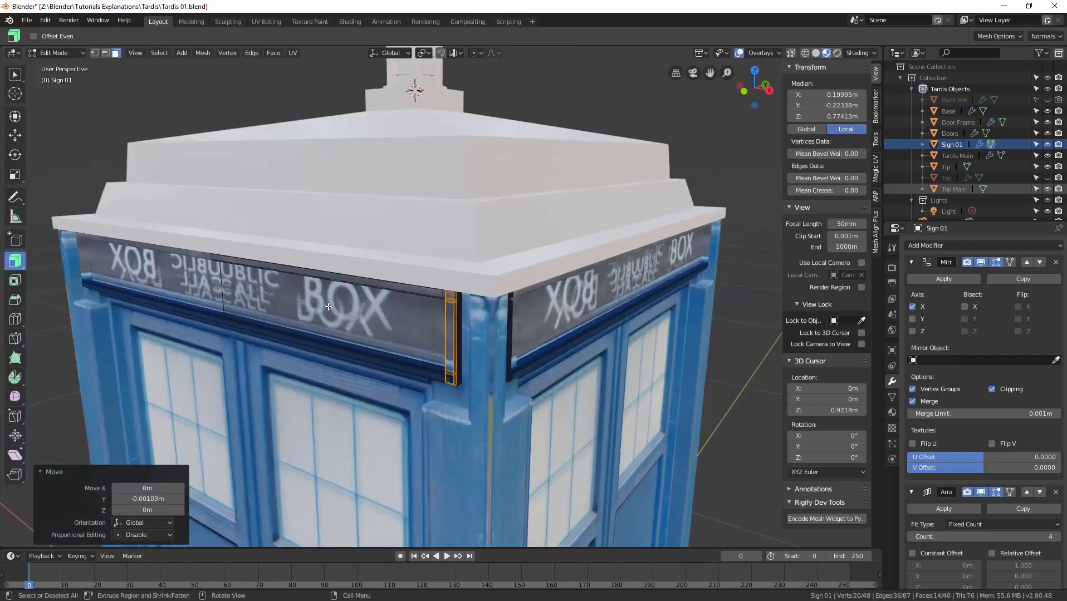
Step: Switch to solid shading and move the entire sign mesh about -0.00205 m along Y
{"action": "middle_click_drag", "start_coordinate": [329, 307], "coordinate": [353, 299]}
{"action": "key", "text": "ctrl+Tab"}
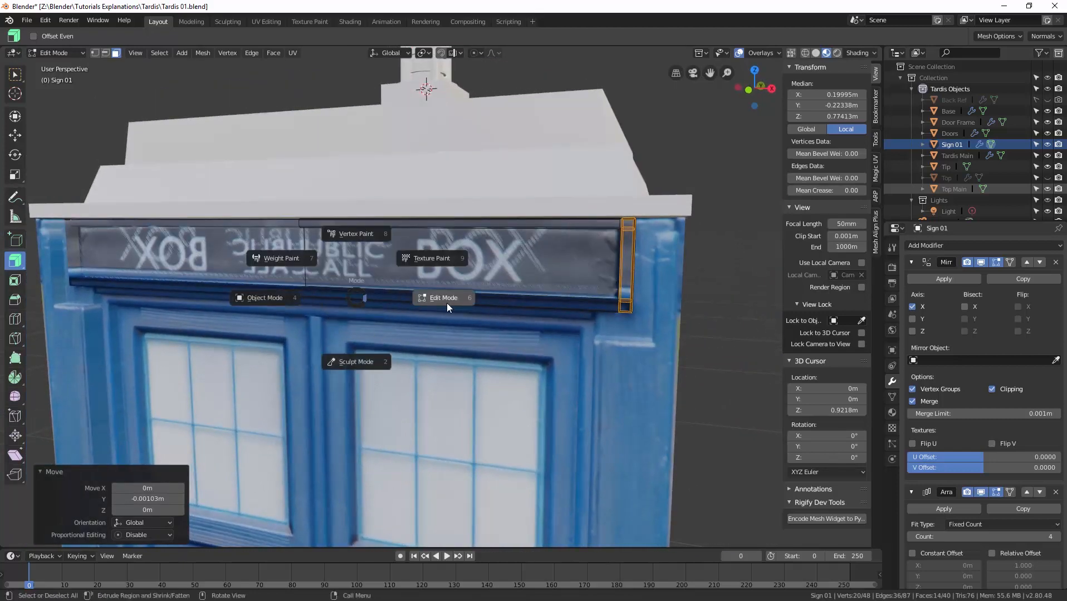
{"action": "left_click", "coordinate": [356, 294]}
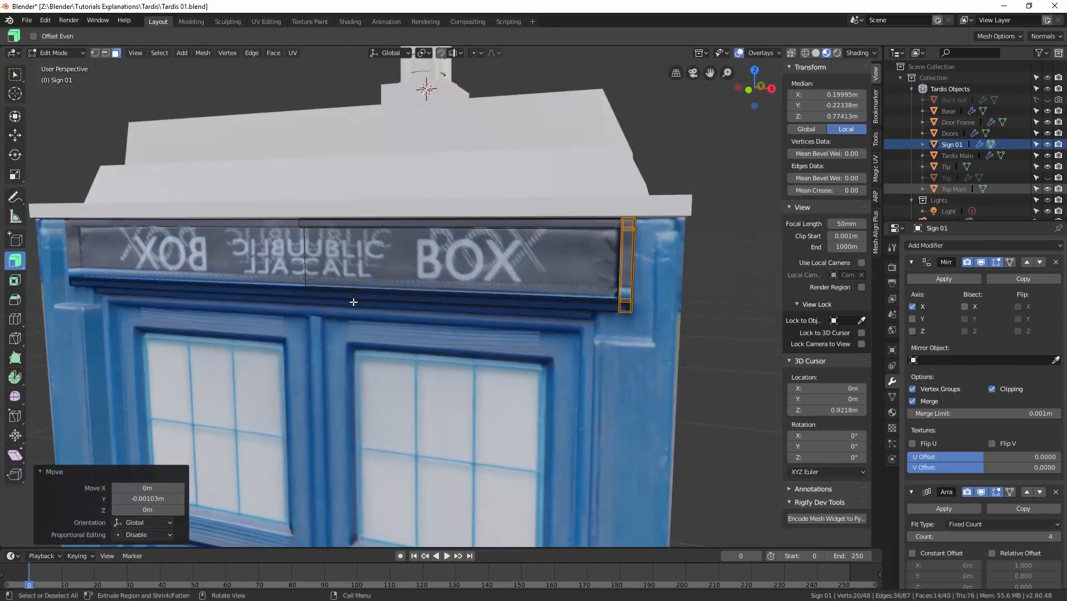
{"action": "key", "text": "z"}
{"action": "left_click", "coordinate": [421, 308]}
{"action": "middle_click_drag", "start_coordinate": [421, 308], "coordinate": [423, 311]}
{"action": "key", "text": "a"}
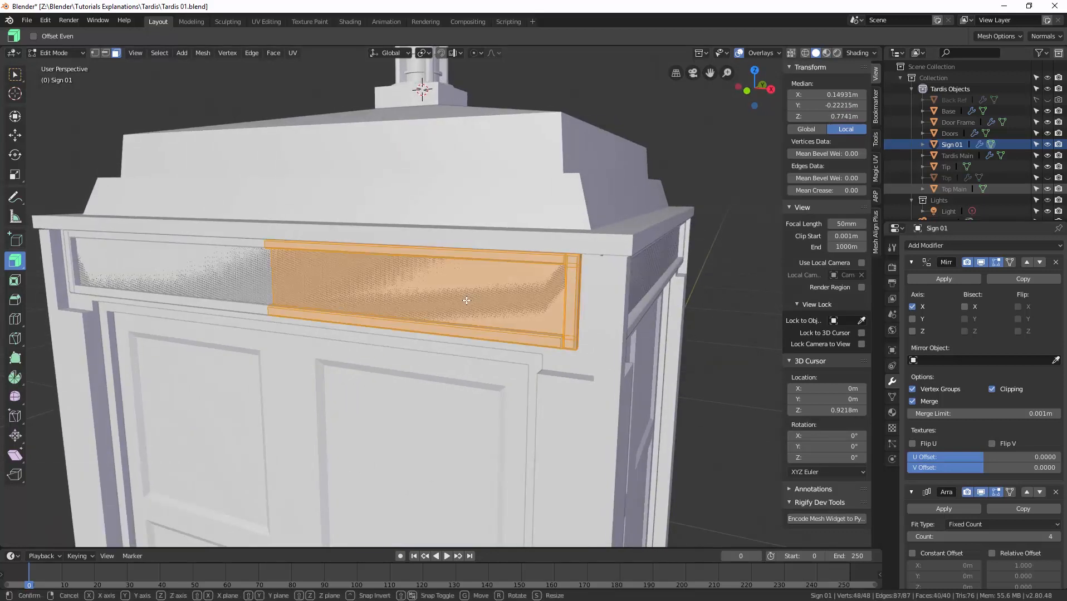
{"action": "key", "text": "g"}
{"action": "key", "text": "y"}
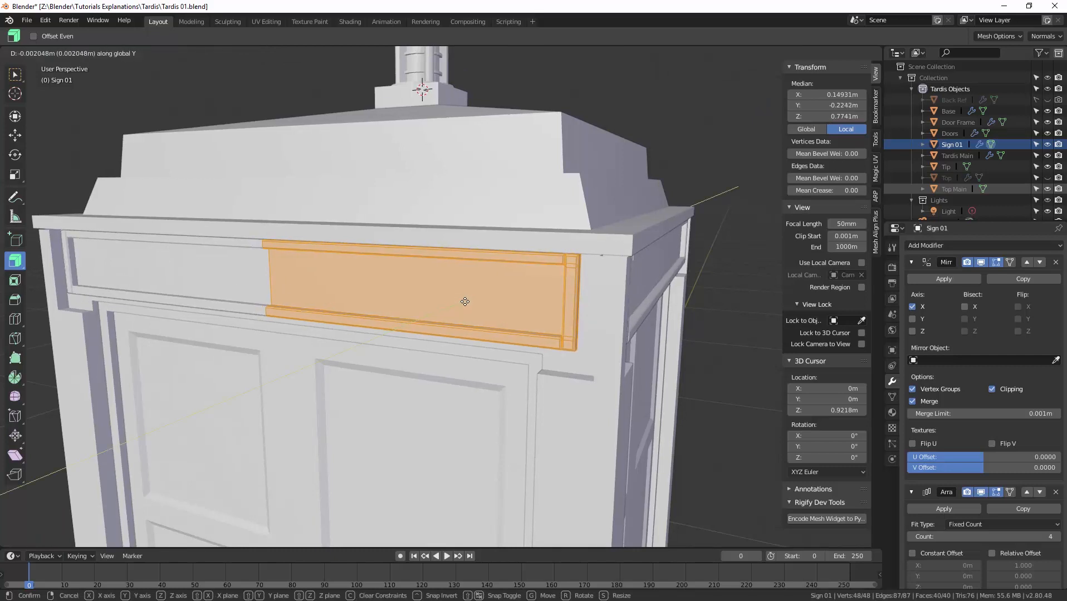
{"action": "left_click", "coordinate": [465, 301]}
{"action": "scroll", "coordinate": [465, 301], "scroll_direction": "down", "scroll_amount": 4}
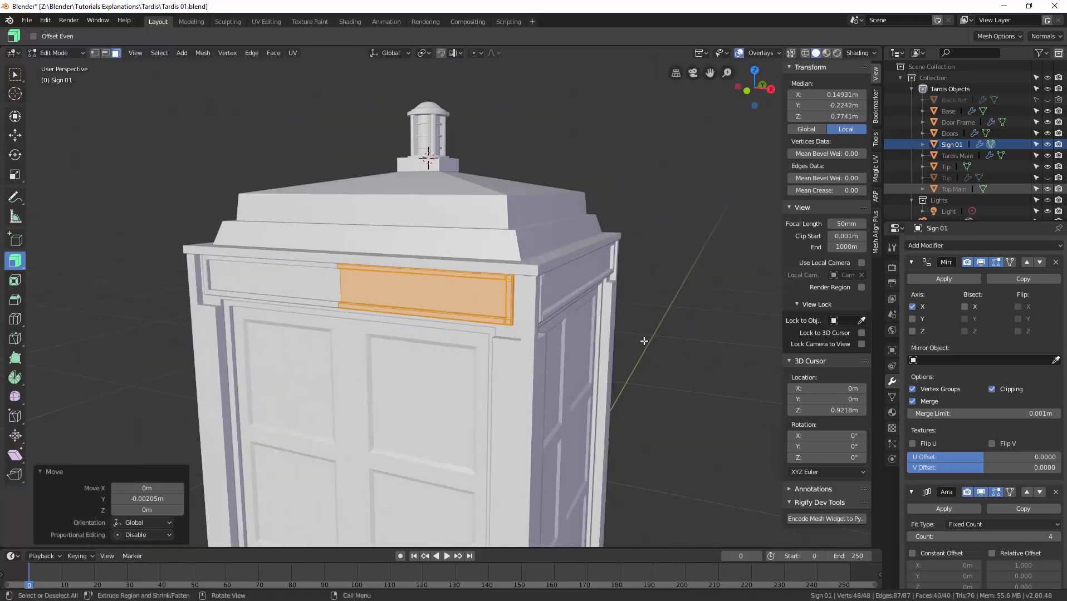
Step: Return to object mode and select the Base object at the bottom of the Tardis
{"action": "left_click", "coordinate": [638, 346]}
{"action": "middle_click_drag", "start_coordinate": [638, 346], "coordinate": [597, 332]}
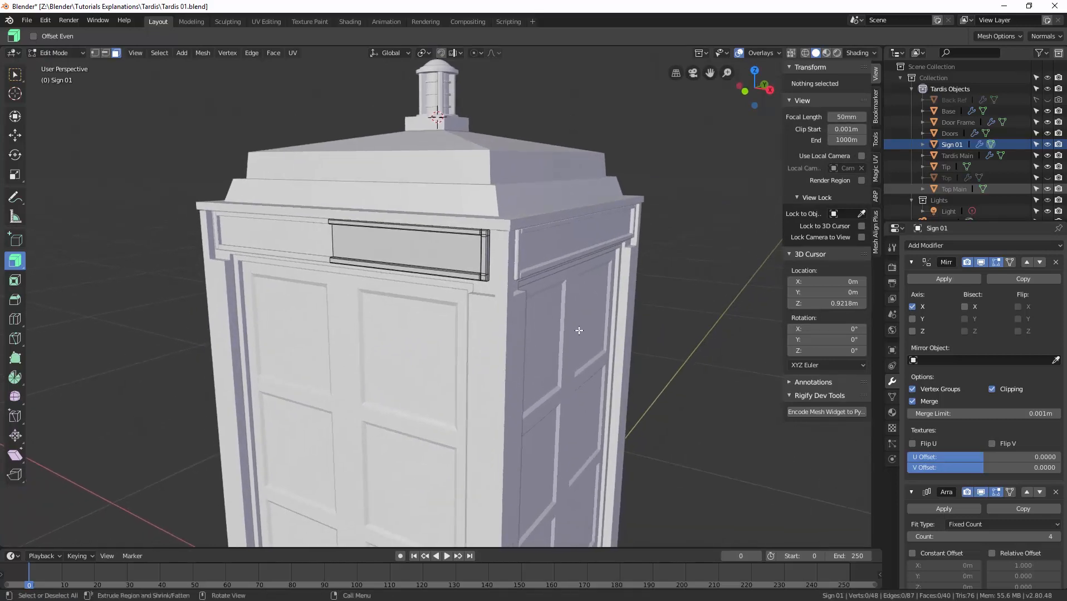
{"action": "key", "text": "ctrl+Tab"}
{"action": "left_click", "coordinate": [500, 330]}
{"action": "middle_click_drag", "start_coordinate": [495, 330], "coordinate": [449, 332]}
{"action": "left_click", "coordinate": [407, 508]}
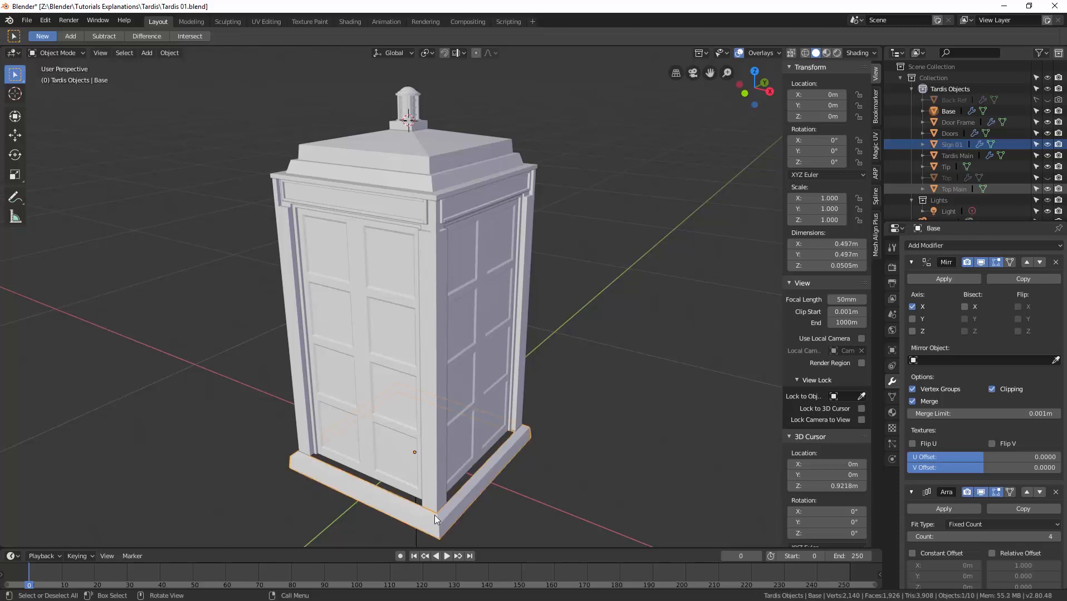
{"action": "middle_click_drag", "start_coordinate": [473, 489], "coordinate": [477, 403], "text": "shift"}
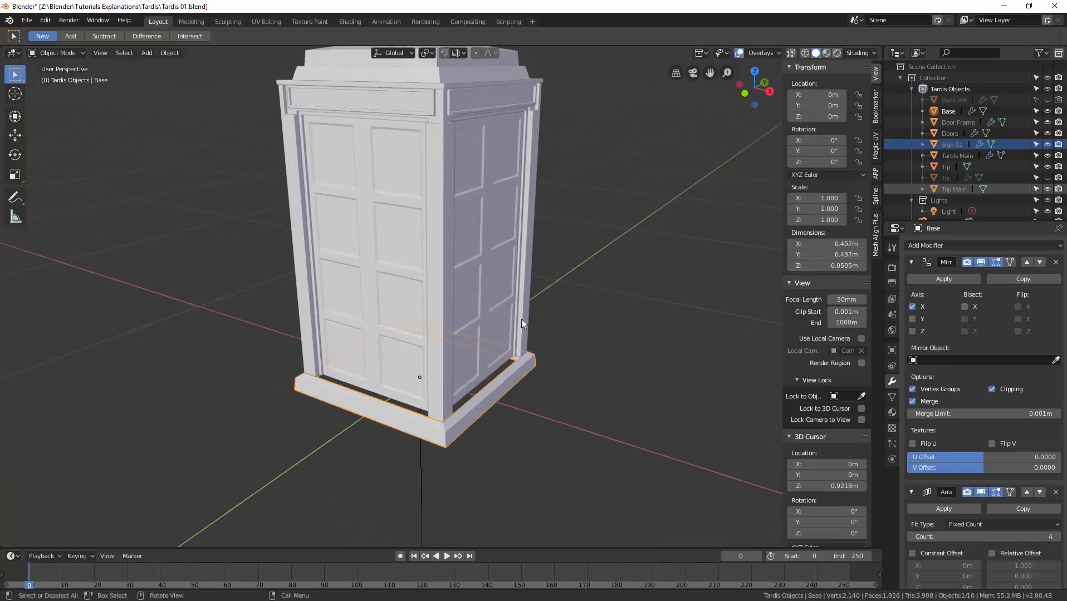
{"action": "key", "text": "ctrl+Tab"}
{"action": "left_click", "coordinate": [600, 320]}
{"action": "scroll", "coordinate": [518, 318], "scroll_direction": "up", "scroll_amount": 4}
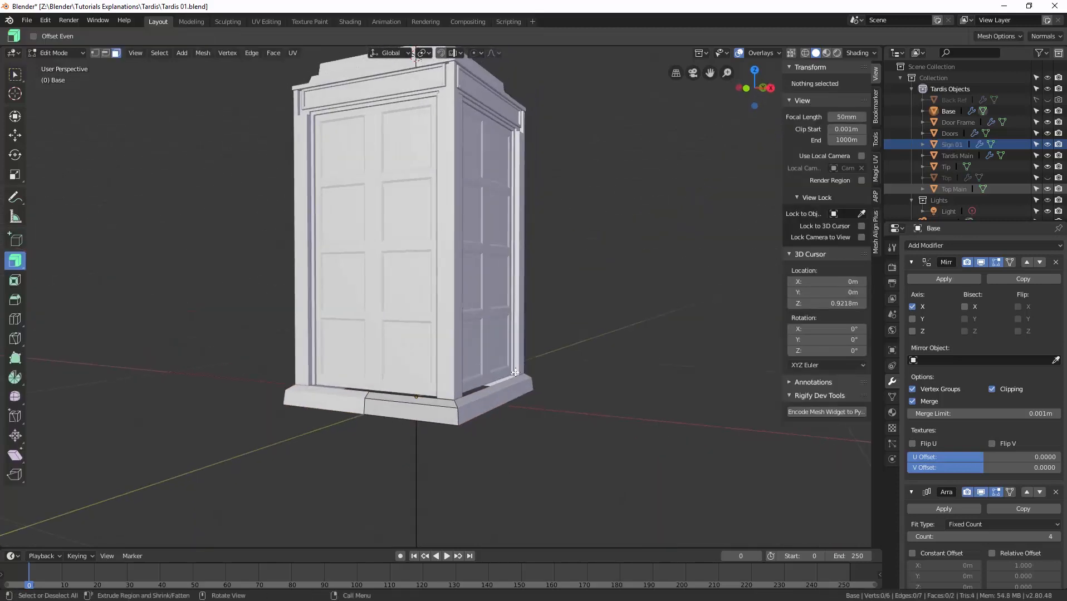
{"action": "middle_click_drag", "start_coordinate": [517, 317], "coordinate": [513, 342]}
{"action": "key", "text": "ctrl+Tab"}
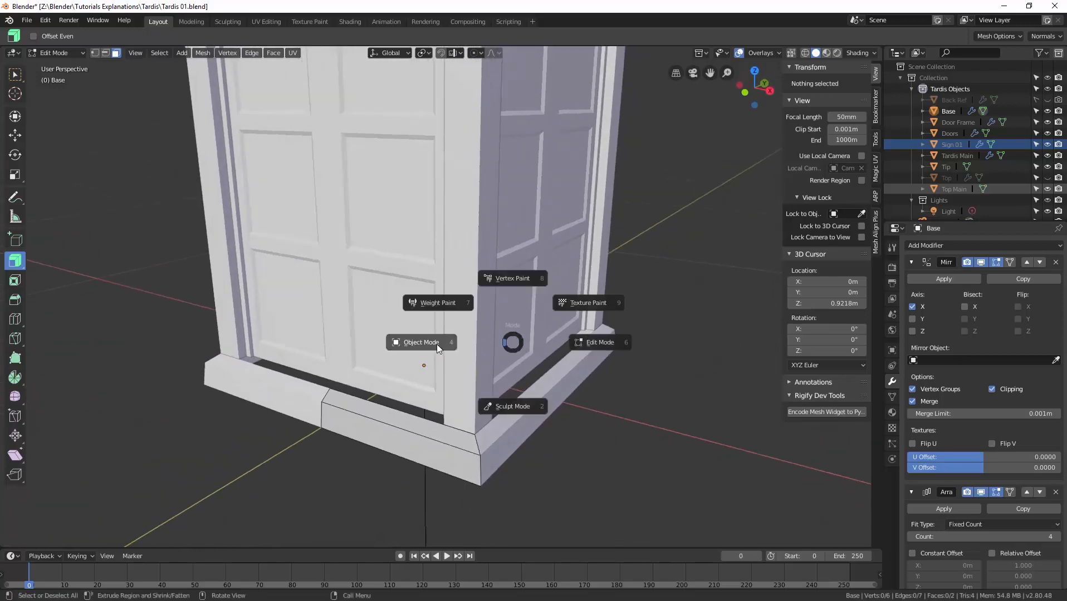
{"action": "left_click", "coordinate": [437, 344]}
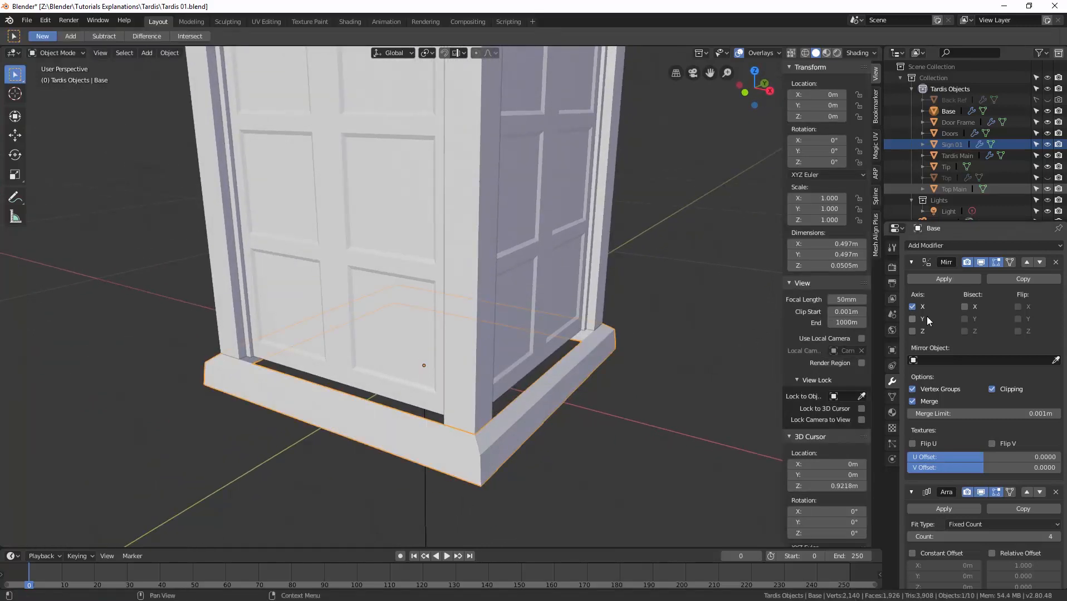
Step: Apply the Base object's Mirror and Array modifiers
{"action": "left_click", "coordinate": [967, 263]}
{"action": "left_click", "coordinate": [952, 279]}
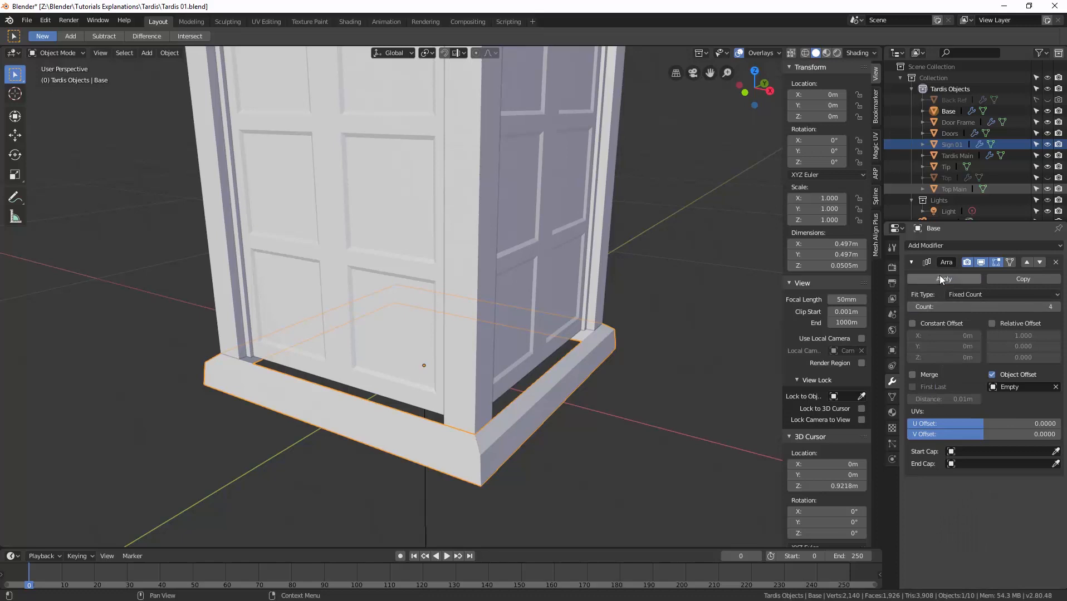
{"action": "left_click", "coordinate": [943, 279]}
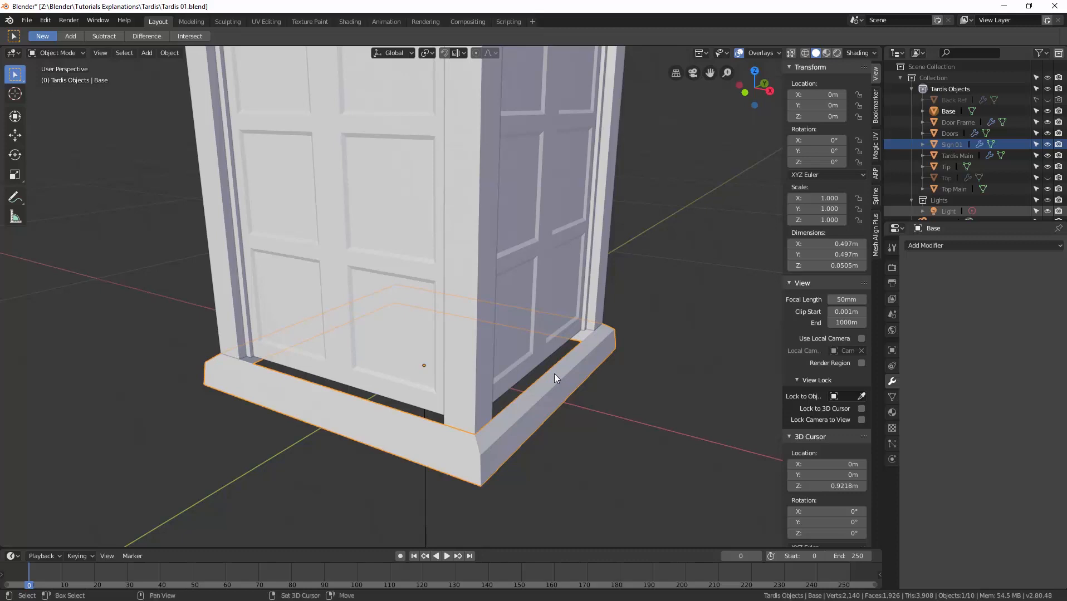
Step: Isolate the Base in local view and open its mesh in edit mode
{"action": "key", "text": "KP_Divide"}
{"action": "middle_click_drag", "start_coordinate": [554, 374], "coordinate": [544, 373]}
{"action": "key", "text": "ctrl+Tab"}
{"action": "left_click", "coordinate": [614, 374]}
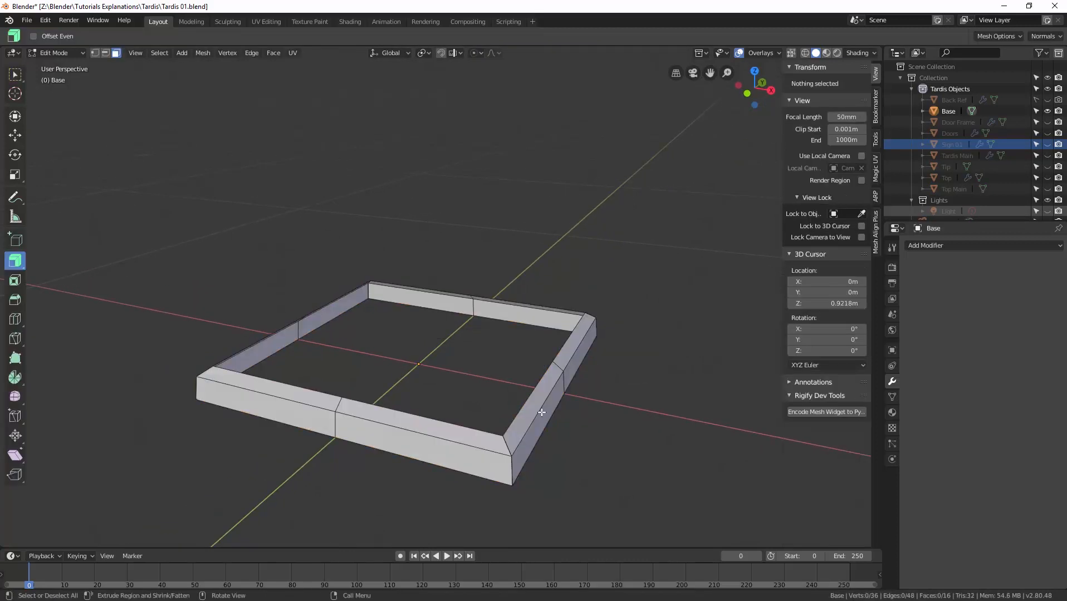
{"action": "middle_click_drag", "start_coordinate": [363, 409], "coordinate": [341, 412]}
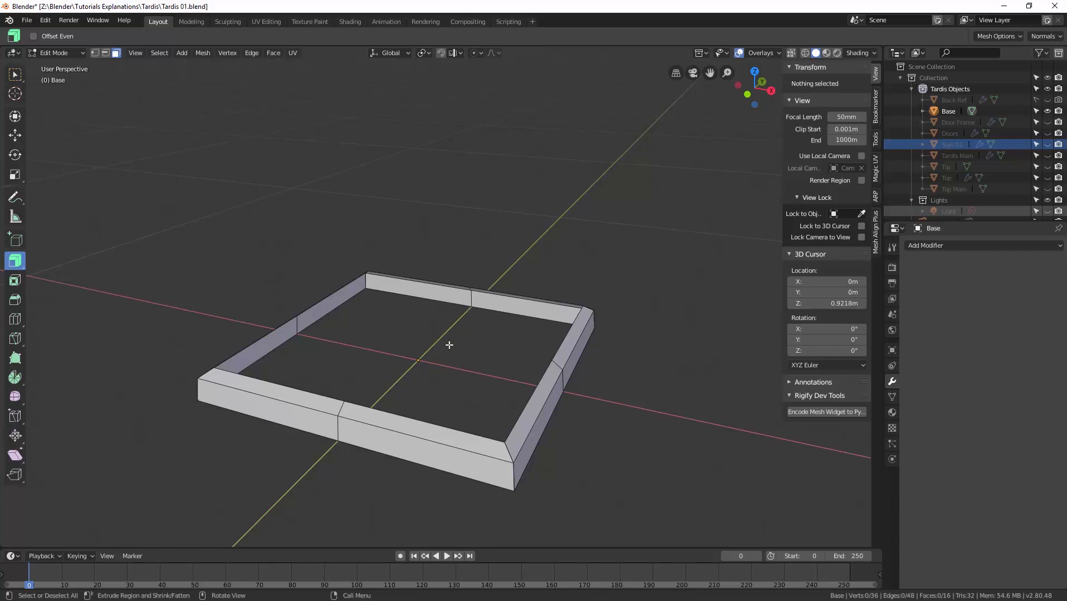
{"action": "mouse_move", "coordinate": [449, 346]}
{"action": "middle_mouse_down"}
{"action": "mouse_move", "coordinate": [436, 362]}
{"action": "mouse_move", "coordinate": [450, 349]}
{"action": "middle_mouse_up"}
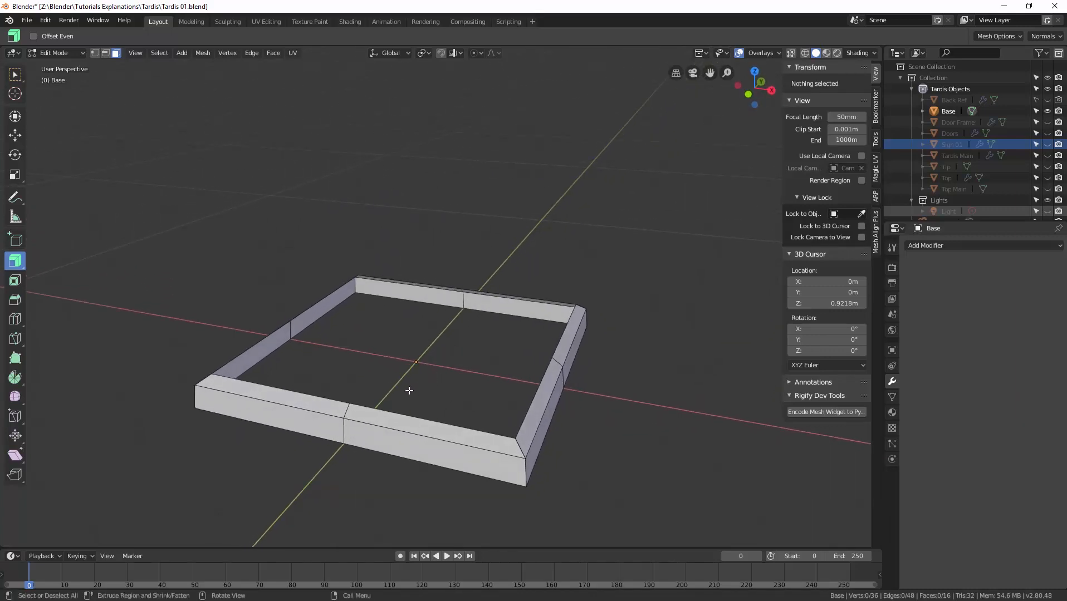
Step: Dissolve the middle edge loops on all four sides of the Base frame
{"action": "key", "text": "2"}
{"action": "left_click", "coordinate": [347, 412], "text": "alt"}
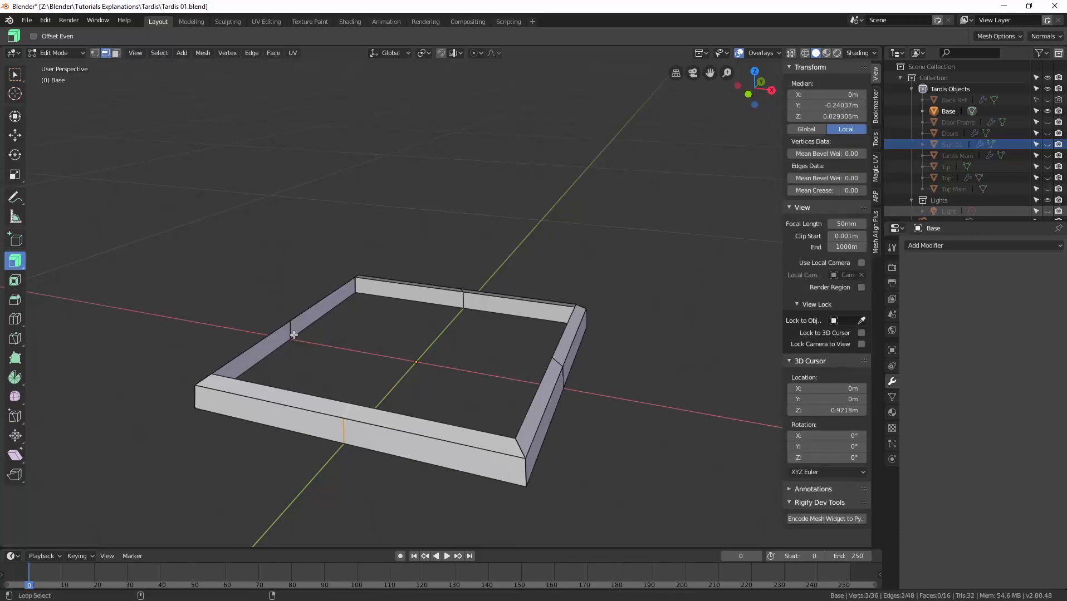
{"action": "left_click", "coordinate": [294, 334], "text": "alt+shift"}
{"action": "left_click", "coordinate": [463, 301], "text": "alt+shift"}
{"action": "left_click", "coordinate": [558, 361], "text": "alt+shift"}
{"action": "middle_click_drag", "start_coordinate": [497, 364], "coordinate": [445, 352]}
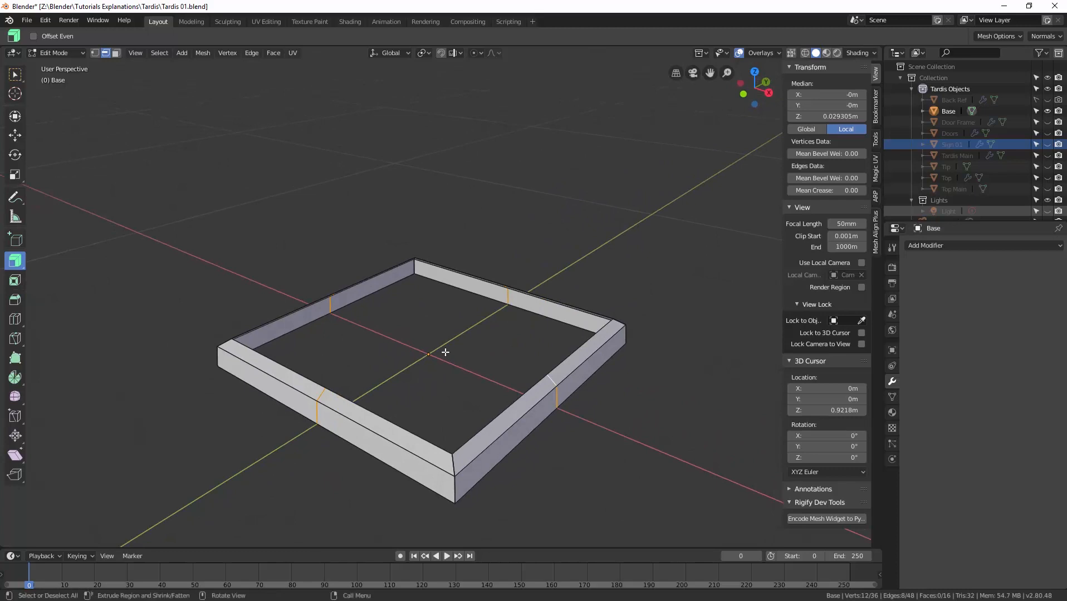
{"action": "key", "text": "x"}
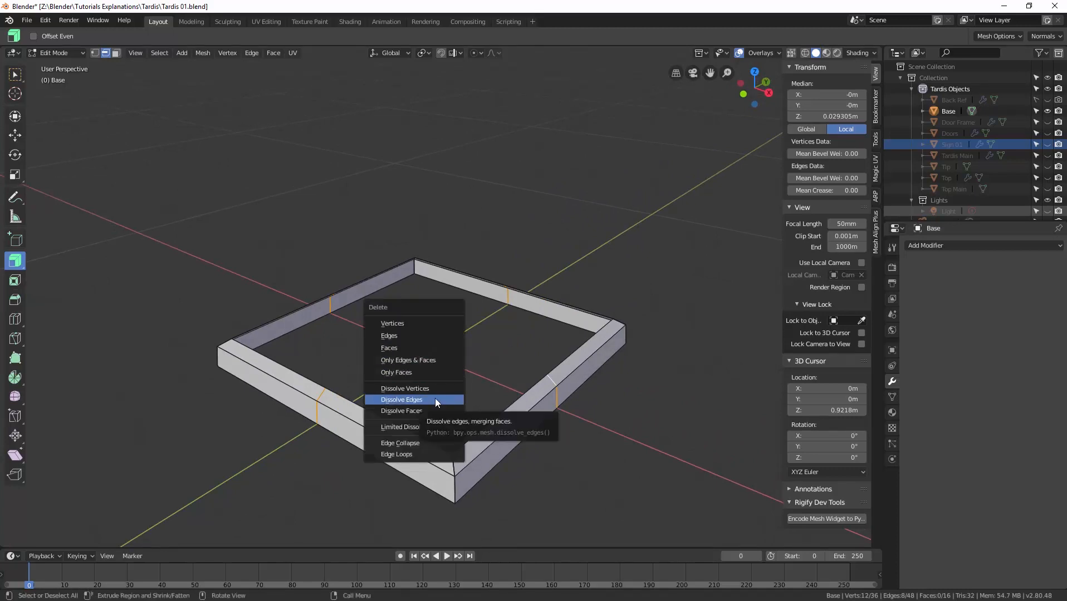
{"action": "left_click", "coordinate": [435, 398]}
Step: Fill the upper opening of the Base with a face spanning its four inner top corner vertices
{"action": "middle_click_drag", "start_coordinate": [435, 398], "coordinate": [534, 383]}
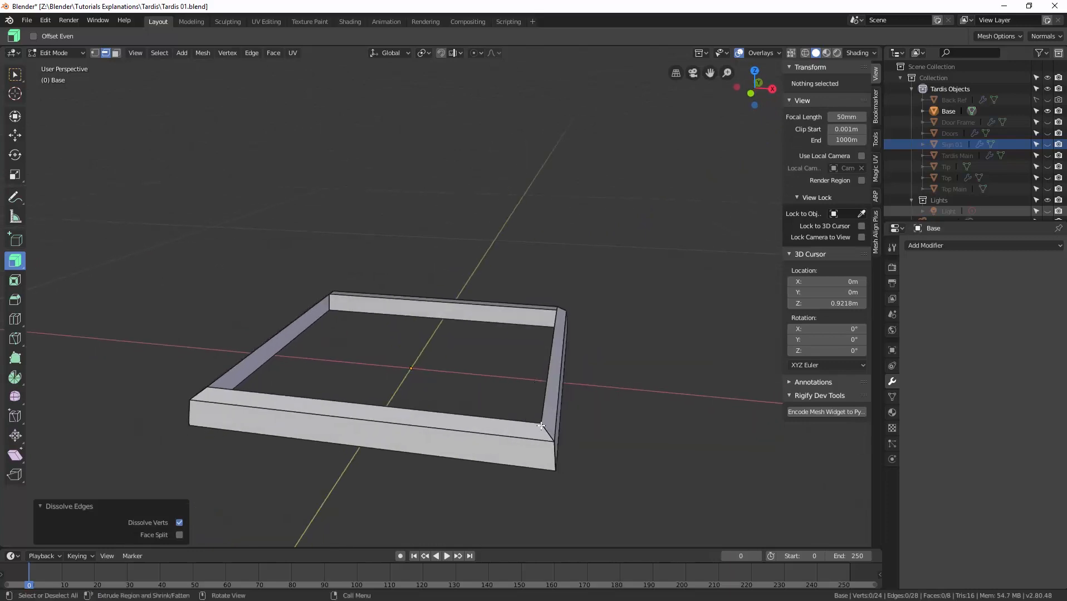
{"action": "left_click", "coordinate": [293, 393]}
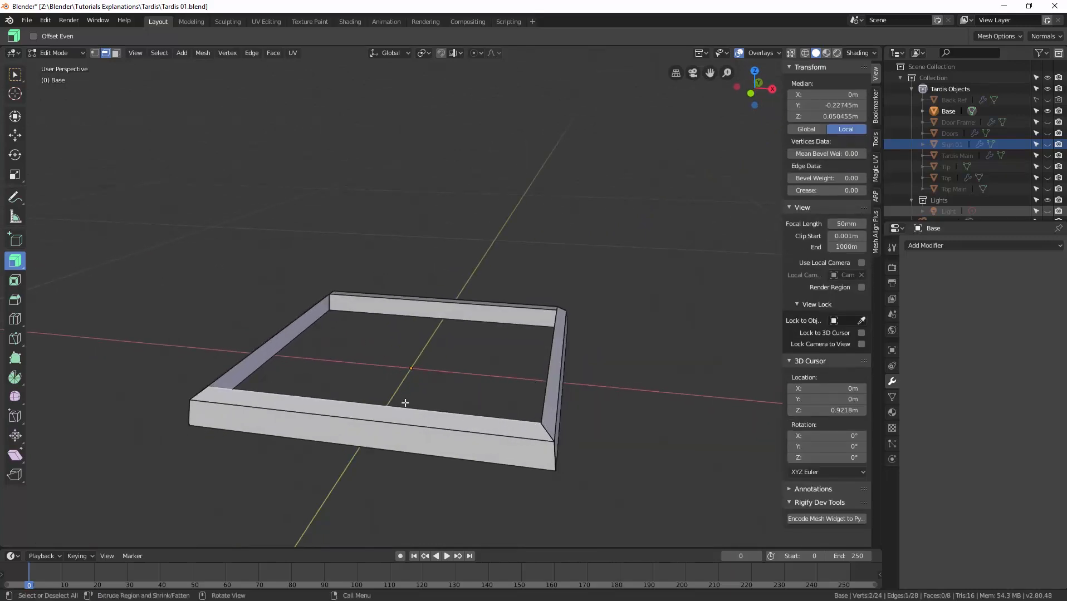
{"action": "key", "text": "1"}
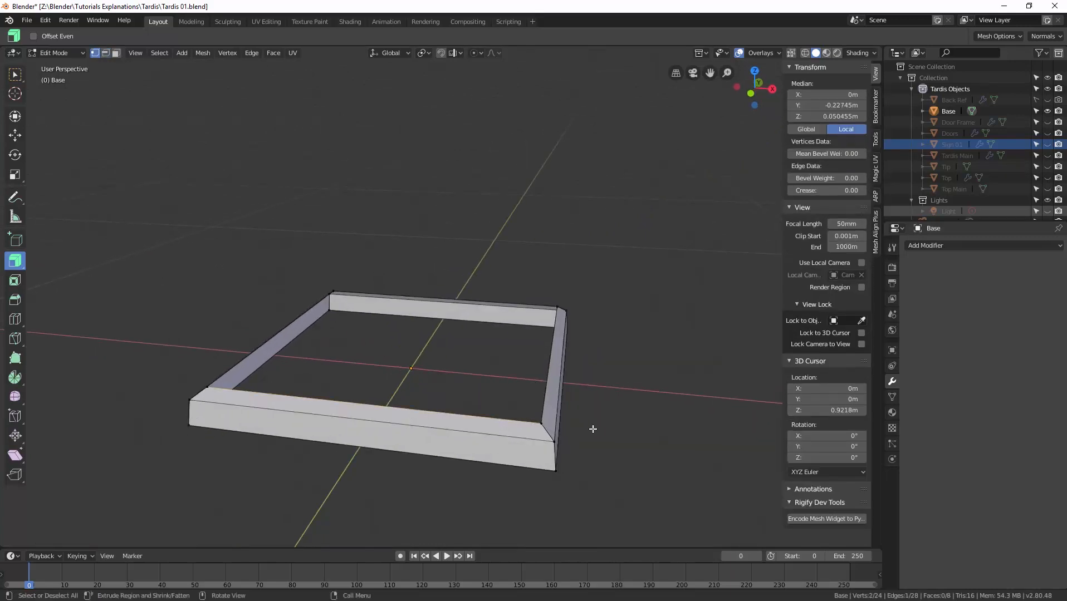
{"action": "left_click", "coordinate": [541, 423]}
{"action": "left_click", "coordinate": [208, 384], "text": "shift"}
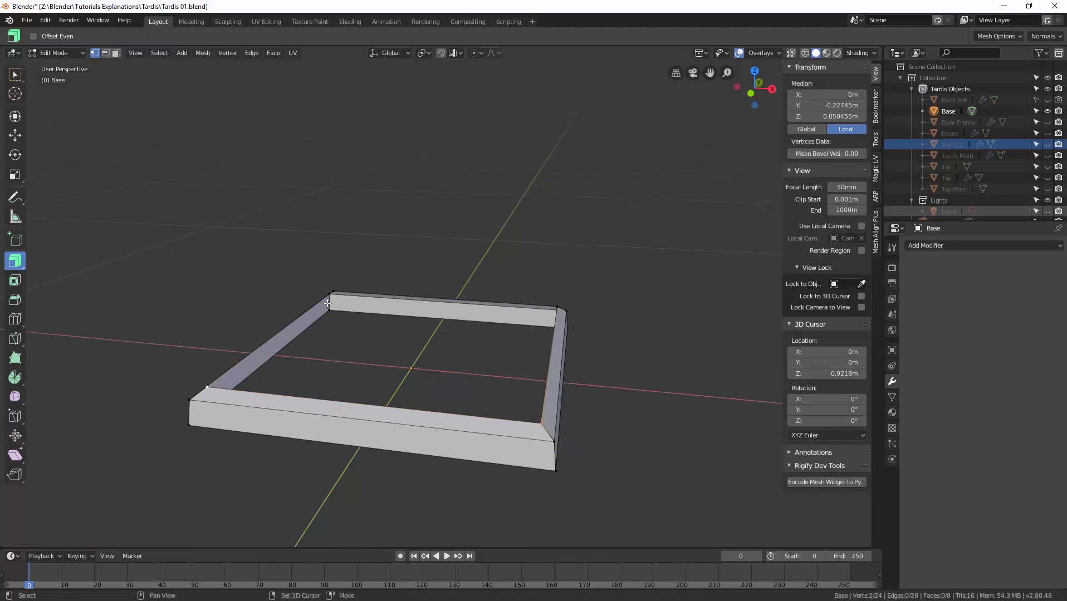
{"action": "middle_click_drag", "start_coordinate": [377, 341], "coordinate": [297, 238]}
{"action": "left_click", "coordinate": [287, 231], "text": "shift"}
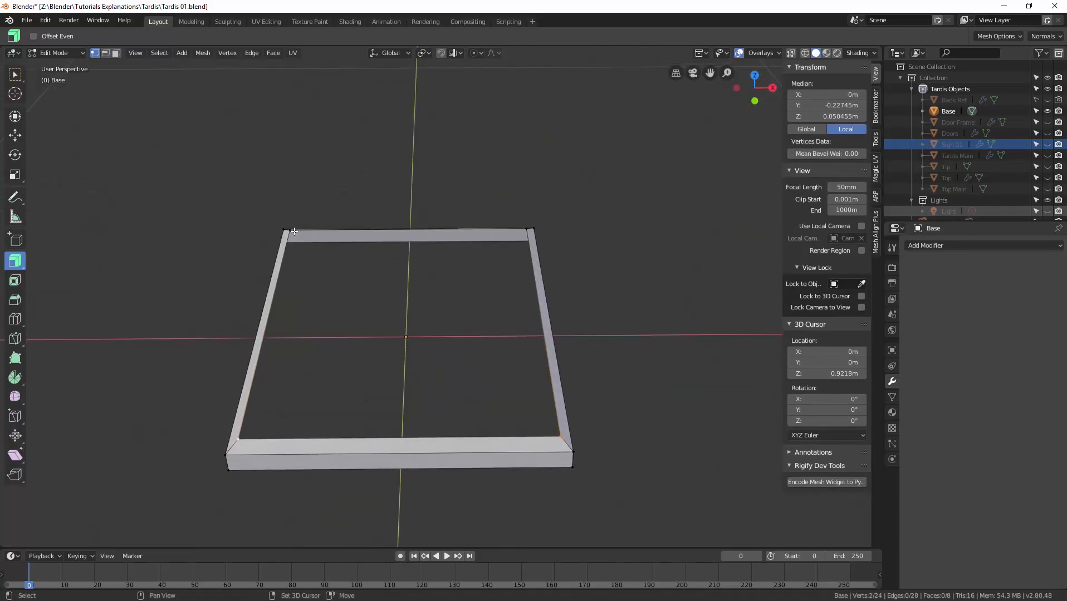
{"action": "left_click", "coordinate": [526, 230], "text": "shift"}
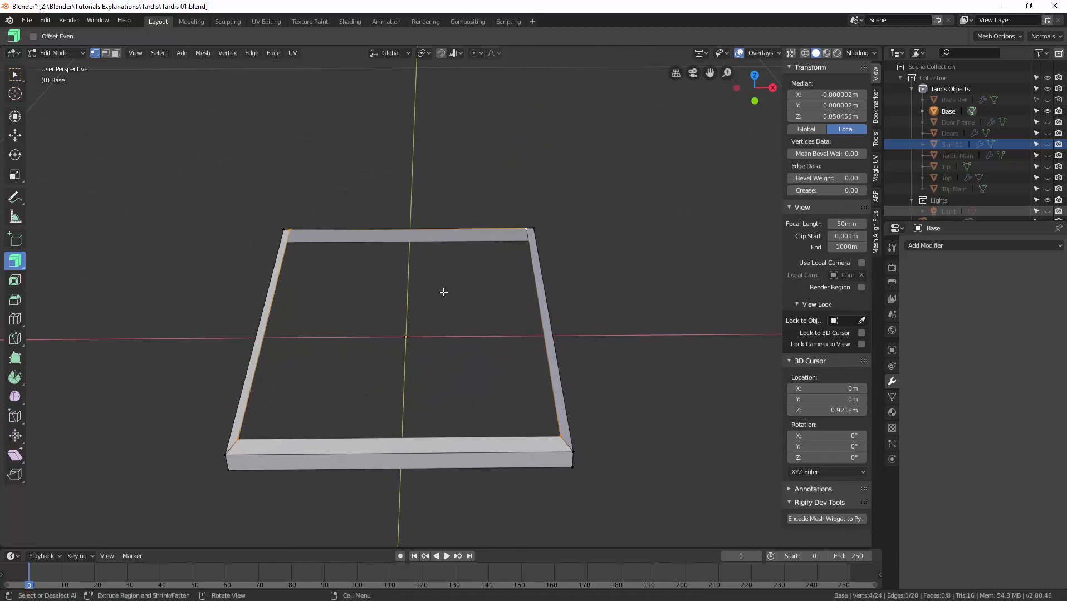
{"action": "key", "text": "f"}
Step: Fill the underside of the Base with a face between its four outer bottom corner vertices
{"action": "middle_click_drag", "start_coordinate": [435, 317], "coordinate": [525, 242]}
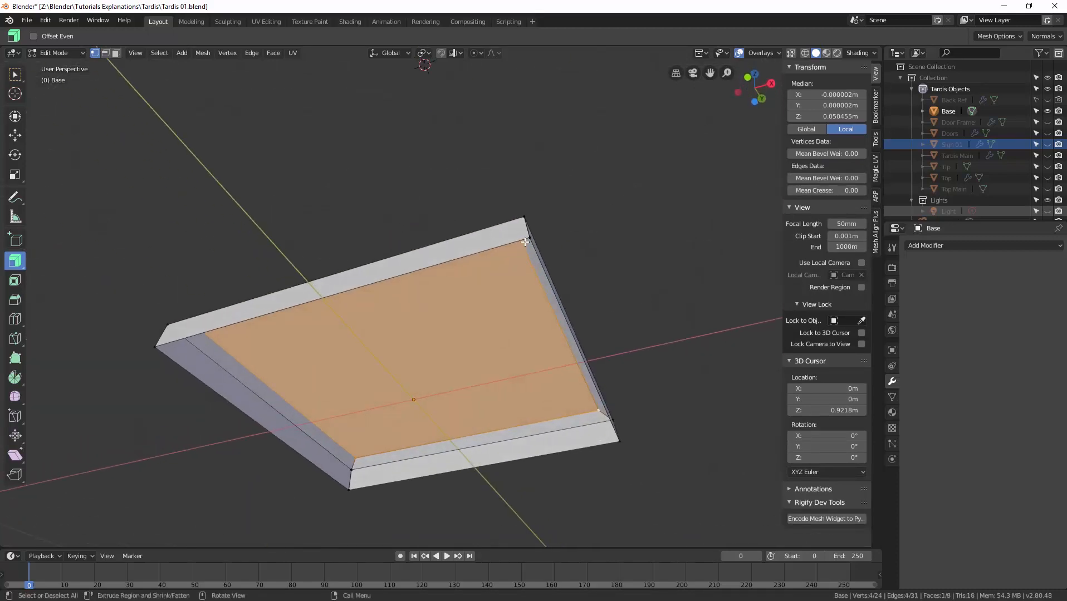
{"action": "left_click", "coordinate": [527, 240]}
{"action": "left_click", "coordinate": [619, 443], "text": "shift"}
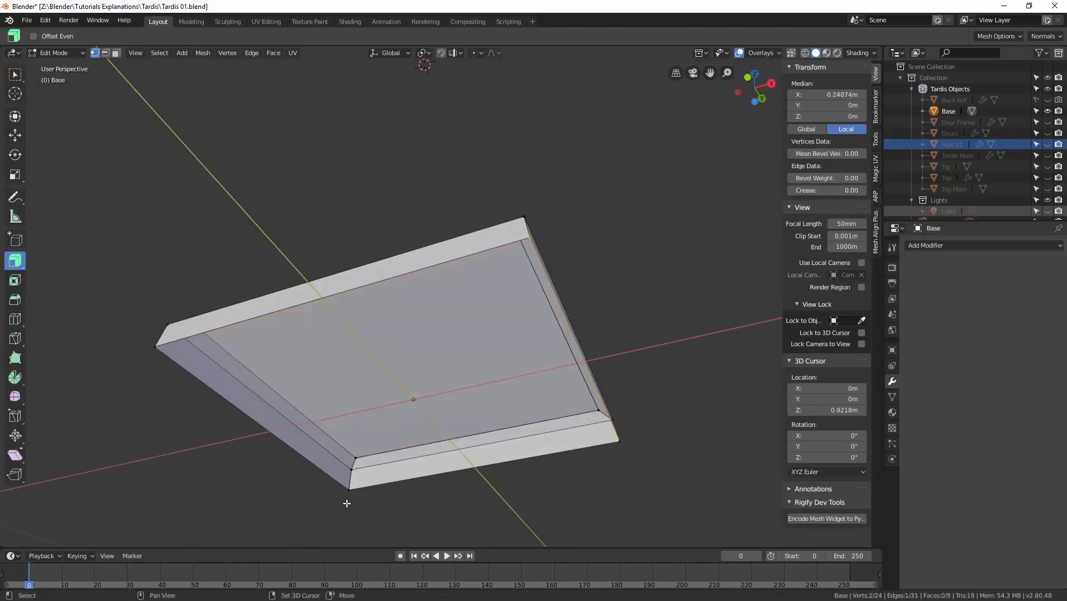
{"action": "left_click", "coordinate": [348, 490], "text": "shift"}
{"action": "left_click", "coordinate": [155, 347], "text": "shift"}
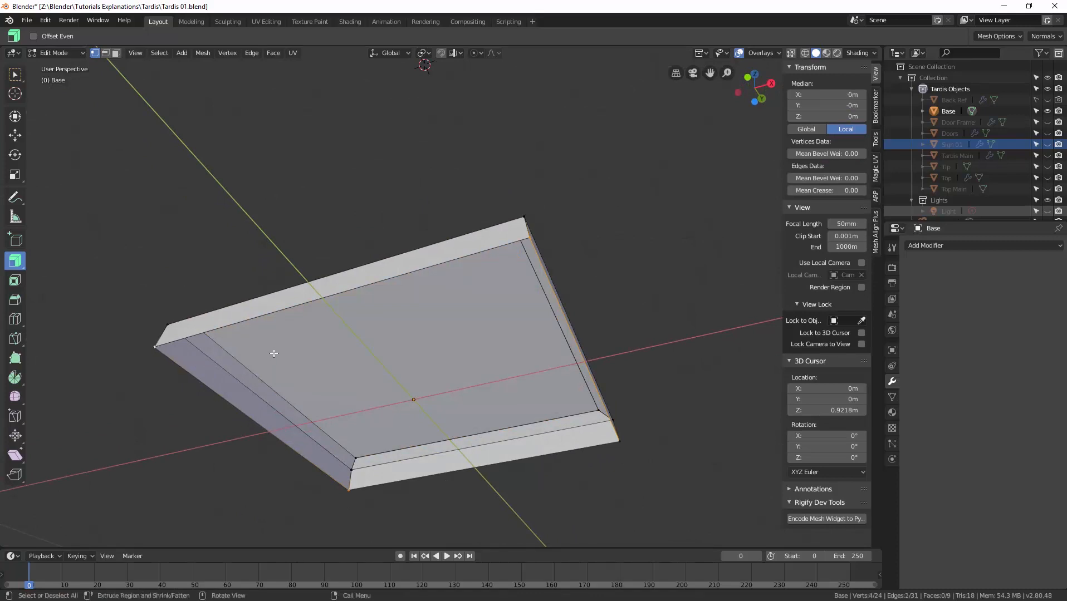
{"action": "key", "text": "f"}
Step: Return to object mode and reveal all hidden objects of the Tardis
{"action": "middle_click_drag", "start_coordinate": [395, 334], "coordinate": [399, 414]}
{"action": "key", "text": "ctrl+Tab"}
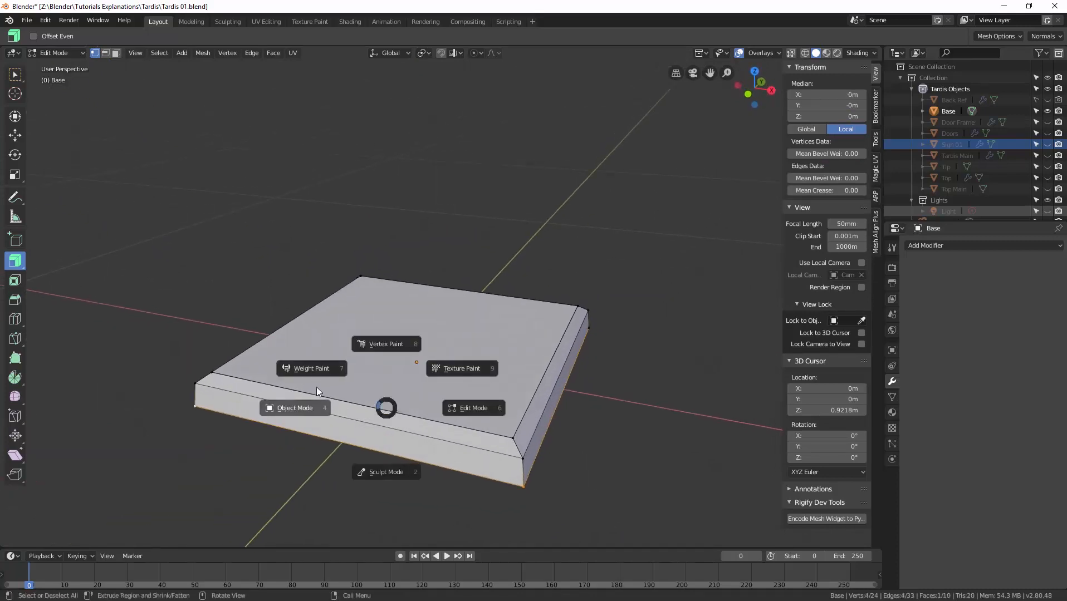
{"action": "left_click", "coordinate": [311, 411]}
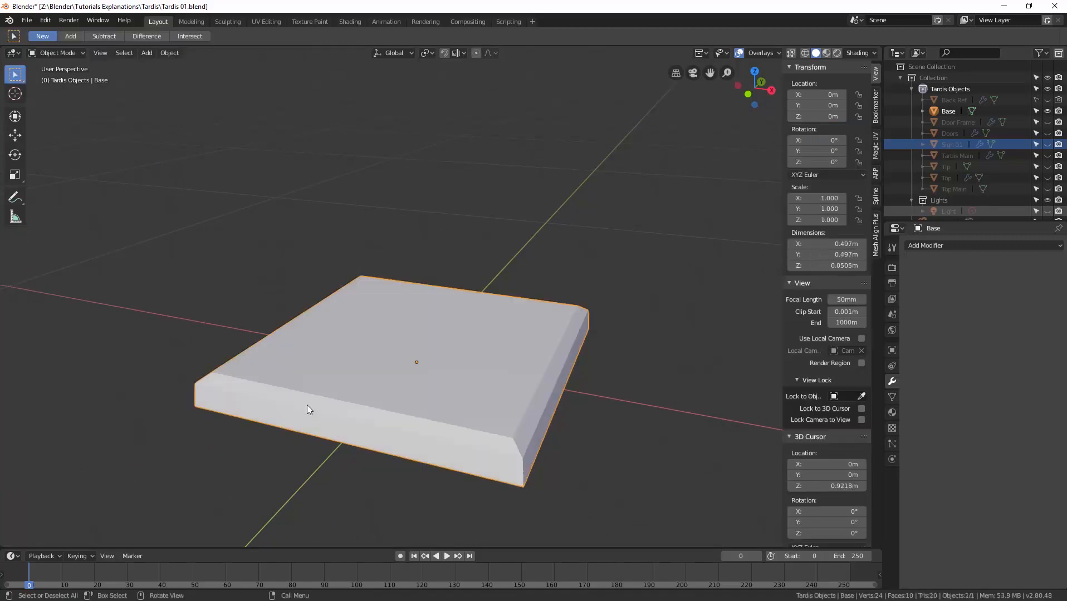
{"action": "key", "text": "alt+h"}
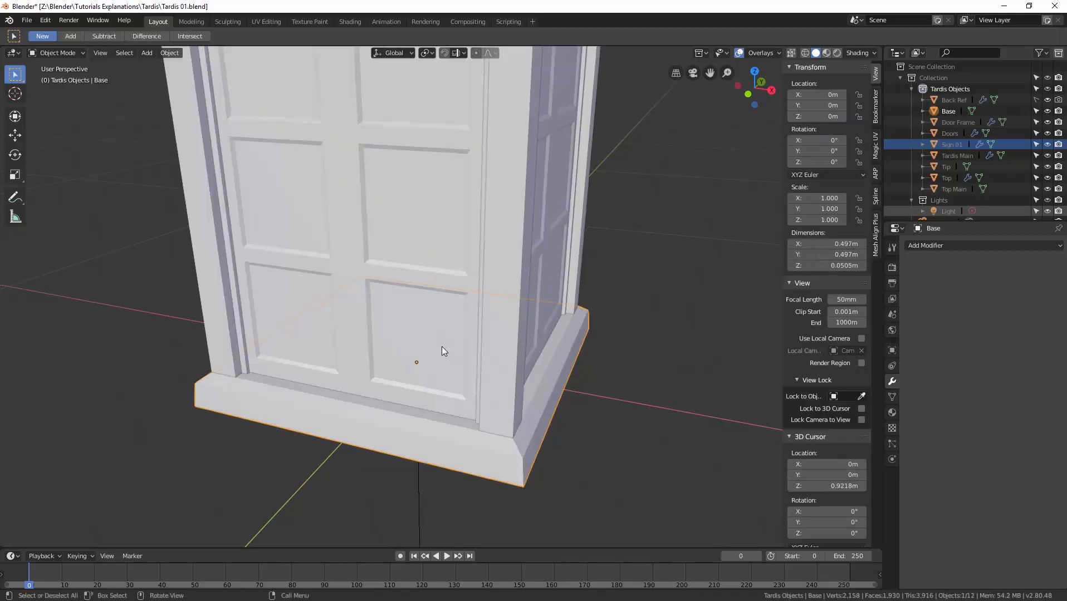
{"action": "middle_click_drag", "start_coordinate": [442, 351], "coordinate": [390, 362]}
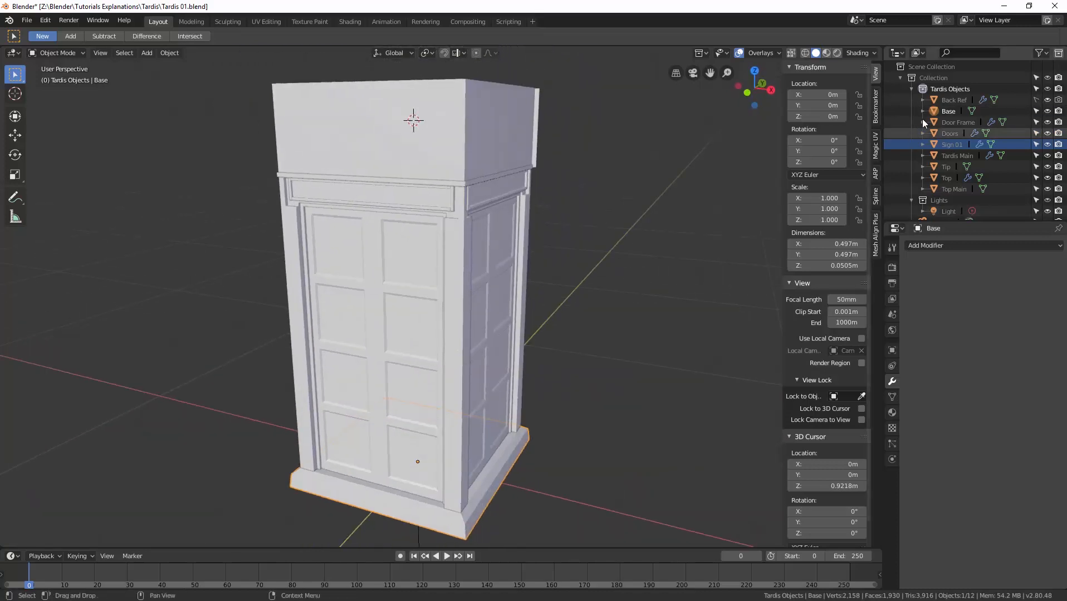
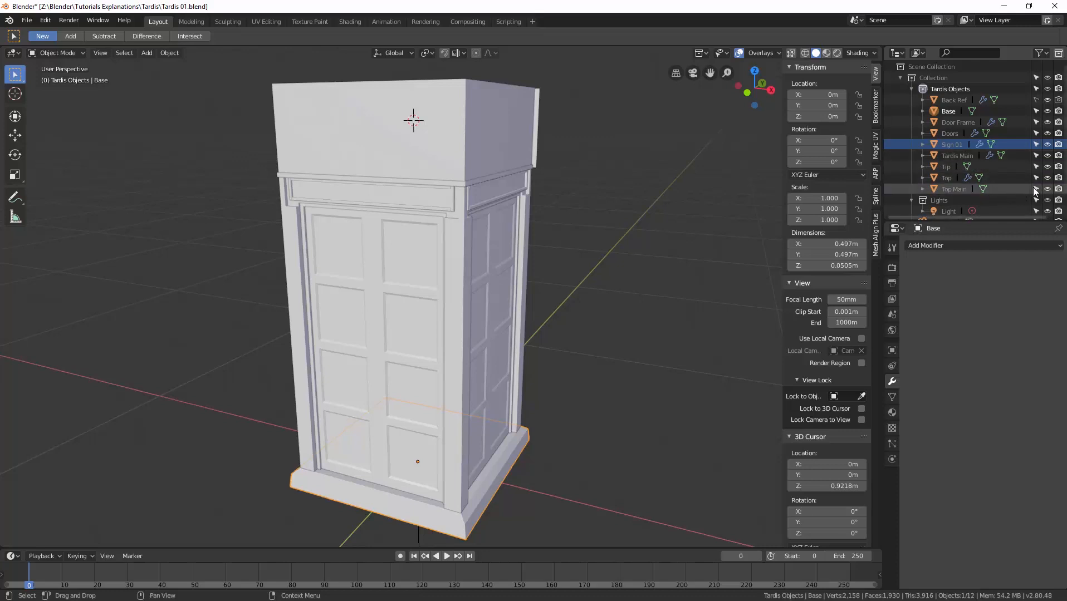
Step: Hide the Back Ref and Top objects so the modelled roof is exposed
{"action": "left_click", "coordinate": [1047, 100]}
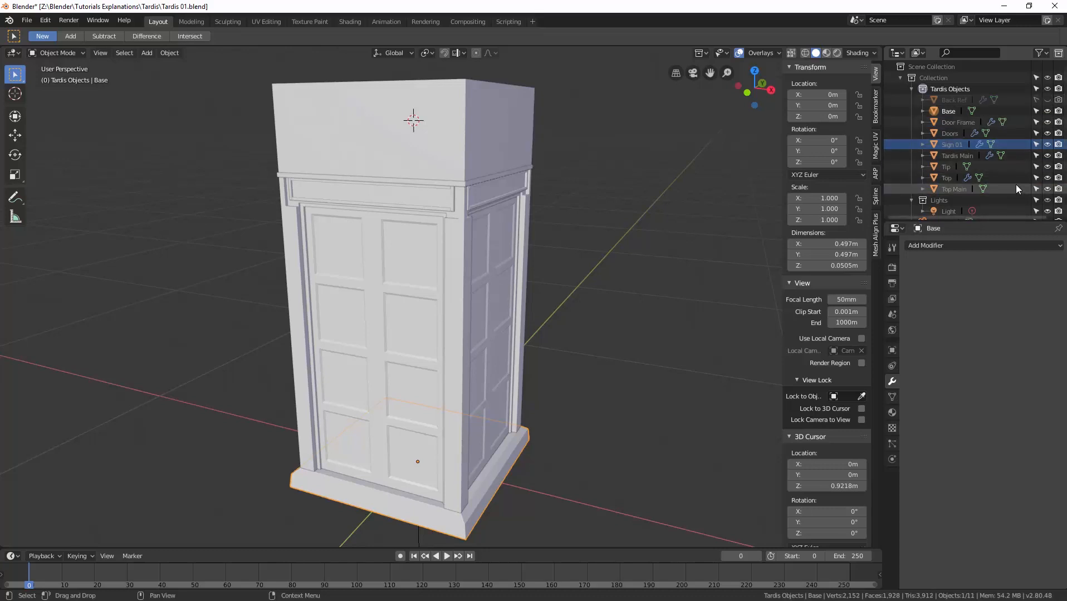
{"action": "left_click", "coordinate": [1047, 178]}
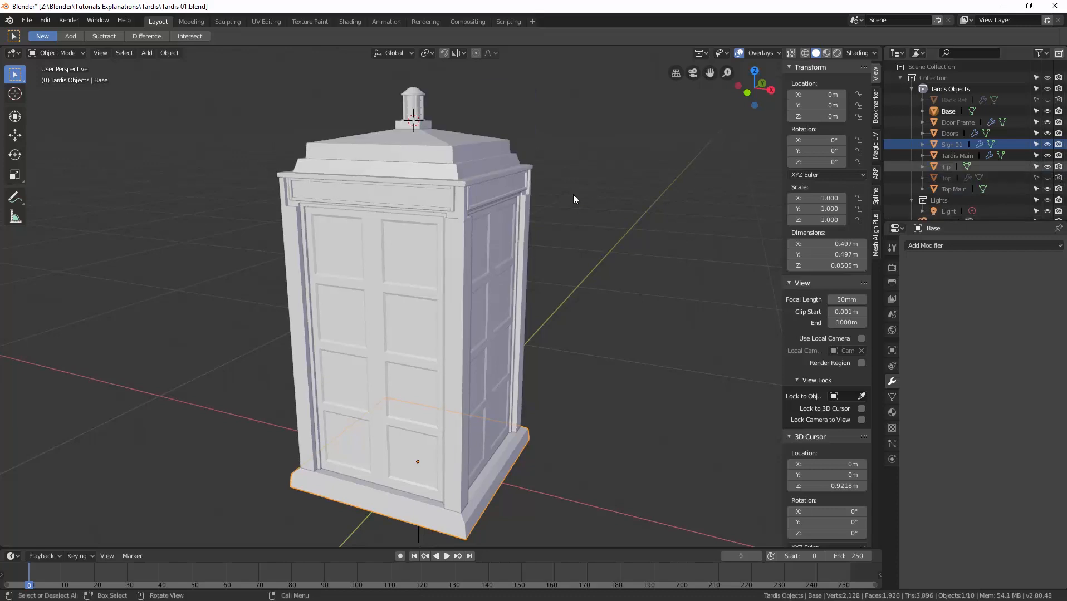
{"action": "mouse_move", "coordinate": [573, 194]}
{"action": "middle_mouse_down"}
{"action": "mouse_move", "coordinate": [549, 210]}
{"action": "mouse_move", "coordinate": [526, 204]}
{"action": "mouse_move", "coordinate": [559, 205]}
{"action": "middle_mouse_up"}
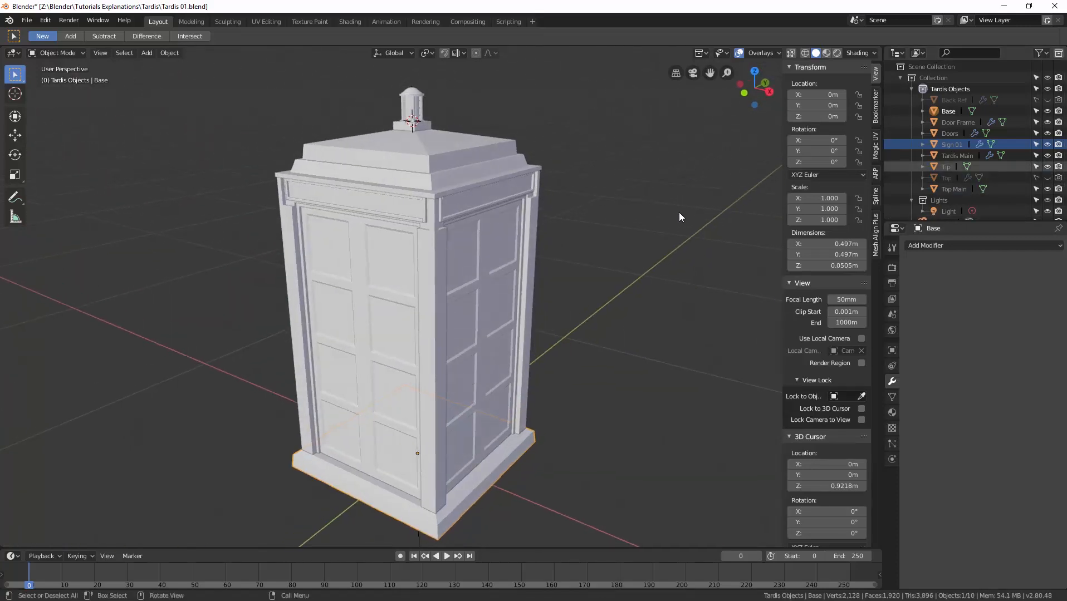
{"action": "middle_click_drag", "start_coordinate": [512, 322], "coordinate": [479, 336]}
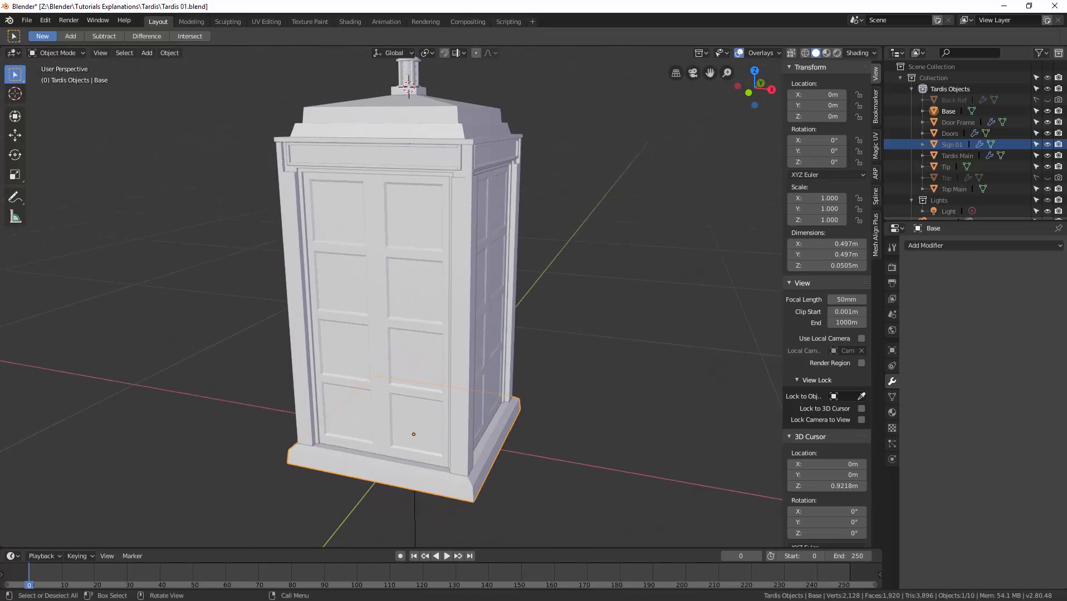
Step: Compare the model with the reference photo Tardis Pic.jpg, and move the photo window back out of view
{"action": "left_click_drag", "start_coordinate": [0, 86], "coordinate": [173, 81]}
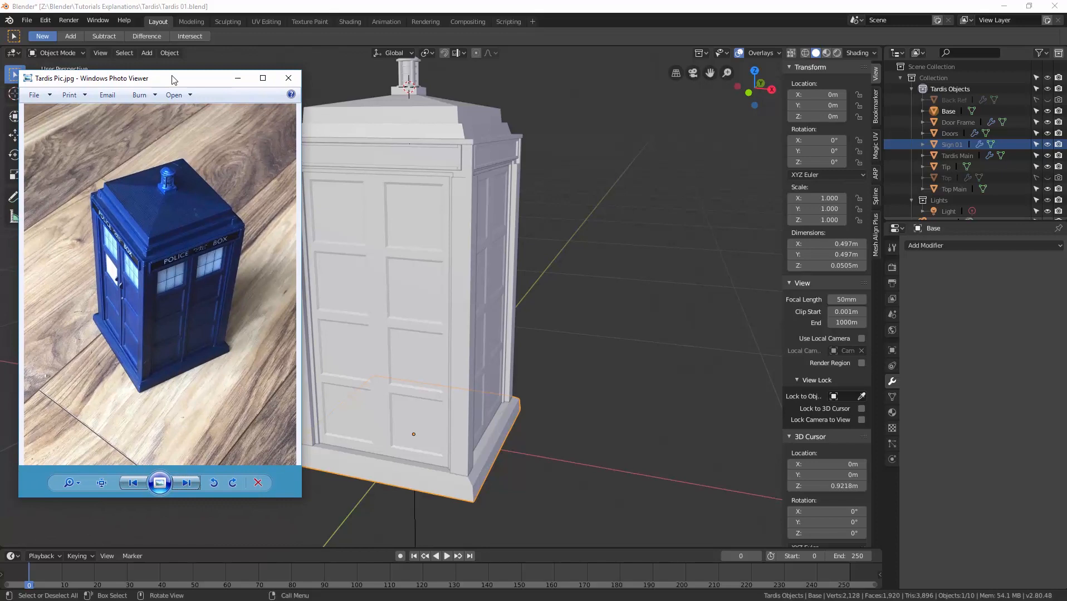
{"action": "left_click_drag", "start_coordinate": [157, 81], "coordinate": [0, 105]}
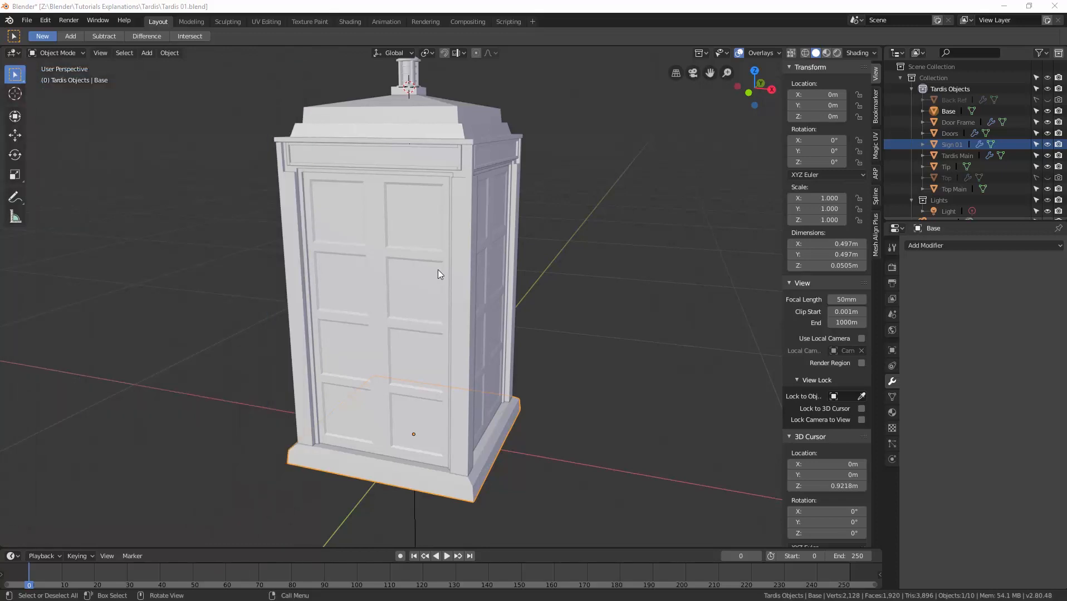
{"action": "middle_click_drag", "start_coordinate": [438, 269], "coordinate": [269, 304]}
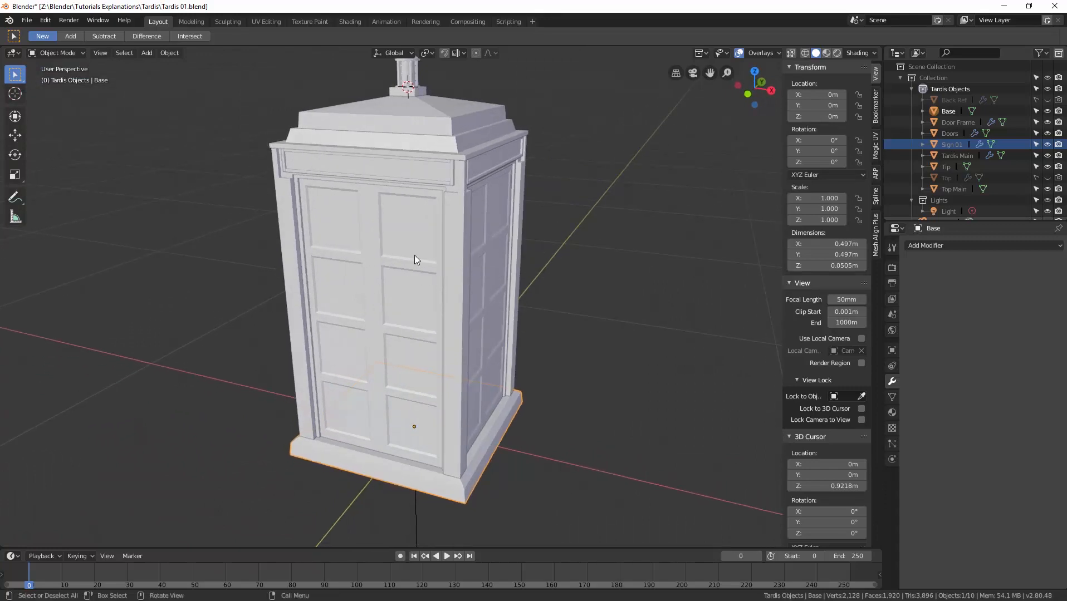
Step: Open the Doors object's mesh in edit mode and display it with its image texture in LookDev shading
{"action": "left_click", "coordinate": [436, 250]}
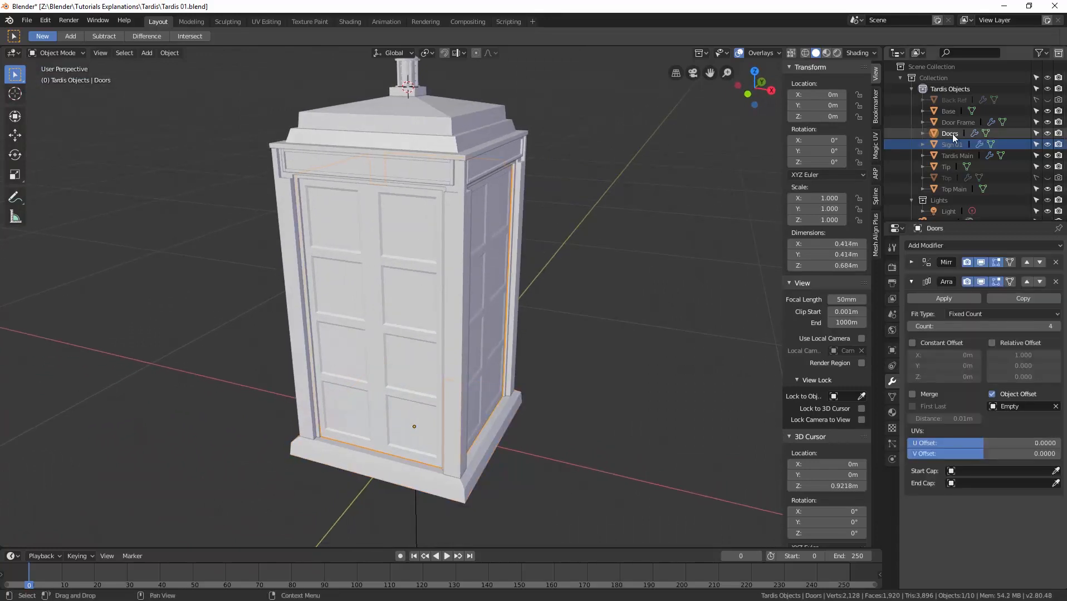
{"action": "key", "text": "ctrl+Tab"}
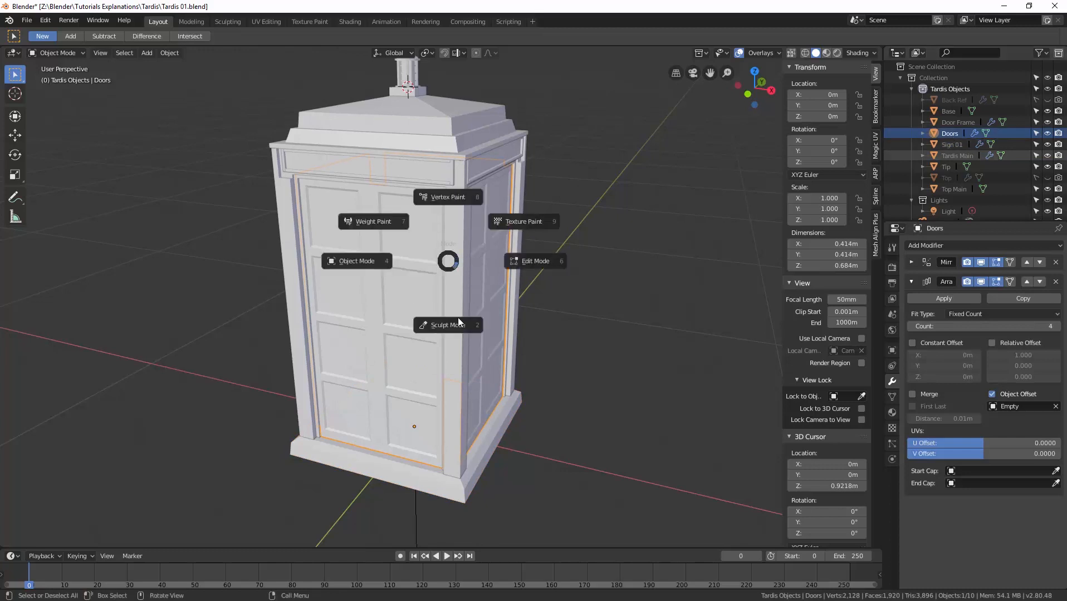
{"action": "left_click", "coordinate": [525, 264]}
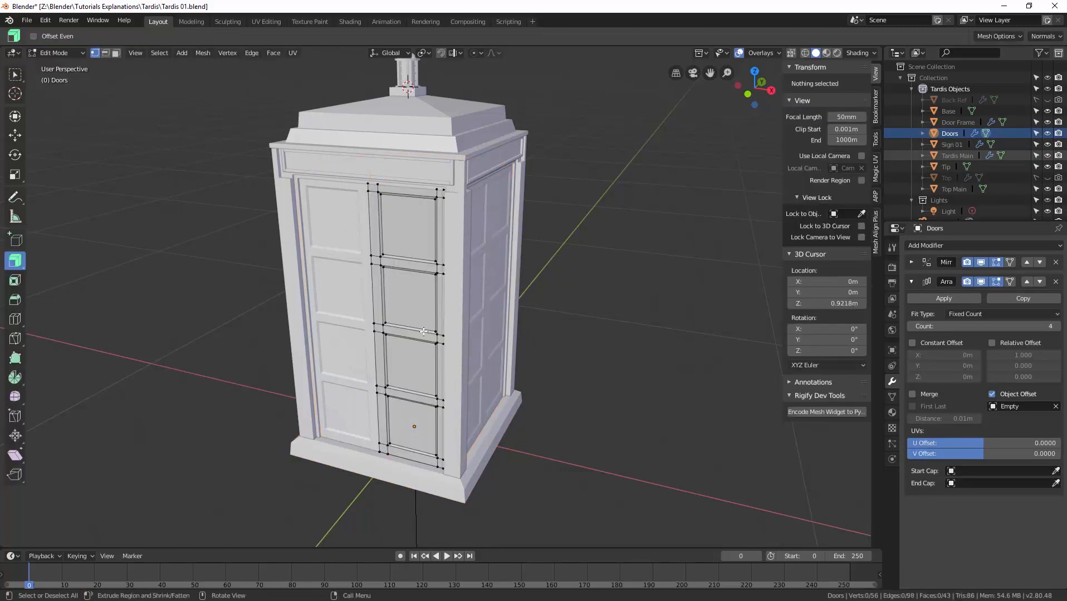
{"action": "key", "text": "z"}
{"action": "left_click", "coordinate": [410, 383]}
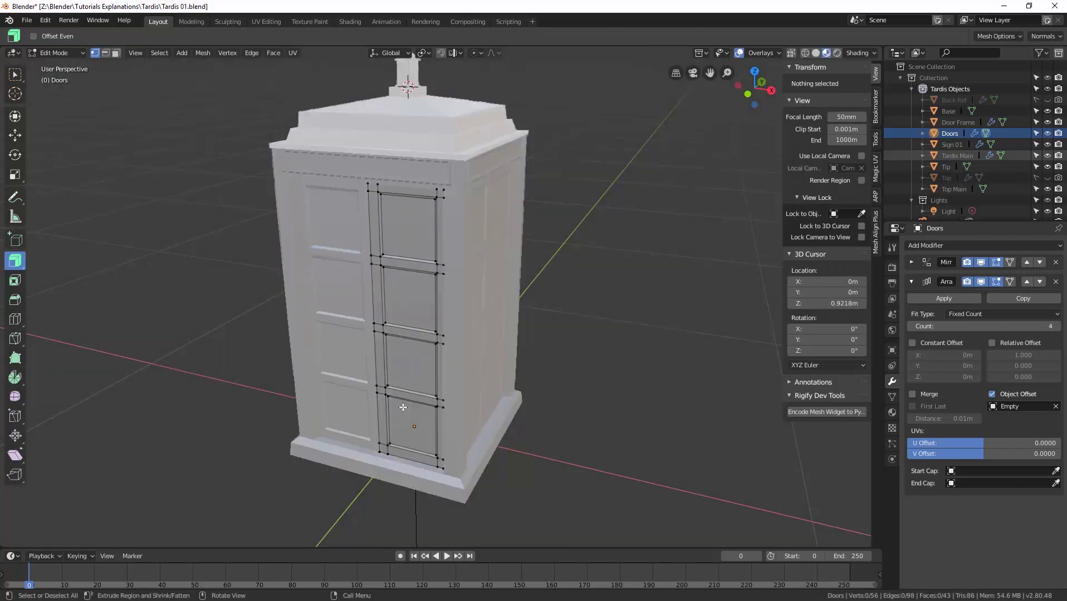
Step: Duplicate the upper window face of the Doors mesh in place and try edge-sliding the copy's outline inward
{"action": "middle_click_drag", "start_coordinate": [411, 383], "coordinate": [465, 389]}
{"action": "scroll", "coordinate": [441, 334], "scroll_direction": "up", "scroll_amount": 3}
{"action": "scroll", "coordinate": [451, 383], "scroll_direction": "up", "scroll_amount": 1}
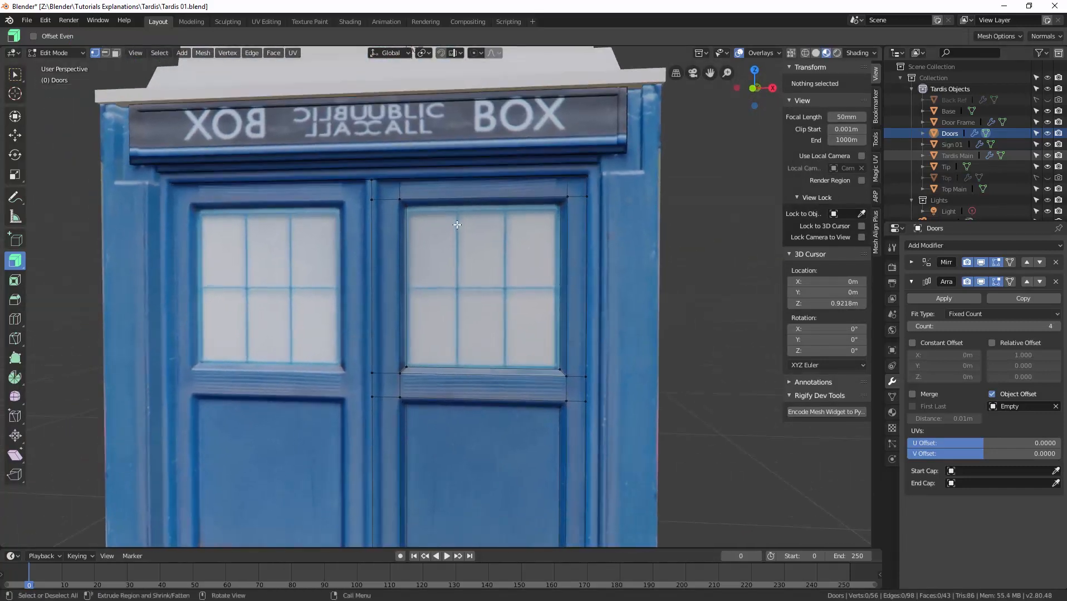
{"action": "scroll", "coordinate": [448, 325], "scroll_direction": "up", "scroll_amount": 2}
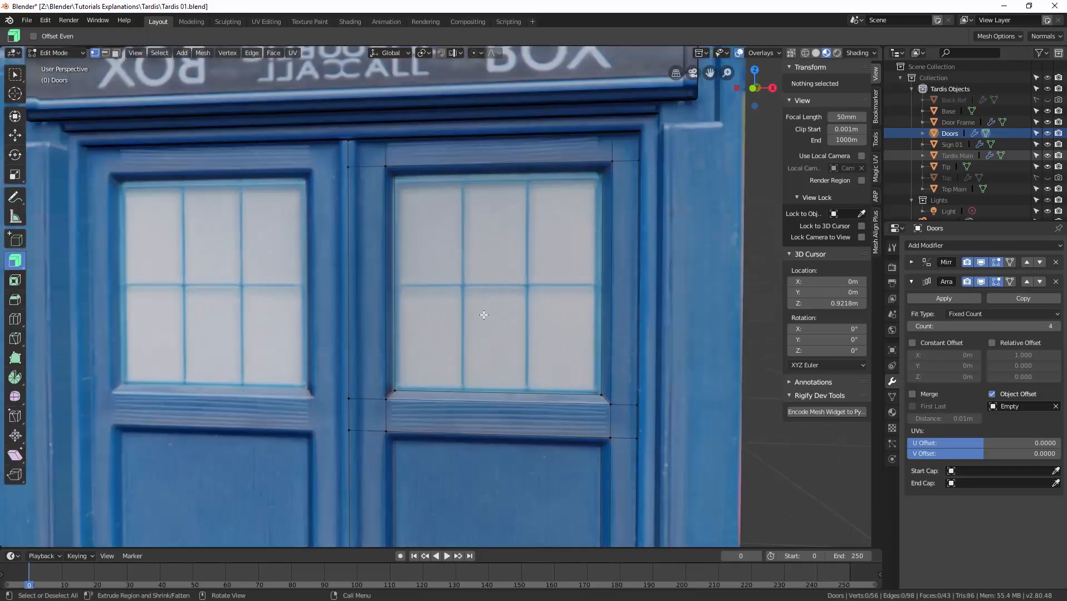
{"action": "middle_click_drag", "start_coordinate": [477, 310], "coordinate": [463, 316]}
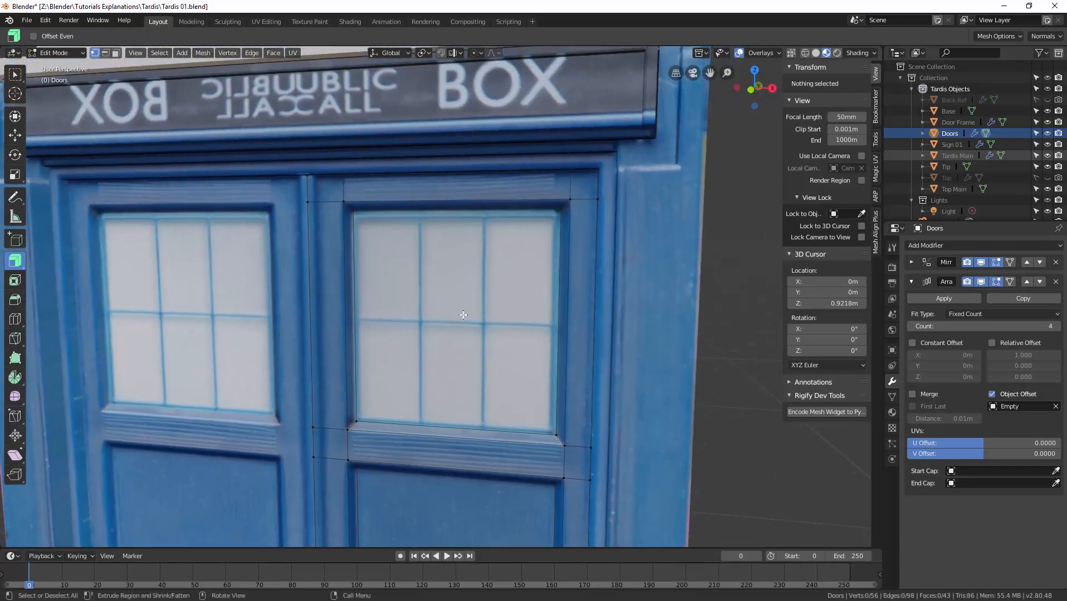
{"action": "key", "text": "3"}
{"action": "left_click", "coordinate": [471, 324]}
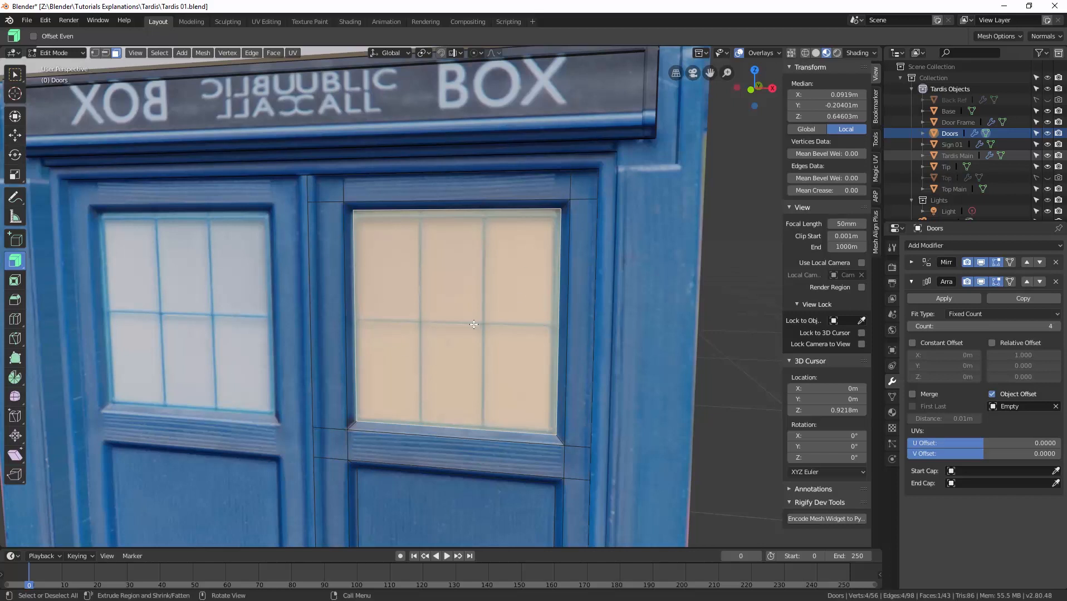
{"action": "key", "text": "e"}
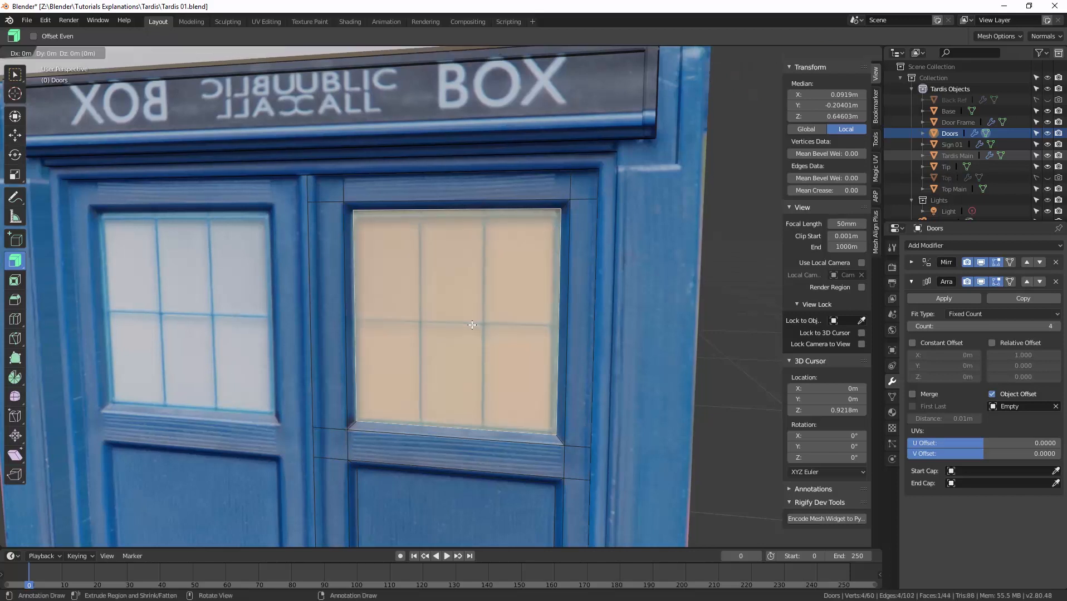
{"action": "key", "text": "g"}
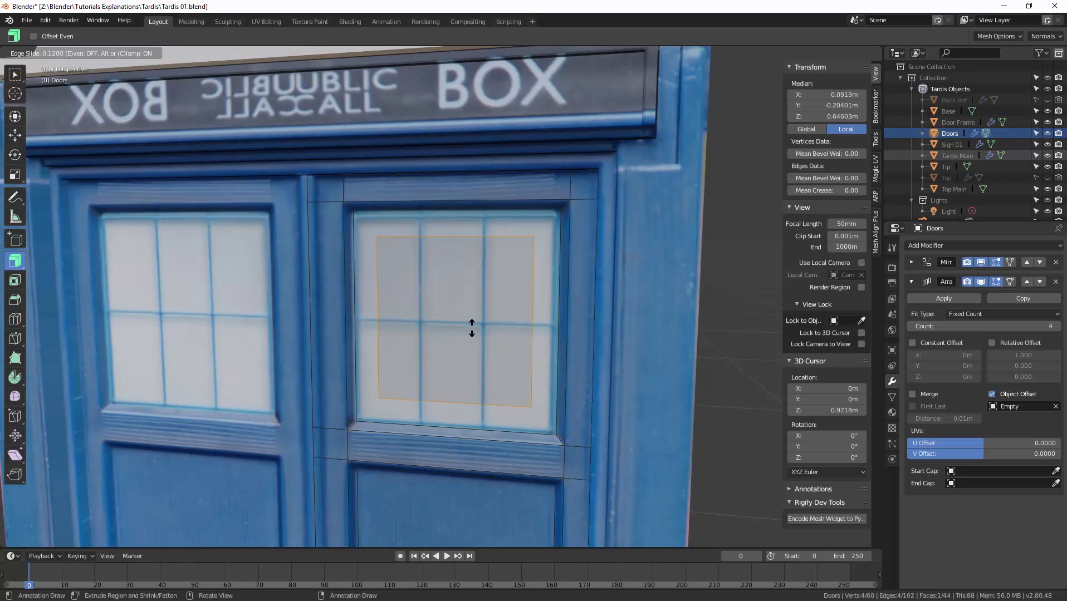
{"action": "key", "text": "Escape"}
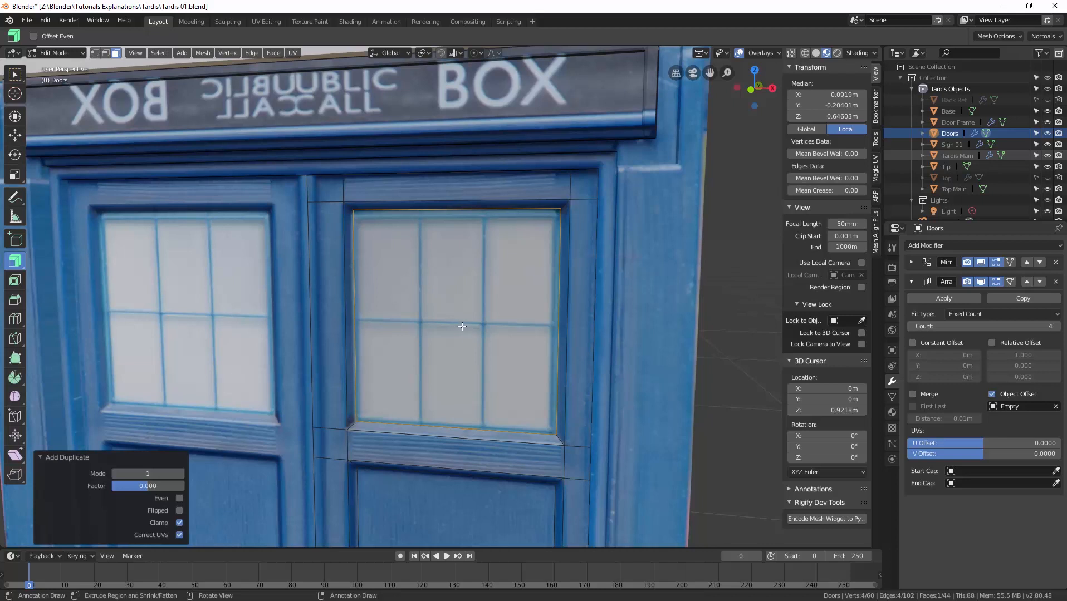
Step: Move the duplicated upper window face outward about 0.0025 m along negative Y
{"action": "key", "text": "g"}
{"action": "key", "text": "y"}
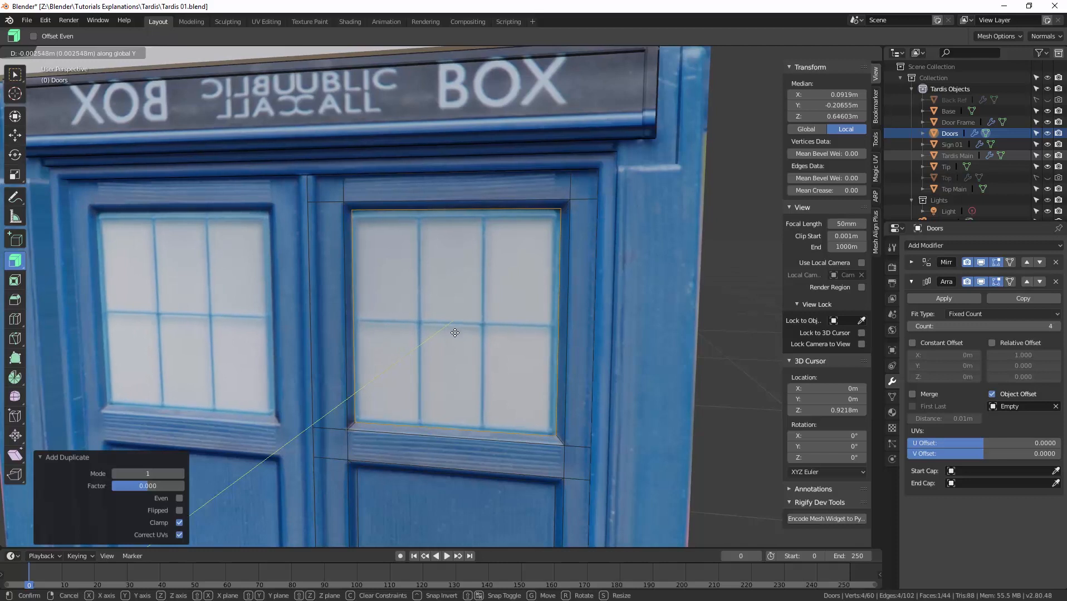
{"action": "left_click", "coordinate": [456, 333]}
Step: Divide the duplicated window face into six panes with two vertical loop cuts and one centred horizontal loop cut
{"action": "key", "text": "ctrl+r"}
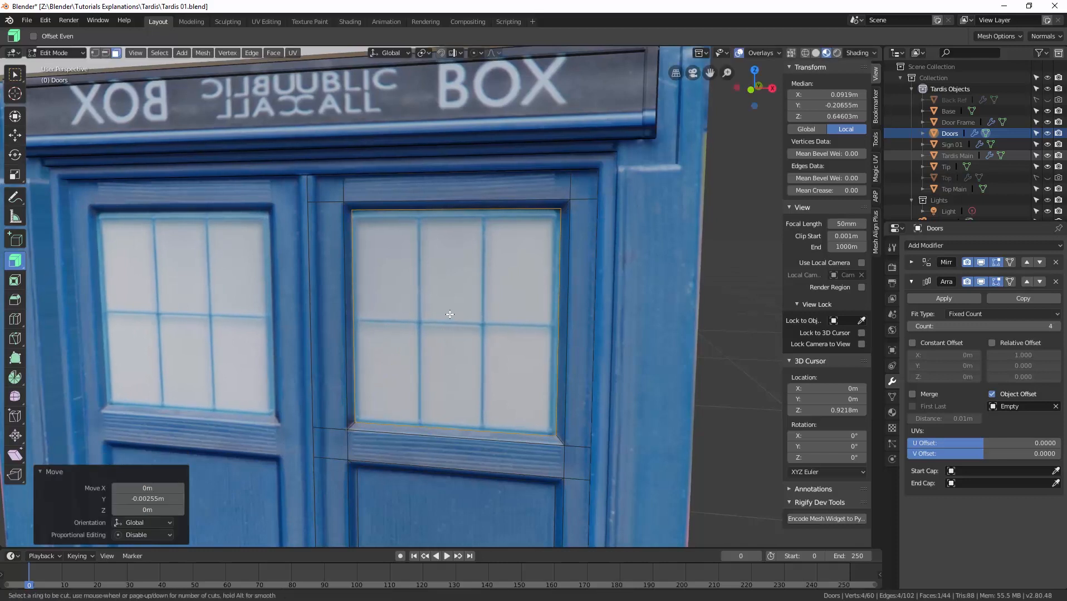
{"action": "scroll", "coordinate": [418, 207], "scroll_direction": "up", "scroll_amount": 1}
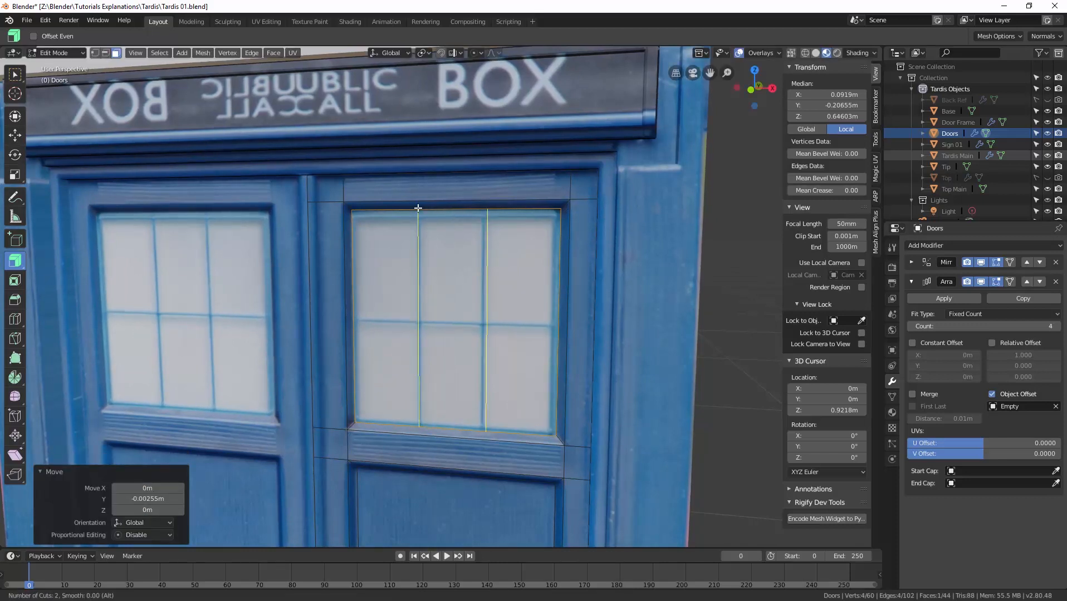
{"action": "left_click", "coordinate": [418, 208]}
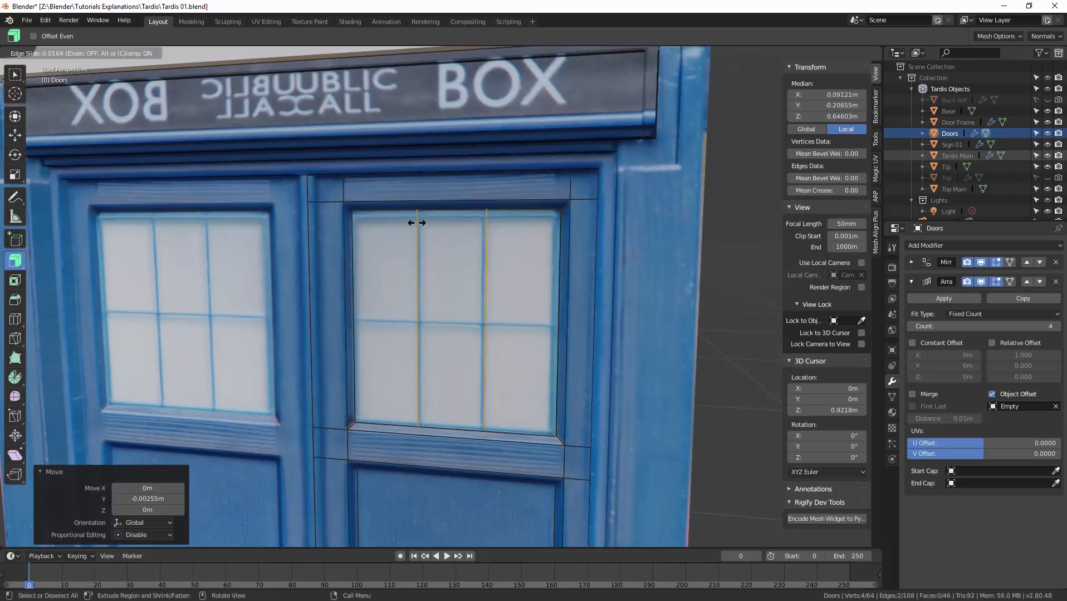
{"action": "right_click", "coordinate": [422, 232]}
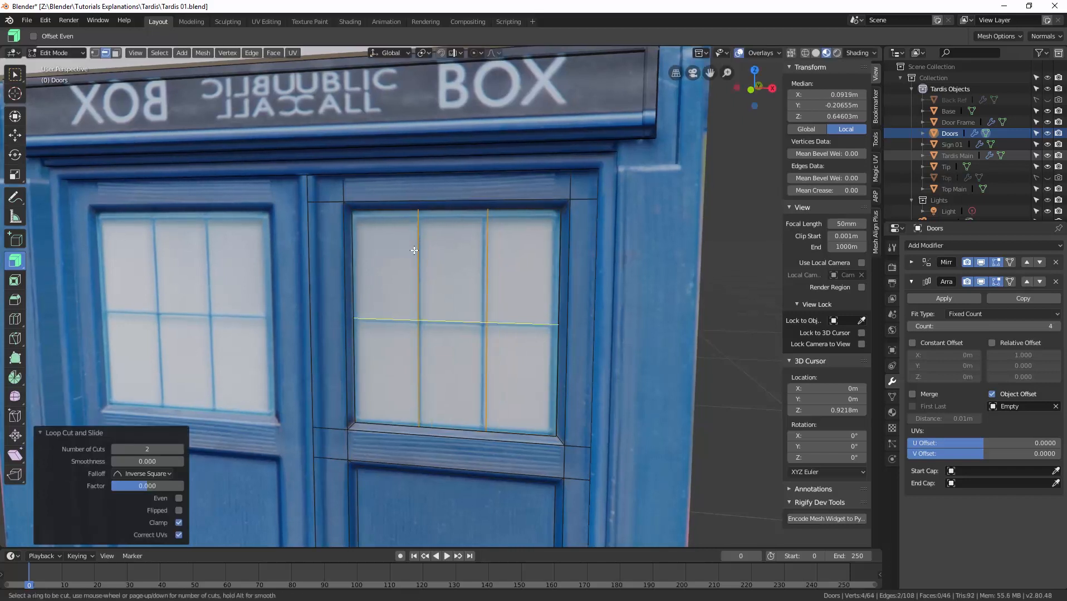
{"action": "left_click", "coordinate": [412, 254]}
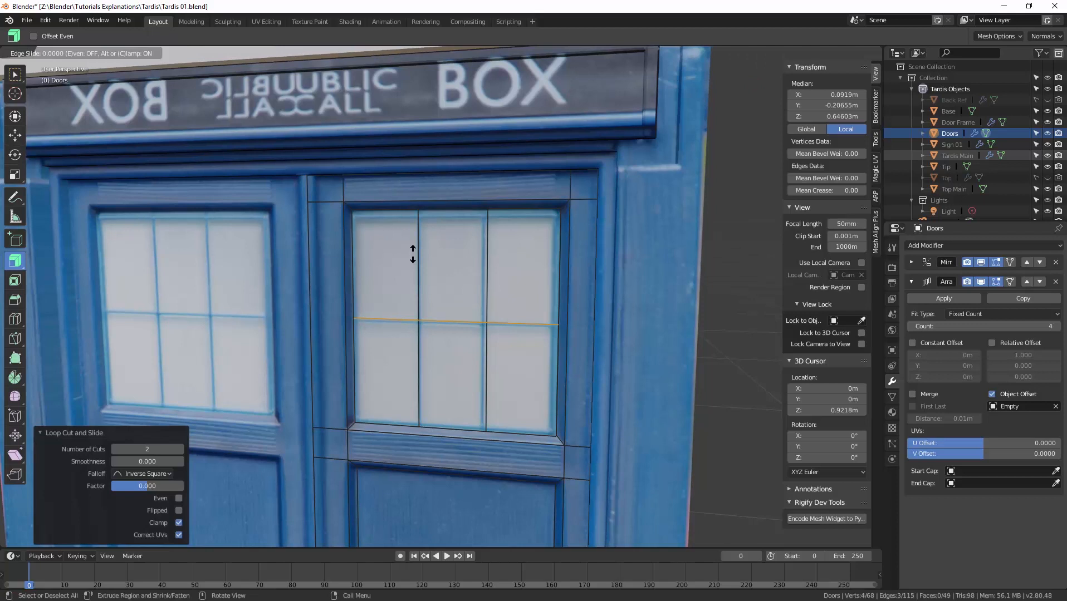
{"action": "left_click", "coordinate": [411, 254]}
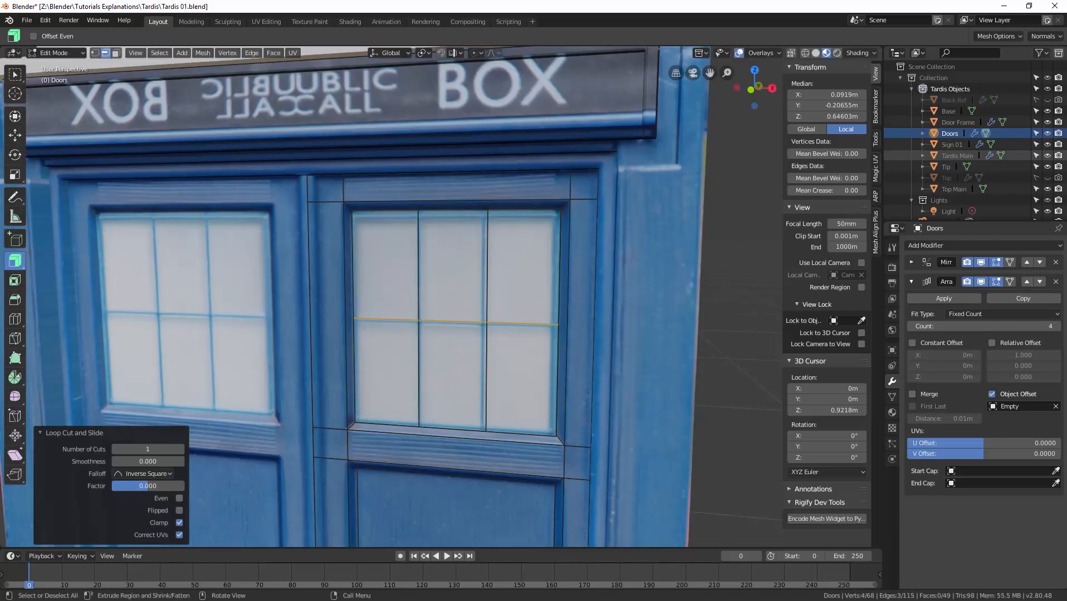
Step: Add border loop cuts to the window face, sliding one close to each of its four outer edges
{"action": "key", "text": "g"}
{"action": "key", "text": "g"}
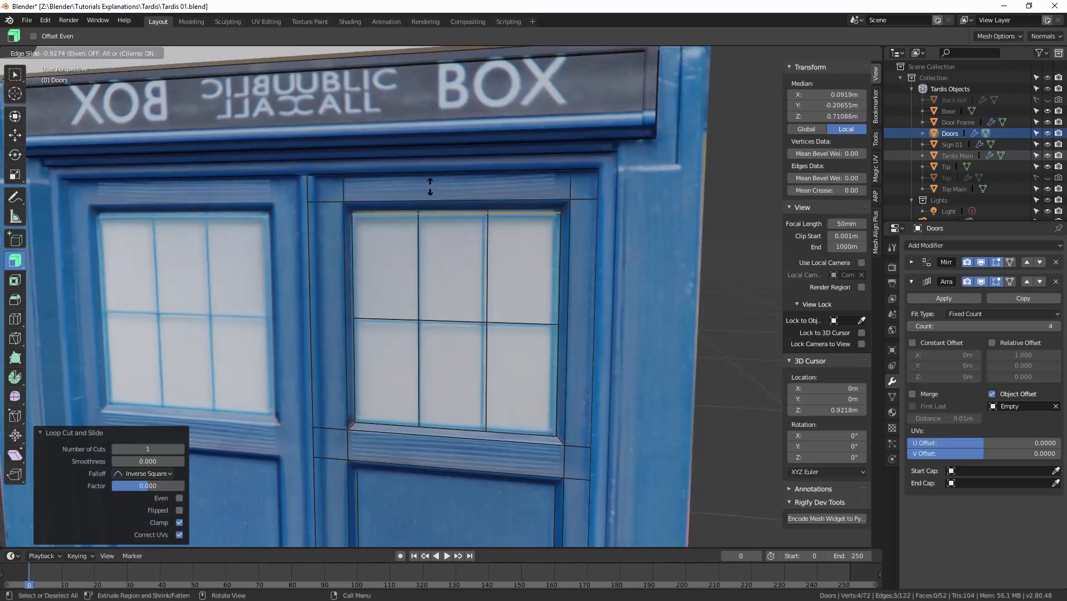
{"action": "left_click", "coordinate": [429, 187]}
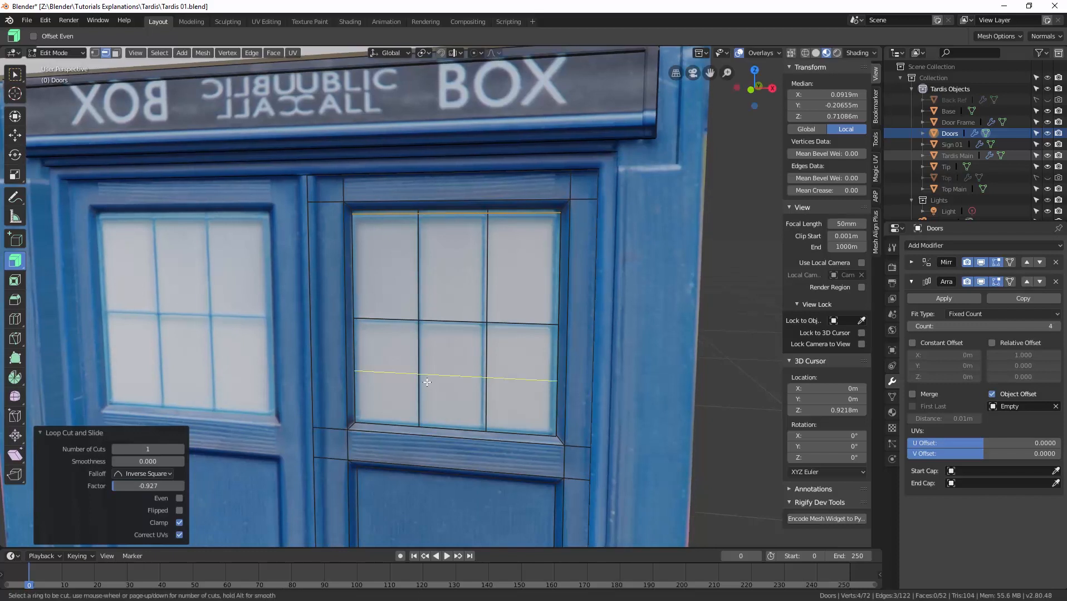
{"action": "left_click_drag", "start_coordinate": [426, 384], "coordinate": [427, 430]}
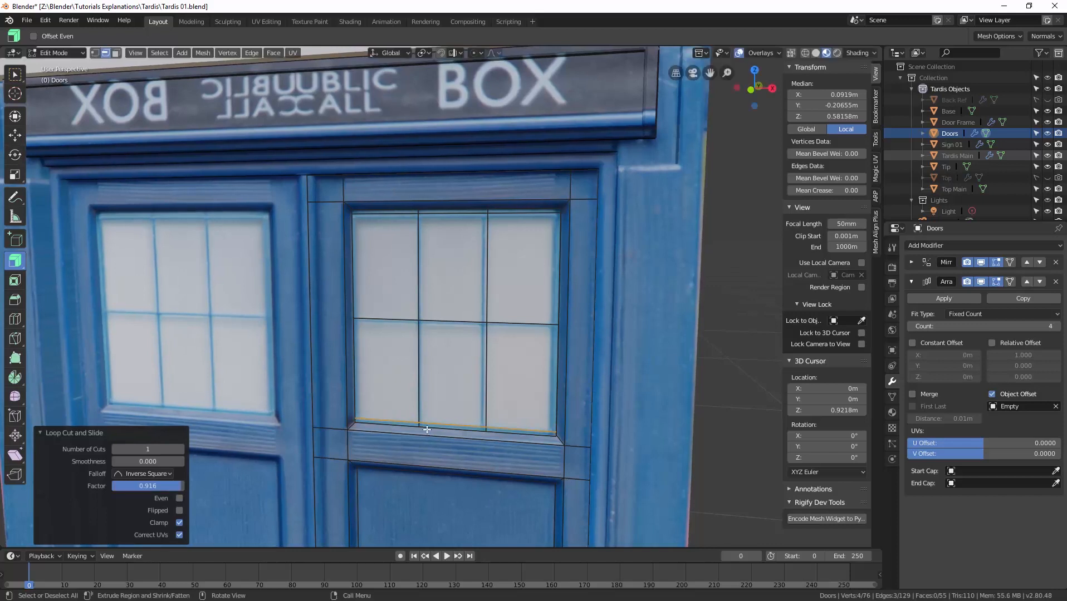
{"action": "mouse_move", "coordinate": [544, 307]}
{"action": "left_mouse_down"}
{"action": "mouse_move", "coordinate": [498, 324]}
{"action": "mouse_move", "coordinate": [508, 336]}
{"action": "mouse_move", "coordinate": [519, 314]}
{"action": "mouse_move", "coordinate": [545, 312]}
{"action": "left_mouse_up"}
{"action": "left_click", "coordinate": [510, 321]}
{"action": "key", "text": "ctrl+z"}
{"action": "left_click_drag", "start_coordinate": [387, 313], "coordinate": [345, 315]}
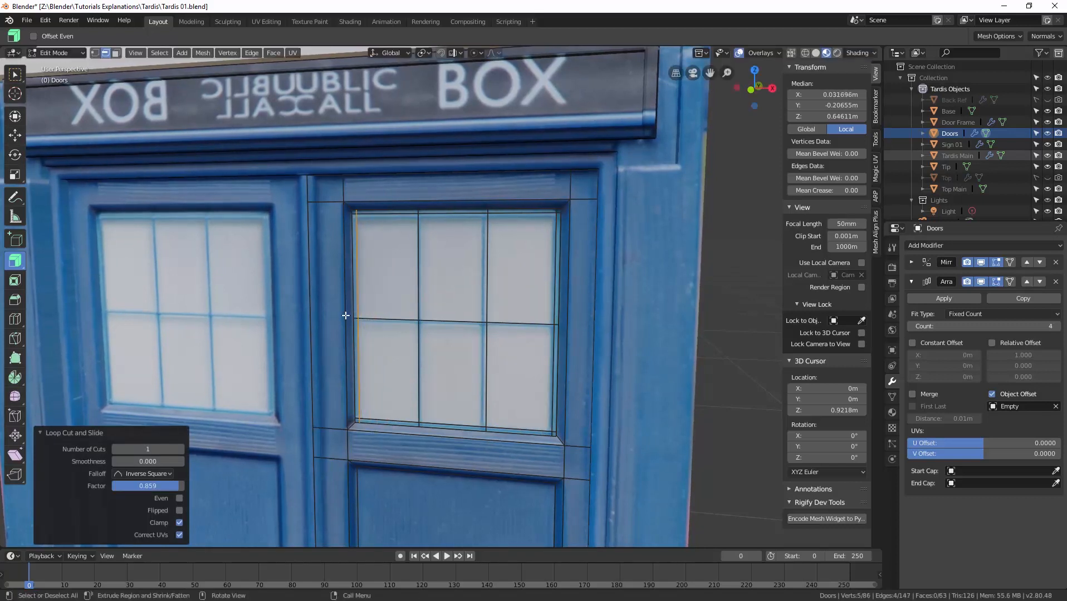
{"action": "key", "text": "space"}
{"action": "left_click", "coordinate": [386, 303]}
{"action": "key", "text": "space"}
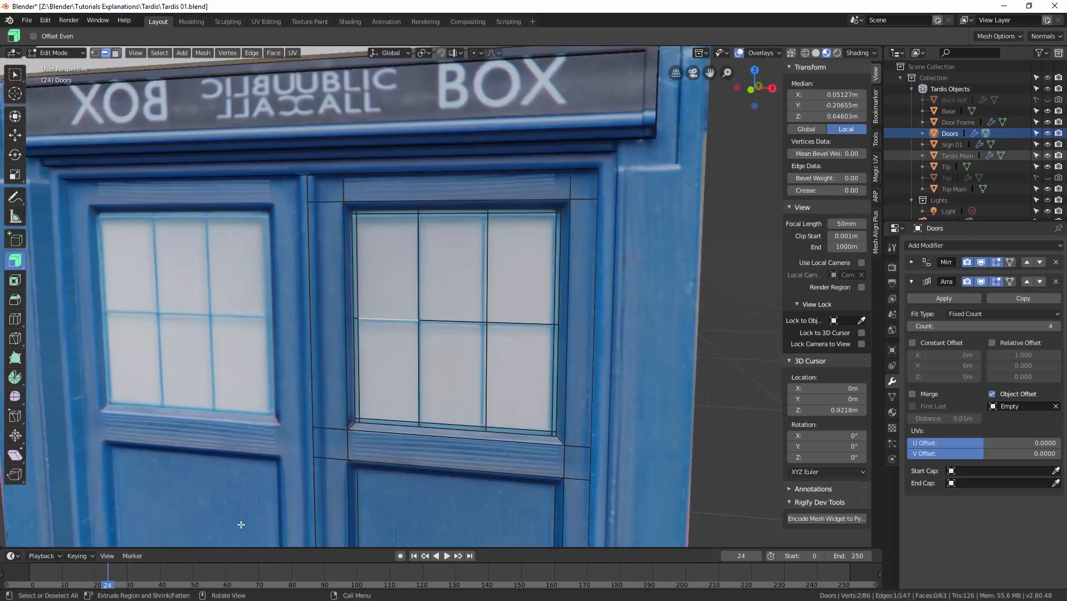
{"action": "left_click_drag", "start_coordinate": [112, 575], "coordinate": [28, 576]}
{"action": "left_click", "coordinate": [420, 211]}
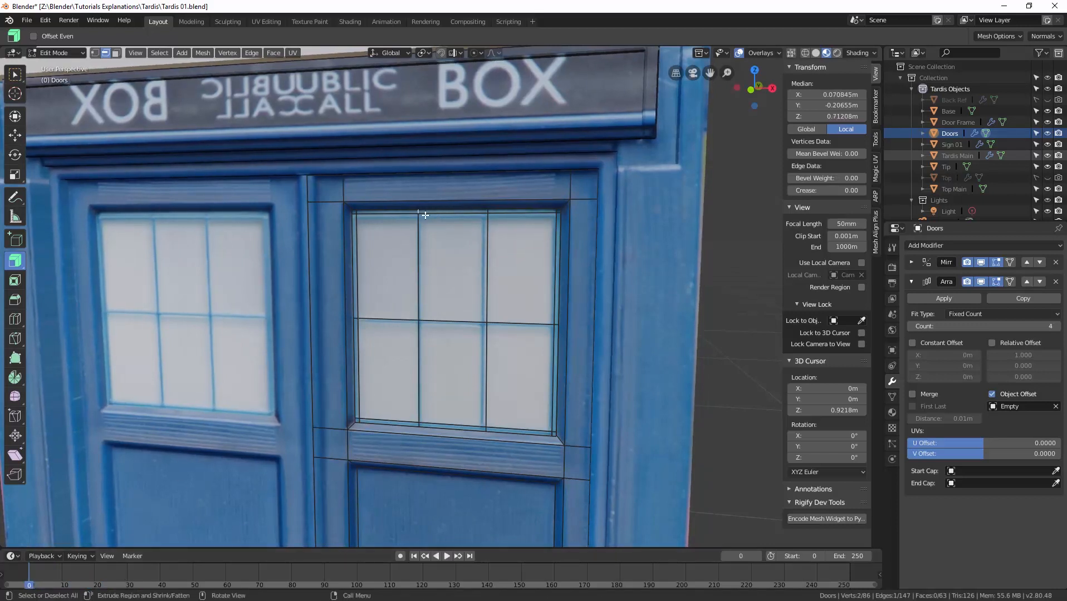
{"action": "left_click", "coordinate": [1047, 134]}
{"action": "left_click", "coordinate": [1047, 133]}
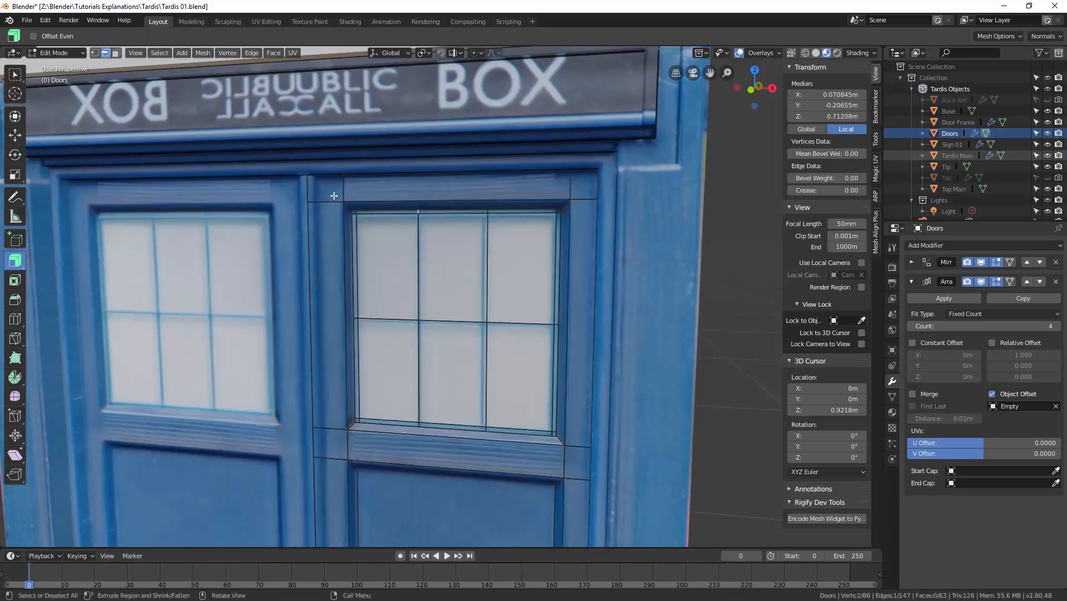
Step: Select all linked faces of the main door panel and hide them so only the duplicated window face remains
{"action": "left_click", "coordinate": [335, 196]}
{"action": "key", "text": "3"}
{"action": "left_click", "coordinate": [335, 196]}
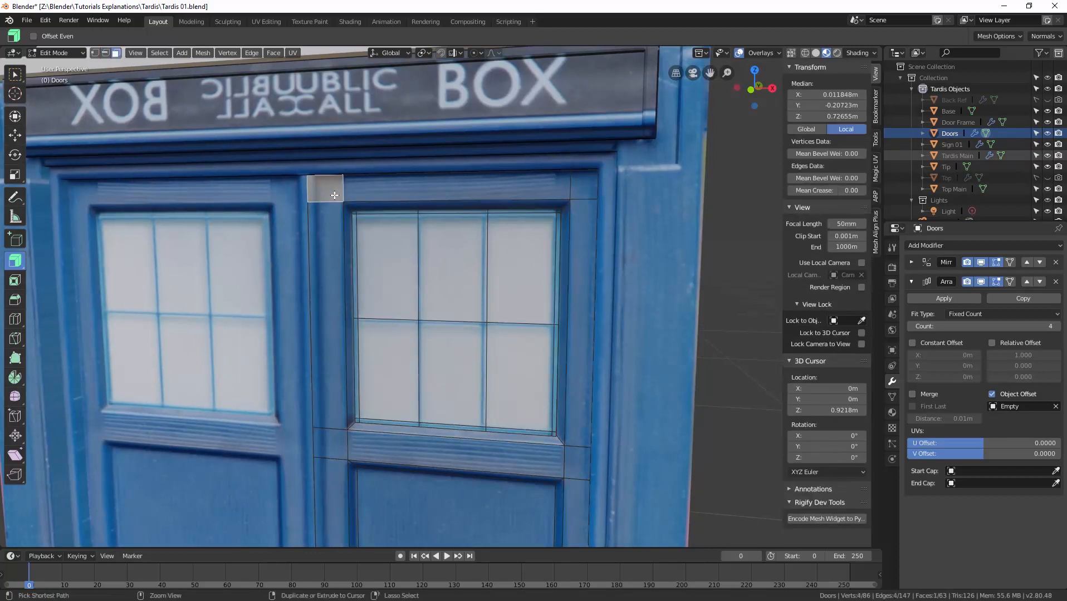
{"action": "key", "text": "ctrl+l"}
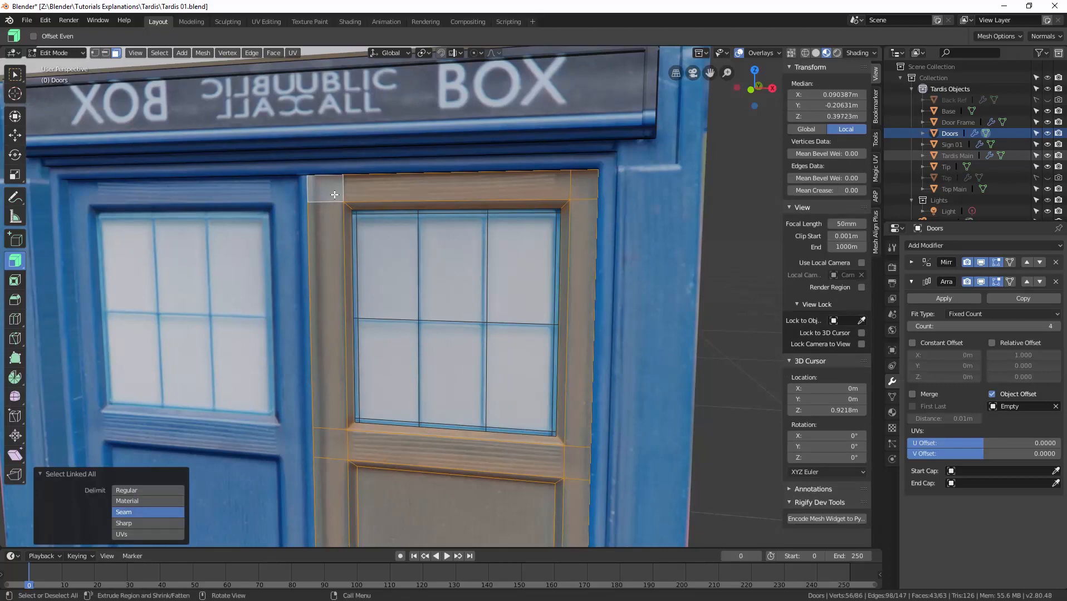
{"action": "key", "text": "h"}
{"action": "middle_click_drag", "start_coordinate": [335, 196], "coordinate": [385, 257]}
{"action": "scroll", "coordinate": [385, 256], "scroll_direction": "up", "scroll_amount": 2}
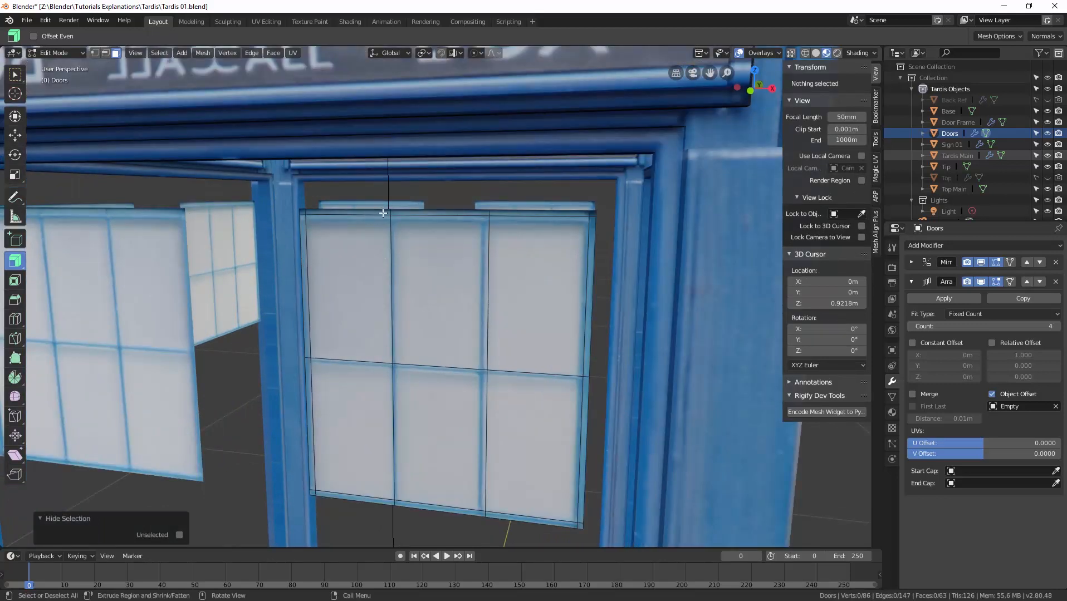
{"action": "left_click", "coordinate": [387, 212], "text": "alt"}
{"action": "left_click", "coordinate": [302, 213], "text": "shift"}
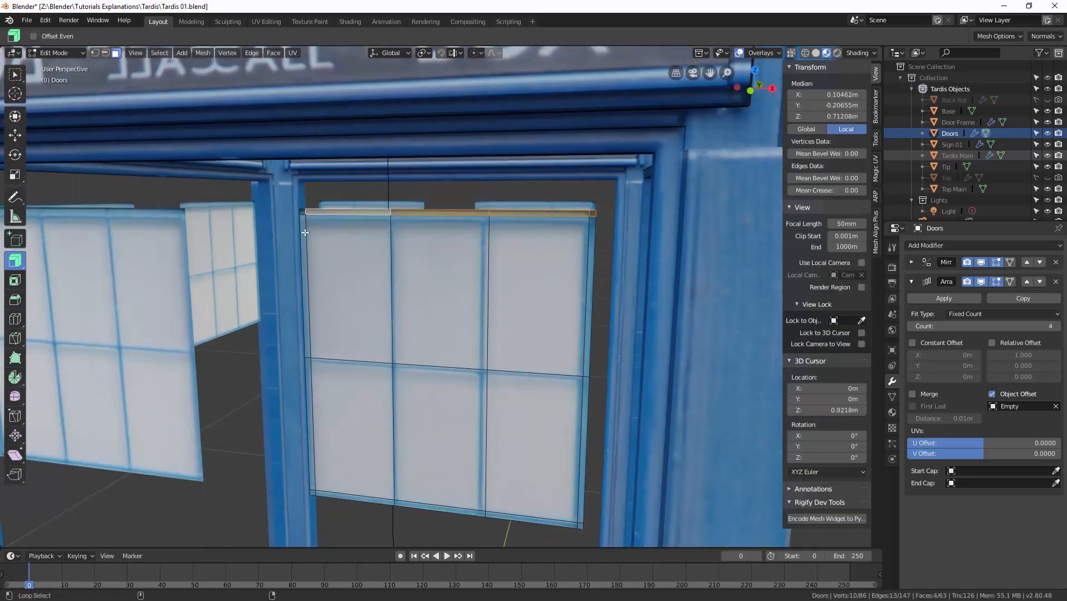
{"action": "left_click", "coordinate": [305, 216], "text": "alt+shift"}
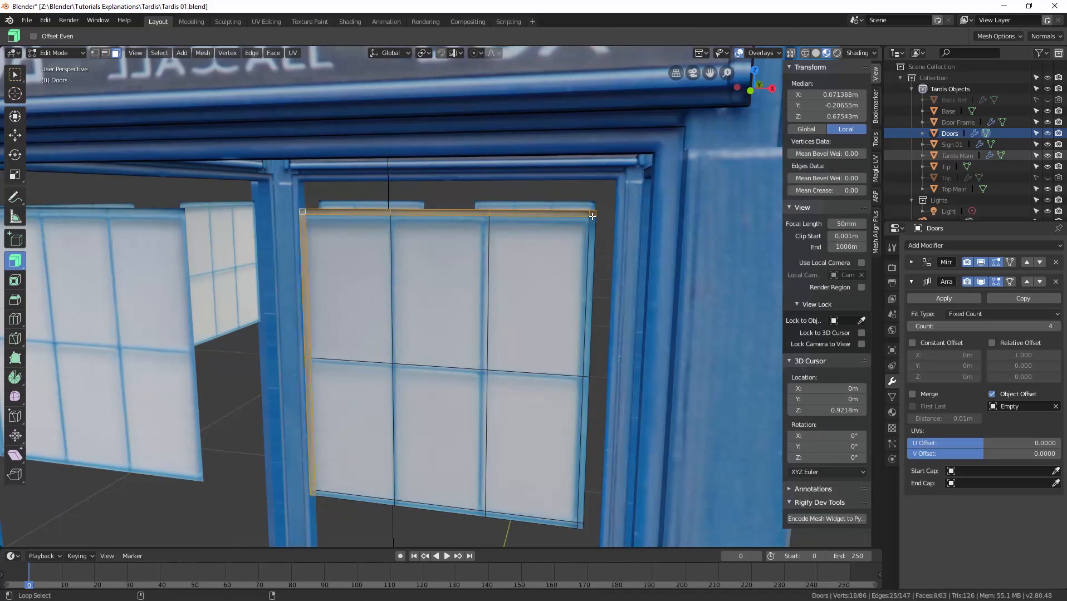
{"action": "left_click", "coordinate": [586, 418], "text": "alt+shift"}
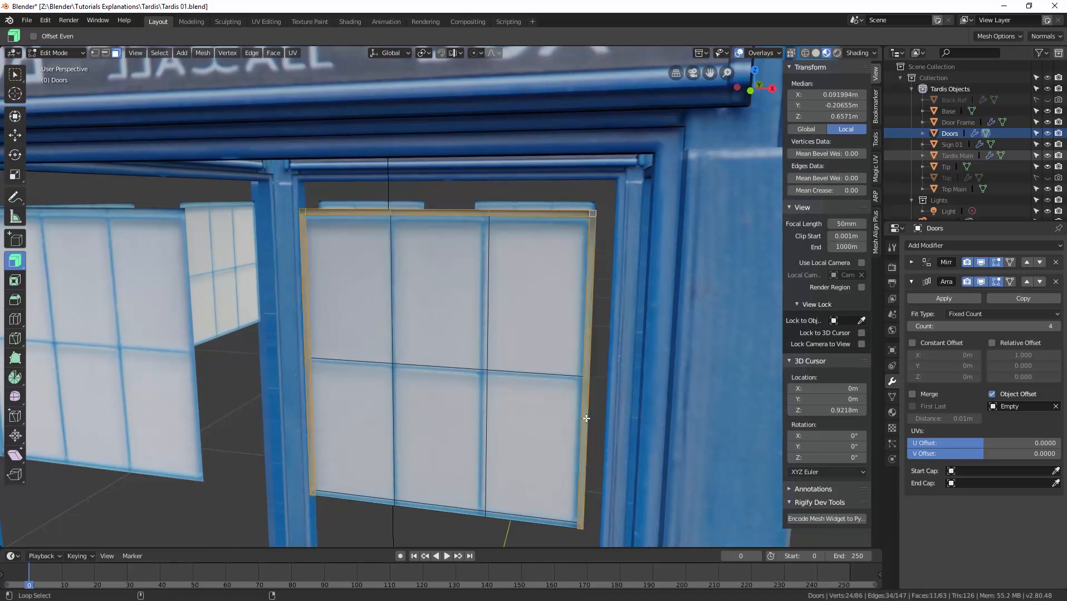
{"action": "left_click", "coordinate": [487, 513], "text": "alt+shift"}
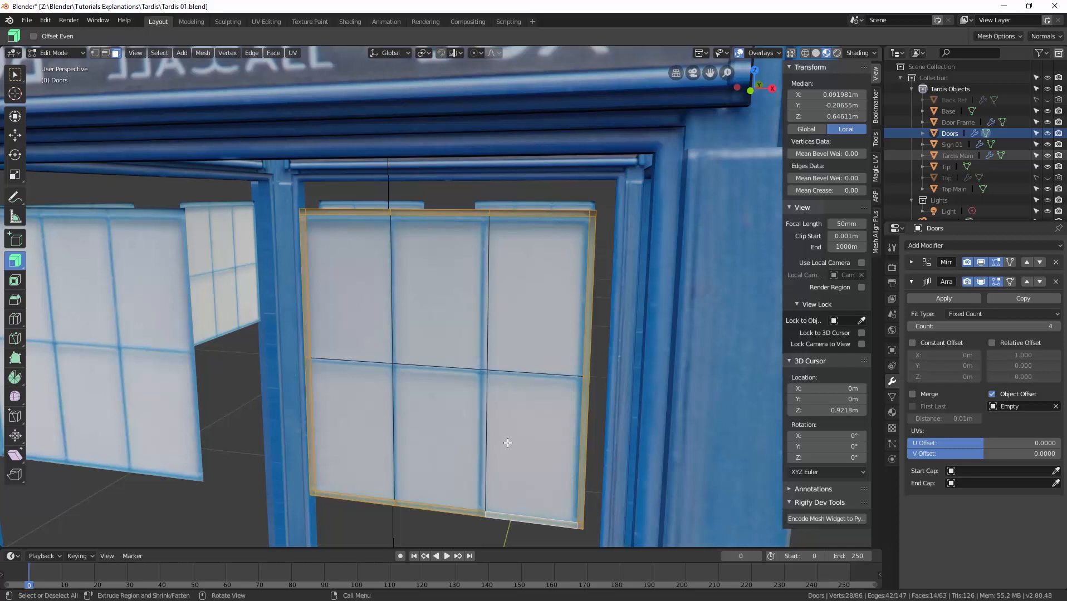
{"action": "key", "text": "Delete"}
Step: Bevel the window's inner border edges and pane-dividing edges about 0.0007 m with one segment to form thin bars
{"action": "key", "text": "2"}
{"action": "left_click", "coordinate": [423, 221]}
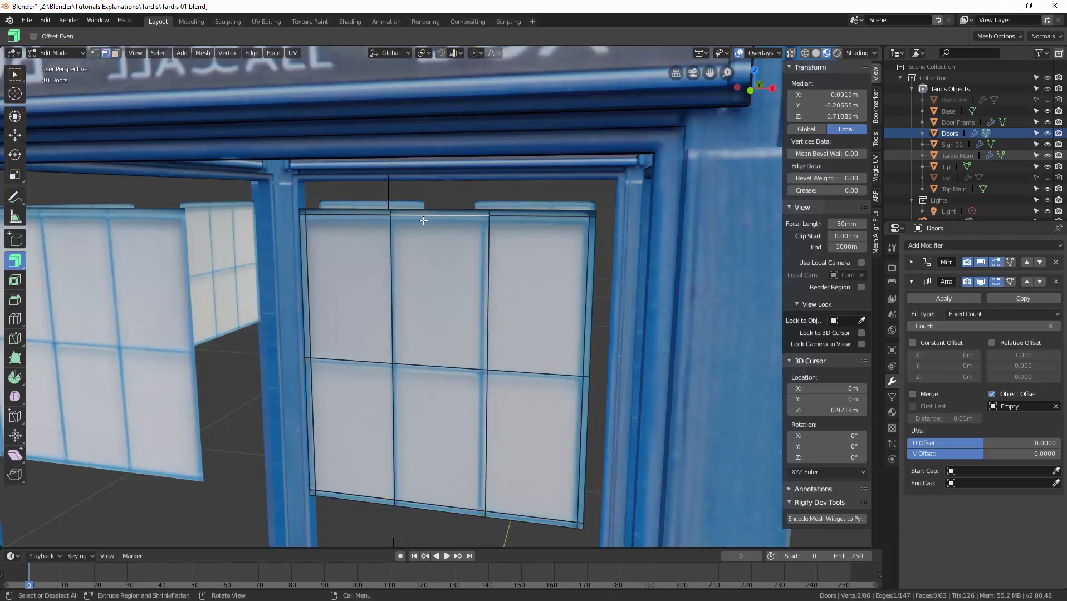
{"action": "left_click", "coordinate": [384, 213], "text": "alt"}
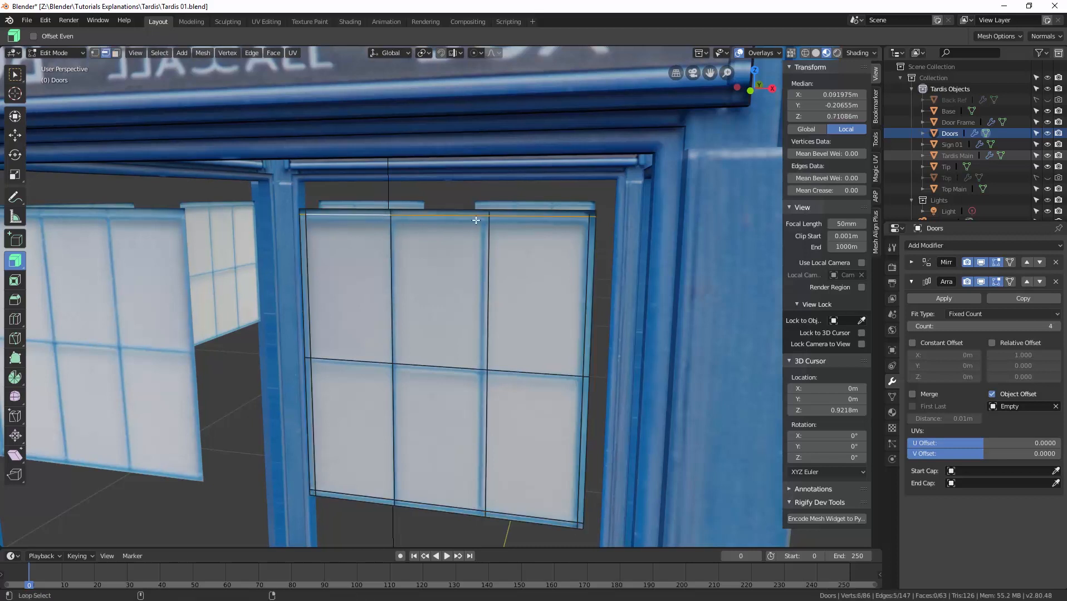
{"action": "left_click", "coordinate": [592, 217], "text": "shift"}
{"action": "left_click", "coordinate": [303, 215], "text": "shift"}
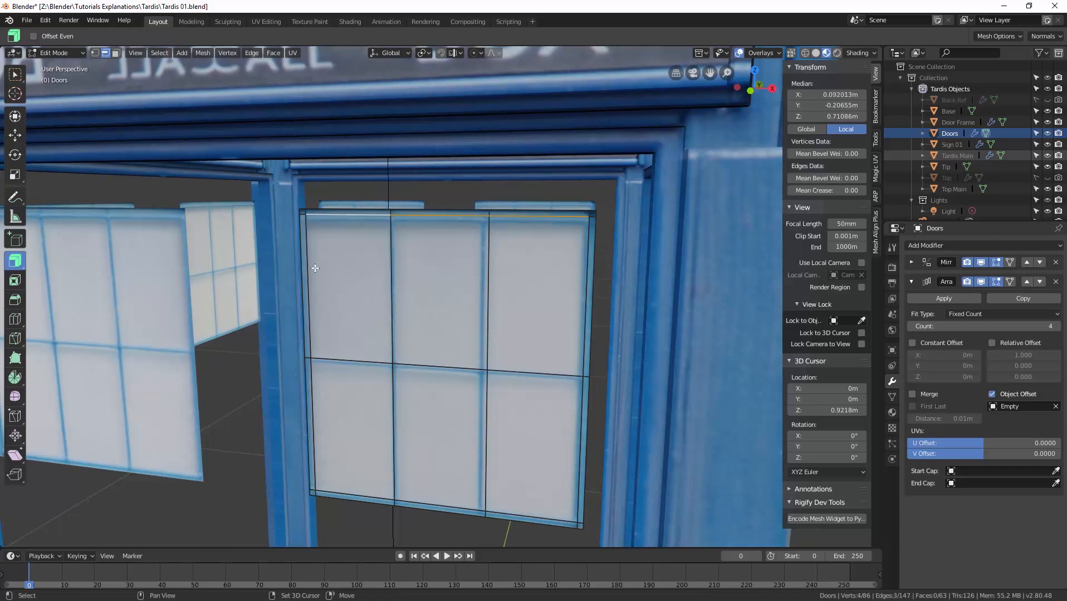
{"action": "left_click", "coordinate": [310, 341], "text": "shift"}
{"action": "left_click", "coordinate": [313, 368], "text": "shift"}
{"action": "left_click", "coordinate": [323, 361], "text": "shift"}
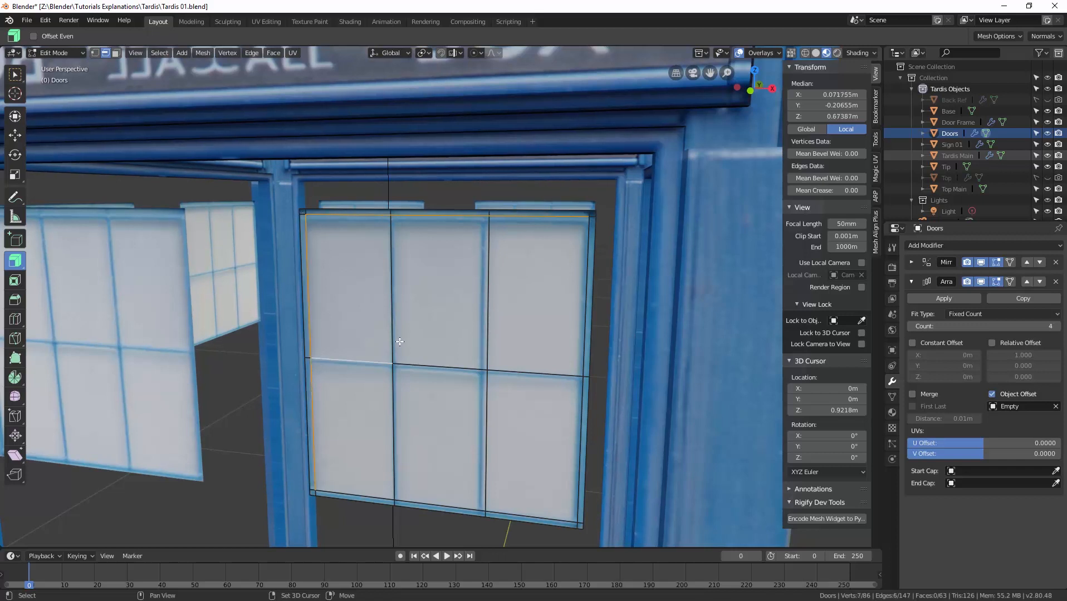
{"action": "left_click", "coordinate": [395, 343], "text": "shift"}
{"action": "left_click", "coordinate": [392, 381], "text": "shift"}
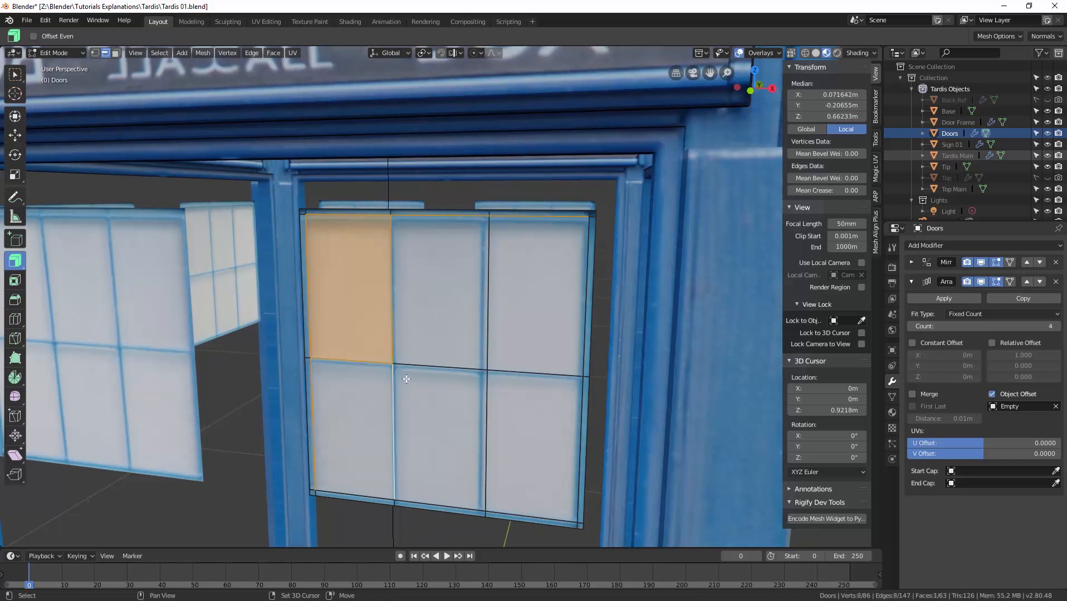
{"action": "left_click", "coordinate": [355, 493], "text": "shift"}
{"action": "left_click", "coordinate": [451, 364], "text": "shift"}
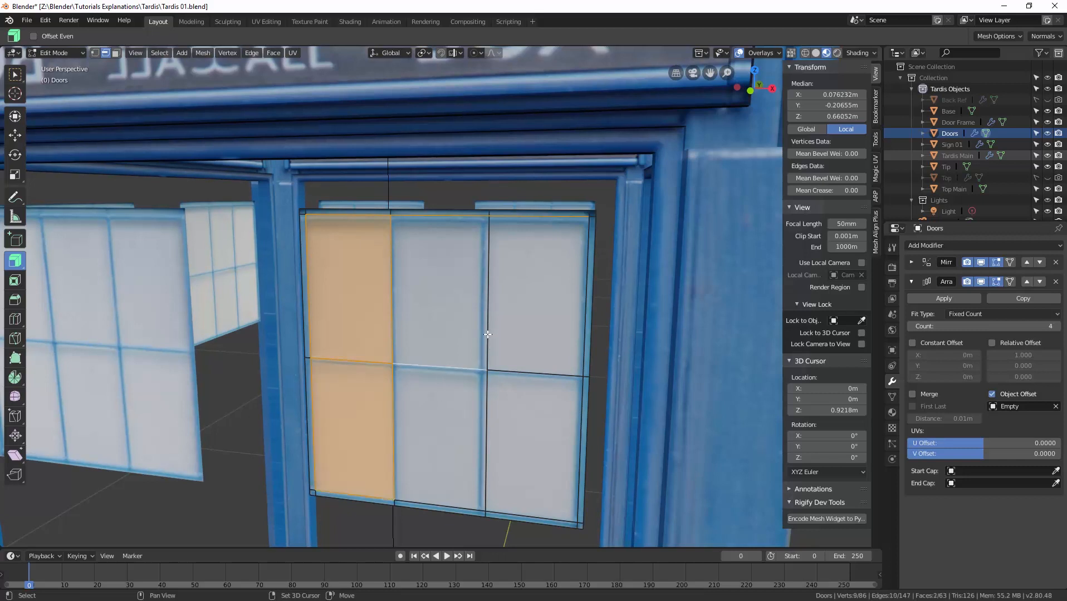
{"action": "left_click", "coordinate": [488, 361], "text": "shift"}
{"action": "left_click", "coordinate": [488, 412], "text": "shift"}
{"action": "left_click", "coordinate": [524, 372], "text": "shift"}
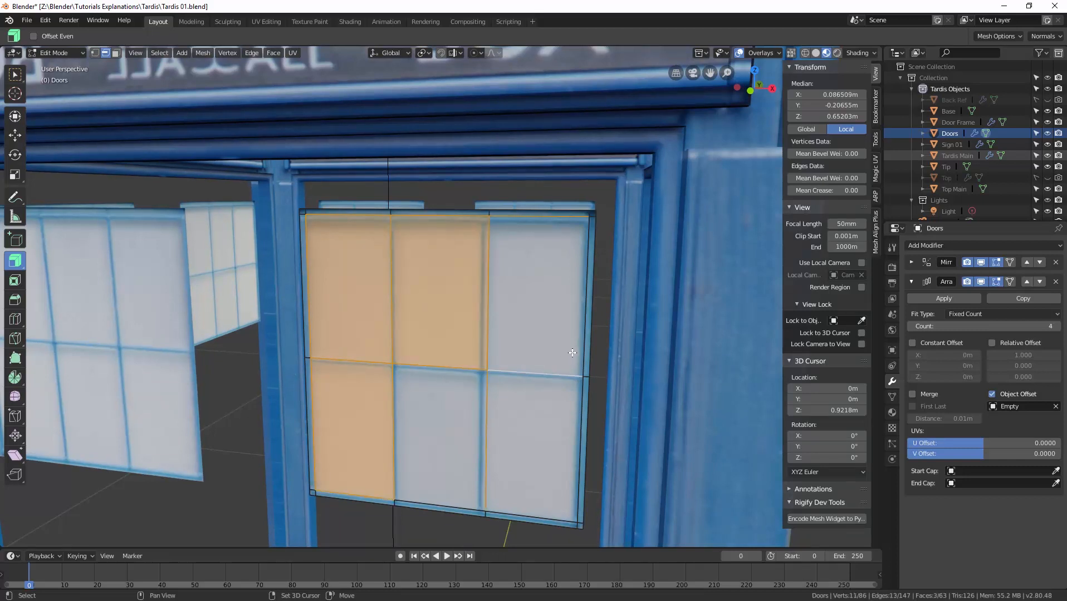
{"action": "left_click", "coordinate": [585, 352], "text": "shift"}
{"action": "left_click", "coordinate": [580, 405], "text": "shift"}
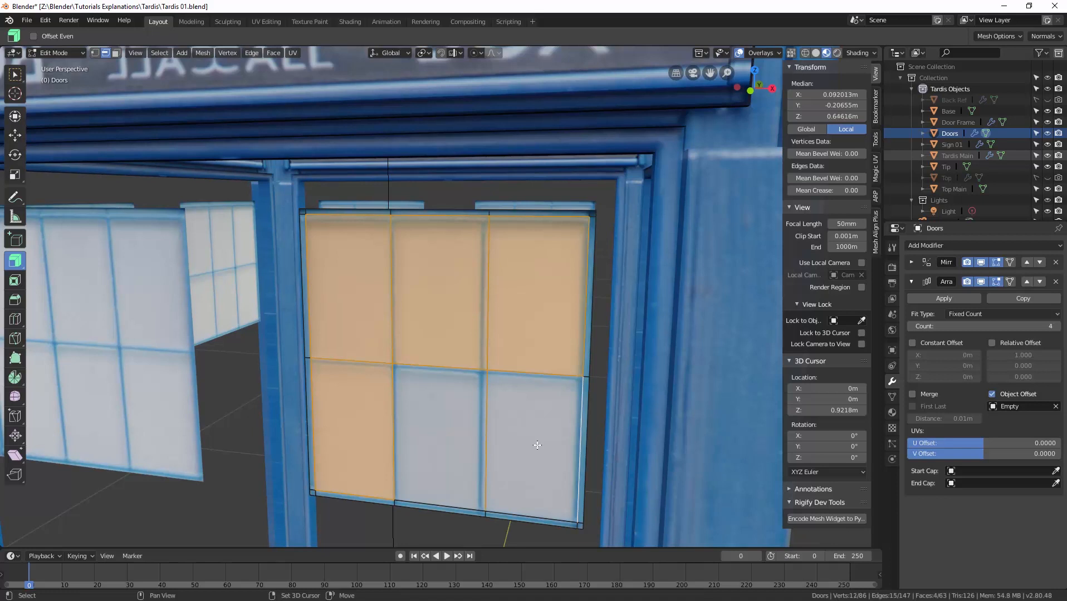
{"action": "left_click", "coordinate": [513, 515], "text": "shift"}
{"action": "left_click", "coordinate": [466, 508], "text": "shift"}
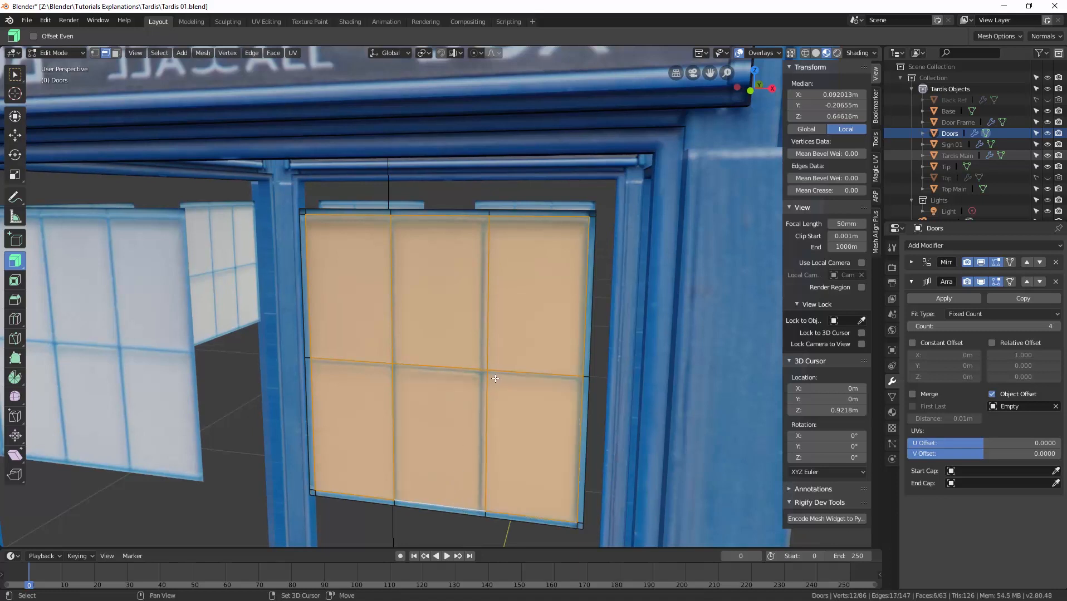
{"action": "key", "text": "ctrl+b"}
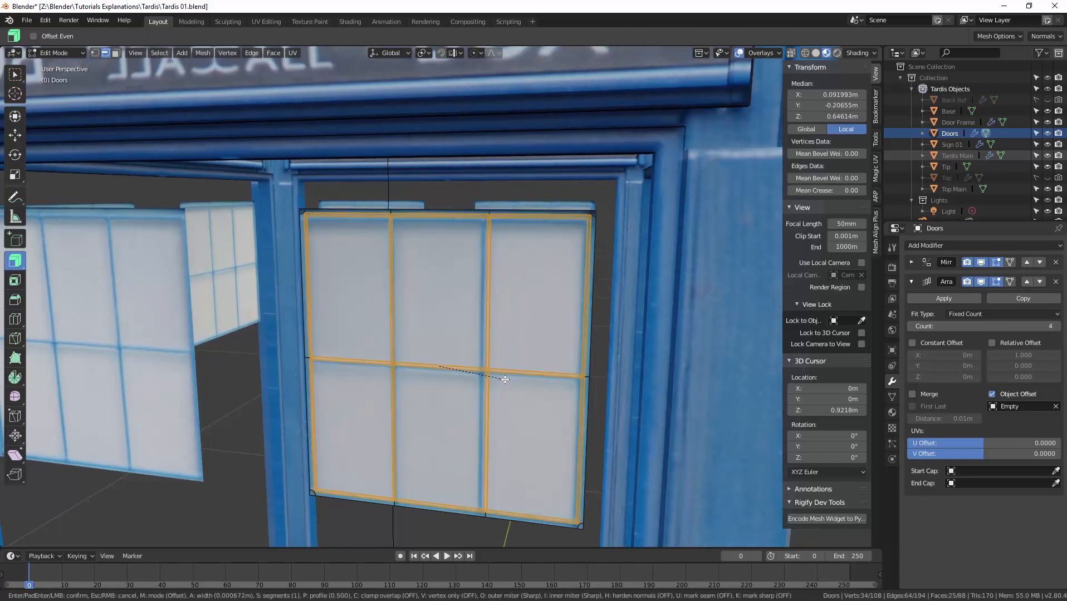
{"action": "left_click", "coordinate": [504, 380]}
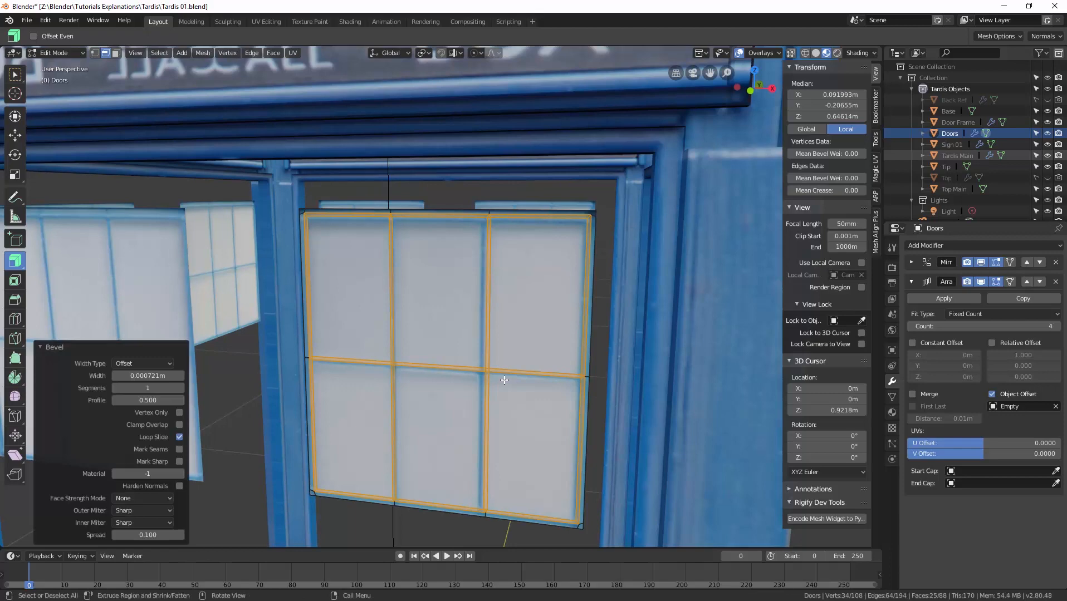
Step: Extrude the window bar faces about 0.0022 m outward along their normal and inspect their depth from the side
{"action": "key", "text": "e"}
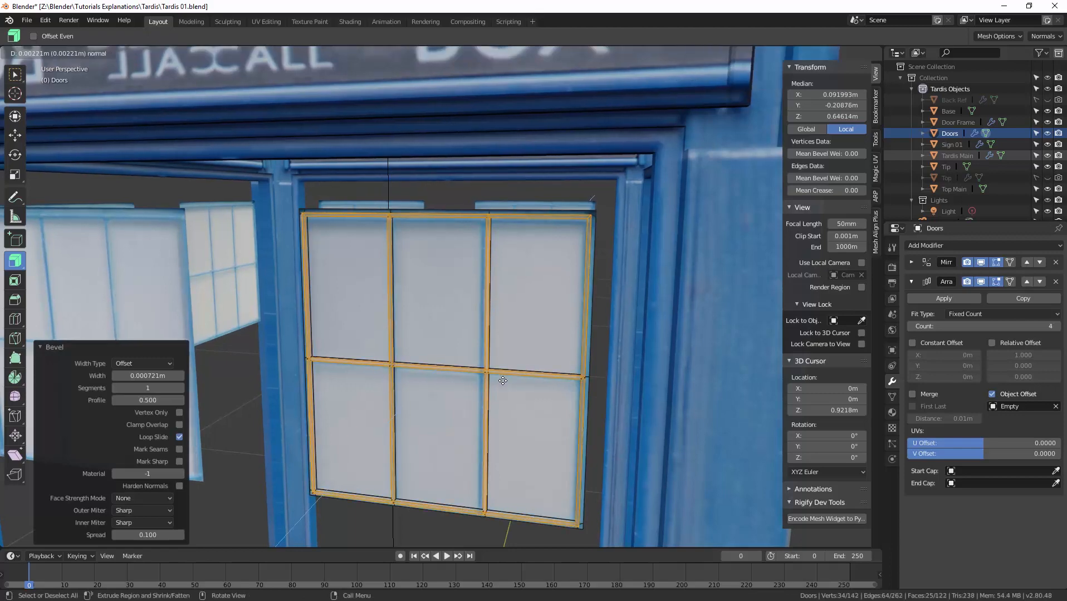
{"action": "left_click", "coordinate": [503, 380]}
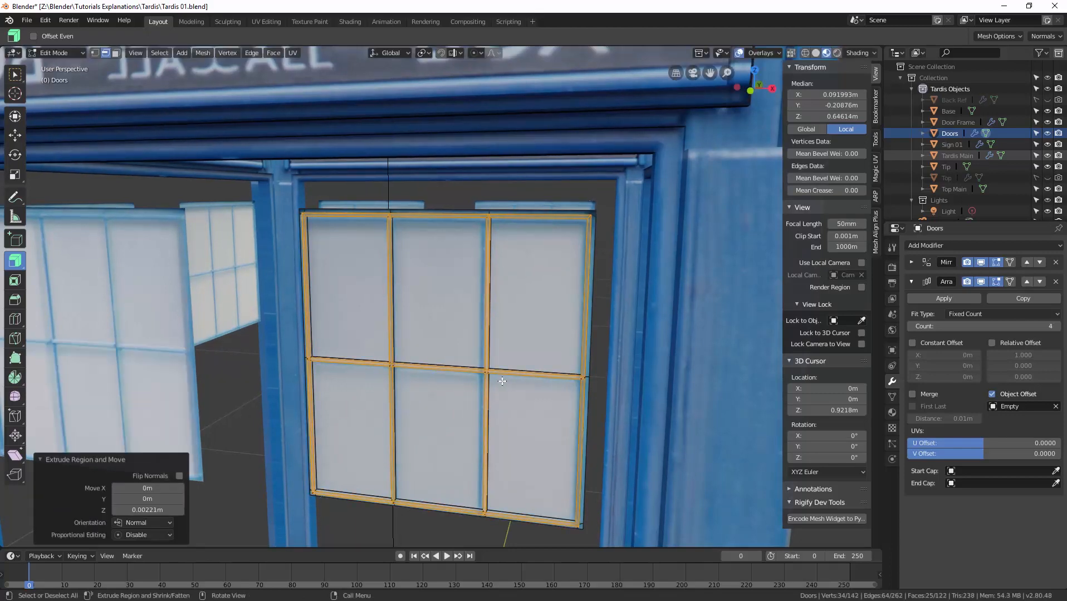
{"action": "middle_click_drag", "start_coordinate": [500, 381], "coordinate": [469, 388]}
{"action": "scroll", "coordinate": [291, 383], "scroll_direction": "up", "scroll_amount": 4}
{"action": "middle_click_drag", "start_coordinate": [291, 384], "coordinate": [428, 354], "text": "shift"}
{"action": "scroll", "coordinate": [462, 340], "scroll_direction": "down", "scroll_amount": 4}
{"action": "scroll", "coordinate": [428, 353], "scroll_direction": "up", "scroll_amount": 1}
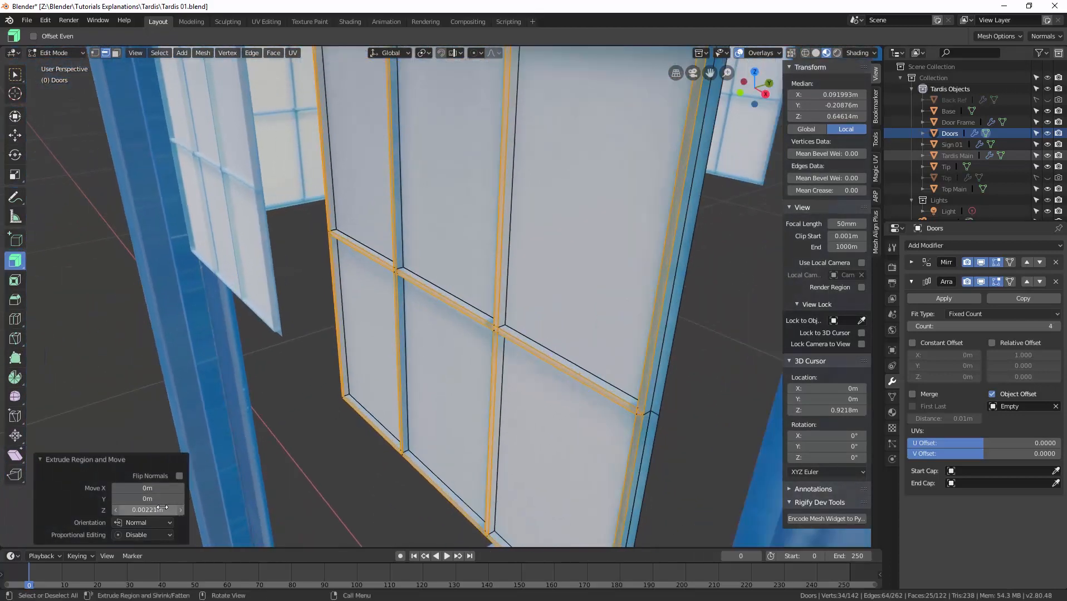
Step: Set the window bars' extrusion depth to 0.00121 m along their normal and clear the selection
{"action": "left_click_drag", "start_coordinate": [157, 510], "coordinate": [147, 509]}
{"action": "middle_click_drag", "start_coordinate": [435, 389], "coordinate": [482, 373]}
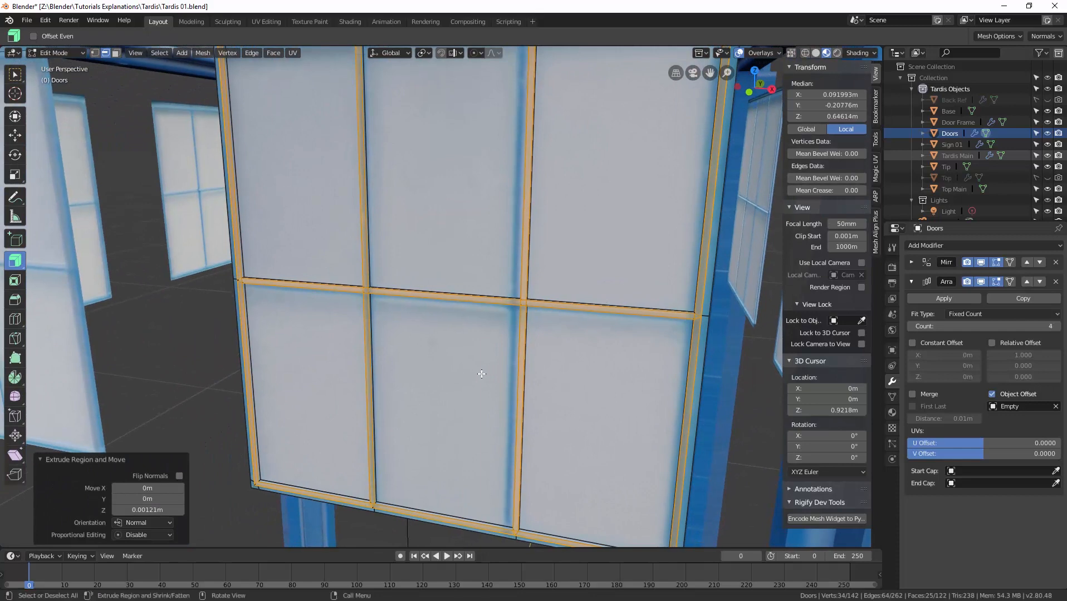
{"action": "middle_click_drag", "start_coordinate": [504, 327], "coordinate": [452, 344]}
{"action": "scroll", "coordinate": [488, 328], "scroll_direction": "down", "scroll_amount": 2}
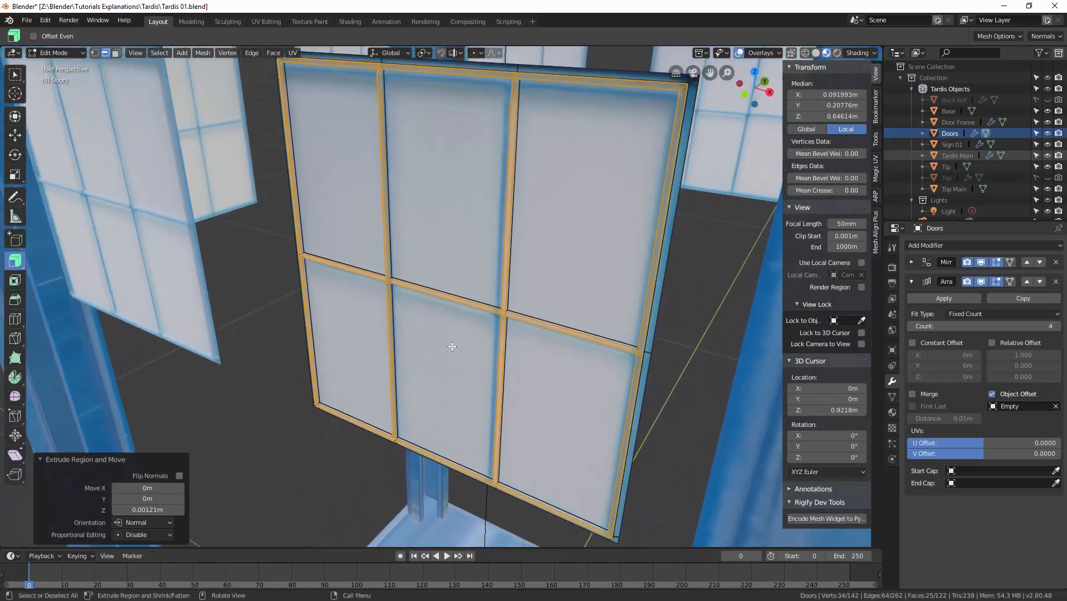
{"action": "key", "text": "l"}
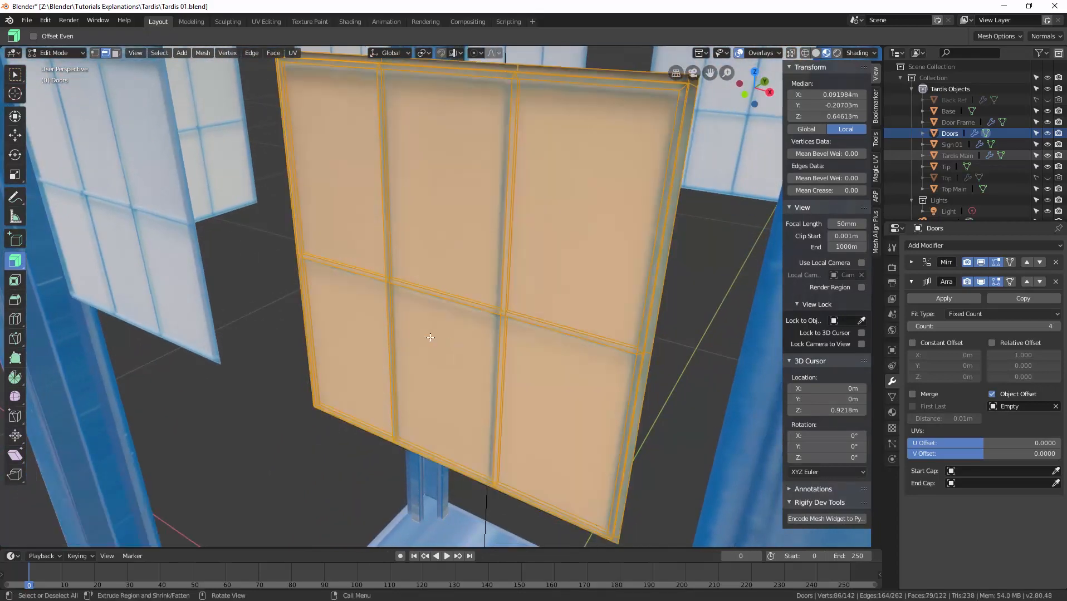
{"action": "key", "text": "alt+a"}
Step: Select the narrow outer side faces along all four edges of the window piece and delete them
{"action": "middle_click_drag", "start_coordinate": [431, 335], "coordinate": [417, 301]}
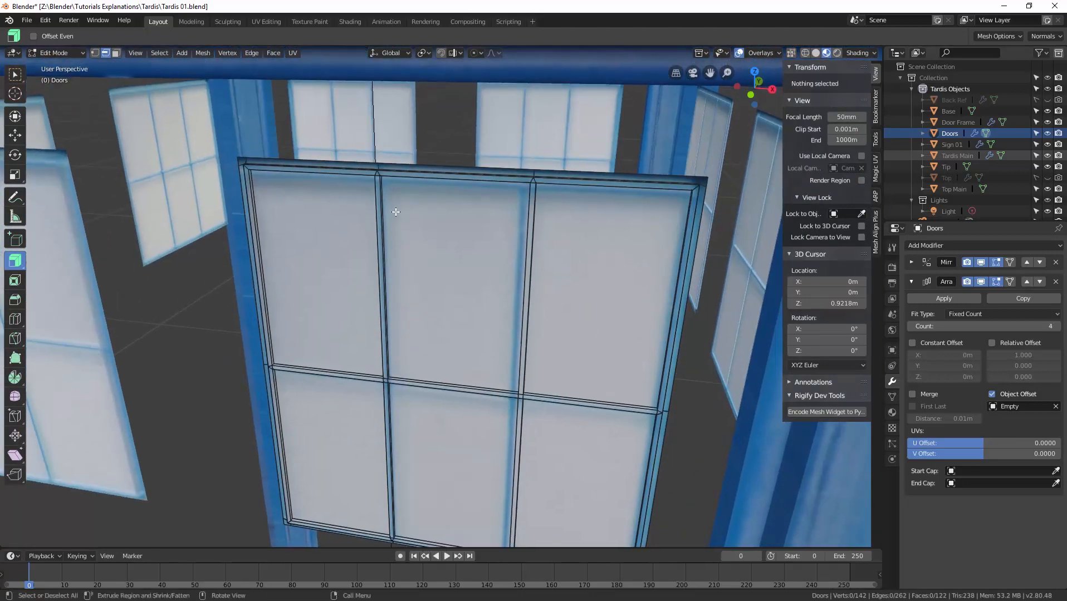
{"action": "key", "text": "3"}
{"action": "left_click", "coordinate": [523, 176], "text": "alt"}
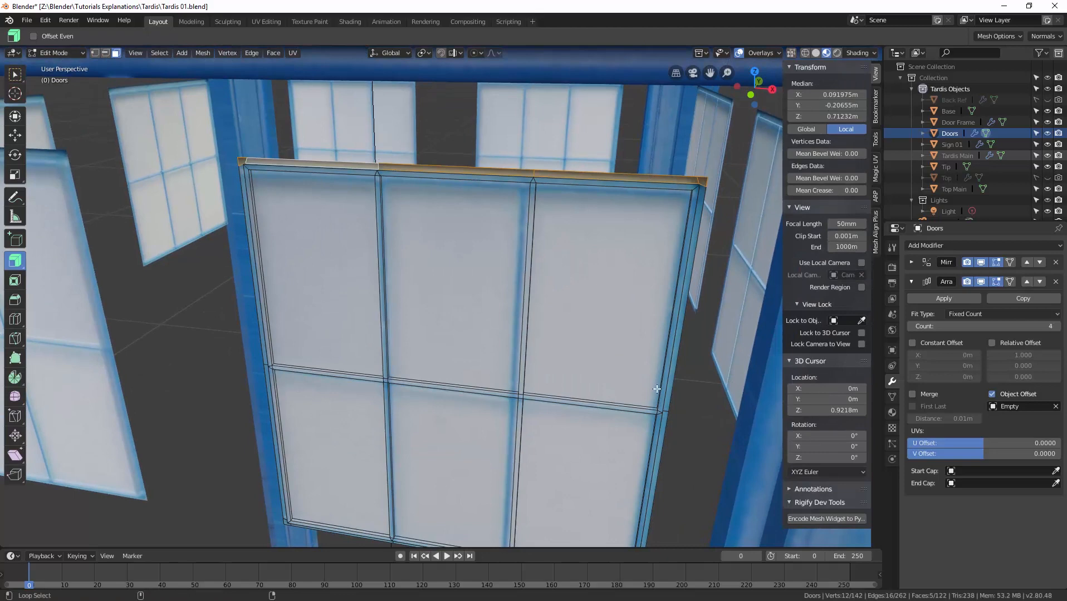
{"action": "left_click", "coordinate": [666, 412], "text": "alt+shift"}
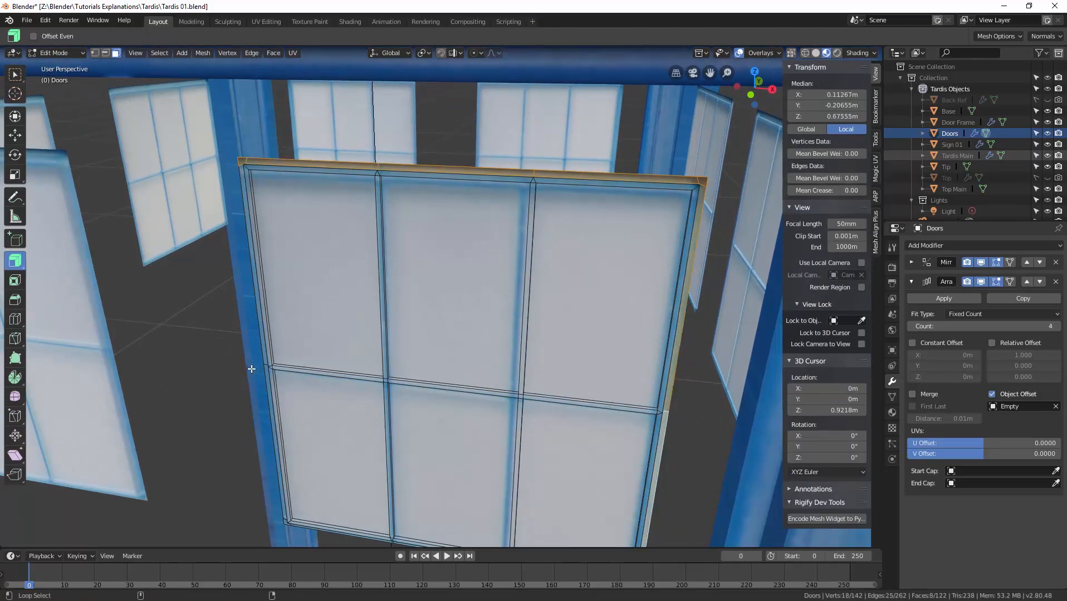
{"action": "middle_click_drag", "start_coordinate": [374, 415], "coordinate": [287, 275]}
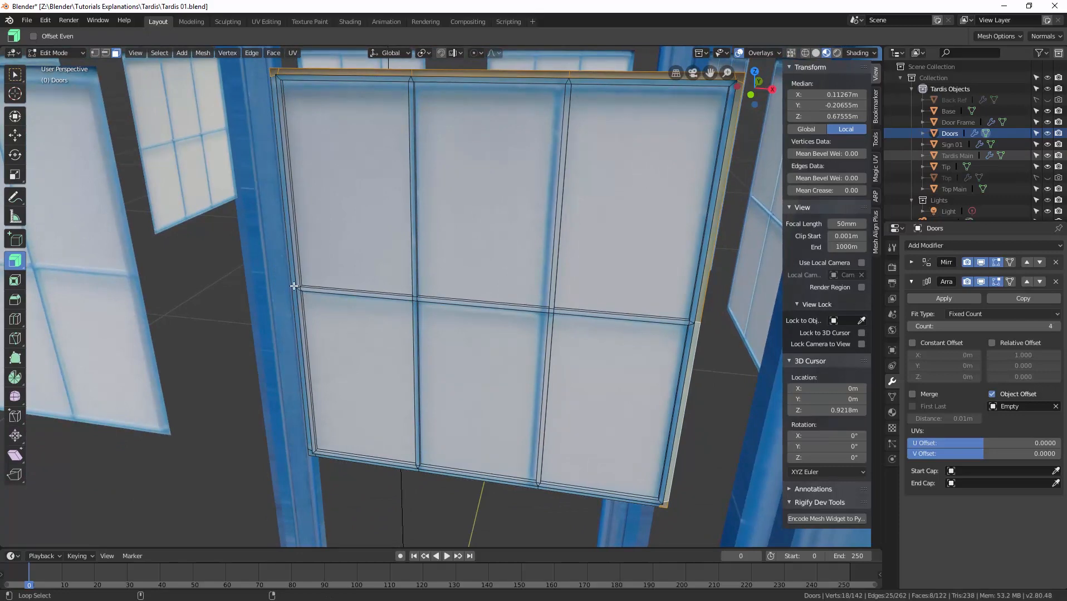
{"action": "left_click", "coordinate": [295, 287], "text": "alt+shift"}
{"action": "middle_click_drag", "start_coordinate": [294, 286], "coordinate": [408, 539]}
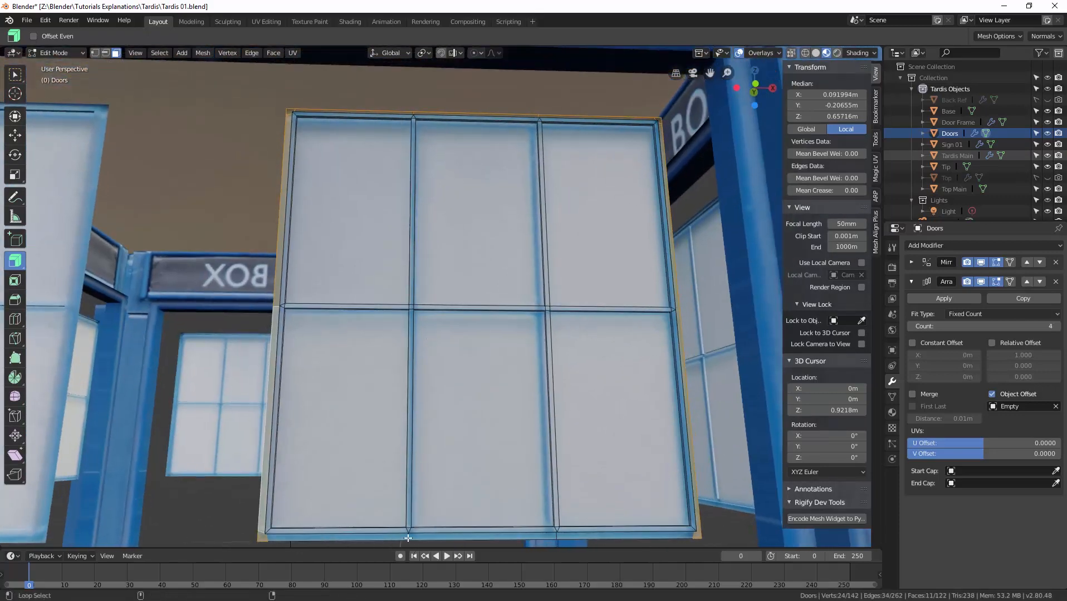
{"action": "left_click", "coordinate": [407, 539], "text": "alt+shift"}
{"action": "key", "text": "x"}
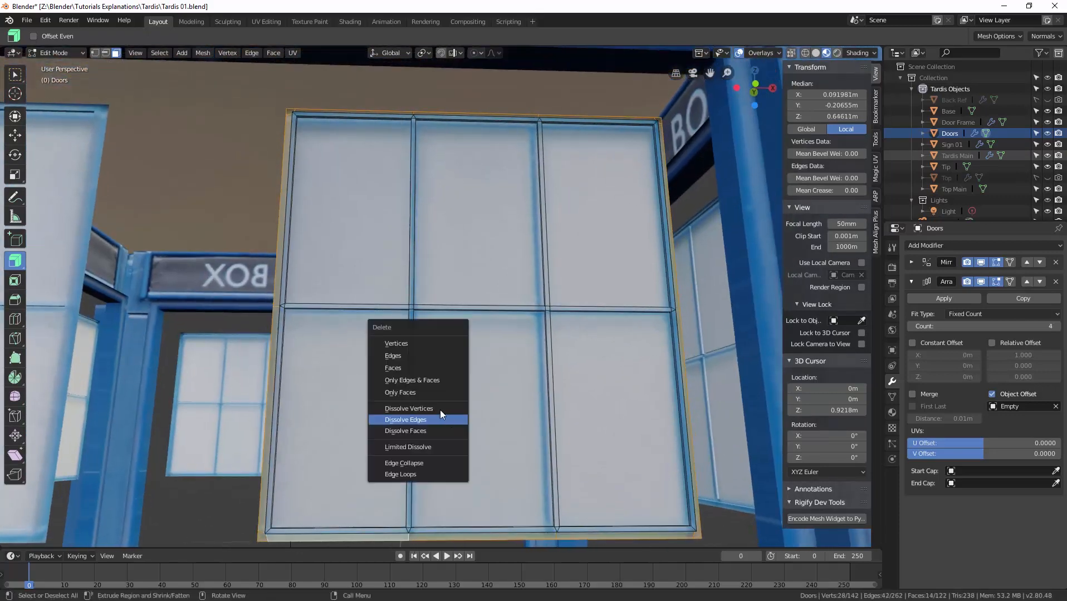
{"action": "left_click", "coordinate": [430, 380]}
Step: Select the six pane faces between the window bars and delete them, leaving only the bar grid
{"action": "left_click", "coordinate": [381, 381]}
{"action": "left_click", "coordinate": [362, 268], "text": "shift"}
{"action": "left_click", "coordinate": [471, 250], "text": "shift"}
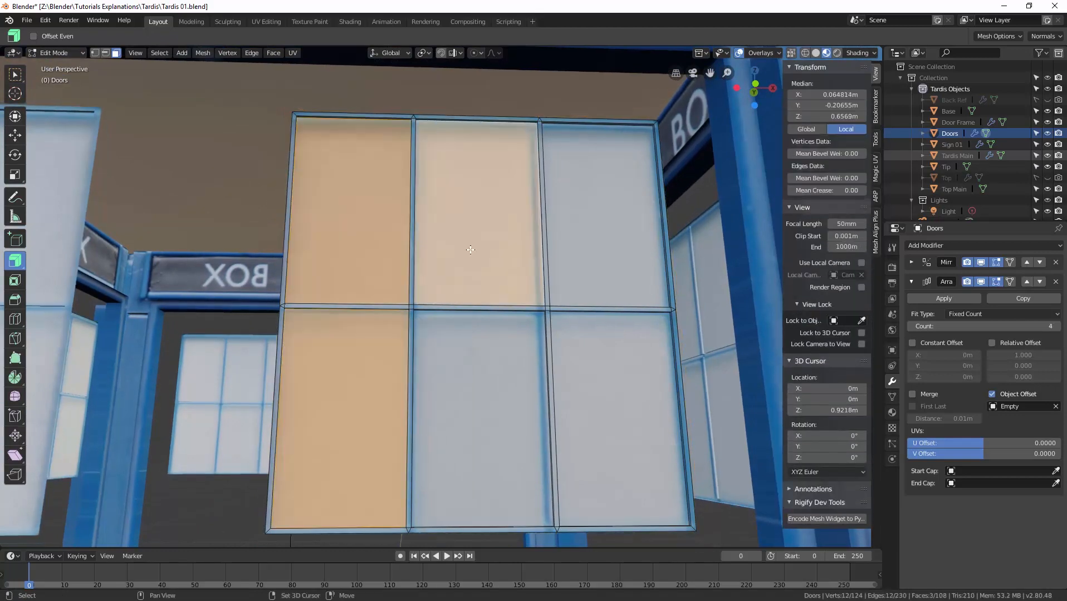
{"action": "left_click", "coordinate": [568, 250], "text": "shift"}
{"action": "left_click", "coordinate": [610, 401], "text": "shift"}
{"action": "left_click", "coordinate": [507, 376], "text": "shift"}
{"action": "middle_click_drag", "start_coordinate": [507, 376], "coordinate": [446, 385]}
{"action": "scroll", "coordinate": [462, 374], "scroll_direction": "down", "scroll_amount": 1}
{"action": "key", "text": "x"}
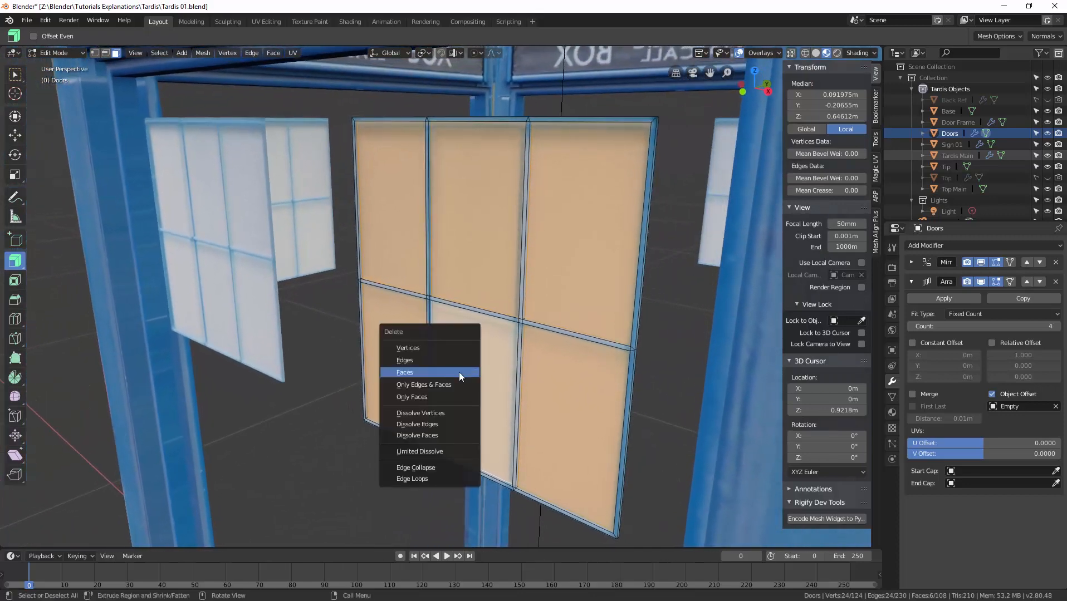
{"action": "left_click", "coordinate": [457, 368]}
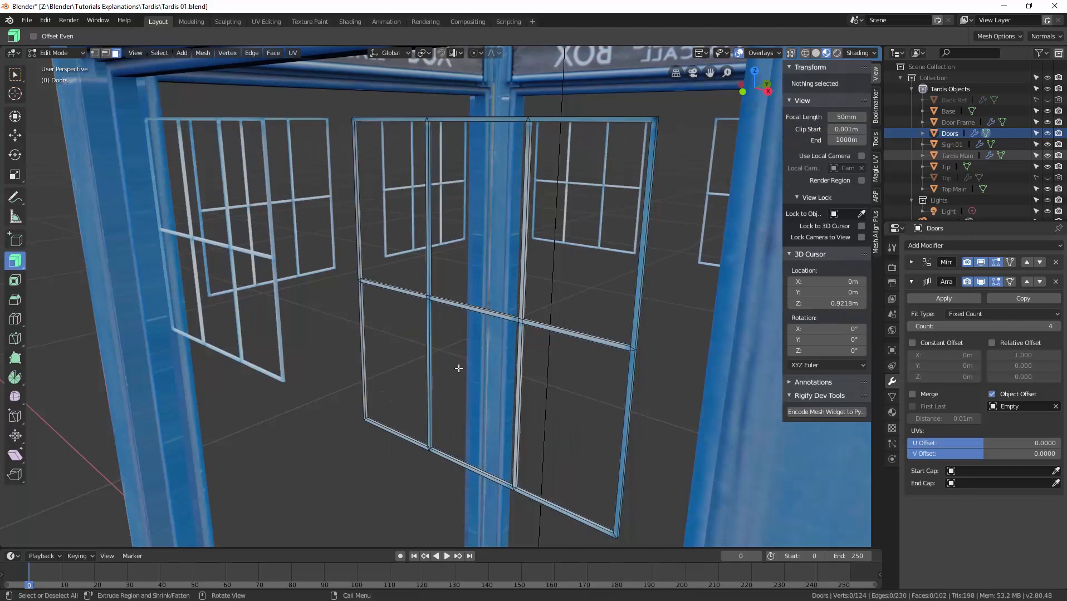
Step: Unhide the door panel, select the linked window bars and move them about 0.00283 m inward along global Y
{"action": "key", "text": "alt+h"}
{"action": "middle_click_drag", "start_coordinate": [453, 369], "coordinate": [435, 374]}
{"action": "key", "text": "alt+a"}
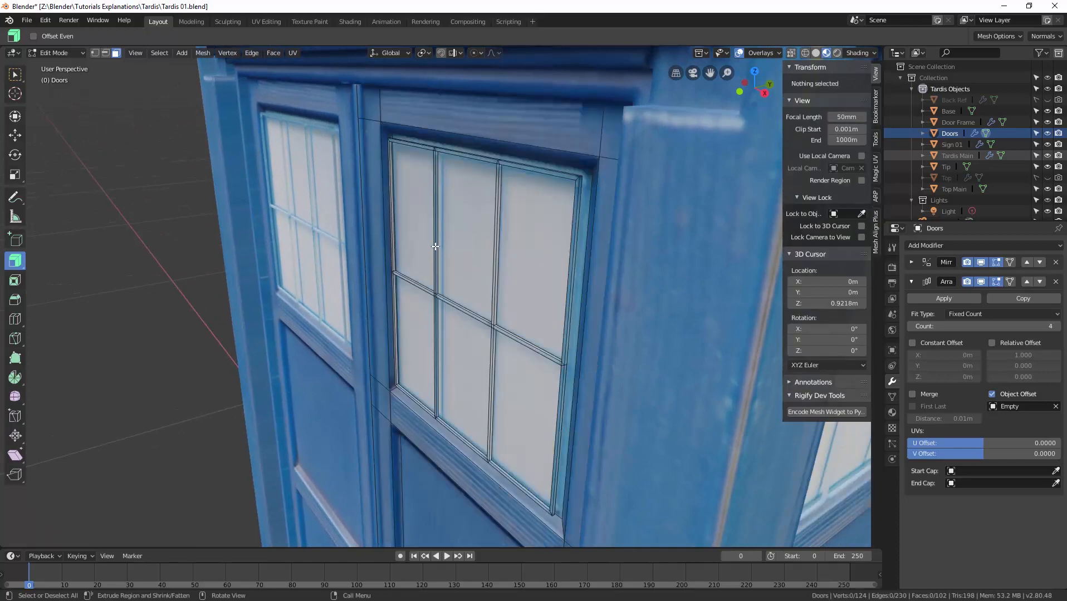
{"action": "left_click", "coordinate": [439, 253]}
{"action": "key", "text": "ctrl+l"}
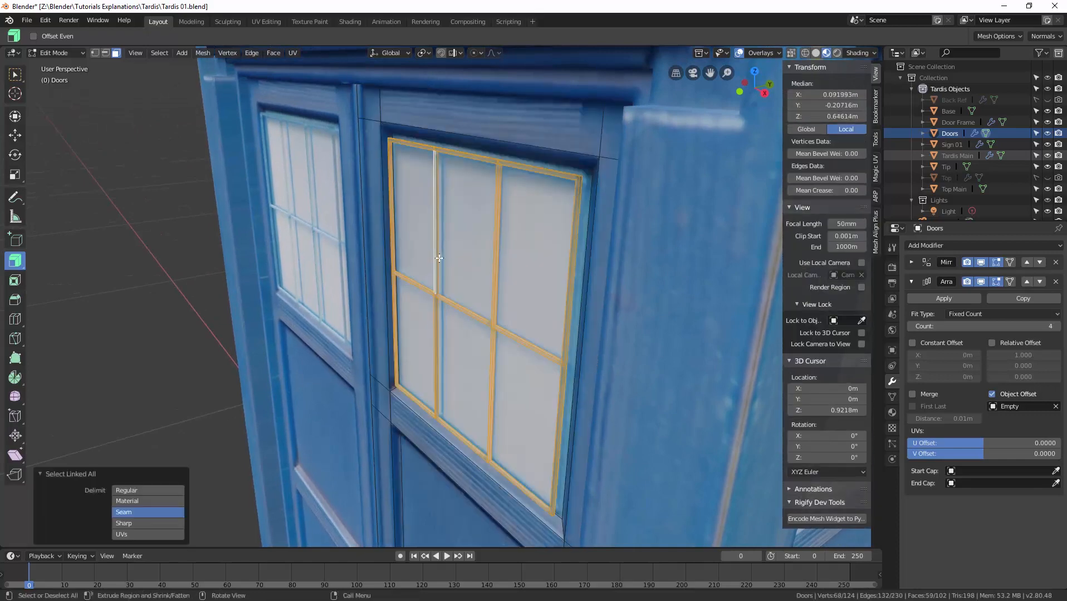
{"action": "key", "text": "g"}
{"action": "key", "text": "y"}
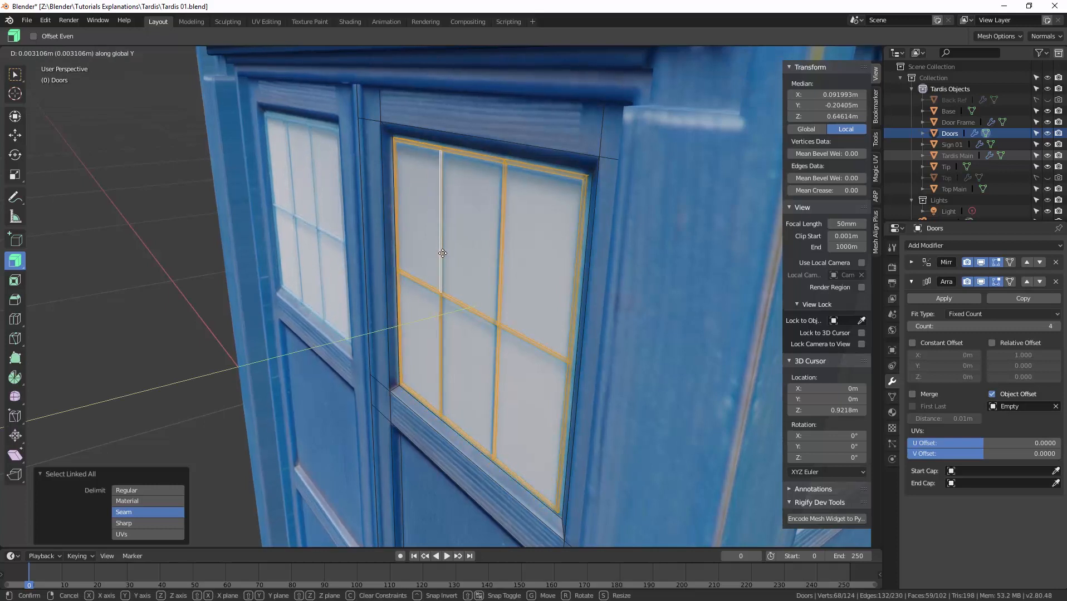
{"action": "left_click", "coordinate": [443, 254]}
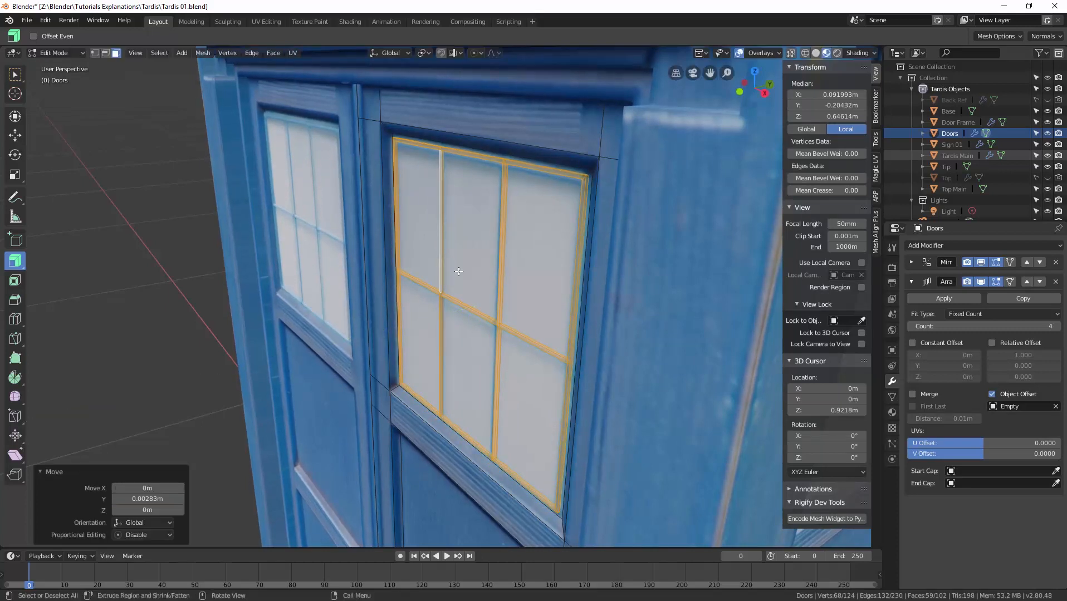
{"action": "middle_click_drag", "start_coordinate": [458, 272], "coordinate": [435, 305]}
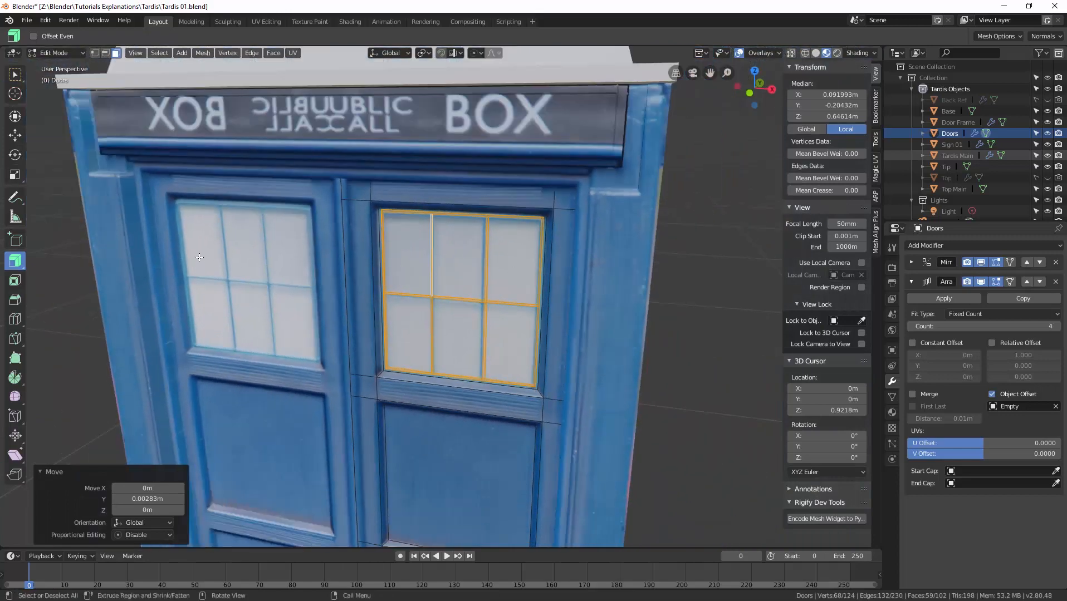
Step: Return the Doors object to Object Mode and deselect everything
{"action": "key", "text": "a"}
{"action": "key", "text": "a"}
{"action": "scroll", "coordinate": [423, 310], "scroll_direction": "down", "scroll_amount": 3}
{"action": "middle_click_drag", "start_coordinate": [422, 320], "coordinate": [413, 294], "text": "shift"}
{"action": "key", "text": "ctrl+Tab"}
{"action": "left_click", "coordinate": [359, 284]}
{"action": "key", "text": "alt+a"}
{"action": "scroll", "coordinate": [416, 298], "scroll_direction": "down", "scroll_amount": 1}
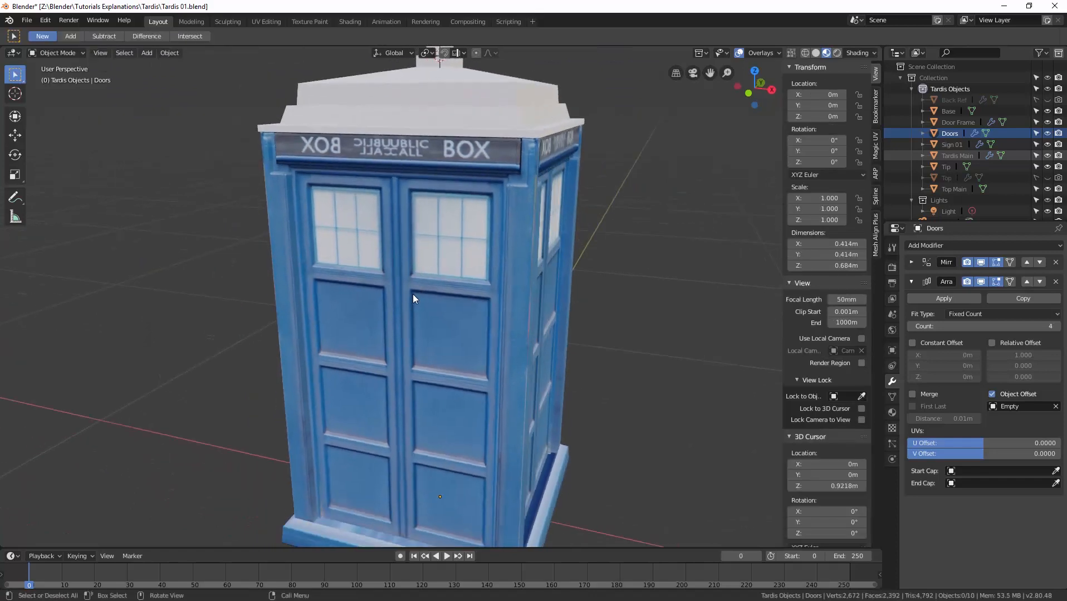
Step: Examine the doors and window bars in Solid shading, then restore LookDev shading
{"action": "key", "text": "z"}
{"action": "left_click", "coordinate": [507, 305]}
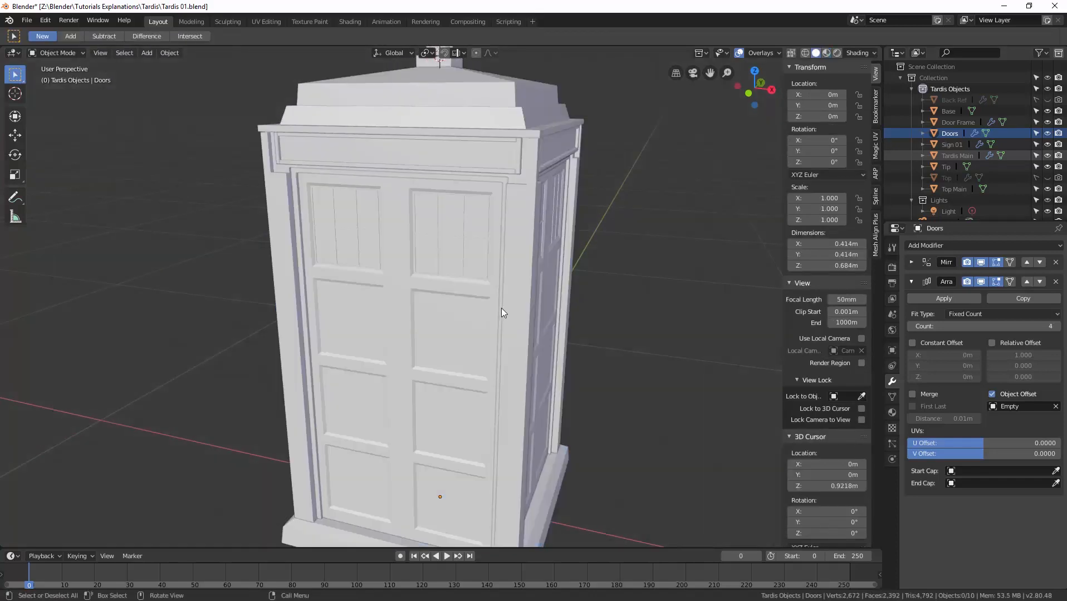
{"action": "mouse_move", "coordinate": [501, 307]}
{"action": "middle_mouse_down"}
{"action": "mouse_move", "coordinate": [433, 321]}
{"action": "mouse_move", "coordinate": [388, 294]}
{"action": "mouse_move", "coordinate": [503, 305]}
{"action": "mouse_move", "coordinate": [422, 325]}
{"action": "mouse_move", "coordinate": [505, 317]}
{"action": "mouse_move", "coordinate": [346, 320]}
{"action": "middle_mouse_up"}
{"action": "scroll", "coordinate": [433, 321], "scroll_direction": "up", "scroll_amount": 2}
{"action": "scroll", "coordinate": [389, 293], "scroll_direction": "down", "scroll_amount": 1}
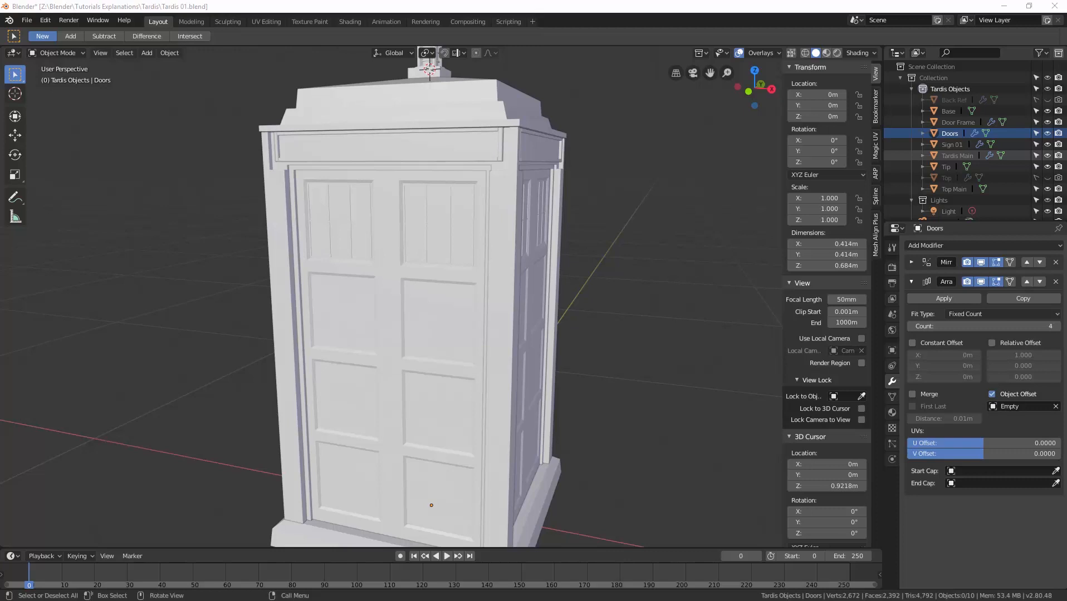
{"action": "middle_click_drag", "start_coordinate": [419, 302], "coordinate": [423, 328]}
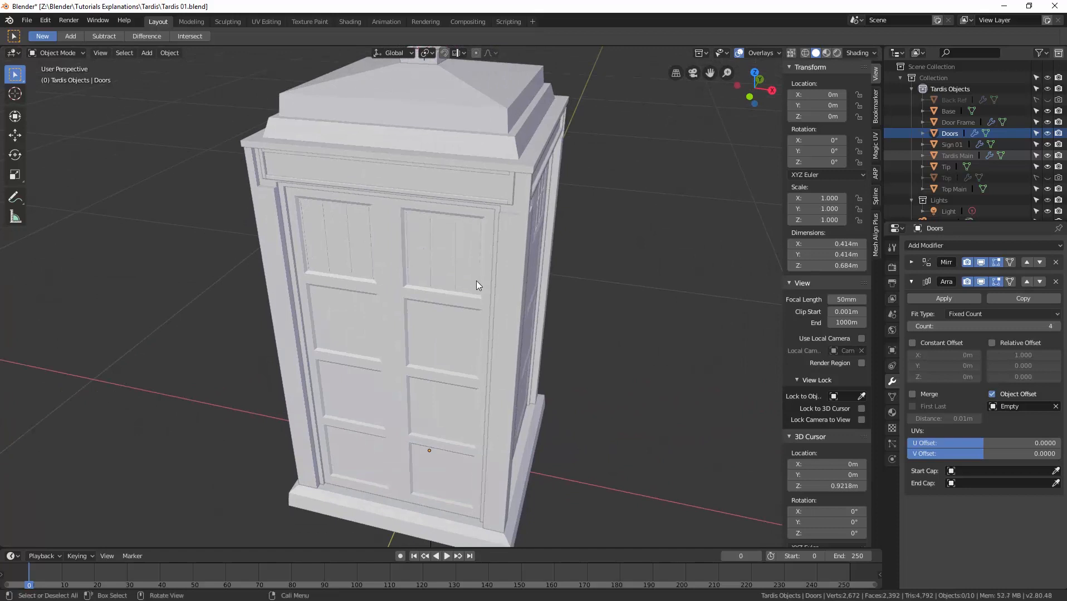
{"action": "key", "text": "z"}
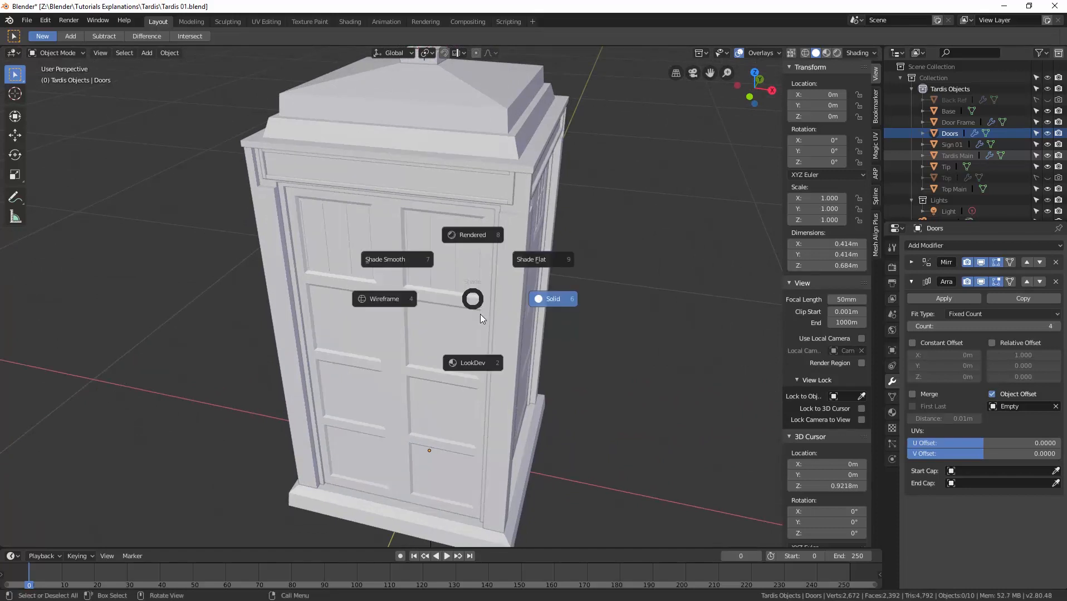
{"action": "left_click", "coordinate": [481, 364]}
{"action": "middle_click_drag", "start_coordinate": [467, 365], "coordinate": [495, 340]}
{"action": "scroll", "coordinate": [410, 231], "scroll_direction": "up", "scroll_amount": 3}
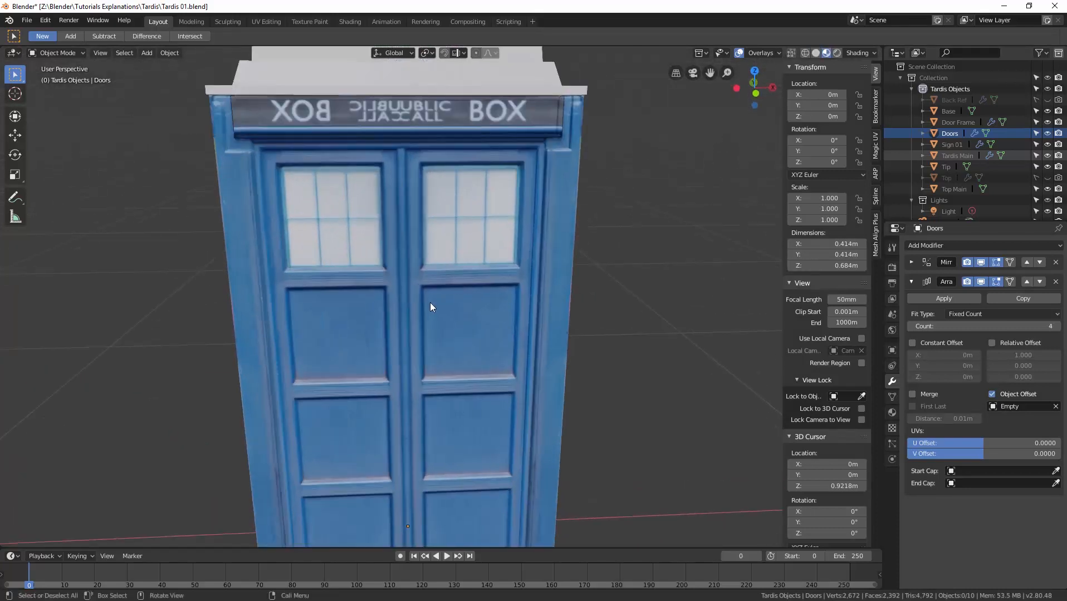
Step: Put the Door Frame object into Edit Mode and hide the Doors object to expose the frame's top beam
{"action": "left_click", "coordinate": [965, 122]}
{"action": "key", "text": "ctrl+Tab"}
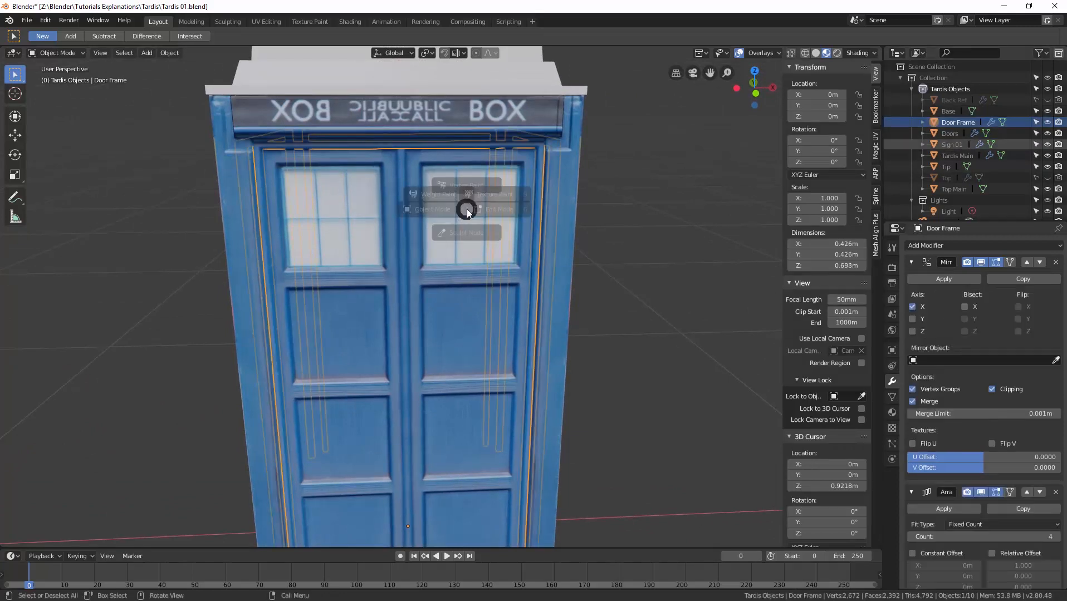
{"action": "left_click", "coordinate": [560, 210]}
{"action": "middle_click_drag", "start_coordinate": [454, 244], "coordinate": [462, 337]}
{"action": "scroll", "coordinate": [462, 300], "scroll_direction": "up", "scroll_amount": 3}
{"action": "middle_click_drag", "start_coordinate": [458, 256], "coordinate": [422, 227], "text": "shift"}
{"action": "scroll", "coordinate": [458, 288], "scroll_direction": "up", "scroll_amount": 1}
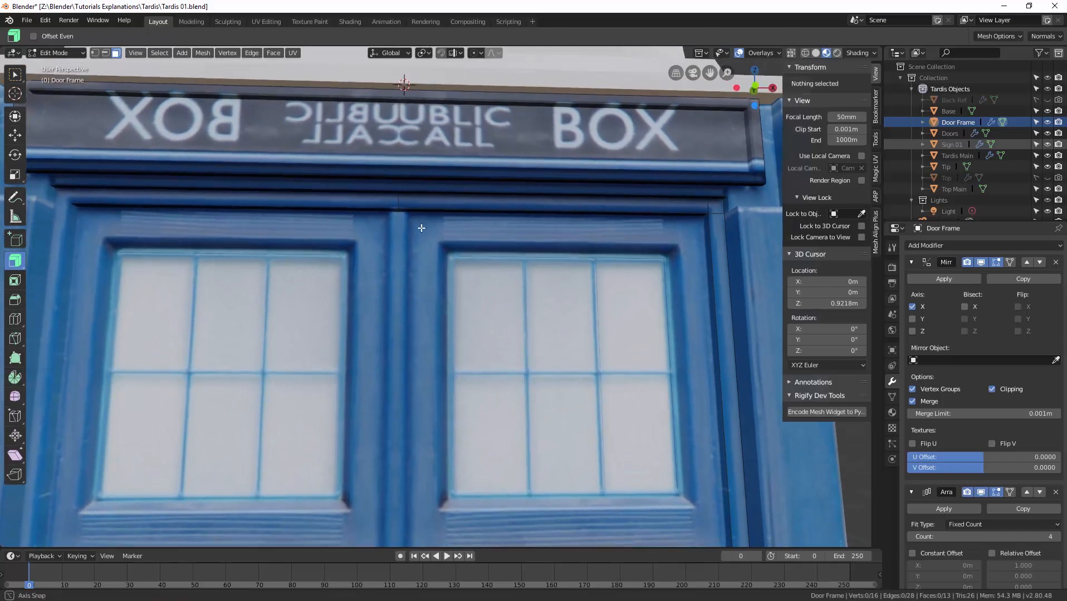
{"action": "left_click", "coordinate": [1046, 134]}
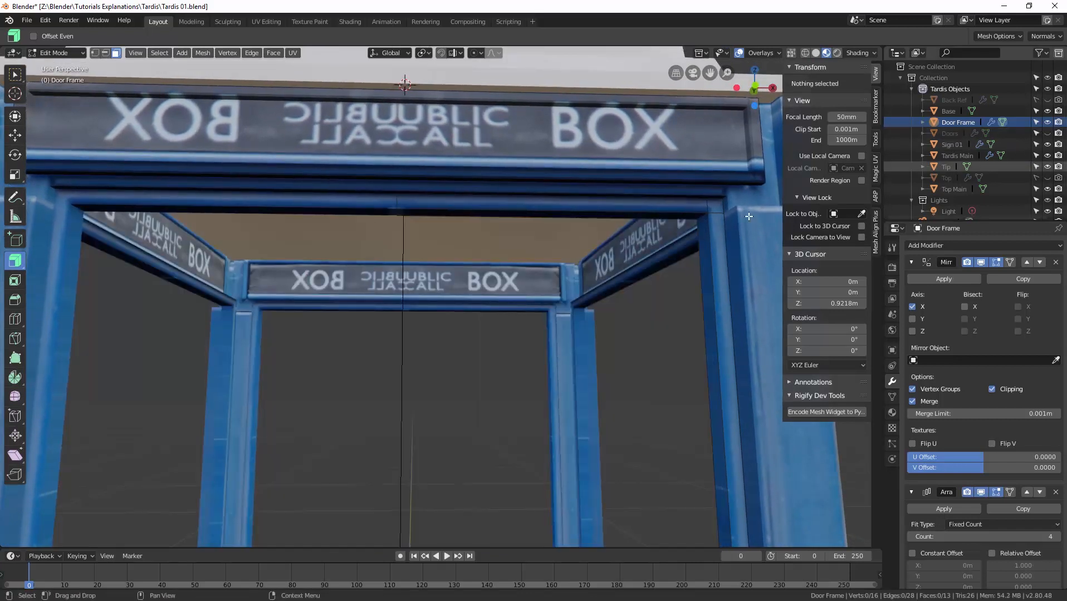
{"action": "mouse_move", "coordinate": [461, 248]}
{"action": "middle_mouse_down"}
{"action": "mouse_move", "coordinate": [462, 231]}
{"action": "mouse_move", "coordinate": [459, 245]}
{"action": "middle_mouse_up"}
Step: Add one loop cut across the frame's top beam, sliding it close to the mirror centre with a factor of 0.929
{"action": "key", "text": "ctrl+r"}
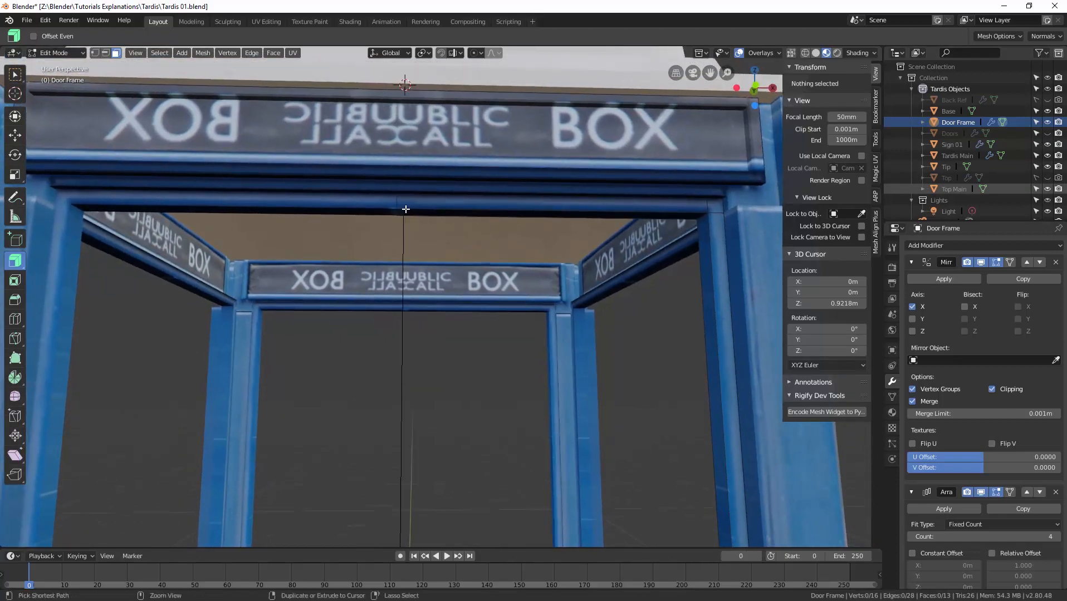
{"action": "left_click", "coordinate": [406, 209]}
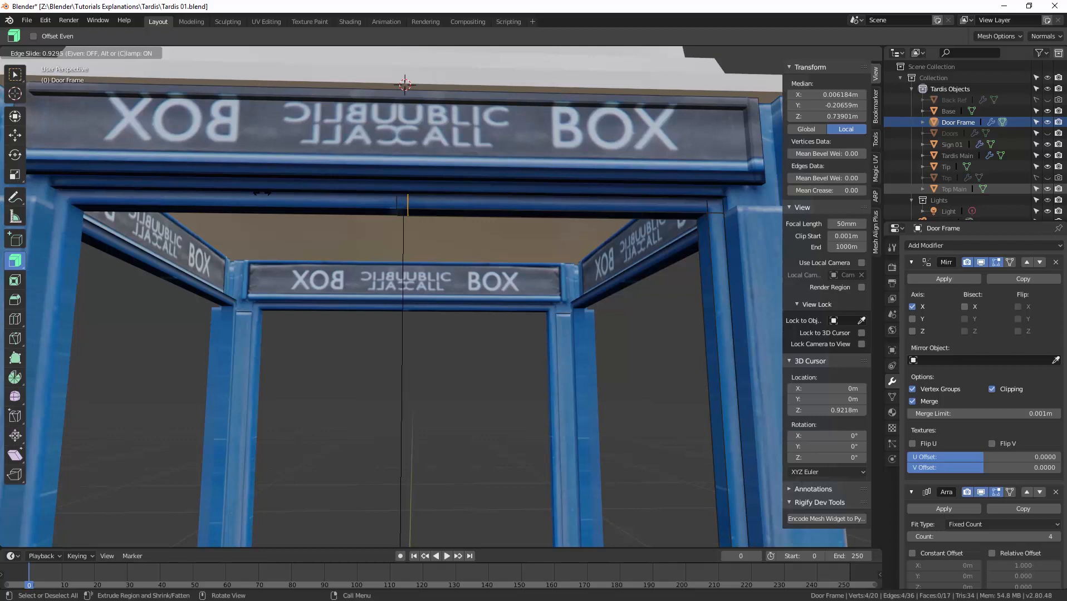
{"action": "left_click", "coordinate": [263, 192]}
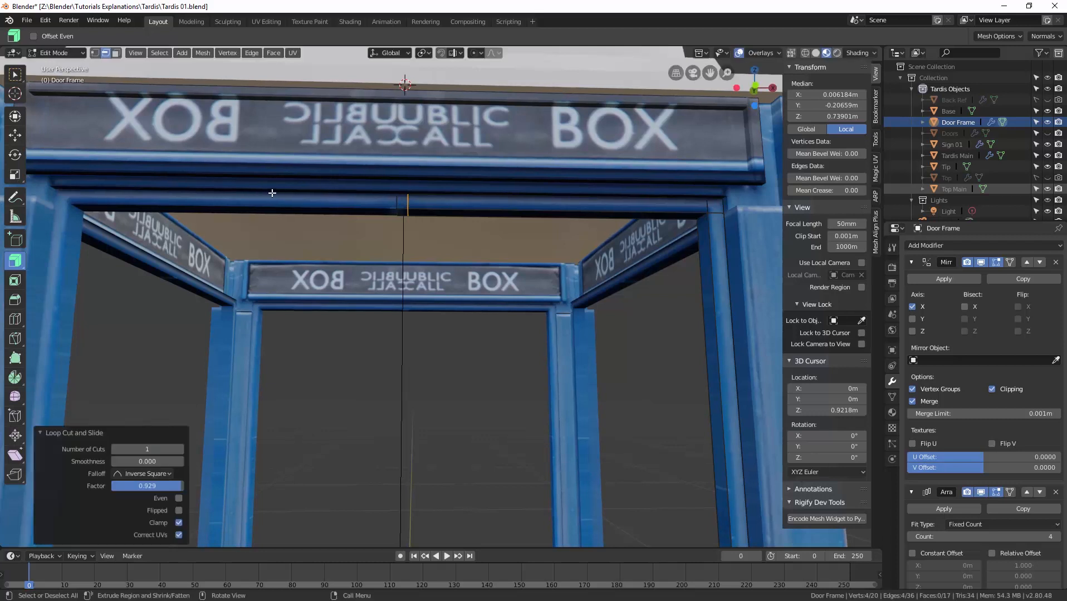
Step: Select the small face at the centre of the top beam's underside and duplicate it in place
{"action": "left_click", "coordinate": [400, 213]}
{"action": "key", "text": "3"}
{"action": "left_click", "coordinate": [413, 214]}
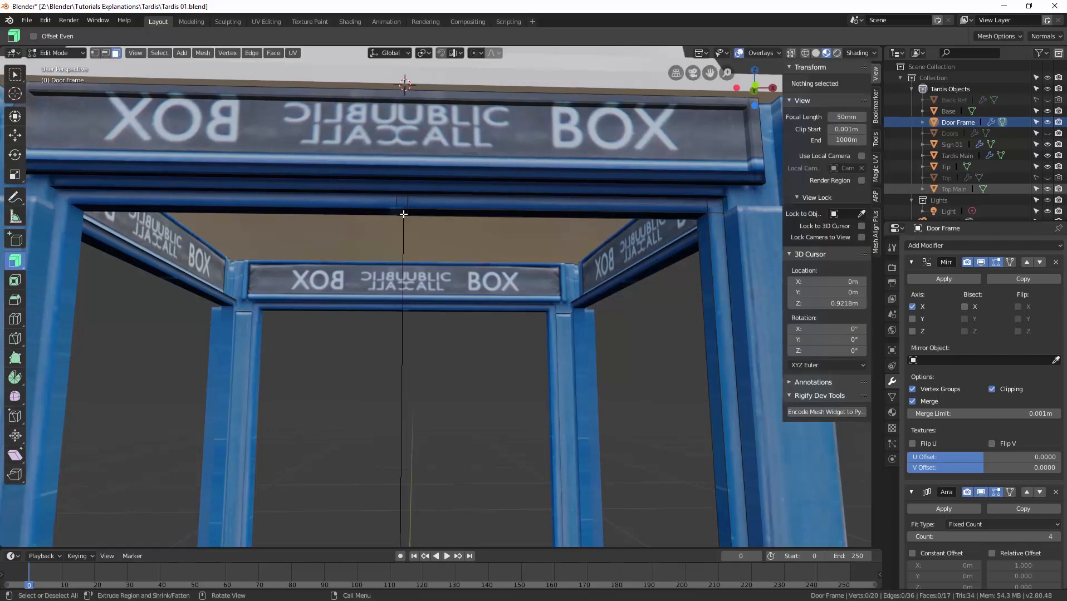
{"action": "mouse_move", "coordinate": [473, 243]}
{"action": "middle_mouse_down"}
{"action": "mouse_move", "coordinate": [481, 256]}
{"action": "mouse_move", "coordinate": [481, 243]}
{"action": "middle_mouse_up"}
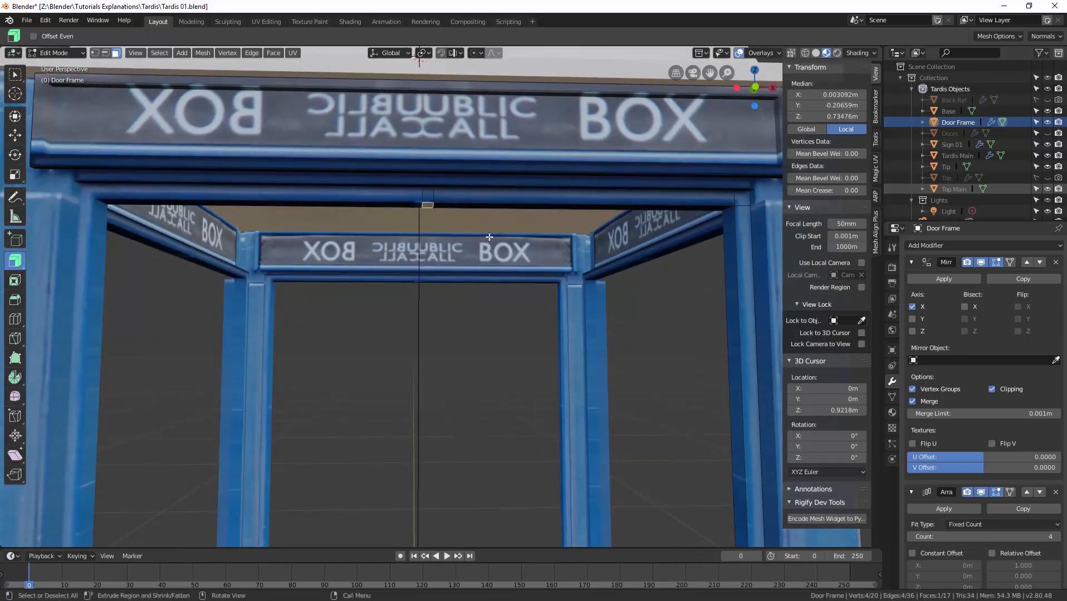
{"action": "key", "text": "shift+d"}
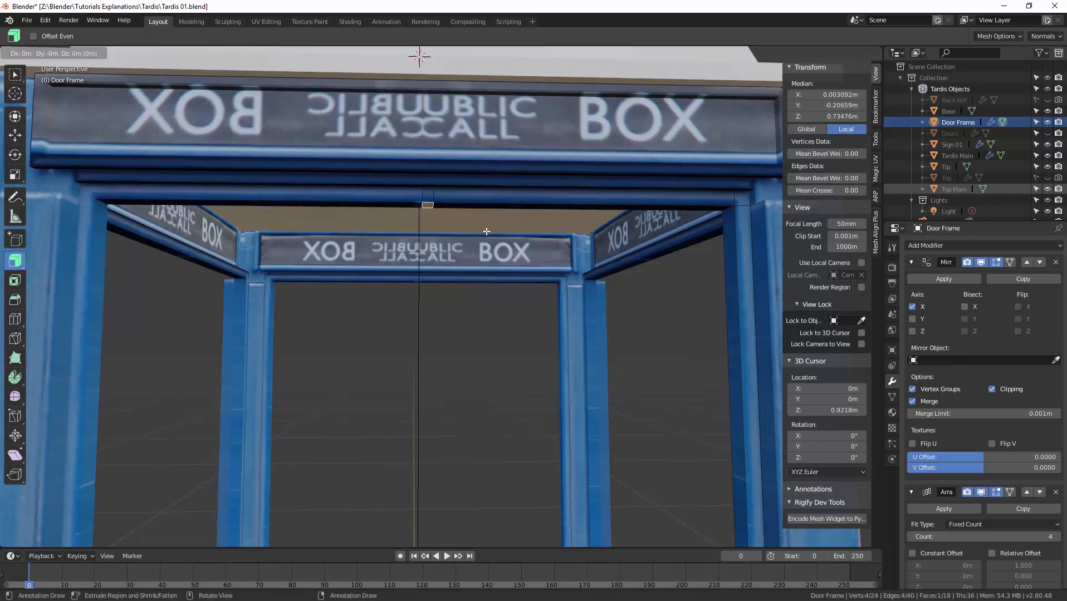
{"action": "right_click", "coordinate": [486, 231]}
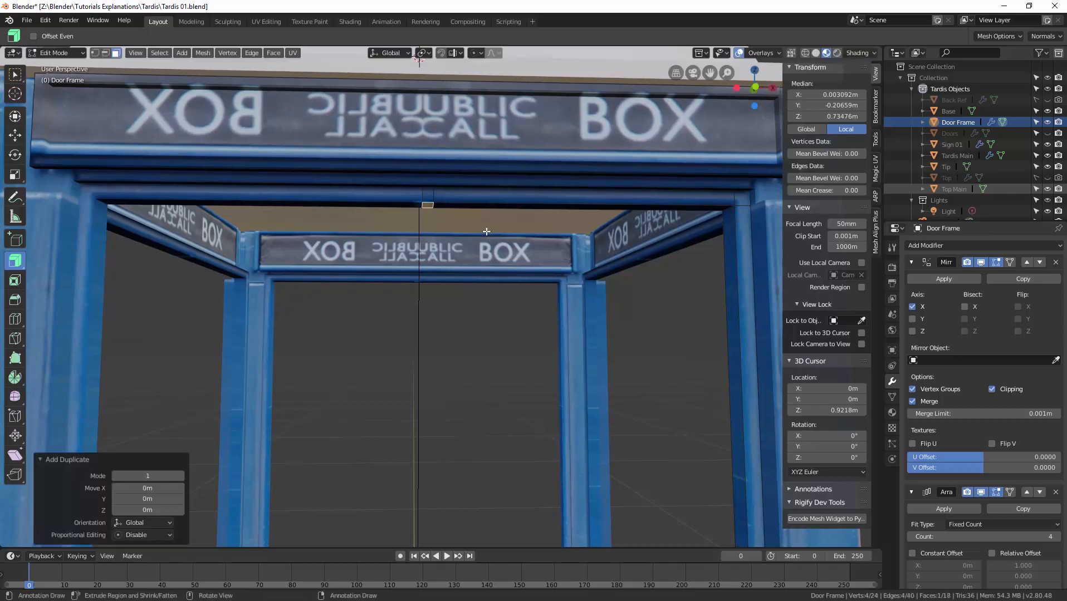
Step: Extrude the duplicated face about 0.133 m downward to start the central door divider
{"action": "key", "text": "e"}
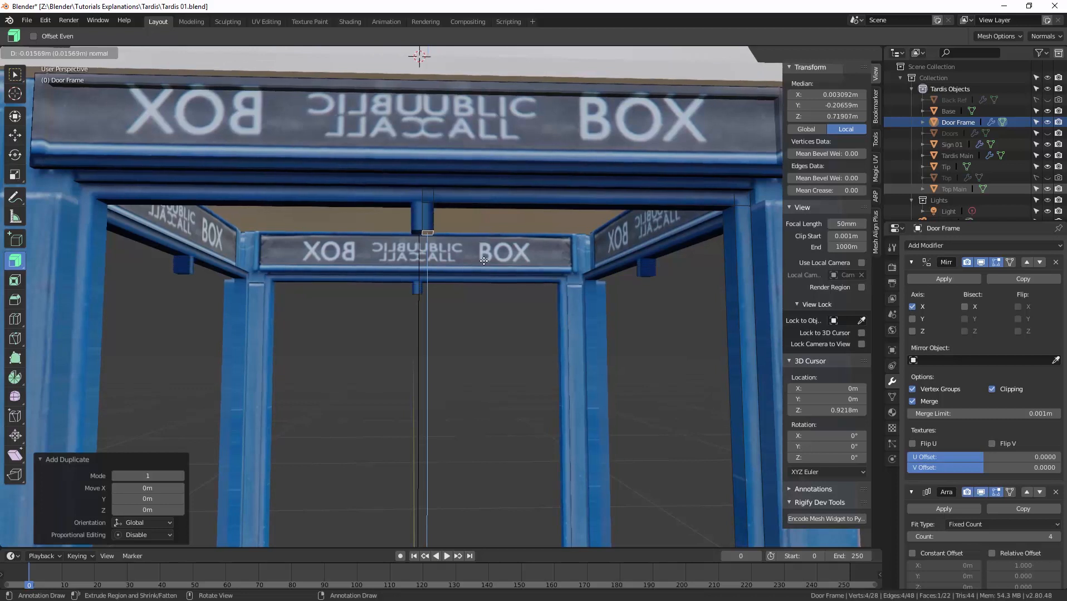
{"action": "left_click", "coordinate": [459, 467]}
{"action": "scroll", "coordinate": [459, 467], "scroll_direction": "down", "scroll_amount": 5}
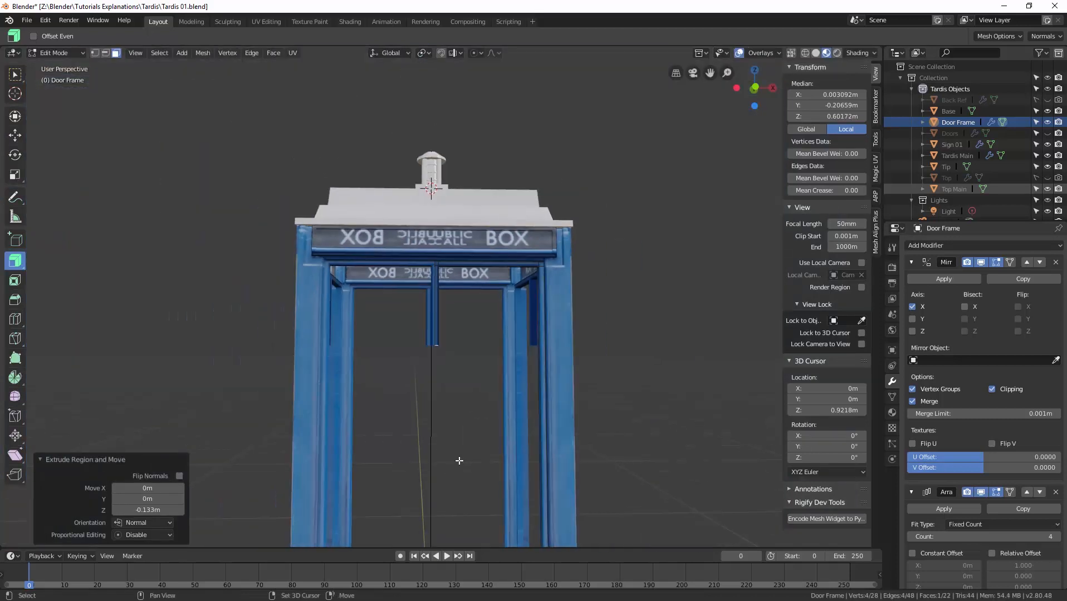
Step: Move the divider's extruded end face about 0.552 m down along Z to the base of the doorway
{"action": "middle_click_drag", "start_coordinate": [458, 460], "coordinate": [452, 343]}
{"action": "key", "text": "g"}
{"action": "key", "text": "z"}
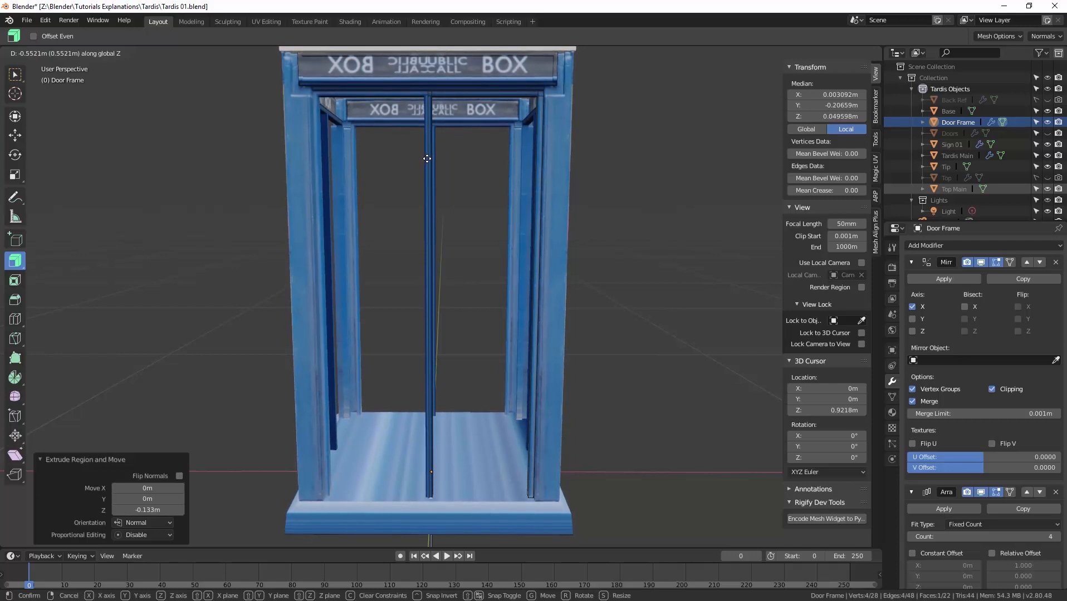
{"action": "left_click", "coordinate": [427, 159]}
Step: Select all linked geometry of the central divider post and separate it from the Door Frame into its own object
{"action": "scroll", "coordinate": [432, 131], "scroll_direction": "up", "scroll_amount": 5}
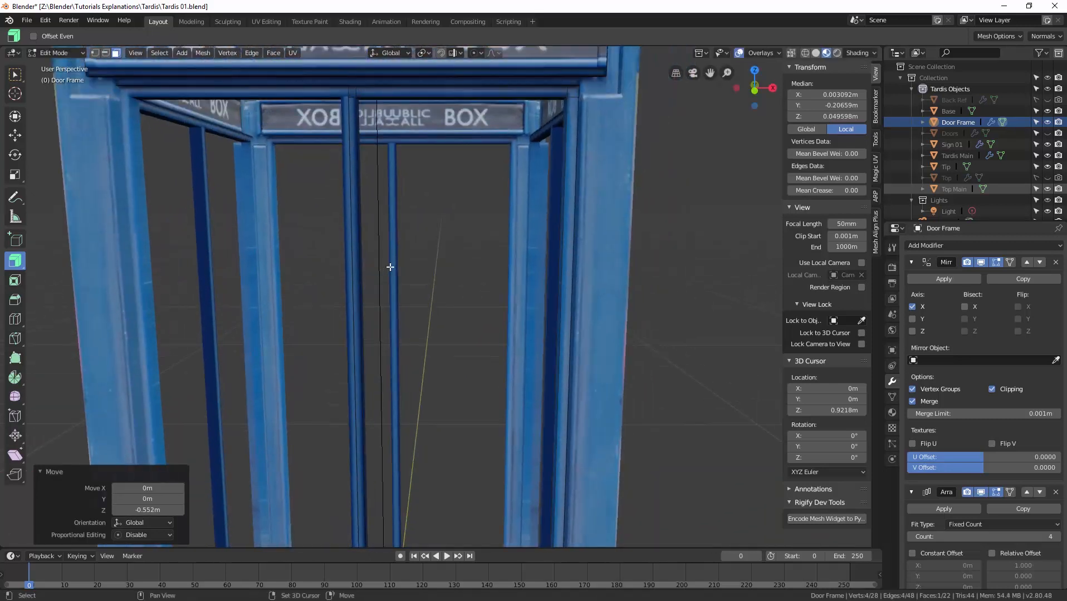
{"action": "middle_click_drag", "start_coordinate": [390, 267], "coordinate": [436, 287]}
{"action": "left_click", "coordinate": [392, 219]}
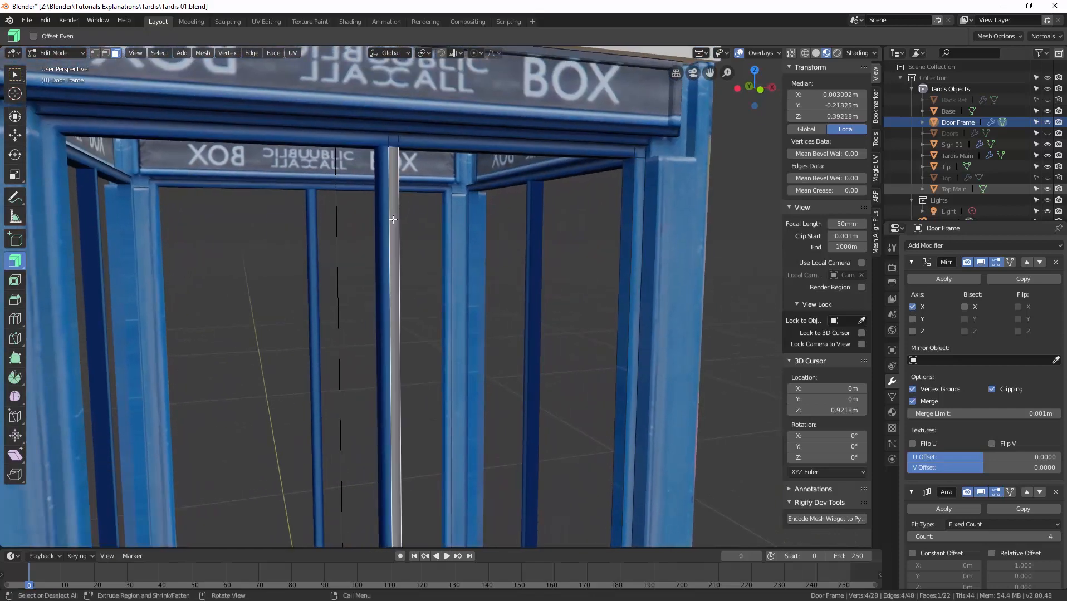
{"action": "key", "text": "ctrl+l"}
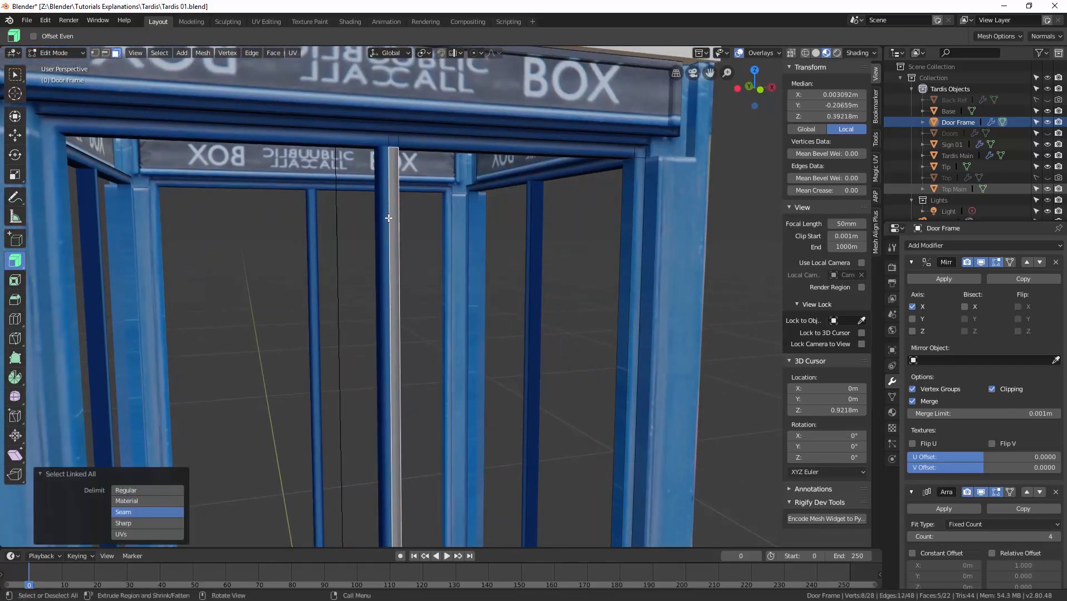
{"action": "middle_click_drag", "start_coordinate": [393, 229], "coordinate": [362, 230]}
{"action": "middle_click_drag", "start_coordinate": [363, 231], "coordinate": [362, 226]}
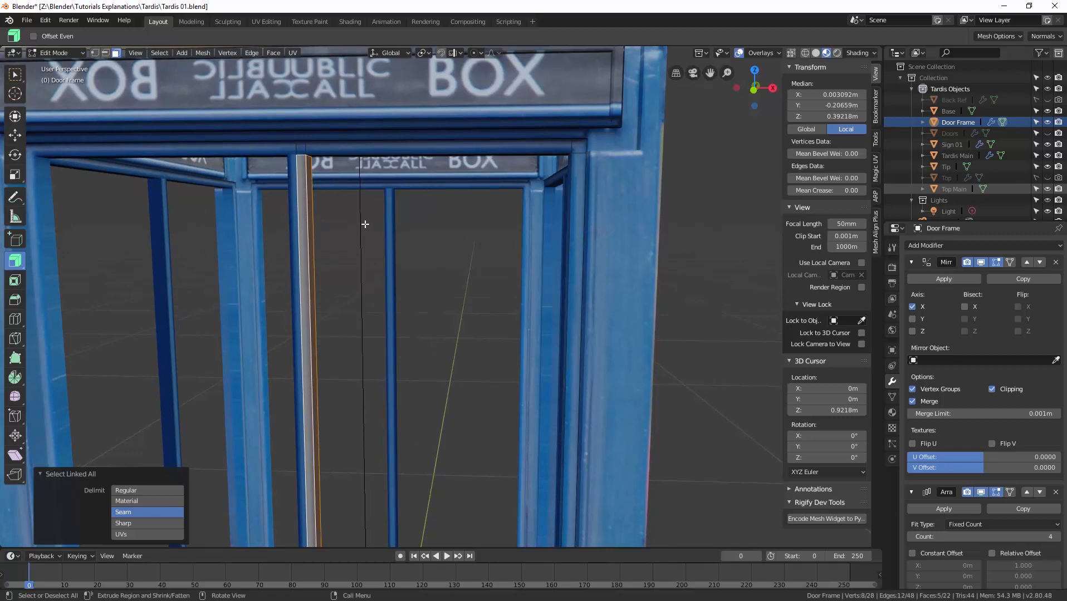
{"action": "key", "text": "p"}
{"action": "left_click", "coordinate": [366, 224]}
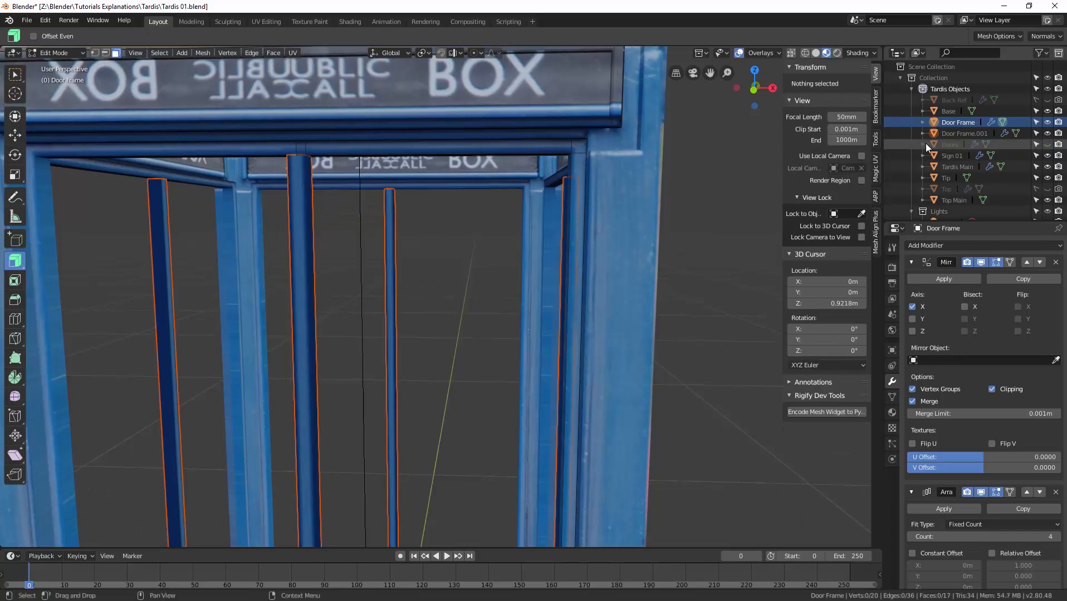
Step: Return to Object Mode and rename the separated Door Frame.001 object as Door Centre Piece
{"action": "key", "text": "ctrl+Tab"}
{"action": "left_click", "coordinate": [444, 182]}
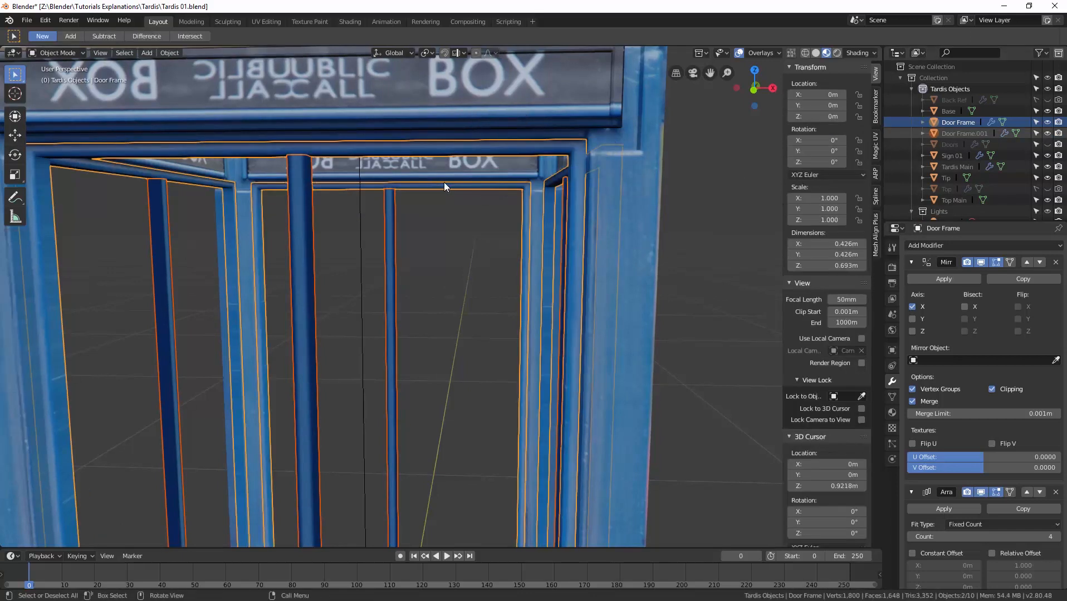
{"action": "left_click", "coordinate": [963, 133]}
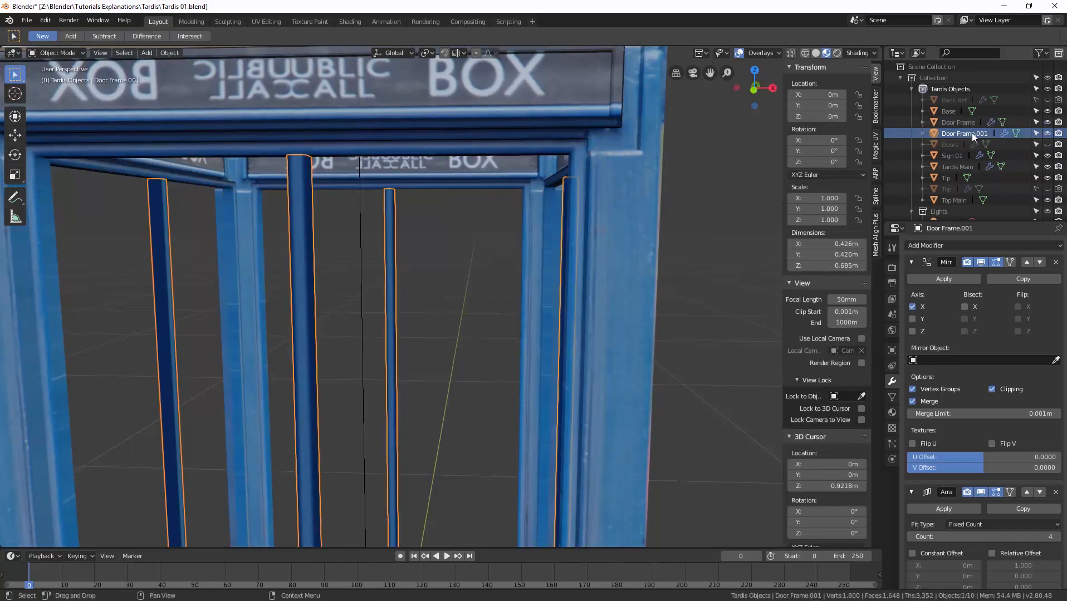
{"action": "double_click", "coordinate": [972, 132]}
{"action": "key", "text": "BackSpace"}
{"action": "key", "text": "BackSpace"}
{"action": "key", "text": "BackSpace"}
{"action": "key", "text": "BackSpace"}
{"action": "key", "text": "BackSpace"}
{"action": "key", "text": "BackSpace"}
{"action": "key", "text": "BackSpace"}
{"action": "key", "text": "BackSpace"}
{"action": "key", "text": "BackSpace"}
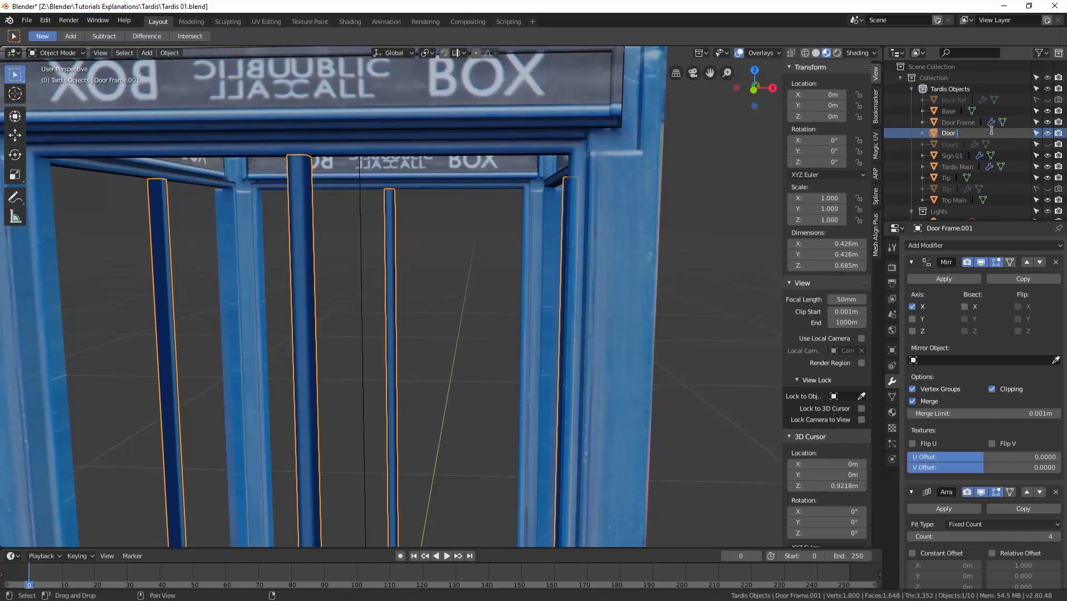
{"action": "type", "text": "Centre Piece"}
{"action": "key", "text": "Return"}
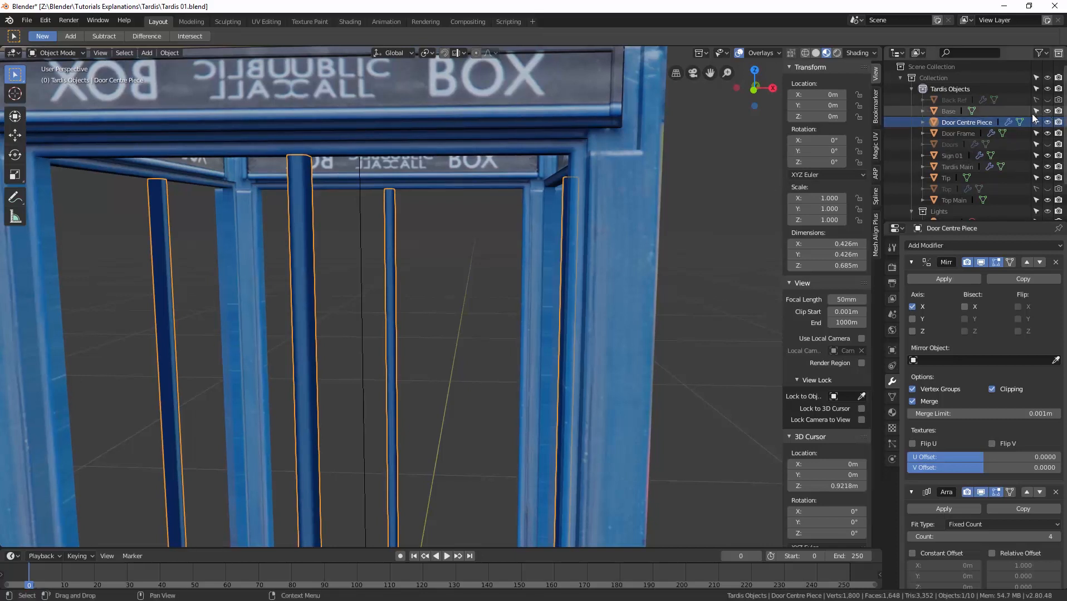
Step: Show the Doors object again and put the Door Centre Piece into Edit Mode
{"action": "left_click", "coordinate": [1048, 145]}
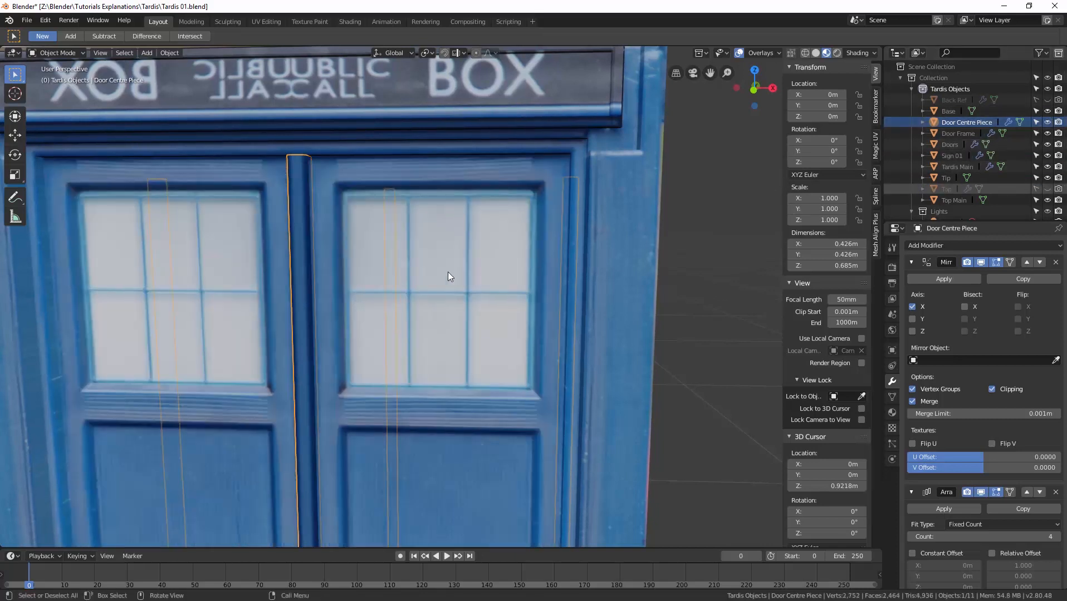
{"action": "mouse_move", "coordinate": [447, 272]}
{"action": "middle_mouse_down"}
{"action": "mouse_move", "coordinate": [352, 290]}
{"action": "mouse_move", "coordinate": [313, 287]}
{"action": "mouse_move", "coordinate": [351, 249]}
{"action": "mouse_move", "coordinate": [408, 260]}
{"action": "mouse_move", "coordinate": [431, 280]}
{"action": "mouse_move", "coordinate": [423, 288]}
{"action": "mouse_move", "coordinate": [438, 286]}
{"action": "middle_mouse_up"}
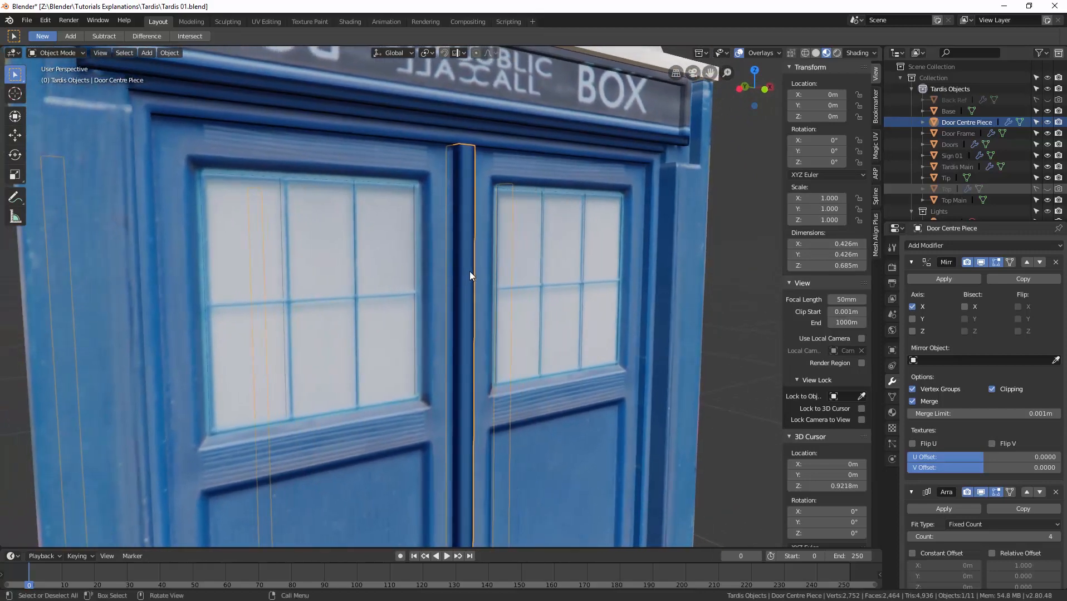
{"action": "key", "text": "ctrl+Tab"}
{"action": "left_click", "coordinate": [550, 275]}
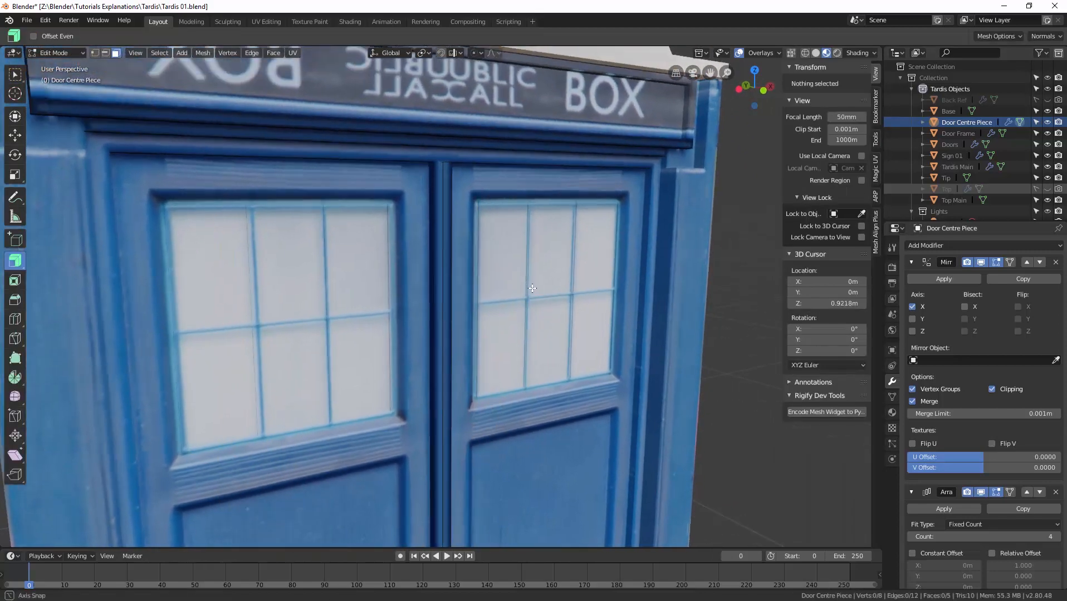
Step: Examine how the centre post fits between the doors, using Wireframe shading, LookDev shading and a briefly hidden Door Frame
{"action": "key", "text": "z"}
{"action": "left_click", "coordinate": [450, 291]}
{"action": "middle_click_drag", "start_coordinate": [450, 290], "coordinate": [465, 293]}
{"action": "key", "text": "z"}
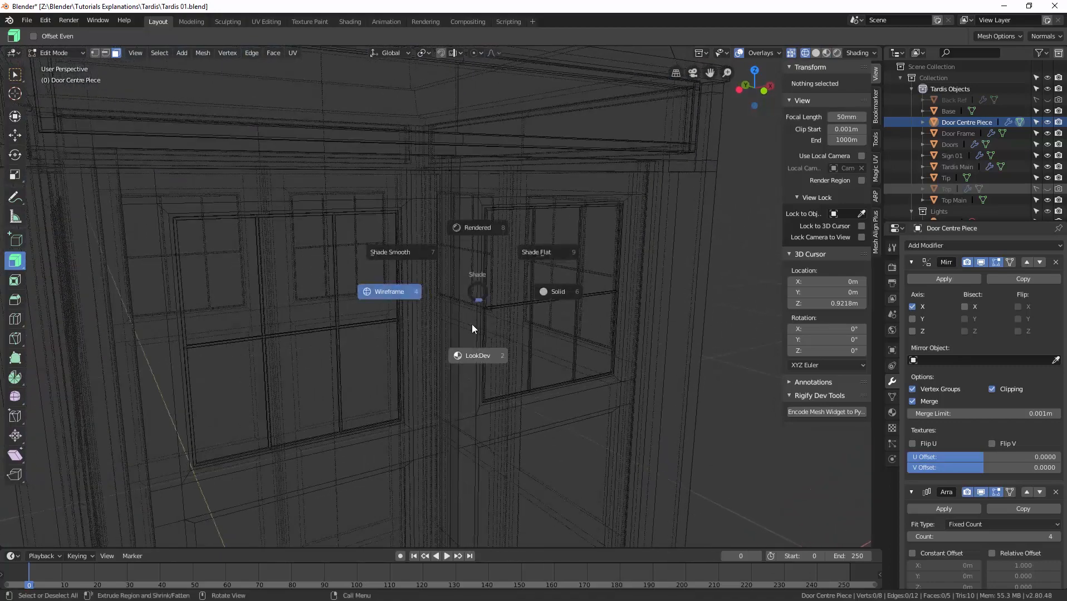
{"action": "left_click", "coordinate": [476, 356]}
{"action": "scroll", "coordinate": [474, 356], "scroll_direction": "up", "scroll_amount": 5}
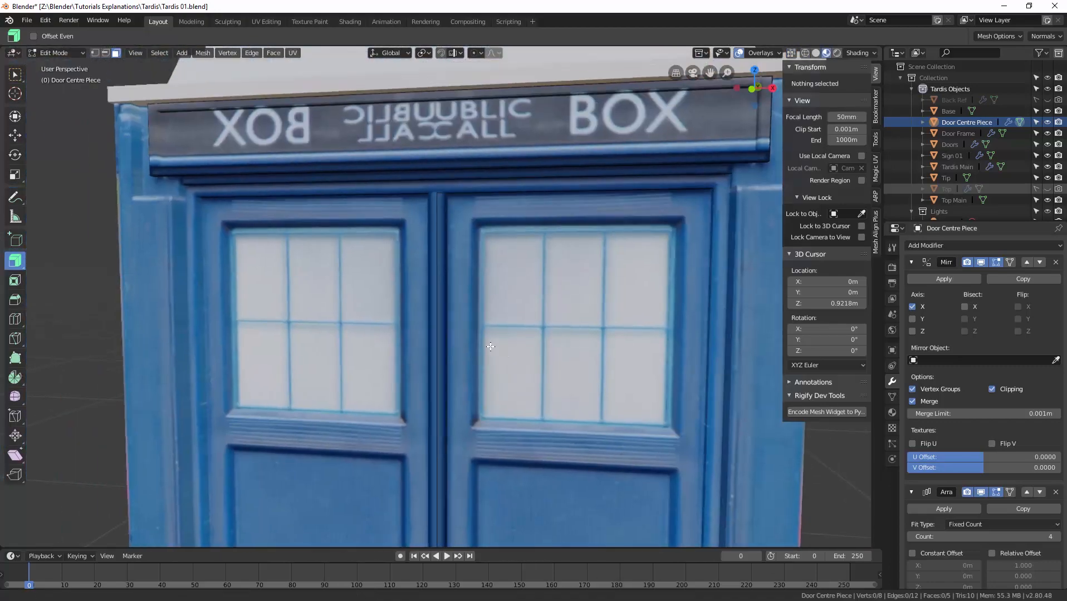
{"action": "middle_click_drag", "start_coordinate": [490, 346], "coordinate": [432, 302]}
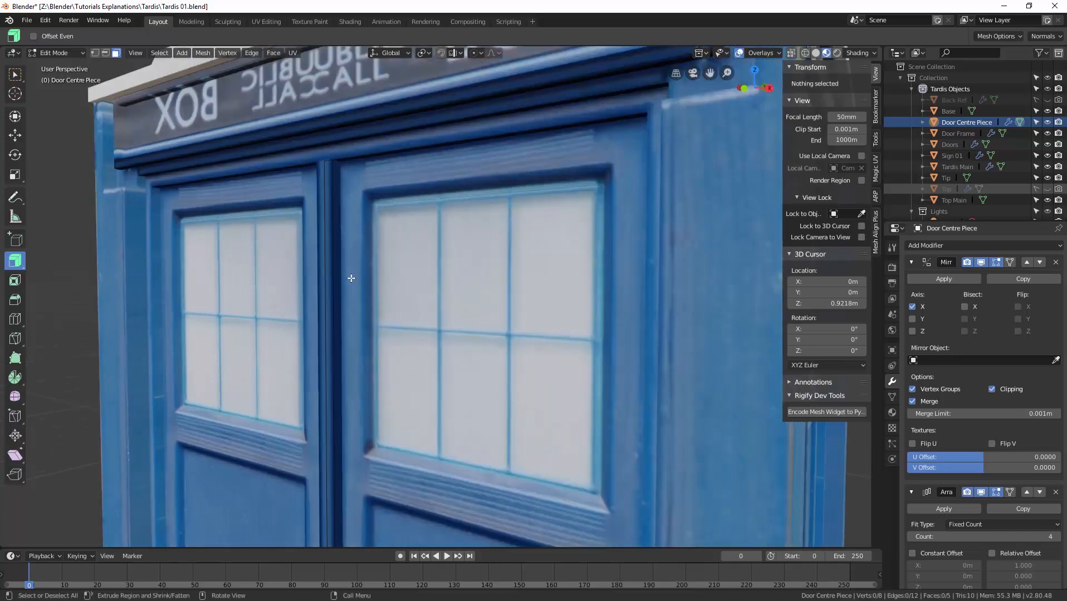
{"action": "left_click", "coordinate": [1048, 134]}
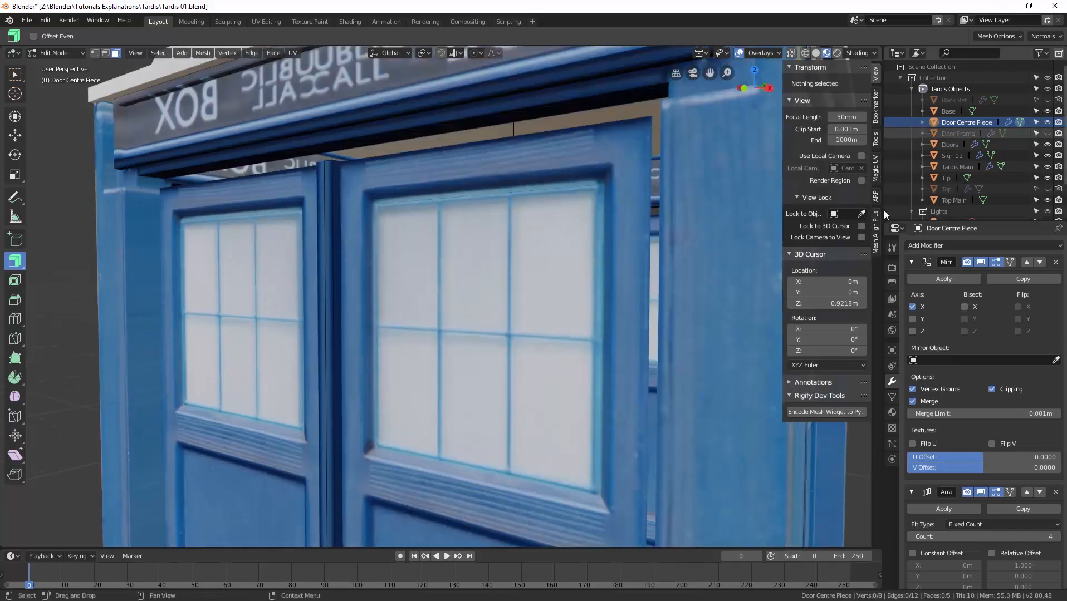
{"action": "left_click", "coordinate": [1047, 134]}
Step: Hide the Doors object and select the inward-facing back face of the centre post
{"action": "left_click", "coordinate": [1048, 144]}
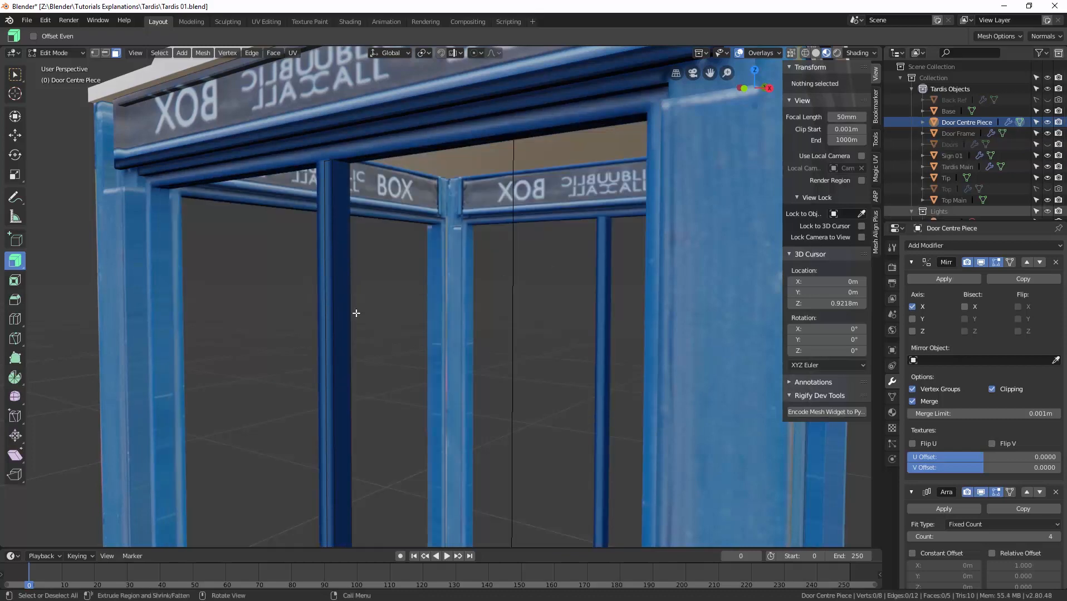
{"action": "middle_click_drag", "start_coordinate": [356, 314], "coordinate": [240, 314]}
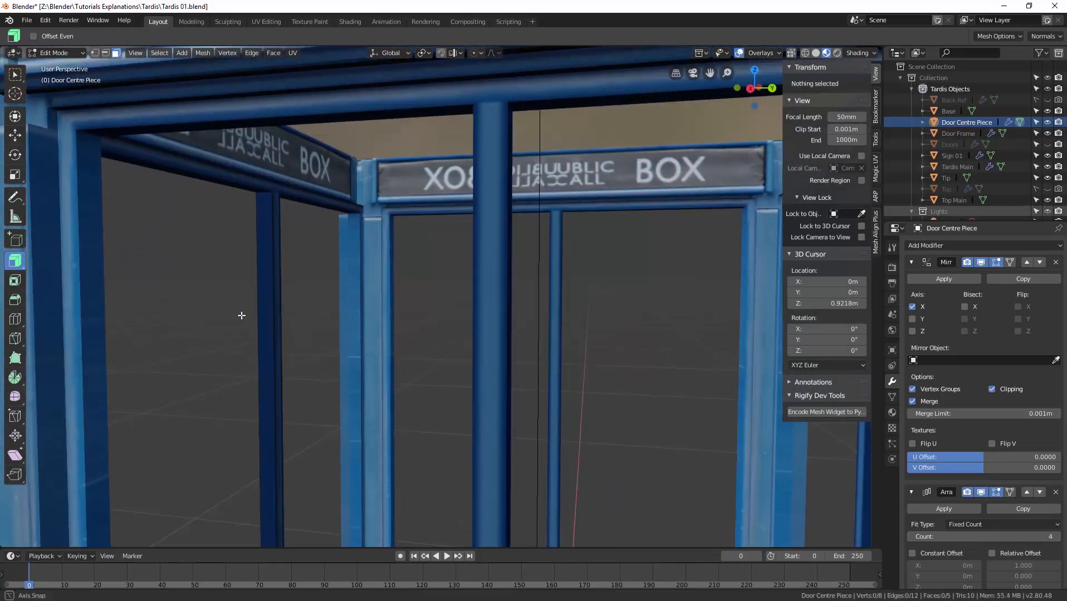
{"action": "left_click", "coordinate": [279, 306]}
{"action": "middle_click_drag", "start_coordinate": [279, 309], "coordinate": [368, 316]}
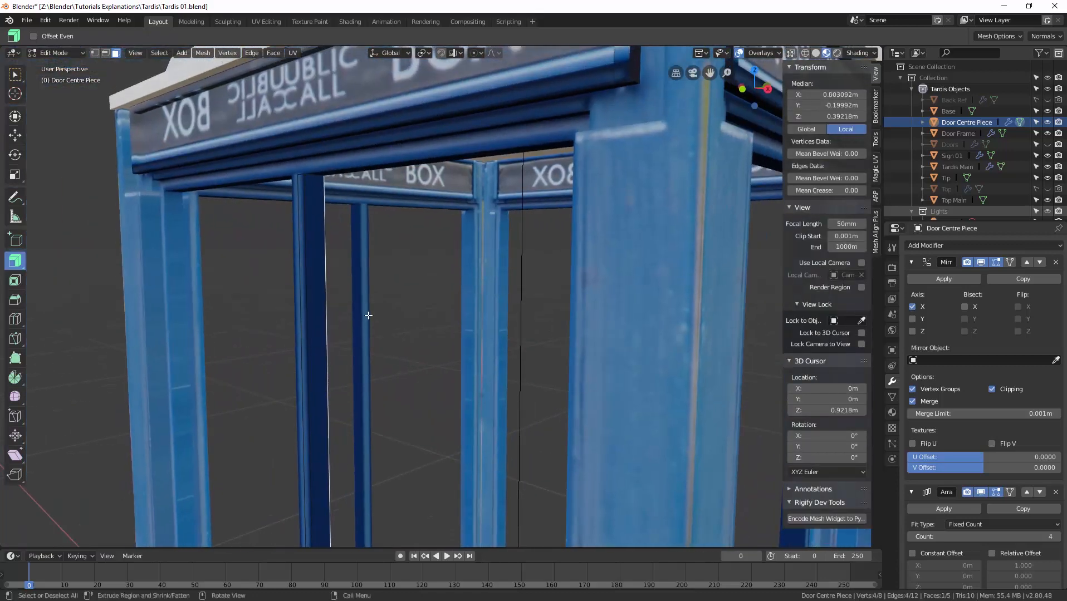
Step: Show the Doors again and move the post's back face about -0.00975 m along Y to make the post thinner
{"action": "left_click", "coordinate": [1046, 145]}
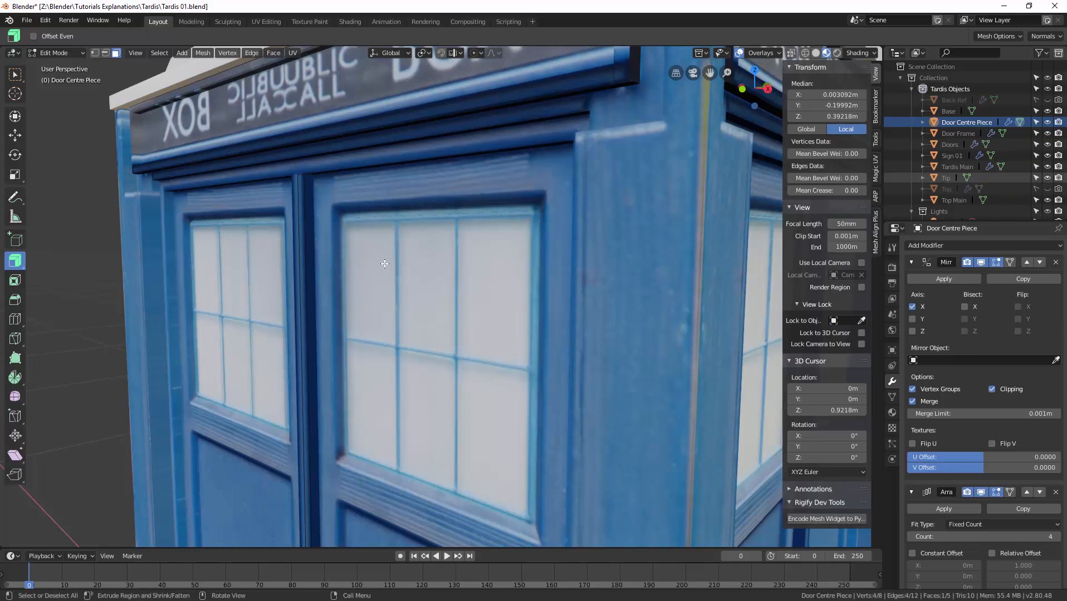
{"action": "key", "text": "g"}
{"action": "key", "text": "y"}
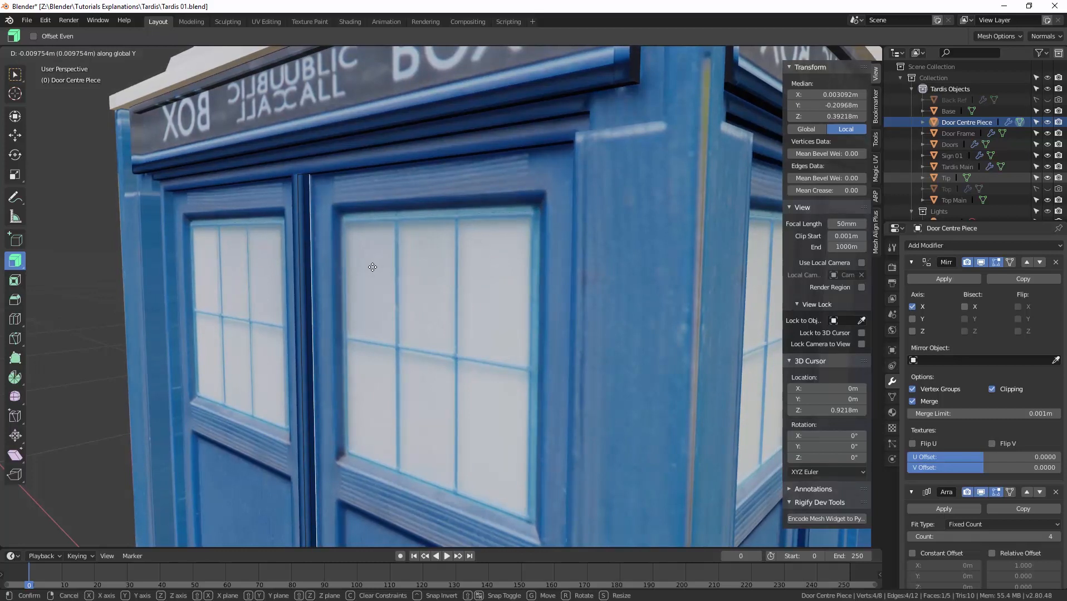
{"action": "left_click", "coordinate": [372, 267]}
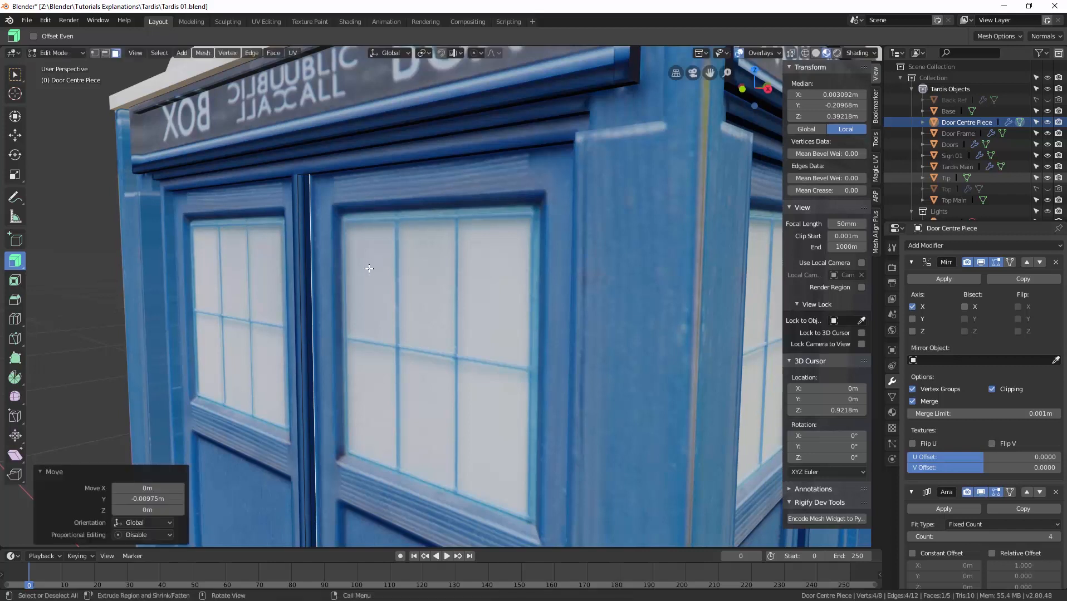
Step: Select the whole linked centre post and move it about 0.00245 m along Y, deeper between the doors
{"action": "key", "text": "ctrl+l"}
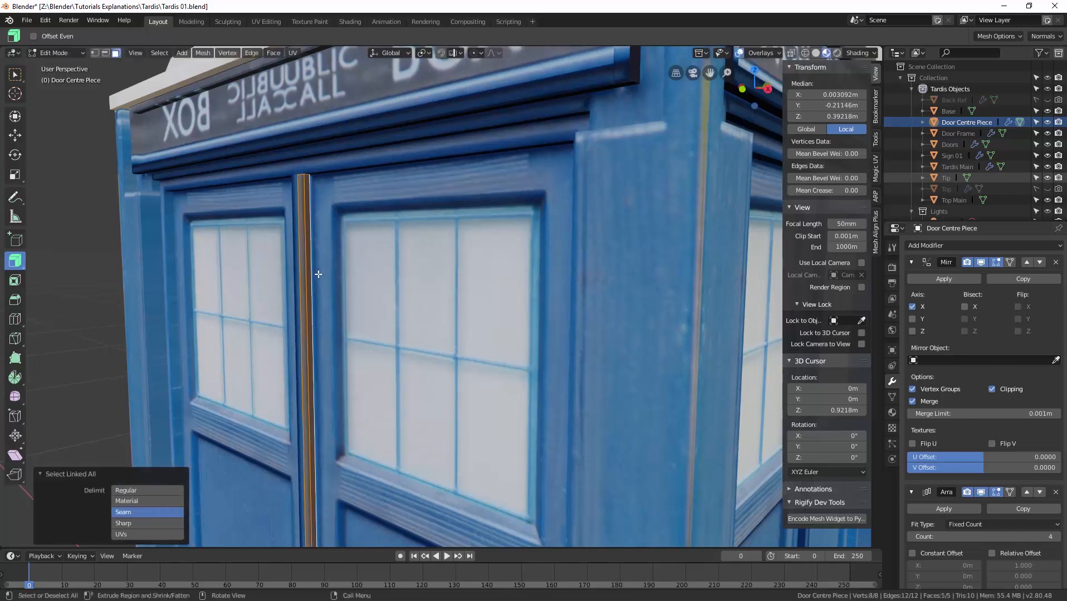
{"action": "key", "text": "g"}
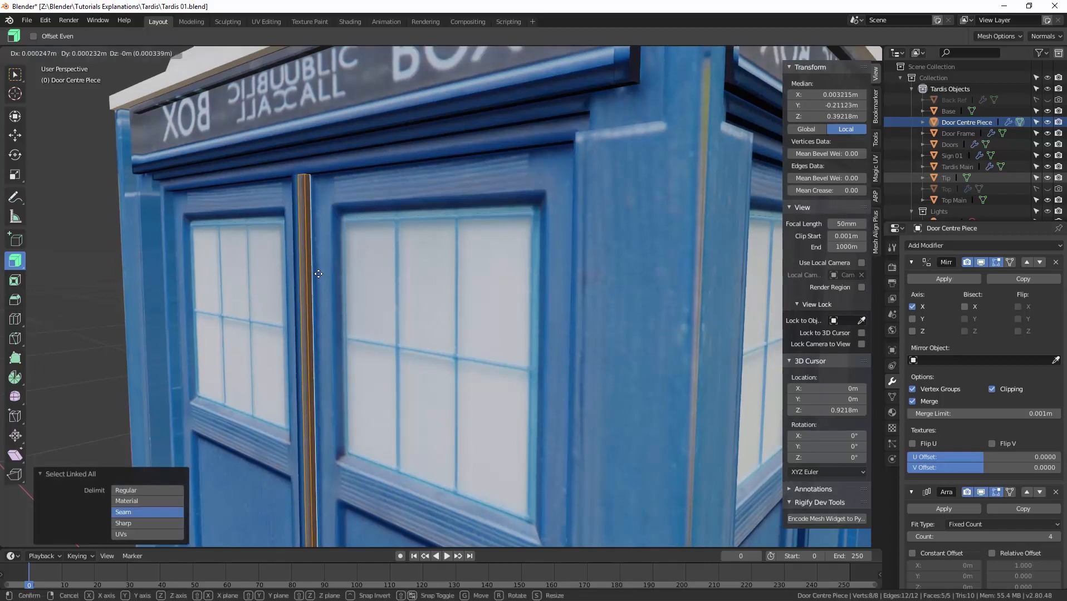
{"action": "key", "text": "y"}
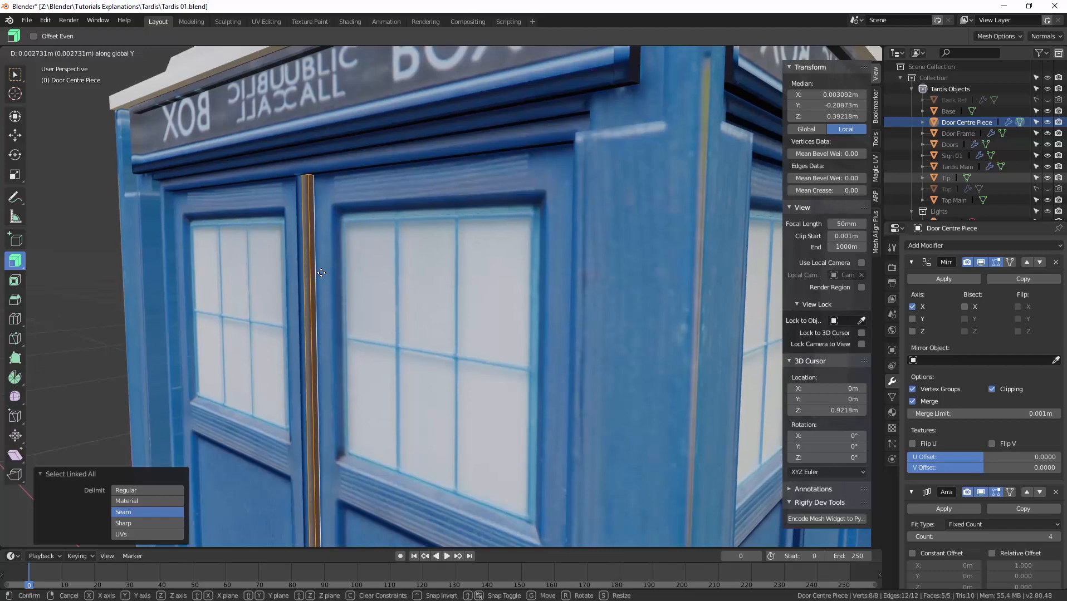
{"action": "left_click", "coordinate": [321, 272]}
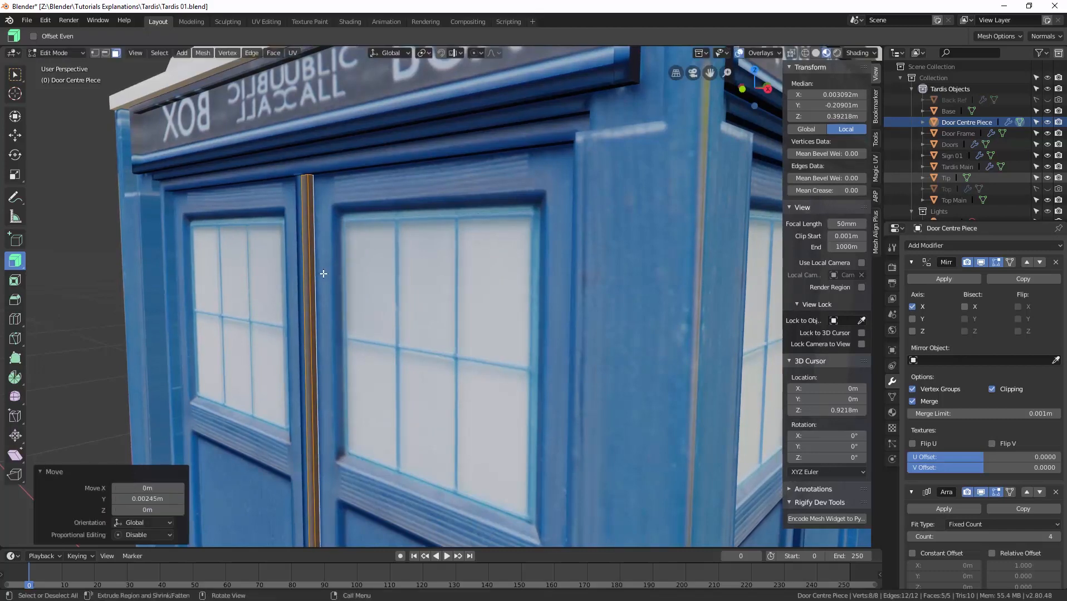
Step: Clear the mesh selection, return to Object Mode and deselect the Door Centre Piece
{"action": "scroll", "coordinate": [359, 290], "scroll_direction": "down", "scroll_amount": 3}
{"action": "middle_click_drag", "start_coordinate": [358, 289], "coordinate": [471, 327]}
{"action": "key", "text": "alt+a"}
{"action": "scroll", "coordinate": [419, 294], "scroll_direction": "down", "scroll_amount": 2}
{"action": "key", "text": "ctrl+Tab"}
{"action": "left_click", "coordinate": [399, 327]}
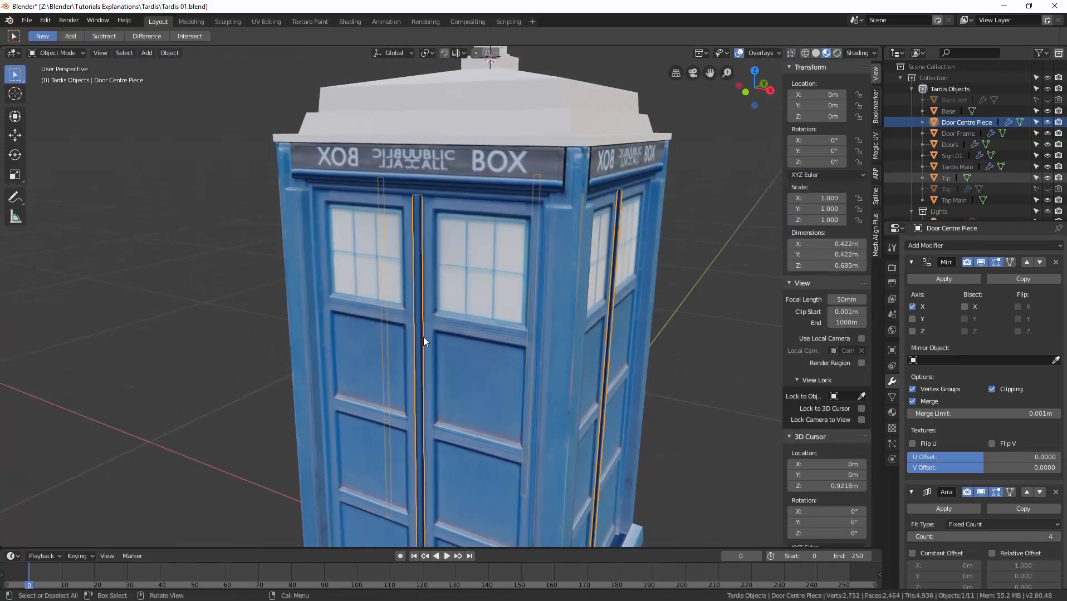
{"action": "left_click", "coordinate": [671, 321]}
Step: Inspect the complete Tardis from several sides and switch the viewport to Solid shading
{"action": "scroll", "coordinate": [676, 326], "scroll_direction": "down", "scroll_amount": 2}
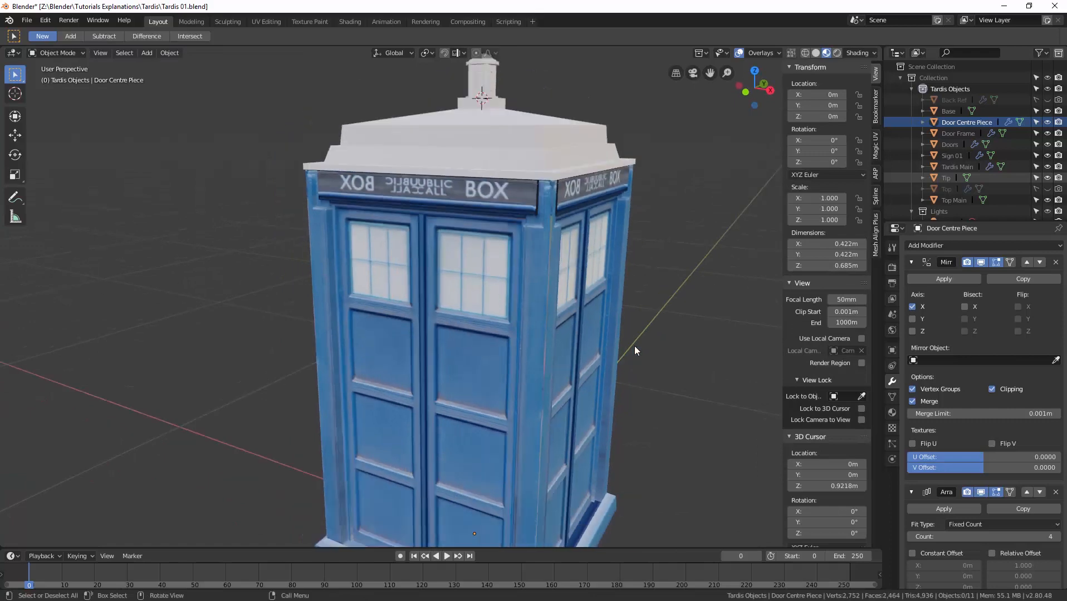
{"action": "middle_click_drag", "start_coordinate": [550, 389], "coordinate": [618, 357]}
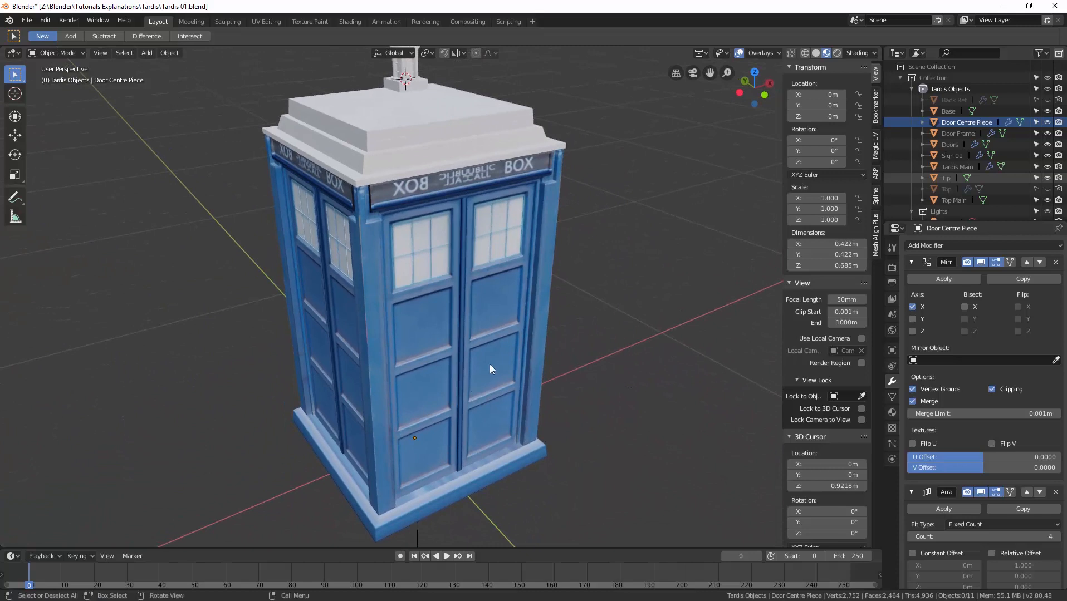
{"action": "middle_click_drag", "start_coordinate": [277, 419], "coordinate": [318, 421]}
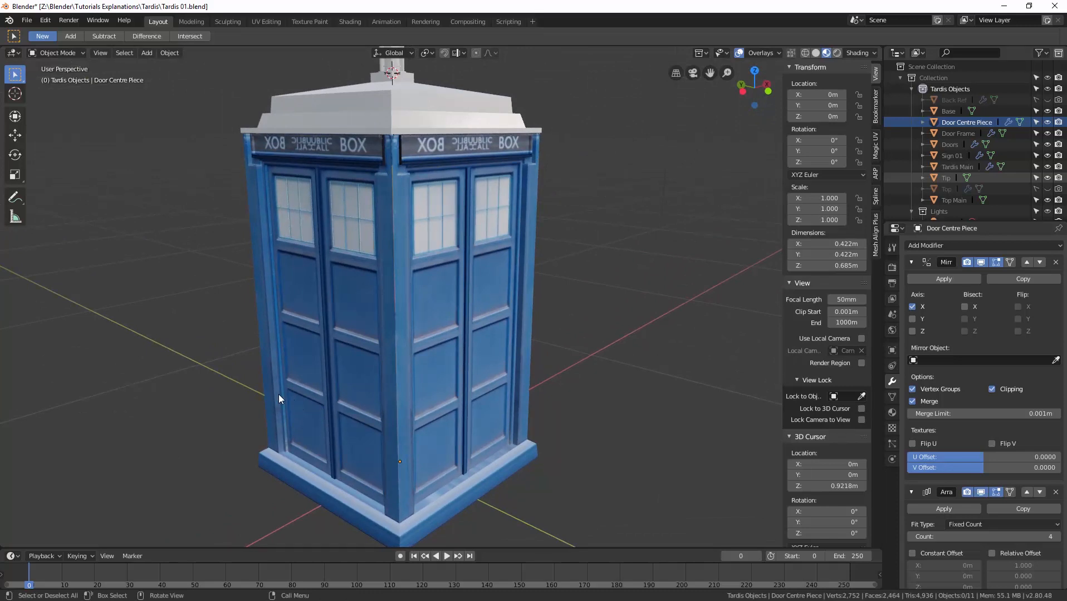
{"action": "middle_click_drag", "start_coordinate": [279, 398], "coordinate": [312, 383]}
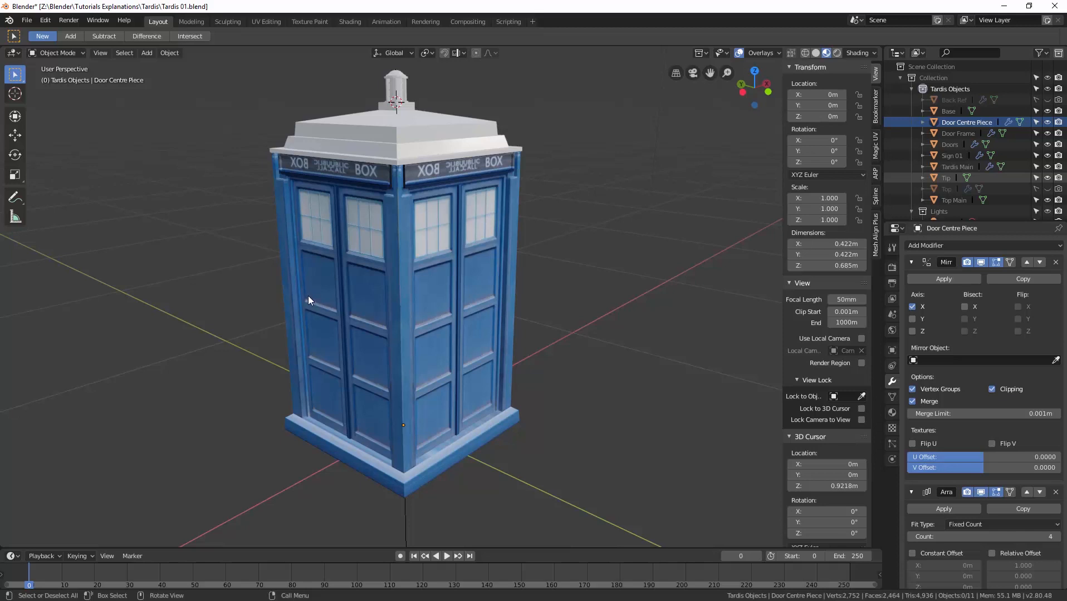
{"action": "key", "text": "z"}
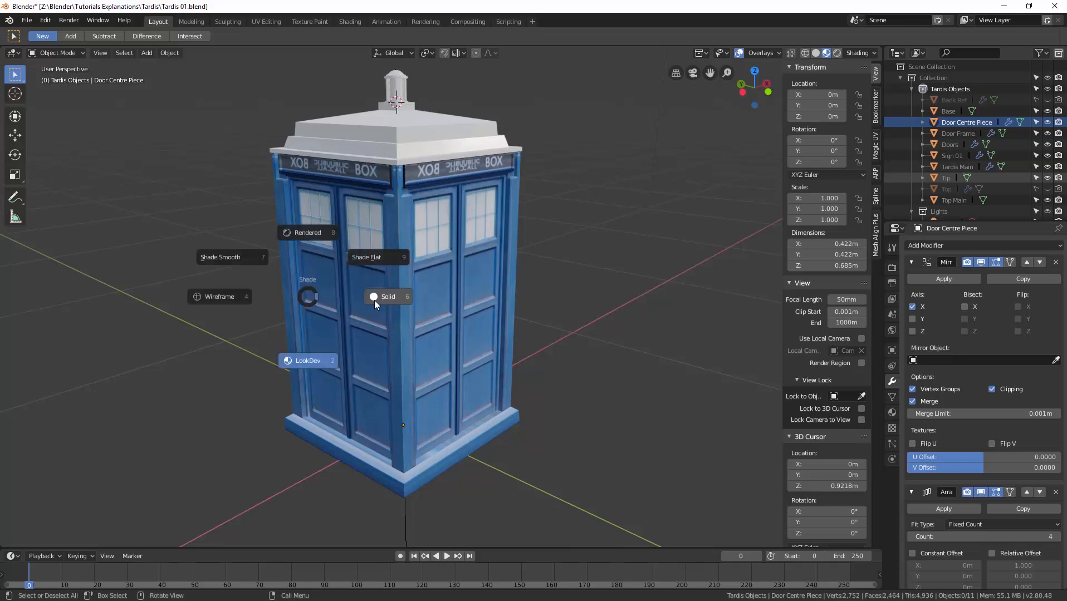
{"action": "left_click", "coordinate": [387, 296]}
{"action": "mouse_move", "coordinate": [389, 353]}
{"action": "middle_mouse_down"}
{"action": "mouse_move", "coordinate": [498, 332]}
{"action": "mouse_move", "coordinate": [445, 342]}
{"action": "mouse_move", "coordinate": [558, 349]}
{"action": "mouse_move", "coordinate": [450, 336]}
{"action": "mouse_move", "coordinate": [432, 349]}
{"action": "mouse_move", "coordinate": [339, 349]}
{"action": "mouse_move", "coordinate": [379, 343]}
{"action": "middle_mouse_up"}
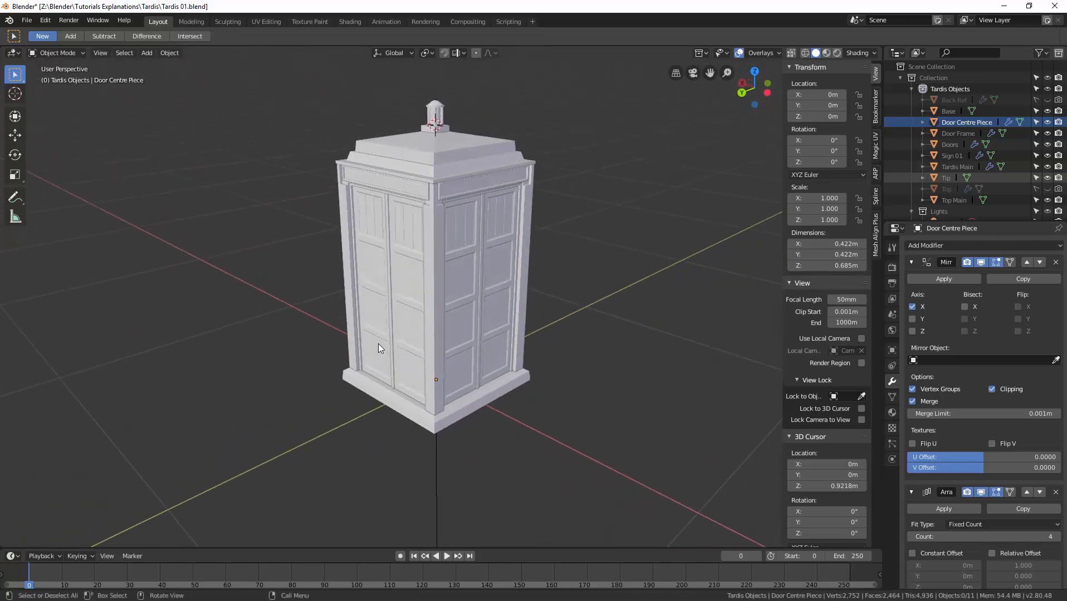